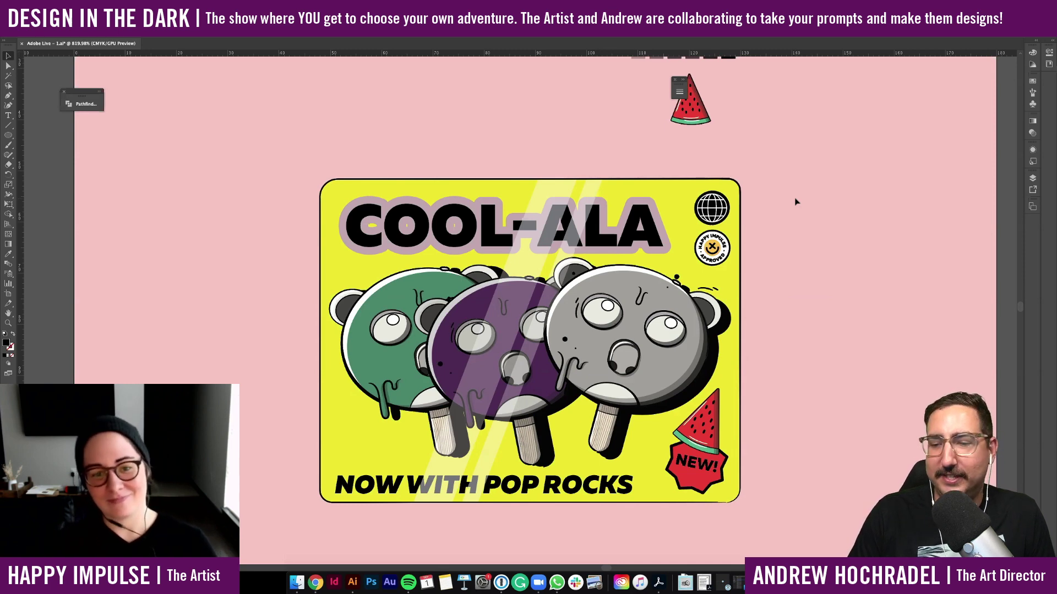
Examine the yellow COOL-ALA packaging design with its three koala popsicles on the pink artboard
{"action": "scroll", "coordinate": [796, 202], "scroll_direction": "down", "scroll_amount": 1}
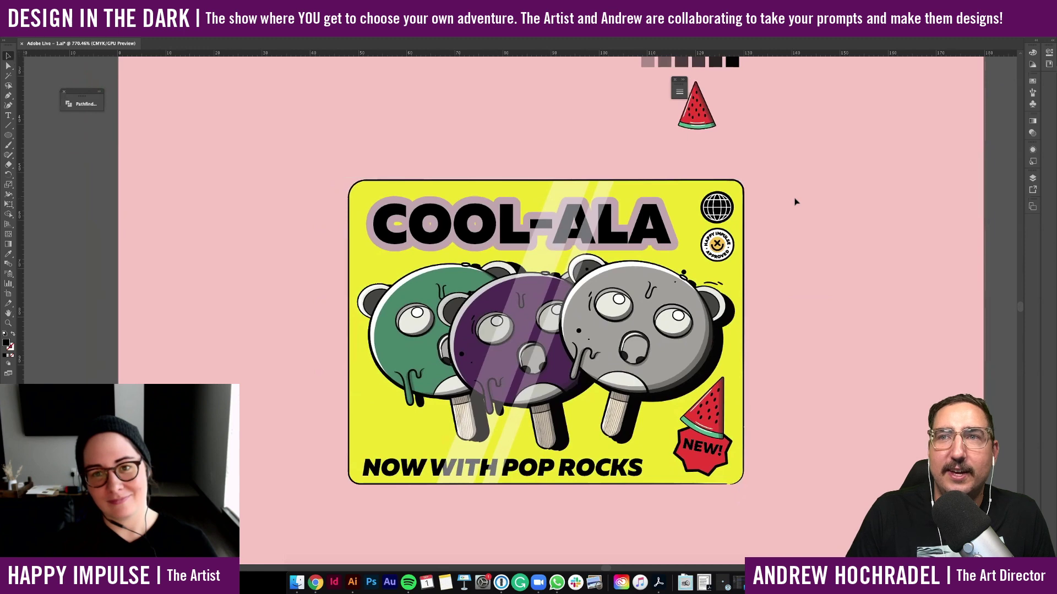
{"action": "scroll", "coordinate": [795, 202], "scroll_direction": "down", "scroll_amount": 2}
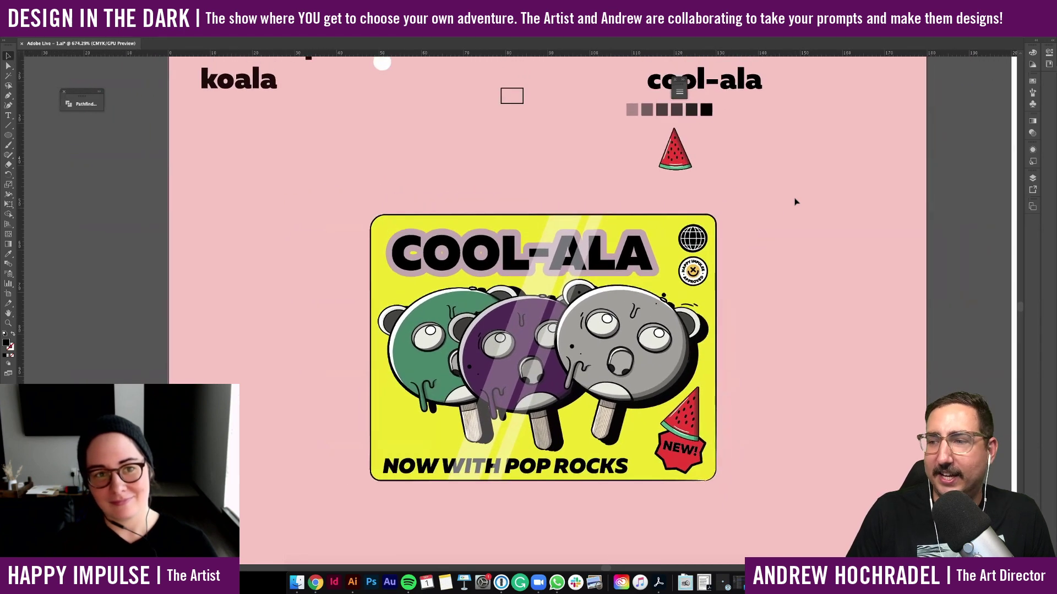
{"action": "scroll", "coordinate": [795, 202], "scroll_direction": "up", "scroll_amount": 2}
{"action": "scroll", "coordinate": [795, 202], "scroll_direction": "right", "scroll_amount": 2}
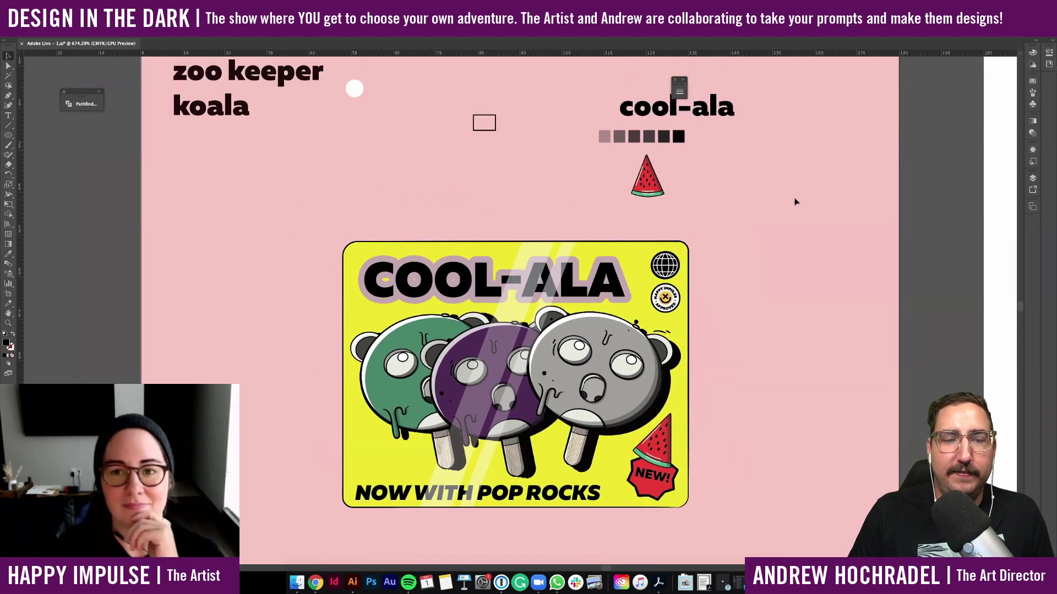
{"action": "scroll", "coordinate": [795, 202], "scroll_direction": "up", "scroll_amount": 1}
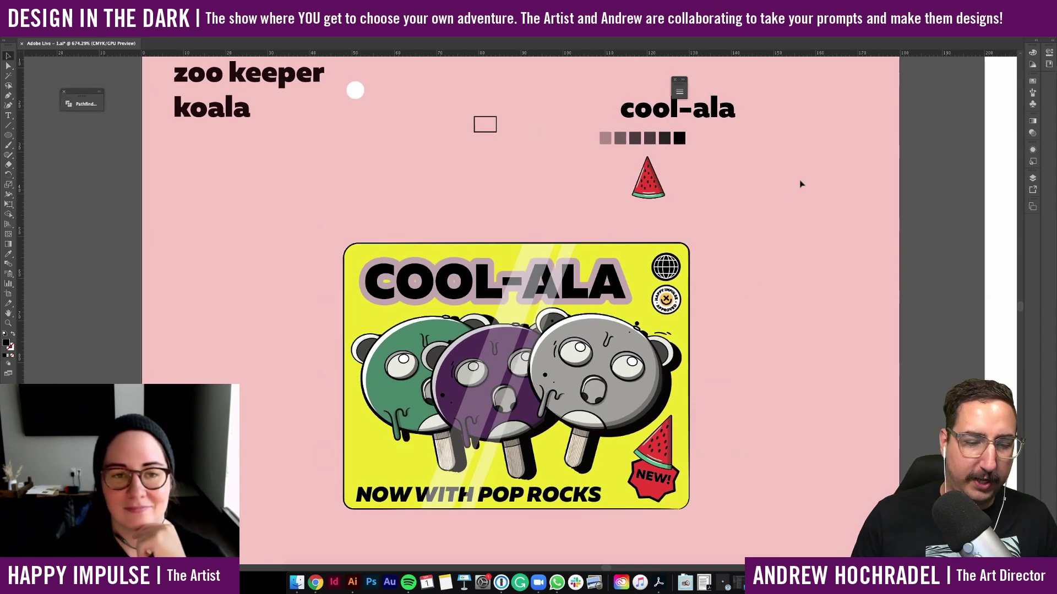
{"action": "scroll", "coordinate": [539, 132], "scroll_direction": "up", "scroll_amount": 1}
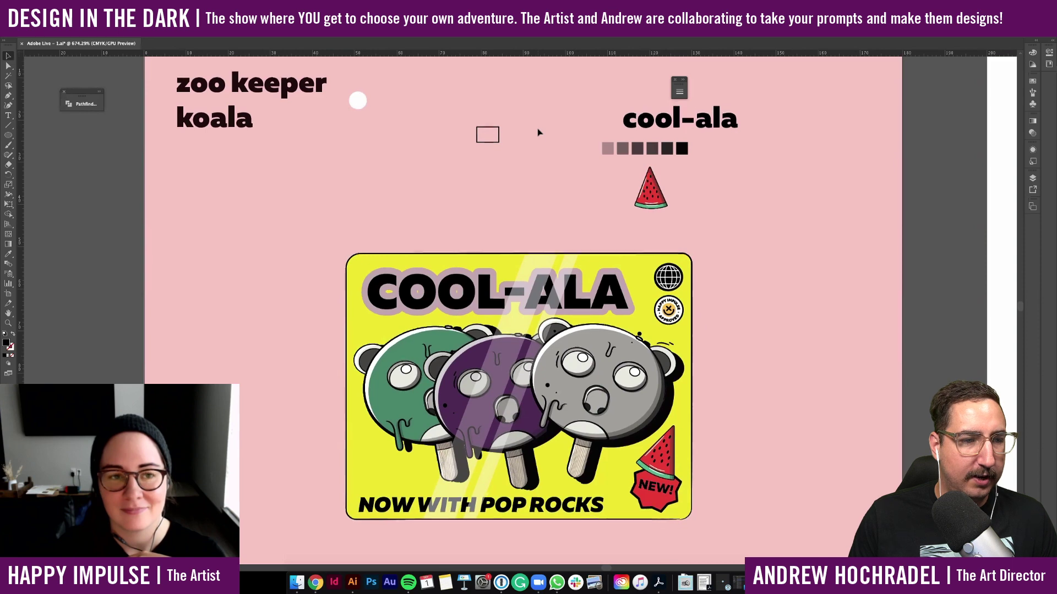
{"action": "scroll", "coordinate": [538, 132], "scroll_direction": "up", "scroll_amount": 3}
{"action": "scroll", "coordinate": [538, 132], "scroll_direction": "down", "scroll_amount": 4}
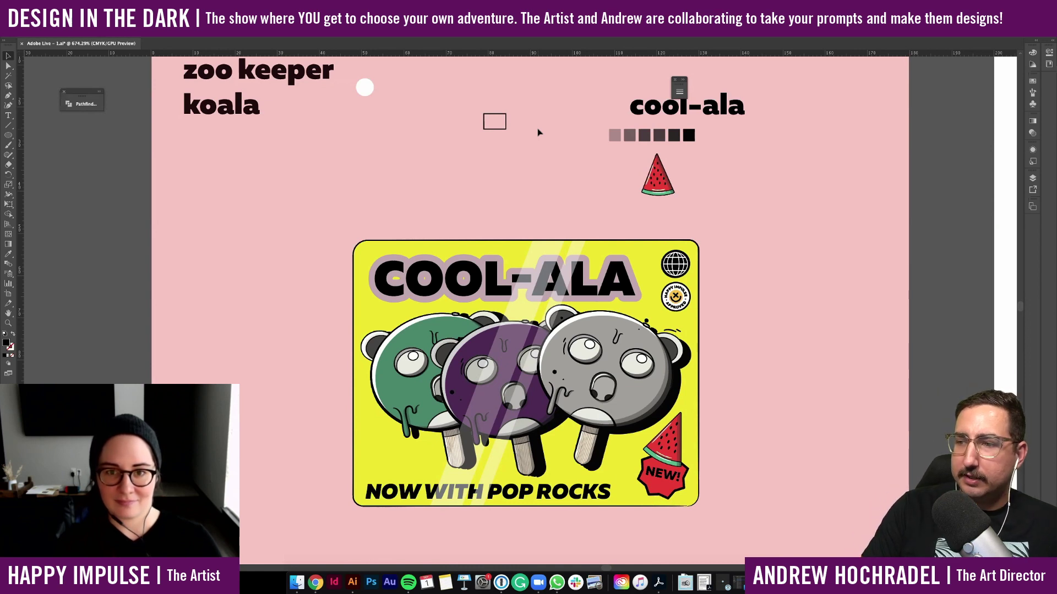
{"action": "scroll", "coordinate": [539, 132], "scroll_direction": "down", "scroll_amount": 3}
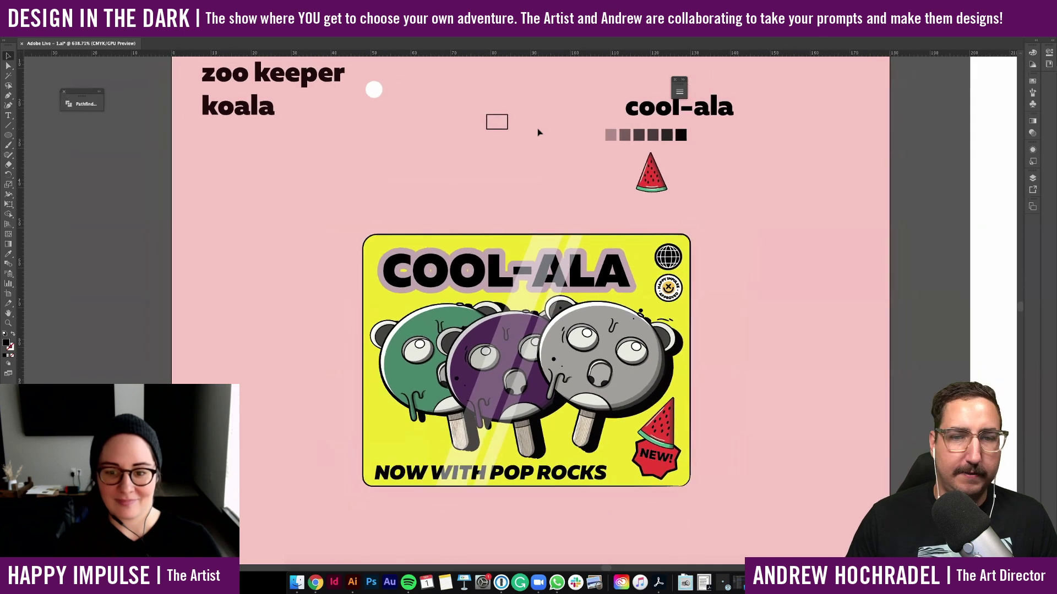
Review the two purple koala popsicle illustrations on the white artboards beside the yellow packaging
{"action": "scroll", "coordinate": [539, 132], "scroll_direction": "right", "scroll_amount": 10}
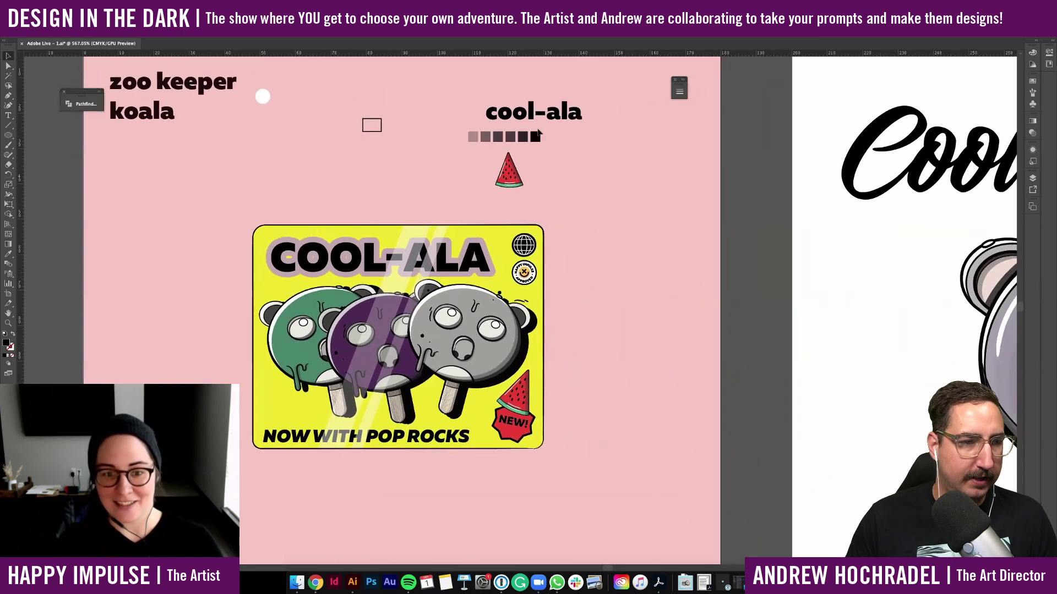
{"action": "scroll", "coordinate": [538, 132], "scroll_direction": "right", "scroll_amount": 8}
{"action": "scroll", "coordinate": [538, 132], "scroll_direction": "down", "scroll_amount": 3}
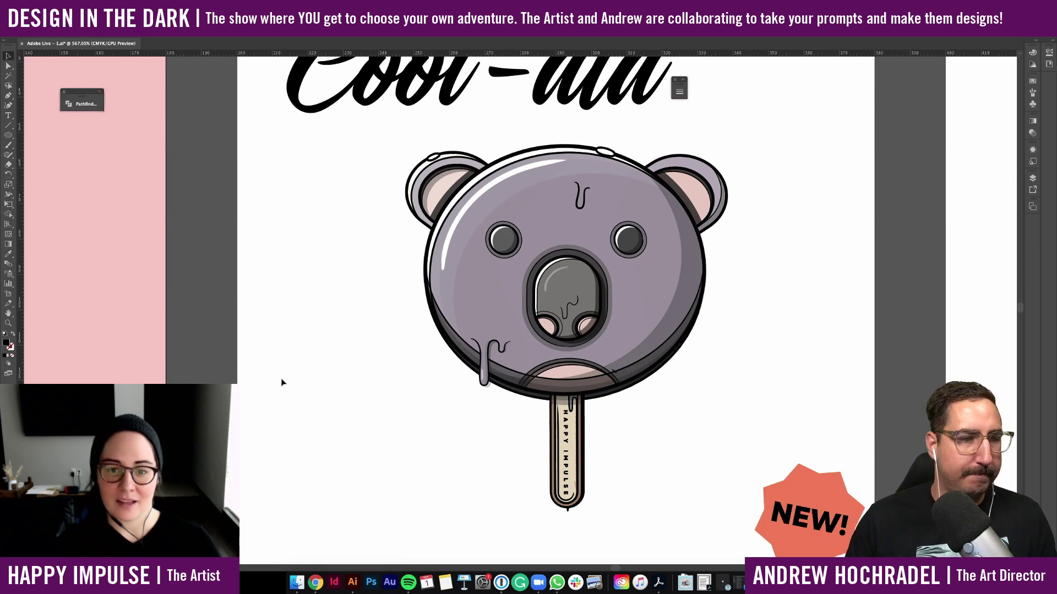
{"action": "scroll", "coordinate": [281, 382], "scroll_direction": "left", "scroll_amount": 15}
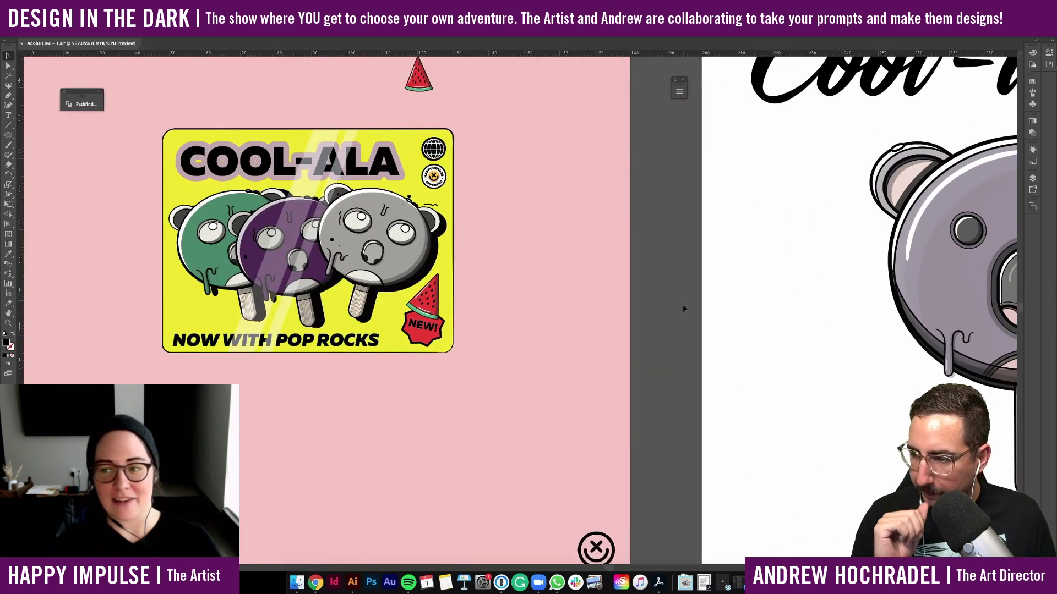
{"action": "scroll", "coordinate": [682, 305], "scroll_direction": "right", "scroll_amount": 5}
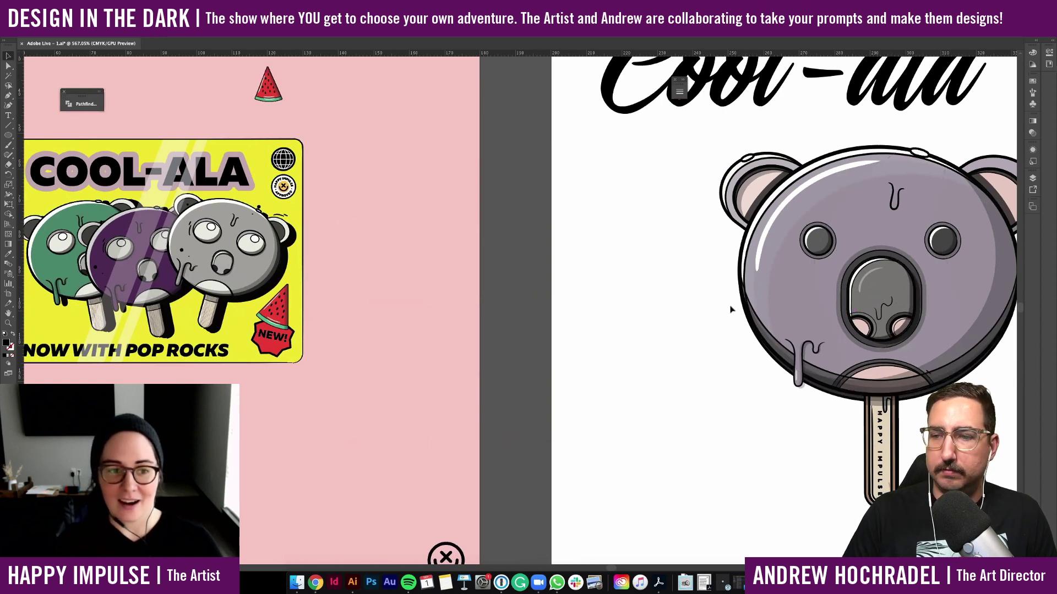
{"action": "scroll", "coordinate": [731, 310], "scroll_direction": "right", "scroll_amount": 7}
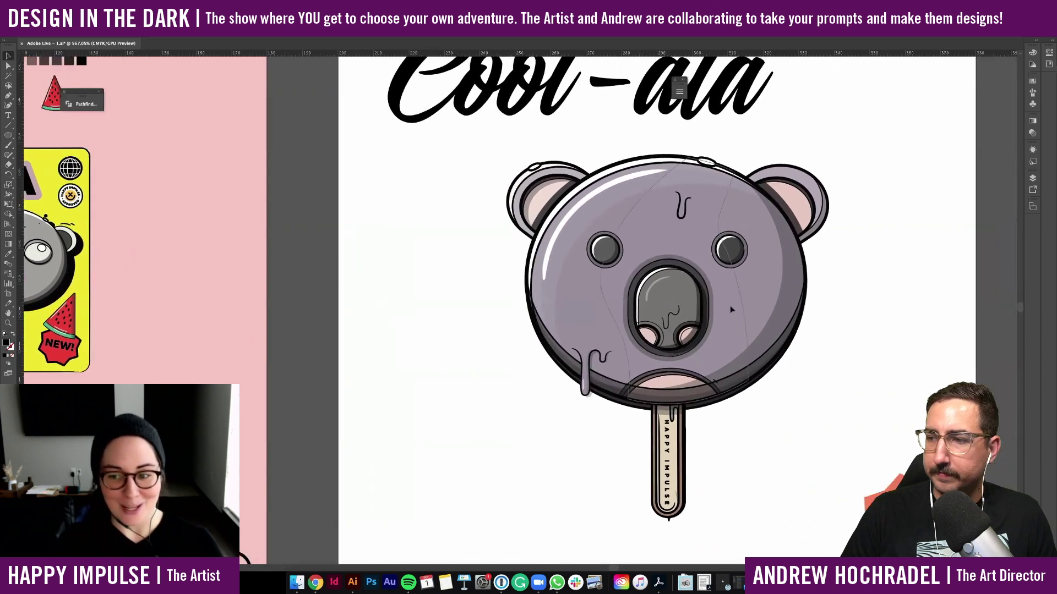
{"action": "scroll", "coordinate": [731, 310], "scroll_direction": "right", "scroll_amount": 14}
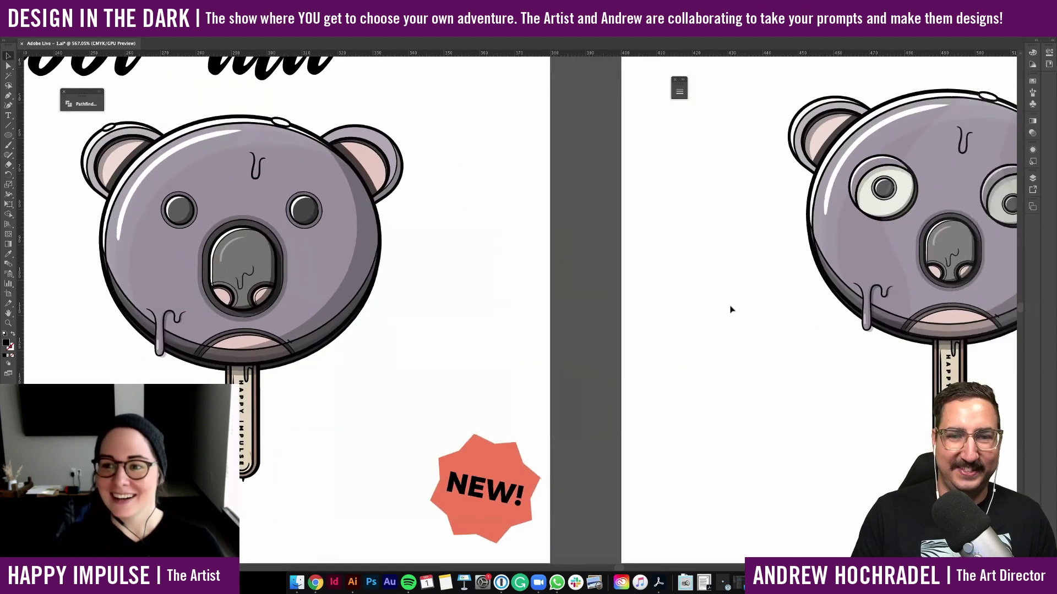
{"action": "scroll", "coordinate": [731, 309], "scroll_direction": "right", "scroll_amount": 5}
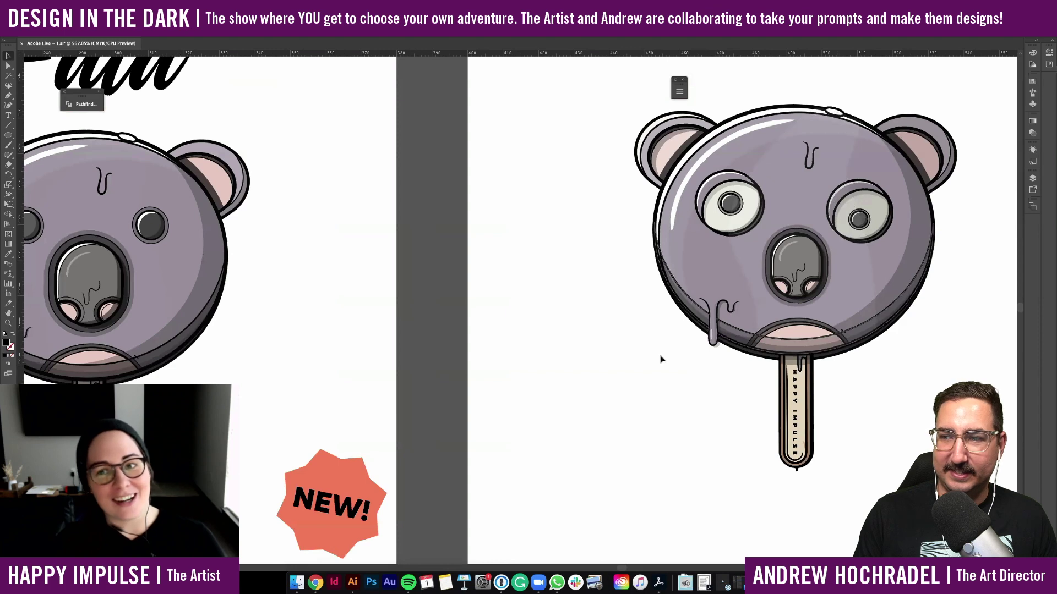
{"action": "scroll", "coordinate": [697, 354], "scroll_direction": "right", "scroll_amount": 3}
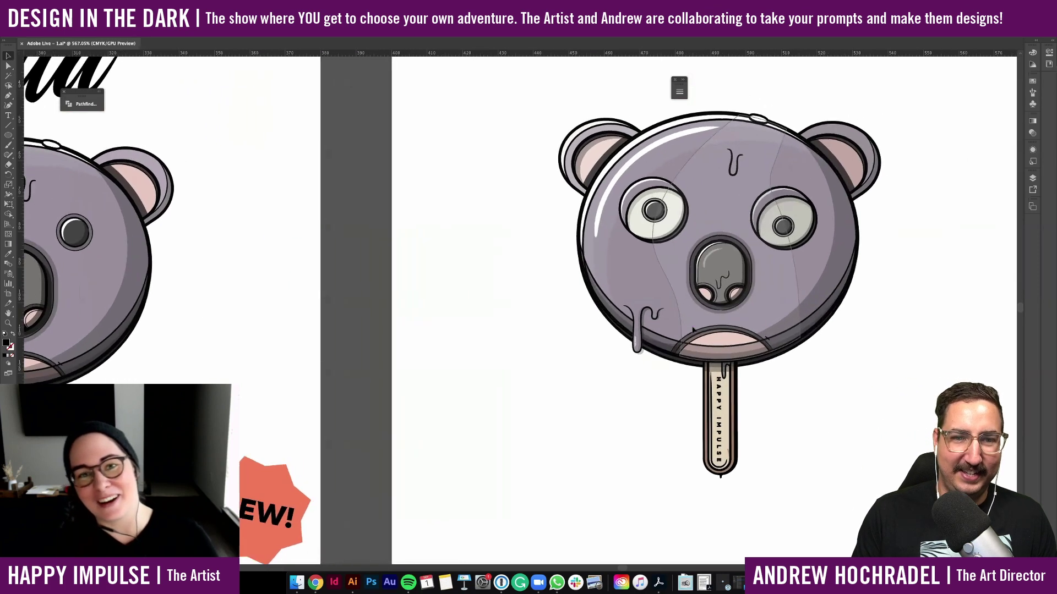
{"action": "scroll", "coordinate": [692, 329], "scroll_direction": "right", "scroll_amount": 3}
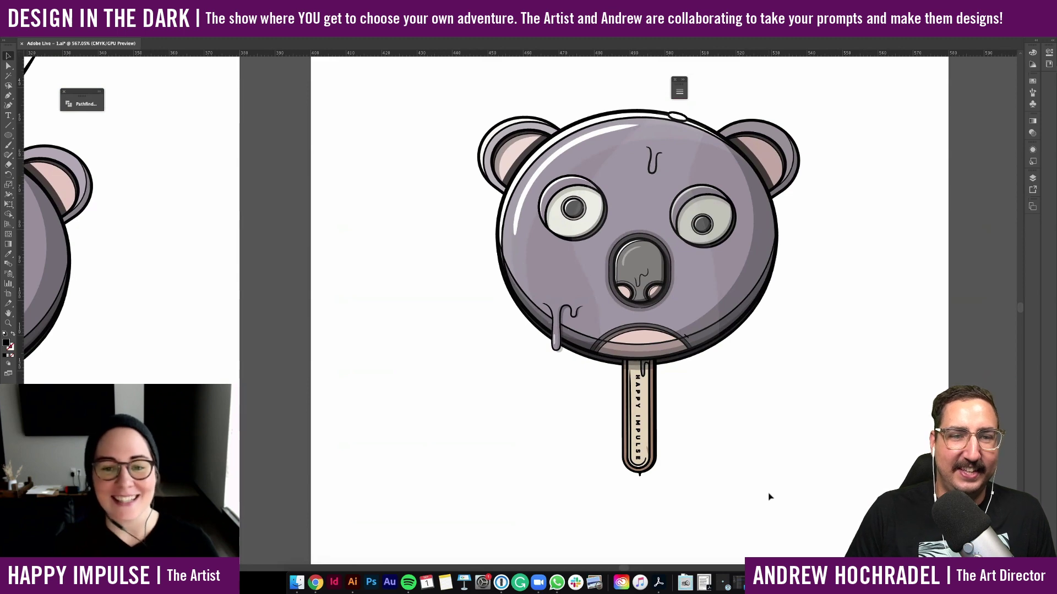
Compare the small-eyed koala popsicle under the Cool-ala script lettering with the wide-eyed version and the packaging koalas
{"action": "scroll", "coordinate": [769, 497], "scroll_direction": "left", "scroll_amount": 8}
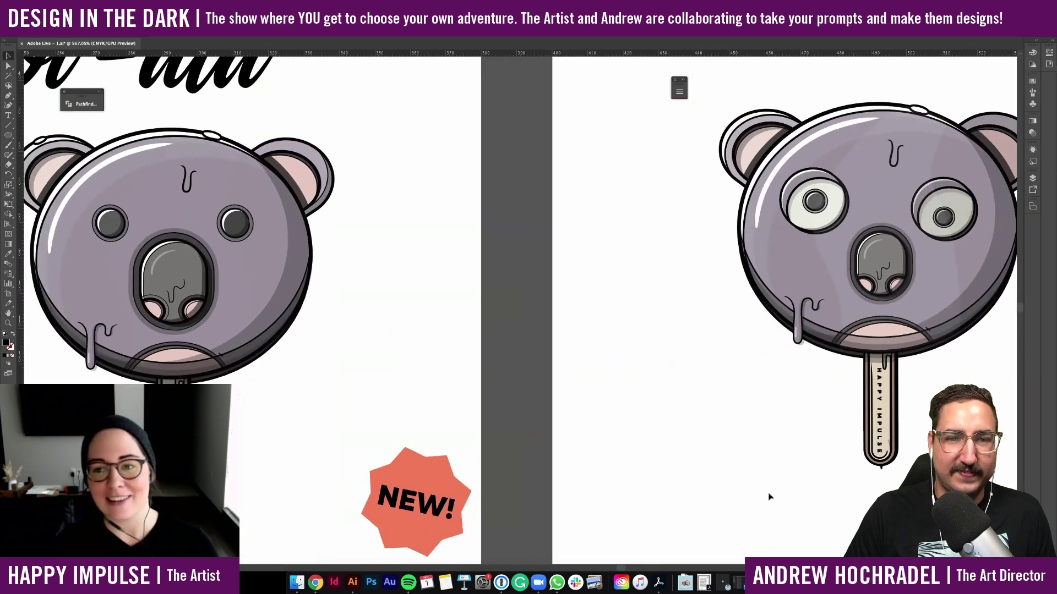
{"action": "scroll", "coordinate": [769, 497], "scroll_direction": "left", "scroll_amount": 8}
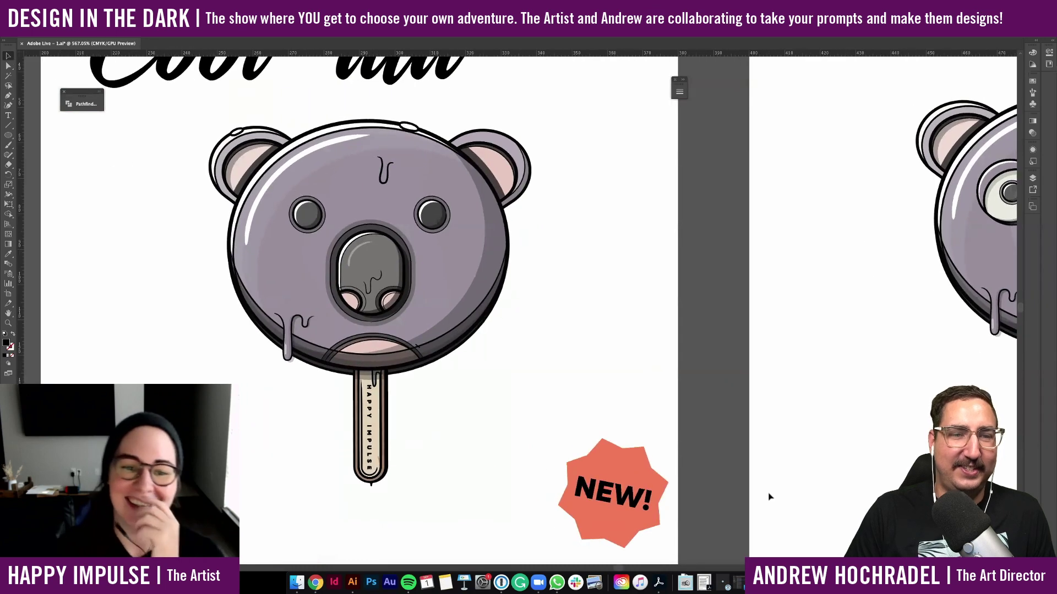
{"action": "scroll", "coordinate": [768, 497], "scroll_direction": "down", "scroll_amount": 5}
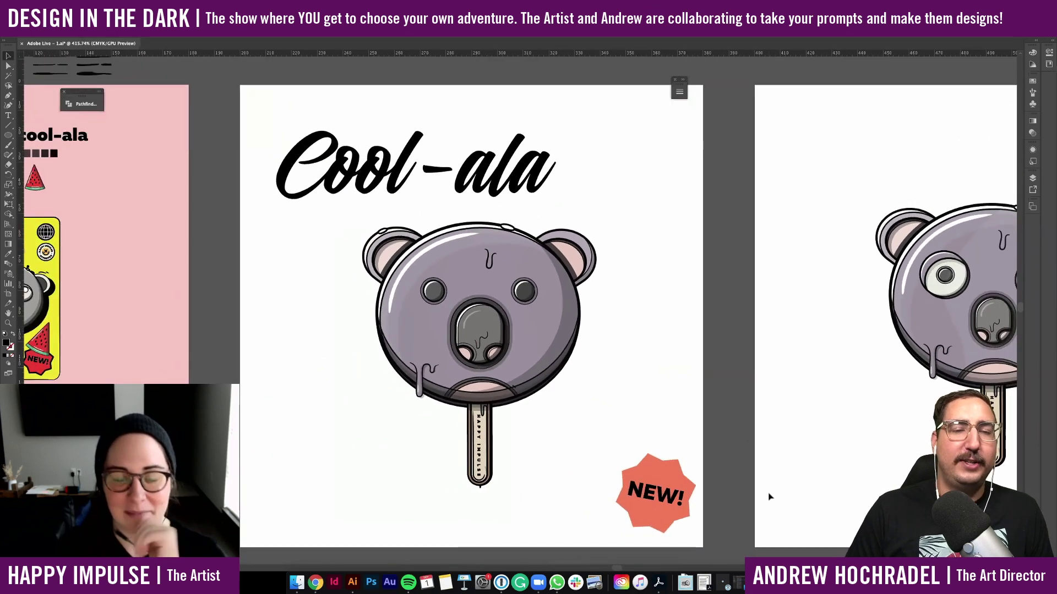
{"action": "scroll", "coordinate": [769, 497], "scroll_direction": "right", "scroll_amount": 3}
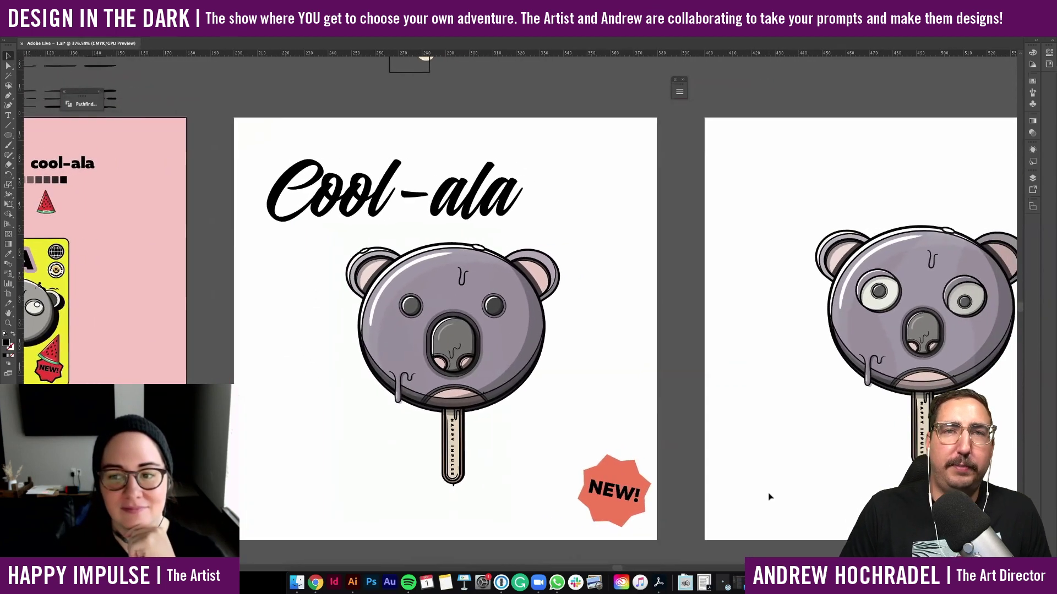
{"action": "scroll", "coordinate": [769, 497], "scroll_direction": "right", "scroll_amount": 6}
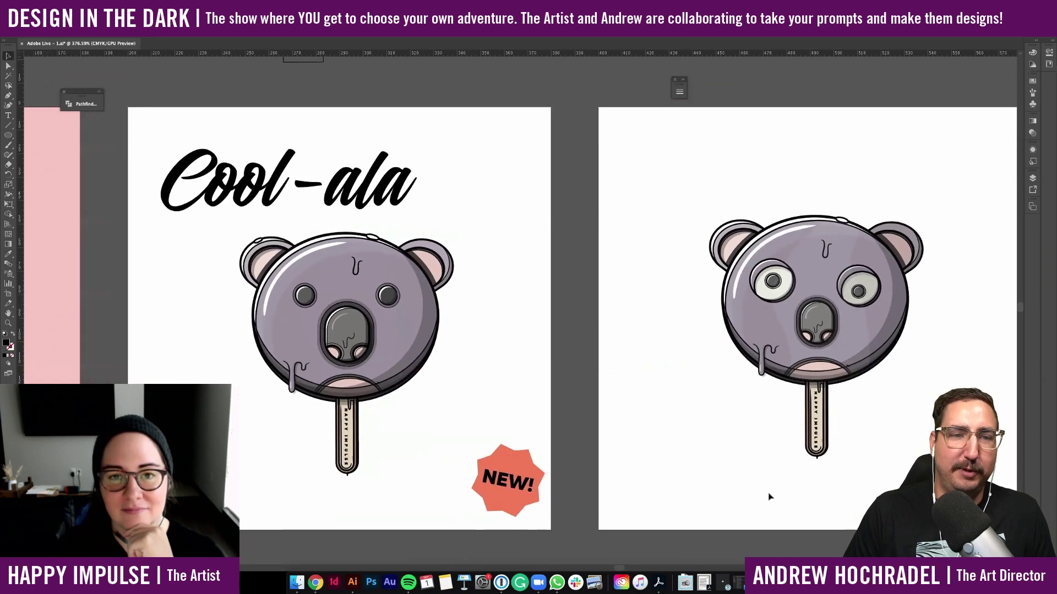
{"action": "scroll", "coordinate": [769, 497], "scroll_direction": "left", "scroll_amount": 9}
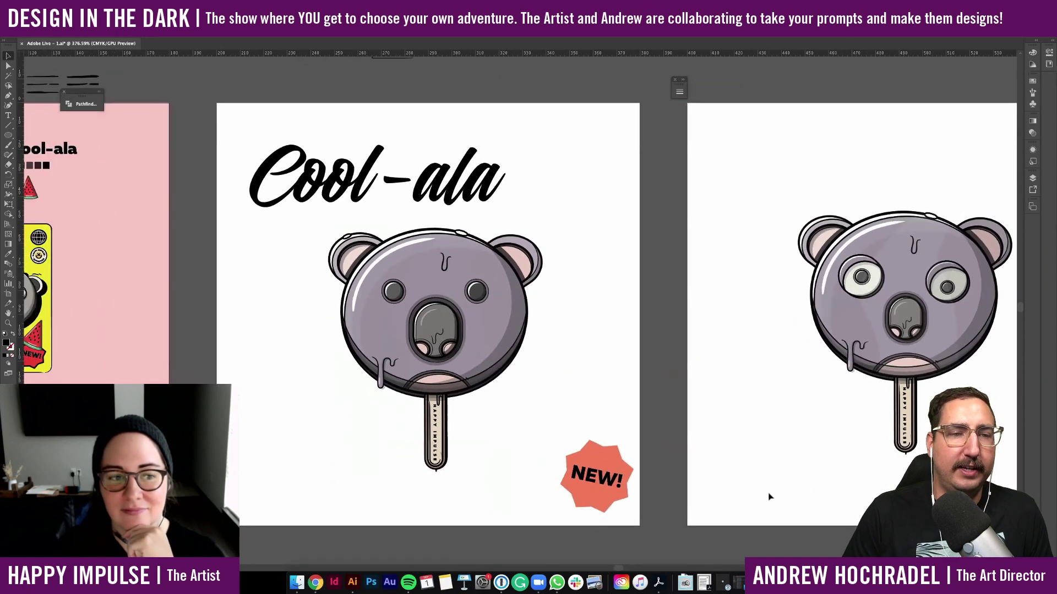
{"action": "scroll", "coordinate": [769, 497], "scroll_direction": "left", "scroll_amount": 12}
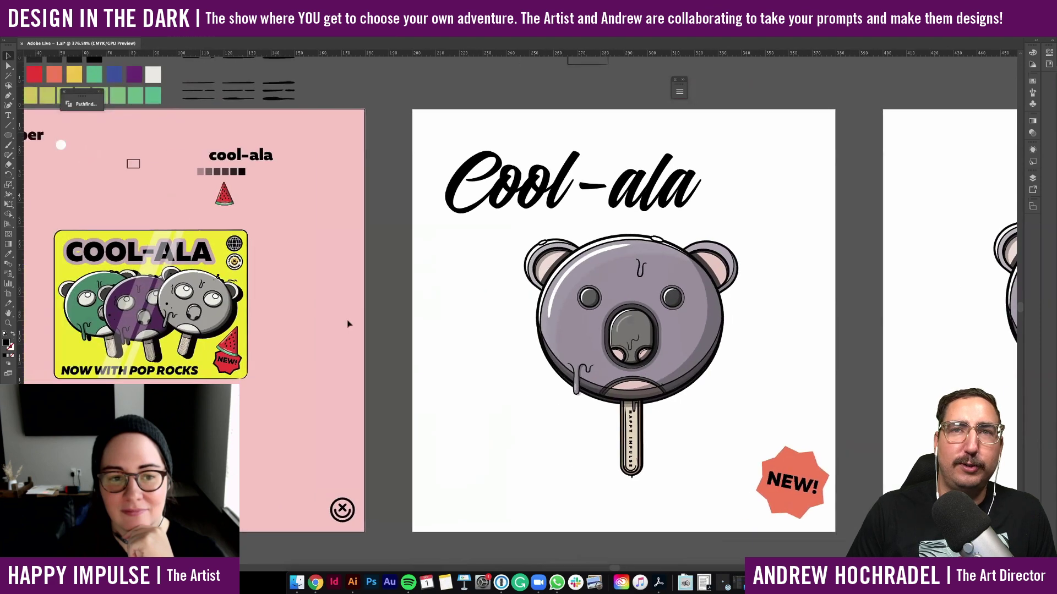
{"action": "scroll", "coordinate": [465, 326], "scroll_direction": "right", "scroll_amount": 15}
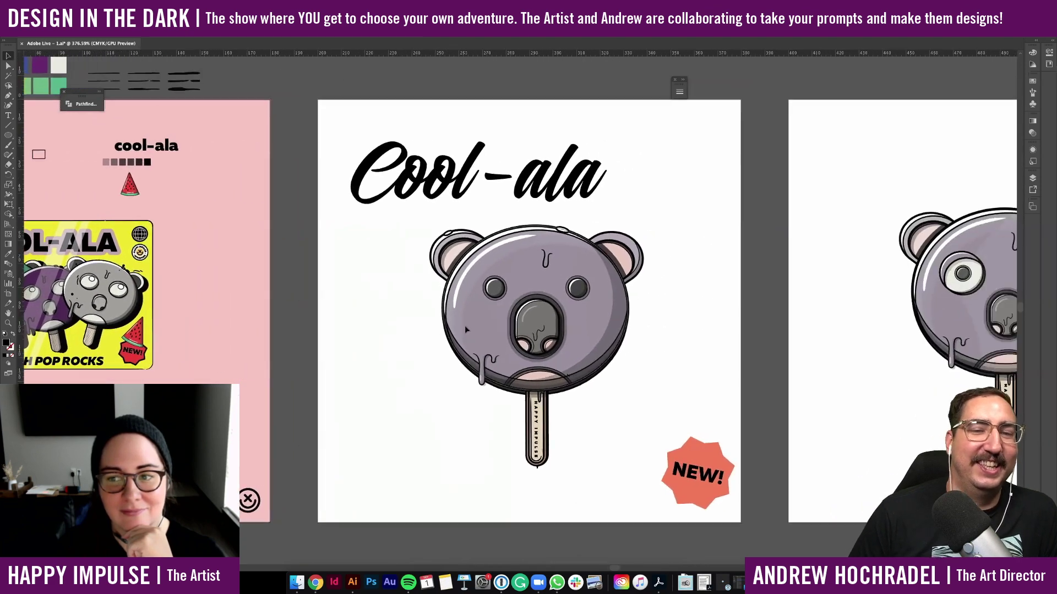
{"action": "scroll", "coordinate": [652, 413], "scroll_direction": "right", "scroll_amount": 17}
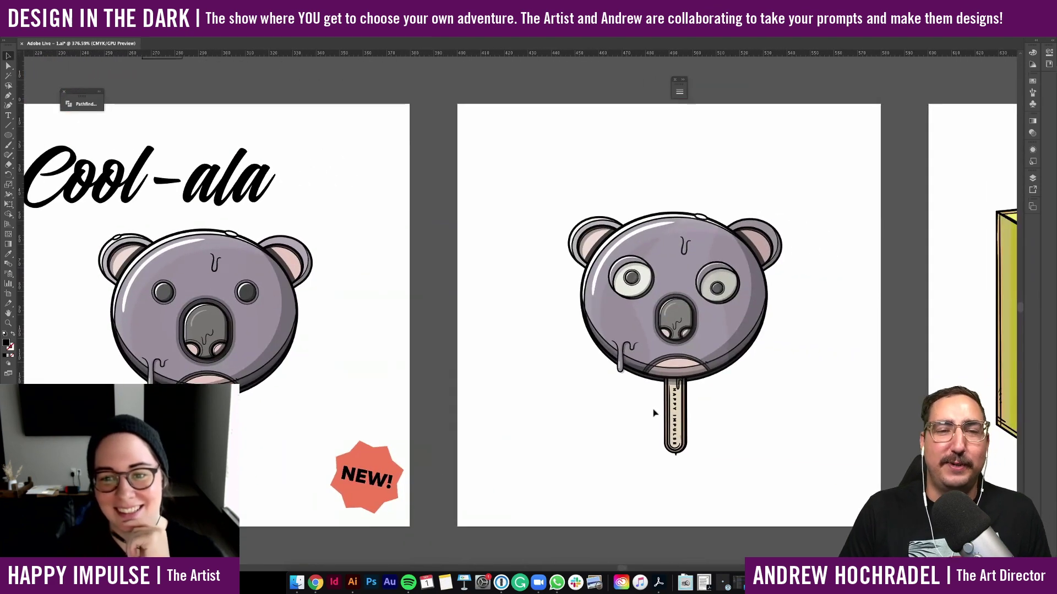
Examine the wide-eyed koala popsicle's face and stick up close and within its whole artboard
{"action": "scroll", "coordinate": [652, 414], "scroll_direction": "up", "scroll_amount": 5}
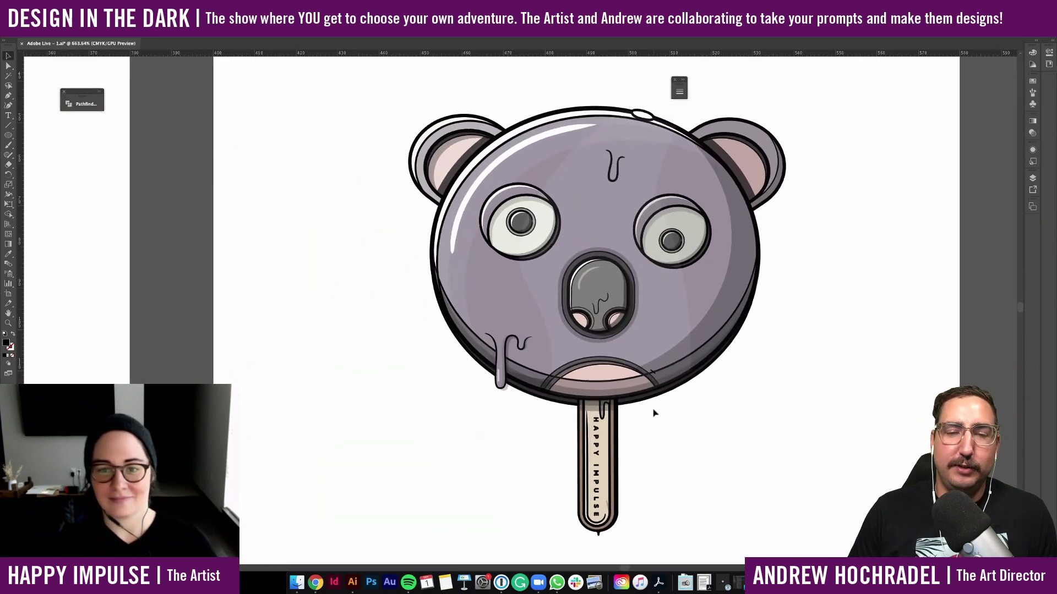
{"action": "scroll", "coordinate": [654, 414], "scroll_direction": "down", "scroll_amount": 3}
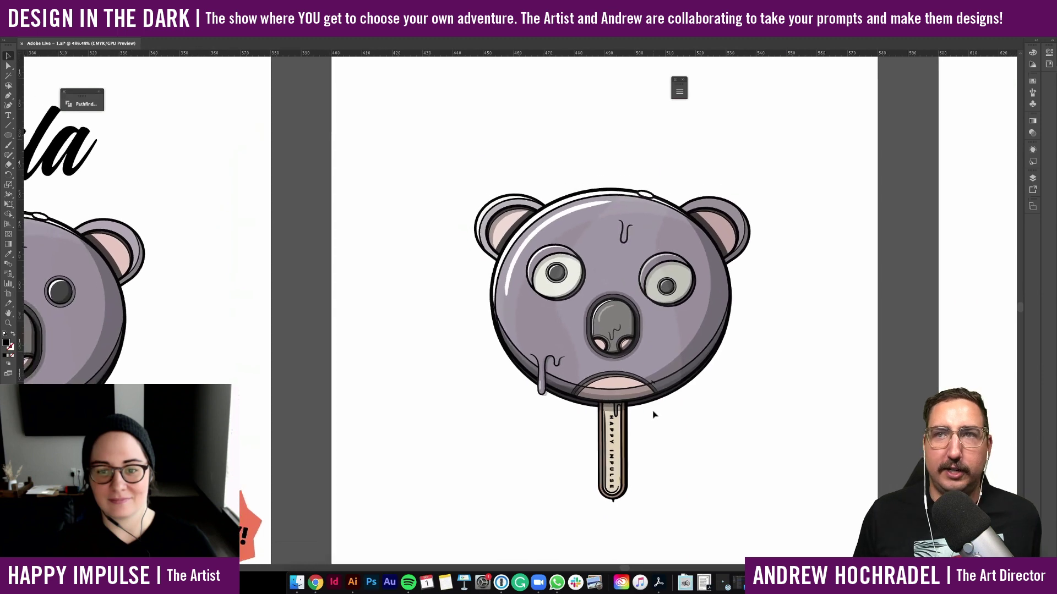
{"action": "scroll", "coordinate": [653, 414], "scroll_direction": "down", "scroll_amount": 1}
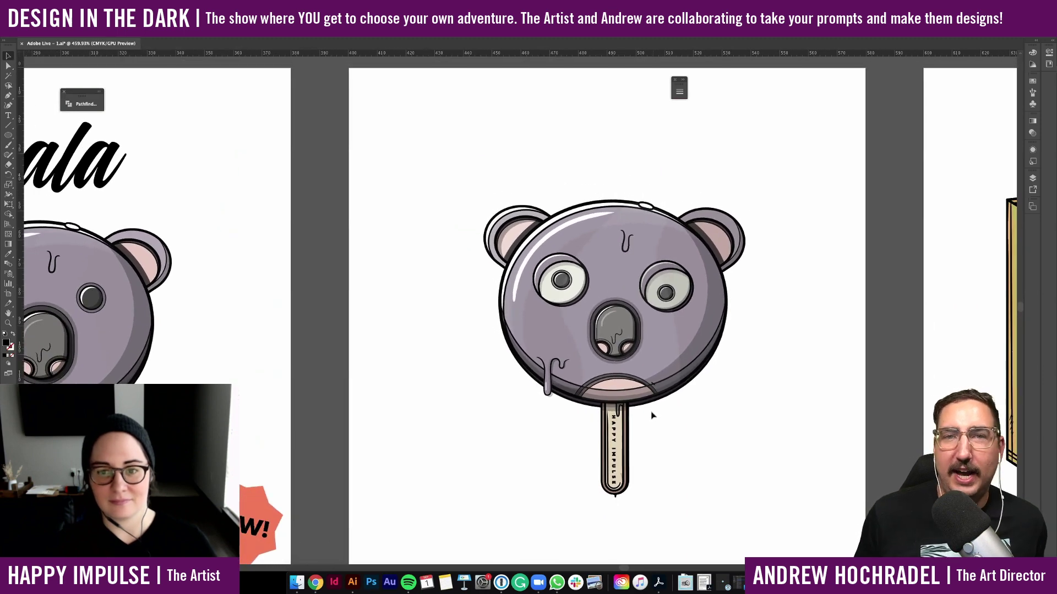
{"action": "scroll", "coordinate": [652, 414], "scroll_direction": "down", "scroll_amount": 1}
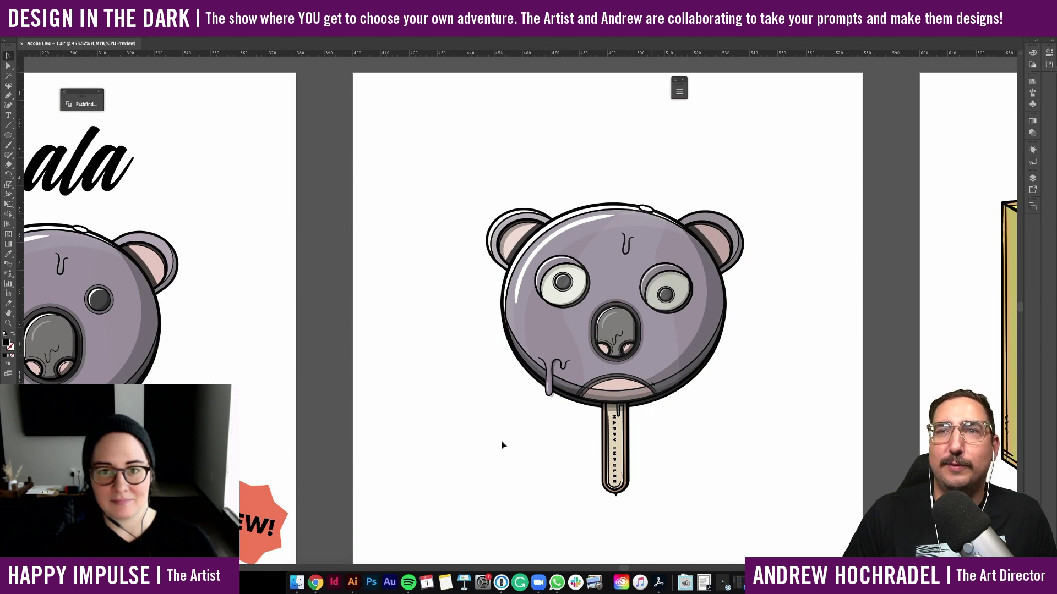
{"action": "scroll", "coordinate": [501, 445], "scroll_direction": "left", "scroll_amount": 5}
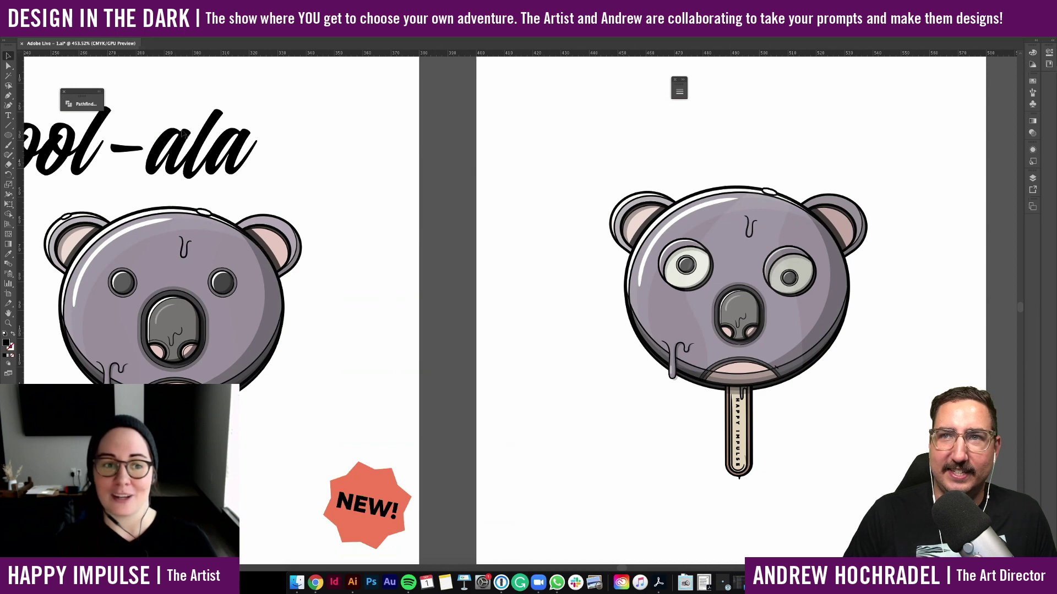
Select the Cool-ala script lettering and inspect the HAPPY IMPULSE text on the small-eyed koala's popsicle stick
{"action": "left_click", "coordinate": [174, 156]}
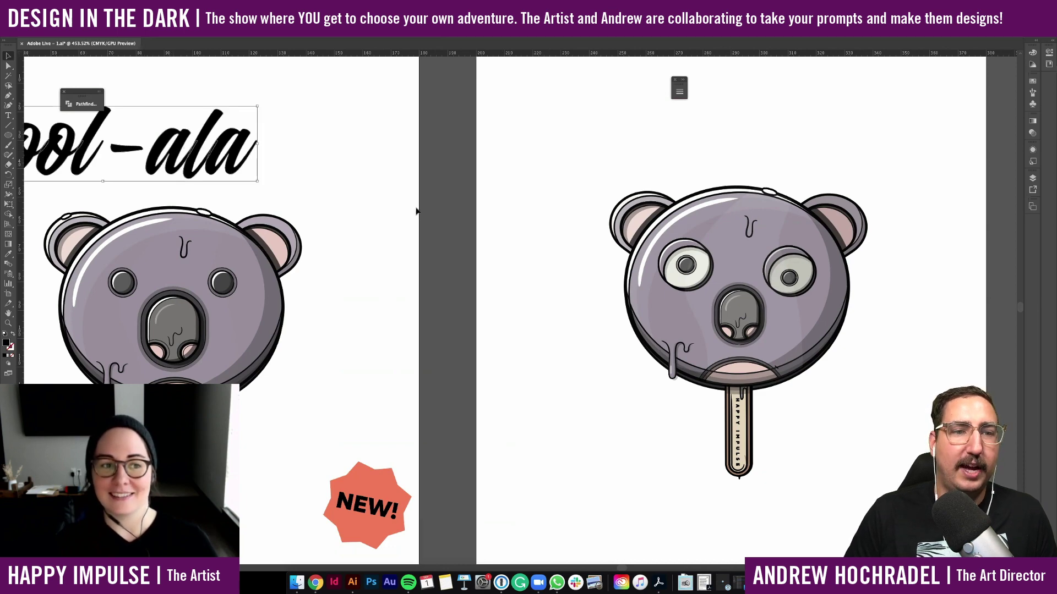
{"action": "scroll", "coordinate": [533, 309], "scroll_direction": "left", "scroll_amount": 5}
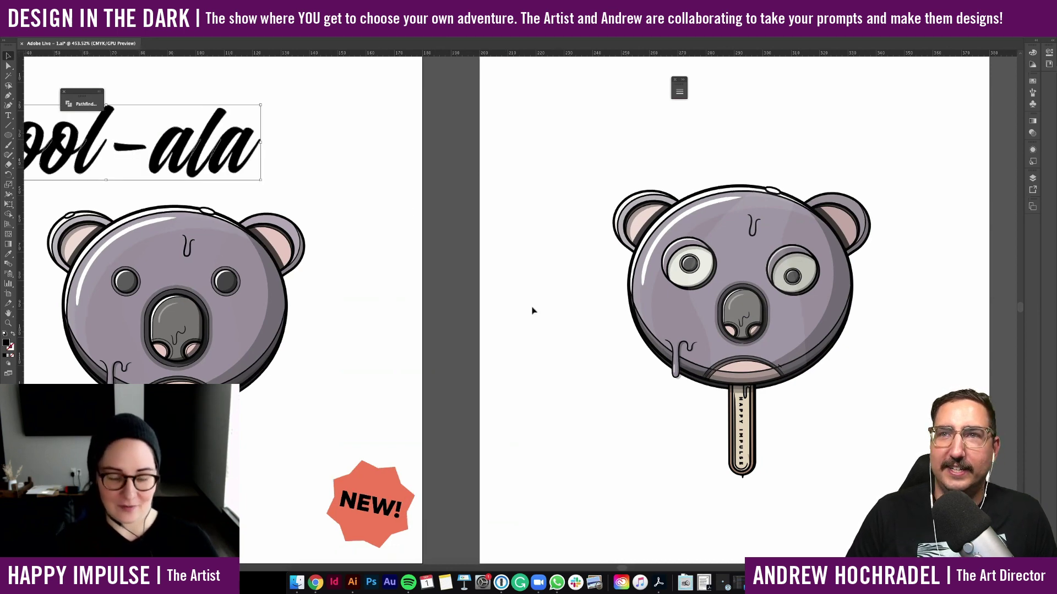
{"action": "scroll", "coordinate": [533, 309], "scroll_direction": "down", "scroll_amount": 2}
{"action": "scroll", "coordinate": [420, 409], "scroll_direction": "up", "scroll_amount": 5}
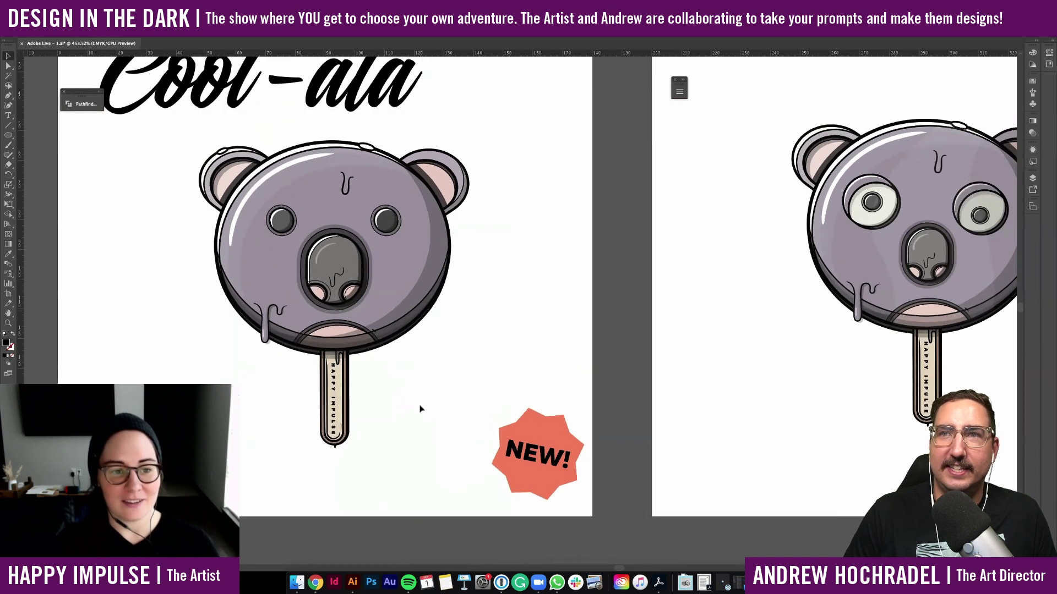
{"action": "scroll", "coordinate": [368, 328], "scroll_direction": "up", "scroll_amount": 6}
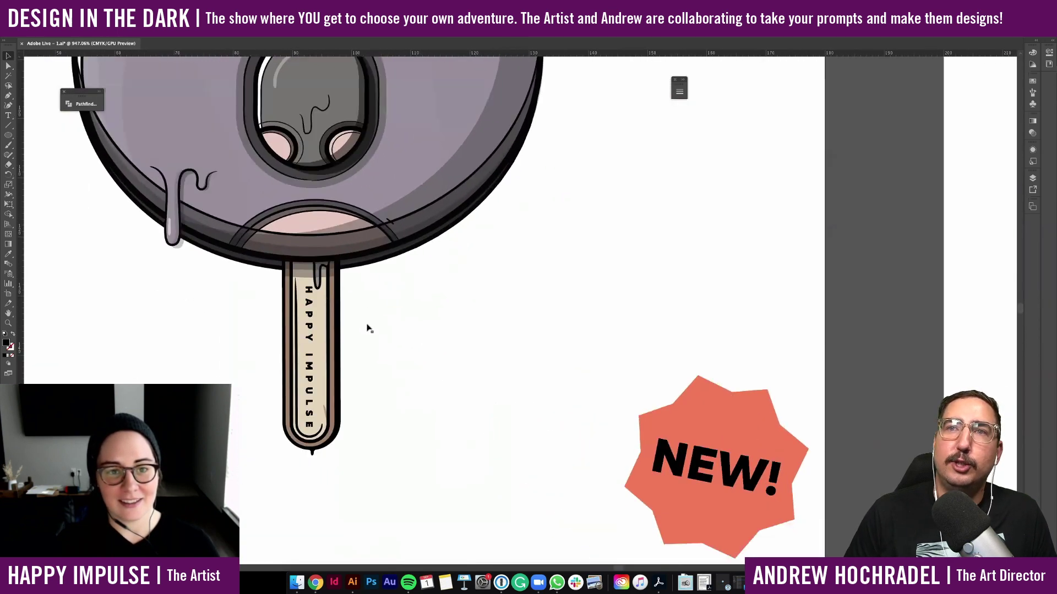
{"action": "scroll", "coordinate": [521, 332], "scroll_direction": "up", "scroll_amount": 1}
{"action": "scroll", "coordinate": [521, 331], "scroll_direction": "left", "scroll_amount": 4}
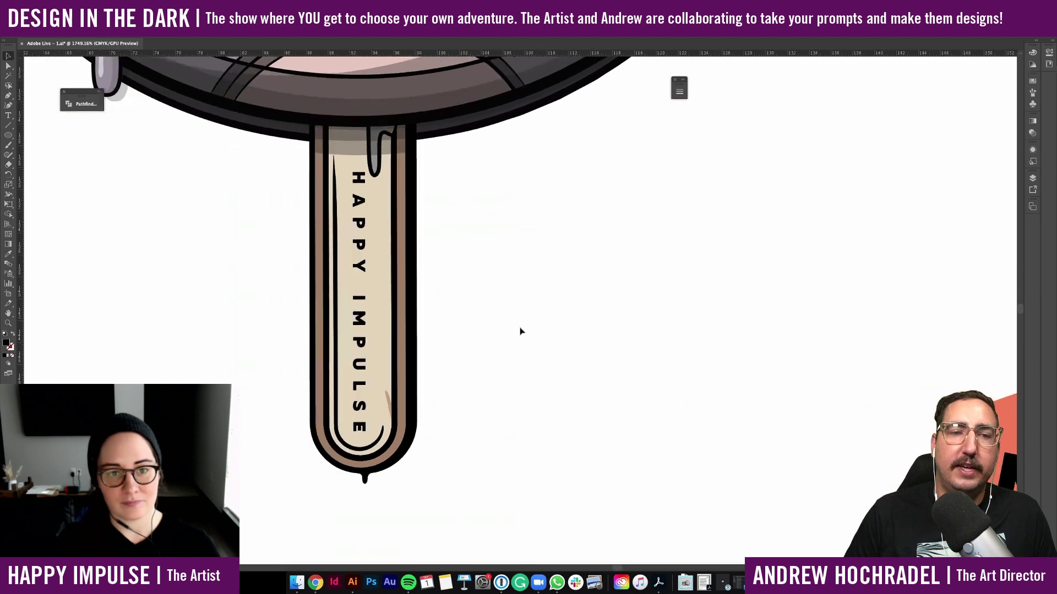
Delete the HAPPY IMPULSE text from the small-eyed koala's stick and paste a copy of the Cool-ala script lettering
{"action": "double_click", "coordinate": [370, 324]}
{"action": "key", "text": "Delete"}
{"action": "double_click", "coordinate": [739, 188]}
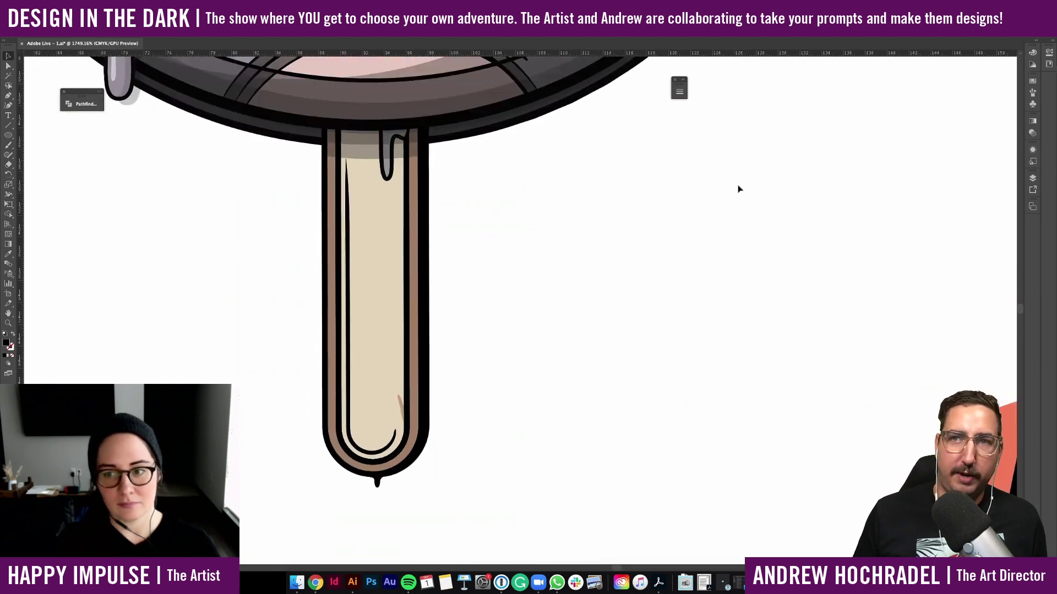
{"action": "scroll", "coordinate": [771, 193], "scroll_direction": "left", "scroll_amount": 2}
{"action": "key", "text": "super+v"}
{"action": "scroll", "coordinate": [903, 205], "scroll_direction": "down", "scroll_amount": 3}
{"action": "scroll", "coordinate": [836, 208], "scroll_direction": "down", "scroll_amount": 3}
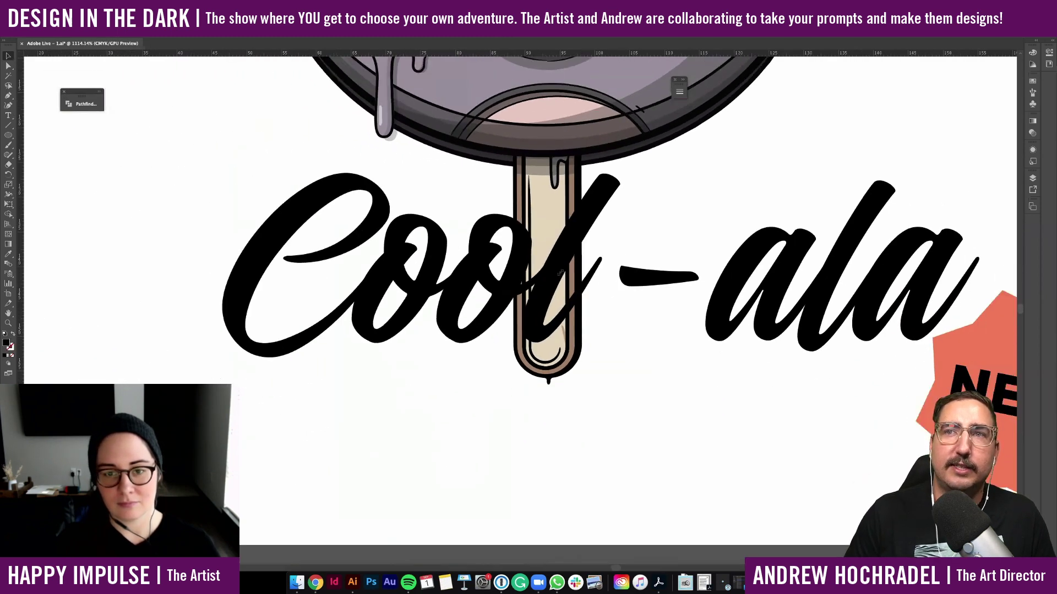
Shrink the pasted Cool-ala lettering, turn it to read down the stick, and center it on the small-eyed koala's stick
{"action": "left_click", "coordinate": [399, 314]}
{"action": "left_click_drag", "start_coordinate": [913, 186], "coordinate": [350, 376]}
{"action": "left_click_drag", "start_coordinate": [343, 323], "coordinate": [565, 255]}
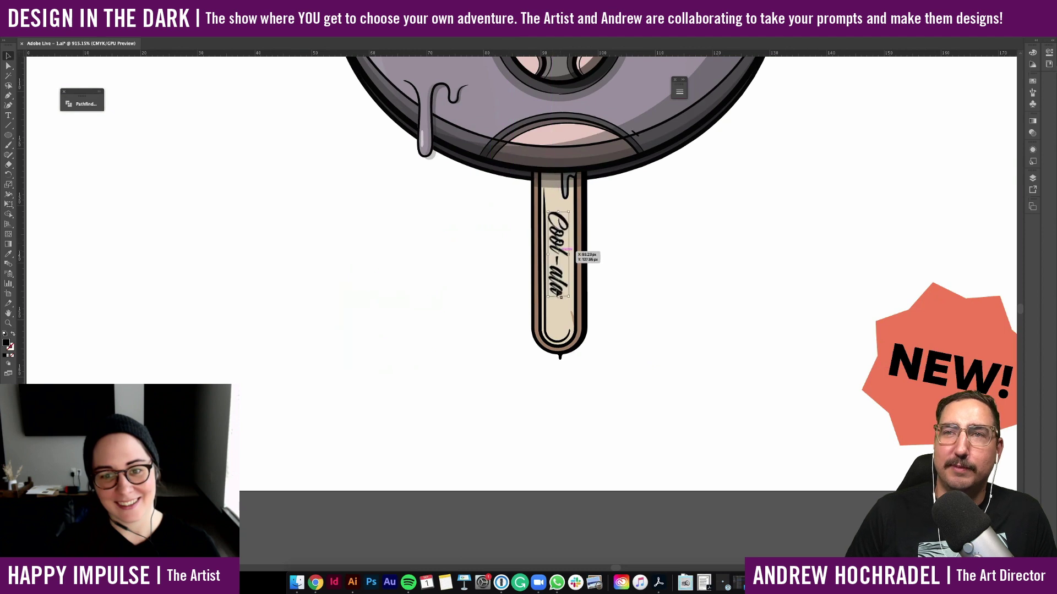
{"action": "left_click_drag", "start_coordinate": [558, 300], "coordinate": [560, 312]}
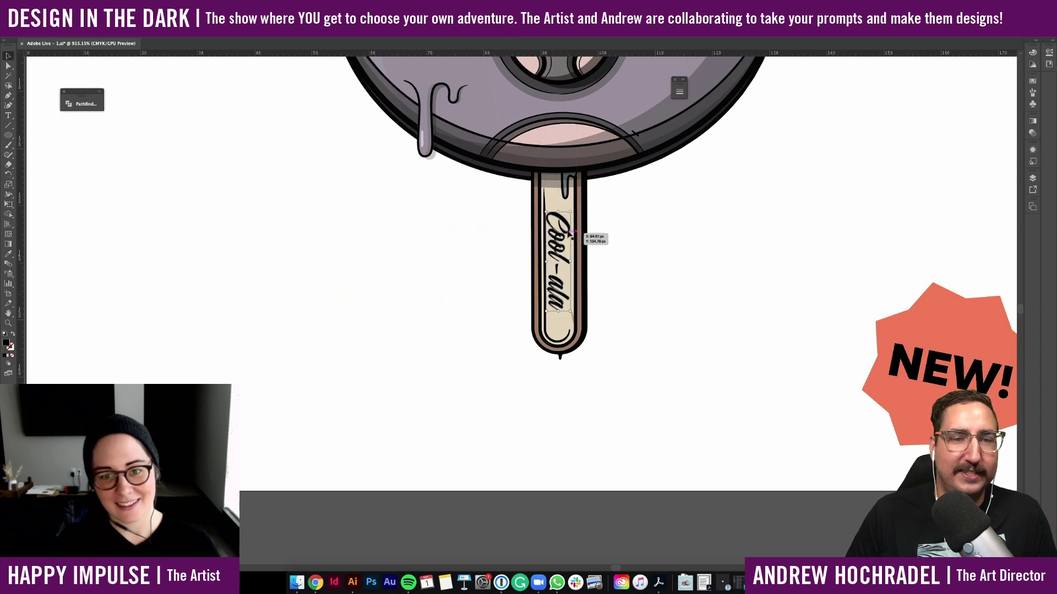
{"action": "left_click_drag", "start_coordinate": [561, 234], "coordinate": [563, 229]}
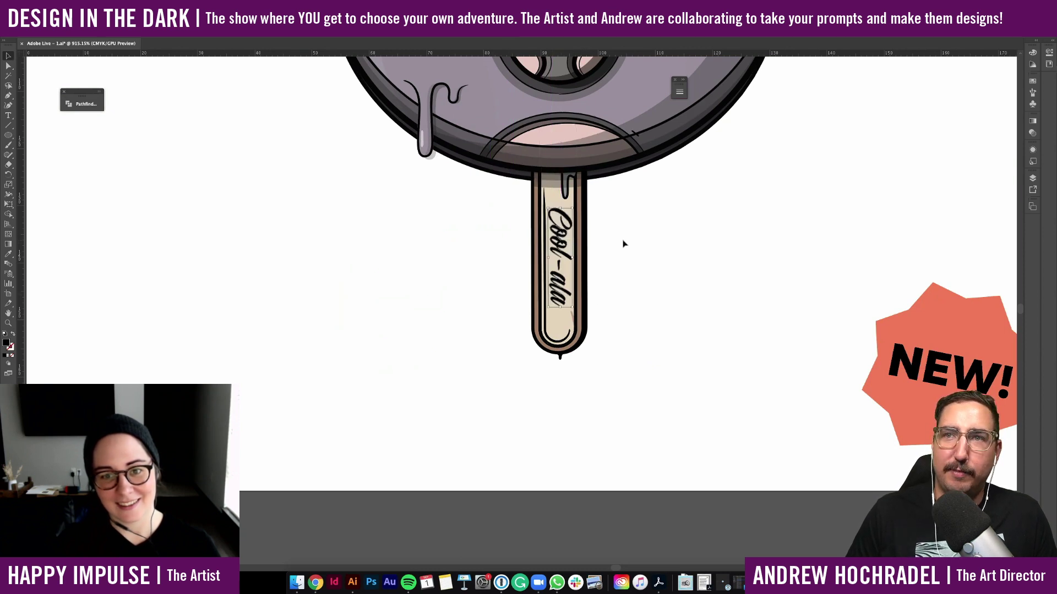
{"action": "left_click", "coordinate": [623, 244]}
{"action": "scroll", "coordinate": [623, 244], "scroll_direction": "down", "scroll_amount": 2}
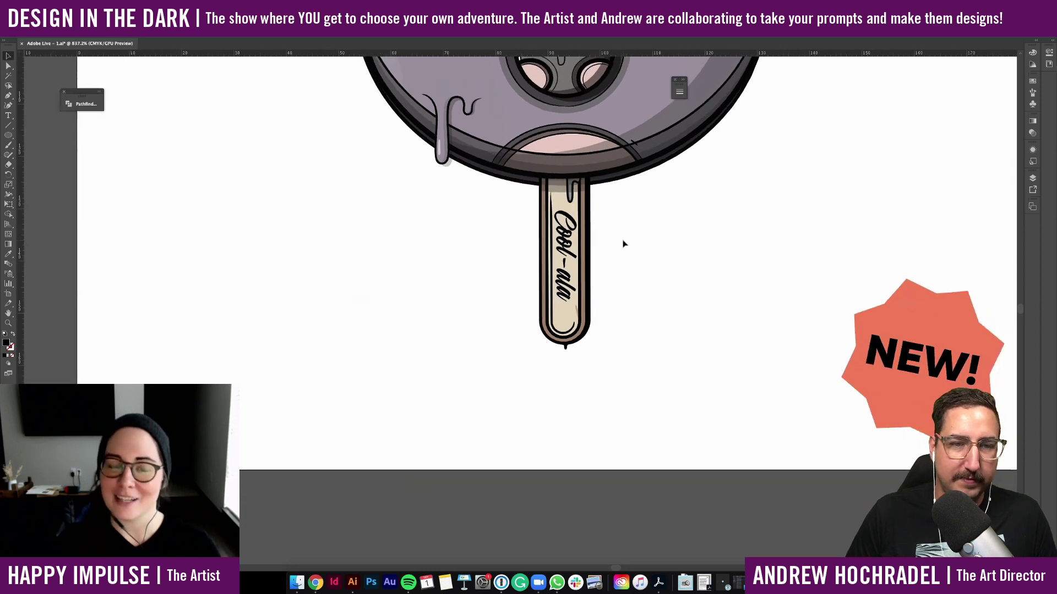
{"action": "scroll", "coordinate": [624, 244], "scroll_direction": "up", "scroll_amount": 5}
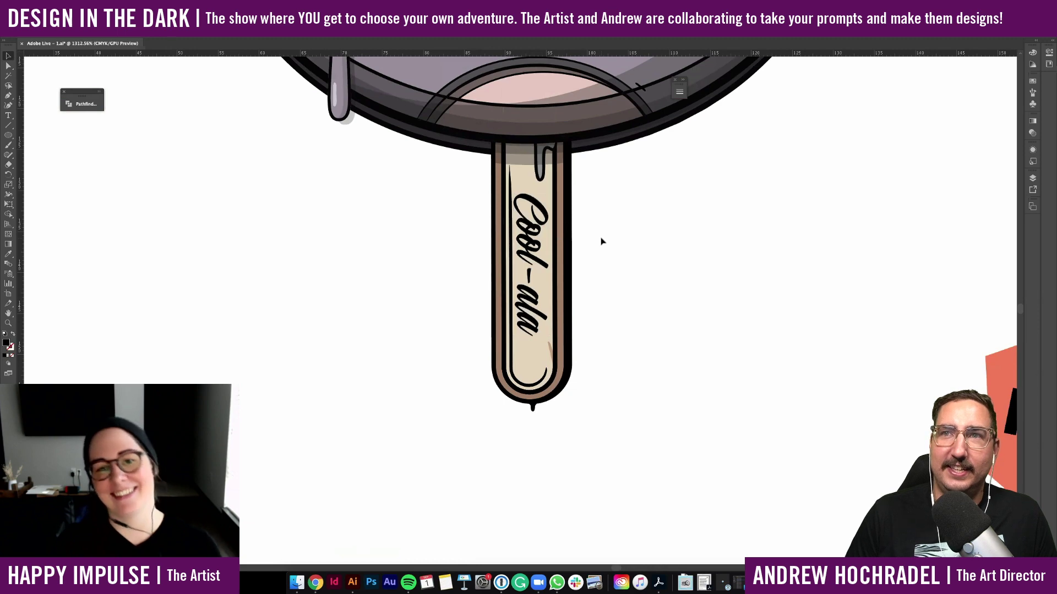
Isolate the wide-eyed koala's stick group and remove its HAPPY IMPULSE text
{"action": "scroll", "coordinate": [601, 240], "scroll_direction": "down", "scroll_amount": 2}
{"action": "scroll", "coordinate": [601, 241], "scroll_direction": "down", "scroll_amount": 10}
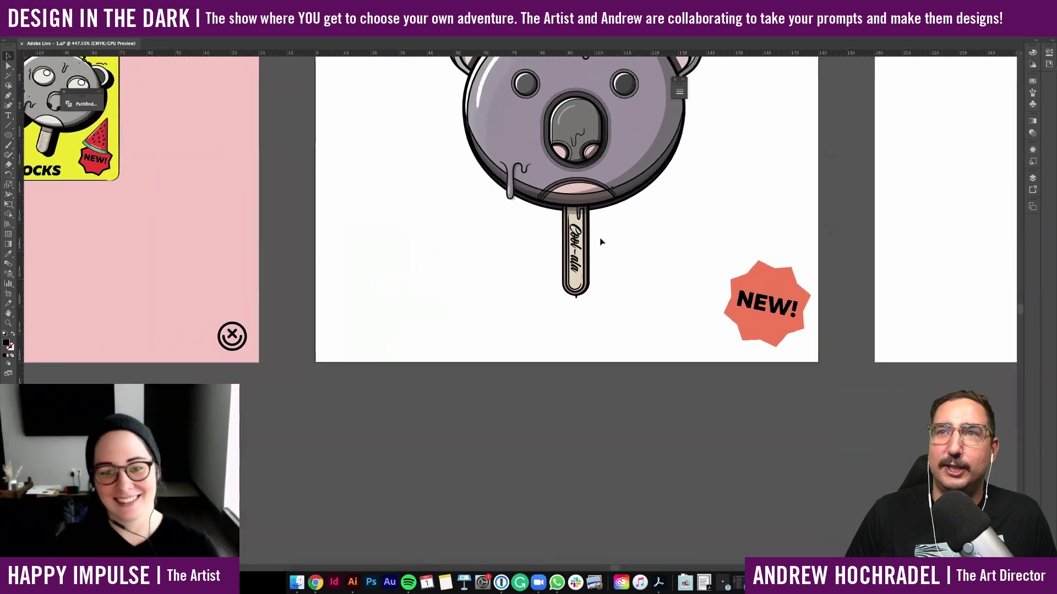
{"action": "scroll", "coordinate": [479, 323], "scroll_direction": "down", "scroll_amount": 3}
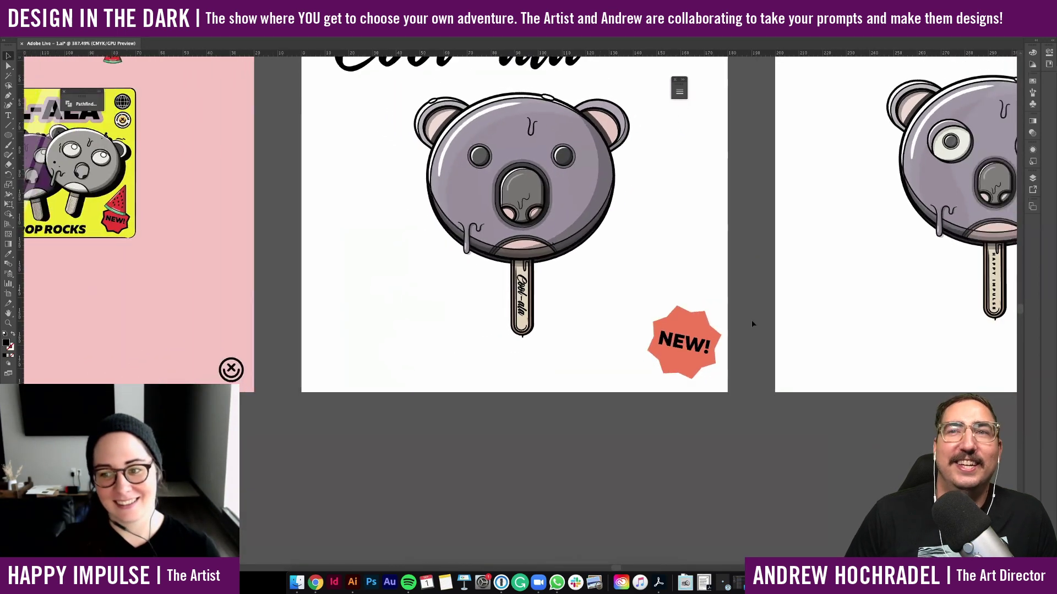
{"action": "scroll", "coordinate": [751, 319], "scroll_direction": "right", "scroll_amount": 10}
{"action": "scroll", "coordinate": [751, 320], "scroll_direction": "up", "scroll_amount": 3}
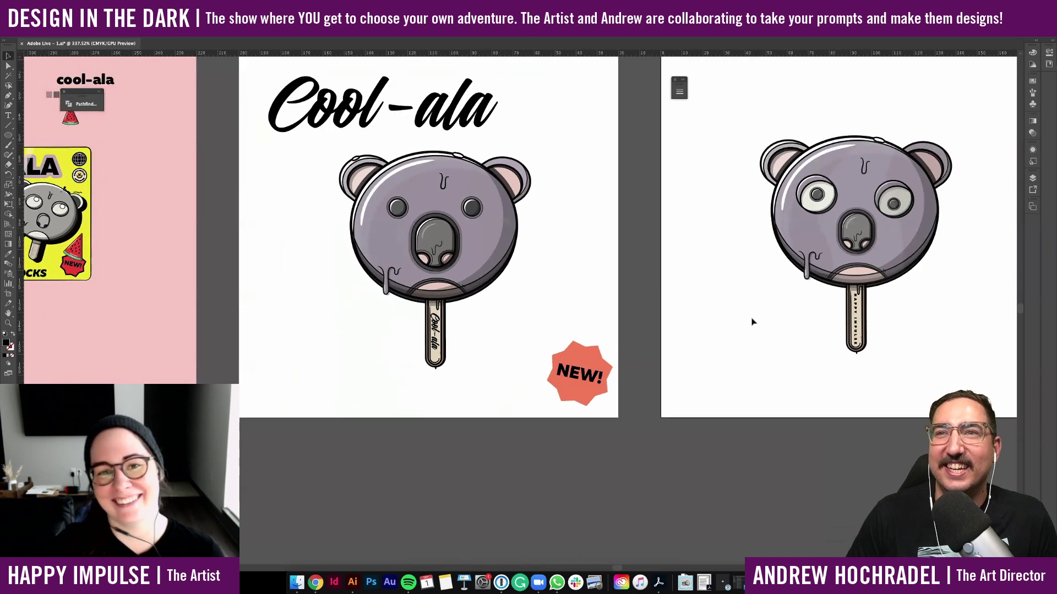
{"action": "scroll", "coordinate": [556, 278], "scroll_direction": "up", "scroll_amount": 5}
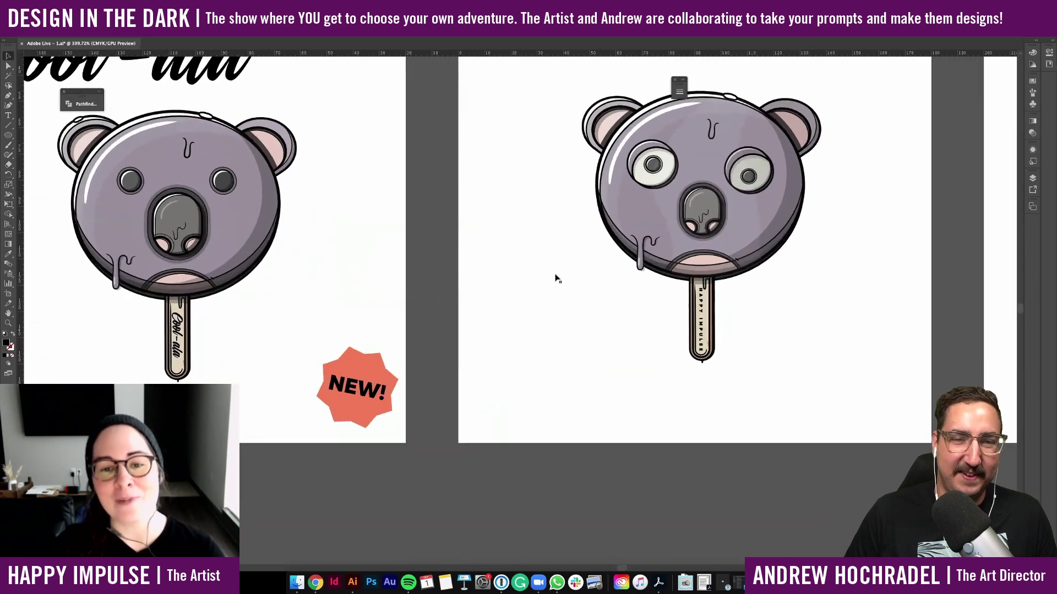
{"action": "scroll", "coordinate": [555, 278], "scroll_direction": "up", "scroll_amount": 7}
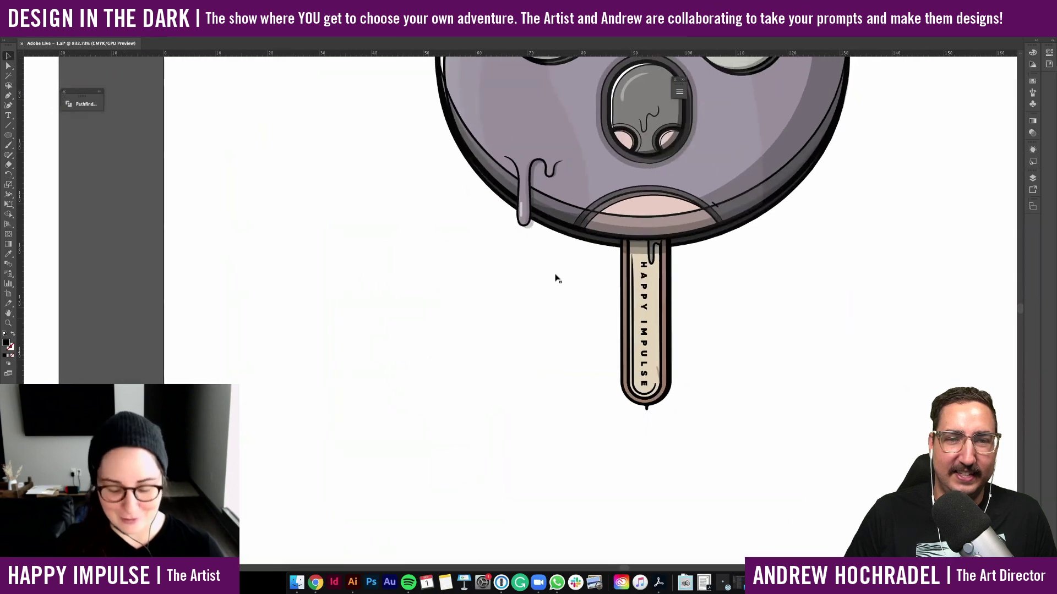
{"action": "scroll", "coordinate": [555, 278], "scroll_direction": "up", "scroll_amount": 4}
{"action": "double_click", "coordinate": [555, 274]}
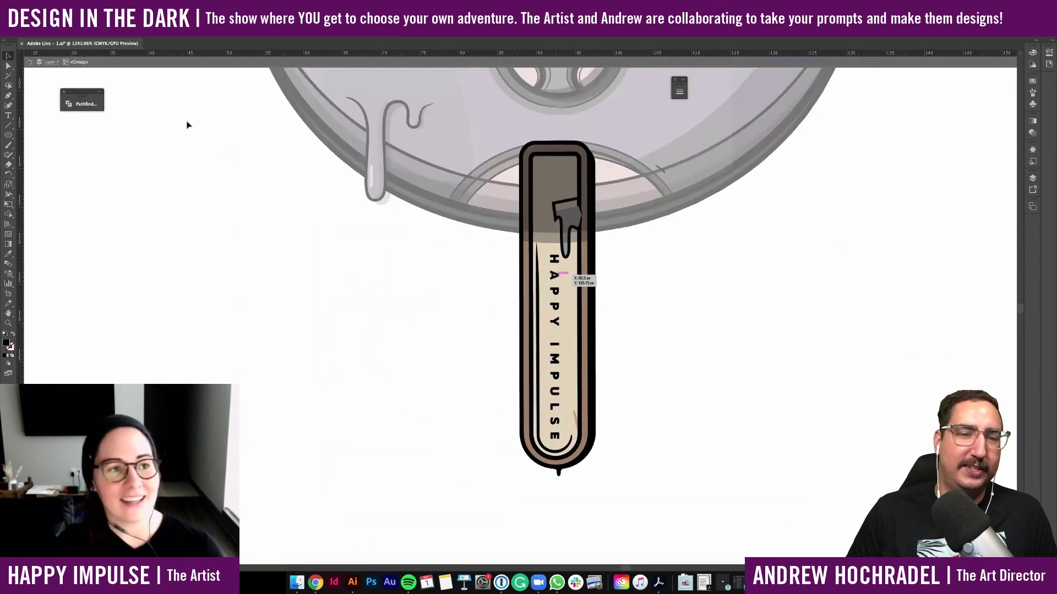
{"action": "key", "text": "super+v"}
{"action": "key", "text": "super+z"}
Paste the vertical Cool-ala lettering in place inside the stick group and fit it along the wide-eyed koala's stick
{"action": "left_click", "coordinate": [77, 6]}
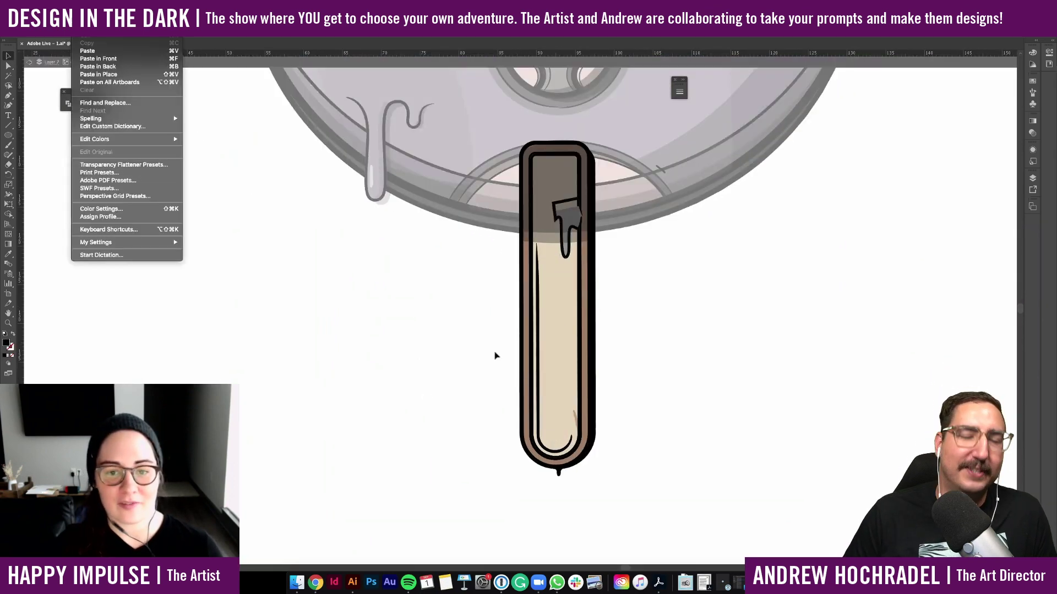
{"action": "left_click", "coordinate": [109, 76]}
{"action": "left_click_drag", "start_coordinate": [560, 352], "coordinate": [559, 305]}
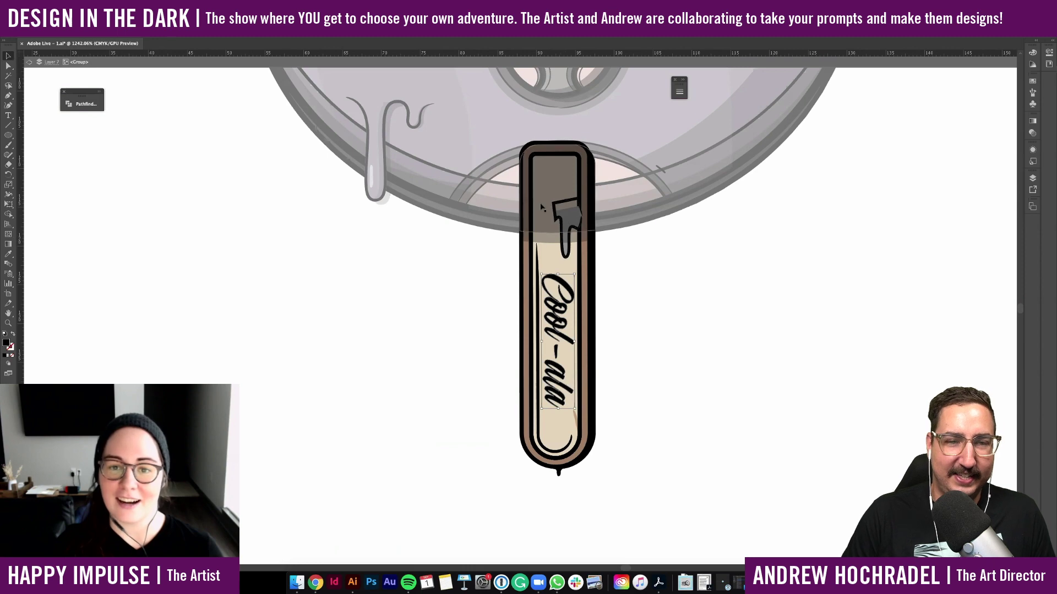
{"action": "double_click", "coordinate": [651, 296]}
Group all parts of the small-eyed koala popsicle illustration and copy the group
{"action": "scroll", "coordinate": [651, 296], "scroll_direction": "down", "scroll_amount": 10}
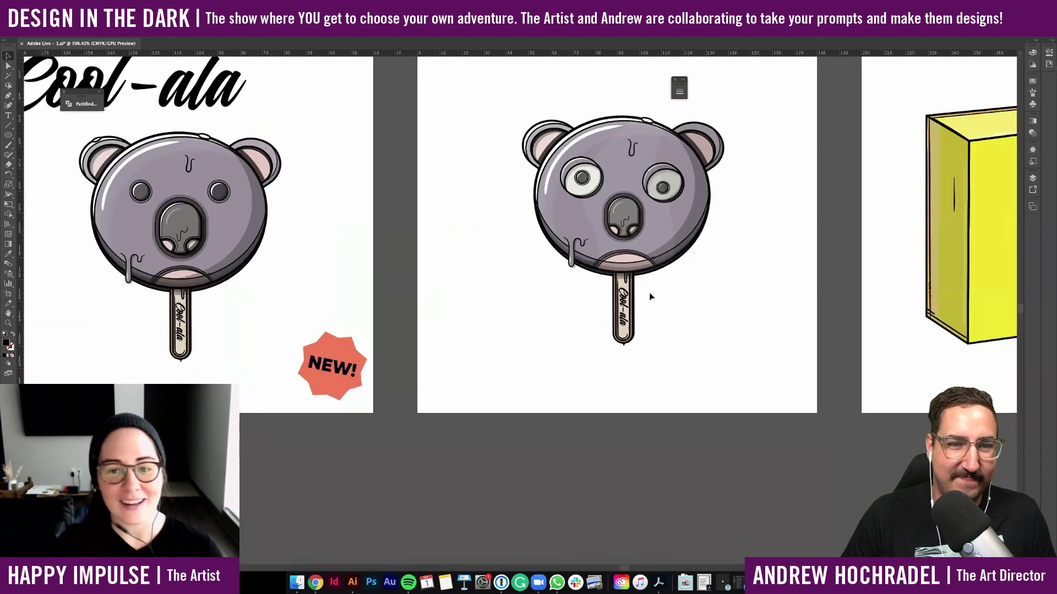
{"action": "scroll", "coordinate": [651, 296], "scroll_direction": "up", "scroll_amount": 2}
{"action": "scroll", "coordinate": [651, 296], "scroll_direction": "left", "scroll_amount": 2}
{"action": "scroll", "coordinate": [527, 334], "scroll_direction": "left", "scroll_amount": 1}
{"action": "scroll", "coordinate": [526, 335], "scroll_direction": "up", "scroll_amount": 1}
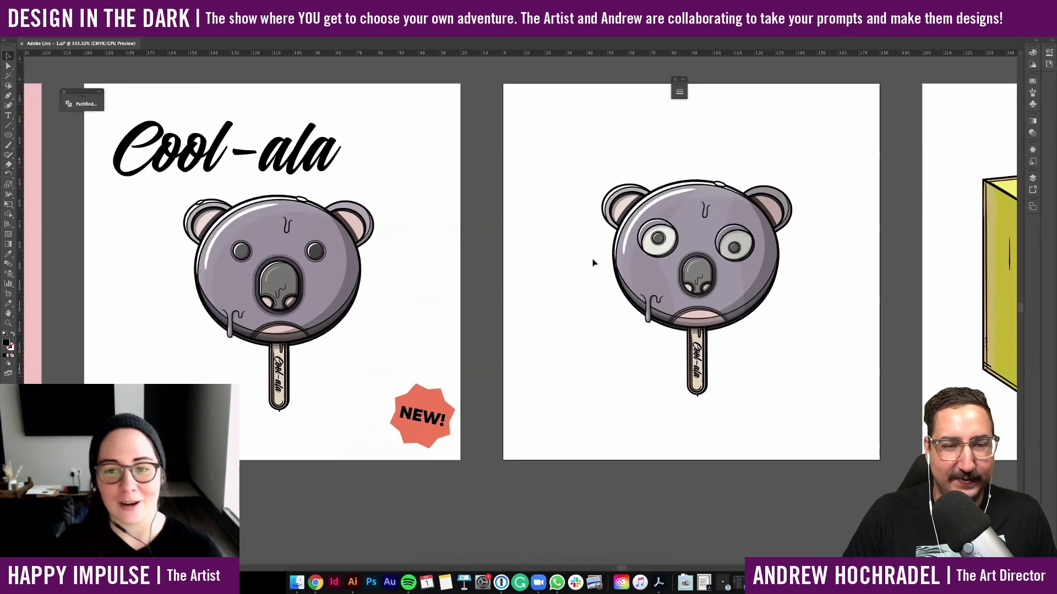
{"action": "scroll", "coordinate": [578, 173], "scroll_direction": "left", "scroll_amount": 8}
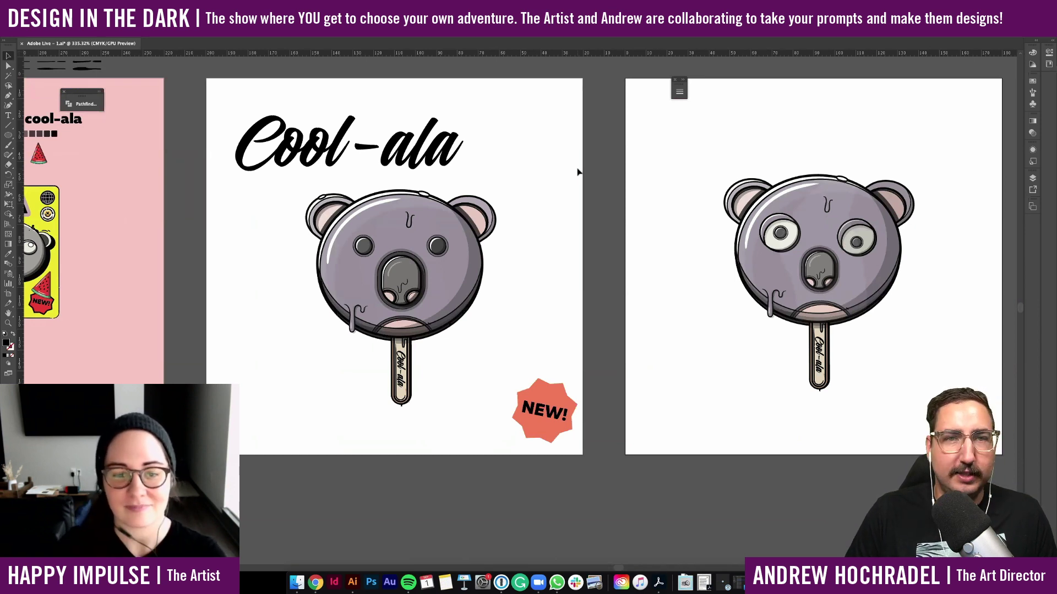
{"action": "left_click", "coordinate": [403, 357]}
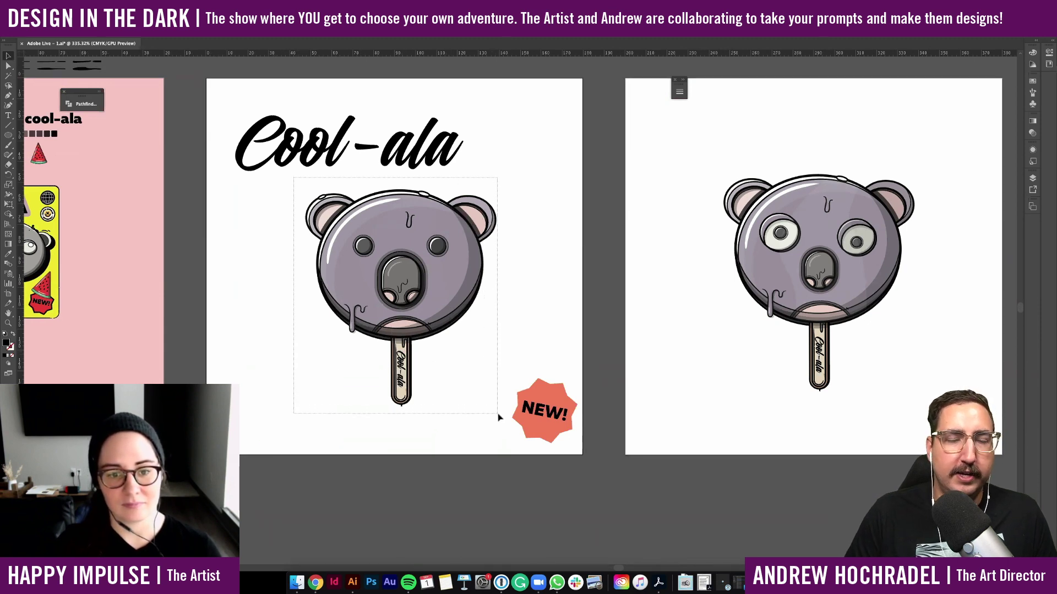
{"action": "key", "text": "a"}
{"action": "left_click", "coordinate": [562, 343]}
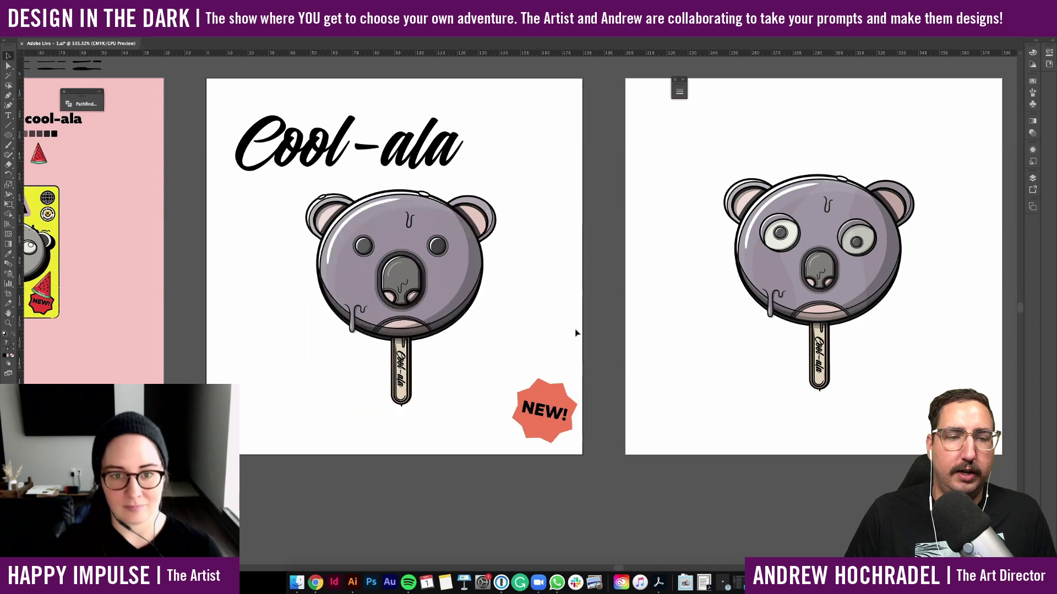
{"action": "left_click", "coordinate": [337, 298]}
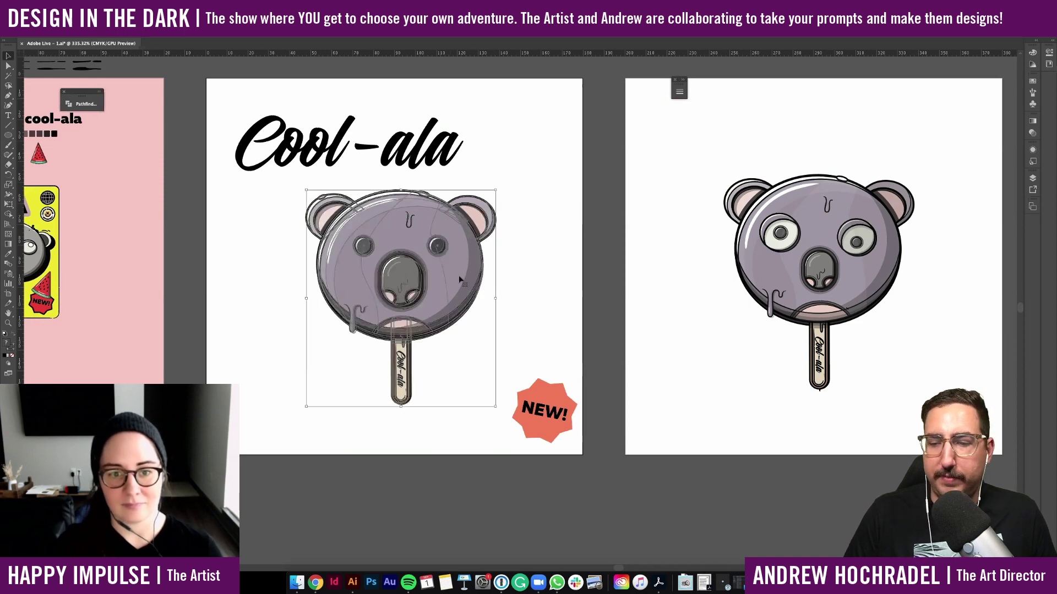
{"action": "left_click", "coordinate": [549, 276]}
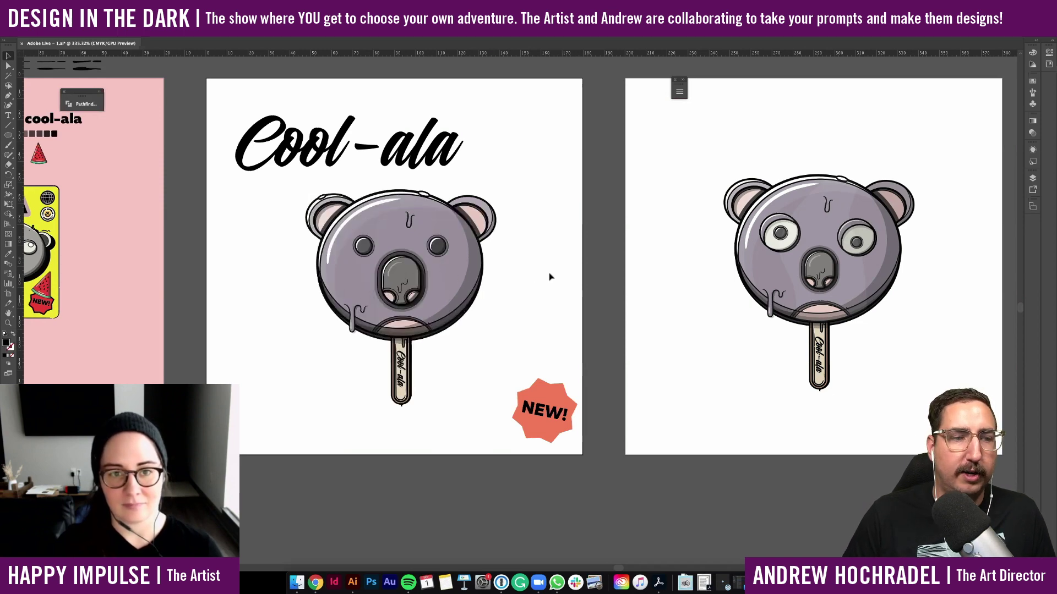
Paste the small-eyed koala popsicle onto the yellow box's artboard and scale it down to fit the front face
{"action": "scroll", "coordinate": [549, 276], "scroll_direction": "right", "scroll_amount": 10}
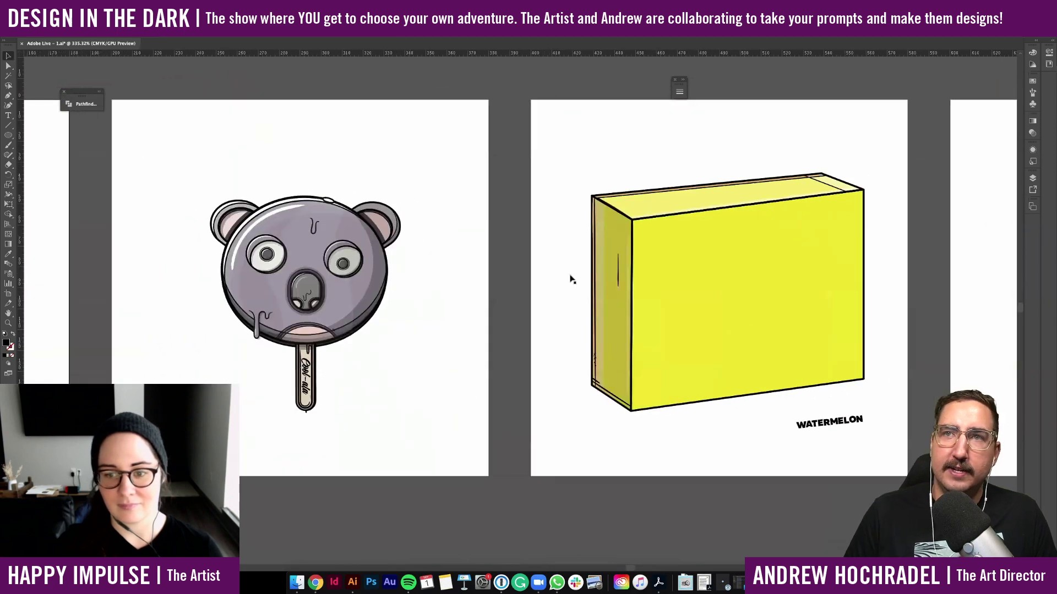
{"action": "scroll", "coordinate": [572, 279], "scroll_direction": "right", "scroll_amount": 5}
{"action": "scroll", "coordinate": [767, 325], "scroll_direction": "right", "scroll_amount": 2}
{"action": "scroll", "coordinate": [767, 324], "scroll_direction": "up", "scroll_amount": 2}
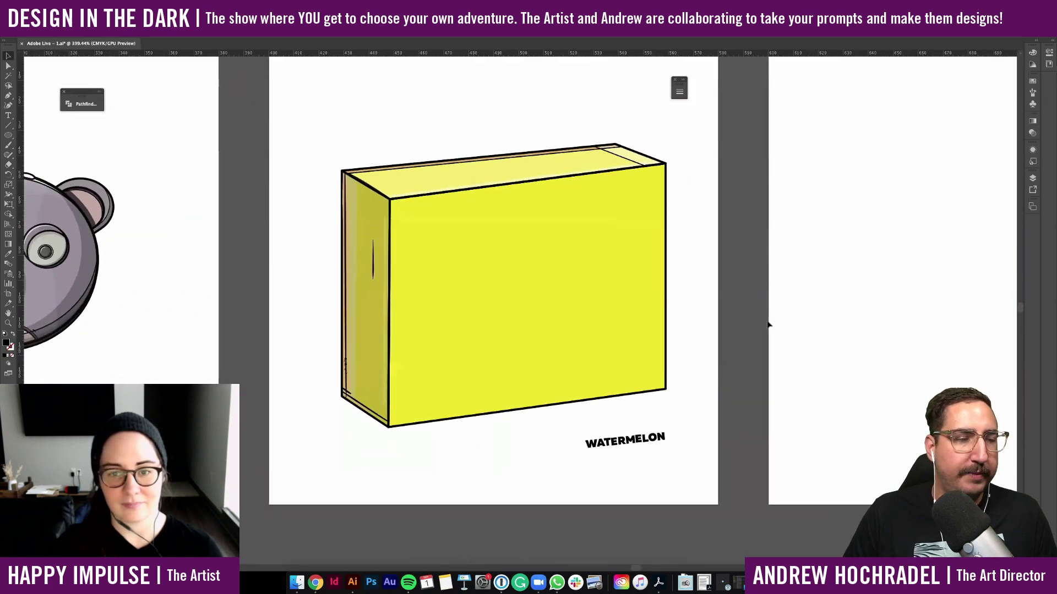
{"action": "key", "text": "ctrl+v"}
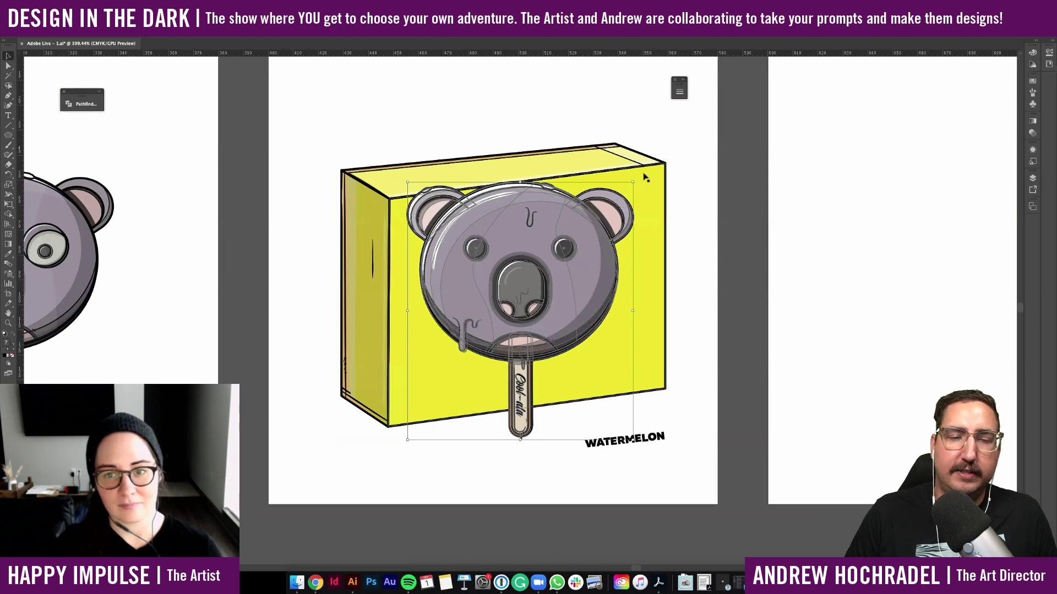
{"action": "mouse_move", "coordinate": [635, 181]}
{"action": "left_mouse_down"}
{"action": "mouse_move", "coordinate": [579, 238]}
{"action": "mouse_move", "coordinate": [637, 200]}
{"action": "left_mouse_up"}
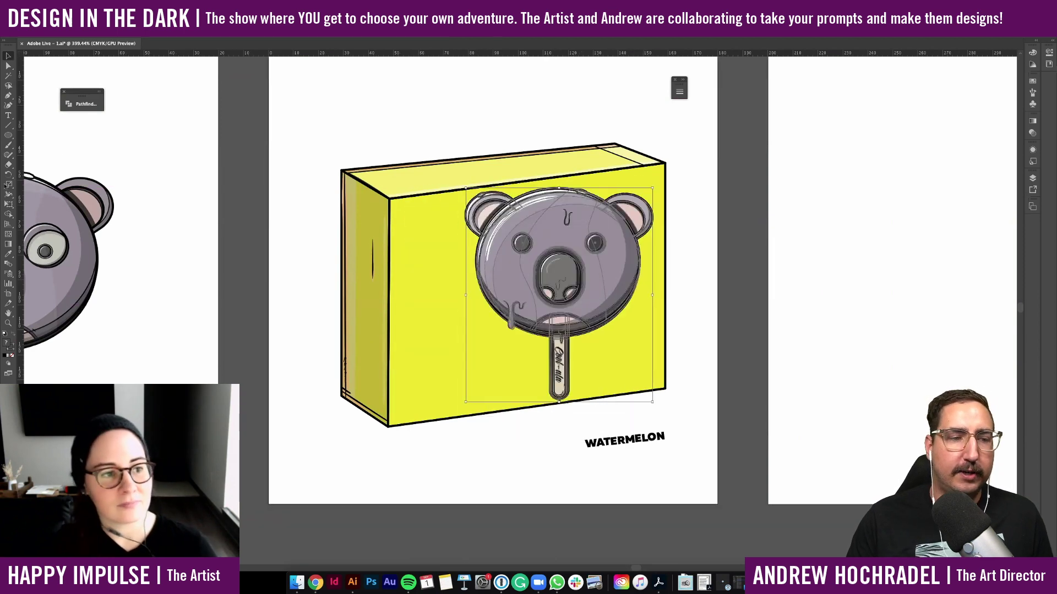
Distort the koala popsicle with Free Transform to follow the perspective of the yellow box's front face
{"action": "left_click", "coordinate": [9, 204]}
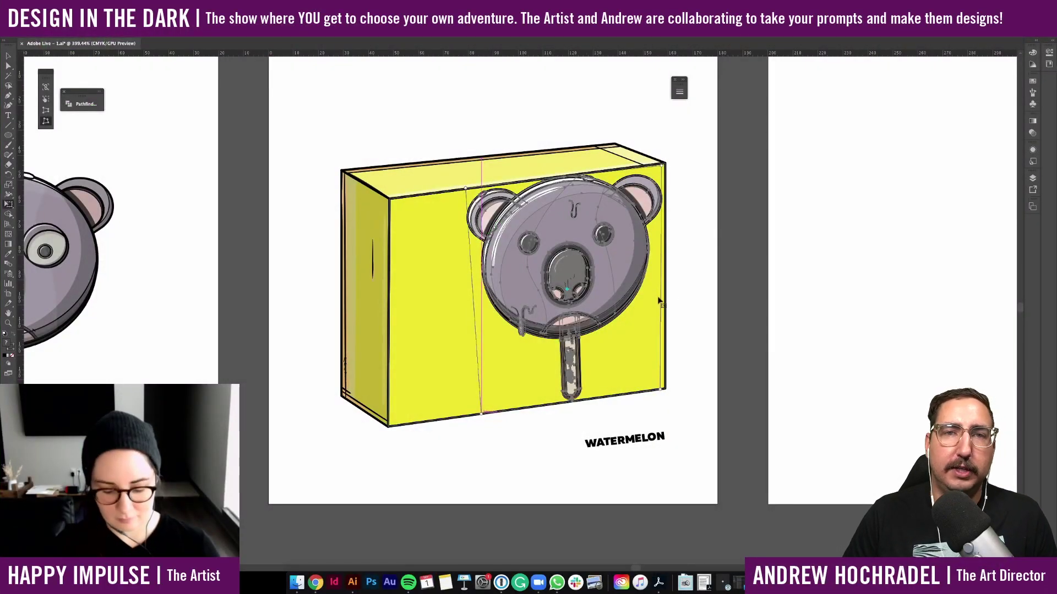
{"action": "key", "text": "v"}
{"action": "left_click", "coordinate": [694, 305]}
Scale down the distorted koala popsicle and move it toward the upper right of the box's front face
{"action": "left_click", "coordinate": [609, 266]}
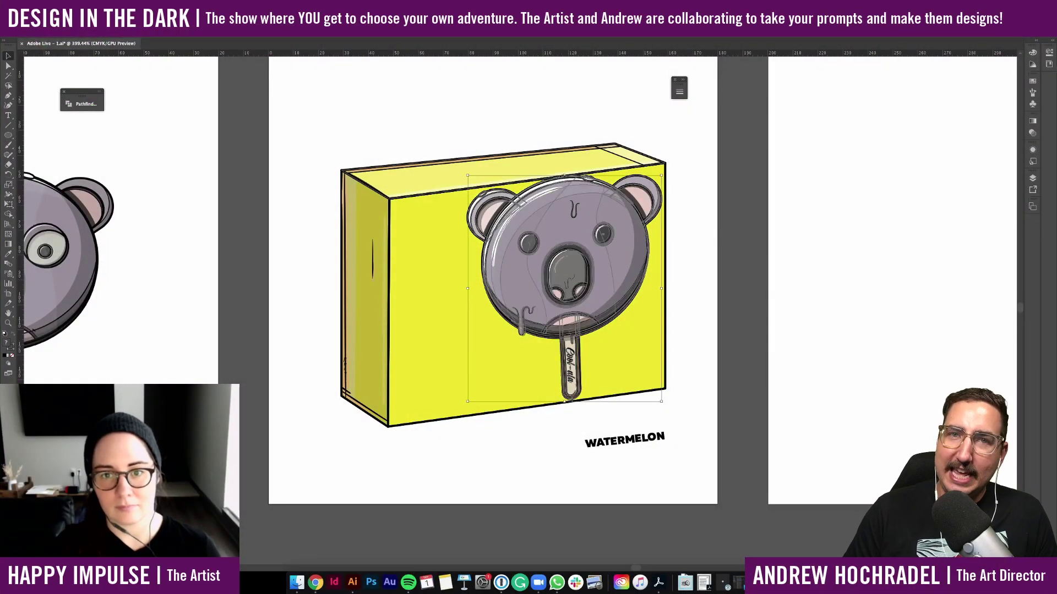
{"action": "left_click_drag", "start_coordinate": [564, 177], "coordinate": [567, 219]}
{"action": "left_click", "coordinate": [721, 279]}
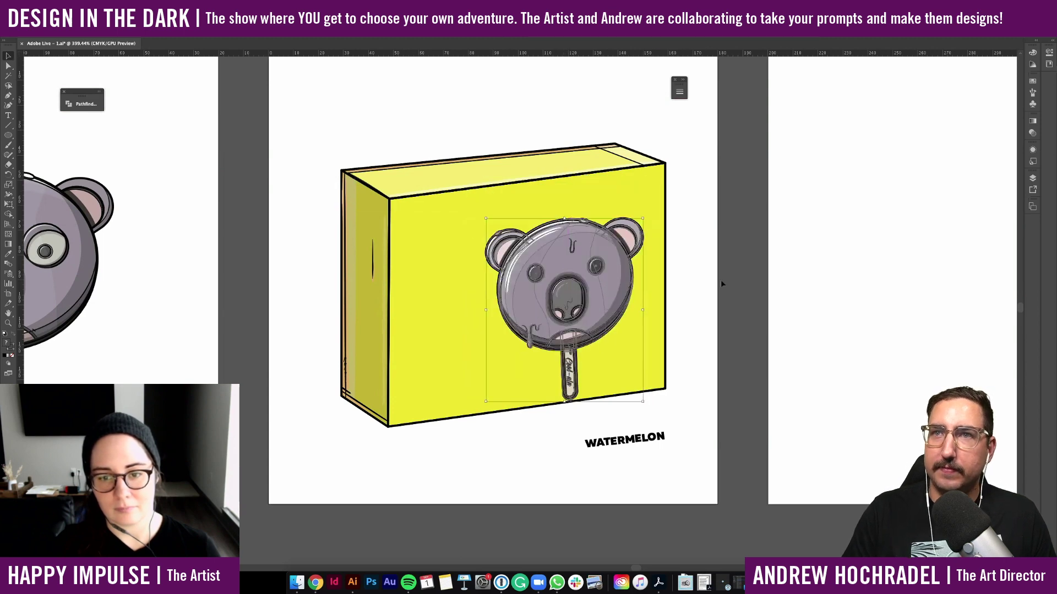
{"action": "left_click_drag", "start_coordinate": [588, 290], "coordinate": [600, 264]}
{"action": "left_click", "coordinate": [718, 297]}
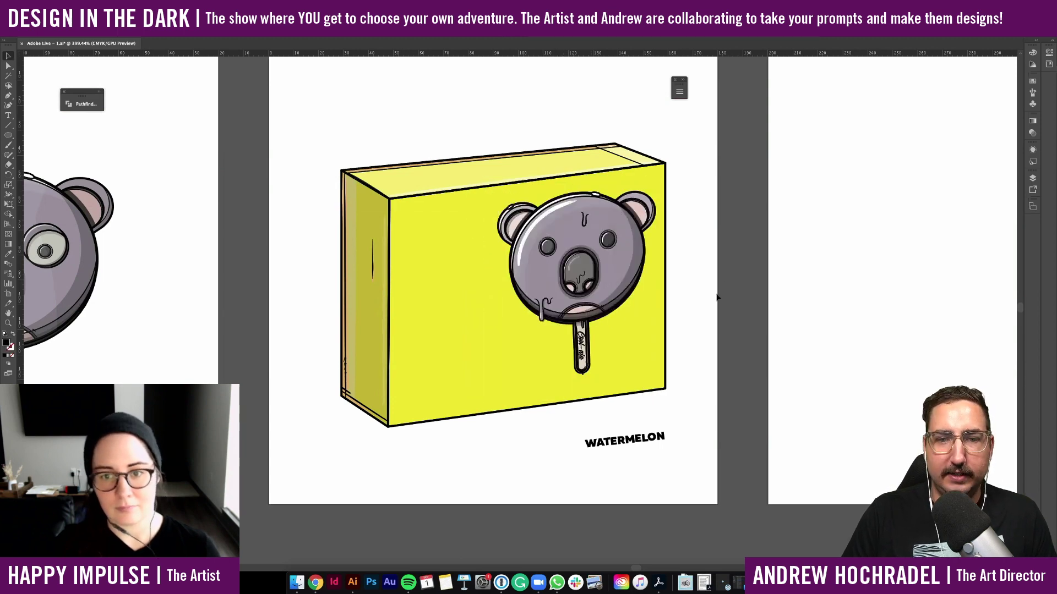
Narrow the koala popsicle slightly and lower it a little on the box's front face
{"action": "left_click", "coordinate": [612, 240]}
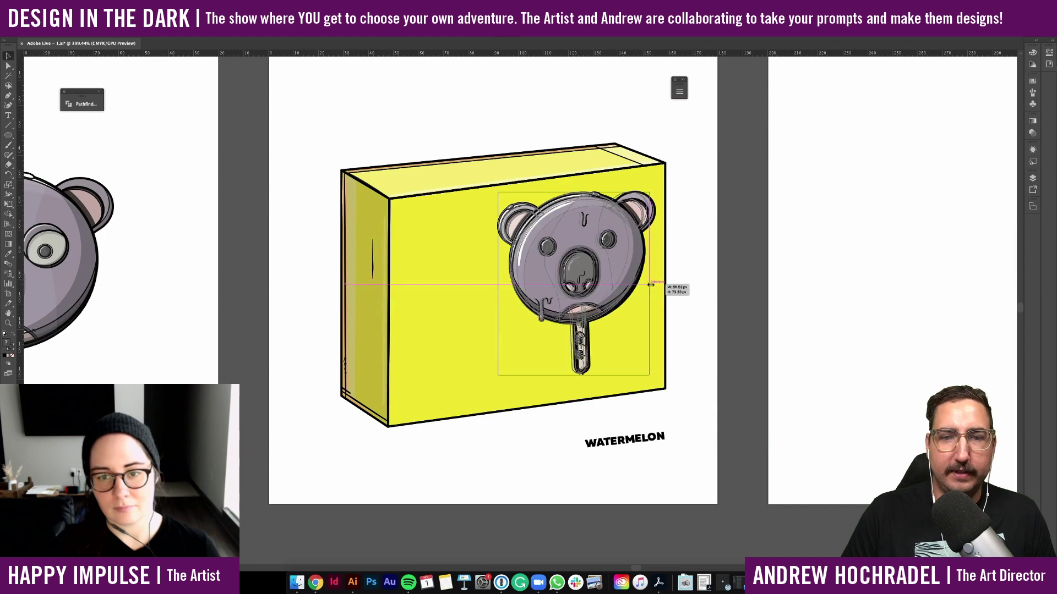
{"action": "left_click", "coordinate": [722, 257]}
{"action": "mouse_move", "coordinate": [610, 265]}
{"action": "left_mouse_down"}
{"action": "mouse_move", "coordinate": [617, 272]}
{"action": "mouse_move", "coordinate": [608, 250]}
{"action": "left_mouse_up"}
{"action": "left_click", "coordinate": [708, 264]}
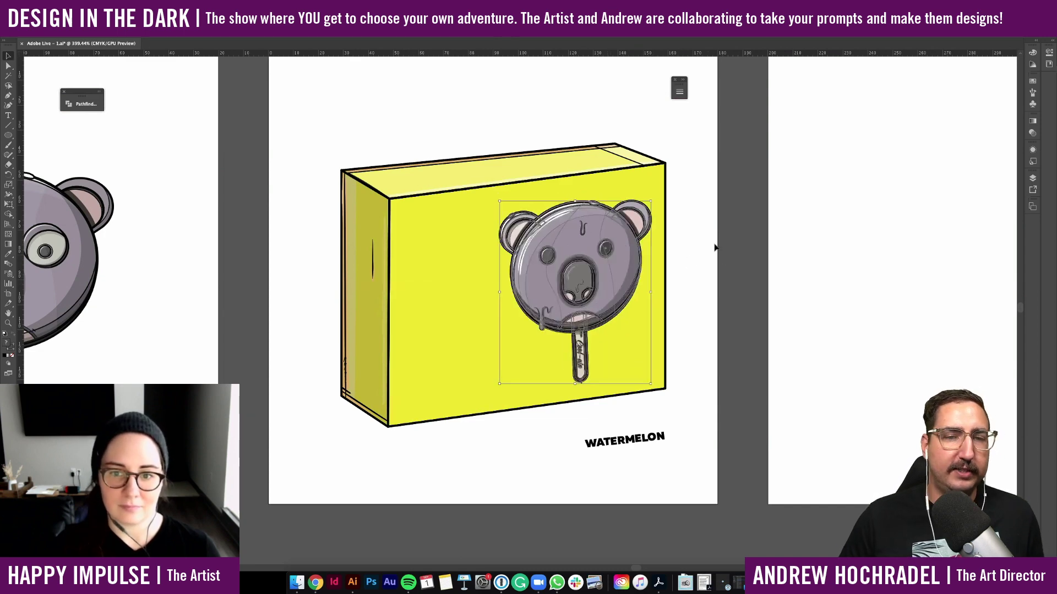
{"action": "left_click", "coordinate": [716, 247]}
{"action": "left_click", "coordinate": [582, 276]}
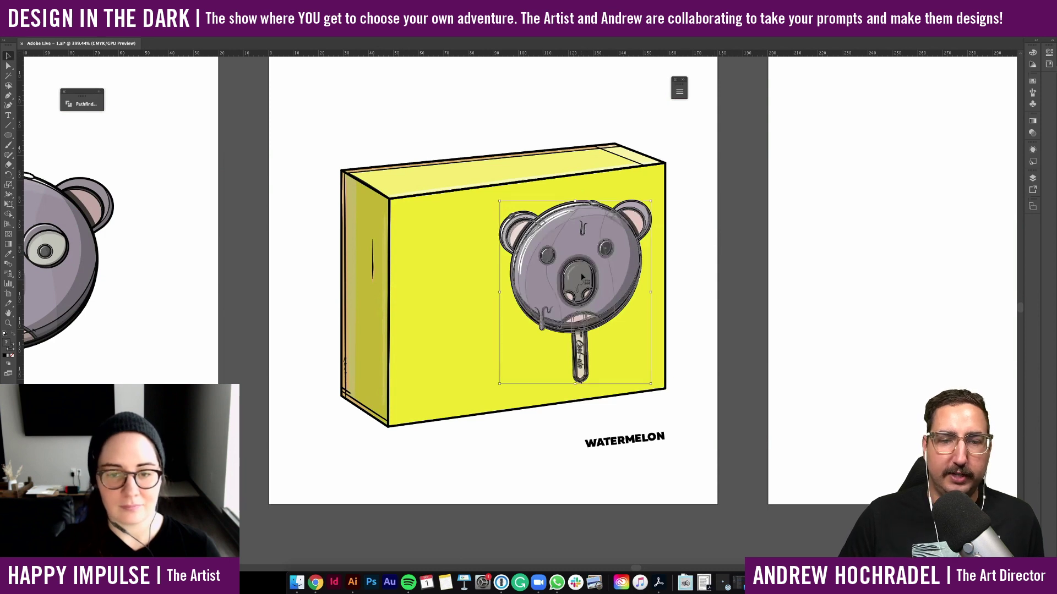
{"action": "double_click", "coordinate": [582, 276]}
{"action": "left_click", "coordinate": [579, 341]}
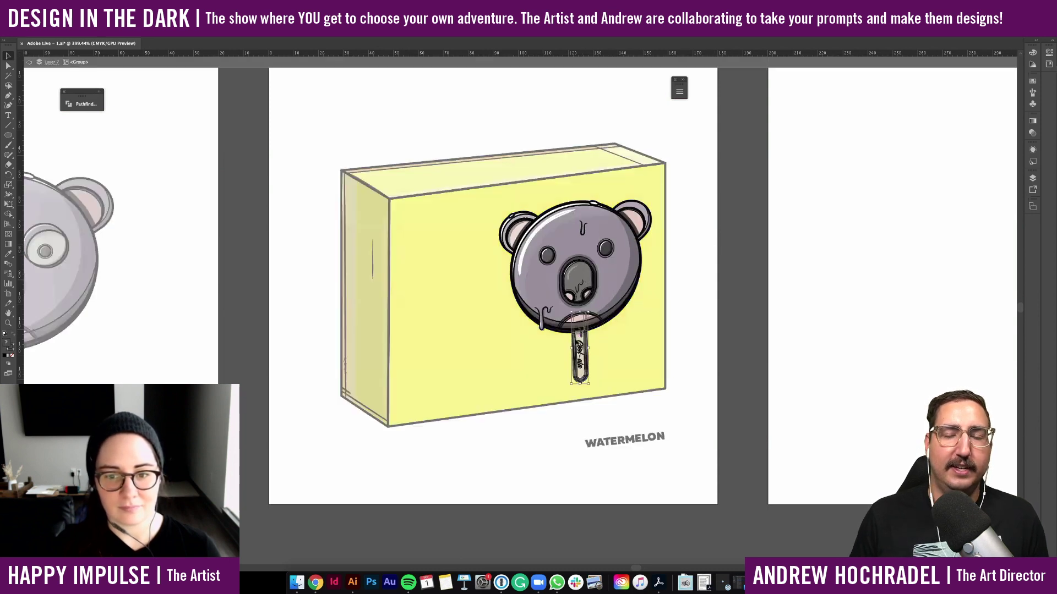
{"action": "double_click", "coordinate": [579, 342]}
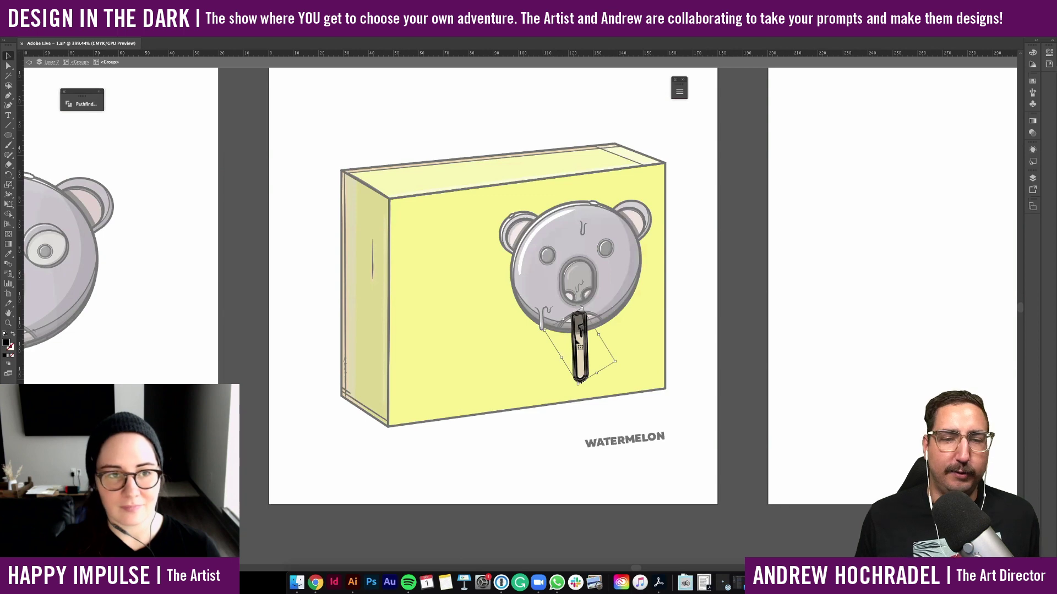
{"action": "key", "text": "Escape"}
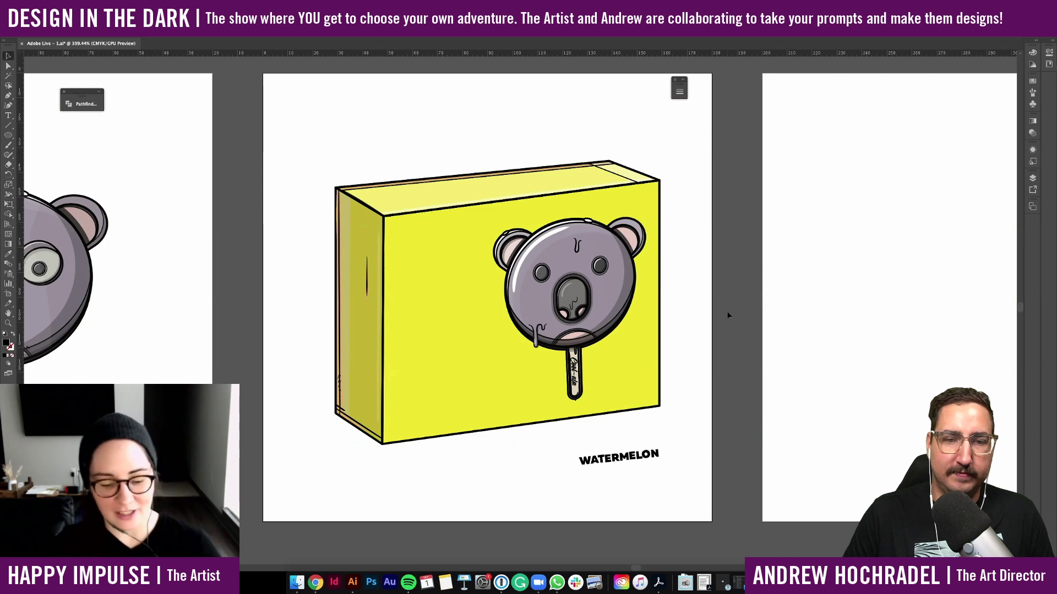
Darken the shading on the yellow box's side face by pasting a copy of it in front
{"action": "scroll", "coordinate": [727, 315], "scroll_direction": "up", "scroll_amount": 3}
{"action": "scroll", "coordinate": [727, 315], "scroll_direction": "left", "scroll_amount": 2}
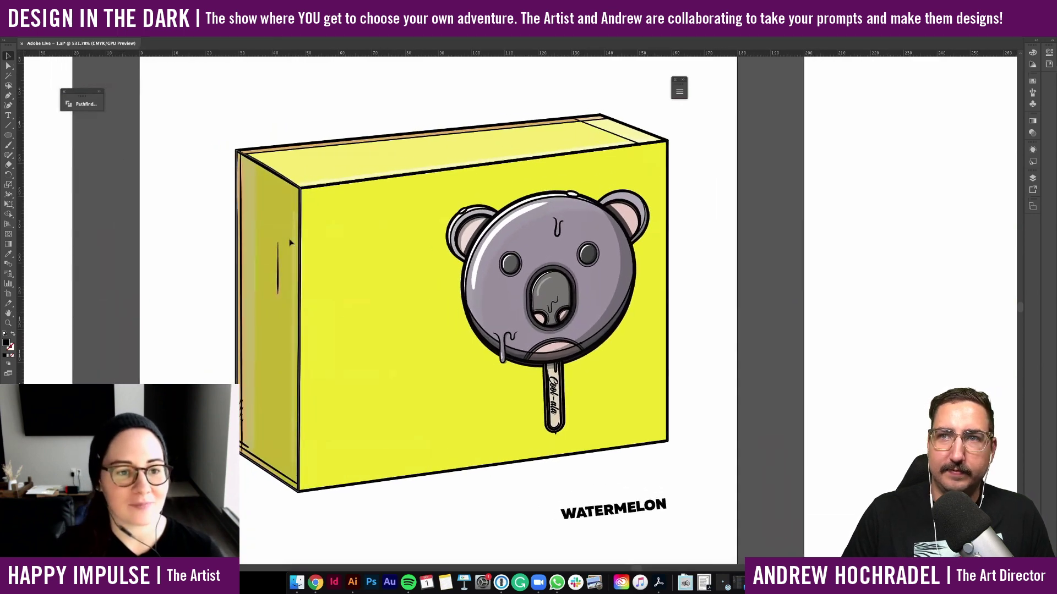
{"action": "key", "text": "super+f"}
{"action": "key", "text": "i"}
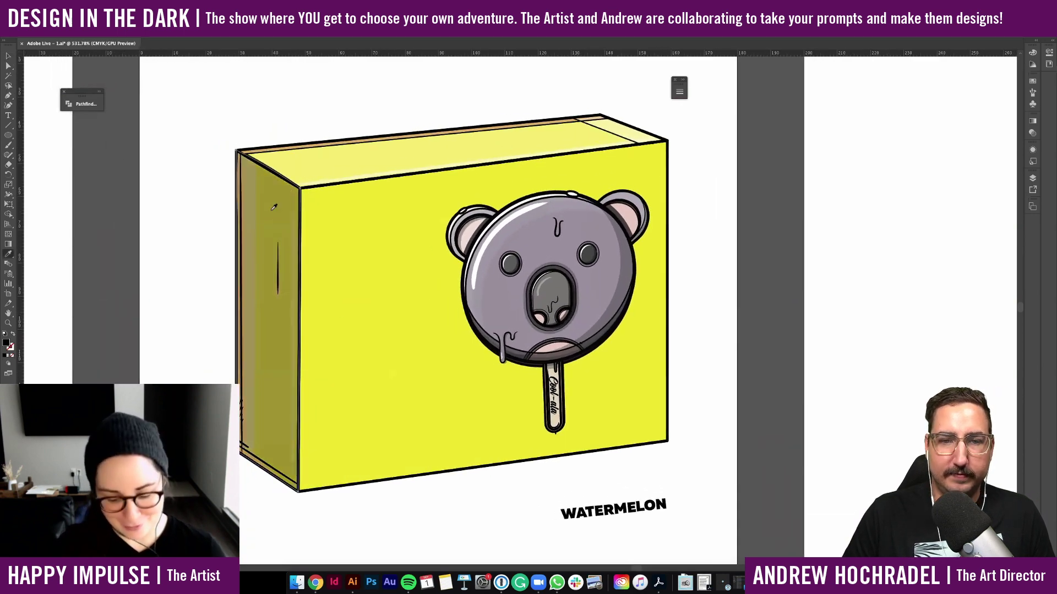
{"action": "left_click", "coordinate": [545, 377]}
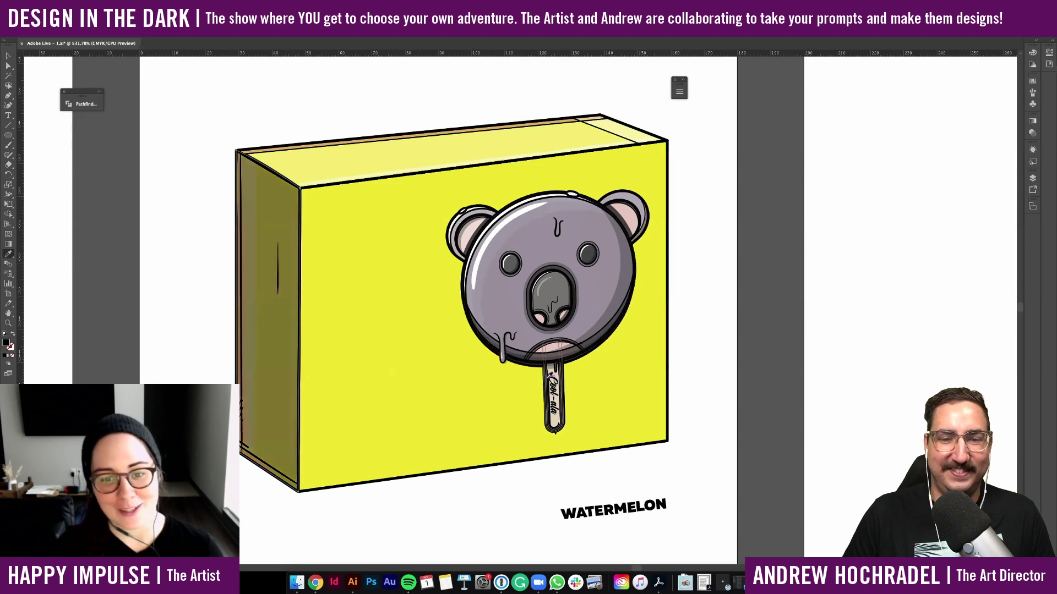
Try to thin the outline stroke of the koala's popsicle stick inside its isolated group
{"action": "key", "text": "v"}
{"action": "double_click", "coordinate": [549, 392]}
{"action": "double_click", "coordinate": [552, 399]}
{"action": "scroll", "coordinate": [551, 399], "scroll_direction": "up", "scroll_amount": 6}
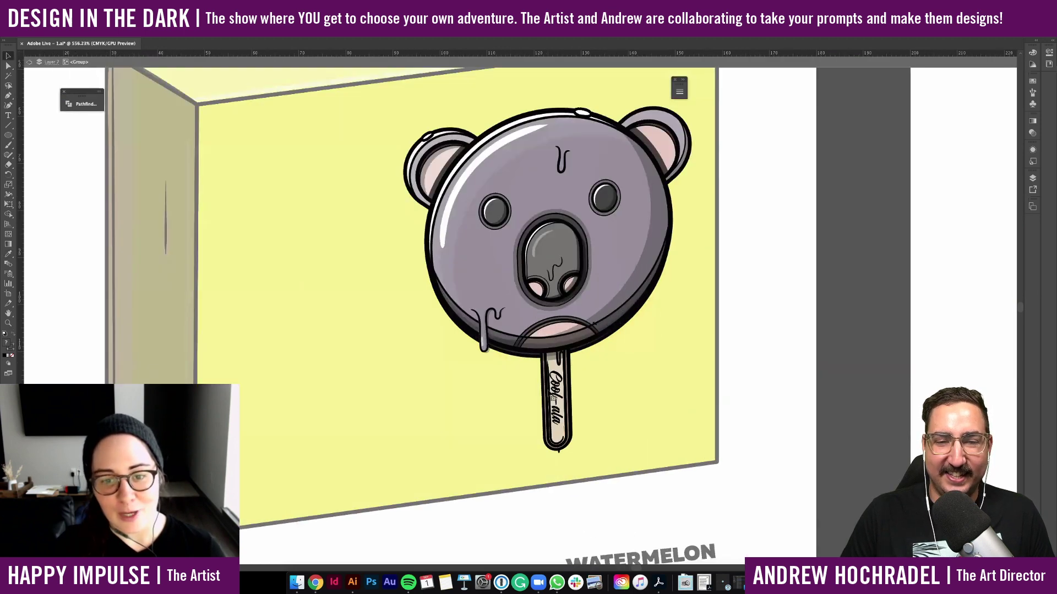
{"action": "left_click", "coordinate": [550, 402]}
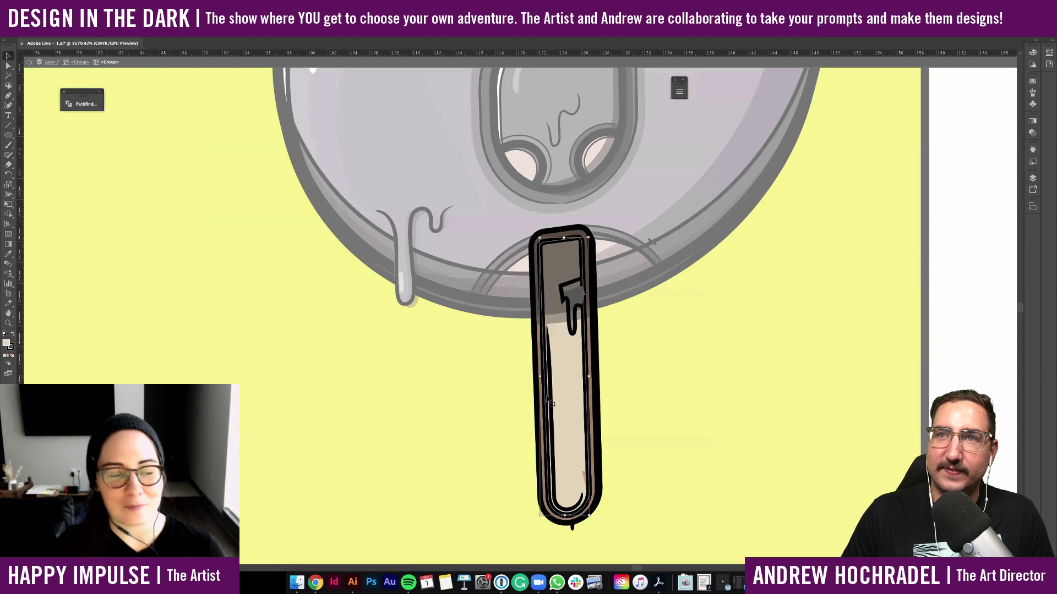
{"action": "left_click", "coordinate": [138, 34]}
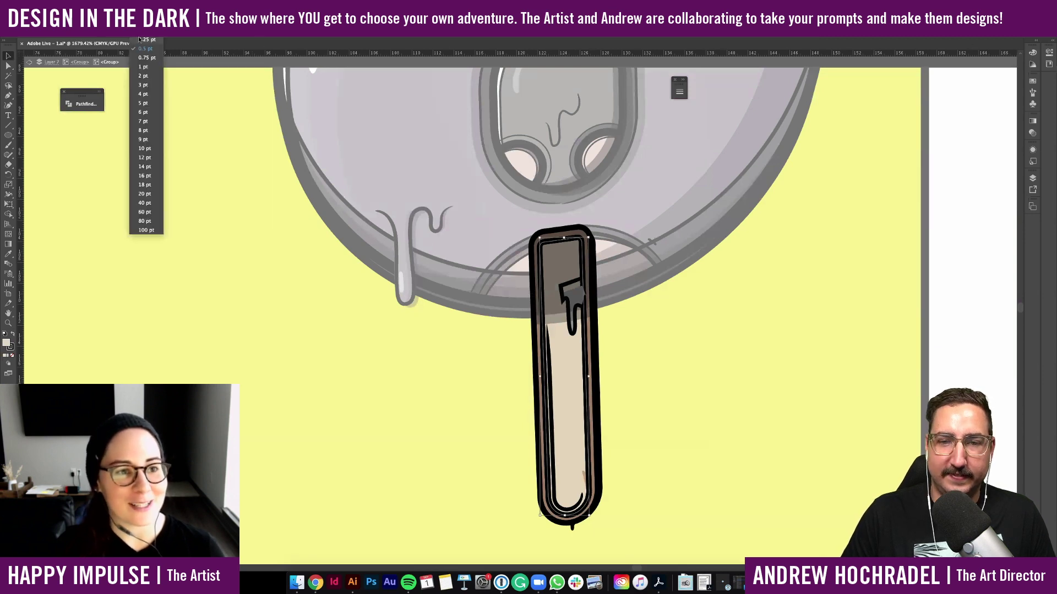
{"action": "left_click", "coordinate": [219, 190]}
{"action": "left_click", "coordinate": [219, 190]}
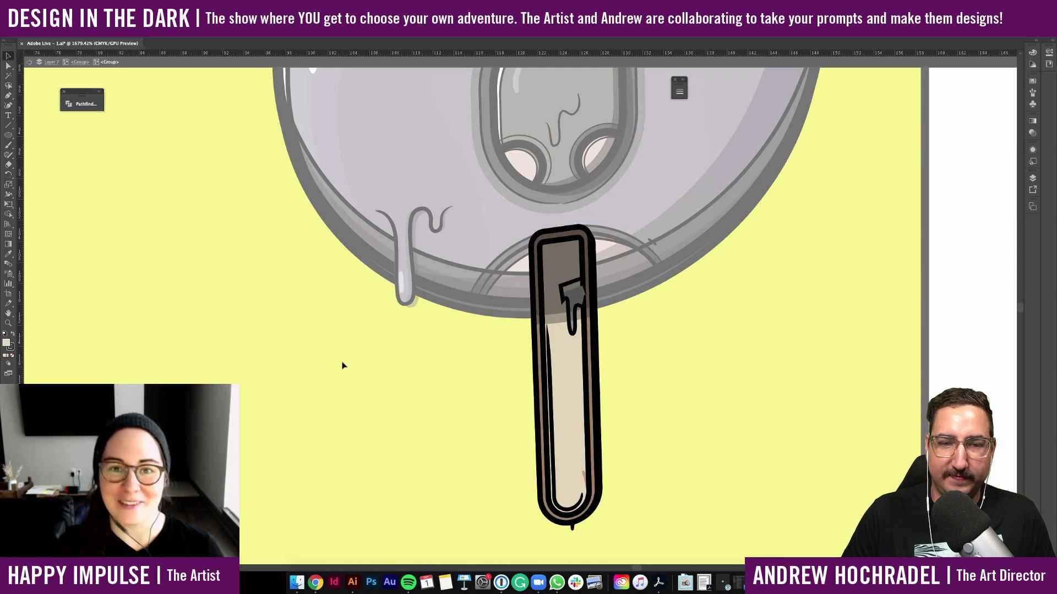
{"action": "scroll", "coordinate": [341, 368], "scroll_direction": "down", "scroll_amount": 4}
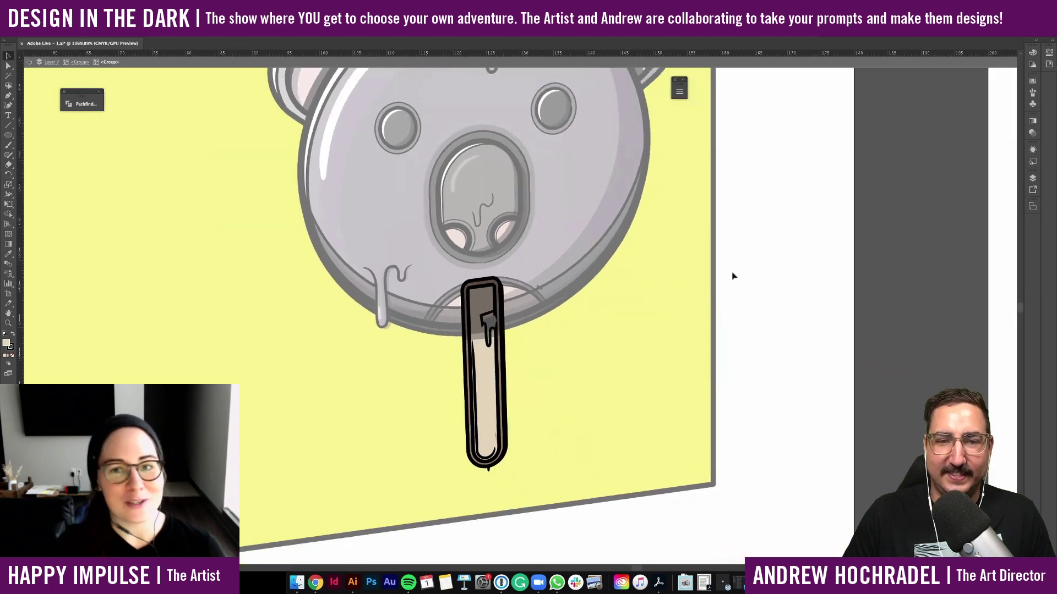
{"action": "double_click", "coordinate": [732, 274]}
{"action": "scroll", "coordinate": [732, 274], "scroll_direction": "down", "scroll_amount": 4}
{"action": "scroll", "coordinate": [733, 275], "scroll_direction": "down", "scroll_amount": 3}
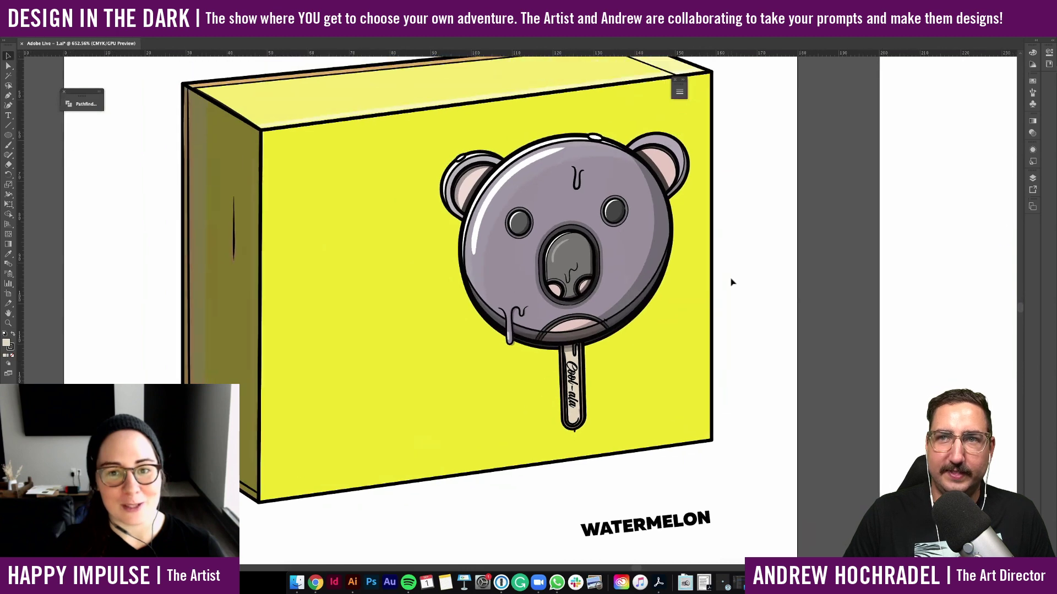
Distort the koala popsicle with Free Transform by pulling its lower-right corner slightly outward, and compare it with the previous shape
{"action": "left_click", "coordinate": [577, 282]}
{"action": "left_click", "coordinate": [811, 228]}
{"action": "scroll", "coordinate": [810, 231], "scroll_direction": "down", "scroll_amount": 3}
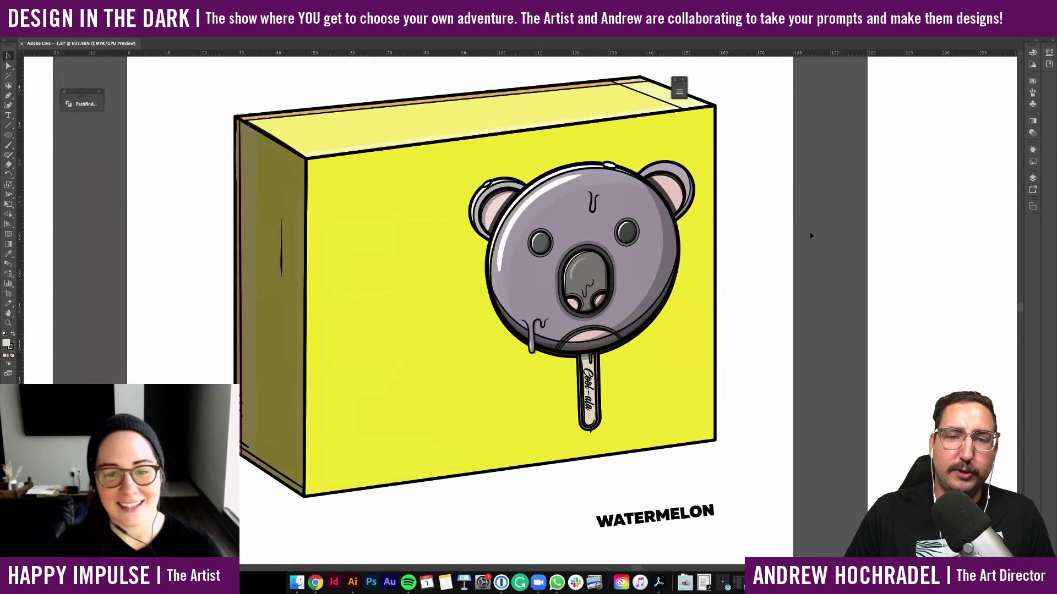
{"action": "left_click", "coordinate": [604, 276]}
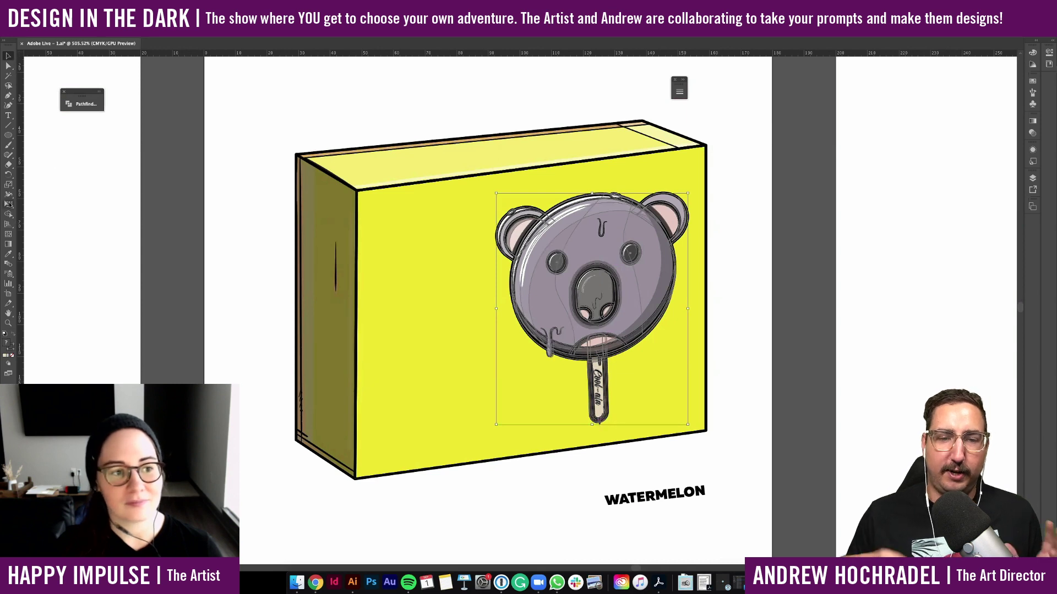
{"action": "left_click", "coordinate": [9, 205]}
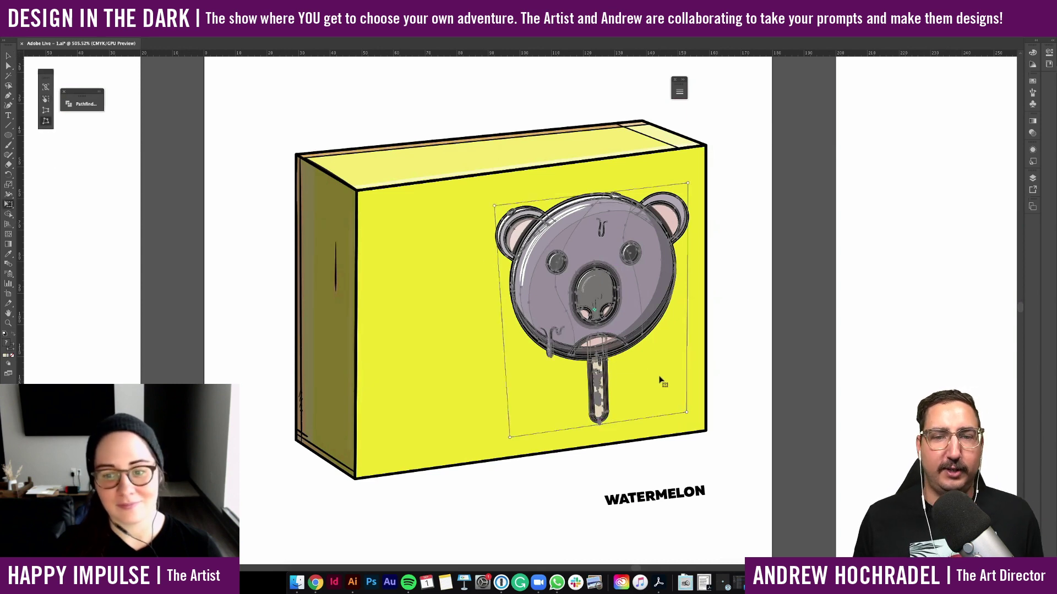
{"action": "left_click_drag", "start_coordinate": [689, 417], "coordinate": [700, 420]}
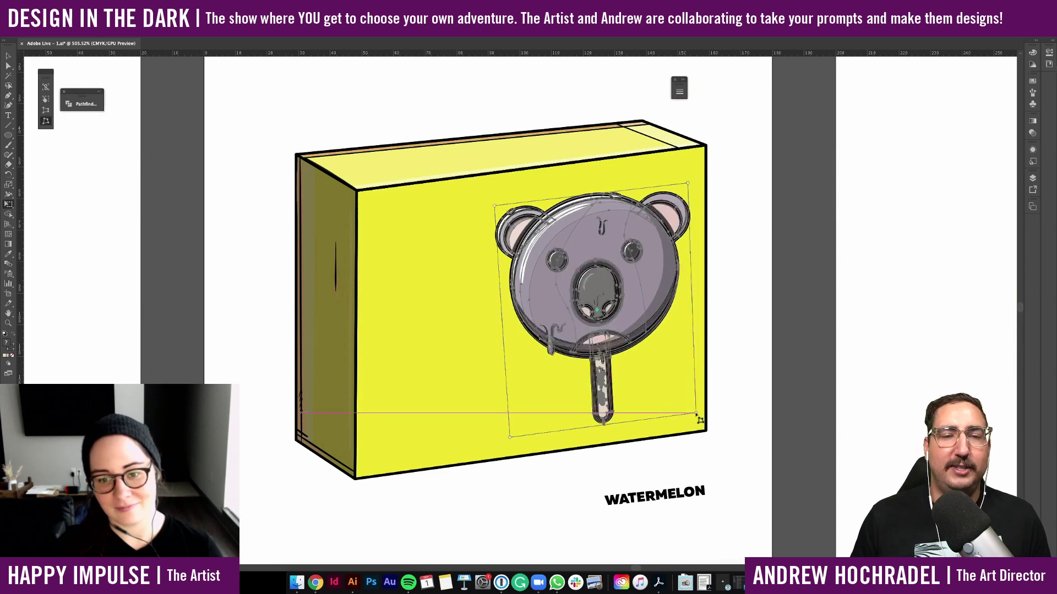
{"action": "key", "text": "v"}
{"action": "left_click", "coordinate": [750, 410]}
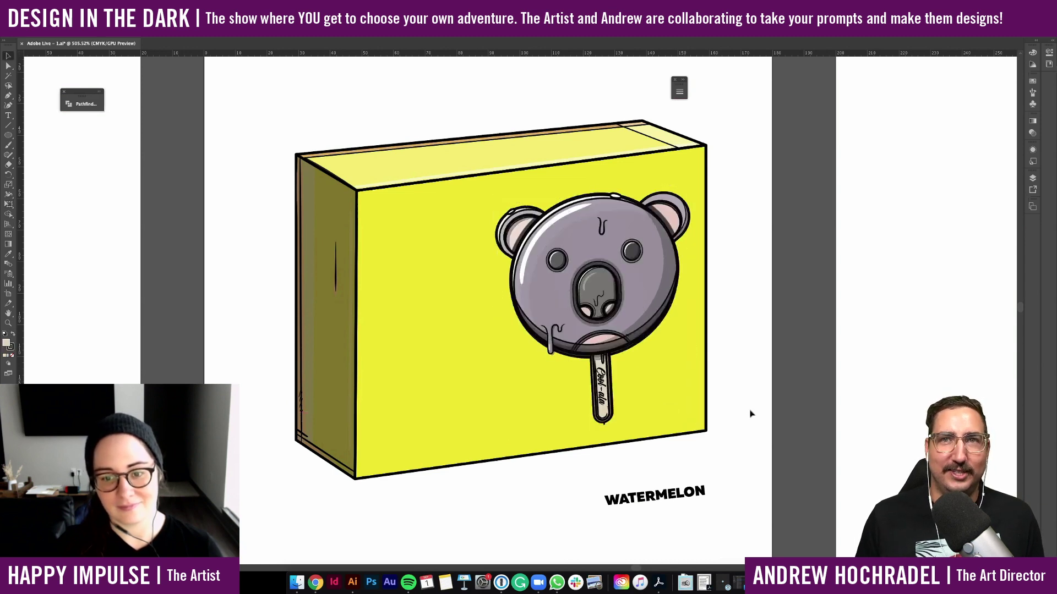
{"action": "key", "text": "super+z"}
{"action": "key", "text": "super+shift+z"}
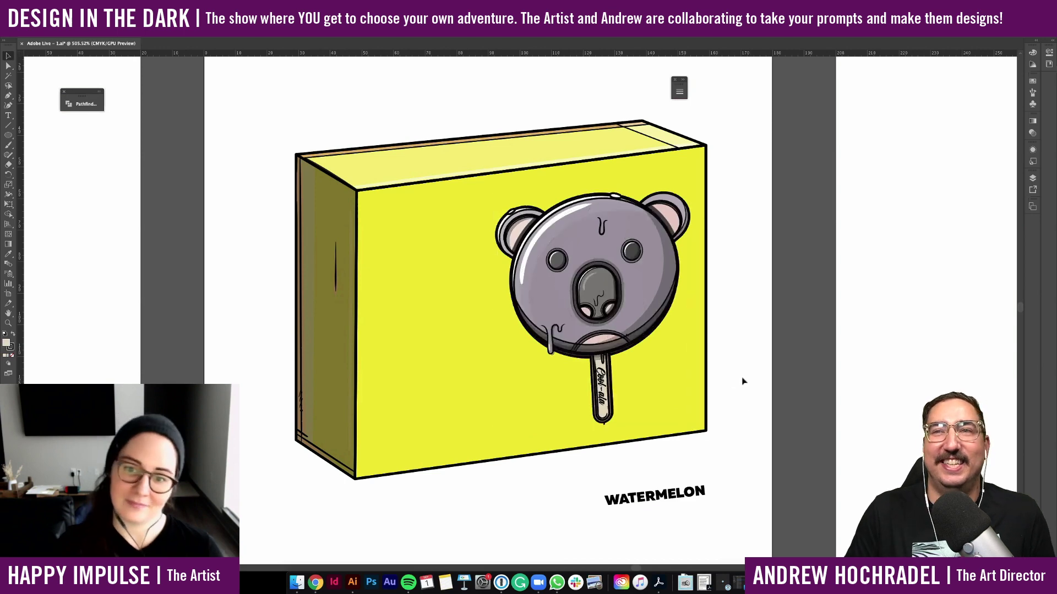
Slightly resize the koala popsicle and shift it up and to the right on the box's front face
{"action": "scroll", "coordinate": [742, 381], "scroll_direction": "down", "scroll_amount": 1}
{"action": "left_click", "coordinate": [652, 314]}
{"action": "left_click_drag", "start_coordinate": [692, 196], "coordinate": [695, 198]}
{"action": "left_click", "coordinate": [767, 222]}
{"action": "left_click_drag", "start_coordinate": [640, 255], "coordinate": [644, 252]}
{"action": "key", "text": "super+shift+a"}
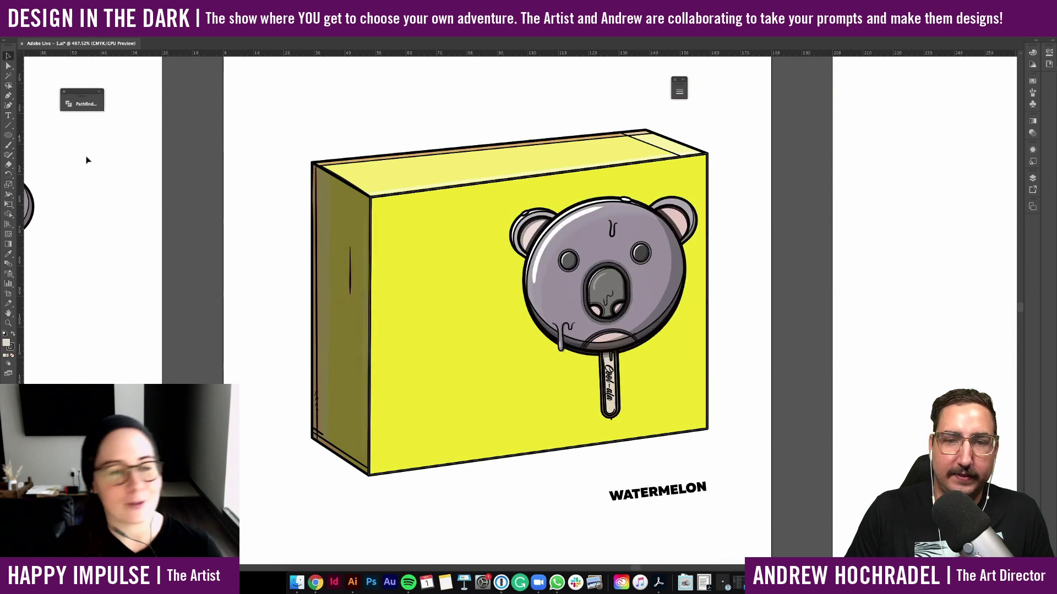
Add the text "V" in the style of the WATERMELON label and place it just below the box's front face
{"action": "left_click_drag", "start_coordinate": [238, 87], "coordinate": [447, 137]}
{"action": "type", "text": "V"}
{"action": "key", "text": "super+z"}
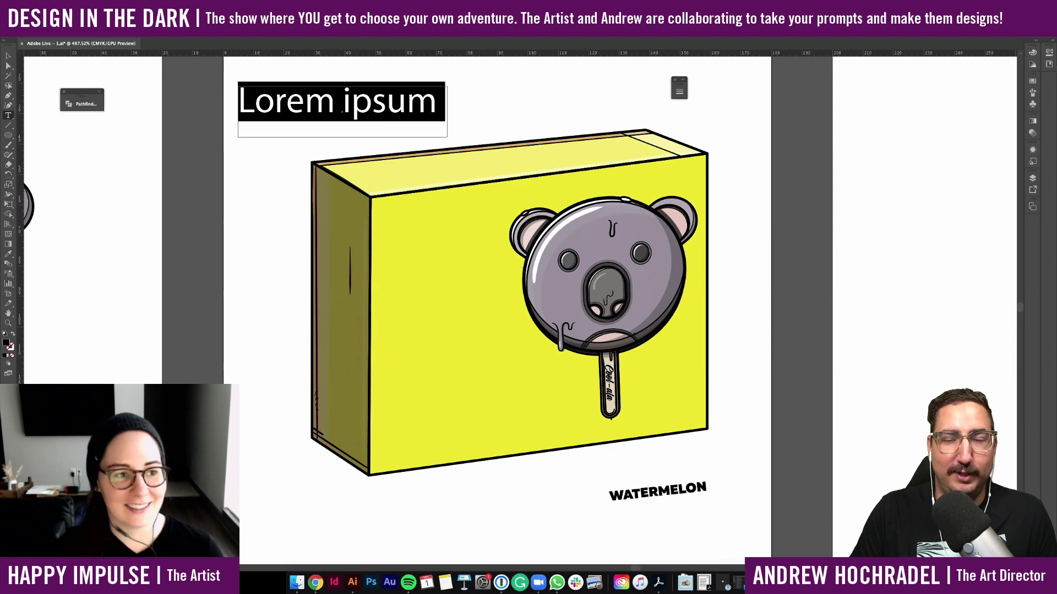
{"action": "left_click", "coordinate": [8, 254]}
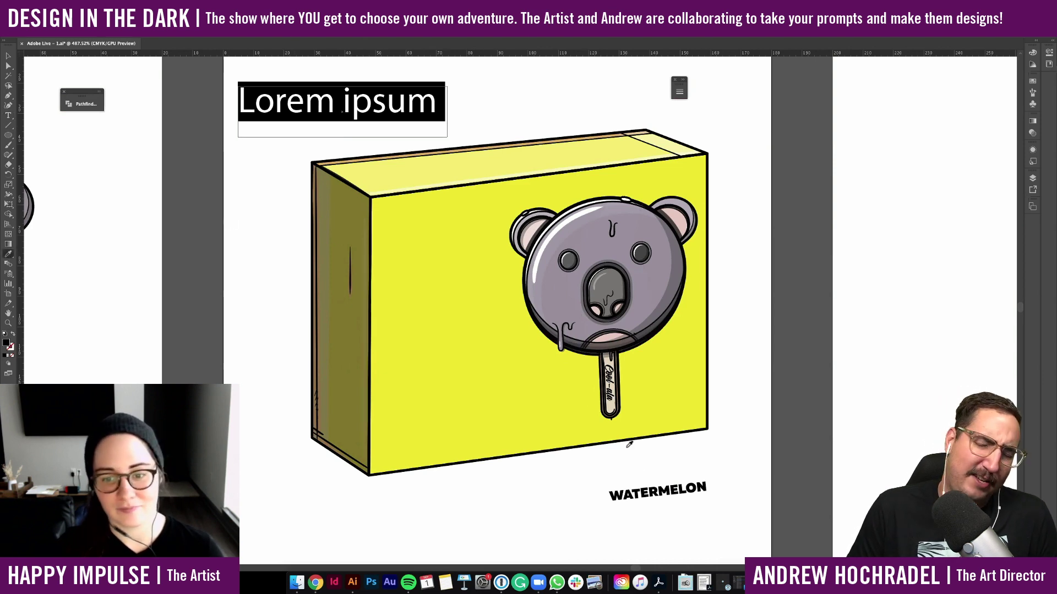
{"action": "left_click", "coordinate": [637, 486]}
{"action": "type", "text": "V"}
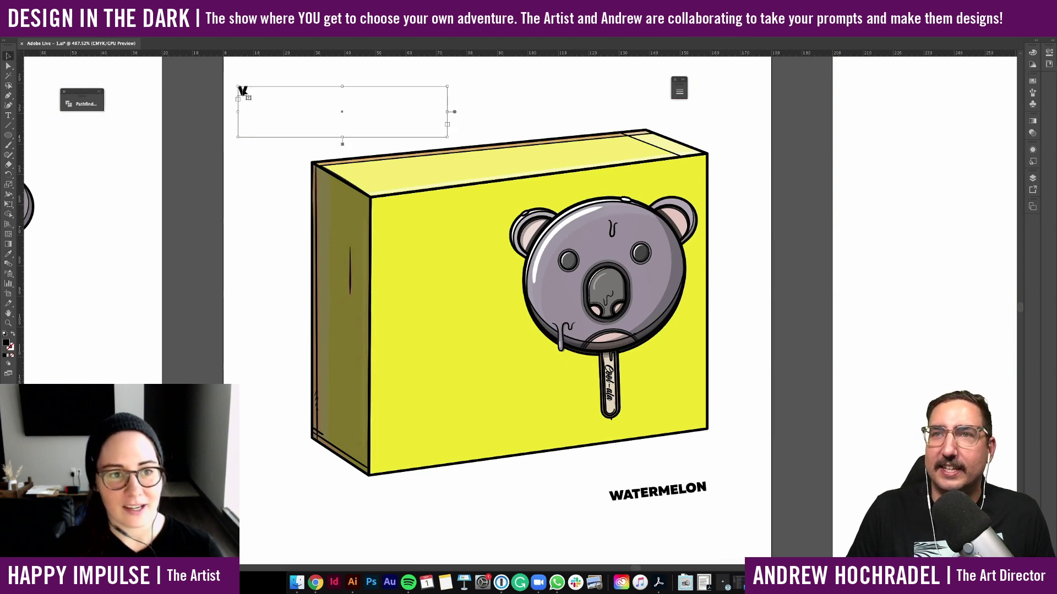
{"action": "left_click_drag", "start_coordinate": [243, 91], "coordinate": [428, 474]}
{"action": "left_click", "coordinate": [671, 292]}
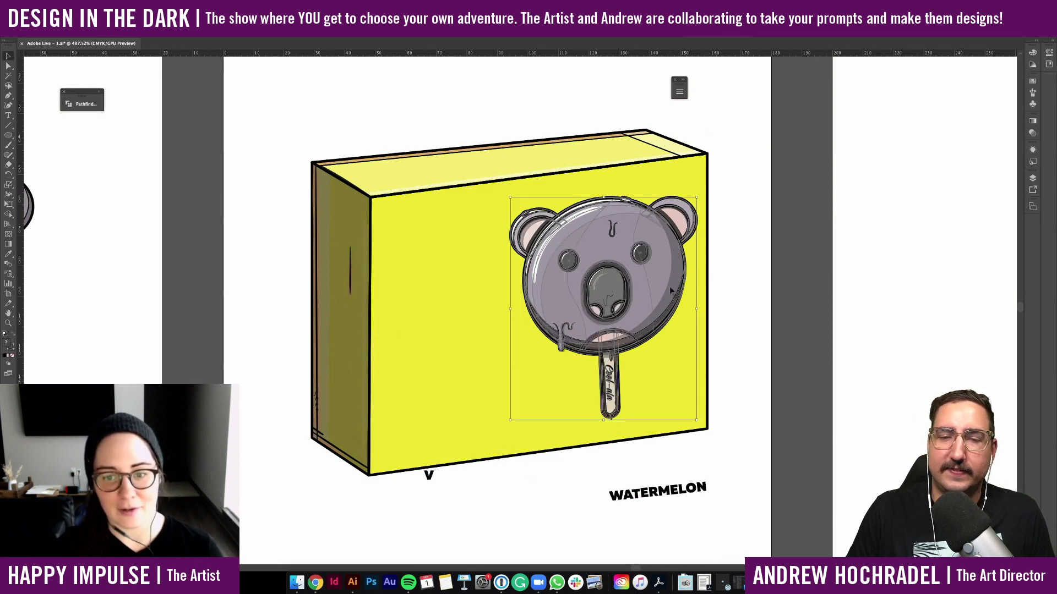
Copy the Cool-ala lettering onto the upper part of the yellow box's front face and scale it down
{"action": "scroll", "coordinate": [562, 435], "scroll_direction": "left", "scroll_amount": 10}
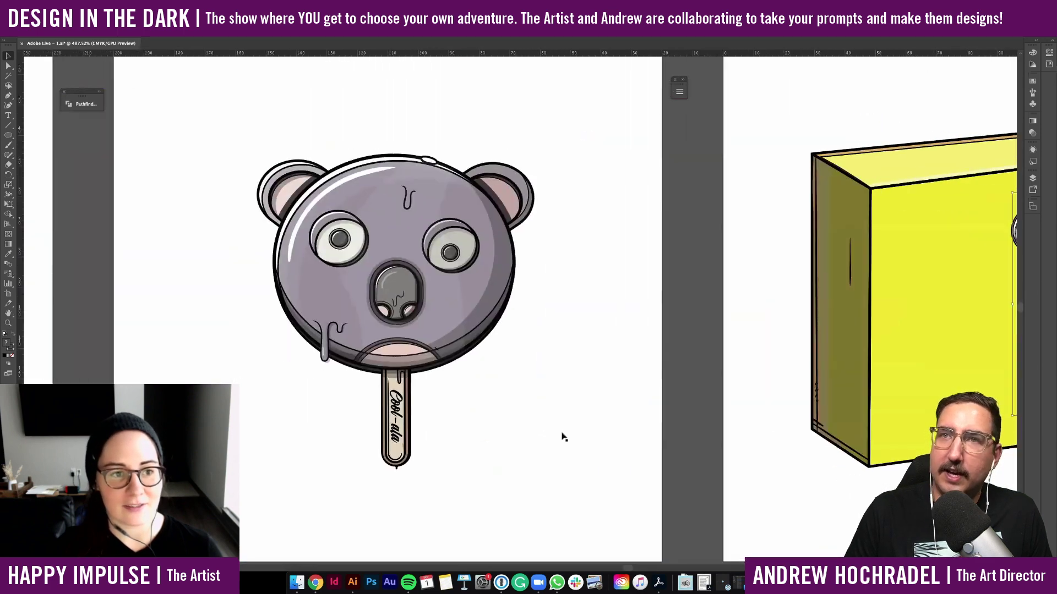
{"action": "scroll", "coordinate": [562, 437], "scroll_direction": "left", "scroll_amount": 5}
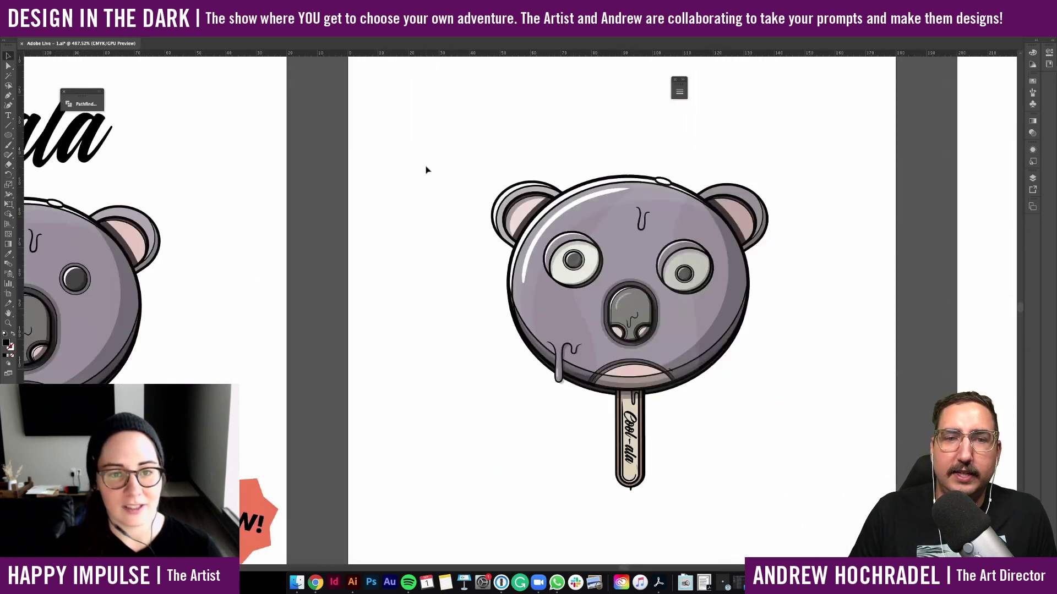
{"action": "scroll", "coordinate": [425, 170], "scroll_direction": "right", "scroll_amount": 12}
{"action": "scroll", "coordinate": [432, 176], "scroll_direction": "right", "scroll_amount": 2}
{"action": "key", "text": "ctrl+v"}
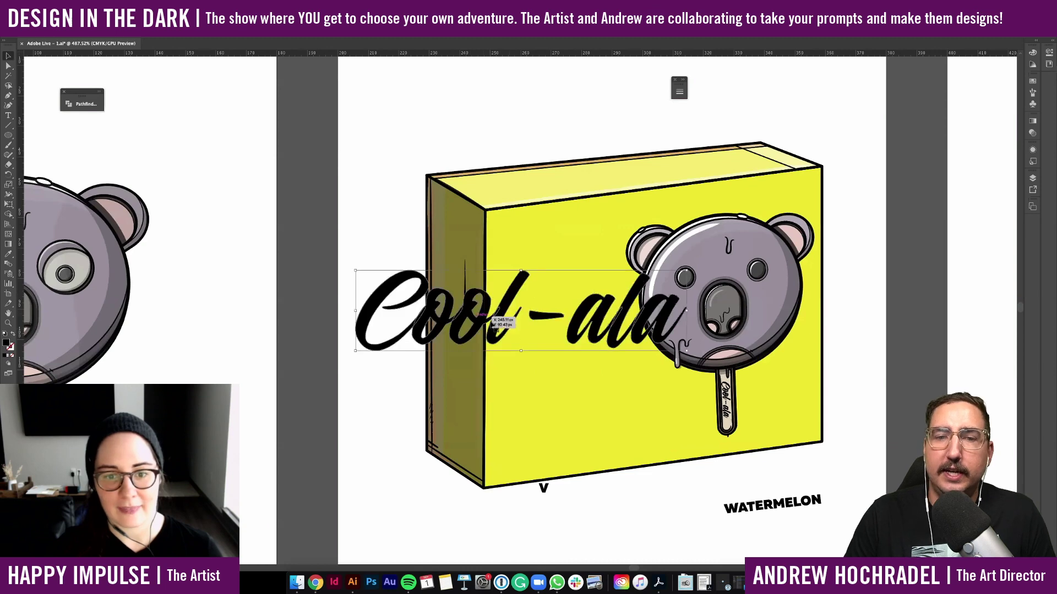
{"action": "left_click_drag", "start_coordinate": [537, 306], "coordinate": [650, 250]}
{"action": "scroll", "coordinate": [633, 257], "scroll_direction": "right", "scroll_amount": 2}
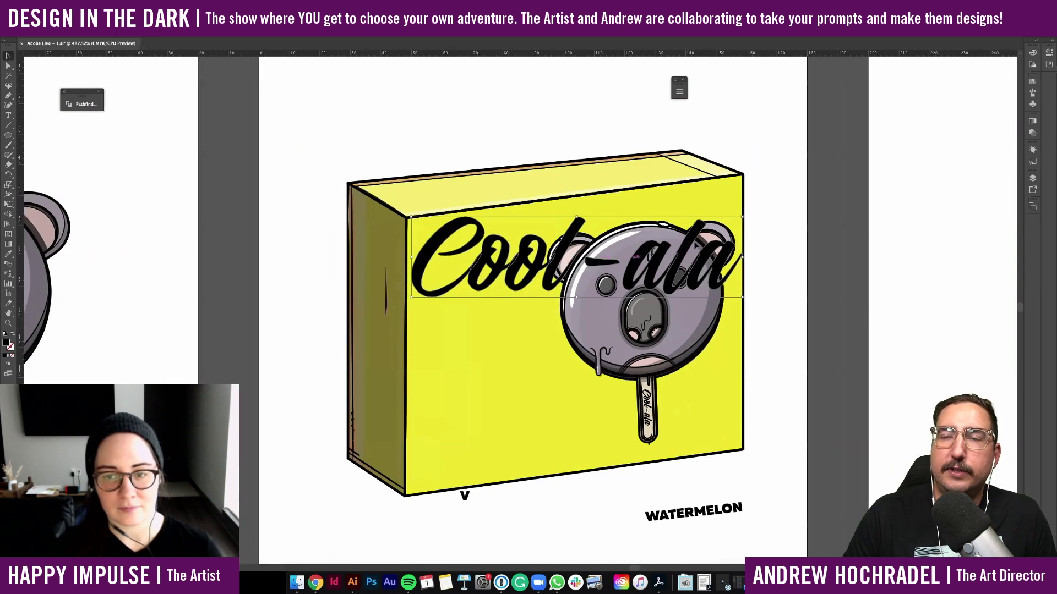
{"action": "left_click_drag", "start_coordinate": [742, 216], "coordinate": [687, 230]}
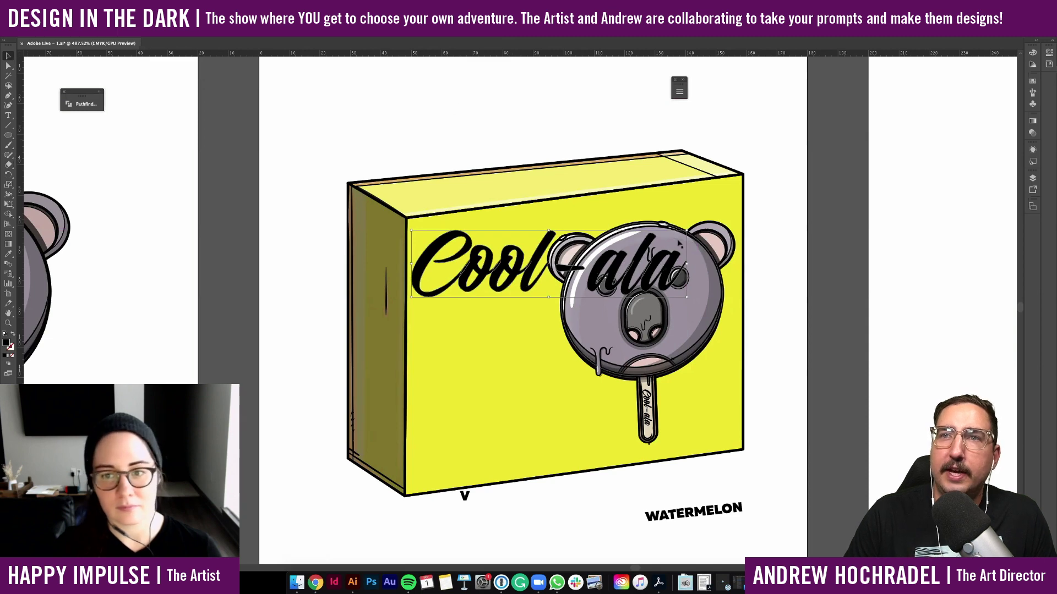
{"action": "mouse_move", "coordinate": [686, 266]}
{"action": "left_mouse_down"}
{"action": "mouse_move", "coordinate": [633, 264]}
{"action": "mouse_move", "coordinate": [674, 263]}
{"action": "left_mouse_up"}
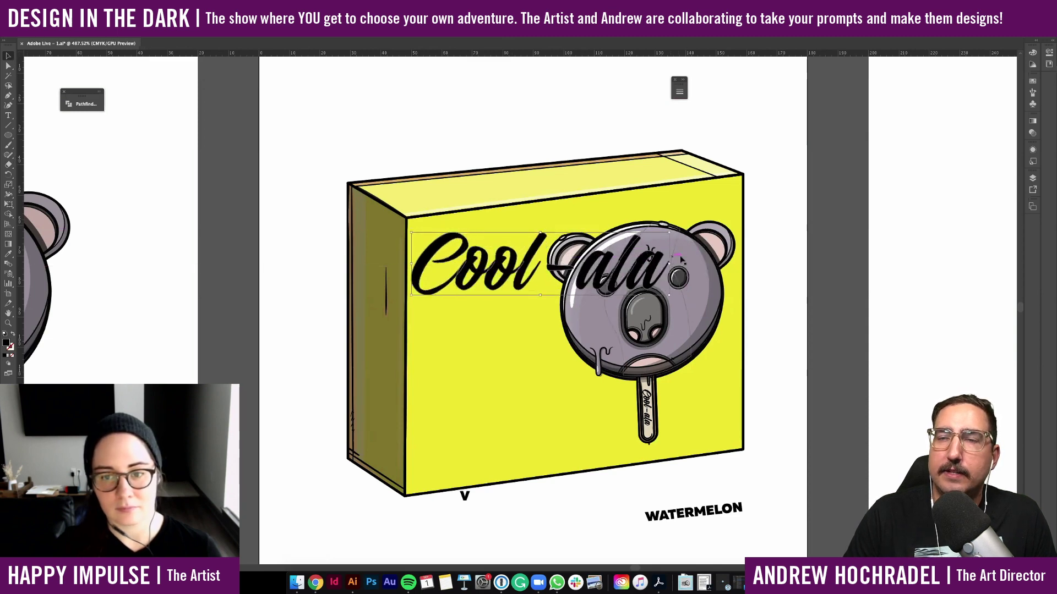
Scale down the koala popsicle toward the lower part of the box's front face
{"action": "left_click", "coordinate": [717, 270]}
{"action": "left_click_drag", "start_coordinate": [735, 222], "coordinate": [715, 245]}
{"action": "left_click", "coordinate": [790, 297]}
{"action": "left_click", "coordinate": [681, 325]}
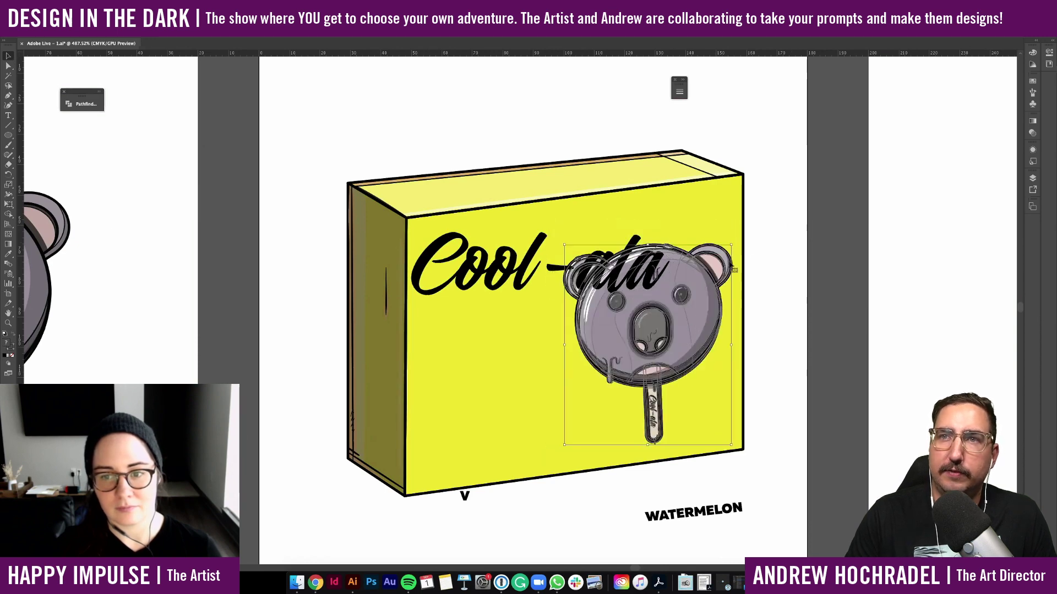
Tilt the koala popsicle clockwise and reposition it, slightly enlarged, farther left on the box's front face
{"action": "left_click_drag", "start_coordinate": [735, 246], "coordinate": [747, 283]}
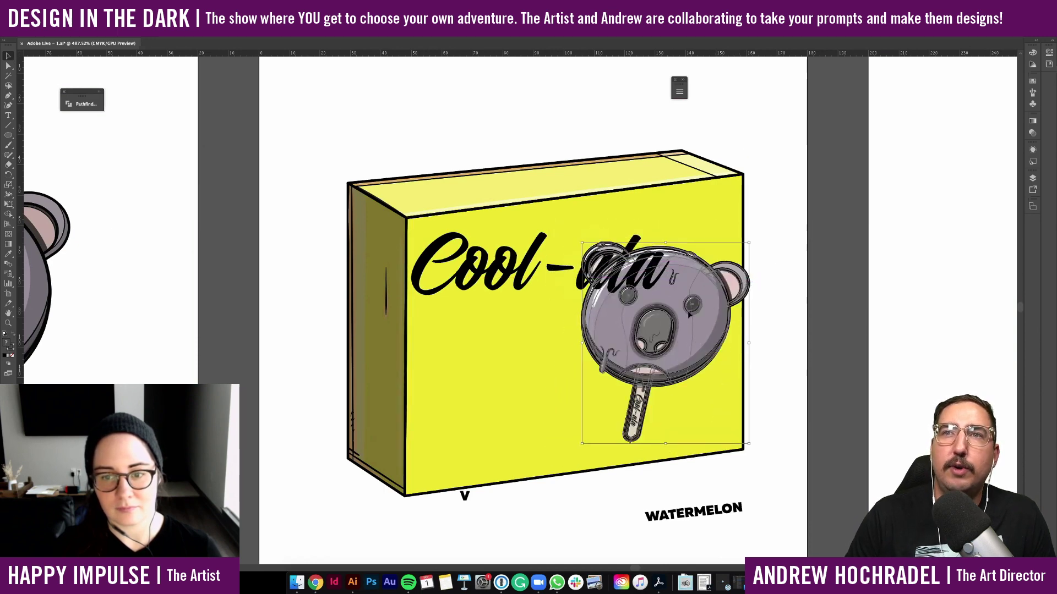
{"action": "left_click_drag", "start_coordinate": [690, 312], "coordinate": [660, 323]}
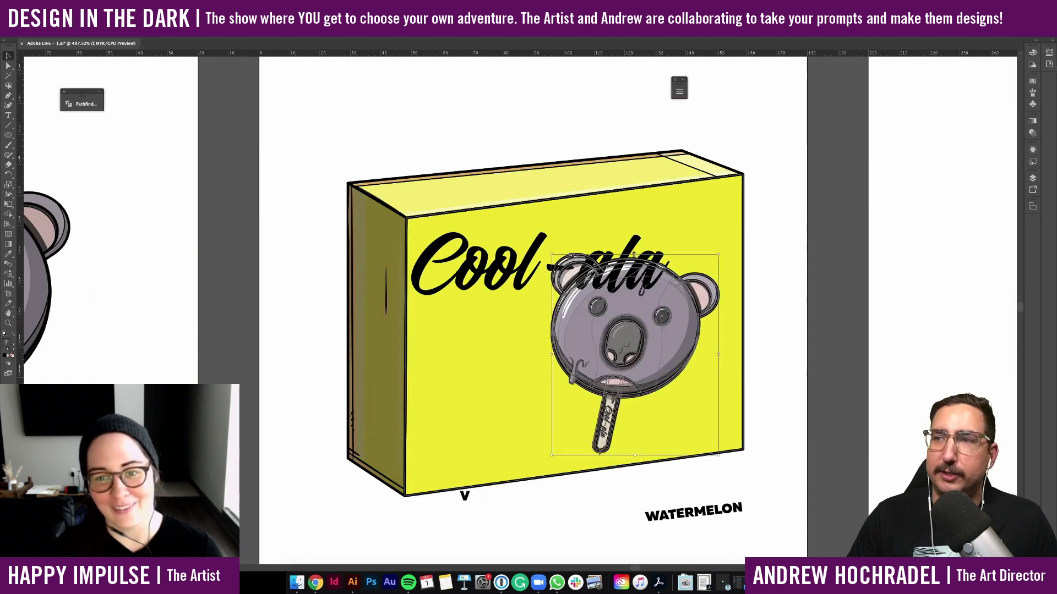
{"action": "left_click_drag", "start_coordinate": [634, 254], "coordinate": [635, 240]}
{"action": "left_click", "coordinate": [779, 252]}
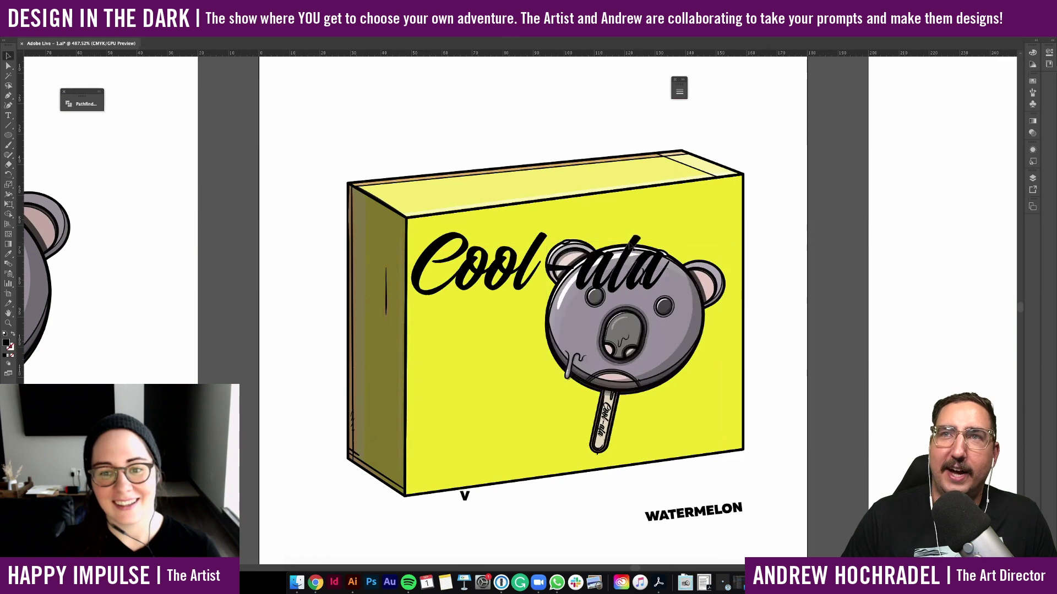
Move the Cool-ala lettering slightly higher on the box's front face
{"action": "left_click", "coordinate": [630, 244]}
{"action": "scroll", "coordinate": [630, 244], "scroll_direction": "up", "scroll_amount": 2}
{"action": "scroll", "coordinate": [630, 244], "scroll_direction": "up", "scroll_amount": 2}
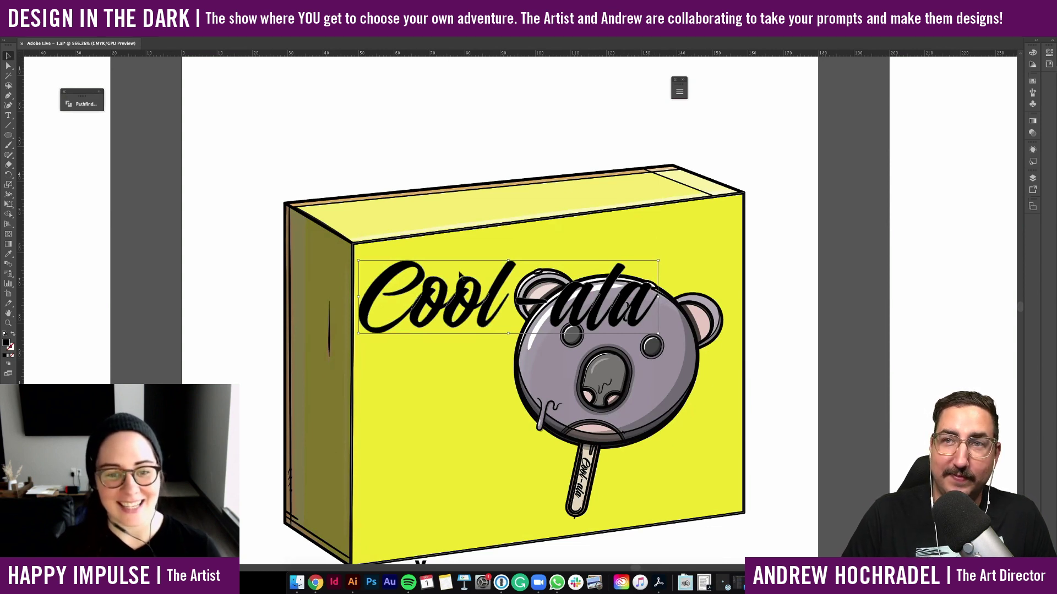
{"action": "left_click_drag", "start_coordinate": [469, 306], "coordinate": [484, 285]}
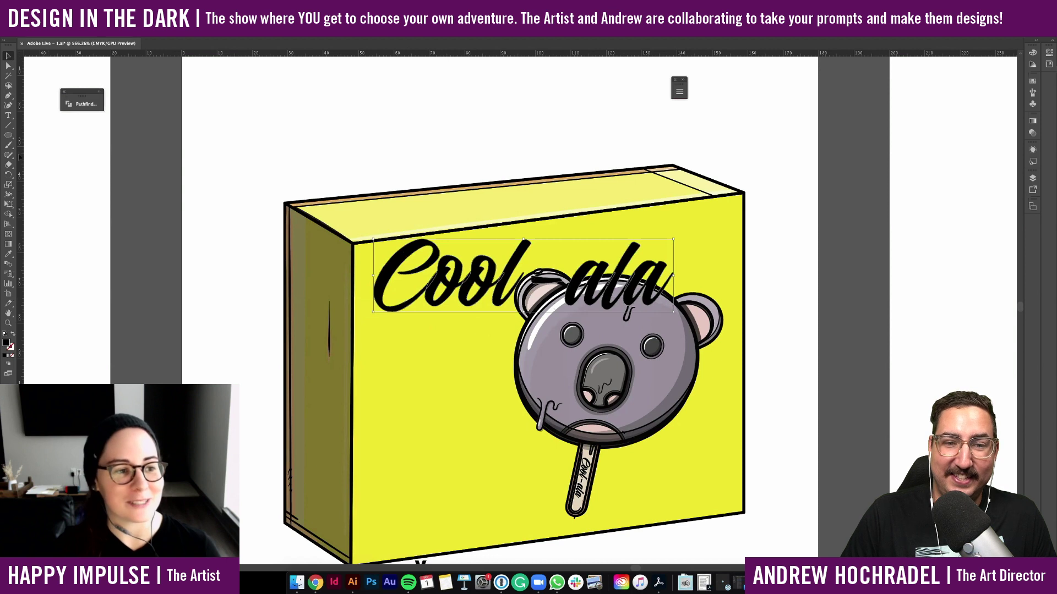
Distort the Cool-ala lettering with Free Transform so its far end rises along the front face's perspective
{"action": "left_click", "coordinate": [8, 205]}
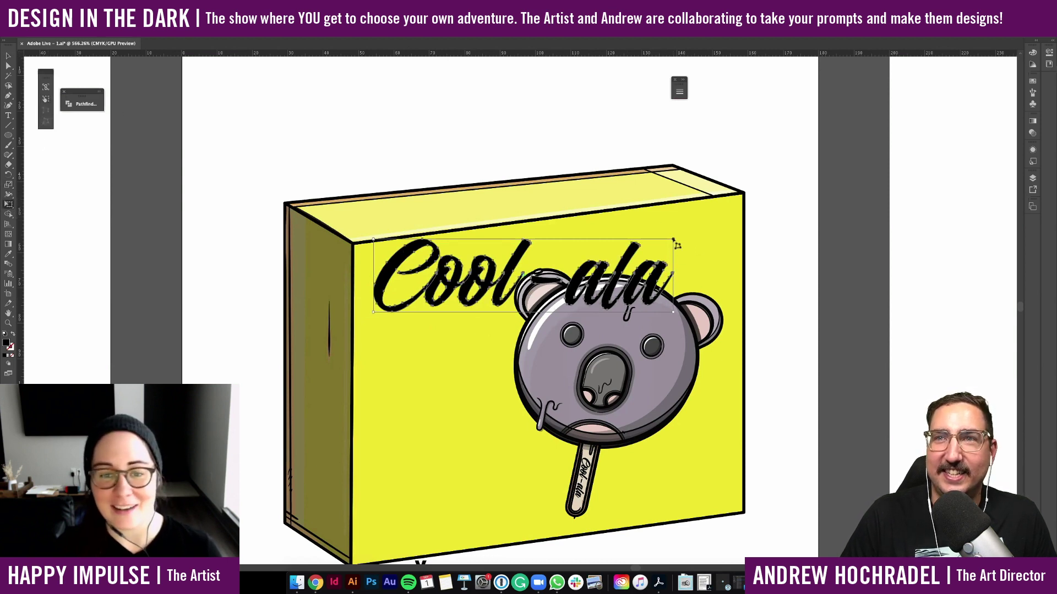
{"action": "left_click_drag", "start_coordinate": [672, 241], "coordinate": [673, 219]}
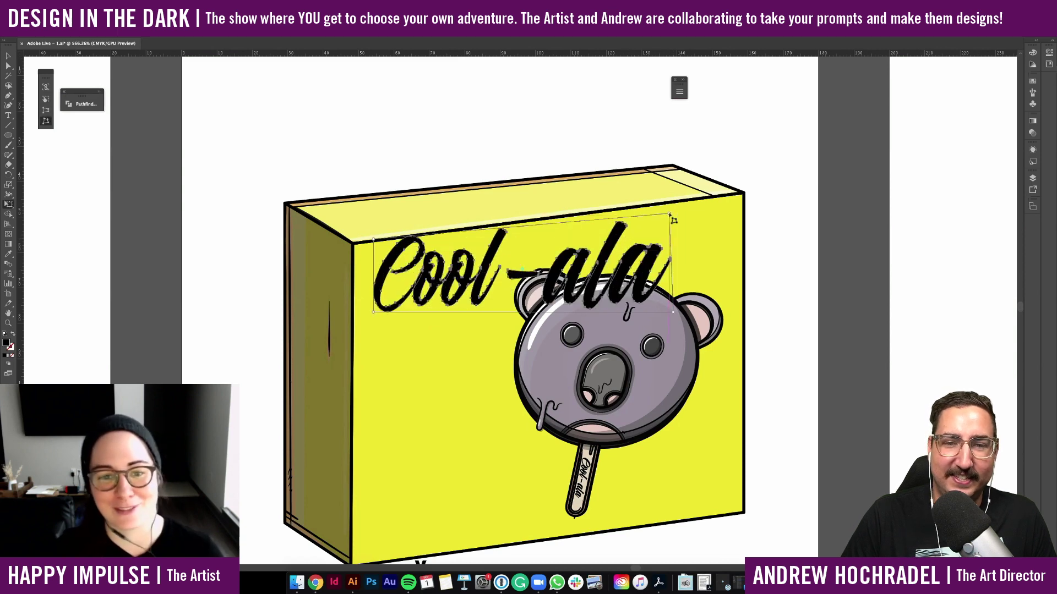
{"action": "key", "text": "super+z"}
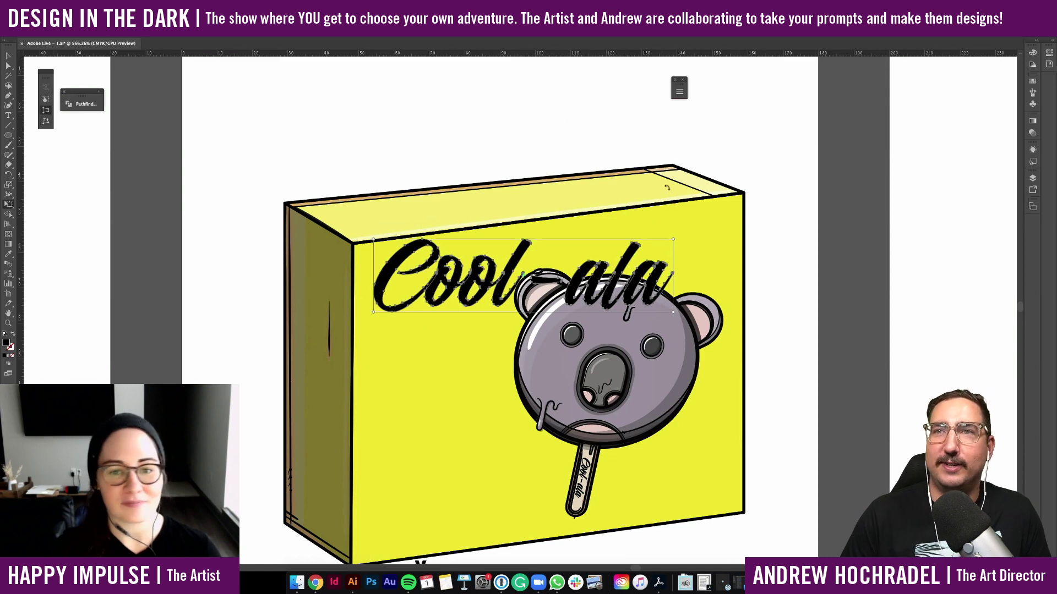
{"action": "left_click_drag", "start_coordinate": [677, 244], "coordinate": [672, 208]}
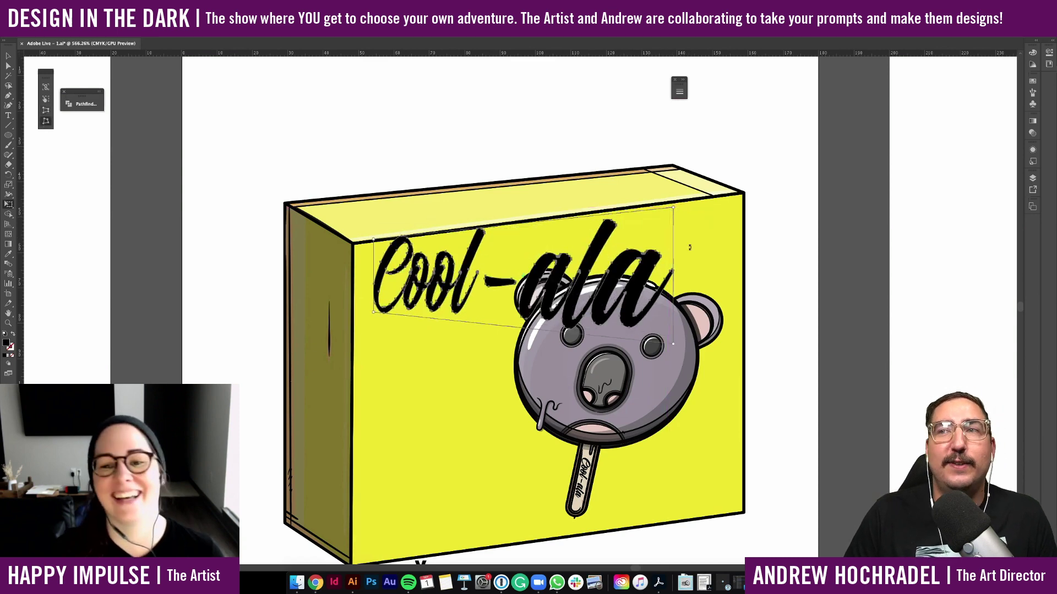
{"action": "left_click_drag", "start_coordinate": [677, 349], "coordinate": [668, 283]}
{"action": "key", "text": "a"}
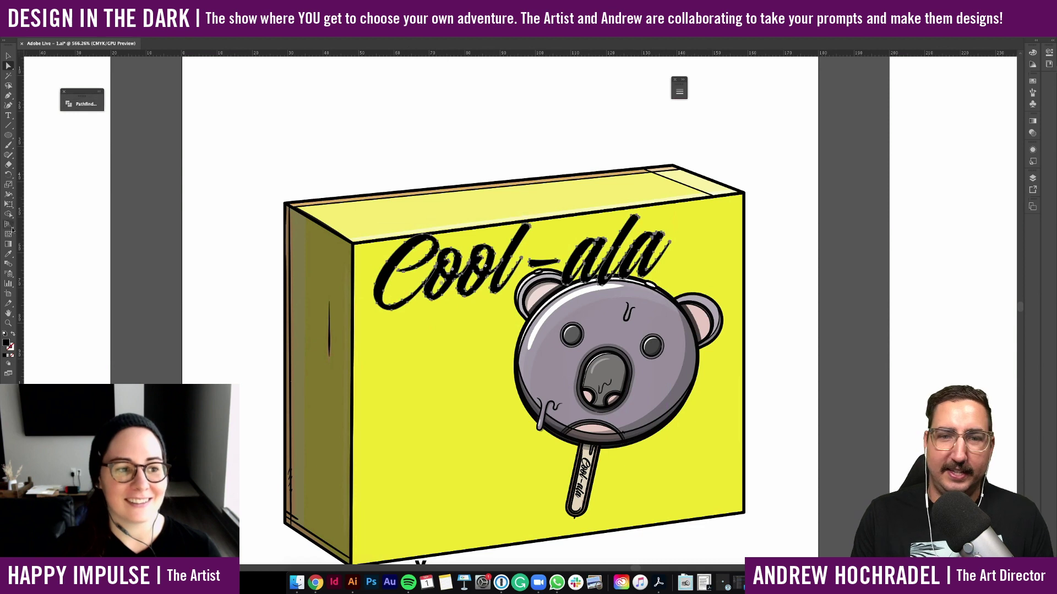
Spread the far end of the Cool-ala lettering slightly with Perspective Distort and move the lettering a little lower on the face
{"action": "left_click", "coordinate": [9, 206]}
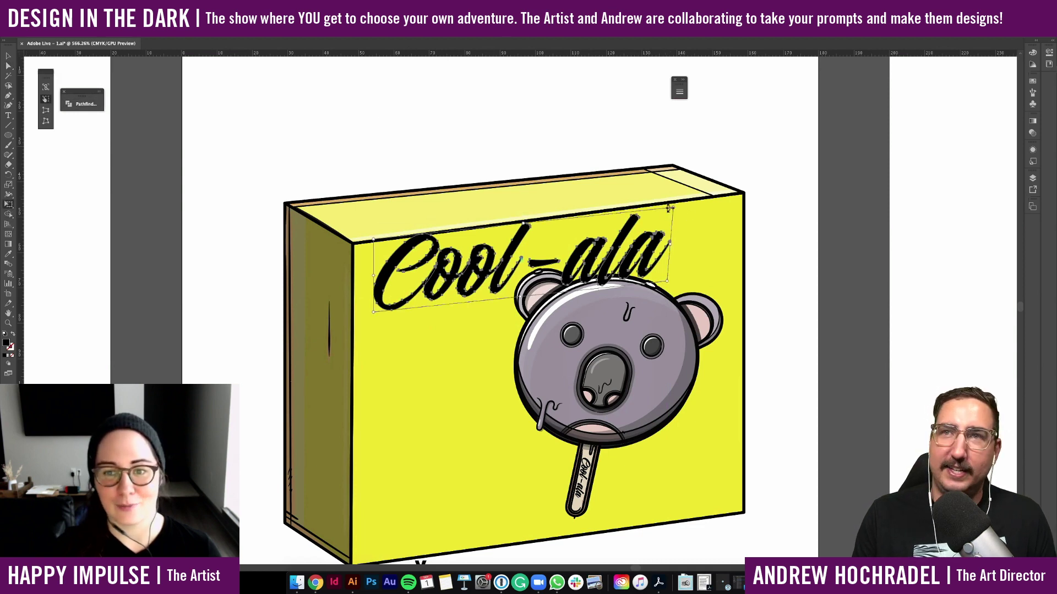
{"action": "left_click", "coordinate": [46, 111]}
{"action": "left_click_drag", "start_coordinate": [677, 213], "coordinate": [676, 211]}
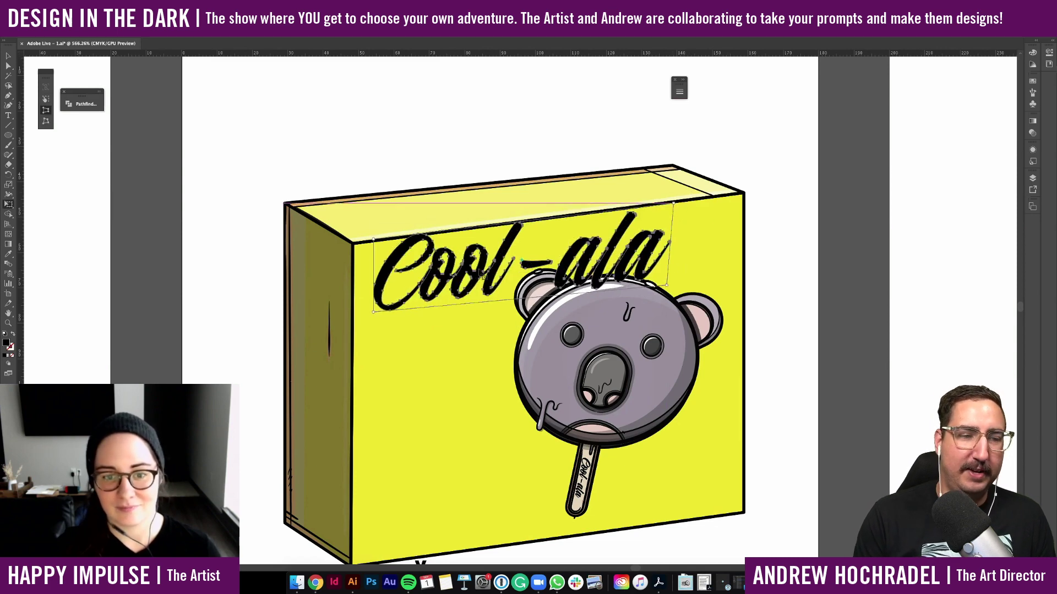
{"action": "key", "text": "v"}
{"action": "left_click_drag", "start_coordinate": [482, 274], "coordinate": [477, 295]}
{"action": "left_click", "coordinate": [767, 363]}
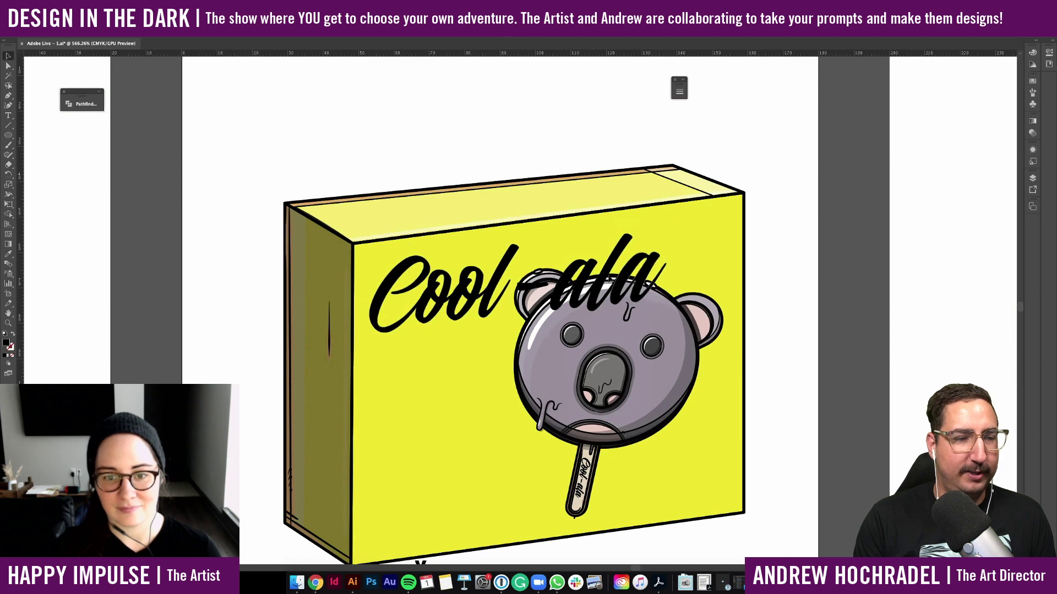
{"action": "left_click", "coordinate": [642, 365]}
{"action": "key", "text": "Delete"}
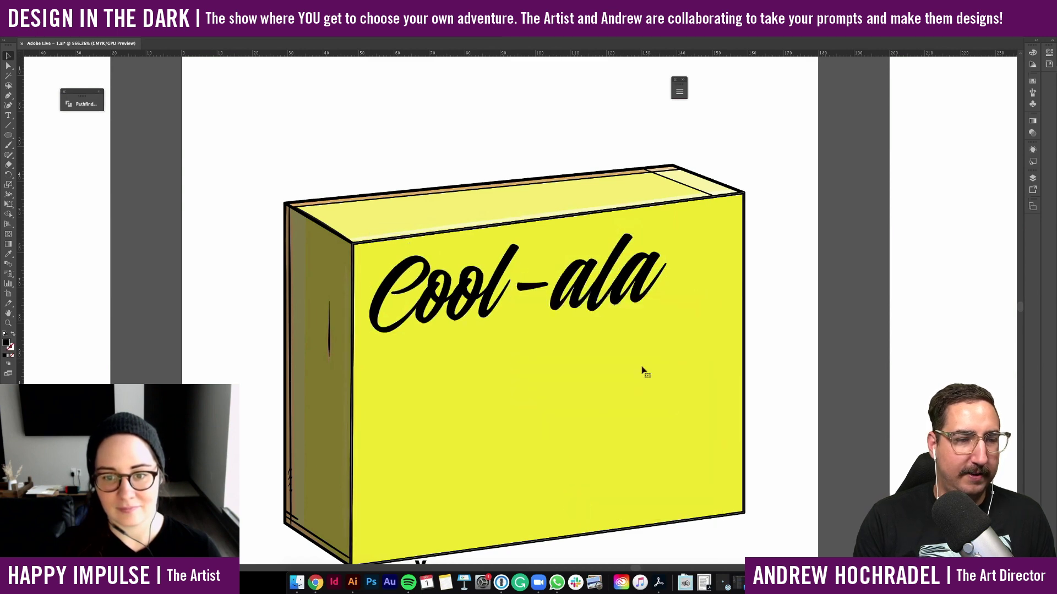
{"action": "key", "text": "super+z"}
Cut and repaste the Cool-ala lettering in front of the koala and position it across the middle of the koala's face
{"action": "left_click", "coordinate": [617, 254]}
{"action": "key", "text": "super+x"}
{"action": "key", "text": "super+v"}
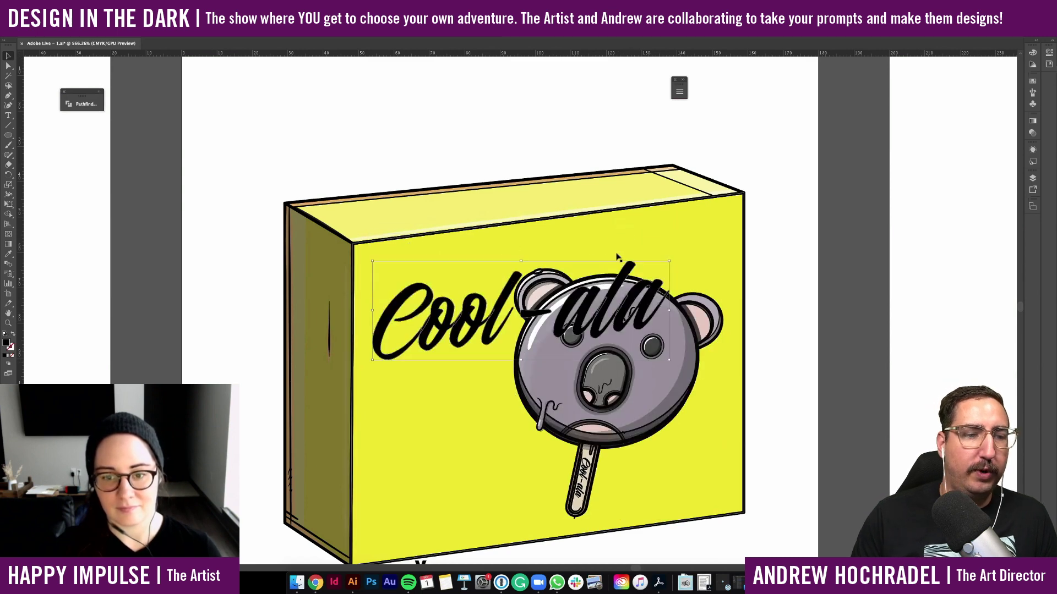
{"action": "left_click_drag", "start_coordinate": [615, 296], "coordinate": [640, 351]}
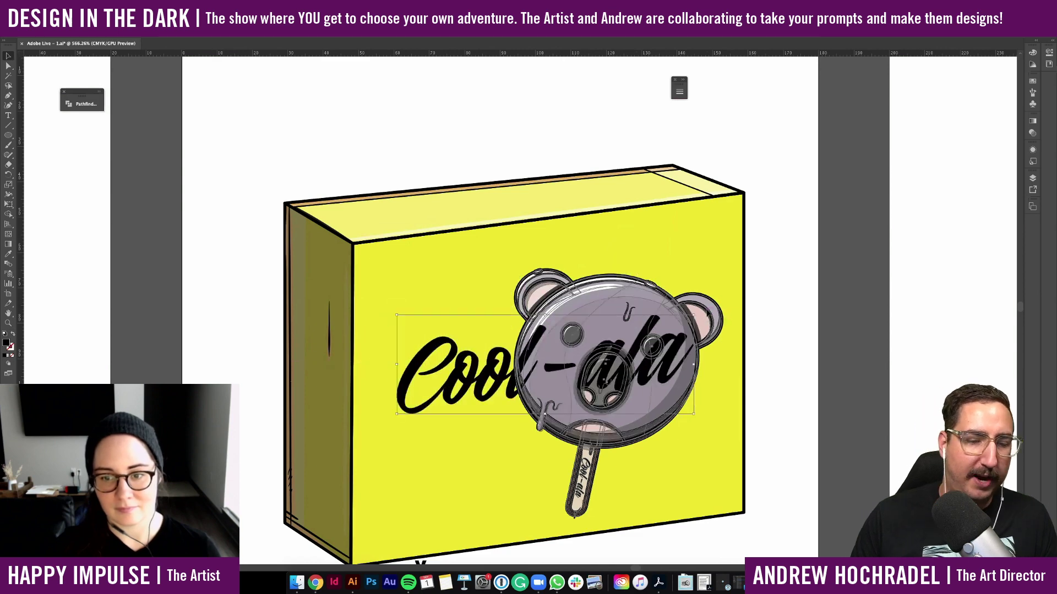
Raise the koala popsicle on the front face, and lower the Cool-ala lettering across its stick, tilted counterclockwise
{"action": "left_click_drag", "start_coordinate": [707, 314], "coordinate": [708, 269]}
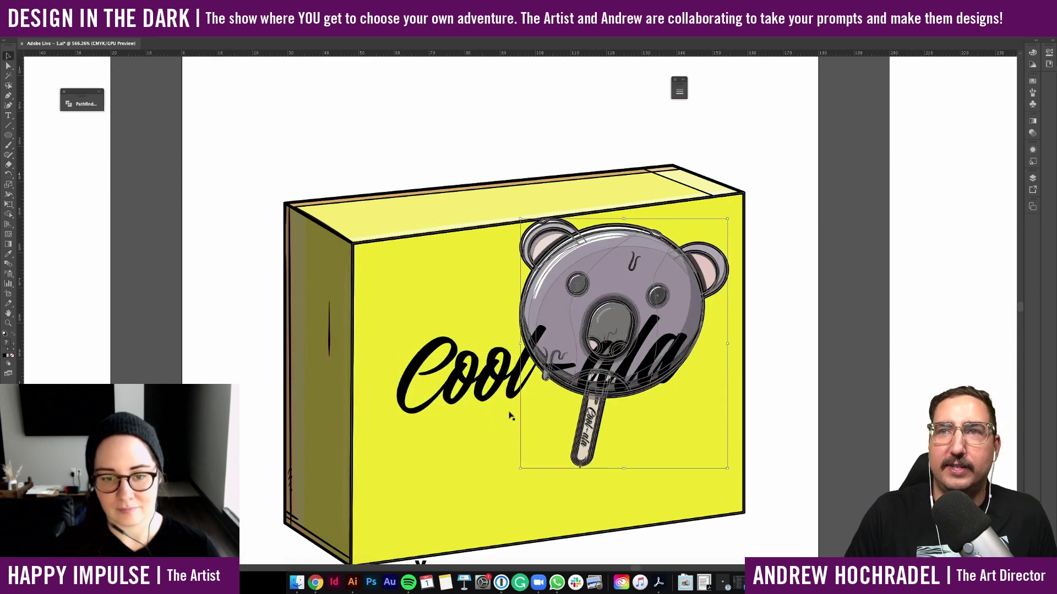
{"action": "left_click_drag", "start_coordinate": [485, 383], "coordinate": [499, 432]}
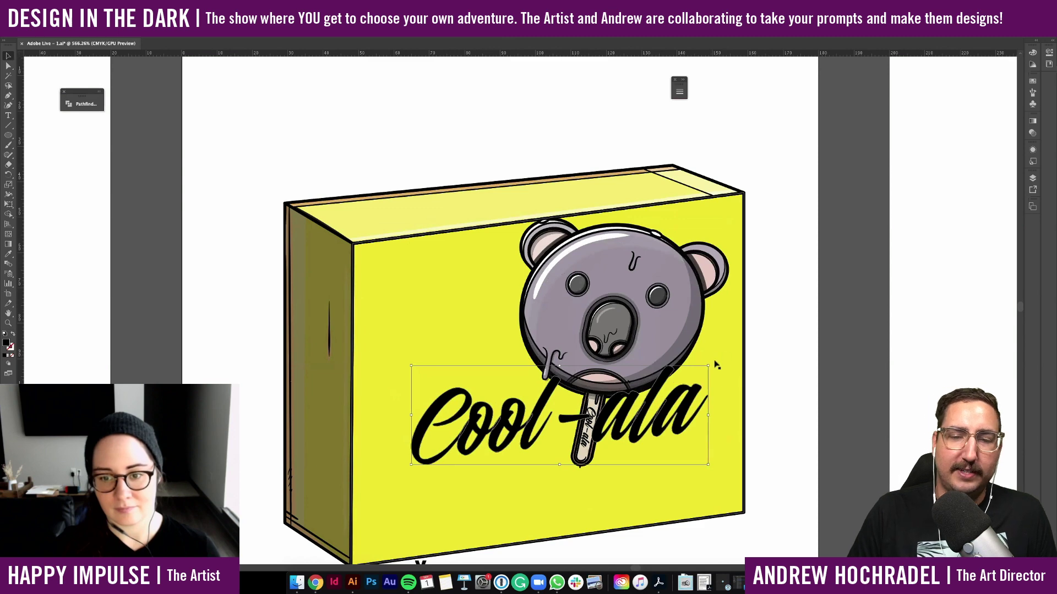
{"action": "left_click_drag", "start_coordinate": [711, 361], "coordinate": [706, 325]}
{"action": "left_click", "coordinate": [791, 369]}
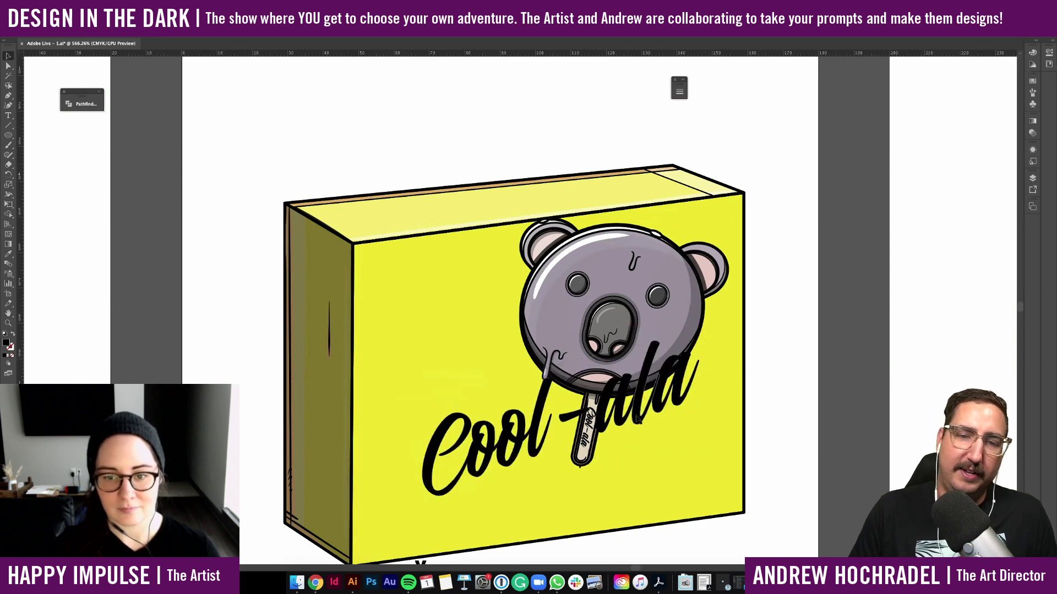
Add a red stroke around the Cool-ala lettering on the front face
{"action": "left_click", "coordinate": [639, 420]}
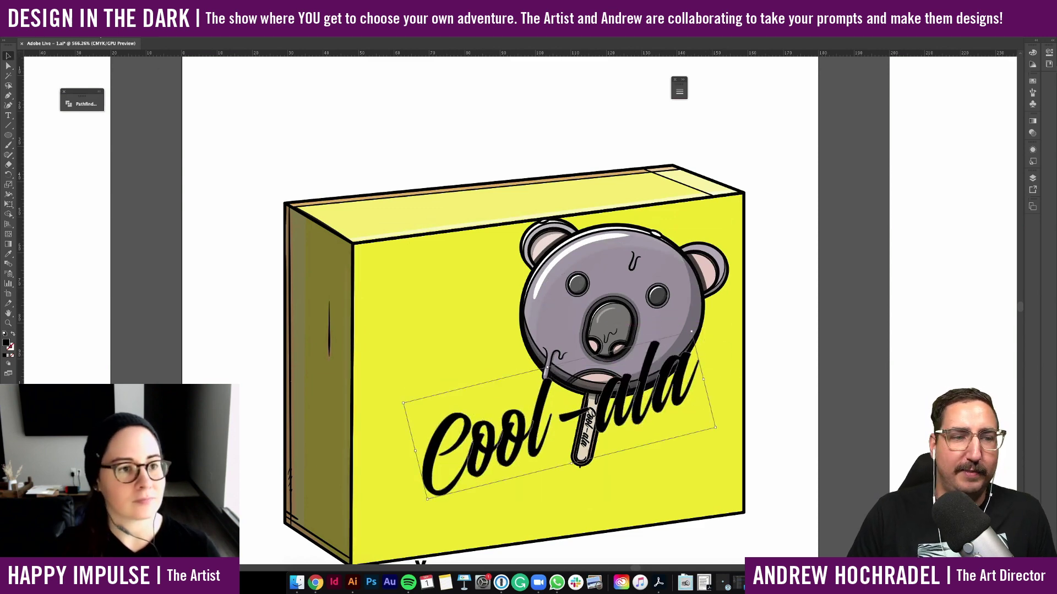
{"action": "left_click", "coordinate": [99, 31]}
{"action": "left_click", "coordinate": [99, 32]}
{"action": "left_click", "coordinate": [99, 32]}
{"action": "left_click", "coordinate": [69, 33]}
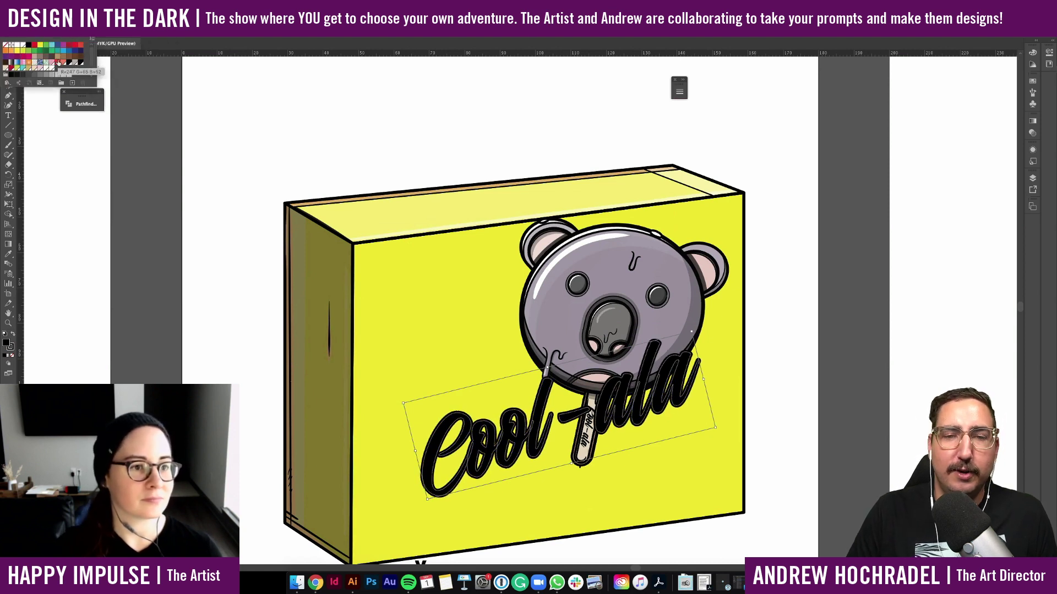
{"action": "left_click", "coordinate": [58, 62]}
{"action": "left_click", "coordinate": [219, 190]}
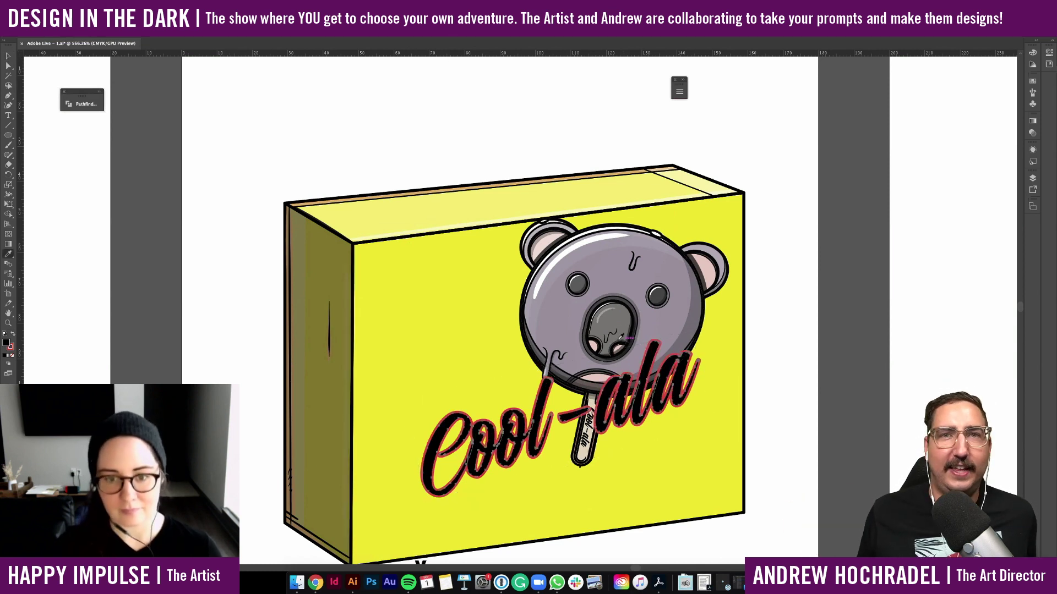
Thicken the stroke around the Cool-ala lettering and recolour it pale pink, with the koala shifted slightly lower behind it
{"action": "key", "text": "i"}
{"action": "left_click", "coordinate": [572, 314]}
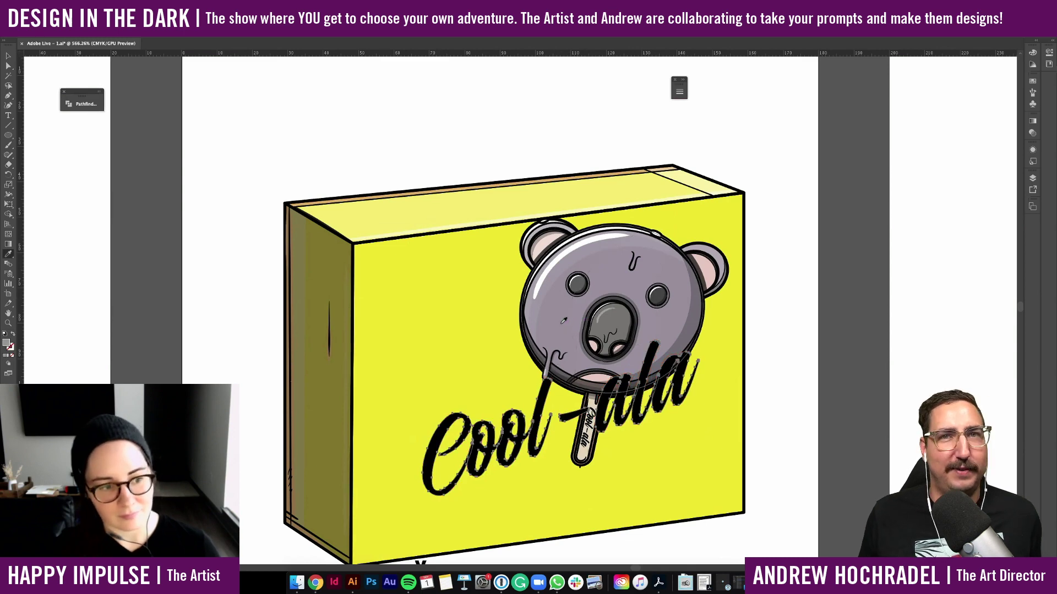
{"action": "key", "text": "v"}
{"action": "key", "text": "super+z"}
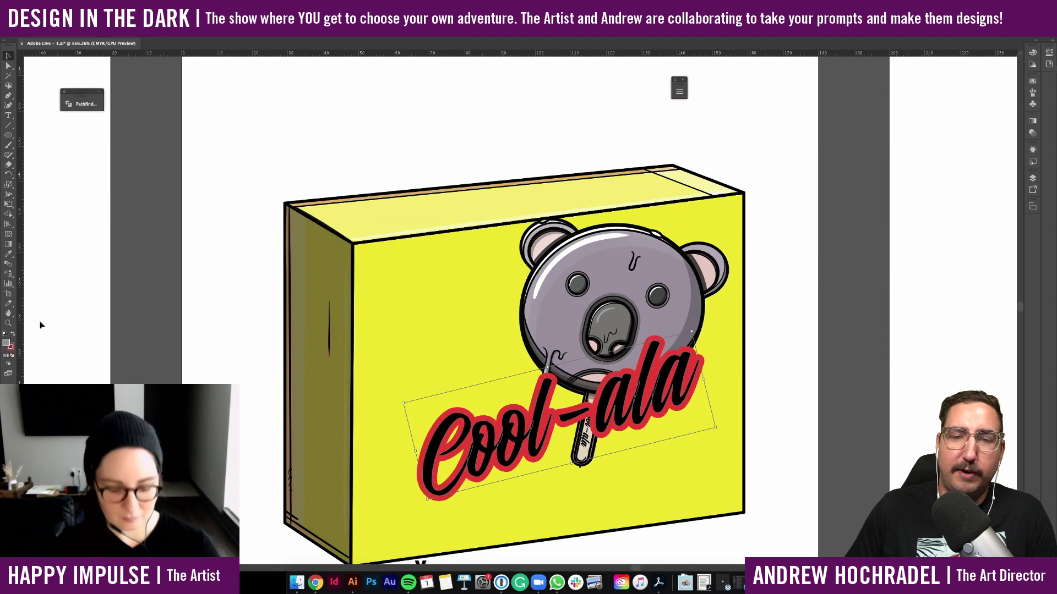
{"action": "key", "text": "super+shift+z"}
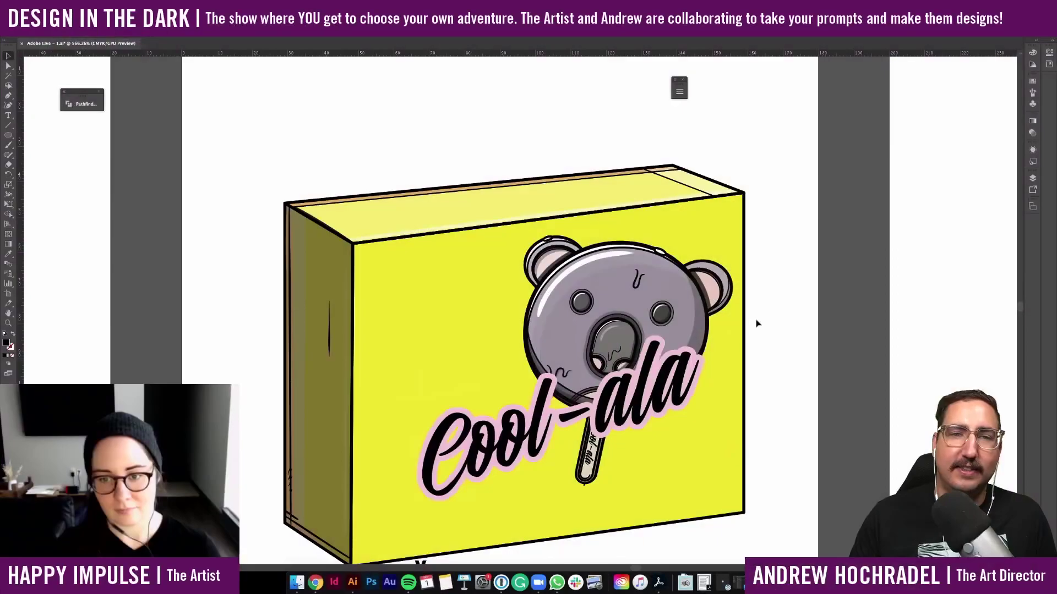
Lock the yellow shape of the box's front face
{"action": "left_click", "coordinate": [678, 288]}
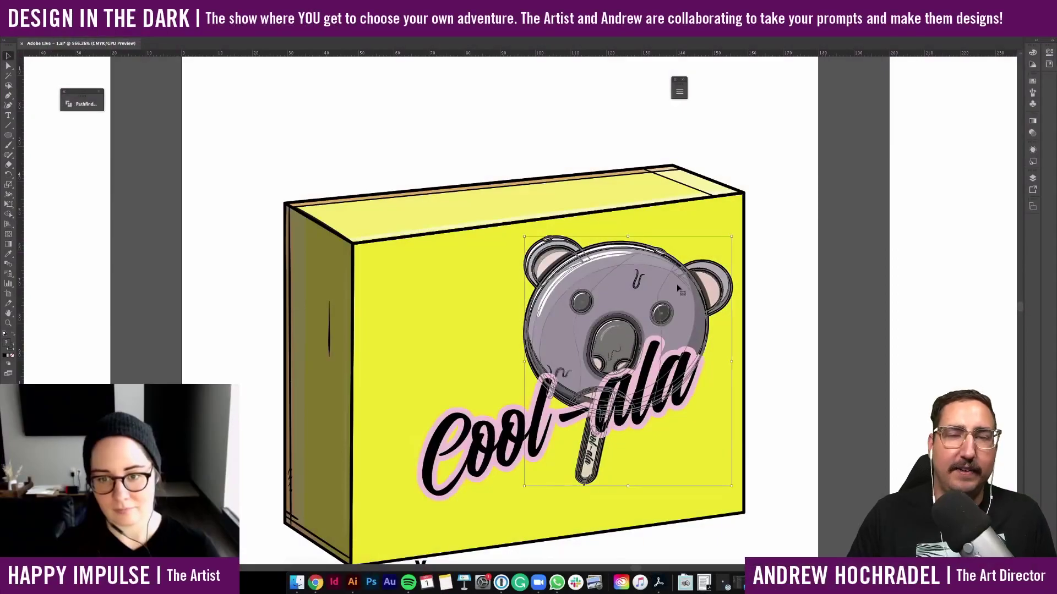
{"action": "left_click", "coordinate": [492, 375]}
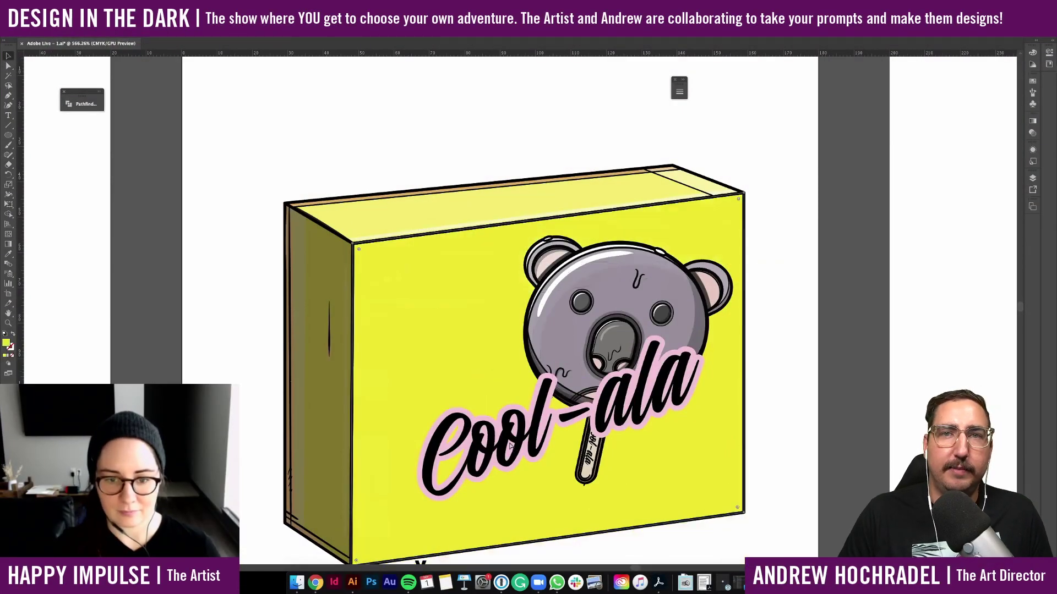
{"action": "key", "text": "super+2"}
{"action": "left_click_drag", "start_coordinate": [260, 168], "coordinate": [394, 328]}
{"action": "key", "text": "Delete"}
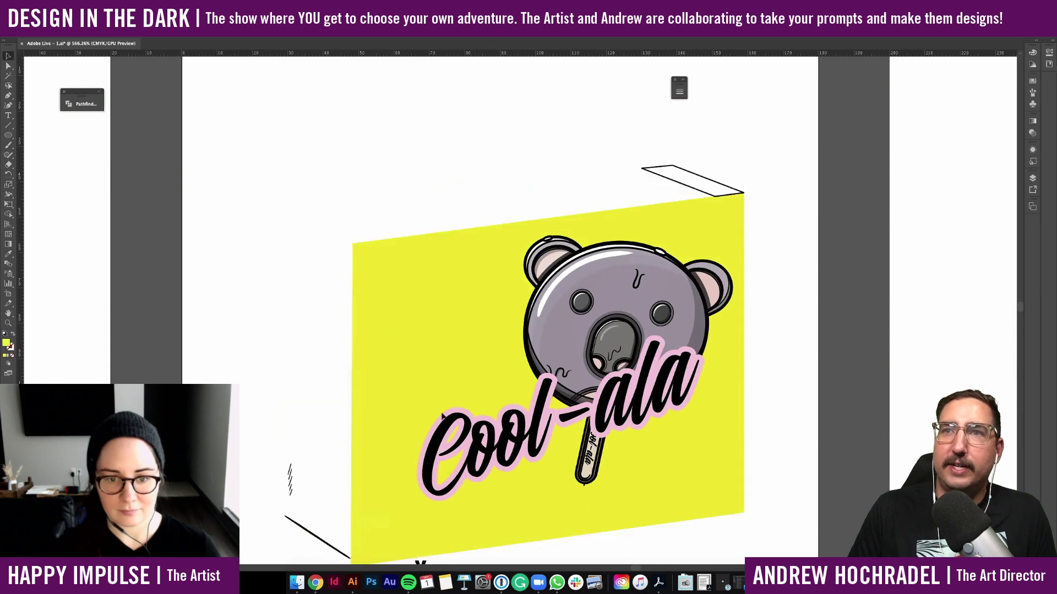
{"action": "key", "text": "super+z"}
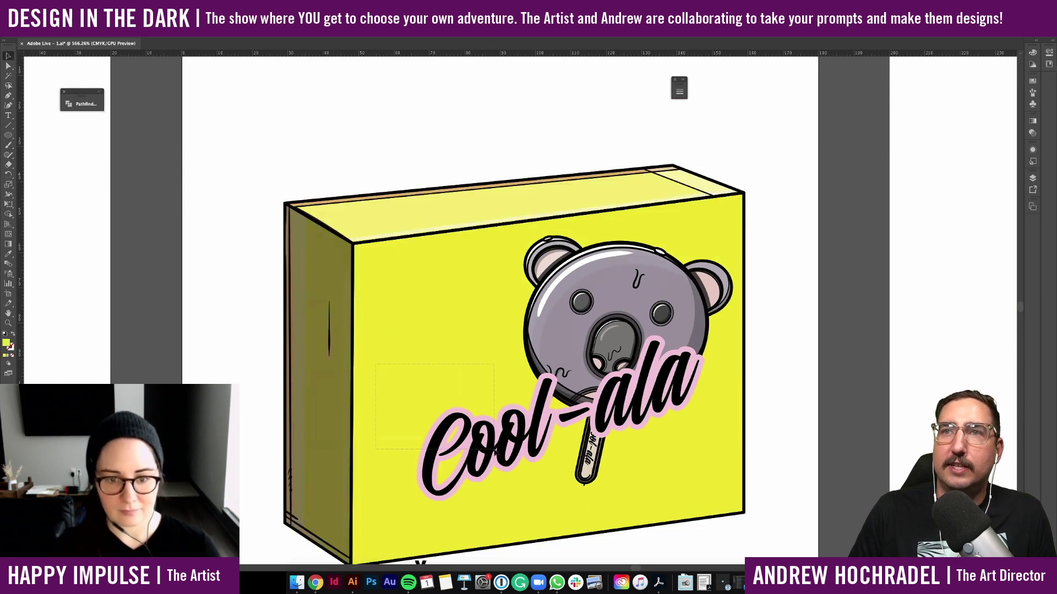
Scale down the outlined Cool-ala lettering and place it in the lower left area of the box's front face
{"action": "left_click_drag", "start_coordinate": [493, 449], "coordinate": [495, 450]}
{"action": "left_click_drag", "start_coordinate": [703, 382], "coordinate": [569, 448]}
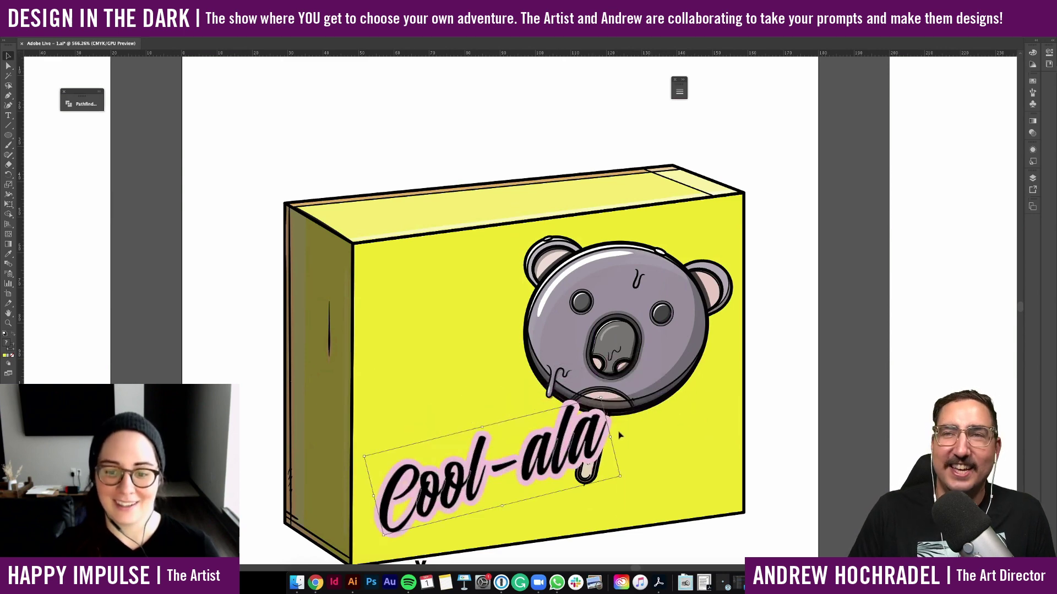
{"action": "left_click_drag", "start_coordinate": [641, 428], "coordinate": [670, 419]}
{"action": "key", "text": "super+z"}
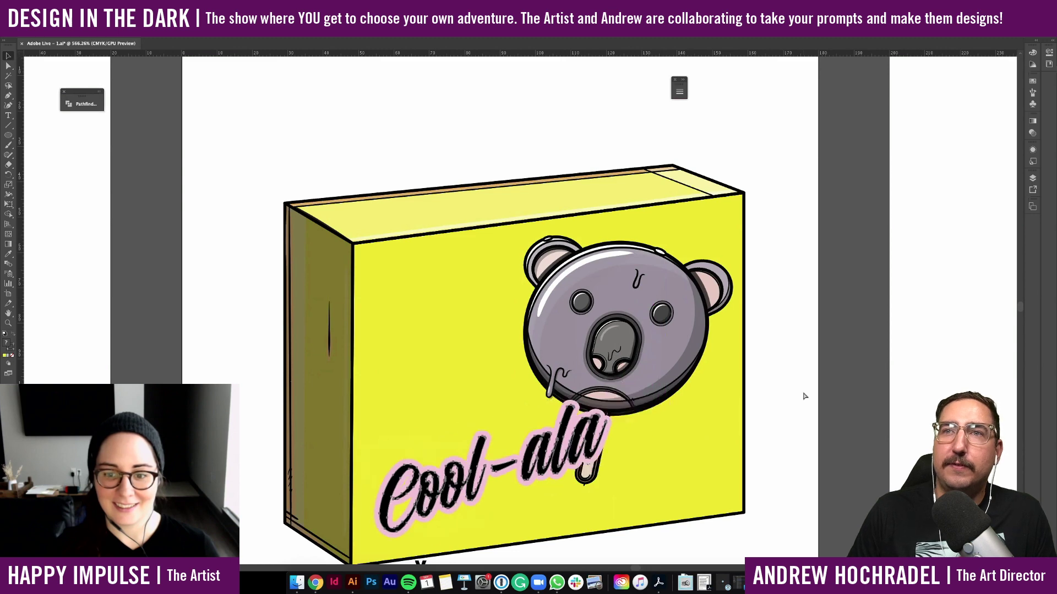
Unlock all locked objects in the artwork
{"action": "left_click", "coordinate": [632, 351]}
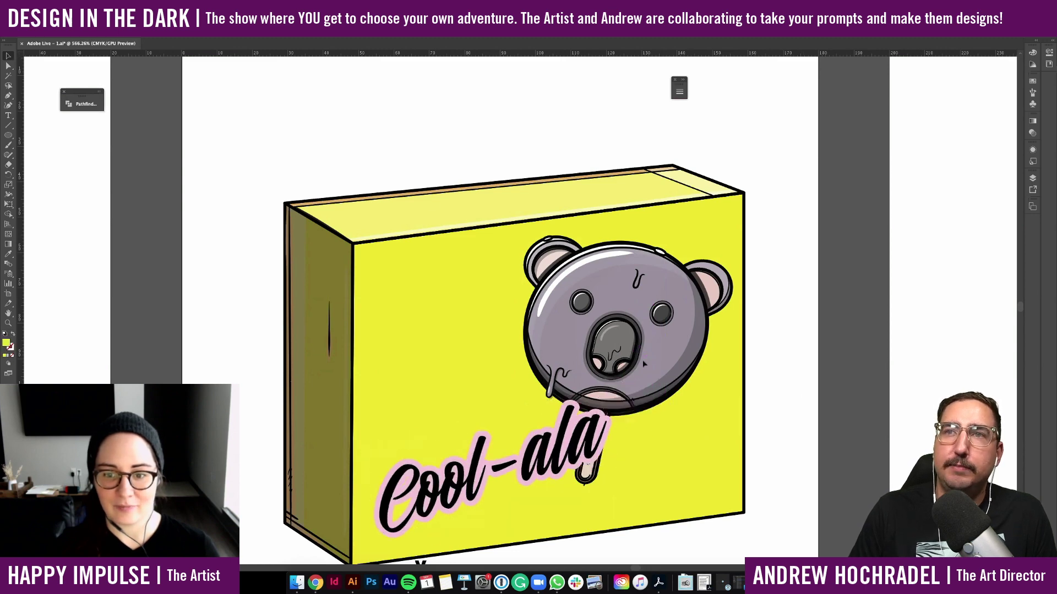
{"action": "left_click", "coordinate": [97, 6]}
{"action": "left_click", "coordinate": [119, 63]}
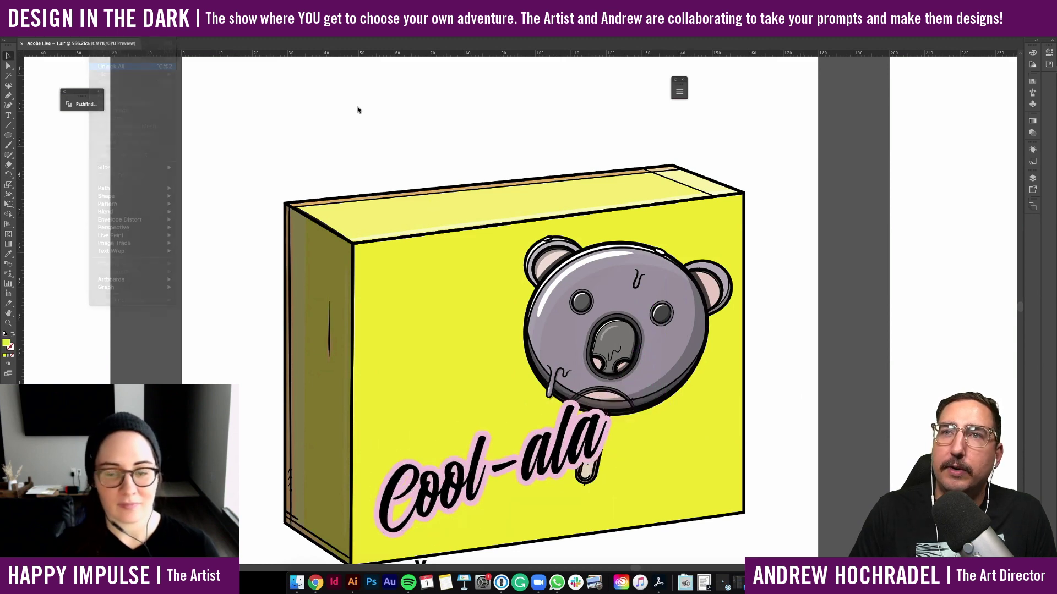
{"action": "left_click", "coordinate": [358, 108]}
Rotate the koala popsicle slightly counterclockwise so it stands upright and shift it a little to the right on the front face
{"action": "left_click", "coordinate": [654, 287]}
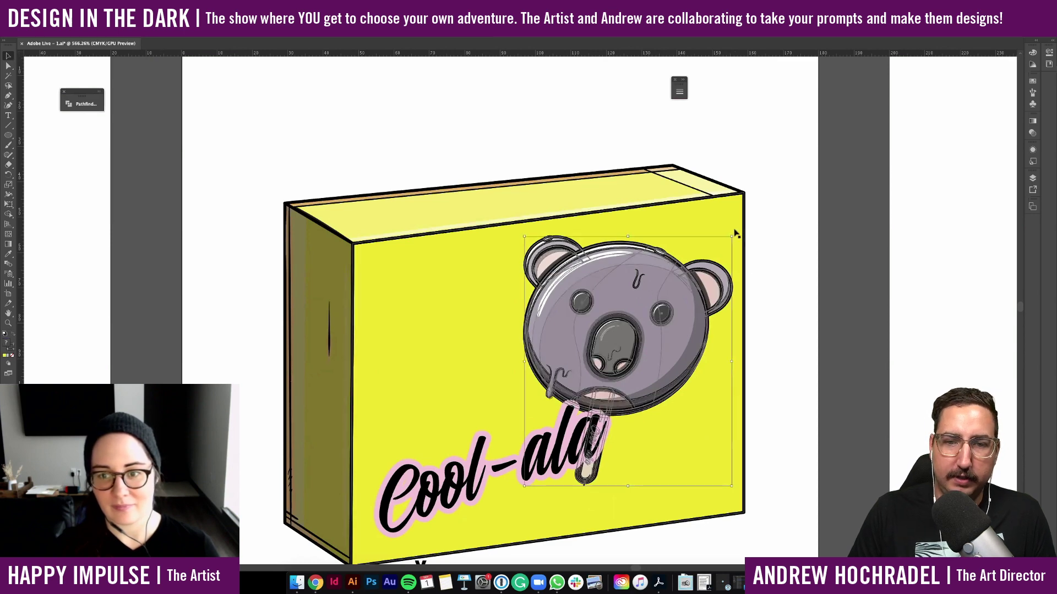
{"action": "left_click_drag", "start_coordinate": [736, 233], "coordinate": [725, 225]}
{"action": "left_click", "coordinate": [791, 267]}
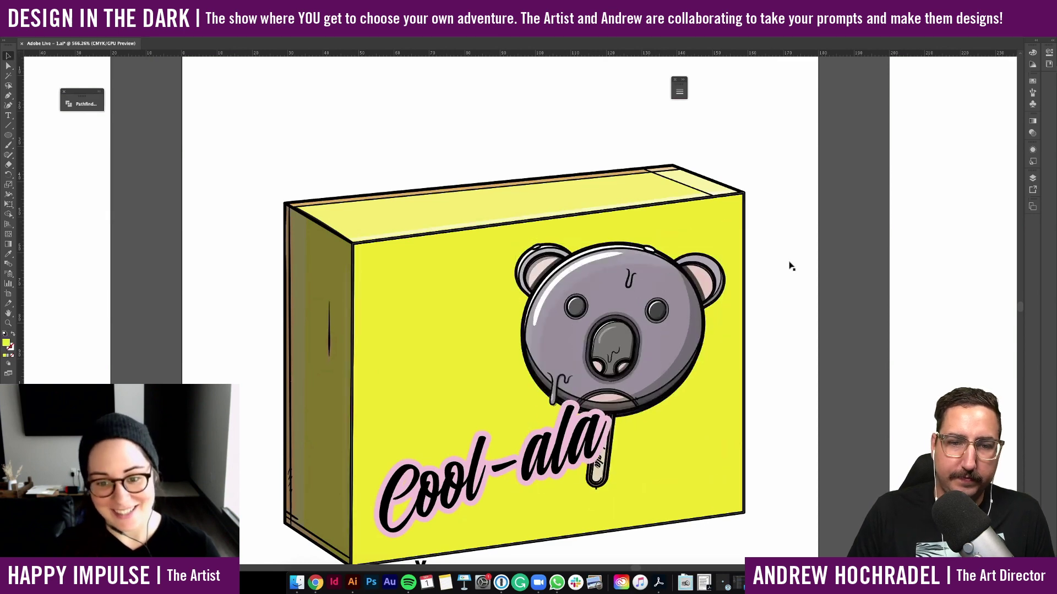
{"action": "left_click_drag", "start_coordinate": [693, 312], "coordinate": [711, 310]}
Cut the Cool-ala lettering and paste it back in front of the koala at the upper middle of the front face
{"action": "left_click", "coordinate": [520, 468]}
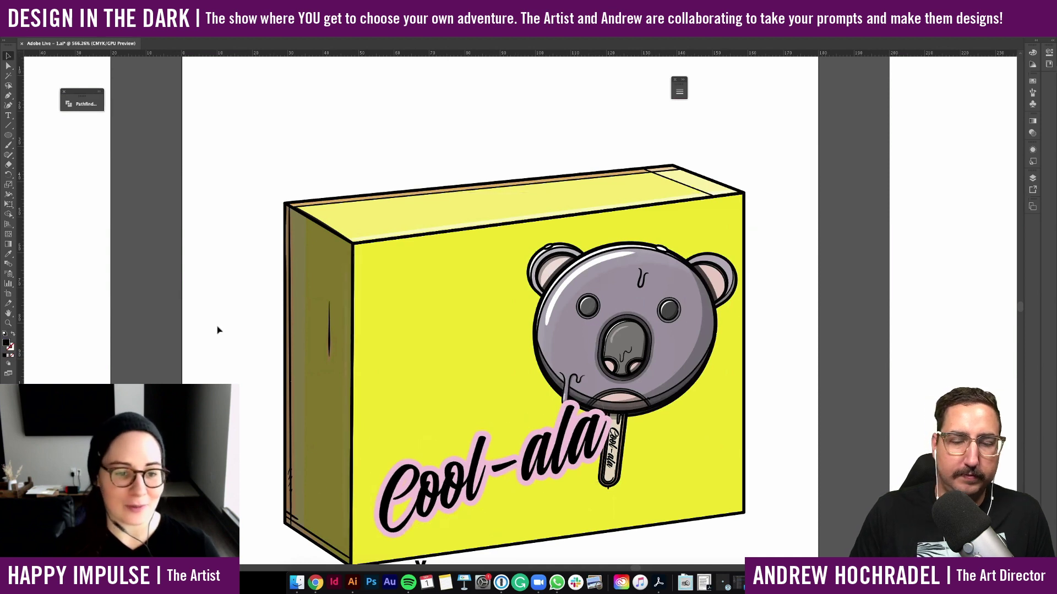
{"action": "left_click", "coordinate": [365, 409]}
{"action": "key", "text": "super+shift+a"}
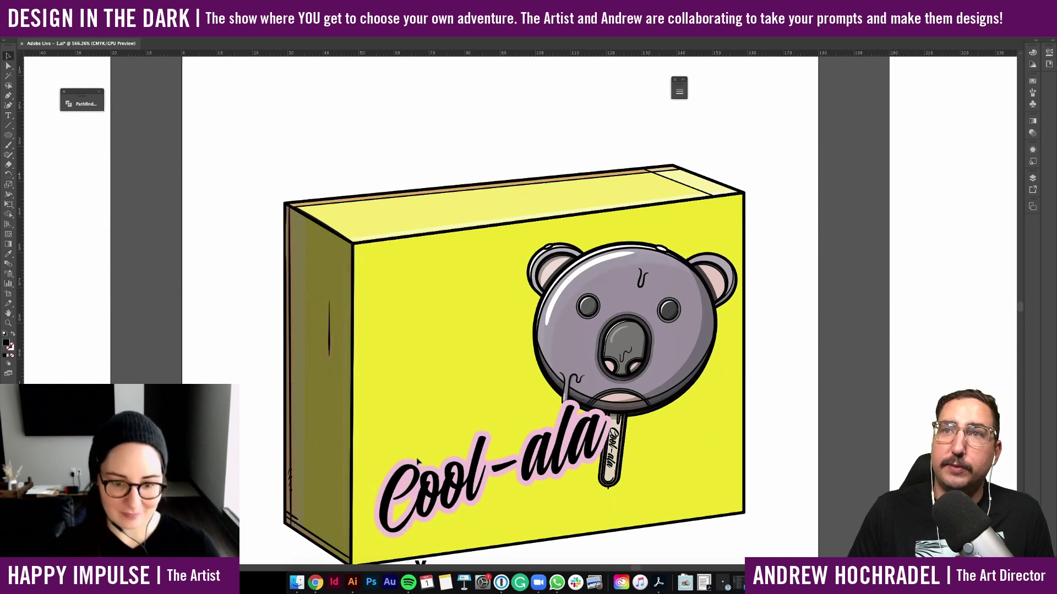
{"action": "left_click", "coordinate": [416, 494]}
{"action": "key", "text": "Delete"}
{"action": "key", "text": "super+z"}
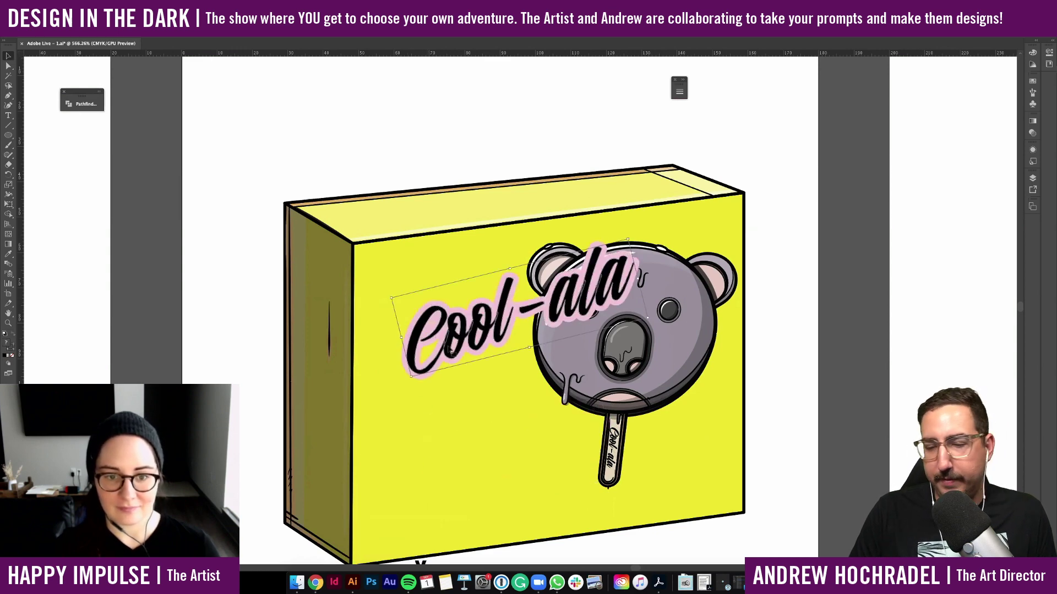
Move the Cool-ala lettering to the upper left of the box's front face and rotate it slightly clockwise to follow the top edge
{"action": "left_click_drag", "start_coordinate": [443, 322], "coordinate": [400, 296]}
{"action": "left_click_drag", "start_coordinate": [592, 215], "coordinate": [614, 230]}
Move the koala popsicle down into the lower right area of the front face and tilt it slightly clockwise
{"action": "left_click_drag", "start_coordinate": [697, 470], "coordinate": [543, 347]}
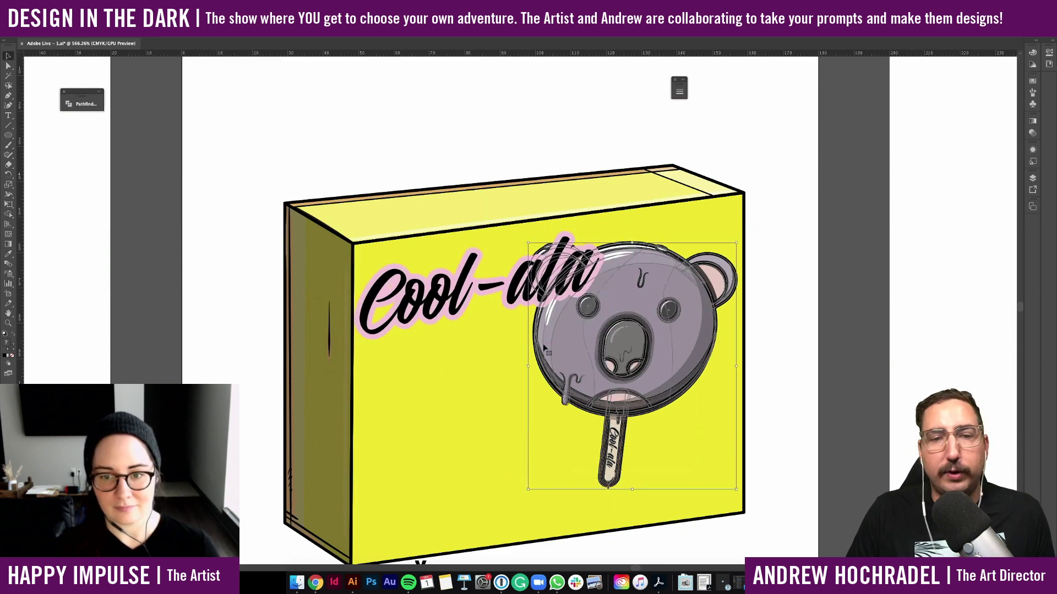
{"action": "mouse_move", "coordinate": [652, 331]}
{"action": "left_mouse_down"}
{"action": "mouse_move", "coordinate": [658, 356]}
{"action": "mouse_move", "coordinate": [667, 345]}
{"action": "left_mouse_up"}
{"action": "left_click_drag", "start_coordinate": [740, 270], "coordinate": [753, 281]}
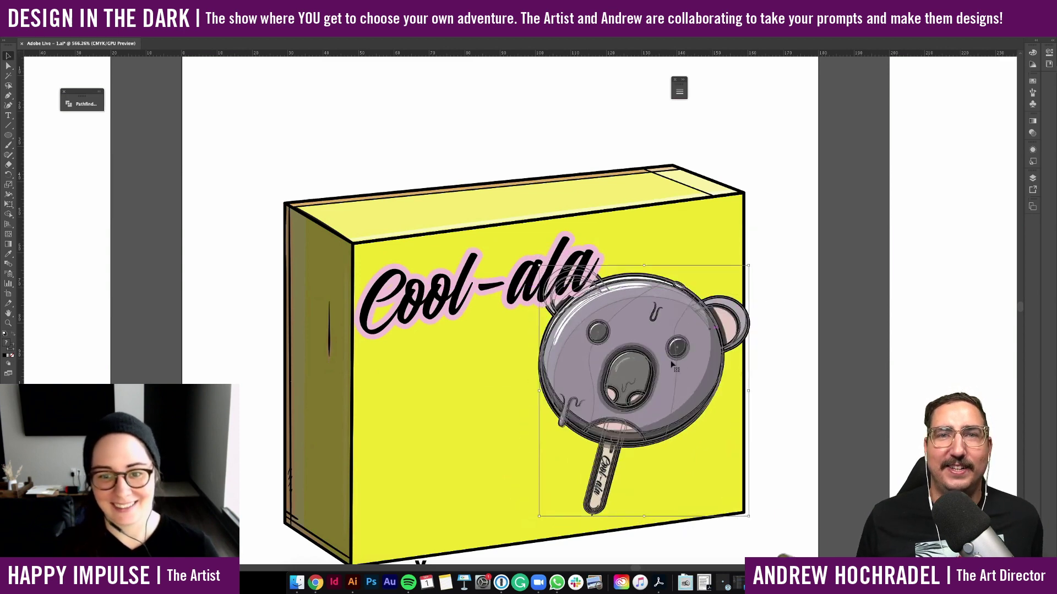
{"action": "left_click_drag", "start_coordinate": [671, 361], "coordinate": [634, 368]}
Cut the koala popsicle, paste it in front of the Cool-ala lettering, and scale it down within the front face's lower right area
{"action": "key", "text": "super+x"}
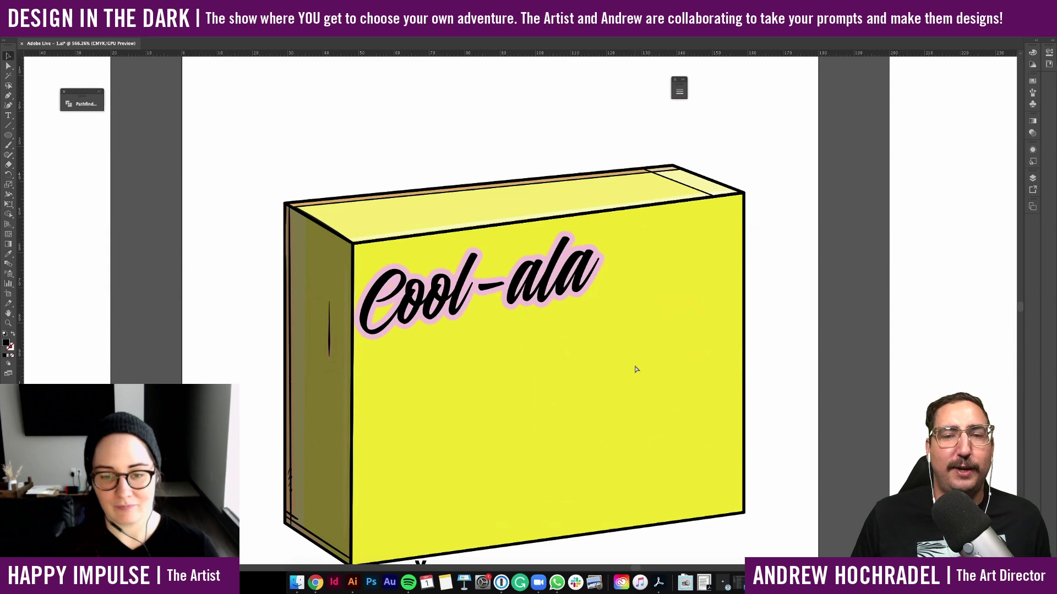
{"action": "key", "text": "super+v"}
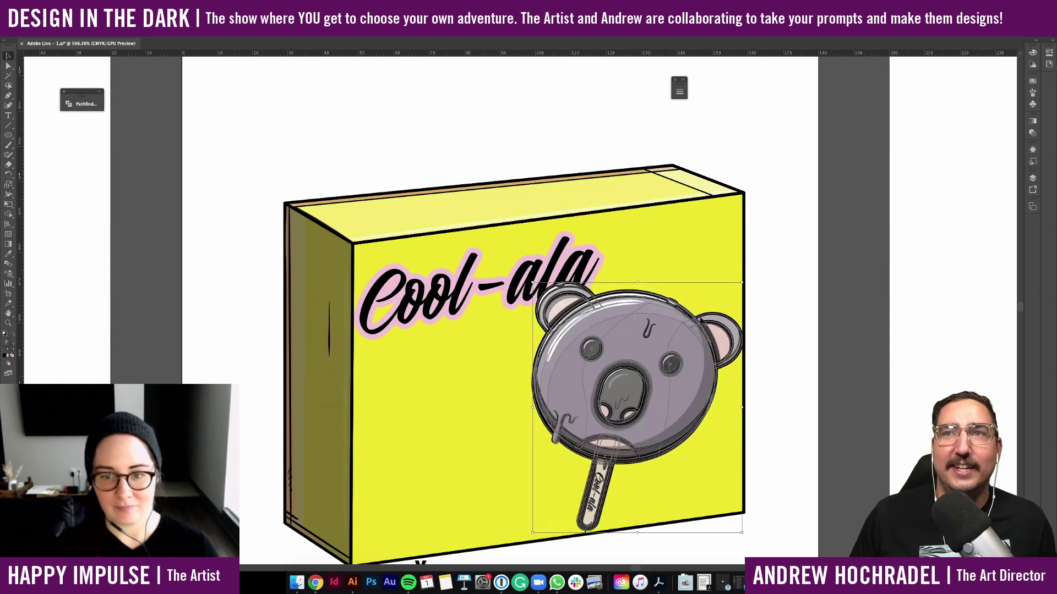
{"action": "left_click_drag", "start_coordinate": [744, 408], "coordinate": [720, 408]}
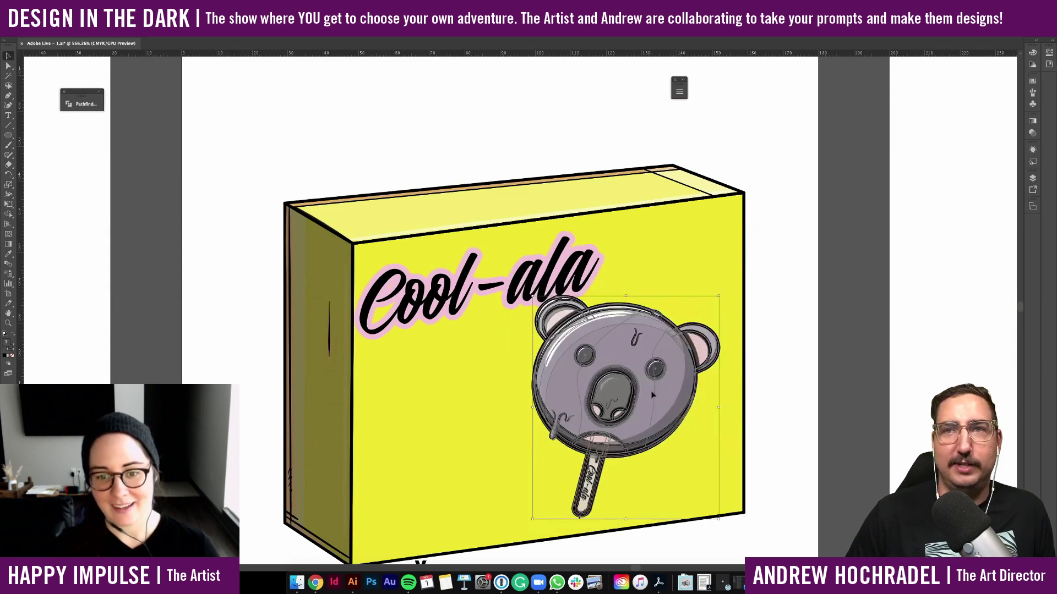
{"action": "left_click_drag", "start_coordinate": [652, 392], "coordinate": [663, 390]}
{"action": "left_click", "coordinate": [833, 367]}
{"action": "scroll", "coordinate": [834, 366], "scroll_direction": "down", "scroll_amount": 1}
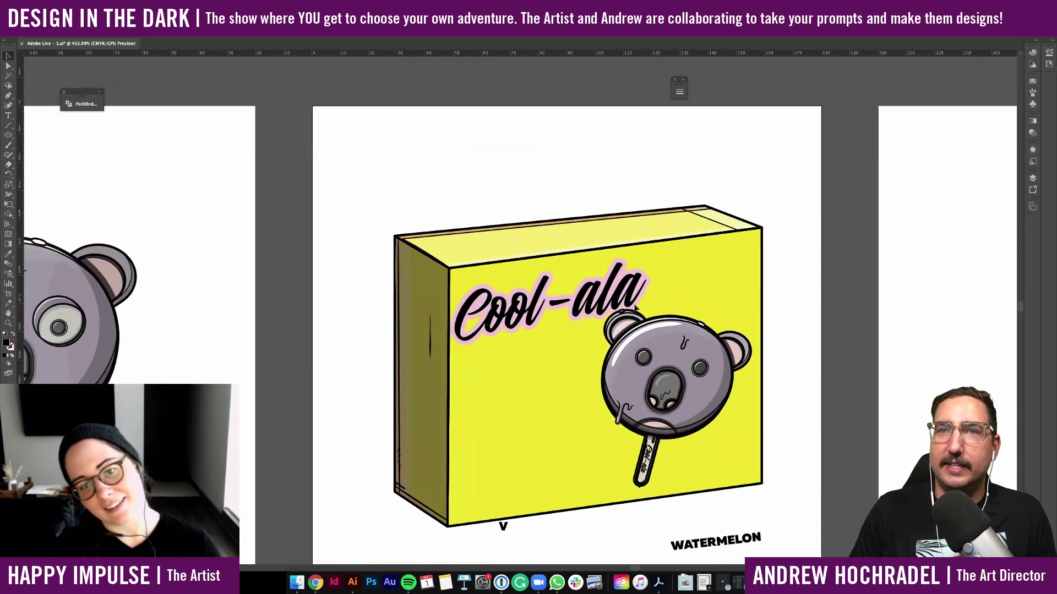
Enlarge the Cool-ala lettering and move it right so it sits behind the top of the koala's head
{"action": "left_click", "coordinate": [576, 307]}
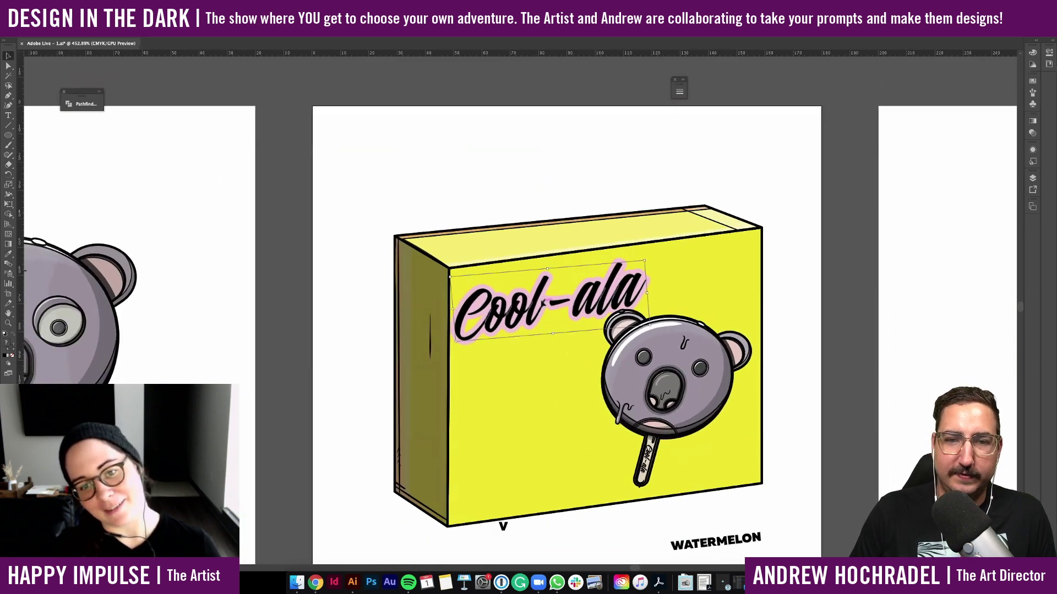
{"action": "left_click_drag", "start_coordinate": [584, 299], "coordinate": [690, 287]}
{"action": "left_click", "coordinate": [811, 281]}
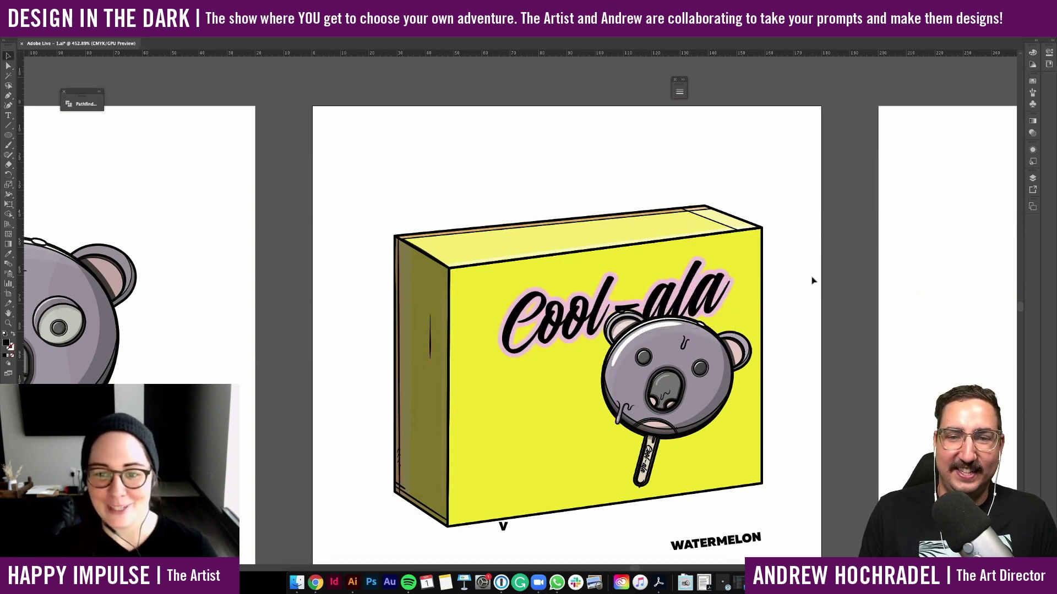
Copy the icon, sticker, badge and barcode graphics from the asset collection above the pink artboard
{"action": "scroll", "coordinate": [813, 280], "scroll_direction": "down", "scroll_amount": 3}
{"action": "scroll", "coordinate": [813, 281], "scroll_direction": "left", "scroll_amount": 5}
{"action": "scroll", "coordinate": [811, 281], "scroll_direction": "left", "scroll_amount": 10}
{"action": "scroll", "coordinate": [811, 281], "scroll_direction": "up", "scroll_amount": 3}
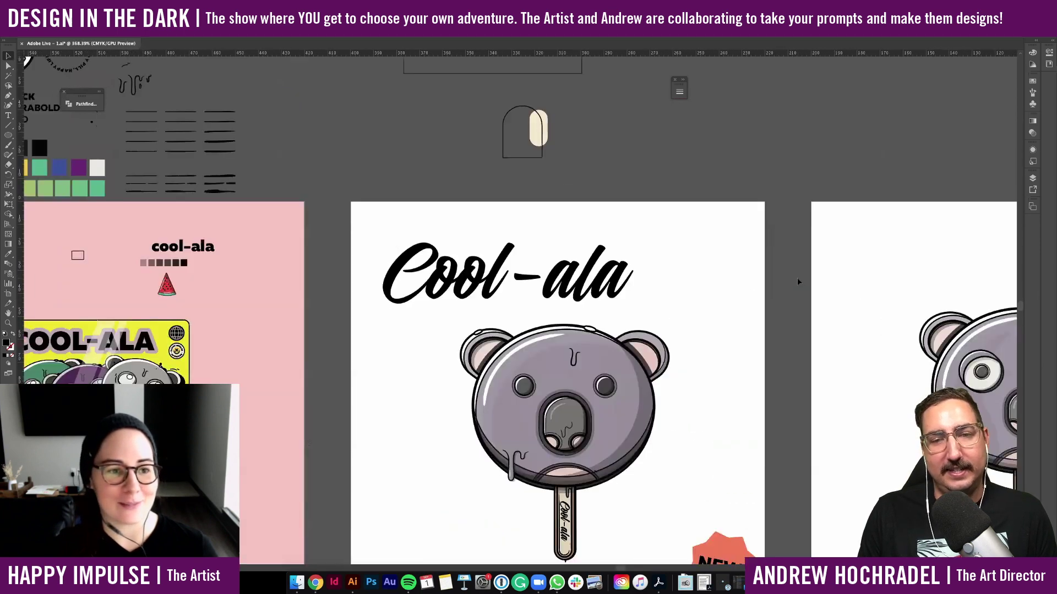
{"action": "scroll", "coordinate": [373, 140], "scroll_direction": "up", "scroll_amount": 4}
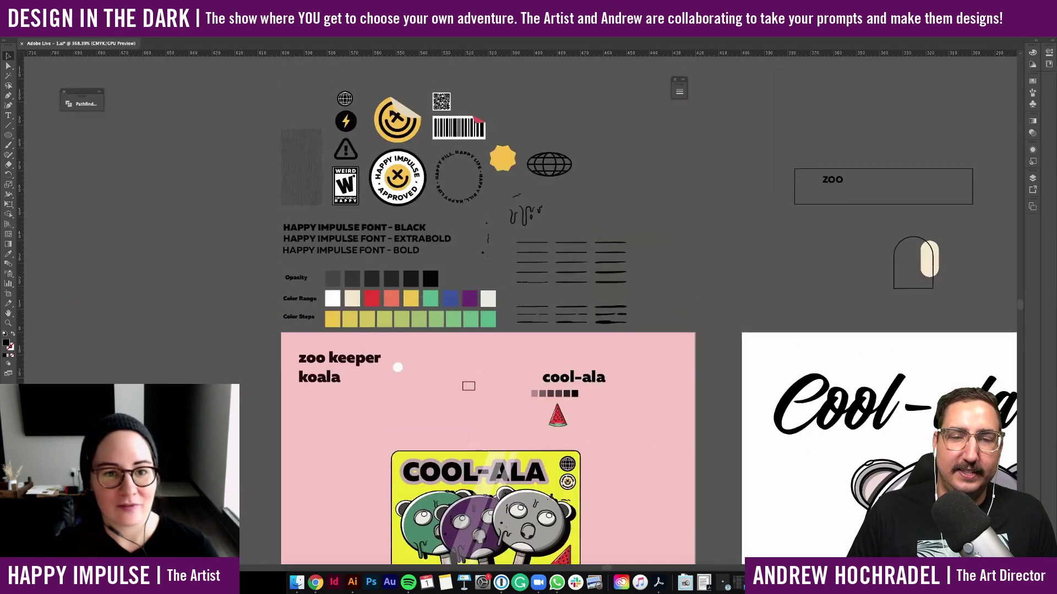
{"action": "left_click", "coordinate": [397, 117]}
{"action": "left_click", "coordinate": [360, 203], "text": "shift"}
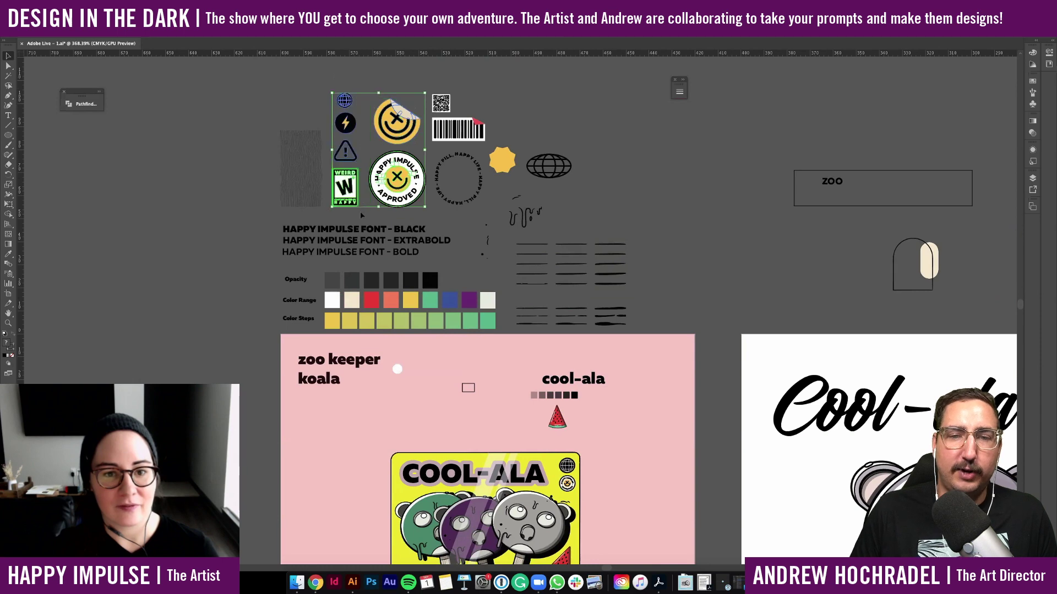
{"action": "left_click", "coordinate": [484, 125], "text": "shift"}
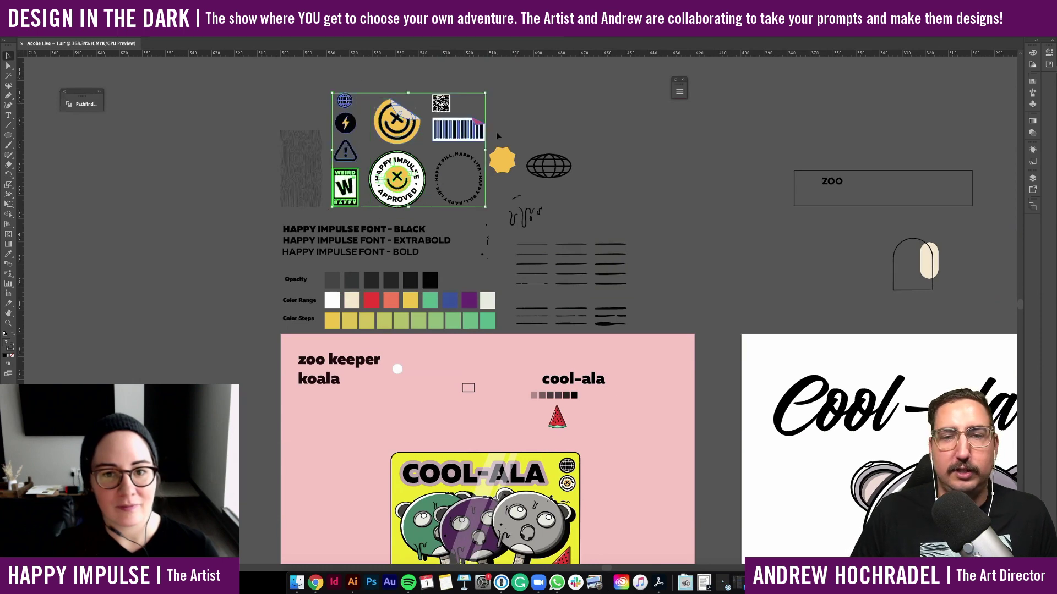
{"action": "left_click", "coordinate": [611, 147]}
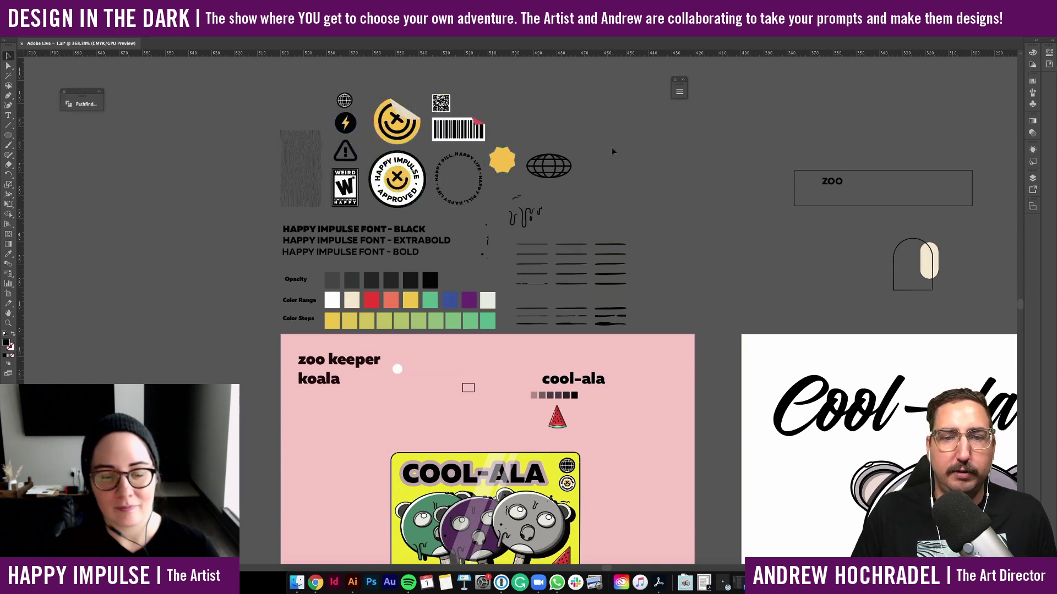
Paste the copied icon and badge graphics onto the box's artboard and place them above the upper left of the box
{"action": "scroll", "coordinate": [612, 147], "scroll_direction": "right", "scroll_amount": 8}
{"action": "scroll", "coordinate": [612, 148], "scroll_direction": "down", "scroll_amount": 1}
{"action": "scroll", "coordinate": [612, 147], "scroll_direction": "right", "scroll_amount": 20}
{"action": "scroll", "coordinate": [612, 147], "scroll_direction": "down", "scroll_amount": 5}
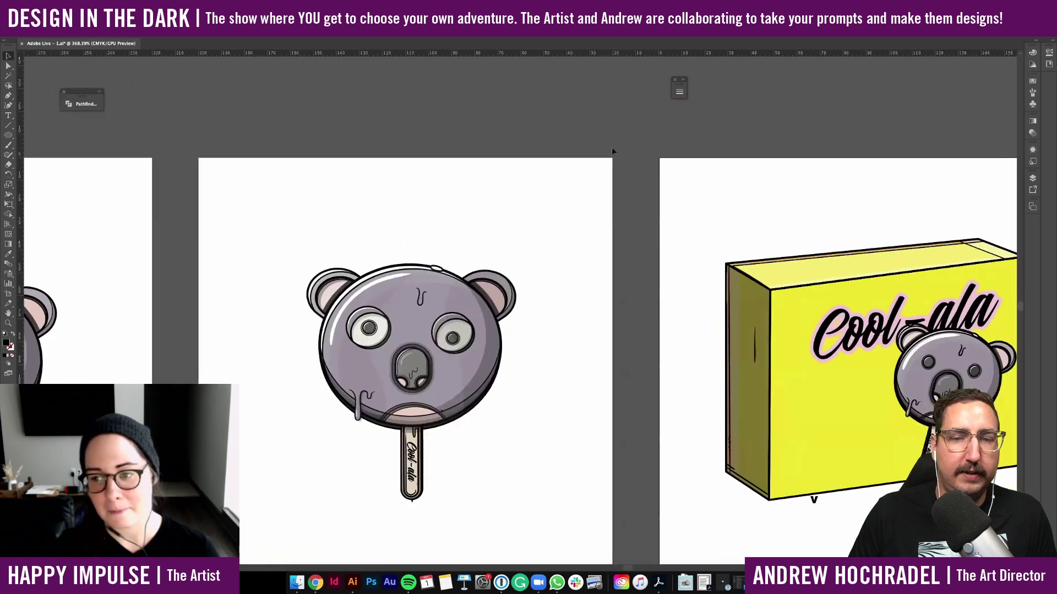
{"action": "scroll", "coordinate": [823, 236], "scroll_direction": "right", "scroll_amount": 3}
{"action": "scroll", "coordinate": [823, 236], "scroll_direction": "down", "scroll_amount": 1}
{"action": "scroll", "coordinate": [824, 236], "scroll_direction": "up", "scroll_amount": 3}
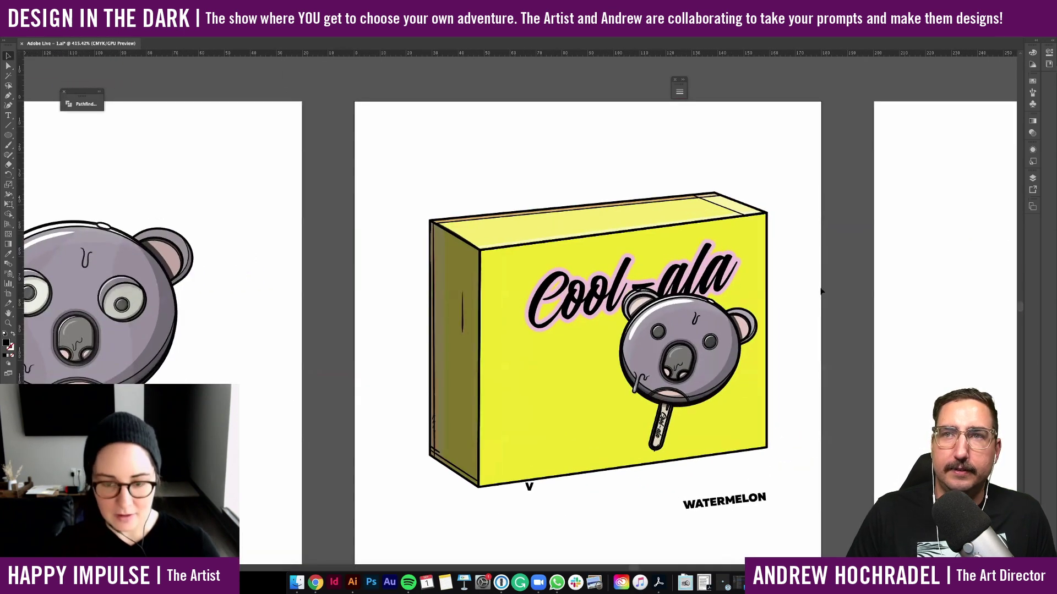
{"action": "key", "text": "super+v"}
{"action": "left_click_drag", "start_coordinate": [421, 326], "coordinate": [387, 167]}
Cut the Weird rating badge out of the pasted group, paste it separately, and place it in the front face's lower left corner
{"action": "double_click", "coordinate": [391, 188]}
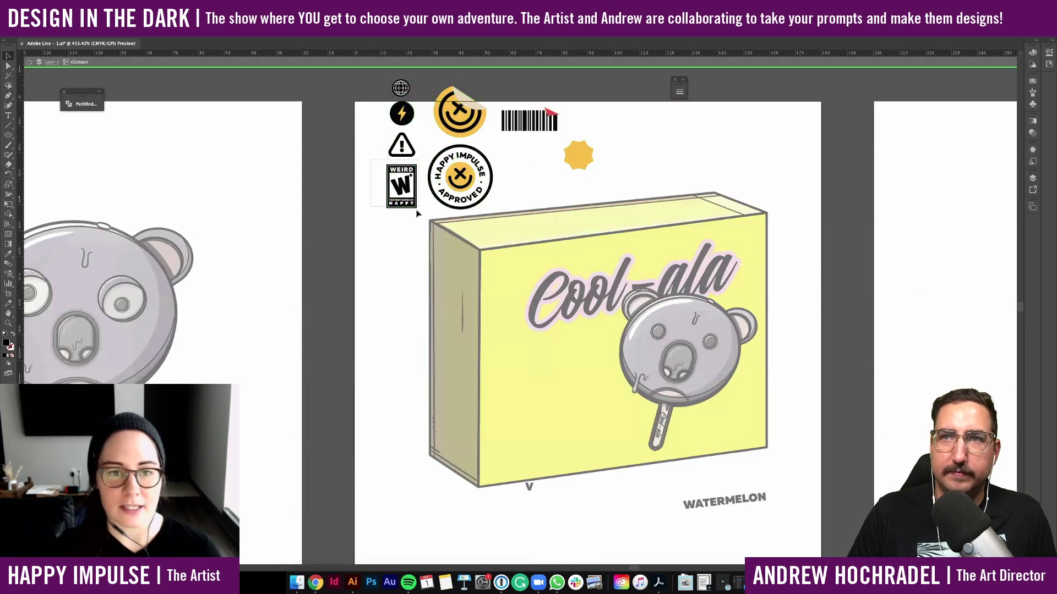
{"action": "key", "text": "Delete"}
{"action": "double_click", "coordinate": [387, 263]}
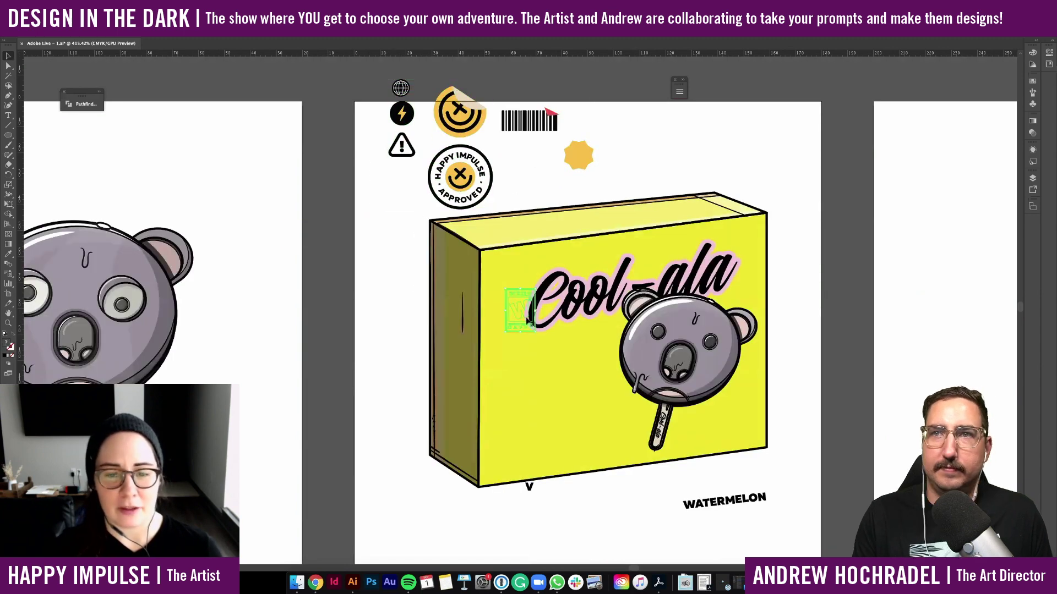
{"action": "key", "text": "ctrl+v"}
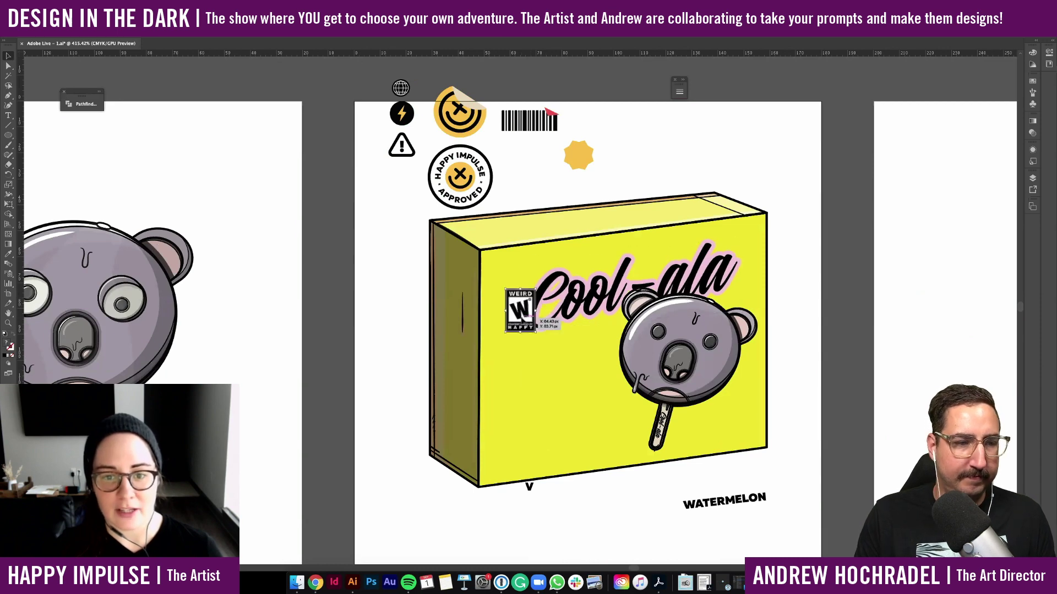
{"action": "left_click_drag", "start_coordinate": [506, 306], "coordinate": [508, 461]}
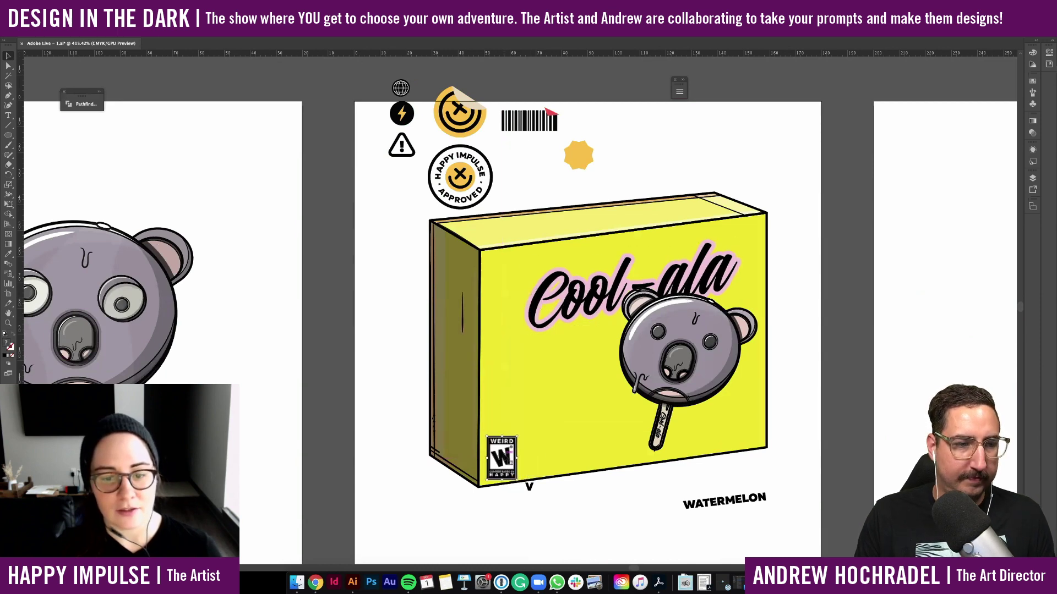
Try a perspective distortion on the Weird badge by raising its upper right corner
{"action": "scroll", "coordinate": [505, 455], "scroll_direction": "up", "scroll_amount": 6}
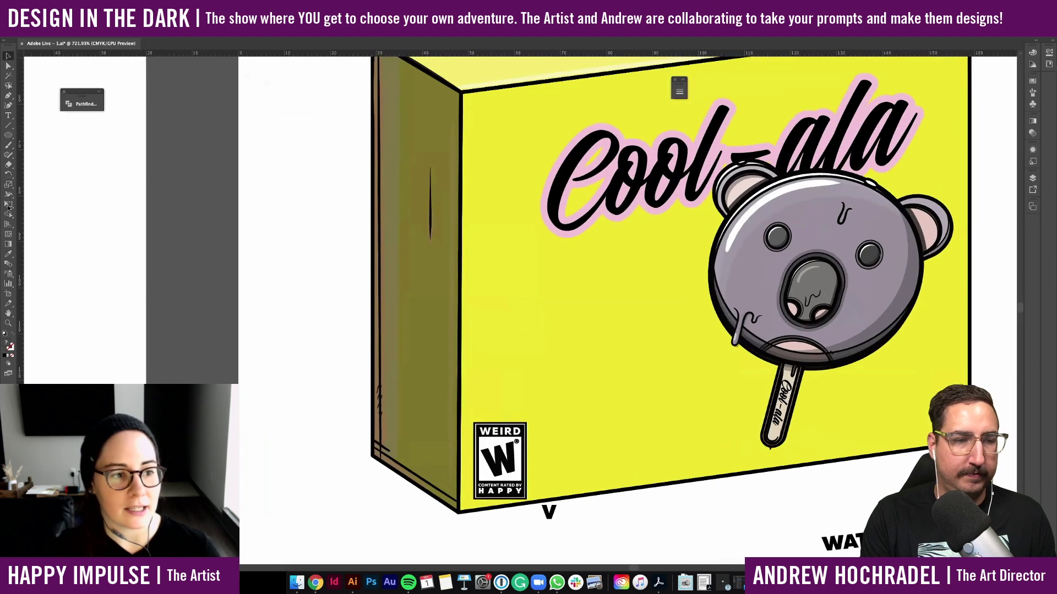
{"action": "scroll", "coordinate": [540, 510], "scroll_direction": "up", "scroll_amount": 4}
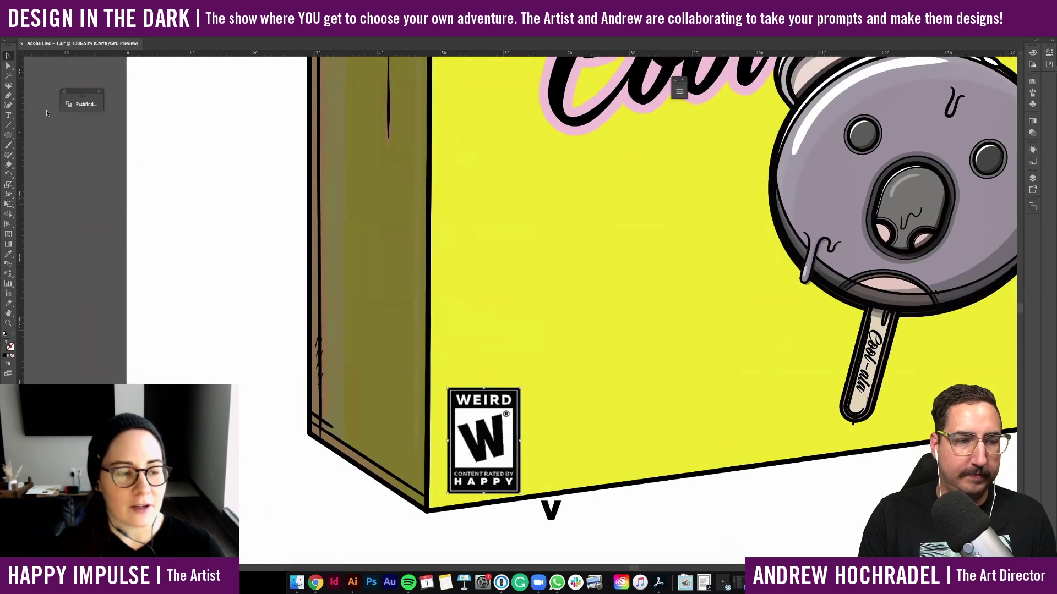
{"action": "key", "text": "e"}
{"action": "left_click", "coordinate": [48, 111]}
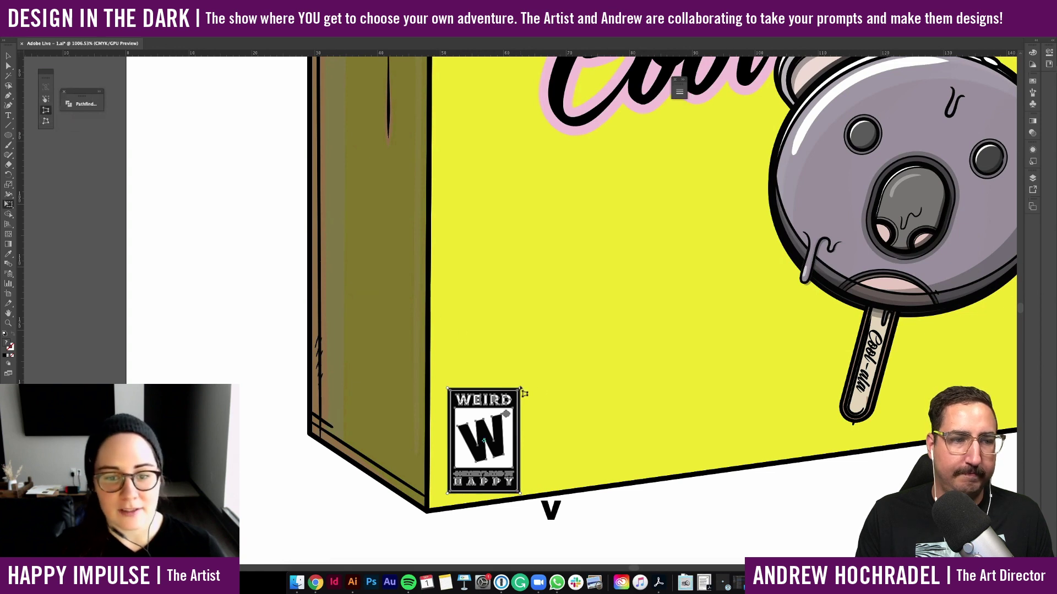
{"action": "left_click_drag", "start_coordinate": [520, 388], "coordinate": [521, 381]}
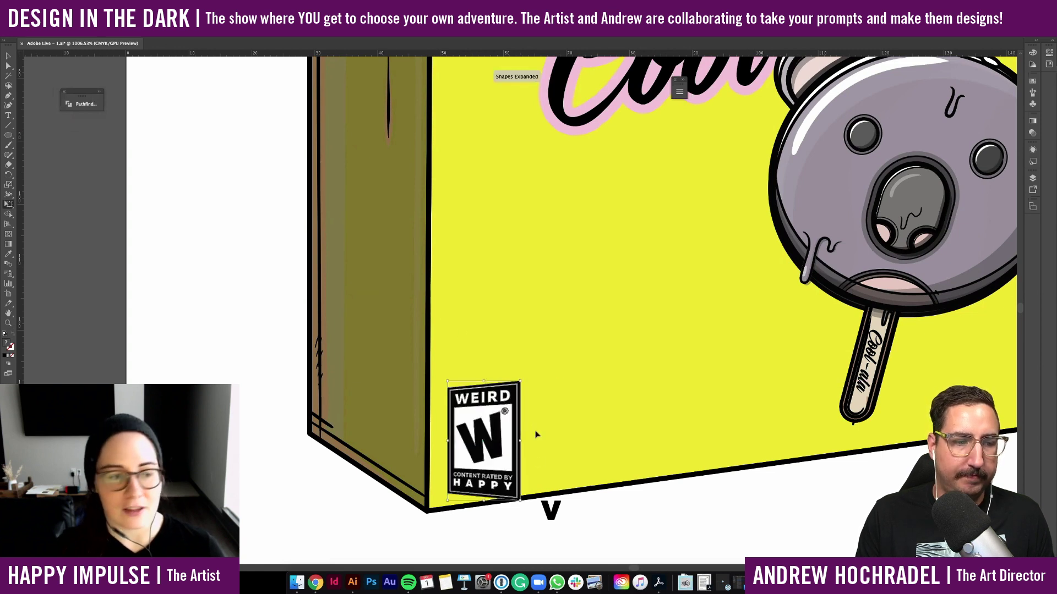
{"action": "key", "text": "super+z"}
Free-distort the Weird badge by raising both right corners so its edges follow the front face's perspective
{"action": "left_click", "coordinate": [49, 123]}
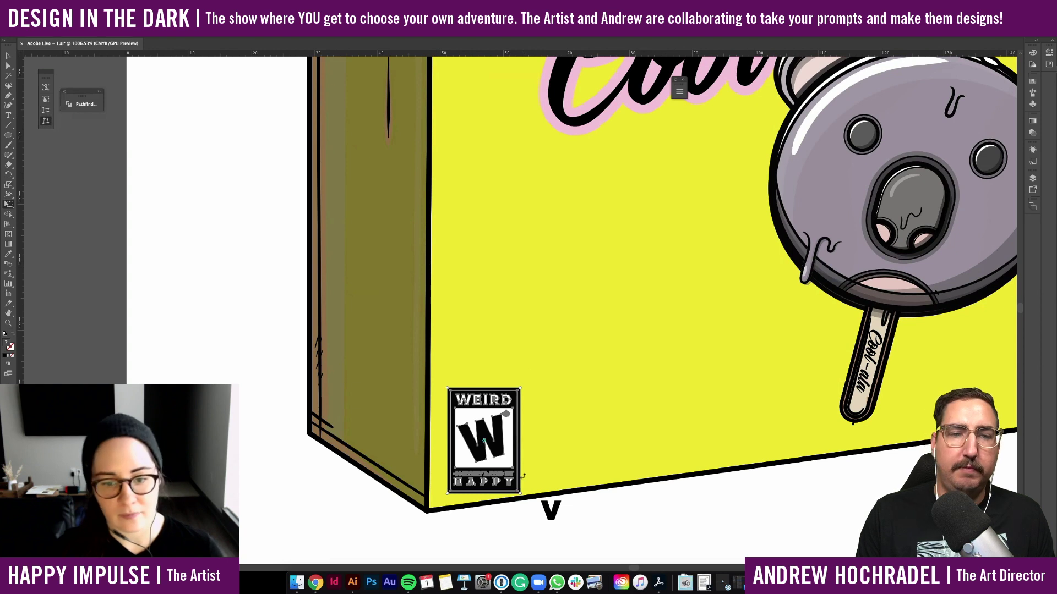
{"action": "left_click_drag", "start_coordinate": [522, 494], "coordinate": [521, 484]}
{"action": "left_click_drag", "start_coordinate": [520, 389], "coordinate": [520, 380]}
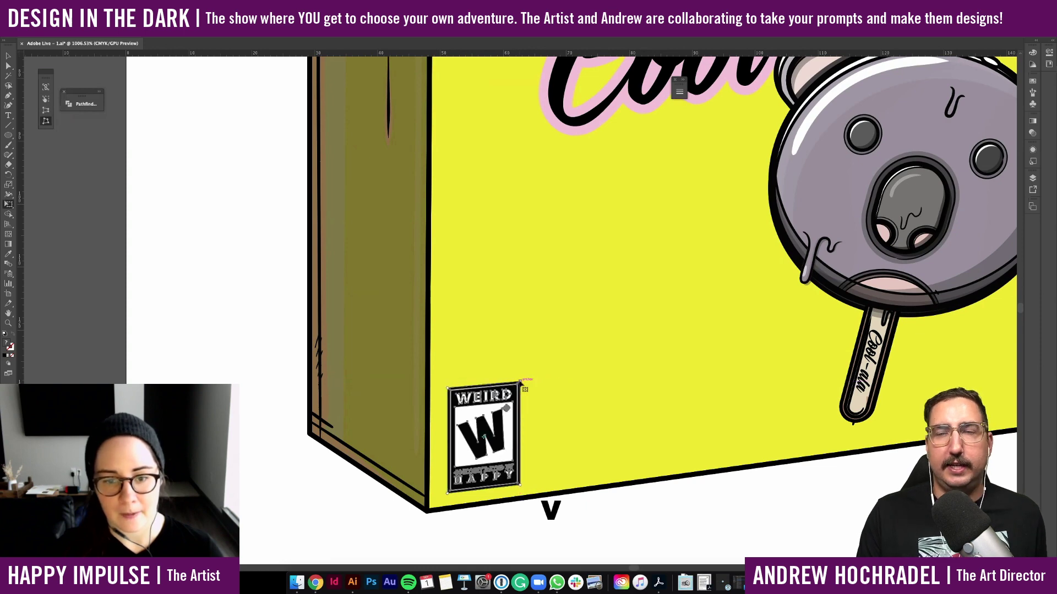
{"action": "key", "text": "v"}
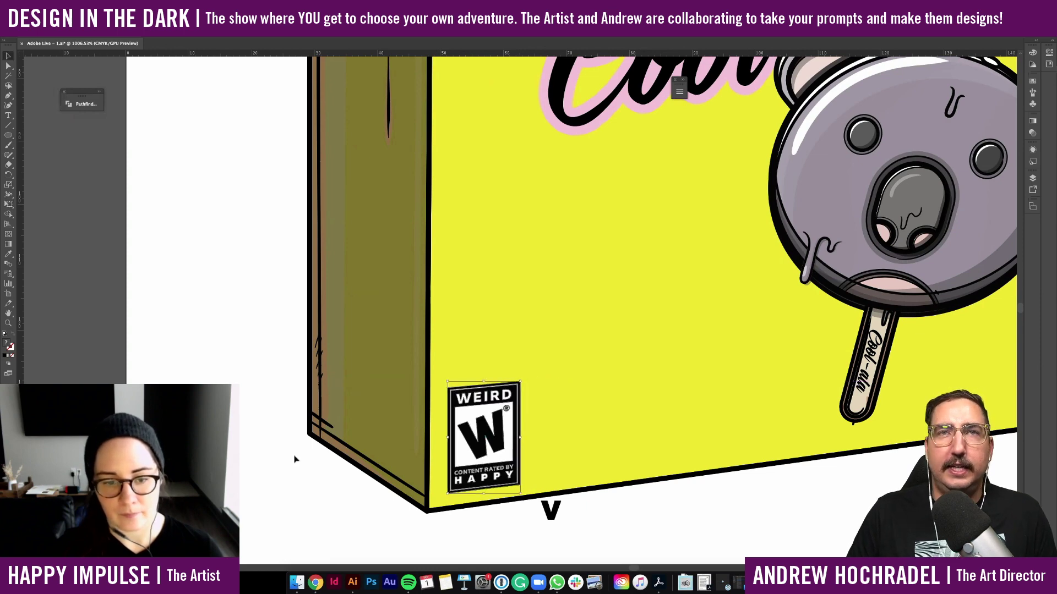
{"action": "left_click", "coordinate": [293, 513]}
Shift the Weird badge slightly right and up, away from the front face's lower left corner
{"action": "scroll", "coordinate": [293, 513], "scroll_direction": "down", "scroll_amount": 1}
{"action": "scroll", "coordinate": [293, 513], "scroll_direction": "down", "scroll_amount": 5}
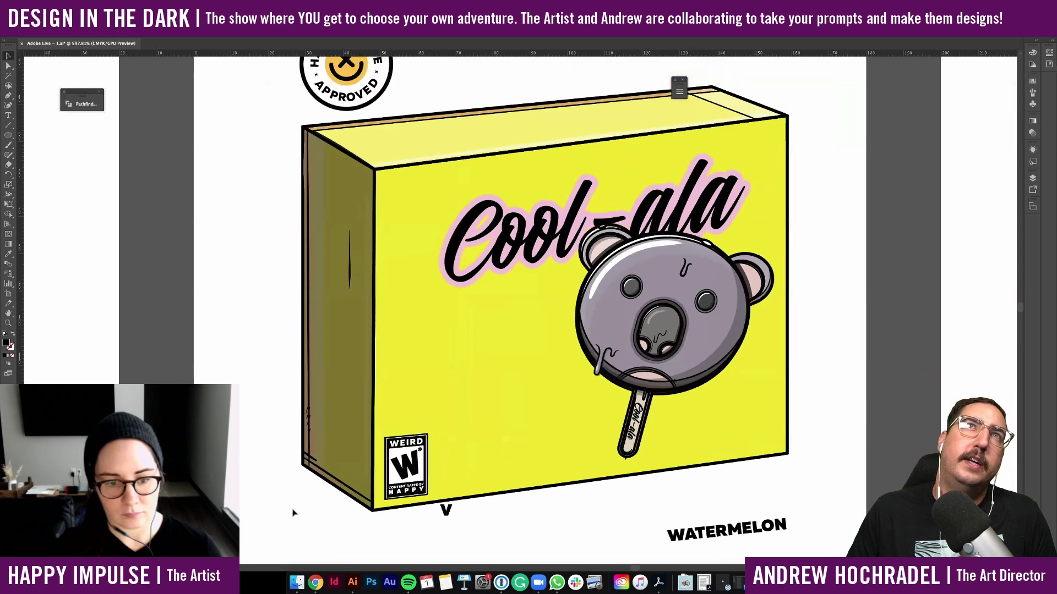
{"action": "scroll", "coordinate": [464, 414], "scroll_direction": "up", "scroll_amount": 5}
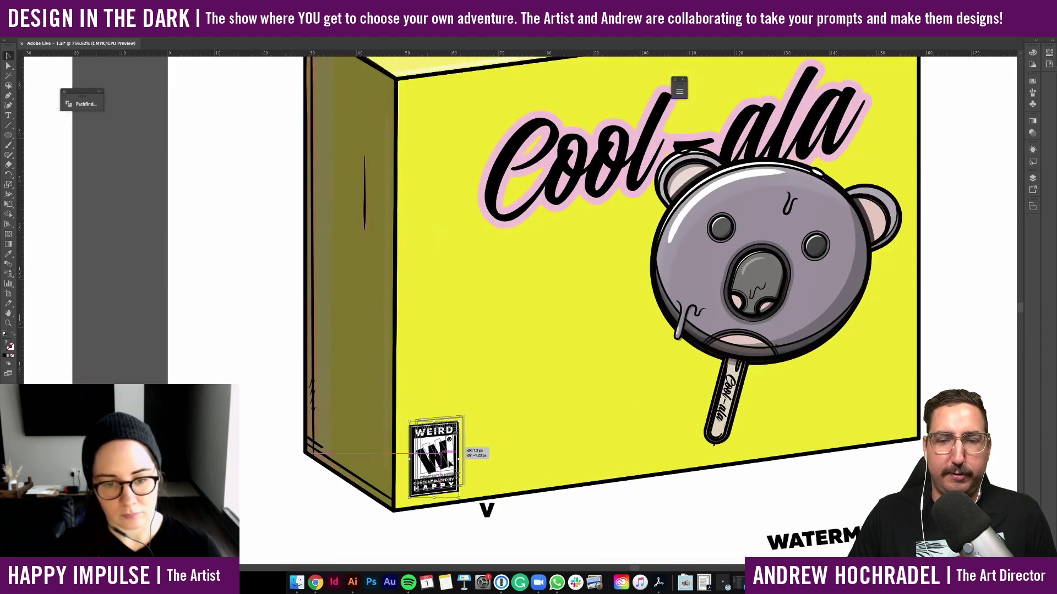
{"action": "left_click", "coordinate": [528, 517]}
{"action": "scroll", "coordinate": [529, 517], "scroll_direction": "down", "scroll_amount": 1}
{"action": "left_click", "coordinate": [447, 455]}
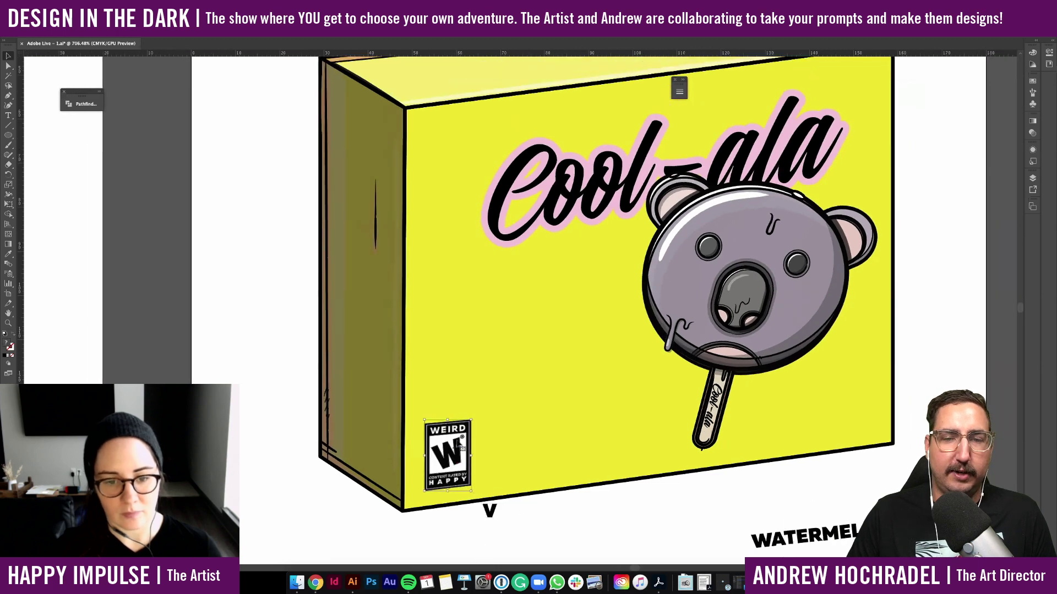
Free-distort the Weird badge's lower left corner slightly downward and nudge the badge into place near the front face's corner
{"action": "scroll", "coordinate": [447, 455], "scroll_direction": "up", "scroll_amount": 2}
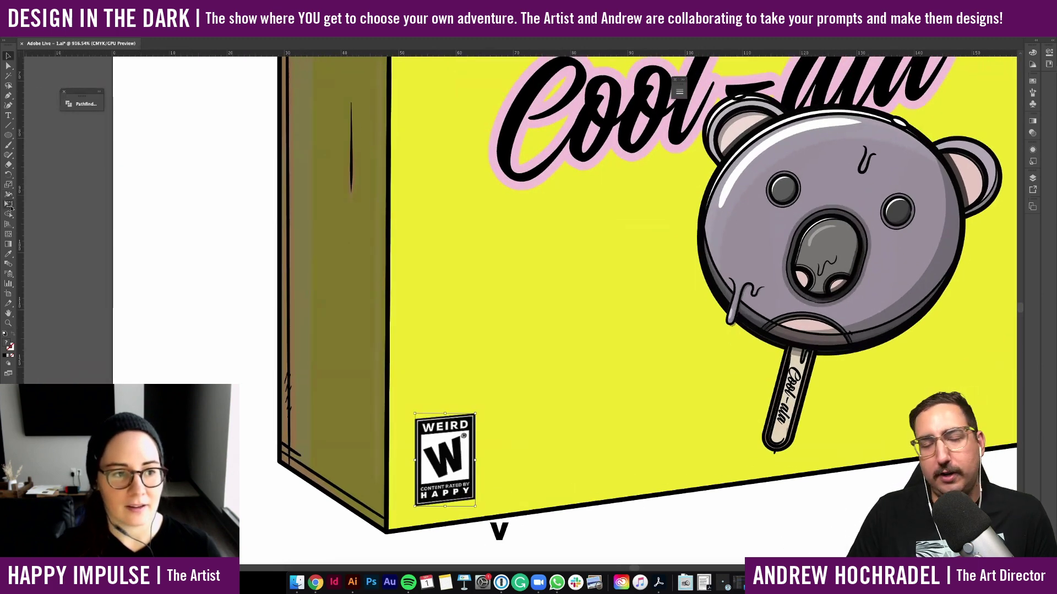
{"action": "left_click", "coordinate": [9, 205]}
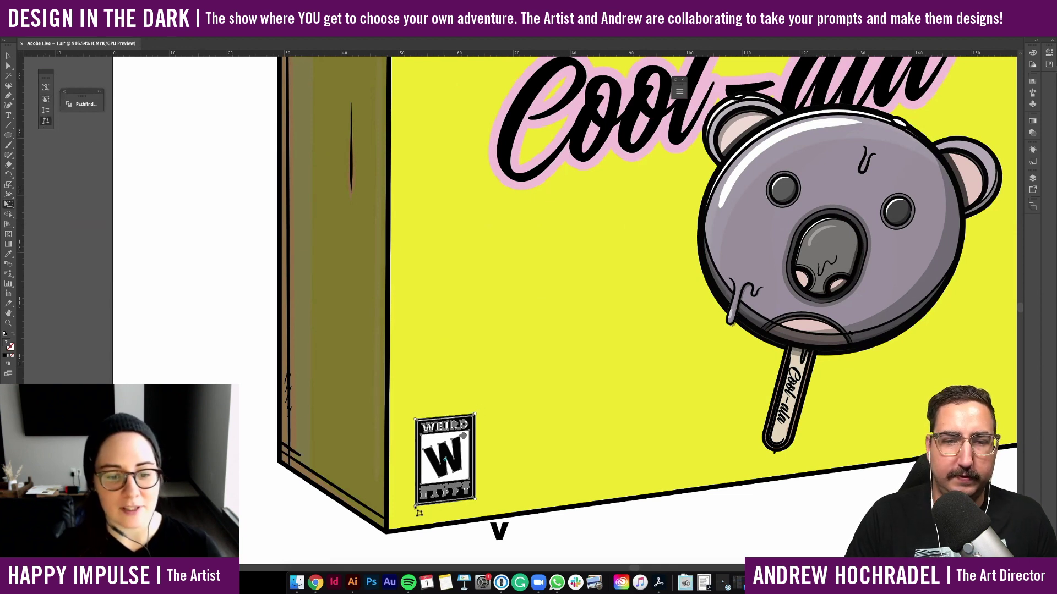
{"action": "key", "text": "v"}
{"action": "left_click", "coordinate": [284, 507]}
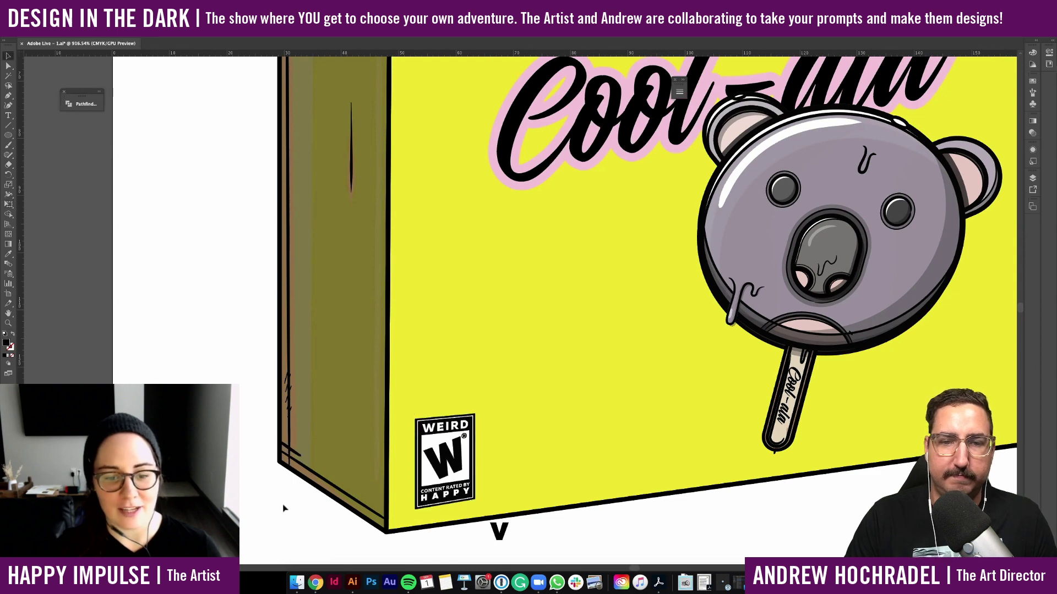
{"action": "scroll", "coordinate": [284, 509], "scroll_direction": "down", "scroll_amount": 2}
{"action": "left_click_drag", "start_coordinate": [428, 470], "coordinate": [431, 479]}
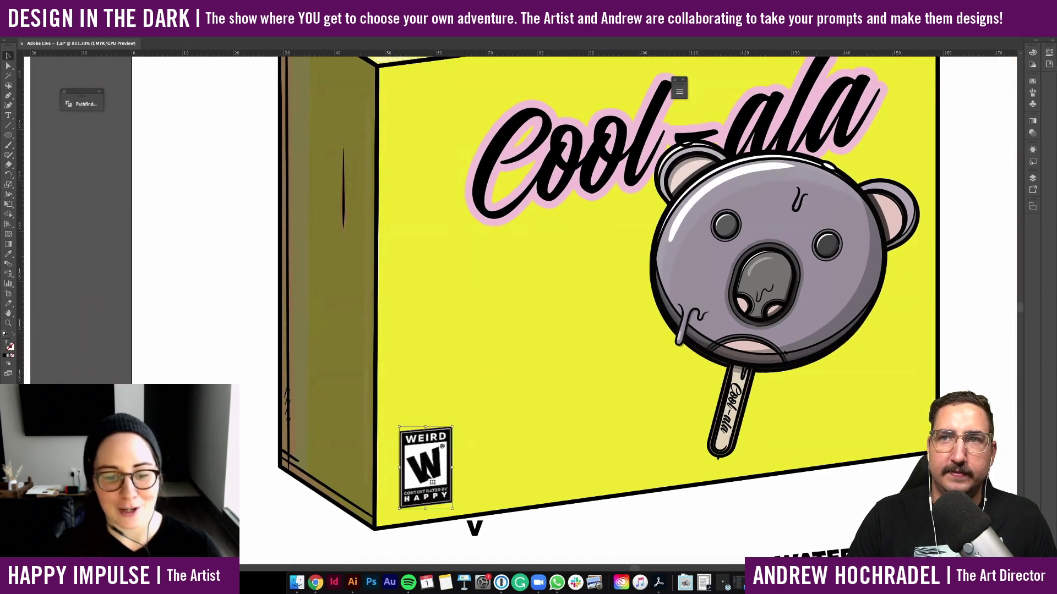
{"action": "left_click", "coordinate": [202, 205]}
Copy the round Happy Impulse Approved badge from inside its group among the graphics above the box
{"action": "scroll", "coordinate": [201, 216], "scroll_direction": "down", "scroll_amount": 3}
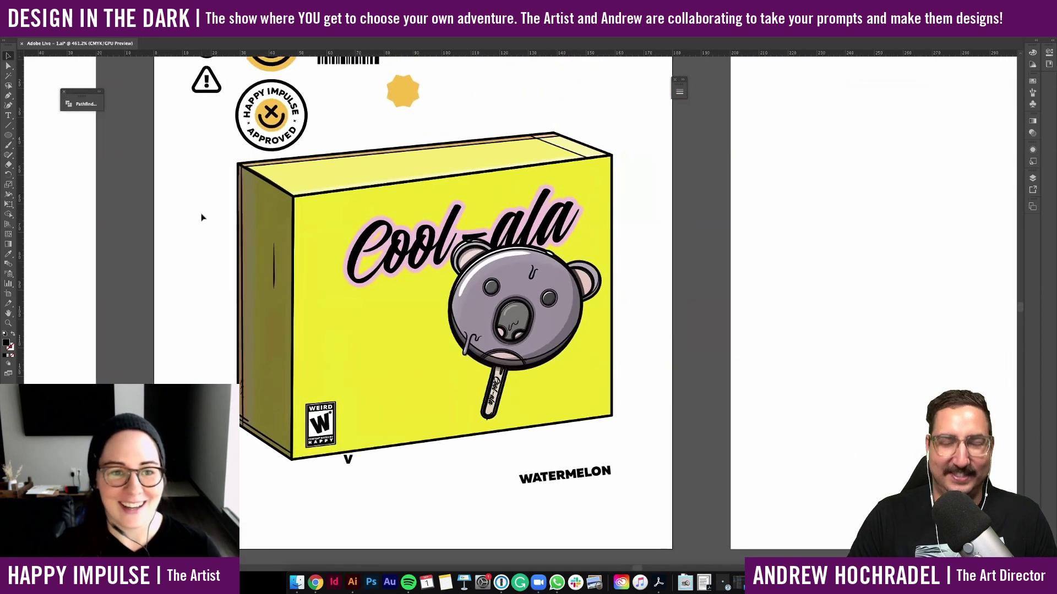
{"action": "scroll", "coordinate": [220, 181], "scroll_direction": "up", "scroll_amount": 2}
{"action": "left_click", "coordinate": [273, 145]}
{"action": "double_click", "coordinate": [274, 144]}
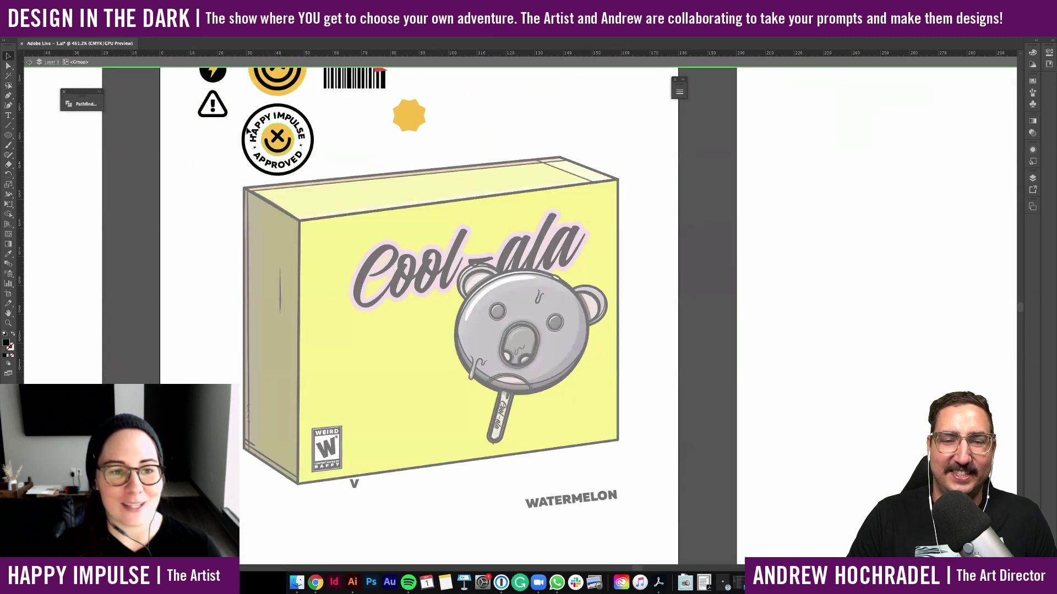
{"action": "left_click_drag", "start_coordinate": [240, 120], "coordinate": [309, 157]}
{"action": "key", "text": "super+c"}
{"action": "double_click", "coordinate": [331, 142]}
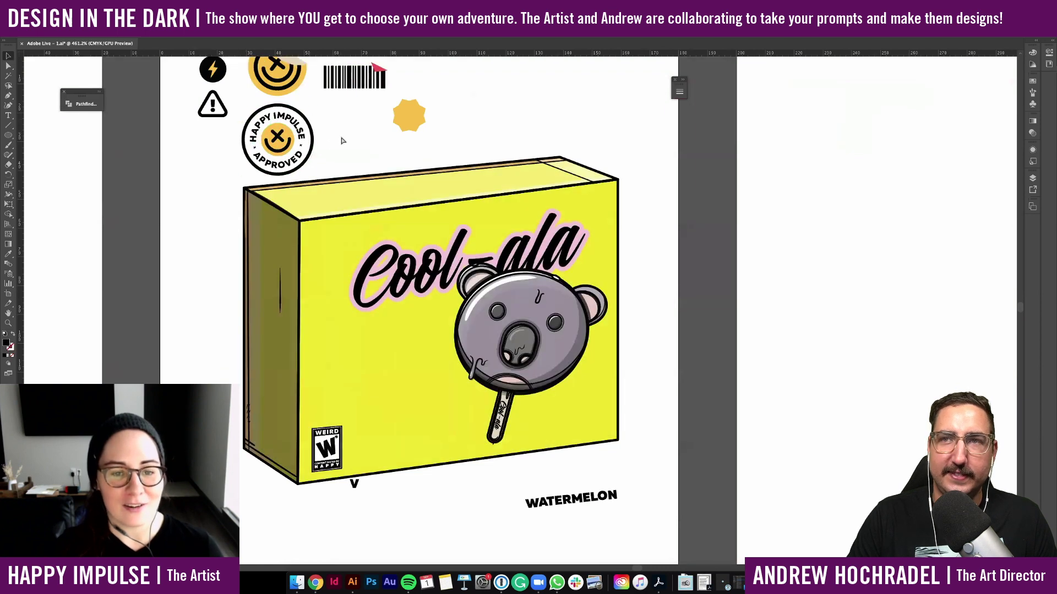
Try placing a pasted copy of the Happy Impulse Approved badge low on the front face, beside the Weird badge
{"action": "key", "text": "super+v"}
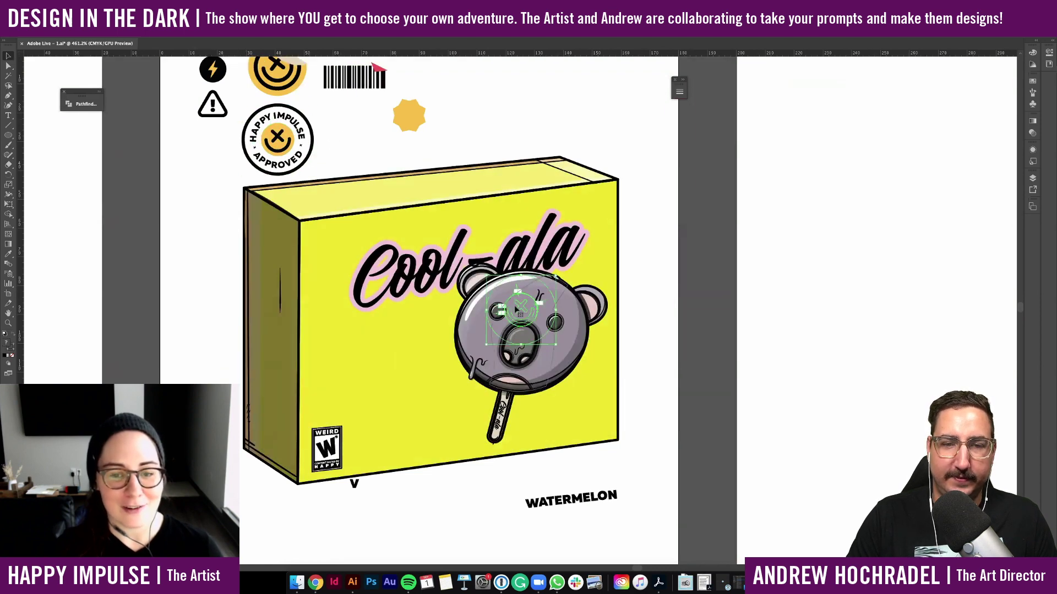
{"action": "left_click_drag", "start_coordinate": [521, 305], "coordinate": [388, 406]}
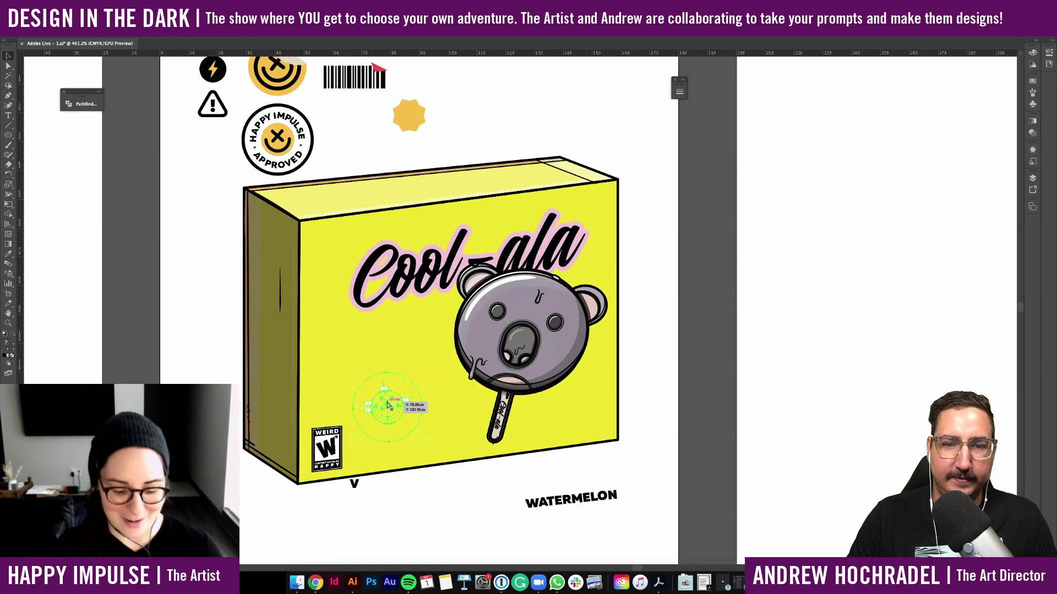
{"action": "key", "text": "Delete"}
{"action": "key", "text": "ctrl+v"}
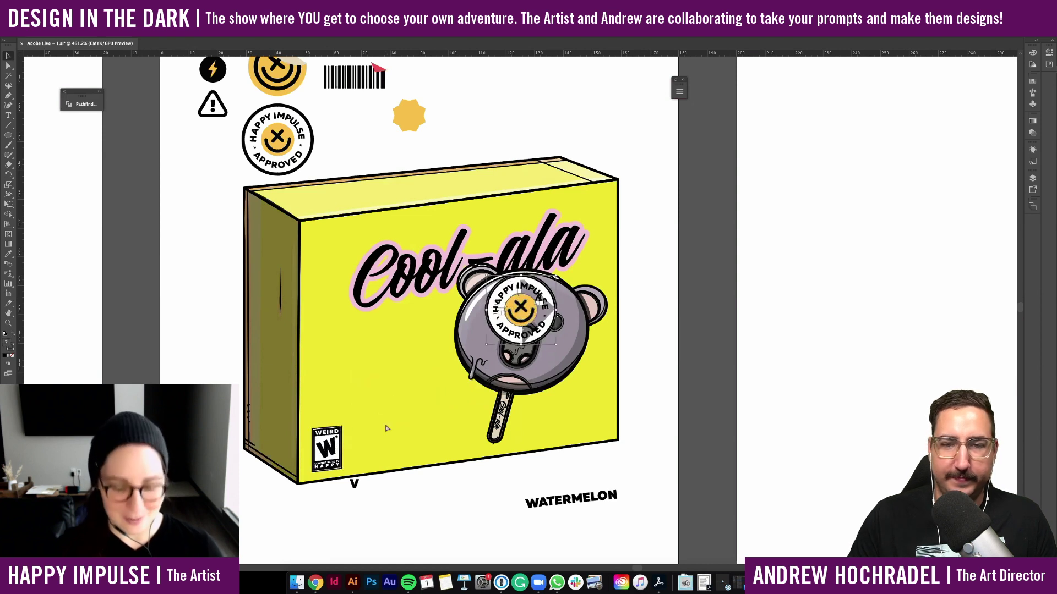
{"action": "left_click_drag", "start_coordinate": [521, 309], "coordinate": [405, 410]}
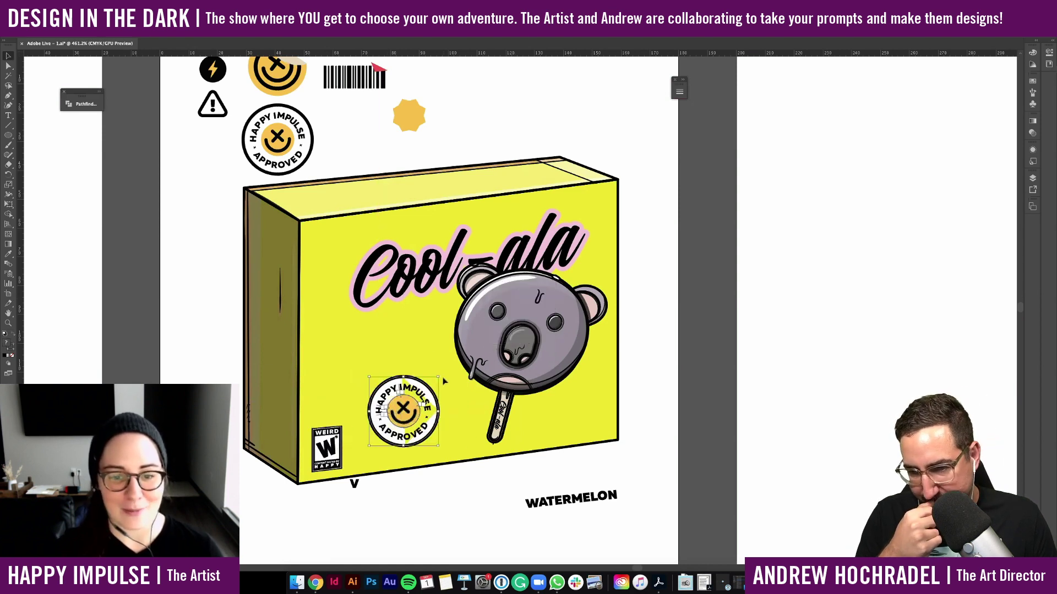
{"action": "key", "text": "ctrl+z"}
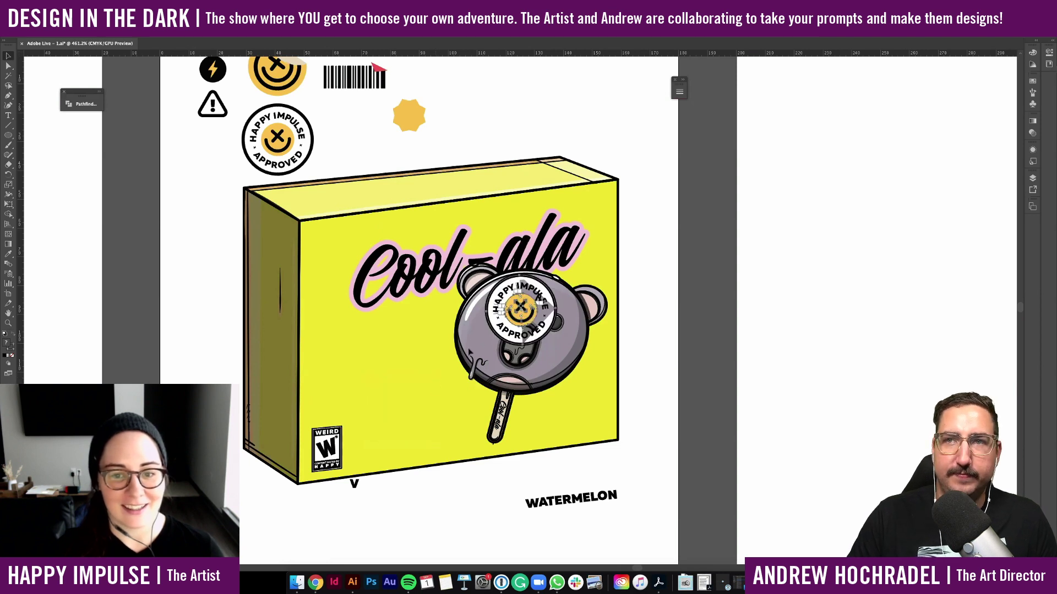
{"action": "key", "text": "ctrl+z"}
Paste a copy of the Happy Impulse Approved badge and place it just right of the original, above the box
{"action": "key", "text": "ctrl+v"}
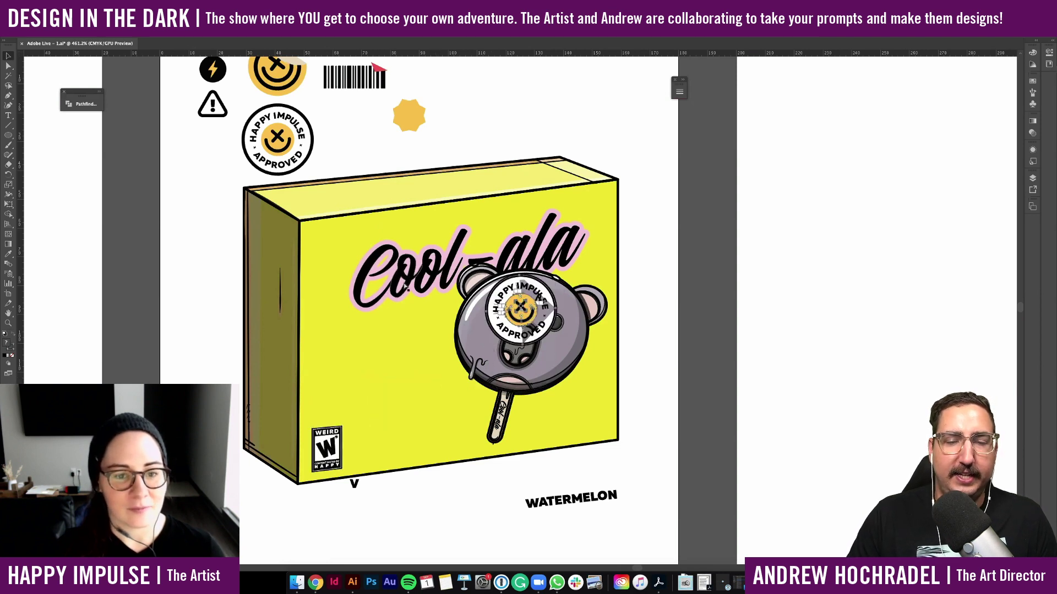
{"action": "left_click_drag", "start_coordinate": [505, 296], "coordinate": [340, 131]}
{"action": "double_click", "coordinate": [333, 112]}
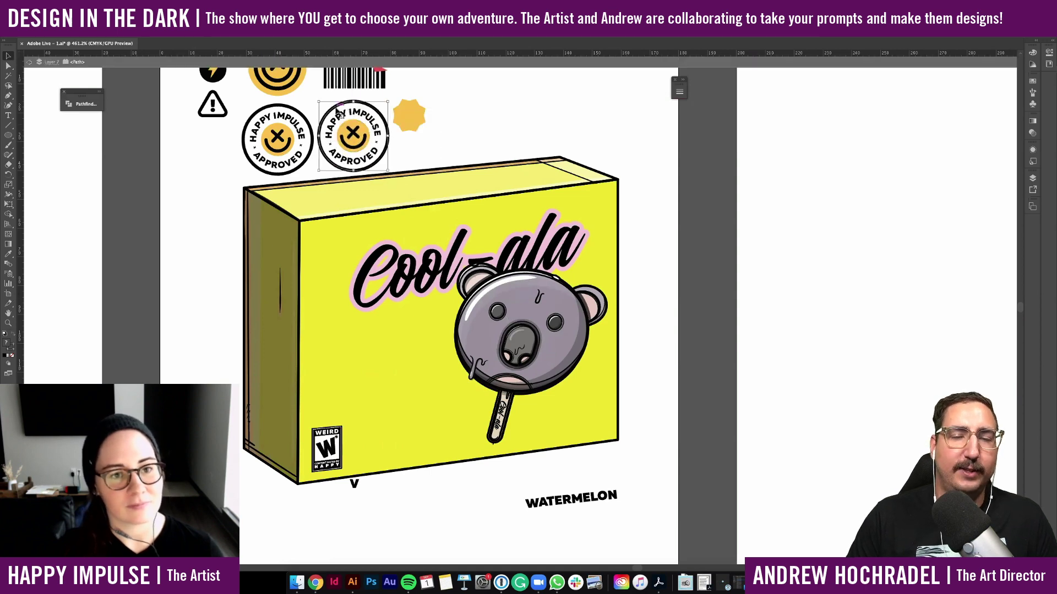
{"action": "key", "text": "Delete"}
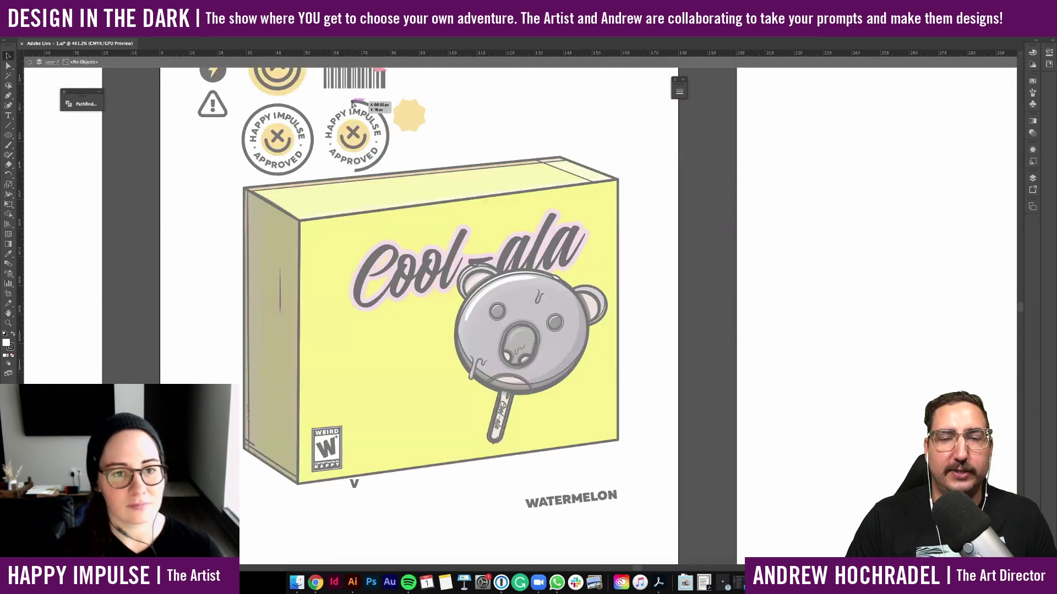
{"action": "key", "text": "Escape"}
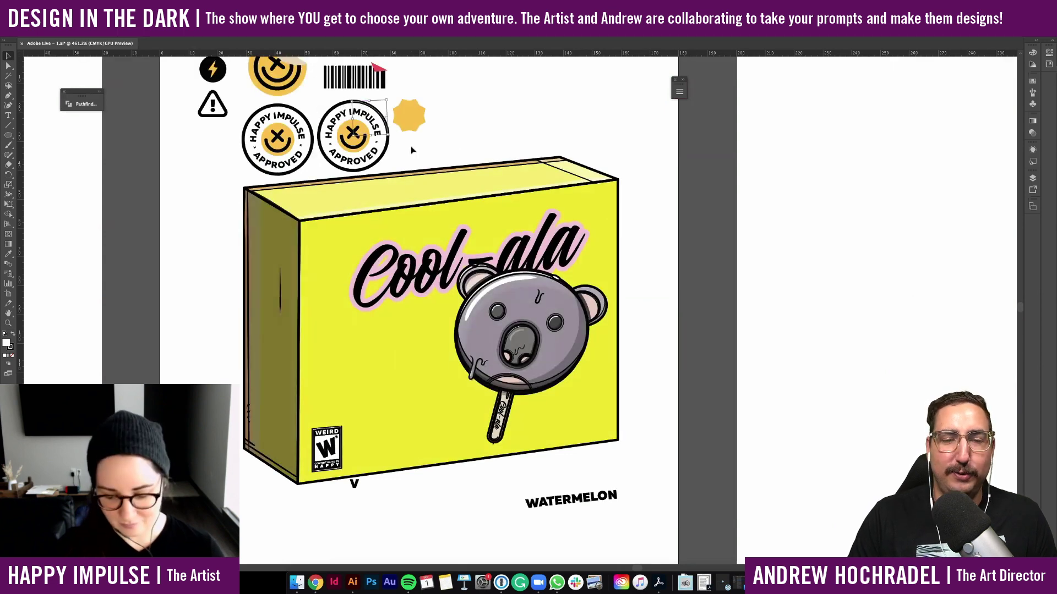
Try pasting a further Happy Impulse Approved badge and moving it into the blank area above the box, and undo it
{"action": "scroll", "coordinate": [411, 149], "scroll_direction": "up", "scroll_amount": 2}
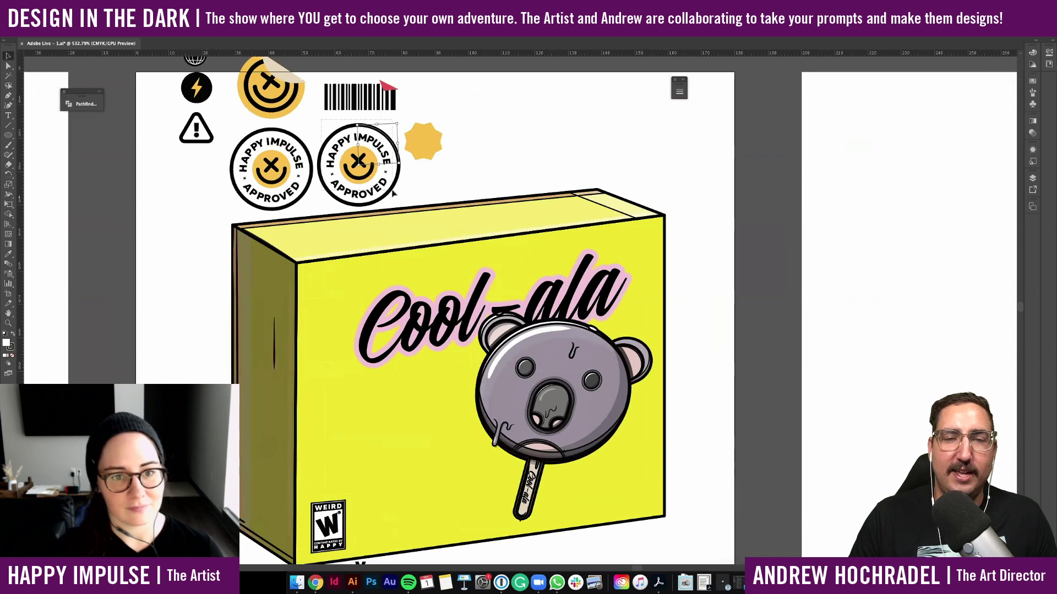
{"action": "scroll", "coordinate": [500, 161], "scroll_direction": "up", "scroll_amount": 2}
{"action": "key", "text": "ctrl+v"}
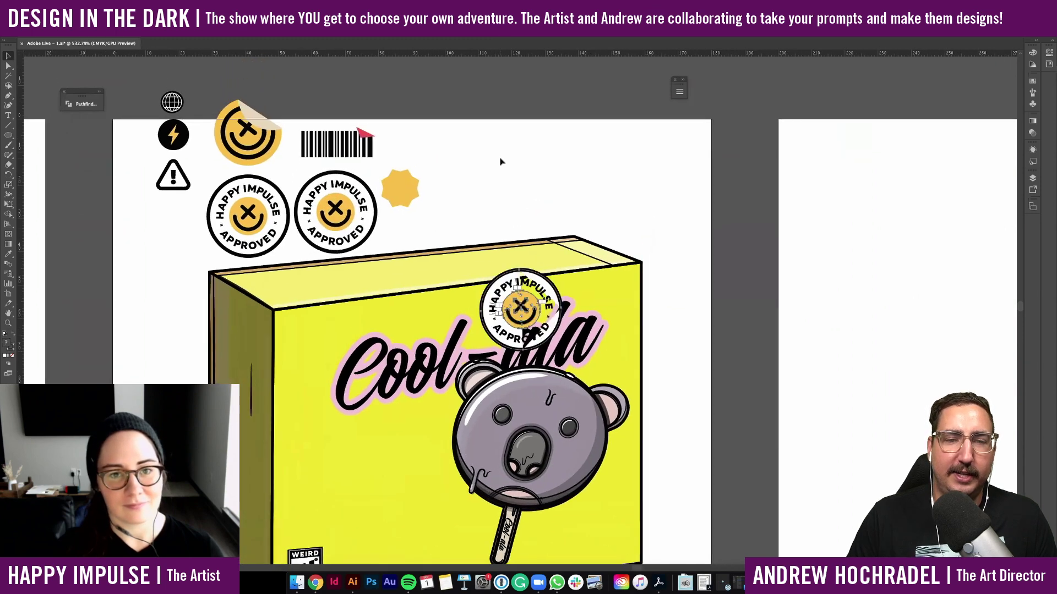
{"action": "left_click", "coordinate": [527, 190]}
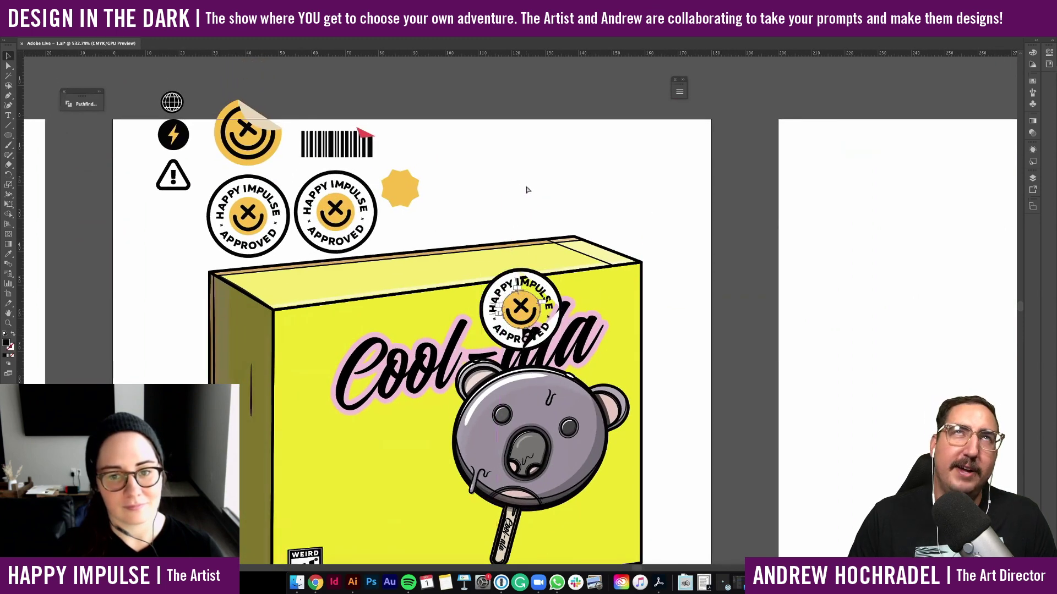
{"action": "left_click_drag", "start_coordinate": [524, 300], "coordinate": [528, 166]}
{"action": "key", "text": "super+z"}
{"action": "key", "text": "super+z"}
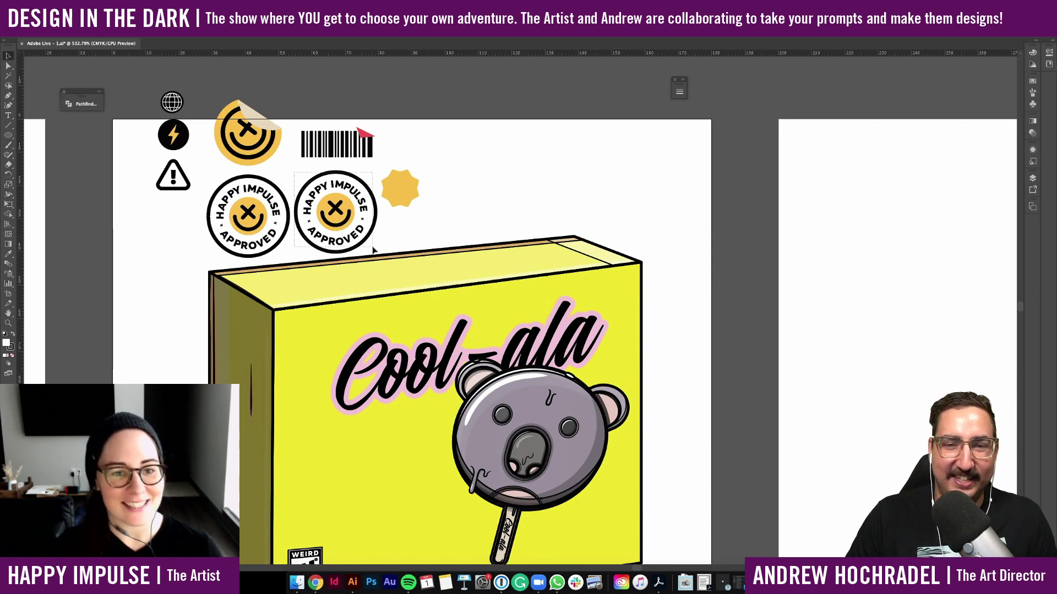
Try outlining the strokes of another pasted badge placed above the box and uniting its shapes
{"action": "key", "text": "super+v"}
{"action": "left_click_drag", "start_coordinate": [498, 307], "coordinate": [494, 177]}
{"action": "left_click", "coordinate": [101, 5]}
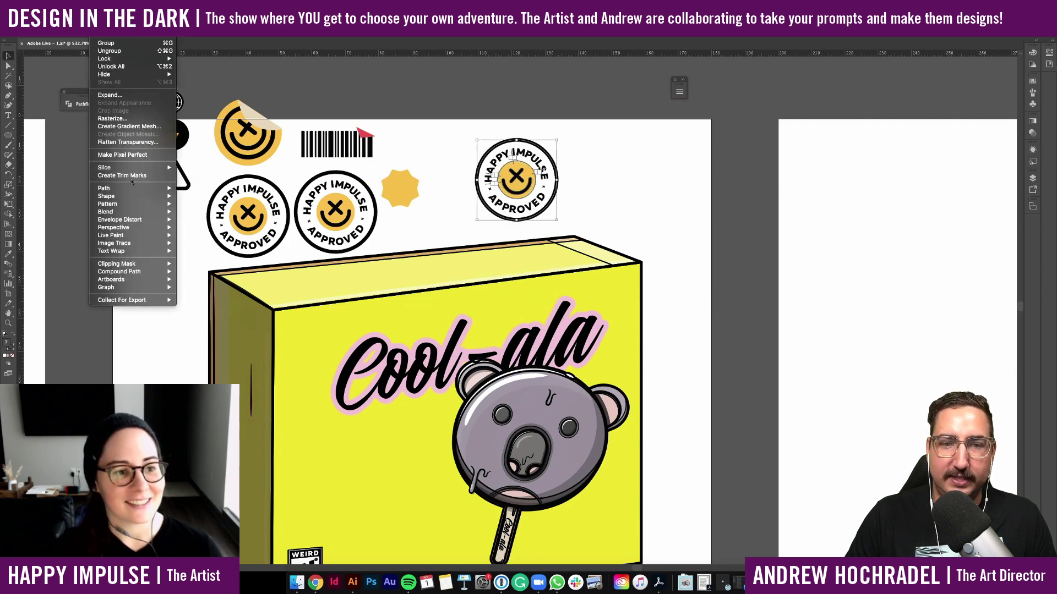
{"action": "left_click", "coordinate": [206, 212]}
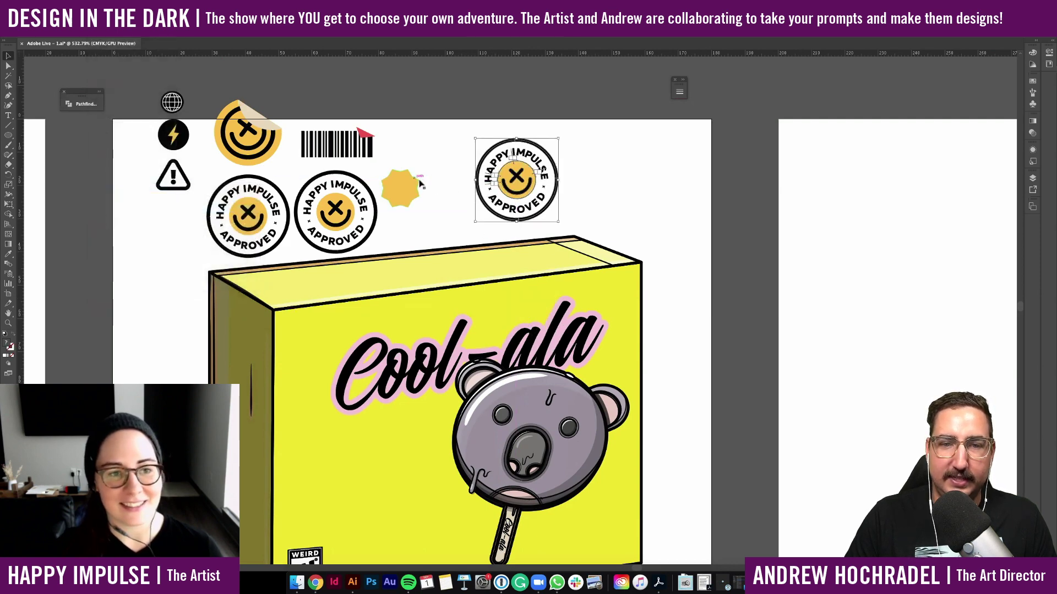
{"action": "left_click", "coordinate": [86, 104]}
{"action": "left_click", "coordinate": [112, 121]}
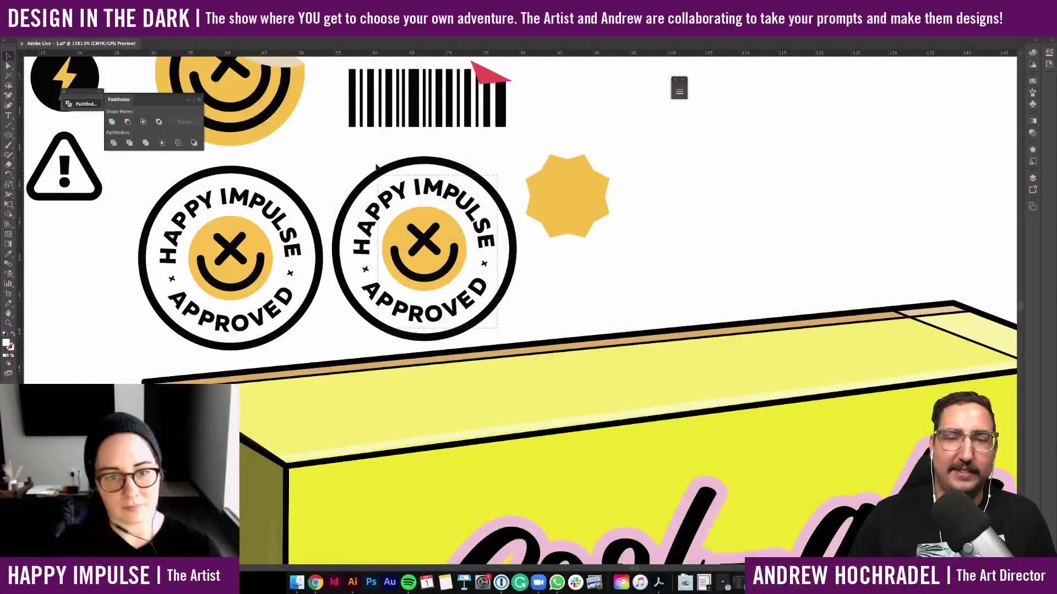
Convert the lettering of the duplicate Happy Impulse Approved badge beside the original to outlines
{"action": "left_click", "coordinate": [365, 164]}
{"action": "left_click", "coordinate": [717, 189]}
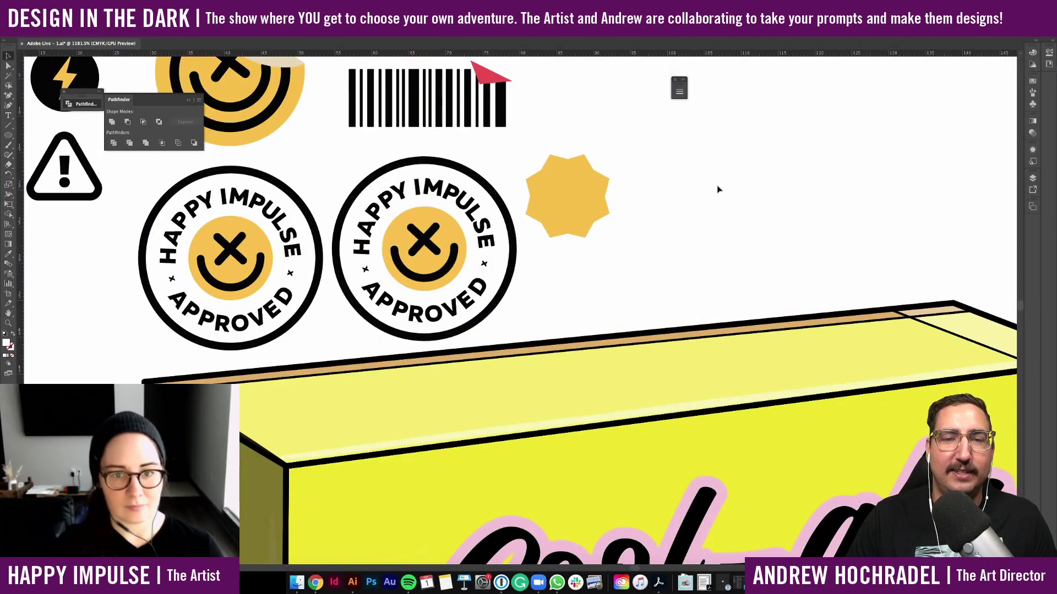
{"action": "scroll", "coordinate": [717, 188], "scroll_direction": "down", "scroll_amount": 4}
{"action": "left_click", "coordinate": [575, 212]}
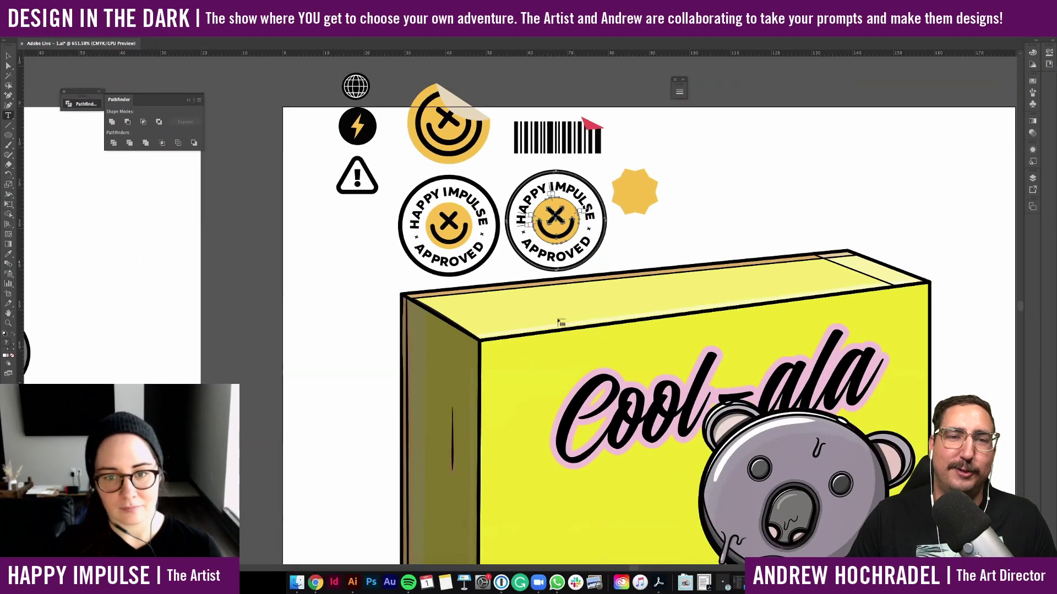
{"action": "left_click", "coordinate": [688, 202]}
{"action": "scroll", "coordinate": [688, 201], "scroll_direction": "right", "scroll_amount": 4}
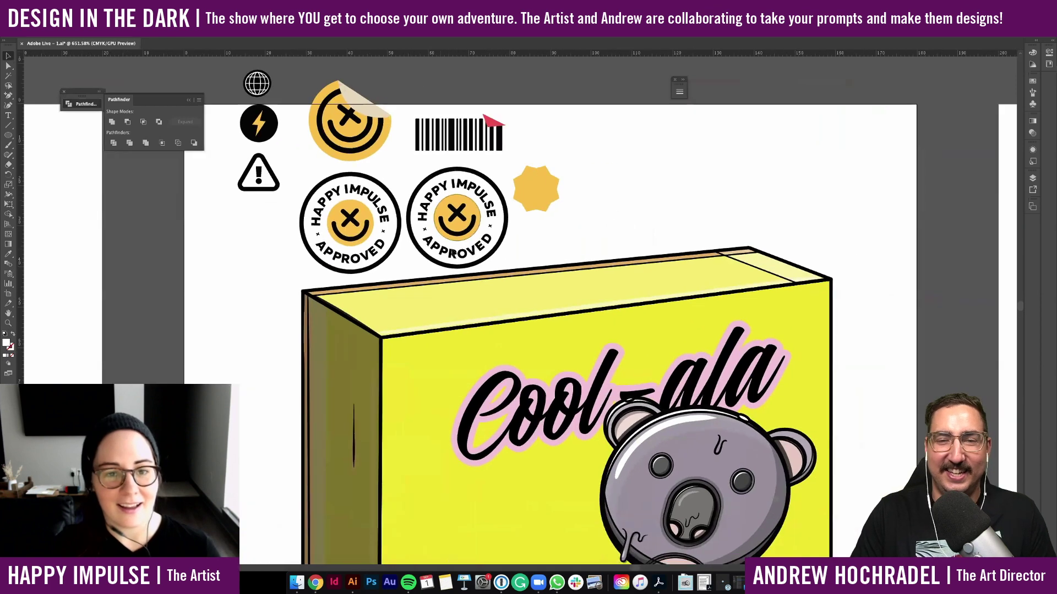
{"action": "left_click", "coordinate": [451, 251]}
{"action": "left_click", "coordinate": [124, 6]}
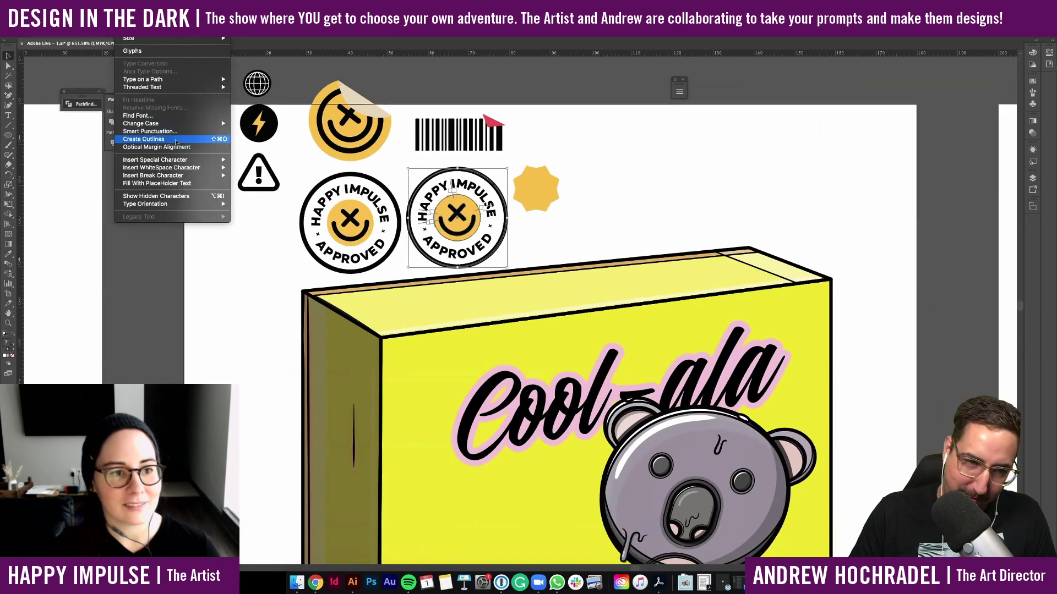
{"action": "left_click", "coordinate": [144, 139]}
{"action": "left_click", "coordinate": [622, 197]}
Try moving the duplicate badge to the front face's lower right corner and shrinking it to about half size
{"action": "left_click_drag", "start_coordinate": [500, 225], "coordinate": [538, 440]}
{"action": "scroll", "coordinate": [541, 467], "scroll_direction": "down", "scroll_amount": 3}
{"action": "scroll", "coordinate": [541, 467], "scroll_direction": "right", "scroll_amount": 2}
{"action": "left_click_drag", "start_coordinate": [419, 330], "coordinate": [697, 488]}
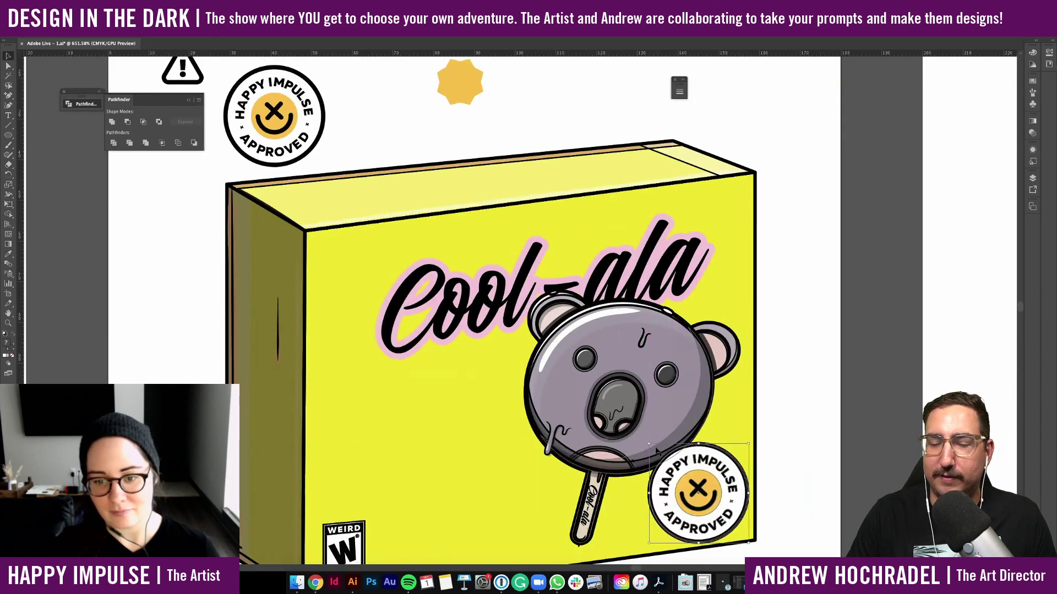
{"action": "left_click_drag", "start_coordinate": [649, 444], "coordinate": [704, 499]}
{"action": "left_click", "coordinate": [781, 493]}
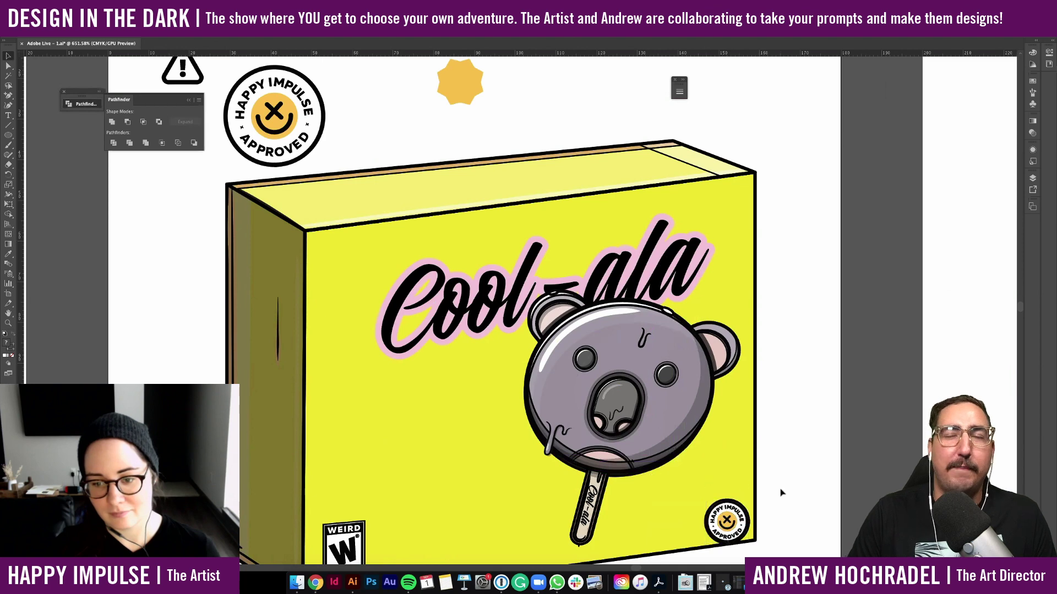
Undo the badge's shrinking, scale it down less strongly, and position it near the front face's lower right corner
{"action": "scroll", "coordinate": [787, 470], "scroll_direction": "up", "scroll_amount": 1}
{"action": "scroll", "coordinate": [787, 470], "scroll_direction": "down", "scroll_amount": 1}
{"action": "key", "text": "super+z"}
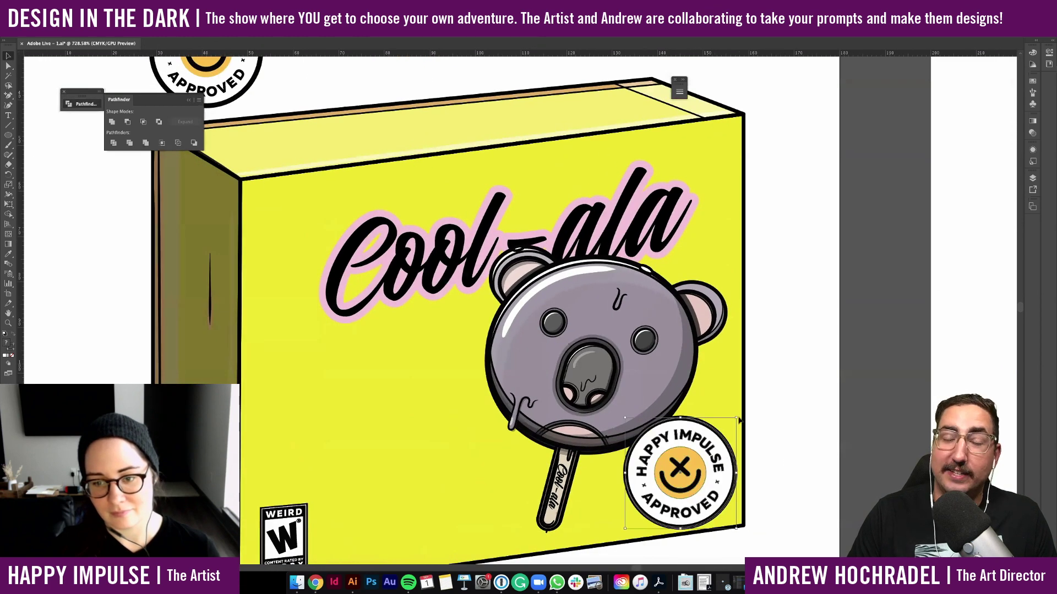
{"action": "left_click_drag", "start_coordinate": [737, 419], "coordinate": [700, 455]}
{"action": "left_click_drag", "start_coordinate": [661, 490], "coordinate": [699, 485]}
{"action": "left_click_drag", "start_coordinate": [731, 448], "coordinate": [721, 457]}
{"action": "left_click", "coordinate": [762, 448]}
{"action": "scroll", "coordinate": [762, 448], "scroll_direction": "down", "scroll_amount": 2}
{"action": "scroll", "coordinate": [762, 448], "scroll_direction": "down", "scroll_amount": 2}
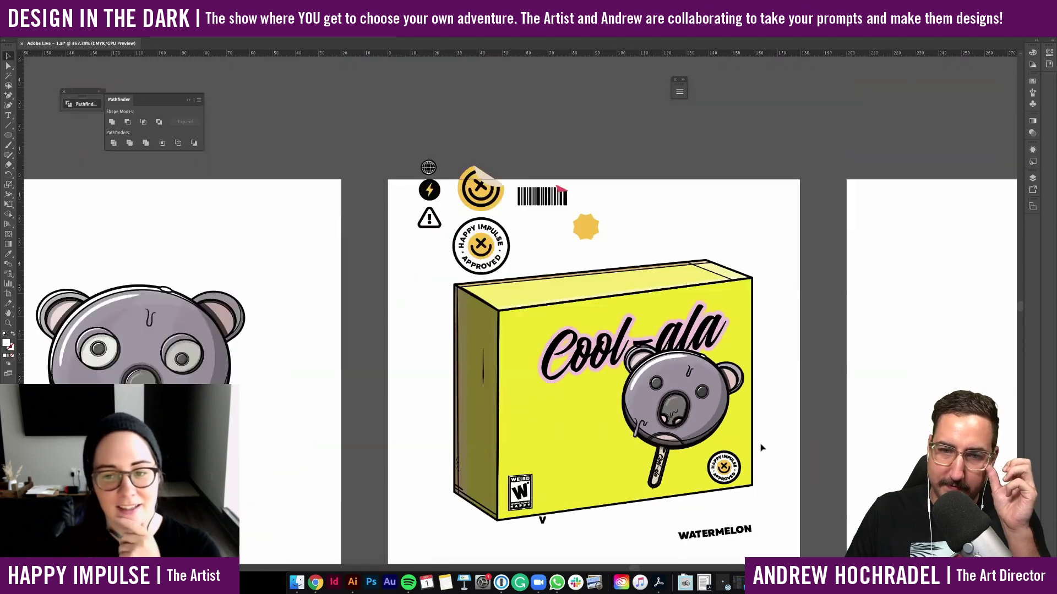
Undo the duplicate badge's scaling and its moves toward the front face's lower right corner
{"action": "scroll", "coordinate": [761, 447], "scroll_direction": "up", "scroll_amount": 2}
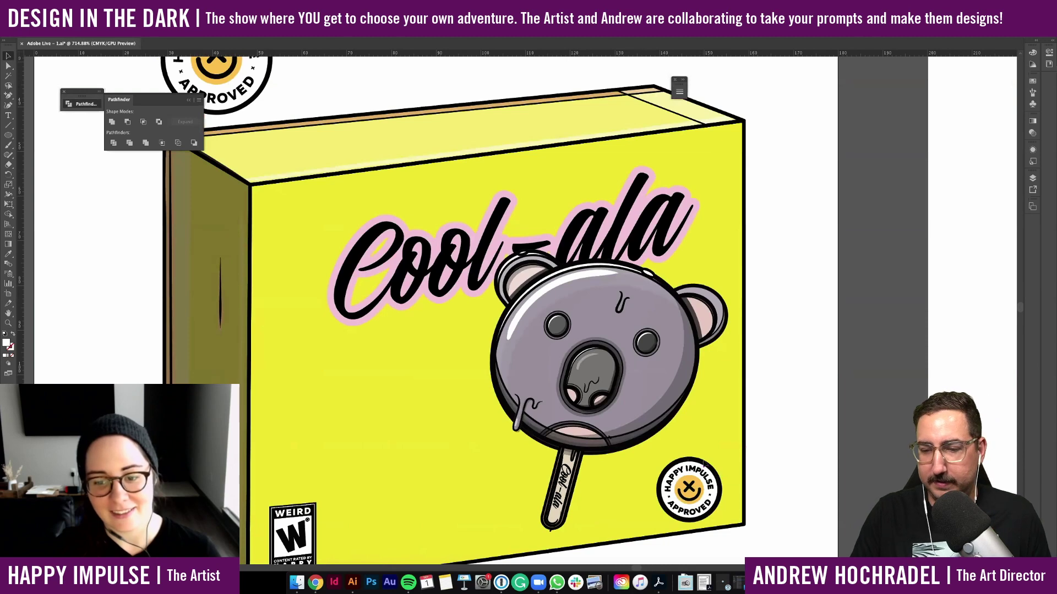
{"action": "left_click", "coordinate": [701, 468]}
{"action": "key", "text": "super+z"}
{"action": "key", "text": "super+z"}
{"action": "key", "text": "super+z"}
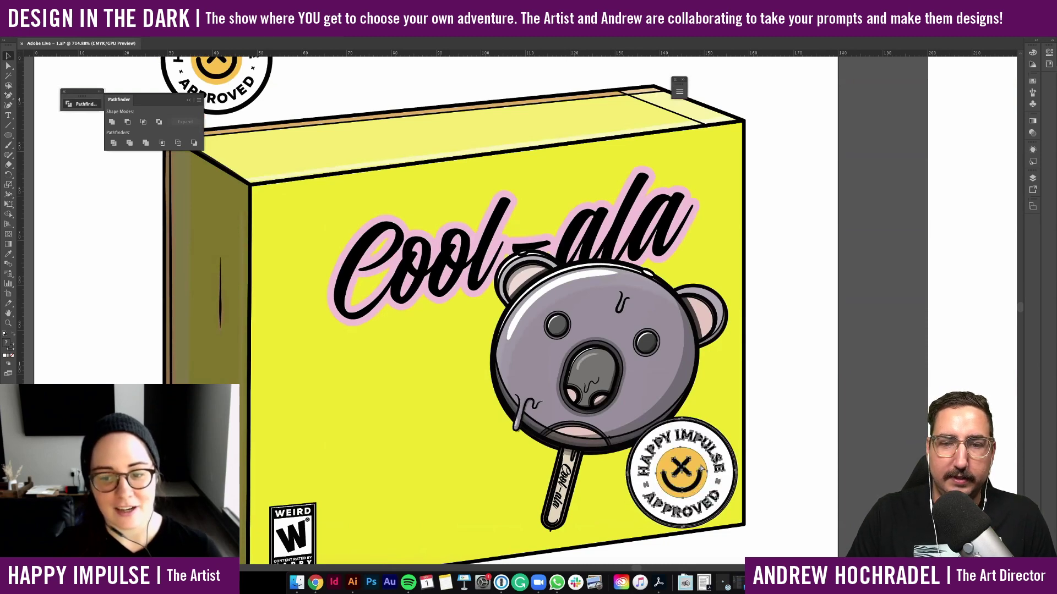
{"action": "key", "text": "super+z"}
Outline the strokes of the duplicate badge and move it to the front face's lower right area, overlapping the koala's chin
{"action": "left_click", "coordinate": [100, 5]}
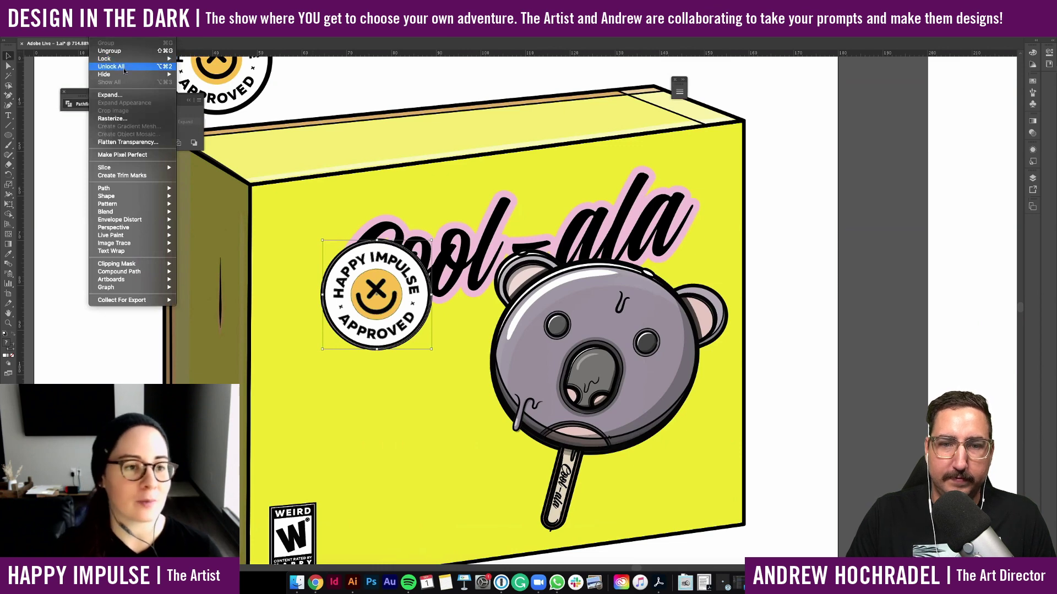
{"action": "mouse_move", "coordinate": [137, 188]}
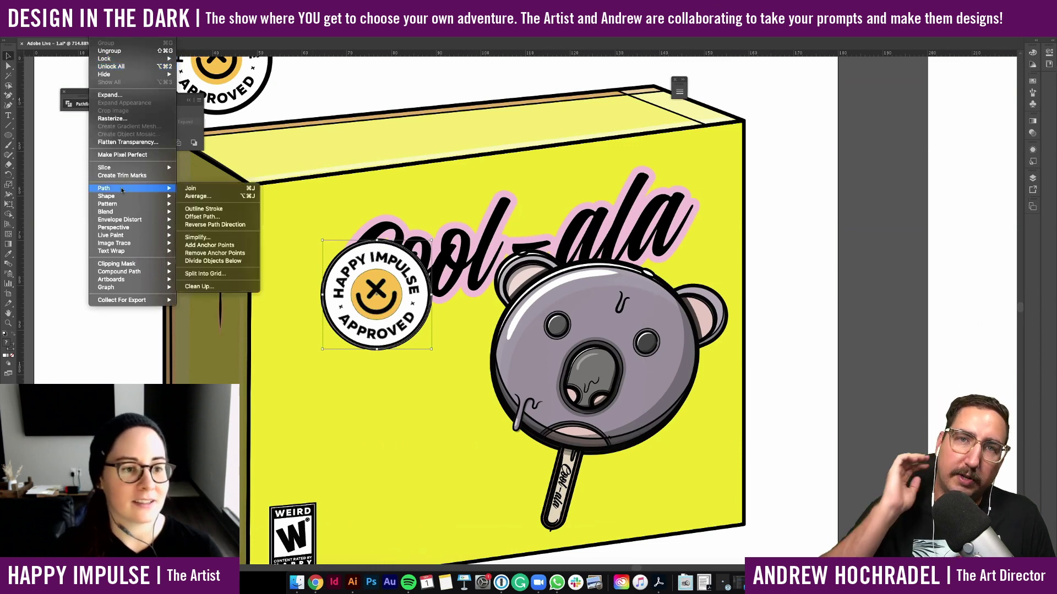
{"action": "left_click", "coordinate": [187, 209]}
{"action": "left_click_drag", "start_coordinate": [379, 308], "coordinate": [662, 465]}
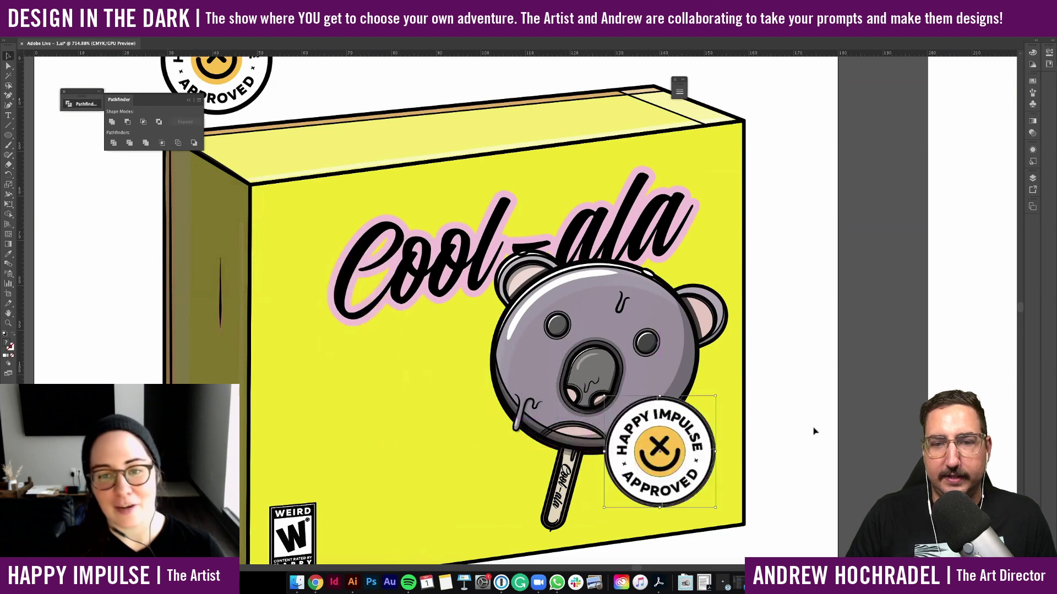
{"action": "left_click", "coordinate": [815, 432]}
{"action": "scroll", "coordinate": [823, 426], "scroll_direction": "down", "scroll_amount": 5}
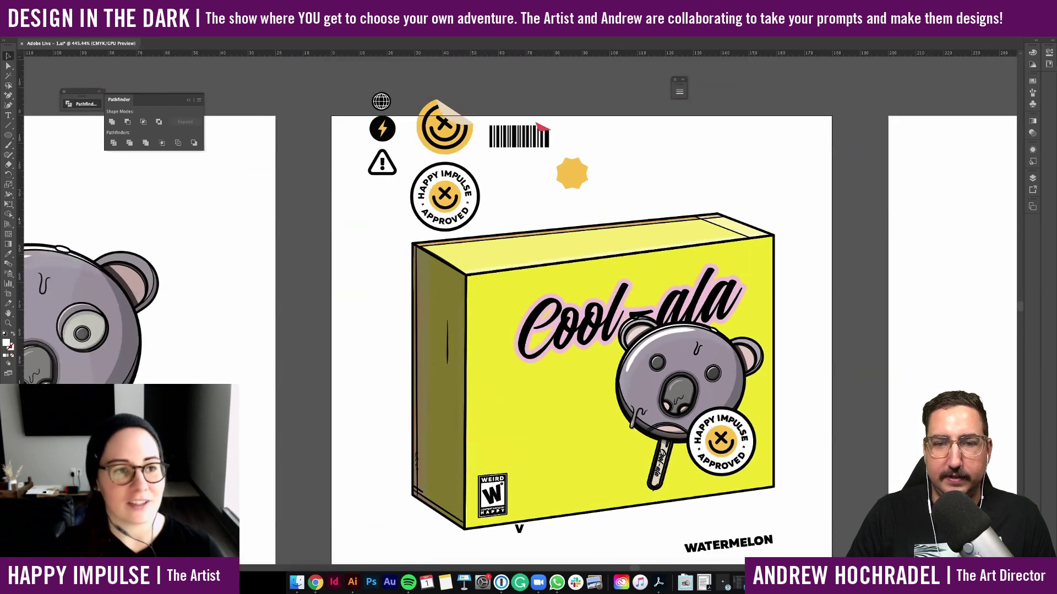
Unlock all locked objects and select the box's yellow front face
{"action": "left_click", "coordinate": [101, 5]}
{"action": "left_click", "coordinate": [102, 5]}
{"action": "left_click", "coordinate": [101, 5]}
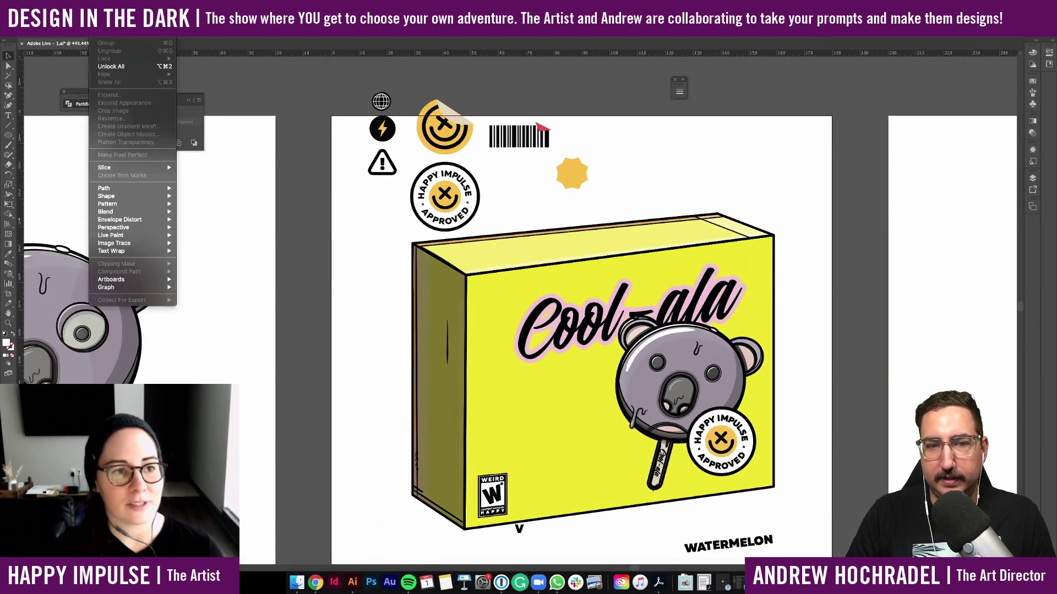
{"action": "left_click", "coordinate": [122, 66]}
{"action": "left_click", "coordinate": [317, 324]}
{"action": "left_click", "coordinate": [589, 282]}
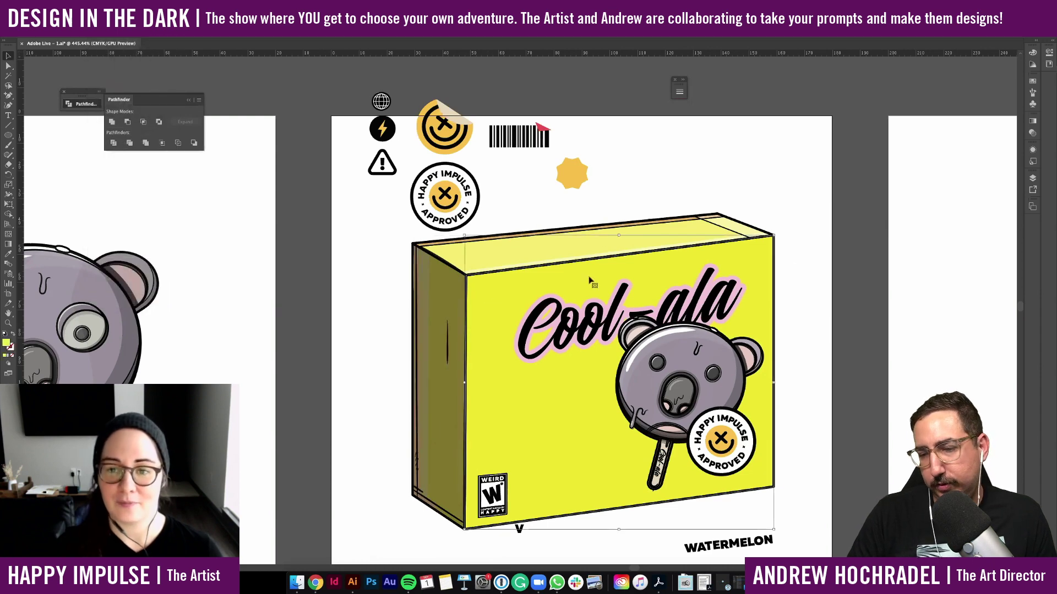
Paste a copy of the box's yellow front face onto the empty artboard beside the box and move it inside the artboard
{"action": "left_click", "coordinate": [836, 265]}
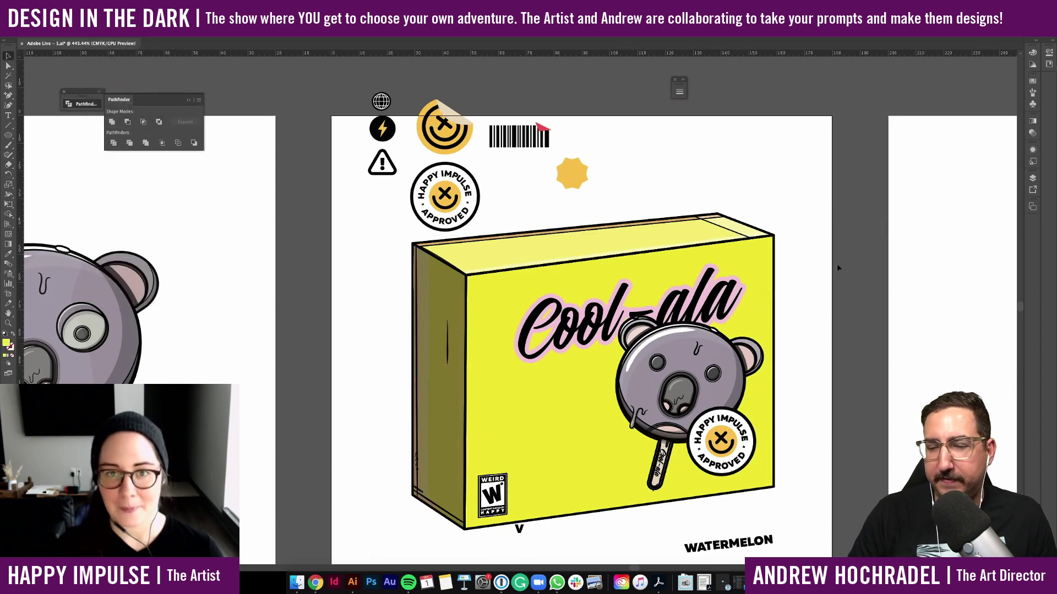
{"action": "scroll", "coordinate": [837, 264], "scroll_direction": "right", "scroll_amount": 3}
{"action": "scroll", "coordinate": [836, 268], "scroll_direction": "right", "scroll_amount": 5}
{"action": "key", "text": "ctrl+v"}
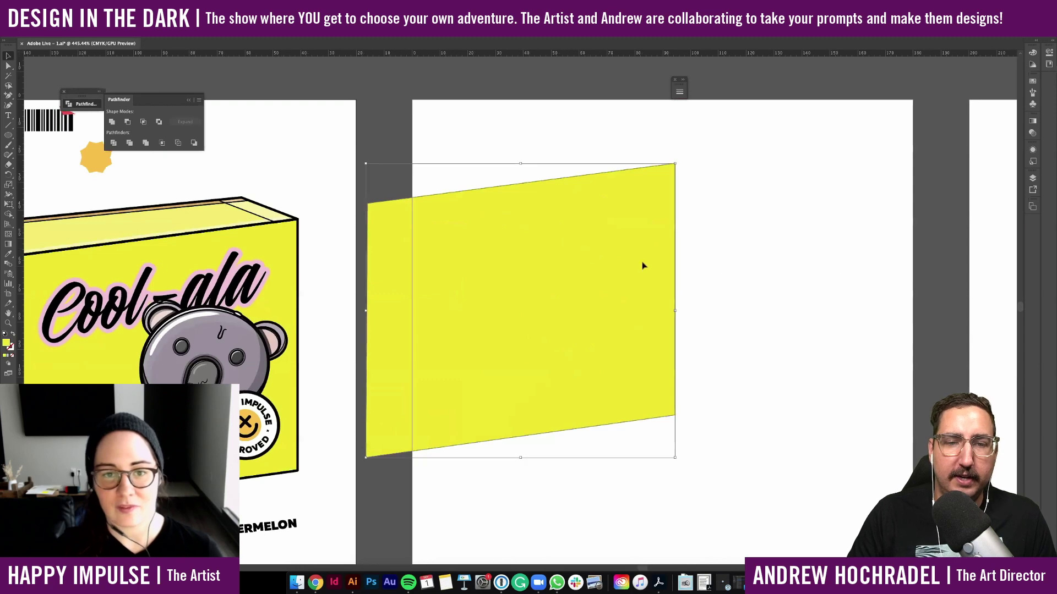
{"action": "left_click_drag", "start_coordinate": [641, 264], "coordinate": [723, 283]}
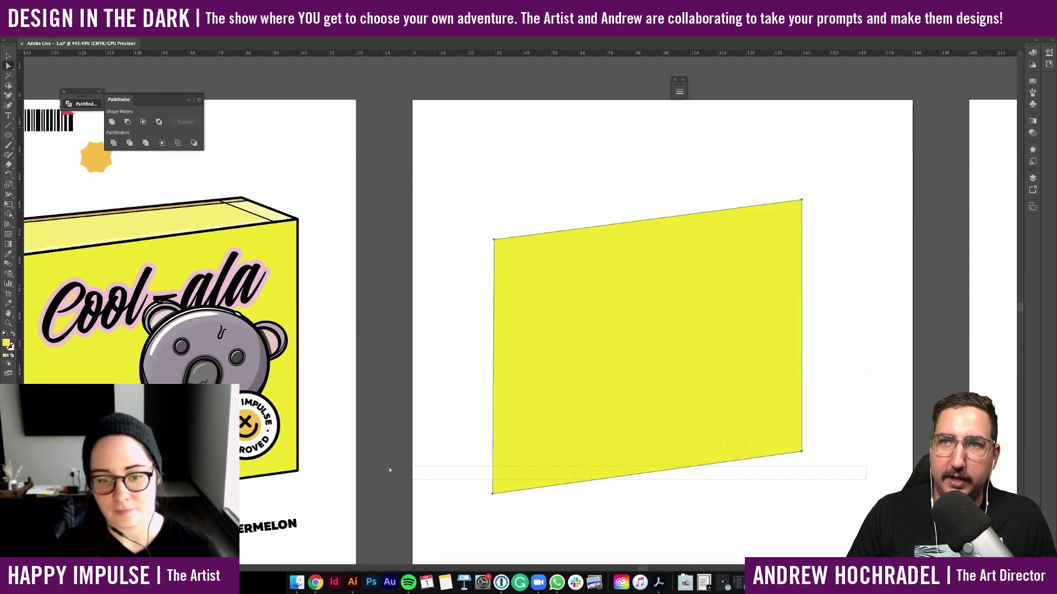
Align the two lower corner points of the pasted yellow face to the lower of the two, making its bottom edge level
{"action": "left_click", "coordinate": [481, 431]}
{"action": "scroll", "coordinate": [480, 431], "scroll_direction": "down", "scroll_amount": 3}
{"action": "left_click_drag", "start_coordinate": [452, 342], "coordinate": [864, 476]}
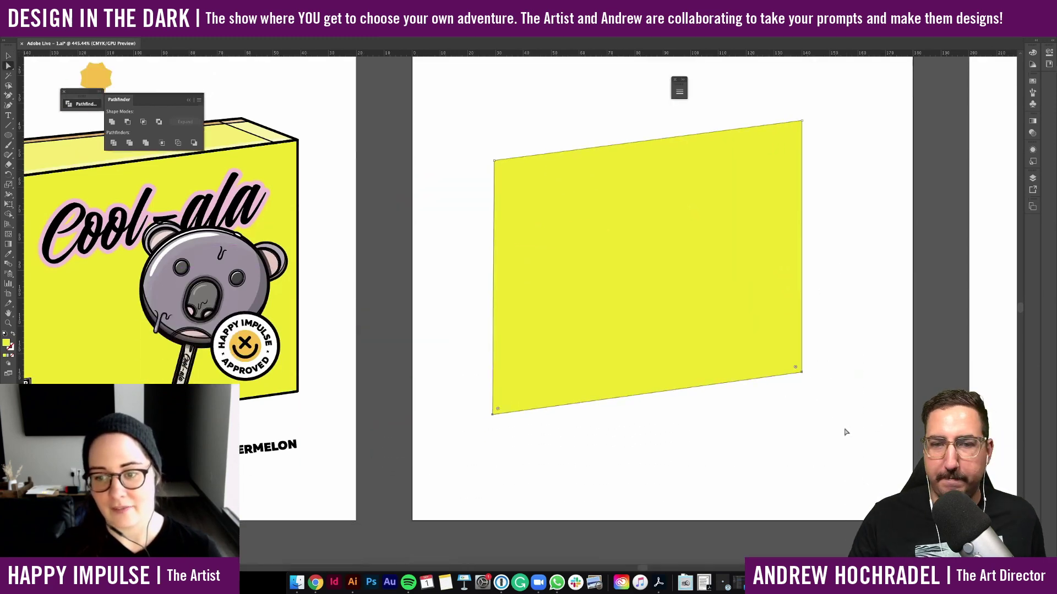
{"action": "scroll", "coordinate": [845, 432], "scroll_direction": "up", "scroll_amount": 3}
{"action": "scroll", "coordinate": [845, 432], "scroll_direction": "up", "scroll_amount": 2}
{"action": "scroll", "coordinate": [845, 432], "scroll_direction": "right", "scroll_amount": 2}
{"action": "left_click", "coordinate": [336, 36]}
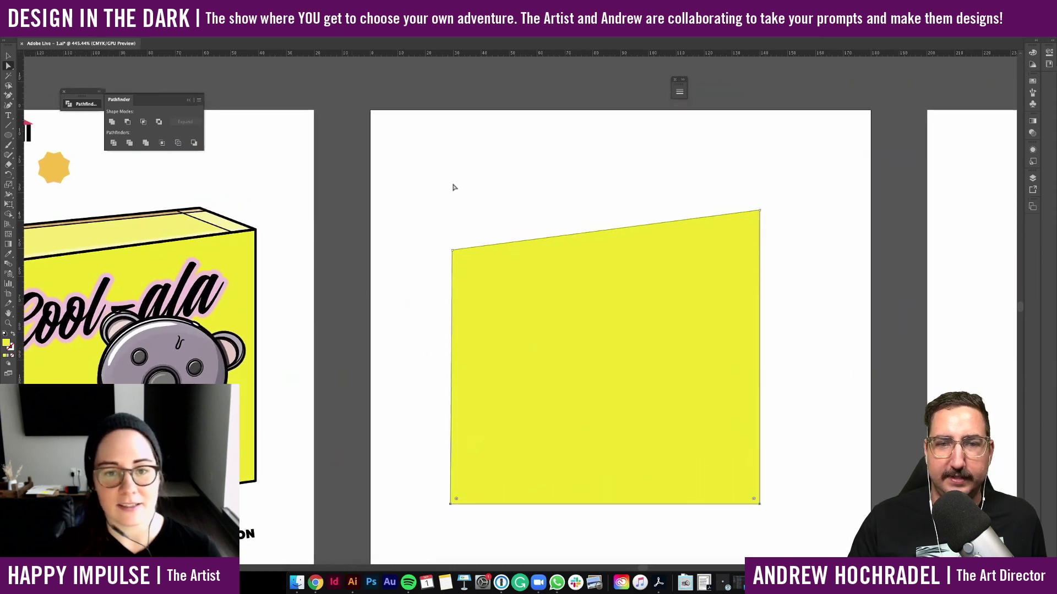
Align the two upper corner points of the yellow shape to the lower of the two, making its top edge level
{"action": "left_click_drag", "start_coordinate": [425, 189], "coordinate": [818, 297]}
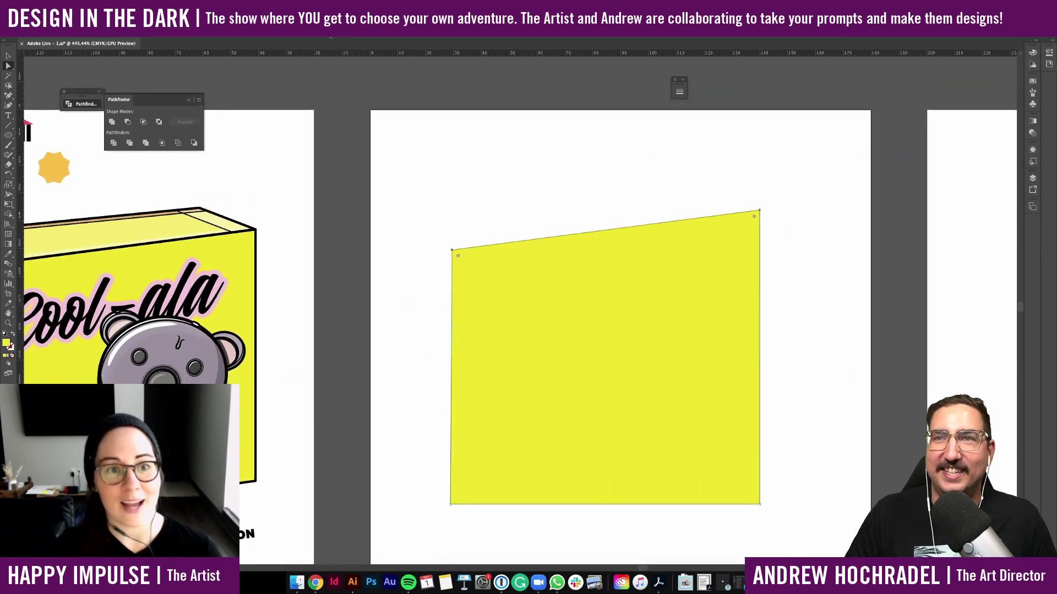
{"action": "left_click", "coordinate": [332, 36]}
{"action": "key", "text": "v"}
{"action": "left_click", "coordinate": [481, 168]}
{"action": "left_click", "coordinate": [488, 280]}
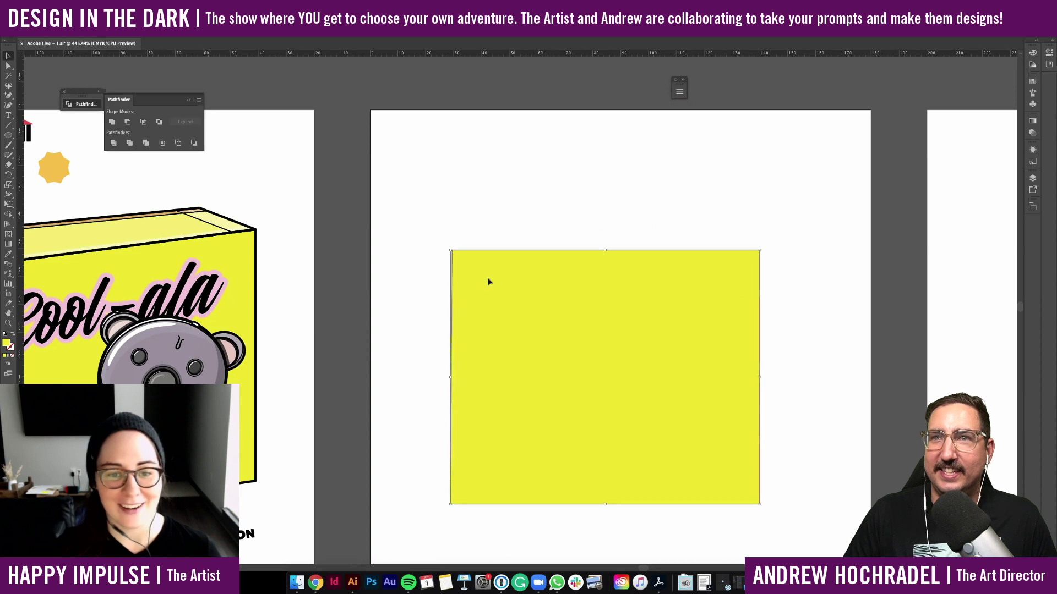
Align the corner points along the yellow shape's left and right sides vertically to turn it into a true rectangle
{"action": "key", "text": "a"}
{"action": "left_click_drag", "start_coordinate": [429, 207], "coordinate": [489, 516]}
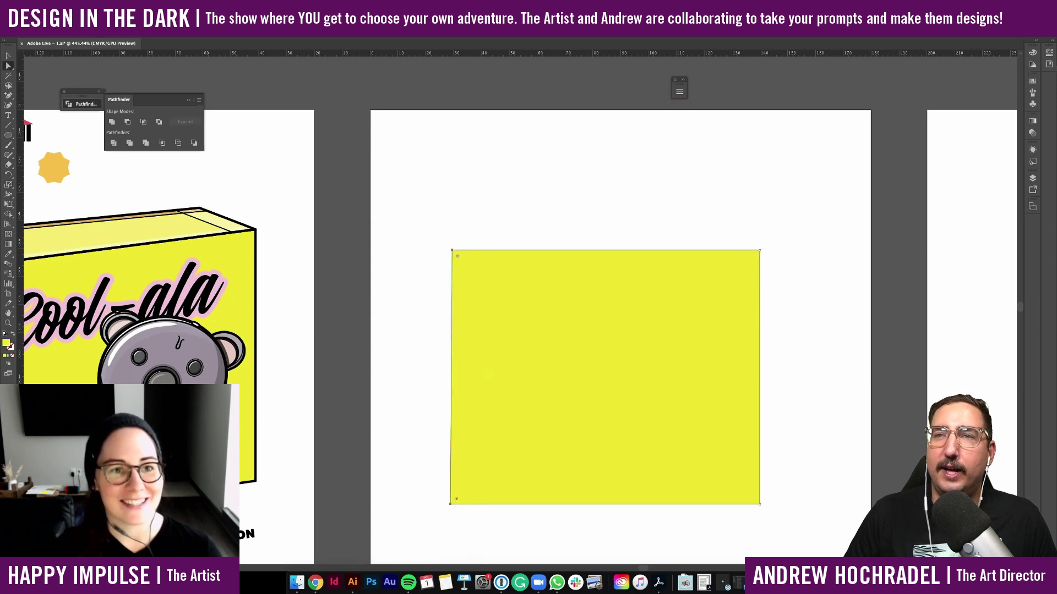
{"action": "left_click", "coordinate": [496, 171]}
{"action": "key", "text": "b"}
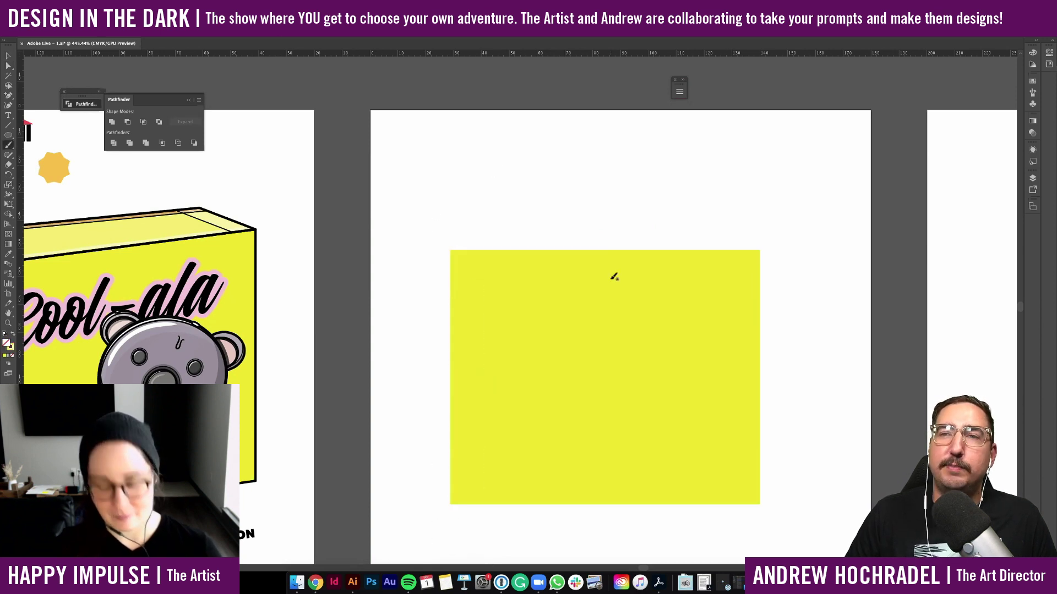
{"action": "left_click", "coordinate": [645, 297]}
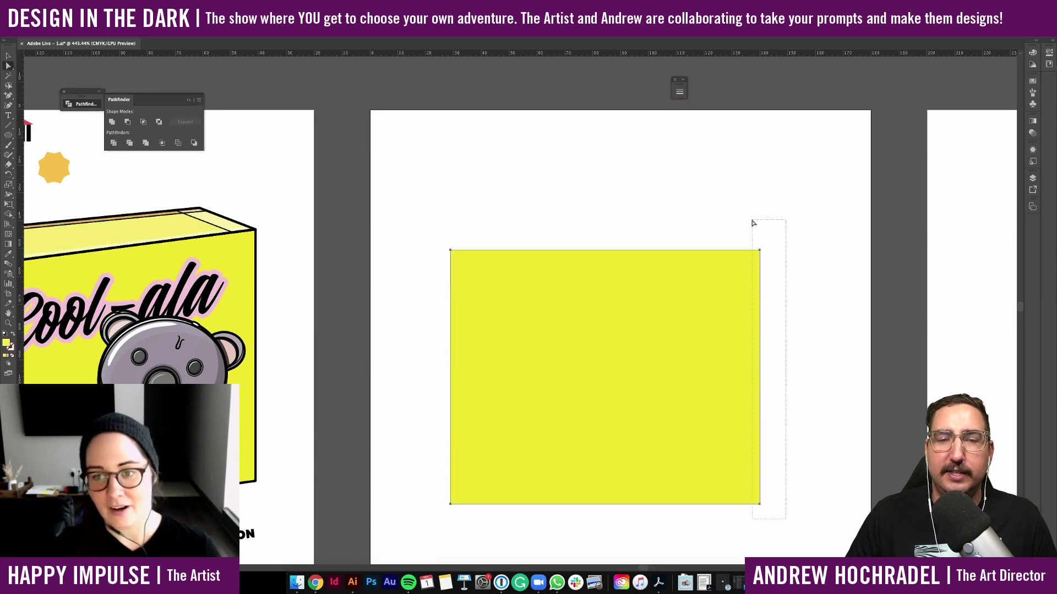
{"action": "left_click", "coordinate": [570, 204]}
{"action": "key", "text": "b"}
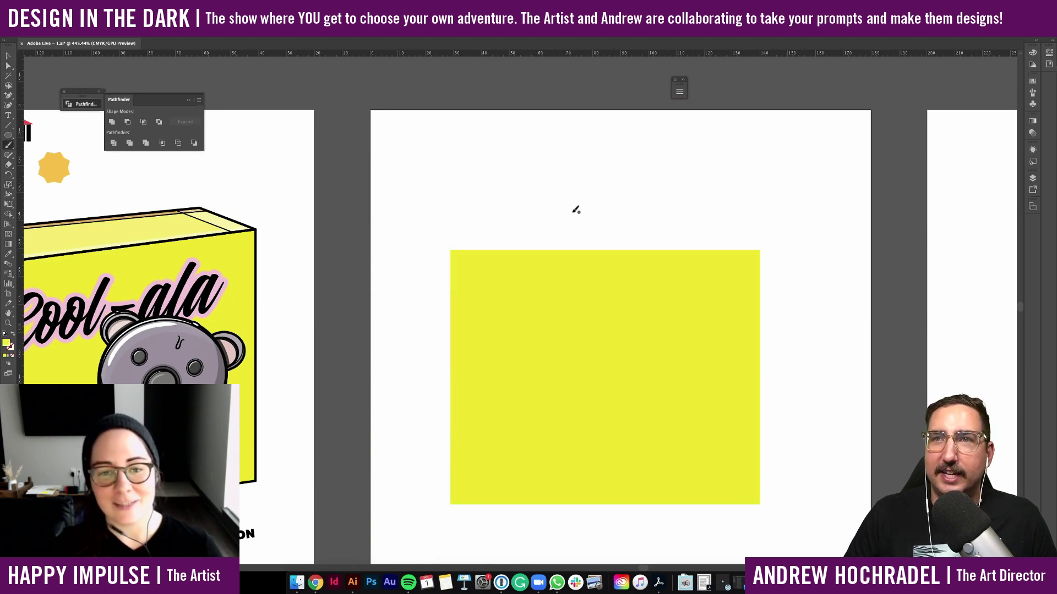
{"action": "key", "text": "v"}
{"action": "left_click", "coordinate": [569, 336]}
Copy the original small-eyed koala popsicle with the NEW! badge and paste them onto the artboard with the flat yellow rectangle
{"action": "scroll", "coordinate": [569, 336], "scroll_direction": "left", "scroll_amount": 10}
{"action": "scroll", "coordinate": [570, 335], "scroll_direction": "left", "scroll_amount": 20}
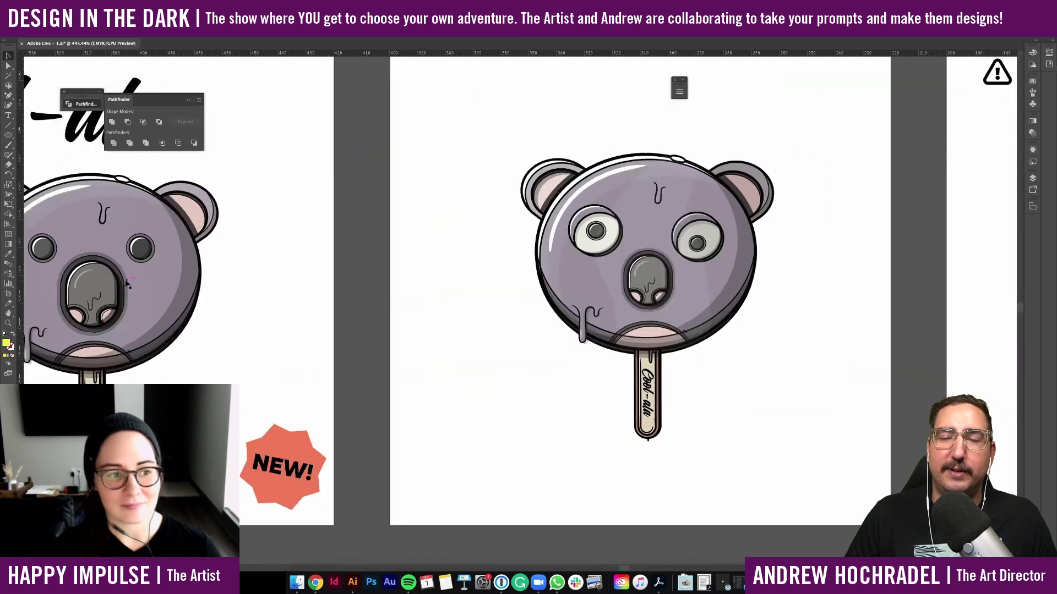
{"action": "left_click", "coordinate": [126, 283]}
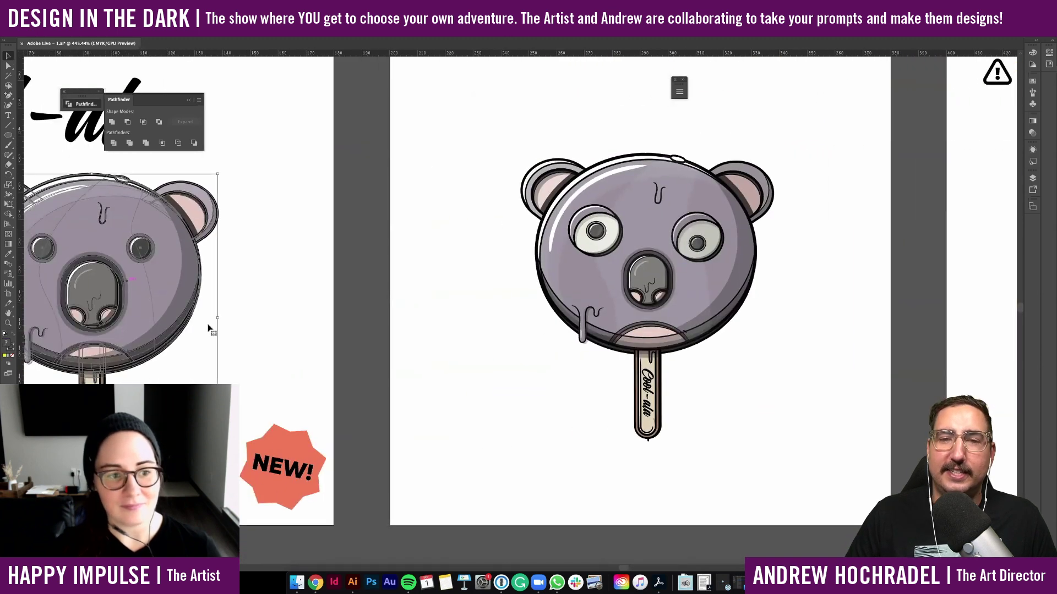
{"action": "left_click", "coordinate": [269, 458]}
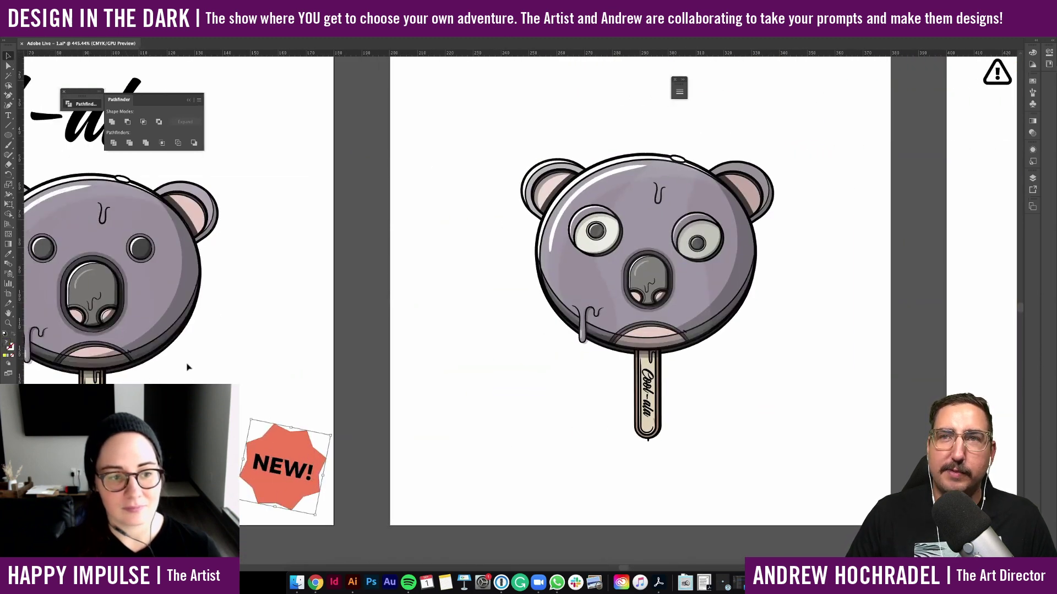
{"action": "scroll", "coordinate": [189, 367], "scroll_direction": "left", "scroll_amount": 10}
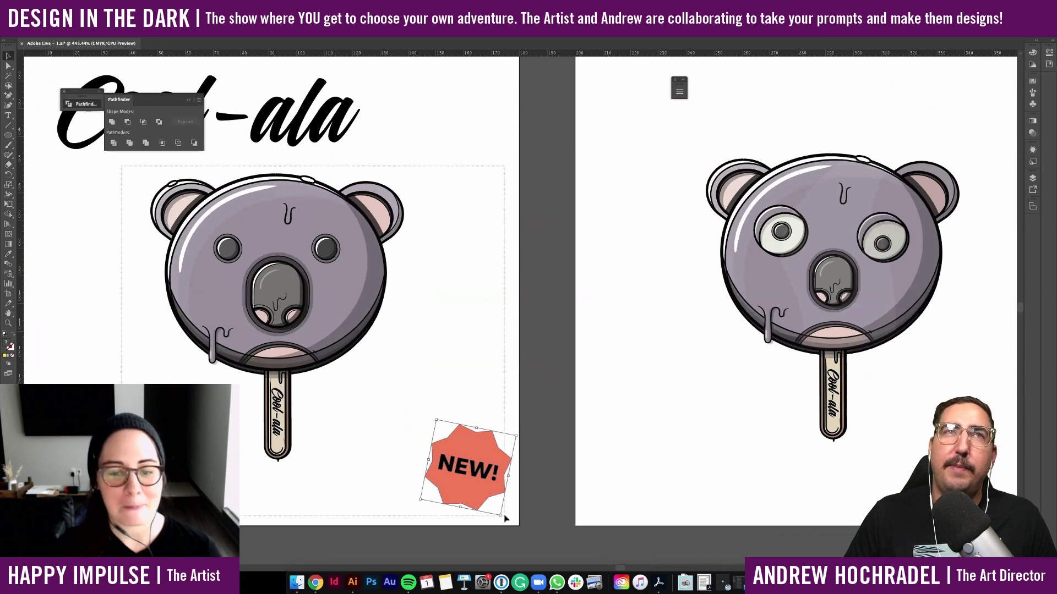
{"action": "left_click", "coordinate": [487, 496]}
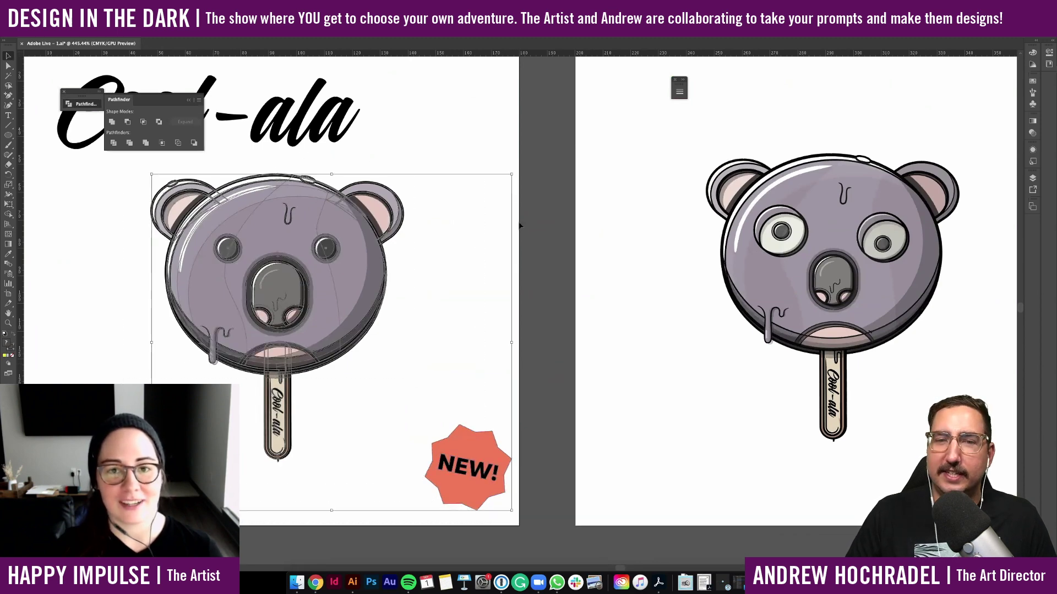
{"action": "scroll", "coordinate": [371, 165], "scroll_direction": "right", "scroll_amount": 20}
{"action": "scroll", "coordinate": [521, 226], "scroll_direction": "left", "scroll_amount": 20}
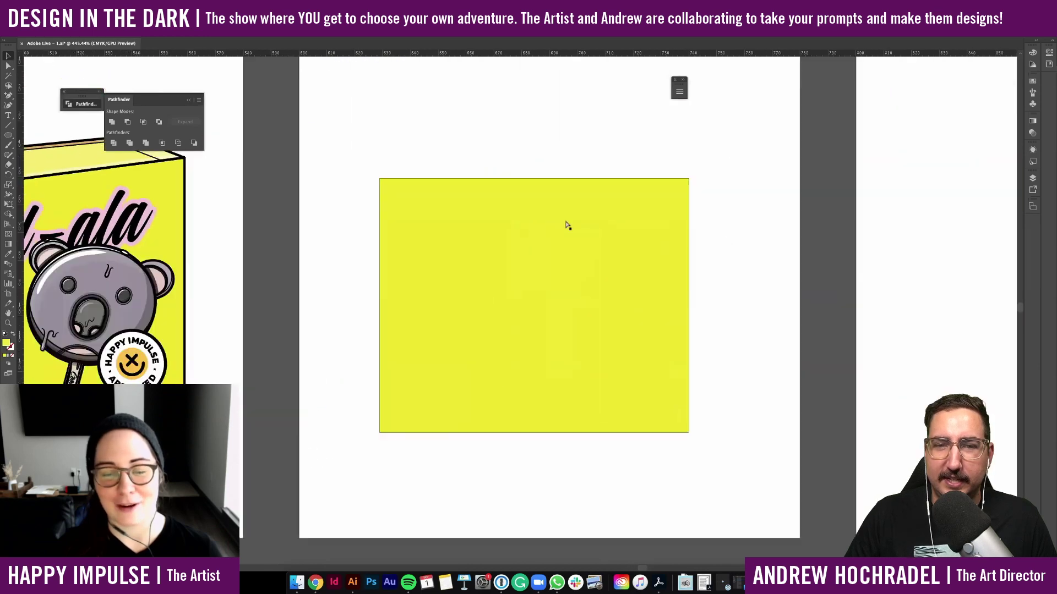
{"action": "left_click", "coordinate": [480, 264]}
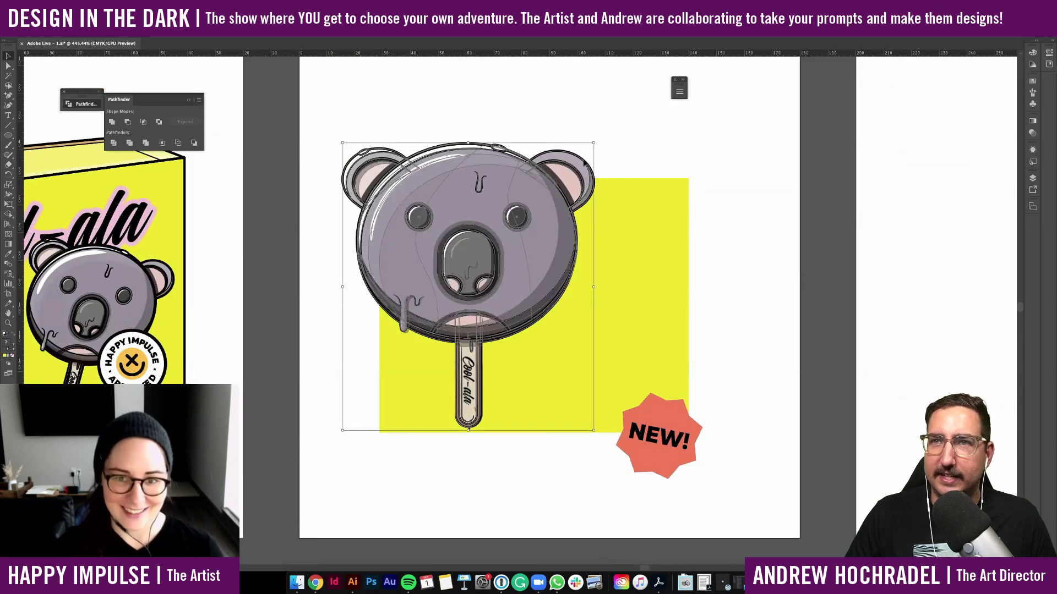
Undo the first scaling of the pasted koala popsicle and outline its strokes
{"action": "left_click_drag", "start_coordinate": [593, 145], "coordinate": [493, 259]}
{"action": "key", "text": "super+z"}
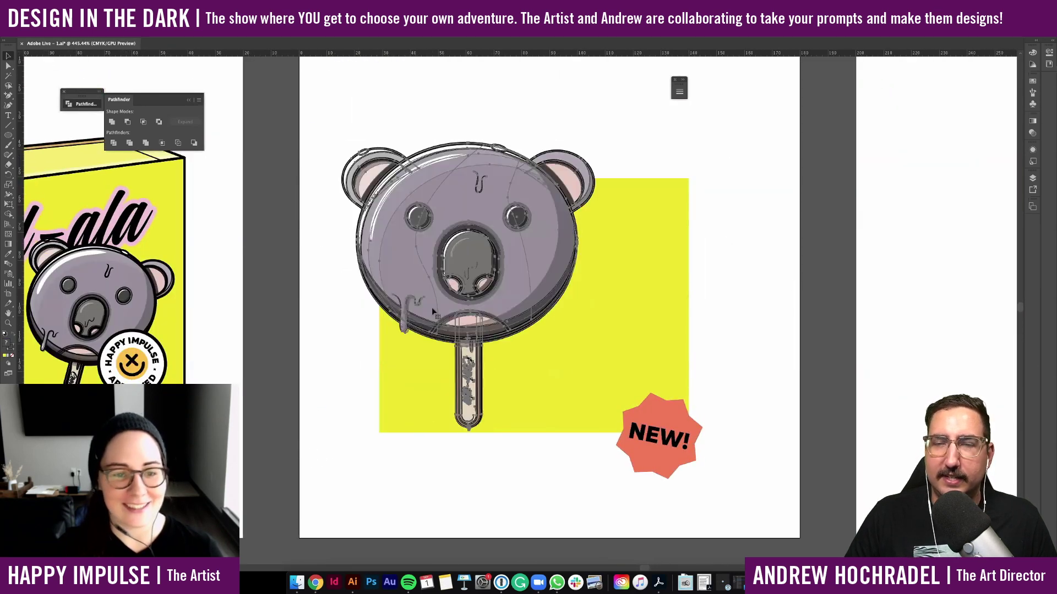
{"action": "left_click", "coordinate": [124, 5]}
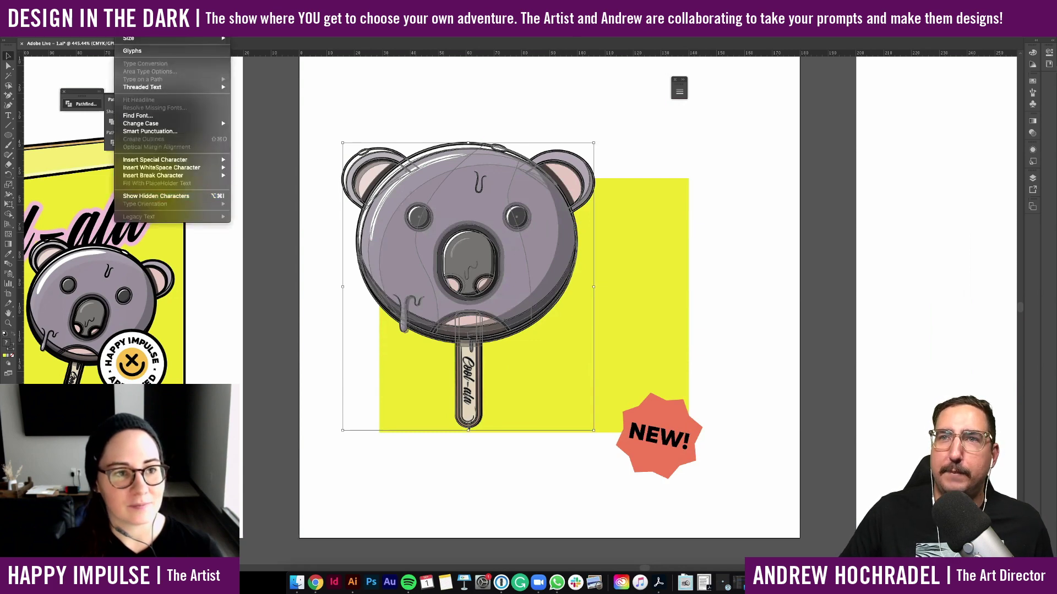
{"action": "mouse_move", "coordinate": [99, 5]}
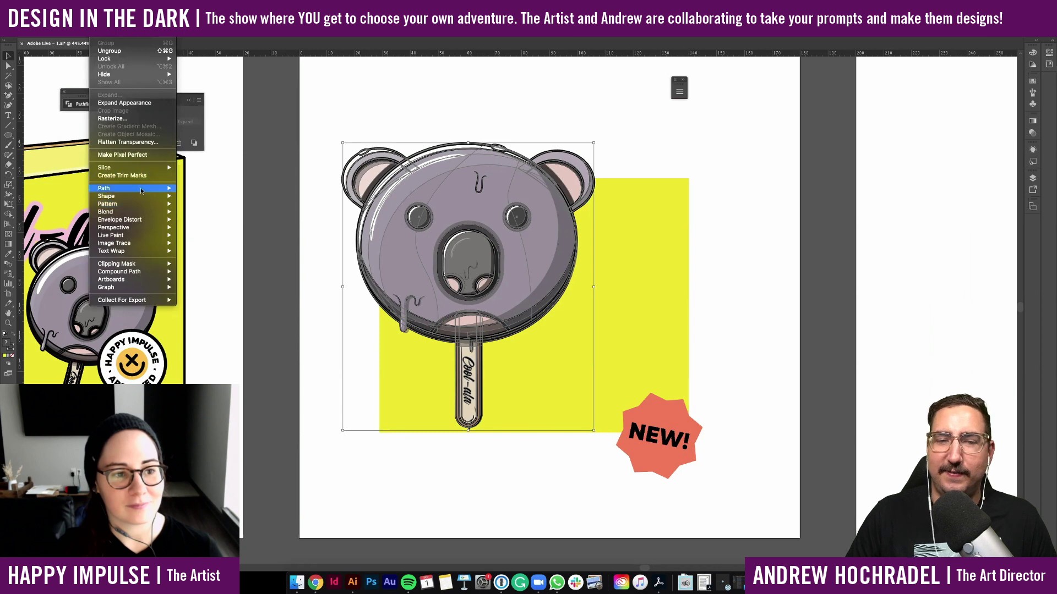
{"action": "mouse_move", "coordinate": [160, 188]}
{"action": "left_click", "coordinate": [230, 210]}
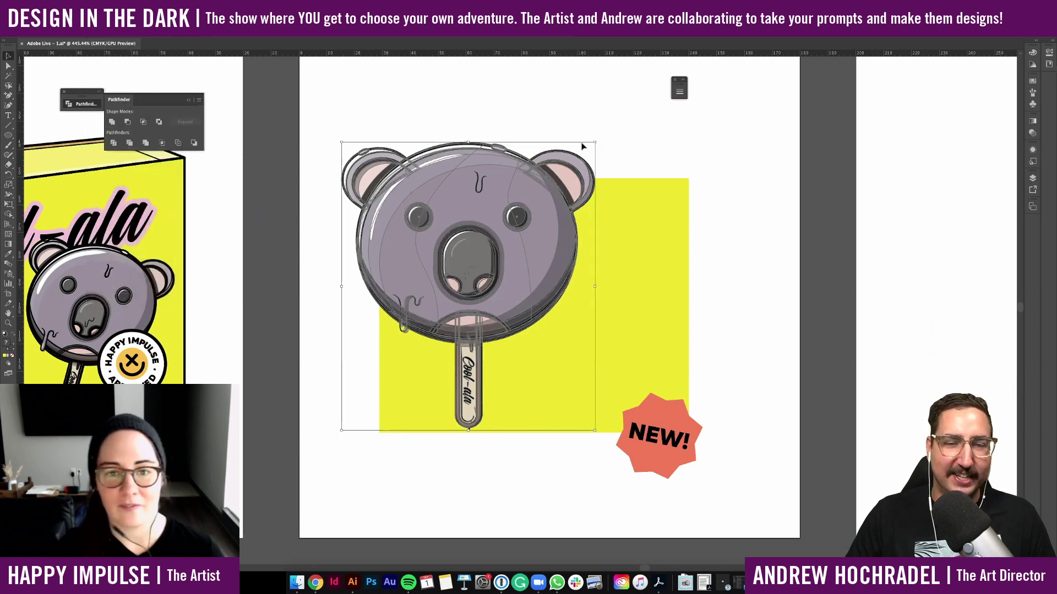
Scale the pasted koala popsicle down to fit the yellow rectangle and place it in the rectangle's right half
{"action": "left_click_drag", "start_coordinate": [594, 143], "coordinate": [464, 294]}
{"action": "left_click_drag", "start_coordinate": [404, 348], "coordinate": [538, 309]}
{"action": "left_click_drag", "start_coordinate": [596, 254], "coordinate": [613, 288]}
{"action": "left_click", "coordinate": [450, 422]}
Copy the large black Cool-ala lettering onto the yellow rectangle and scale it down in the rectangle's upper left area
{"action": "scroll", "coordinate": [450, 422], "scroll_direction": "left", "scroll_amount": 15}
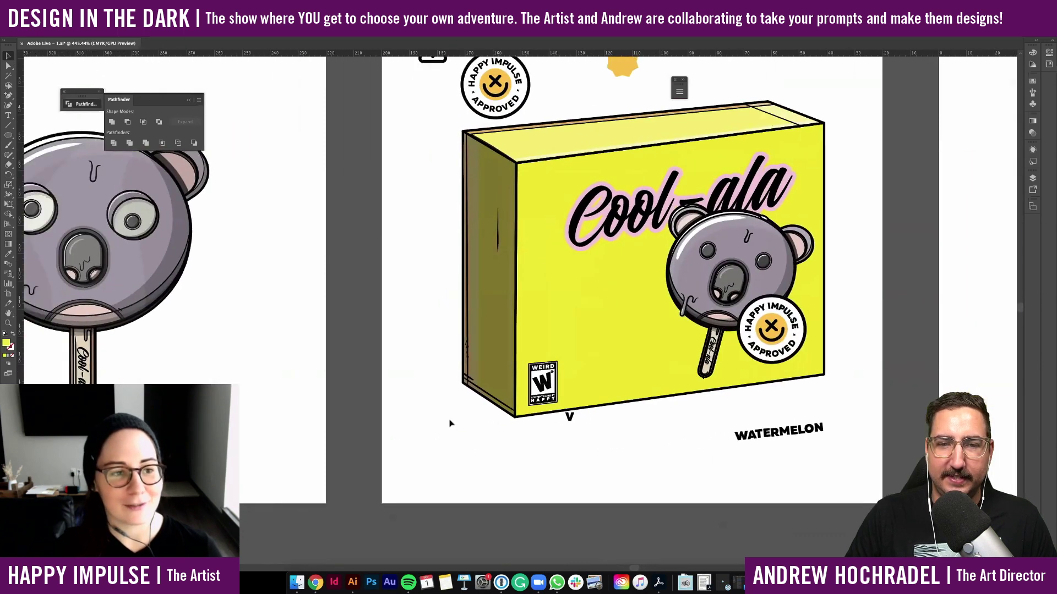
{"action": "scroll", "coordinate": [451, 422], "scroll_direction": "left", "scroll_amount": 20}
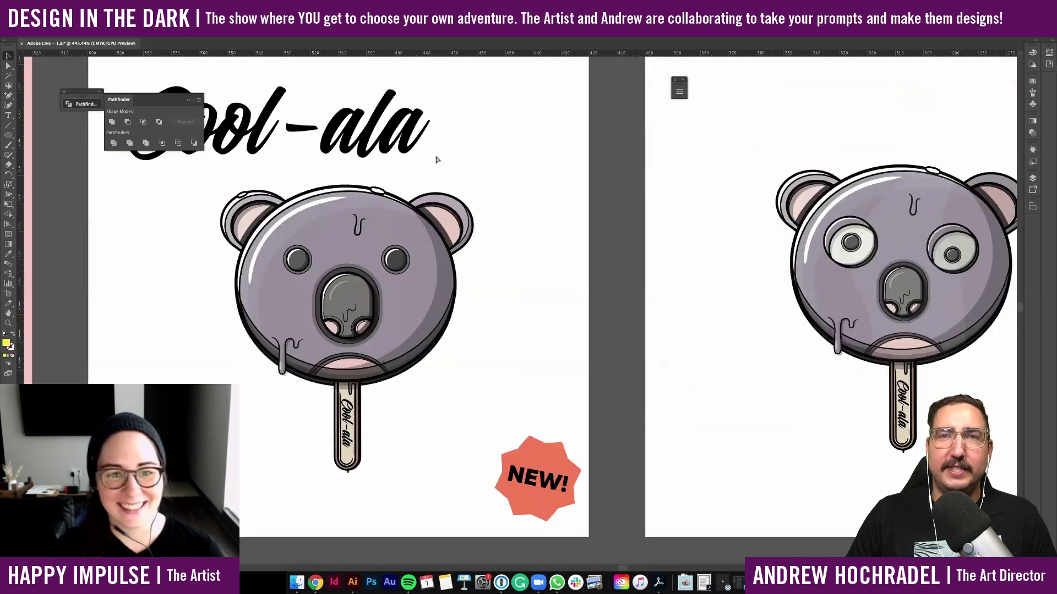
{"action": "scroll", "coordinate": [619, 182], "scroll_direction": "right", "scroll_amount": 10}
{"action": "scroll", "coordinate": [619, 182], "scroll_direction": "up", "scroll_amount": 2}
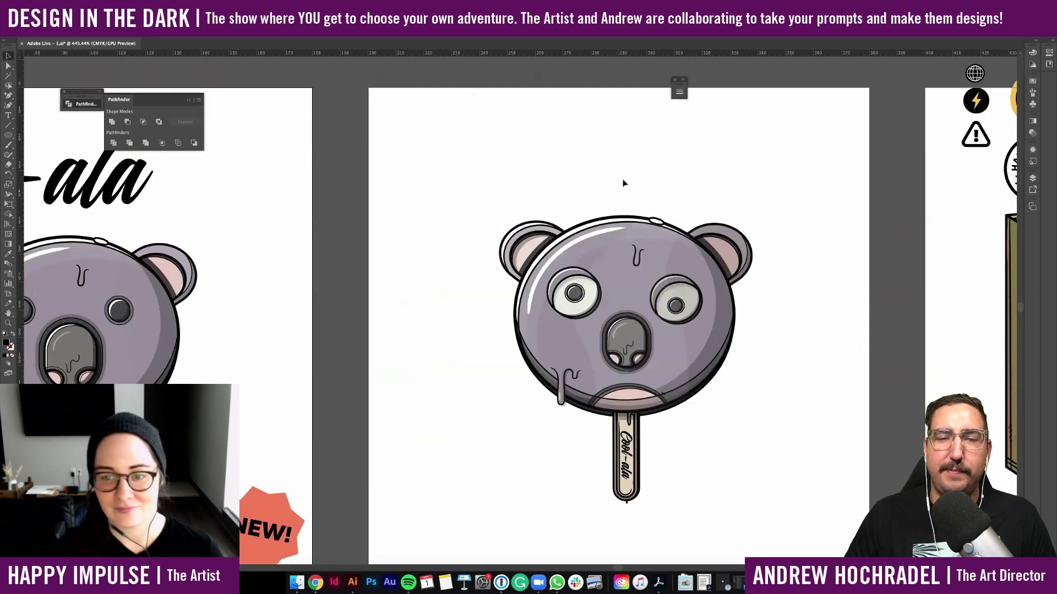
{"action": "scroll", "coordinate": [560, 269], "scroll_direction": "right", "scroll_amount": 20}
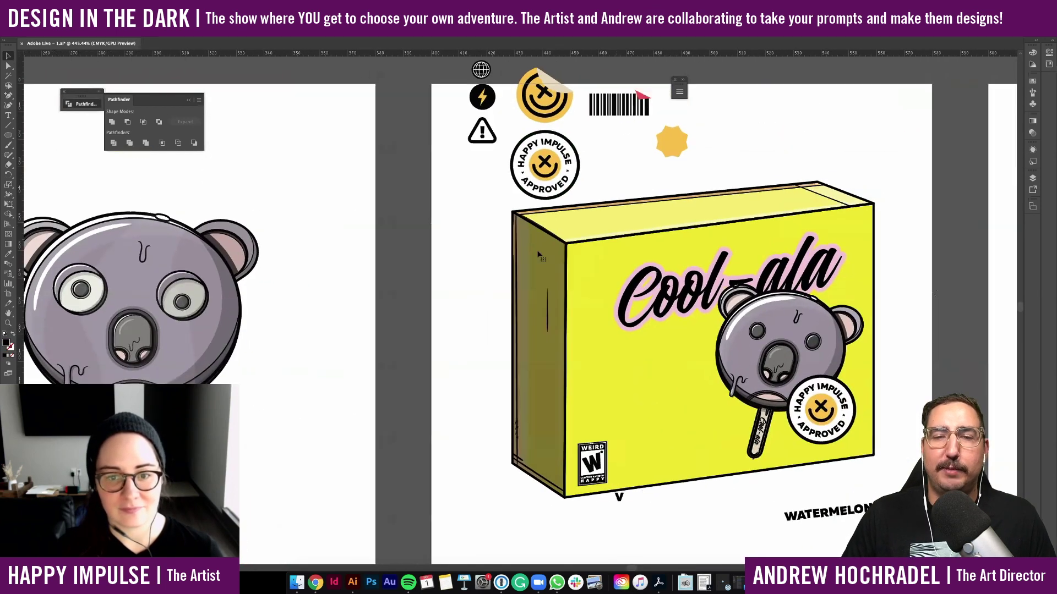
{"action": "scroll", "coordinate": [715, 222], "scroll_direction": "right", "scroll_amount": 10}
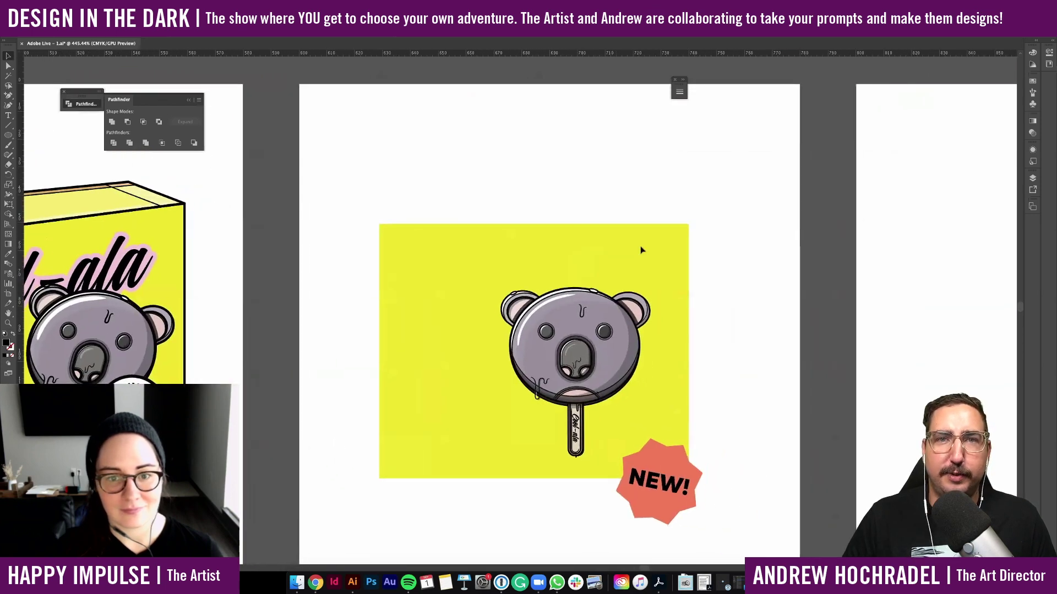
{"action": "key", "text": "ctrl+v"}
{"action": "left_click_drag", "start_coordinate": [474, 299], "coordinate": [507, 245]}
{"action": "left_click_drag", "start_coordinate": [705, 219], "coordinate": [573, 265]}
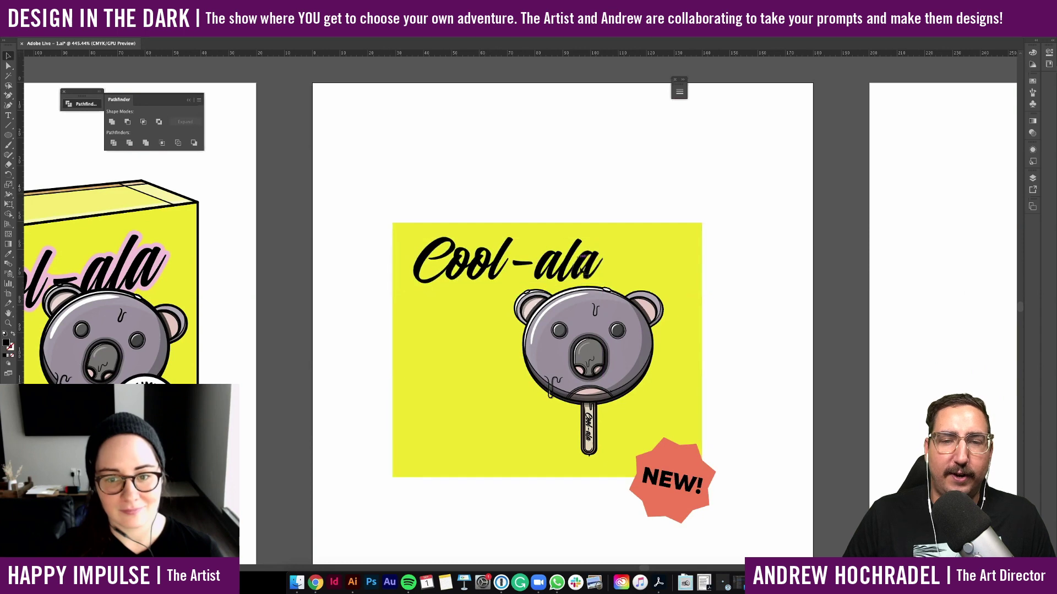
Rotate the koala popsicle slightly clockwise and shift it toward the yellow rectangle's right edge
{"action": "left_click", "coordinate": [621, 306]}
{"action": "left_click_drag", "start_coordinate": [690, 290], "coordinate": [704, 315]}
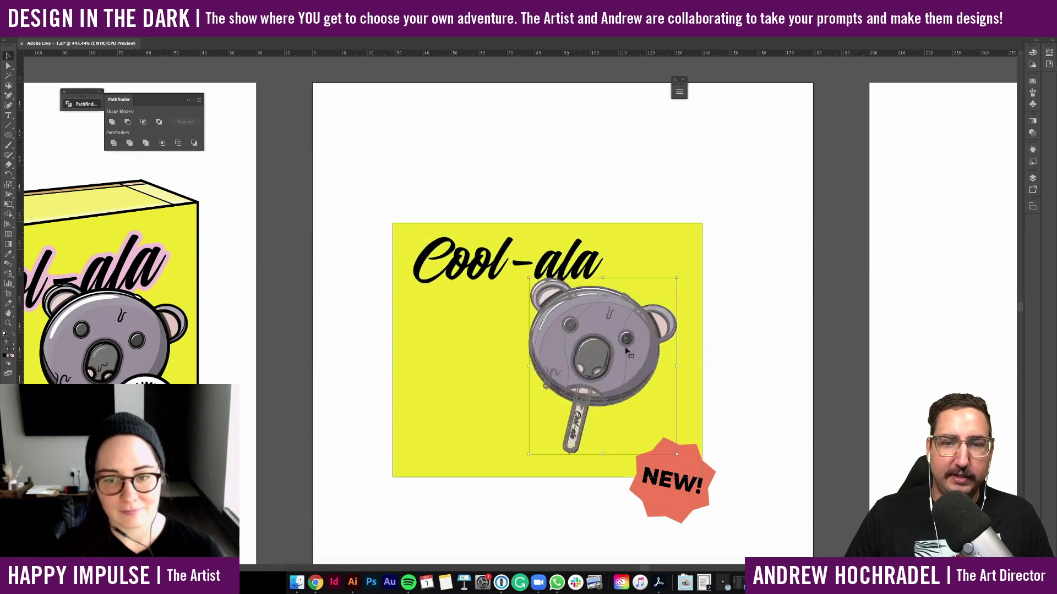
{"action": "left_click_drag", "start_coordinate": [623, 353], "coordinate": [641, 356]}
Duplicate the koala popsicle, place the copy to its left and rotate it counterclockwise so the two sticks meet near the bottom
{"action": "key", "text": "super+c"}
{"action": "key", "text": "super+v"}
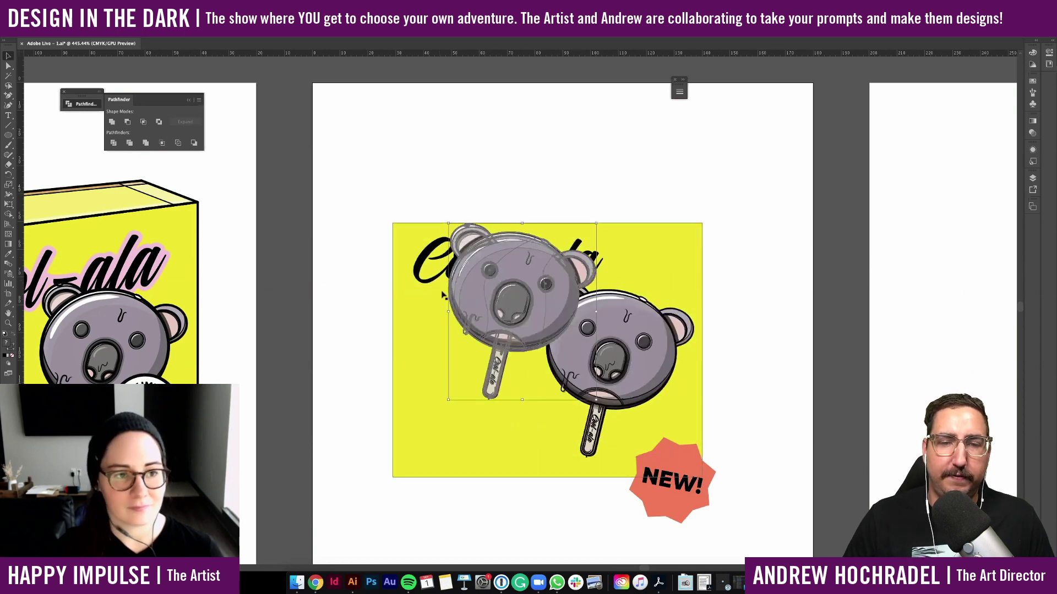
{"action": "left_click_drag", "start_coordinate": [519, 285], "coordinate": [558, 334]}
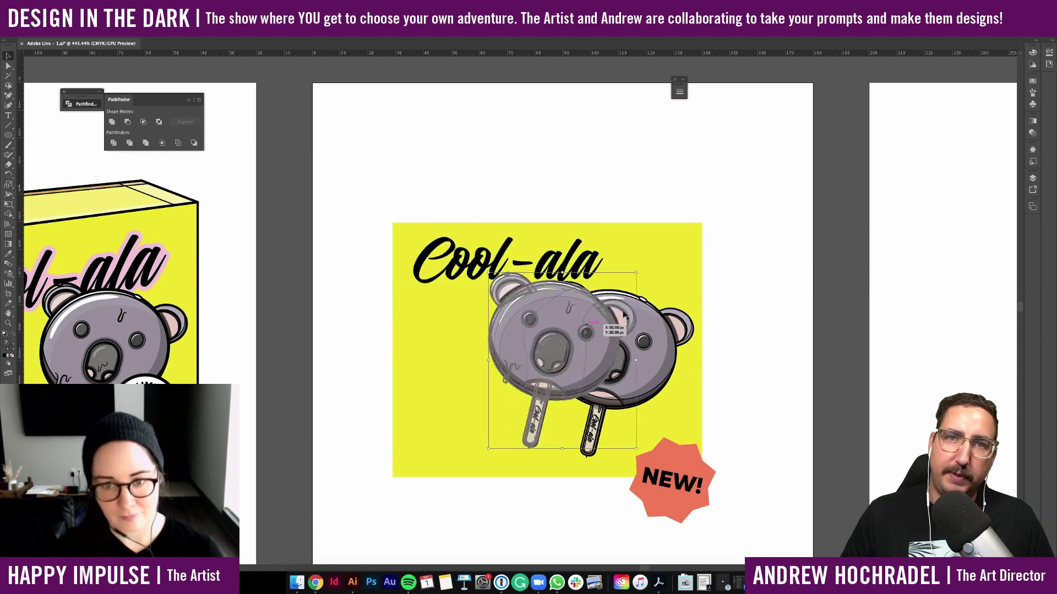
{"action": "left_click_drag", "start_coordinate": [638, 269], "coordinate": [581, 261]}
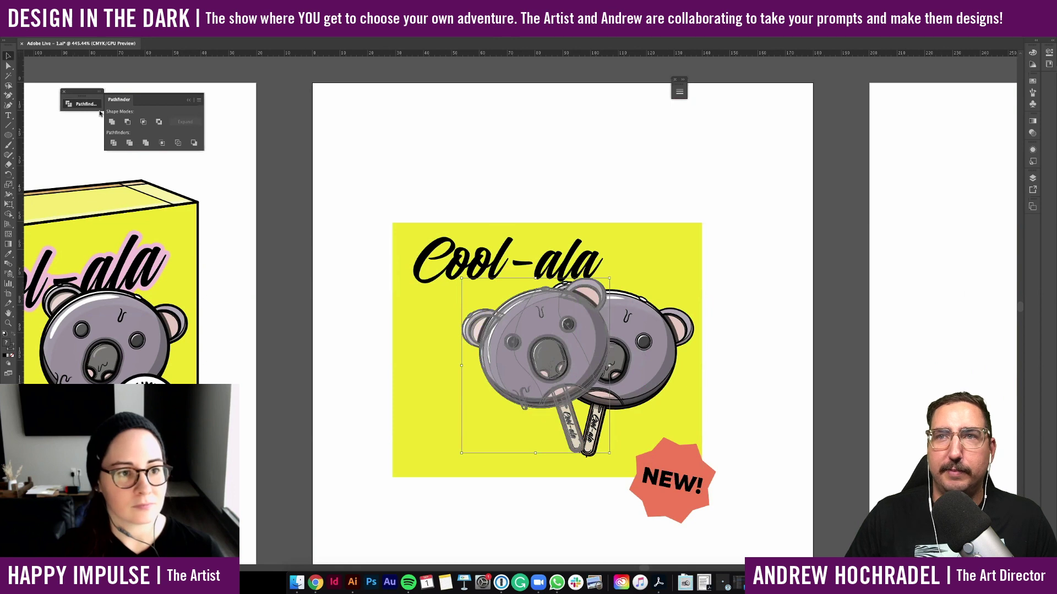
Try to unite the duplicate koala into a single silhouette and to remove the koala on its right, and undo this
{"action": "left_click", "coordinate": [113, 123]}
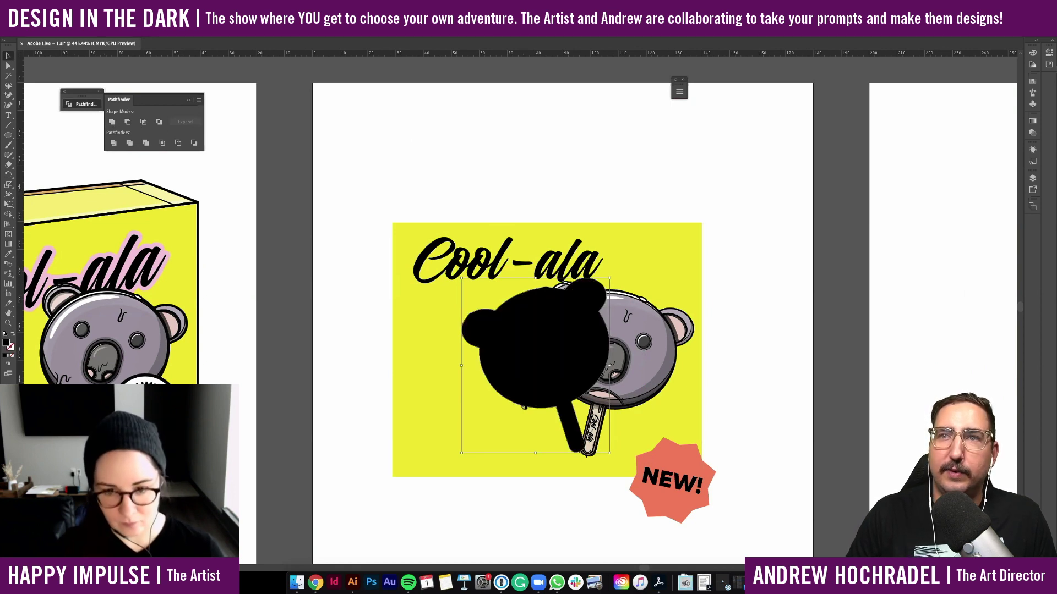
{"action": "key", "text": "super+["}
{"action": "left_click", "coordinate": [645, 352]}
{"action": "key", "text": "Delete"}
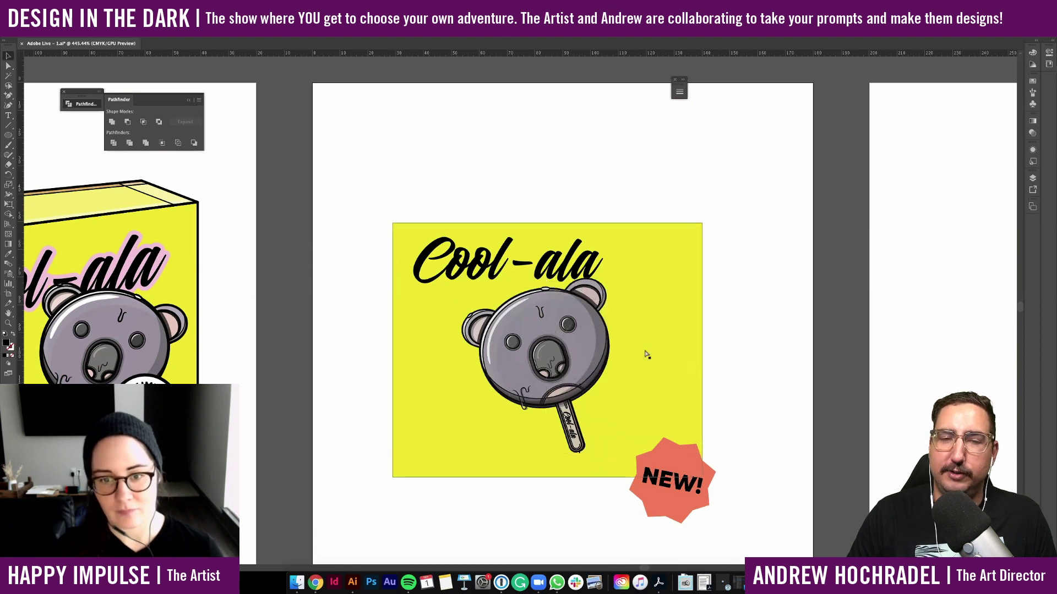
{"action": "key", "text": "super+z"}
{"action": "left_click_drag", "start_coordinate": [504, 323], "coordinate": [490, 331]}
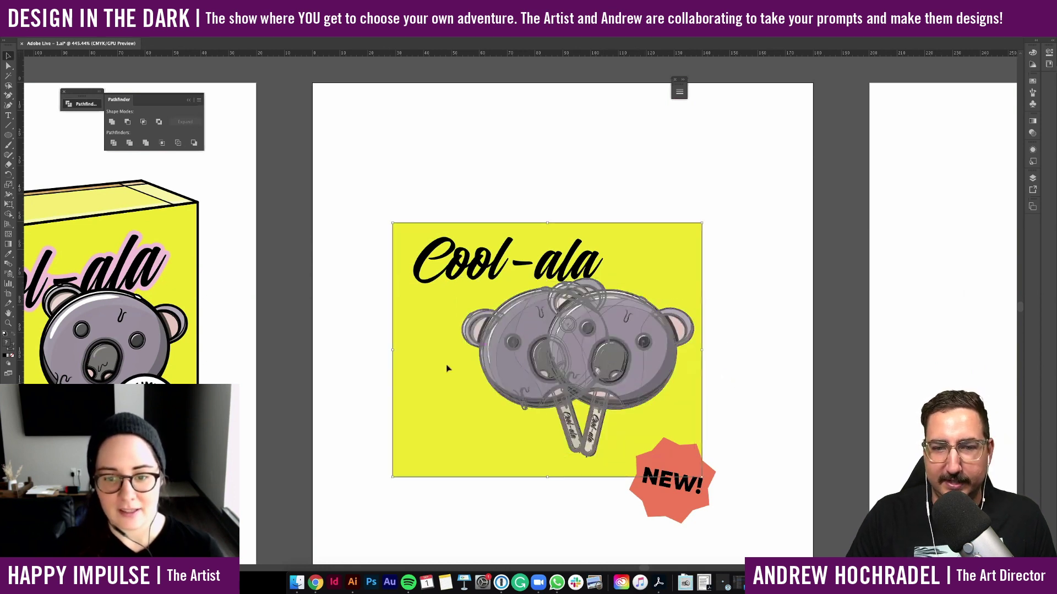
Enlarge the black Cool-ala lettering so it spans more of the yellow rectangle's upper area
{"action": "left_click", "coordinate": [445, 365], "text": "shift"}
{"action": "left_click", "coordinate": [440, 371], "text": "shift"}
{"action": "left_click", "coordinate": [441, 378], "text": "shift"}
{"action": "left_click", "coordinate": [381, 485]}
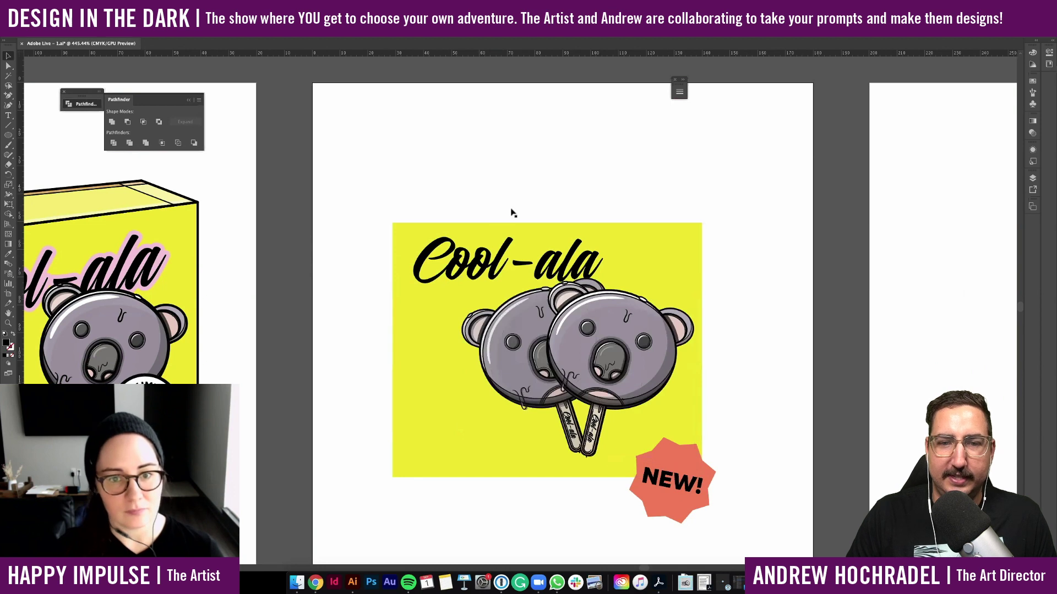
{"action": "left_click", "coordinate": [477, 270]}
{"action": "left_click_drag", "start_coordinate": [603, 284], "coordinate": [634, 295]}
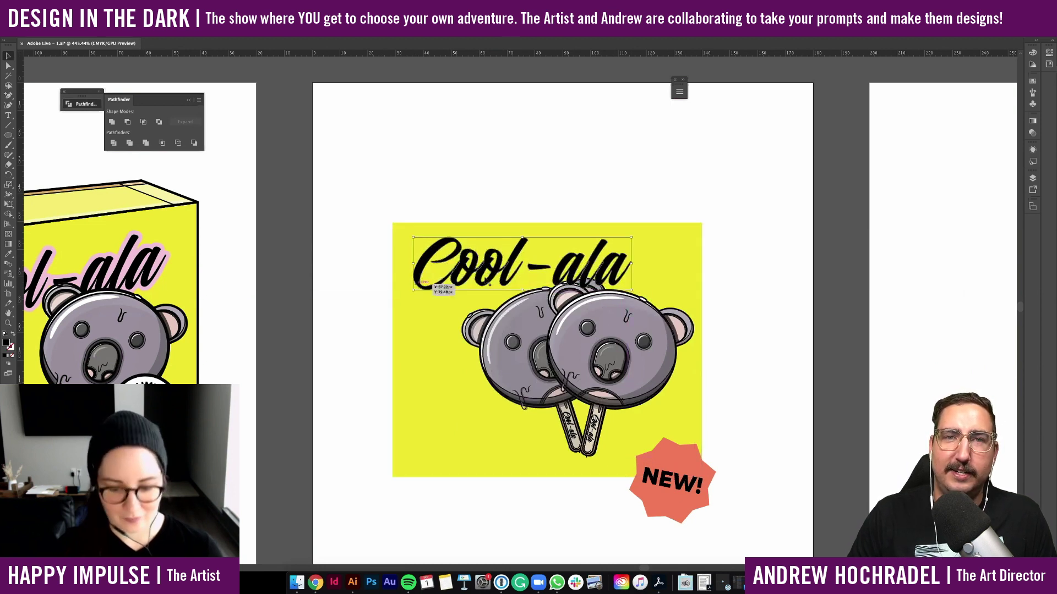
Copy the pink outline from behind the Cool-ala lettering on the box and restore the box lettering's arrangement
{"action": "scroll", "coordinate": [520, 308], "scroll_direction": "left", "scroll_amount": 8}
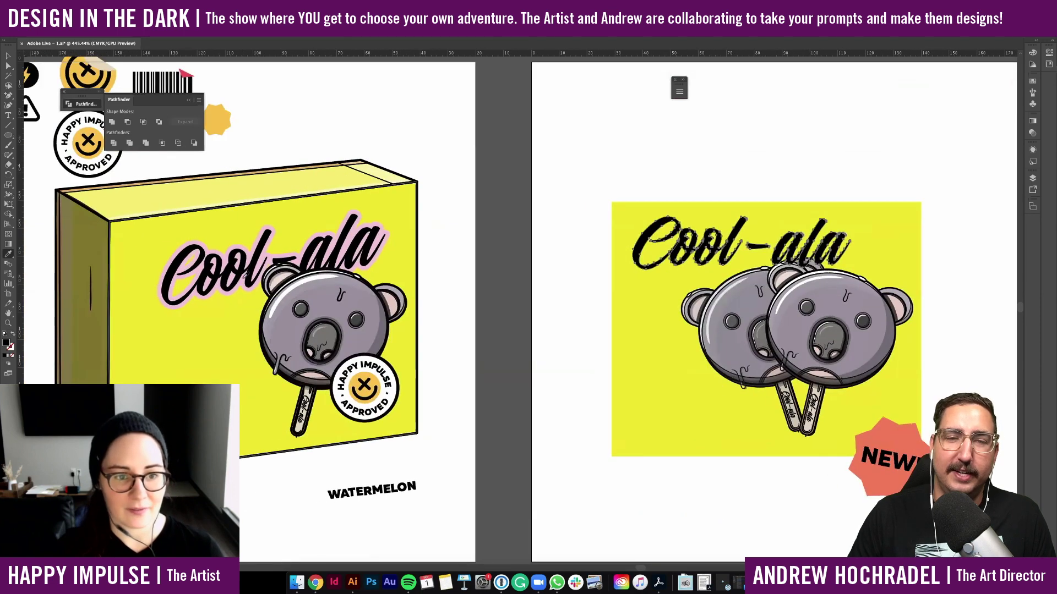
{"action": "left_click", "coordinate": [252, 295]}
{"action": "left_click", "coordinate": [258, 275]}
{"action": "key", "text": "v"}
{"action": "left_click", "coordinate": [244, 274]}
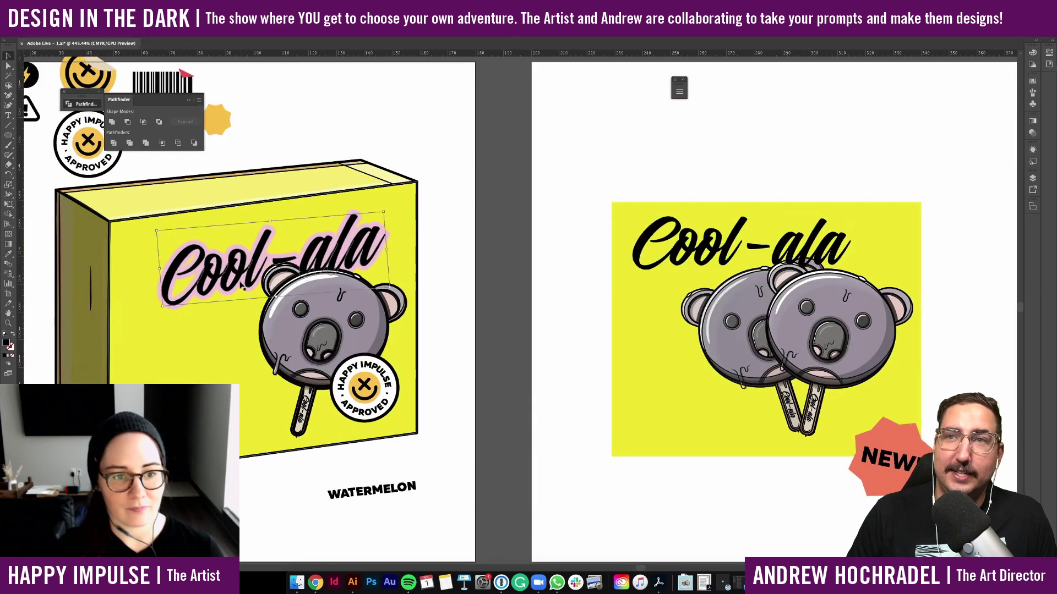
{"action": "double_click", "coordinate": [241, 274]}
{"action": "double_click", "coordinate": [250, 206]}
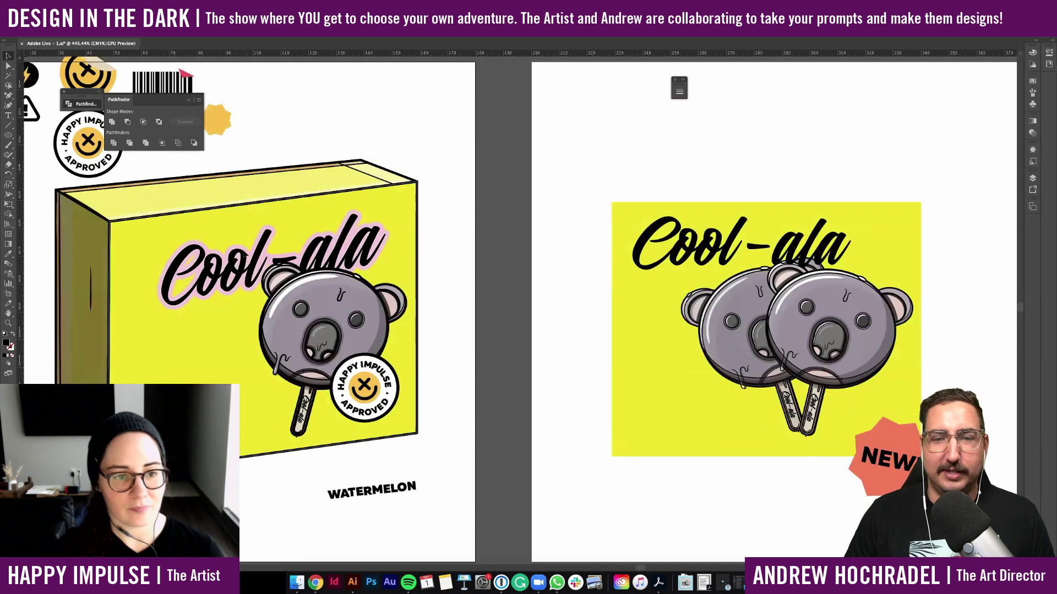
{"action": "left_click_drag", "start_coordinate": [242, 267], "coordinate": [278, 210]}
{"action": "left_click", "coordinate": [238, 267]}
{"action": "key", "text": "super+z"}
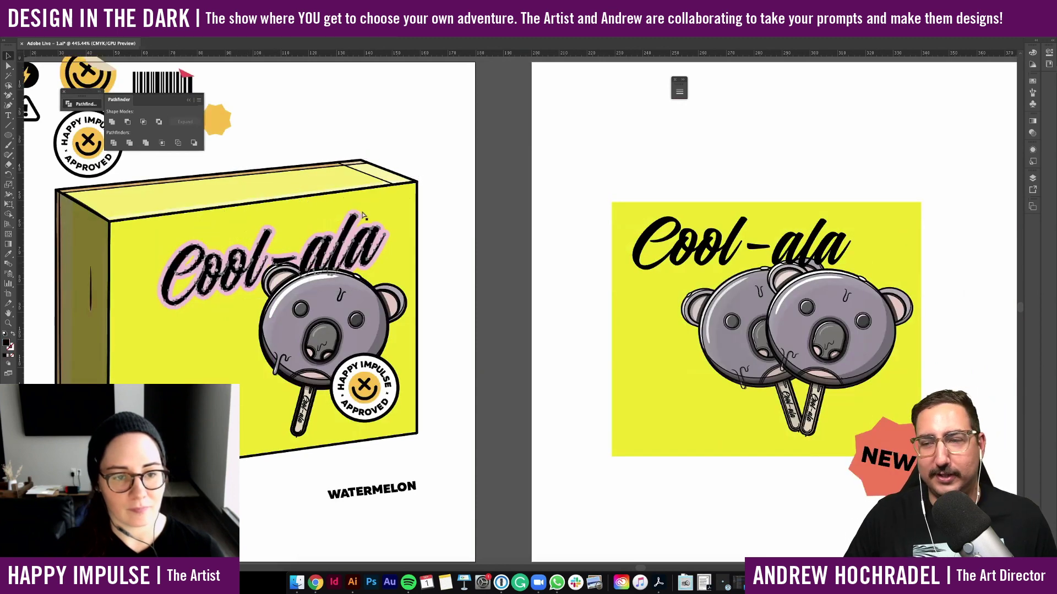
Paste the pink lettering outline on the flat design's artboard as a colour reference
{"action": "left_click", "coordinate": [476, 189]}
{"action": "scroll", "coordinate": [546, 221], "scroll_direction": "right", "scroll_amount": 4}
{"action": "scroll", "coordinate": [546, 222], "scroll_direction": "up", "scroll_amount": 1}
{"action": "scroll", "coordinate": [547, 221], "scroll_direction": "right", "scroll_amount": 1}
{"action": "scroll", "coordinate": [546, 222], "scroll_direction": "up", "scroll_amount": 1}
{"action": "key", "text": "super+v"}
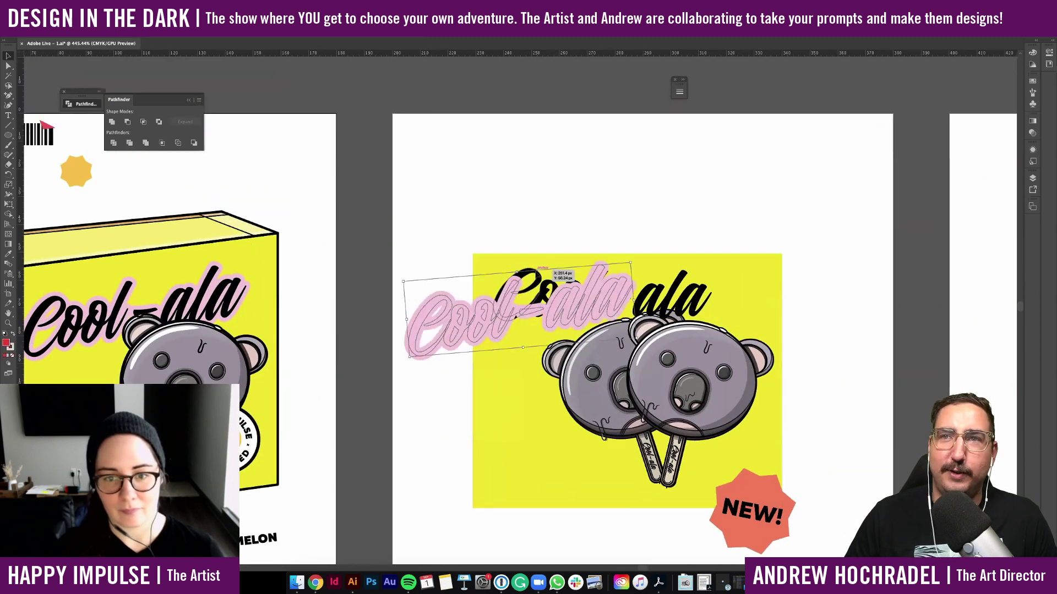
{"action": "left_click_drag", "start_coordinate": [535, 270], "coordinate": [533, 199]}
{"action": "key", "text": "super+z"}
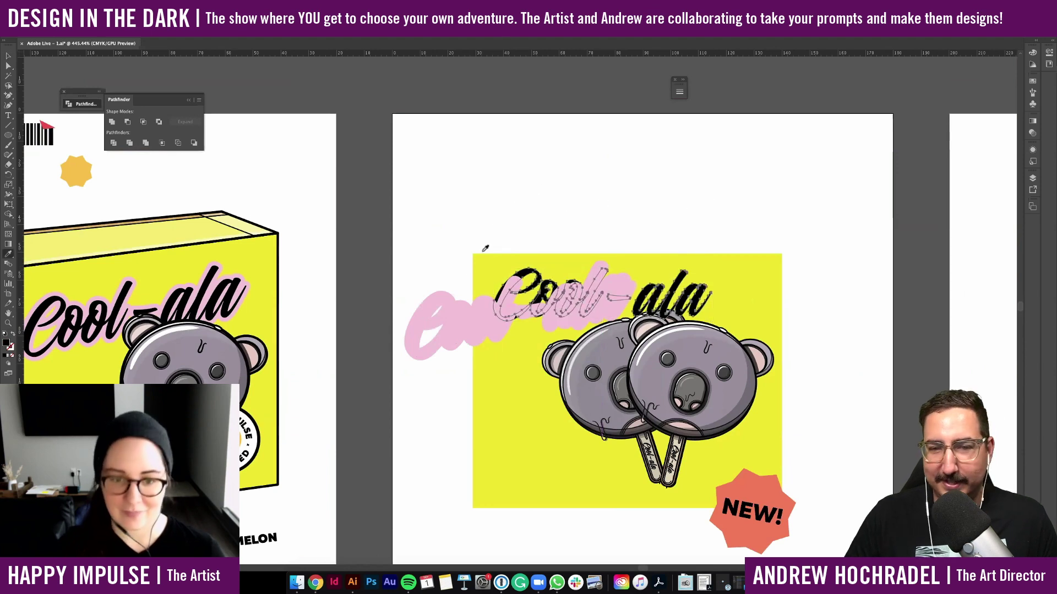
Give the flat Cool-ala lettering a pink outline matching the pasted reference, and delete the pasted reference
{"action": "key", "text": "i"}
{"action": "left_click", "coordinate": [450, 341]}
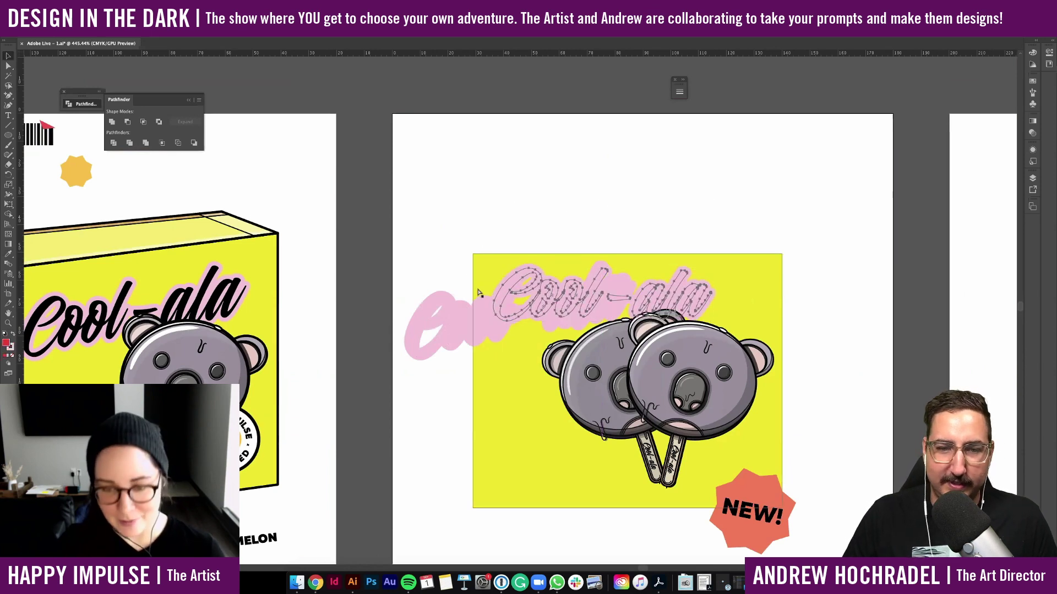
{"action": "key", "text": "super+z"}
{"action": "key", "text": "v"}
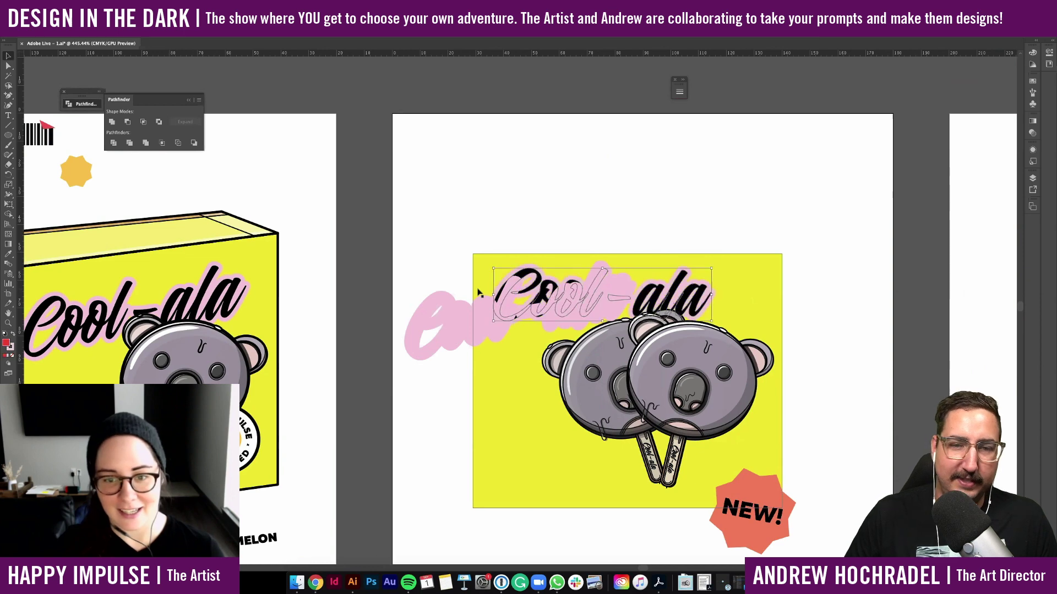
{"action": "left_click", "coordinate": [446, 320]}
{"action": "key", "text": "Delete"}
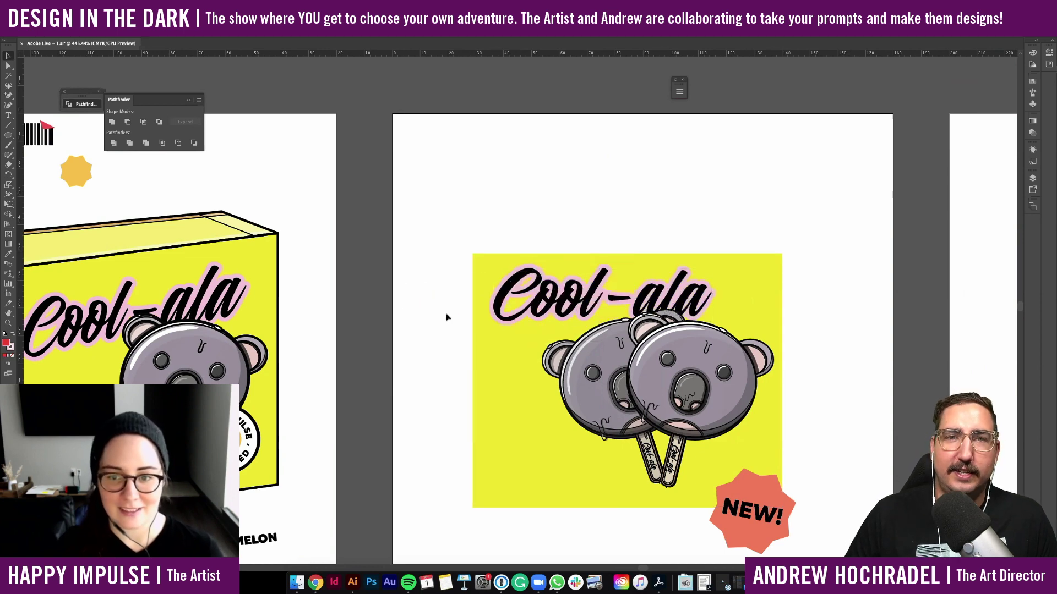
Lock the yellow rectangle and scale up the outlined Cool-ala lettering toward its upper right
{"action": "scroll", "coordinate": [446, 317], "scroll_direction": "right", "scroll_amount": 3}
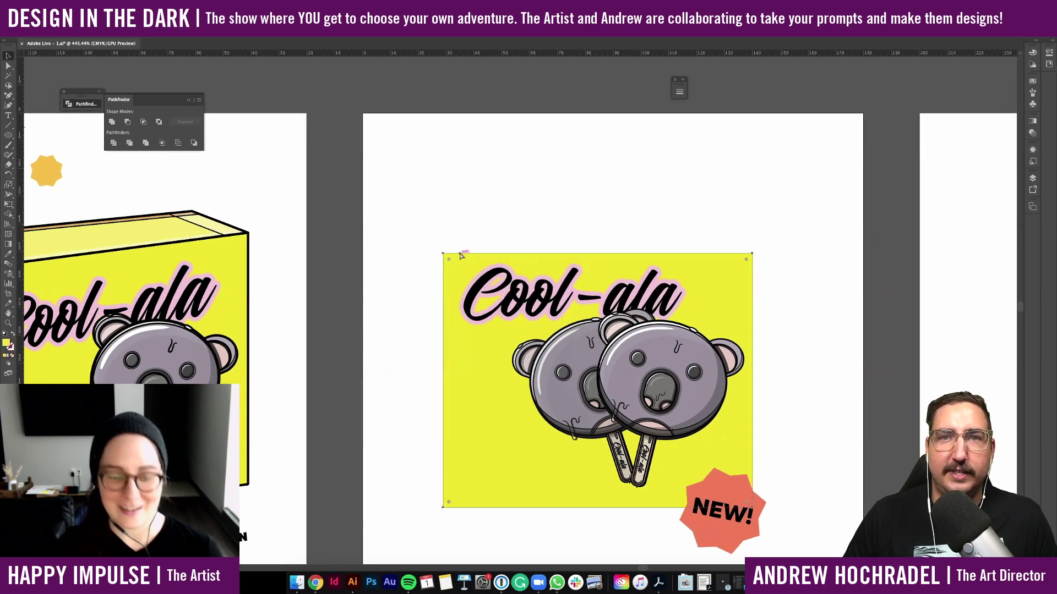
{"action": "key", "text": "super+2"}
{"action": "left_click_drag", "start_coordinate": [602, 303], "coordinate": [709, 295]}
Scale down the two koala popsicles together and move them toward the yellow rectangle's right edge
{"action": "left_click", "coordinate": [544, 392]}
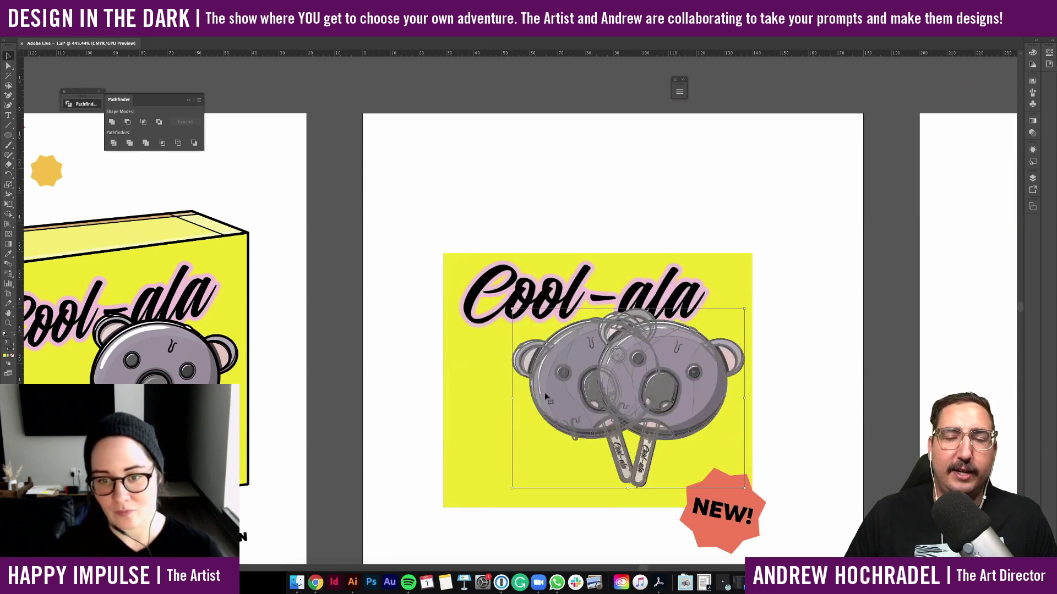
{"action": "left_click_drag", "start_coordinate": [628, 310], "coordinate": [630, 332]}
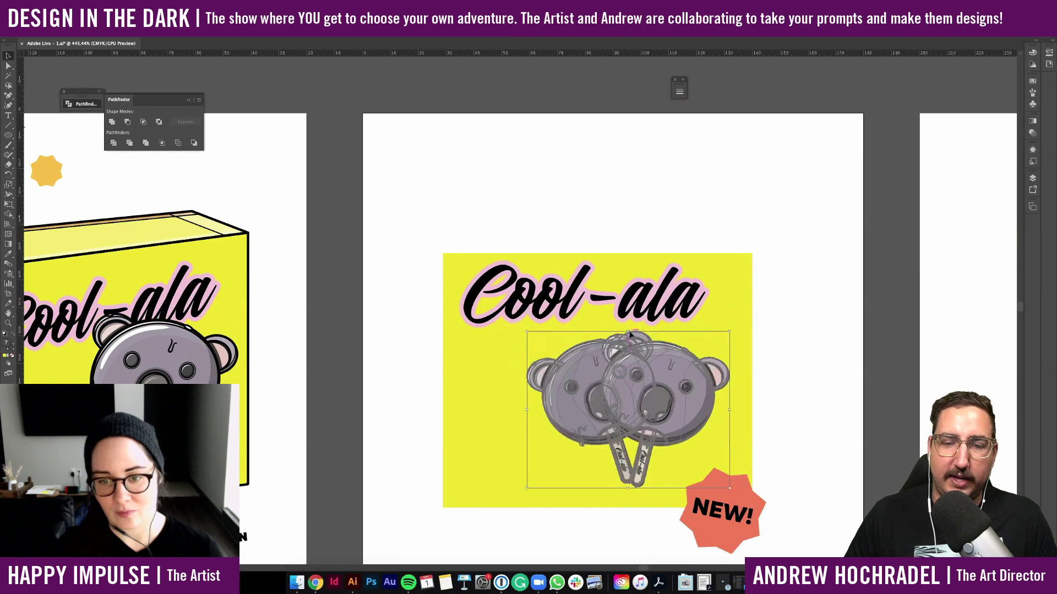
{"action": "left_click", "coordinate": [799, 384]}
{"action": "left_click_drag", "start_coordinate": [674, 379], "coordinate": [691, 383]}
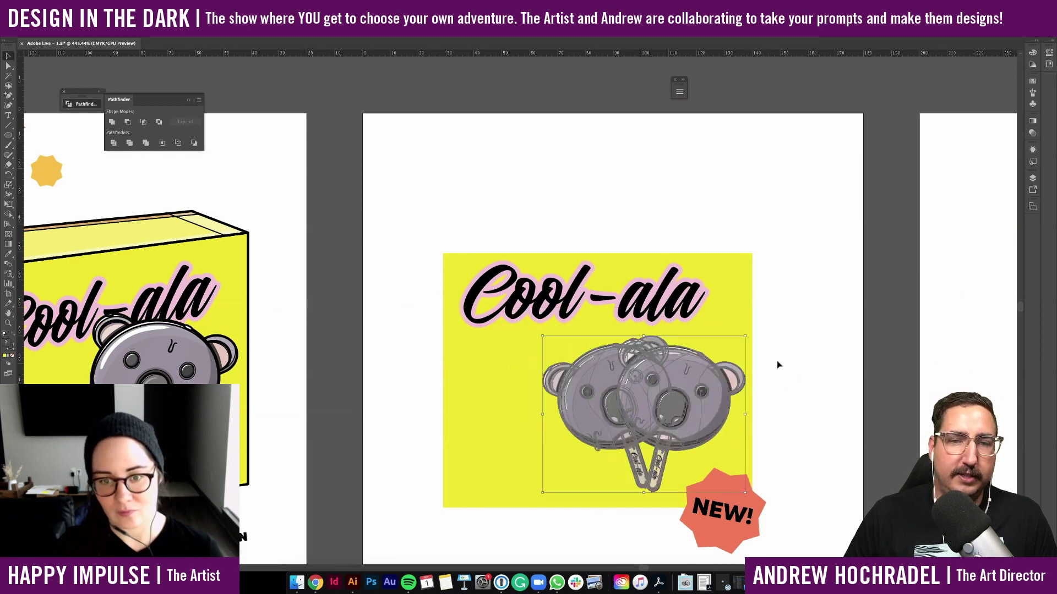
{"action": "left_click", "coordinate": [778, 364]}
Move the outlined Cool-ala lettering down slightly and rotate it counterclockwise so it slants upward to the right
{"action": "left_click_drag", "start_coordinate": [538, 311], "coordinate": [539, 326]}
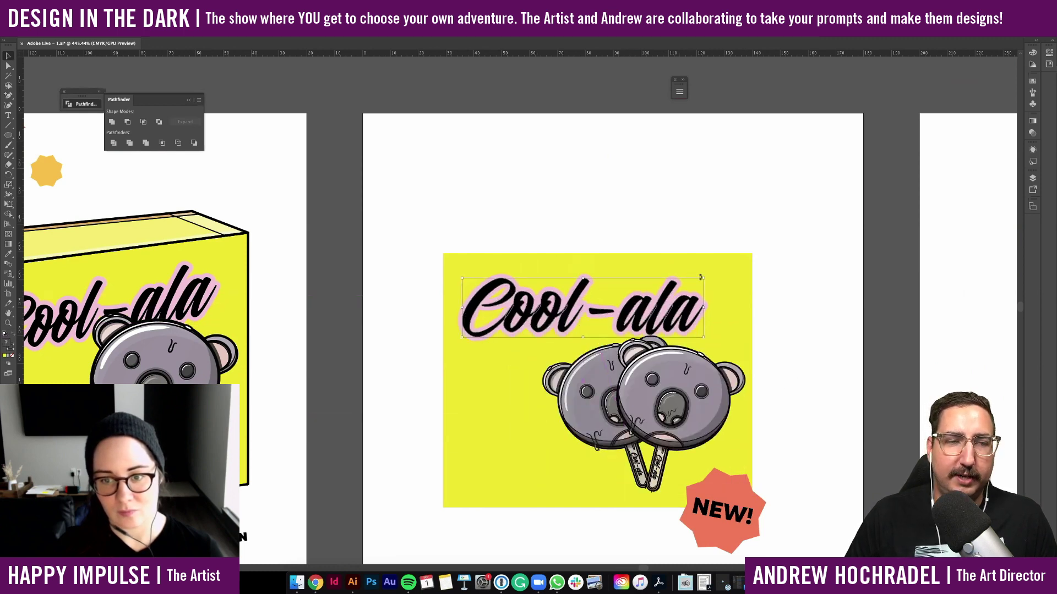
{"action": "left_click_drag", "start_coordinate": [707, 275], "coordinate": [698, 254]}
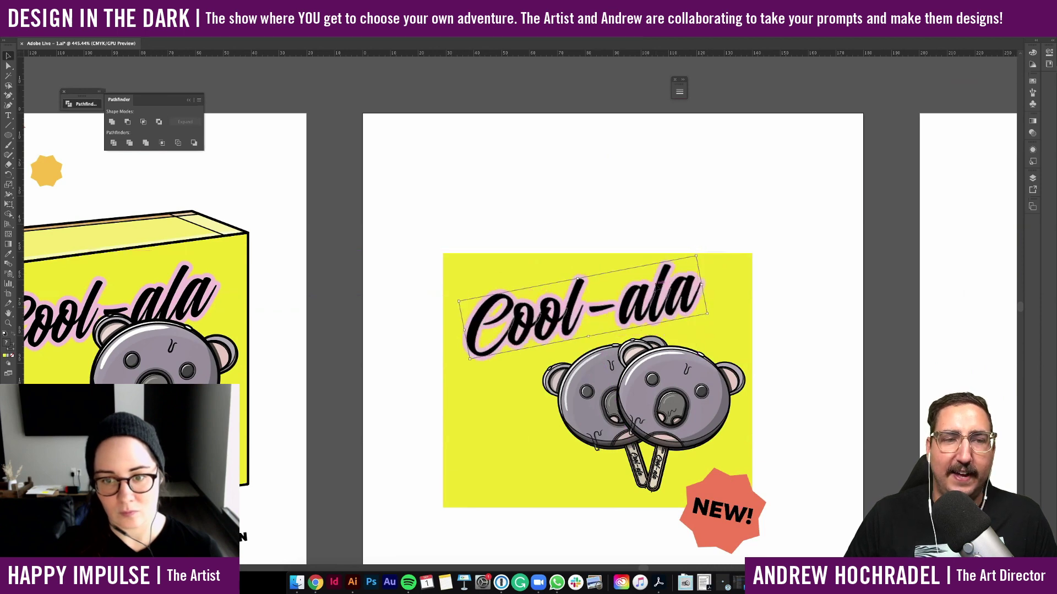
{"action": "left_click", "coordinate": [759, 478]}
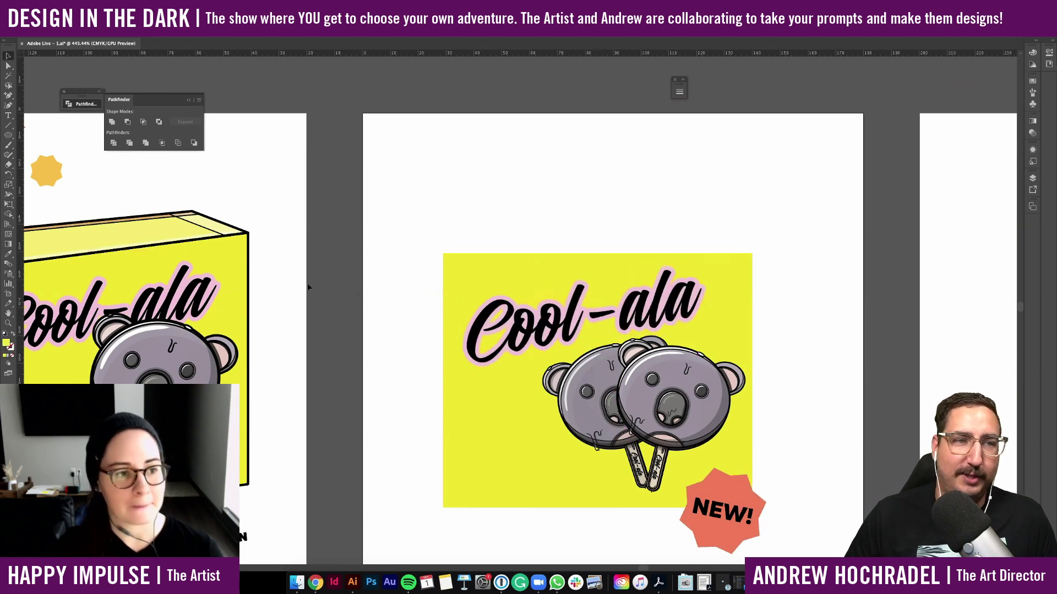
Draw a large yellow circle over the design and shift it slightly so it overhangs the rectangle's left and bottom edges
{"action": "left_click", "coordinate": [12, 135]}
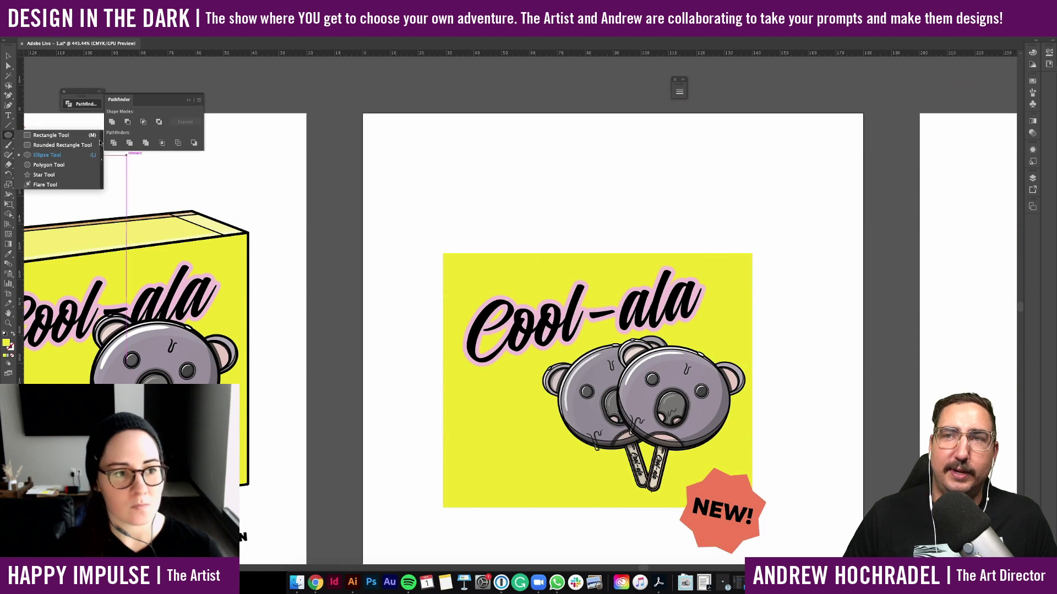
{"action": "left_click_drag", "start_coordinate": [444, 251], "coordinate": [721, 527]}
{"action": "key", "text": "v"}
{"action": "mouse_move", "coordinate": [606, 429]}
{"action": "left_mouse_down"}
{"action": "mouse_move", "coordinate": [582, 432]}
{"action": "mouse_move", "coordinate": [590, 423]}
{"action": "left_mouse_up"}
Unlock the yellow rectangle, paste a copy of it in front, and select the copy together with the circle
{"action": "left_click", "coordinate": [471, 297]}
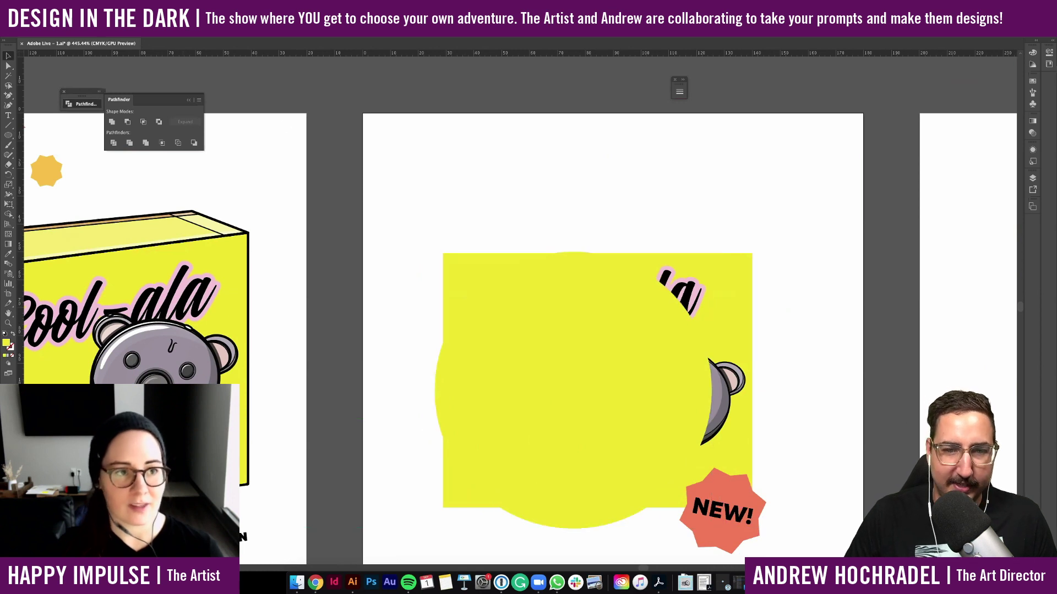
{"action": "left_click", "coordinate": [96, 6]}
{"action": "left_click", "coordinate": [117, 64]}
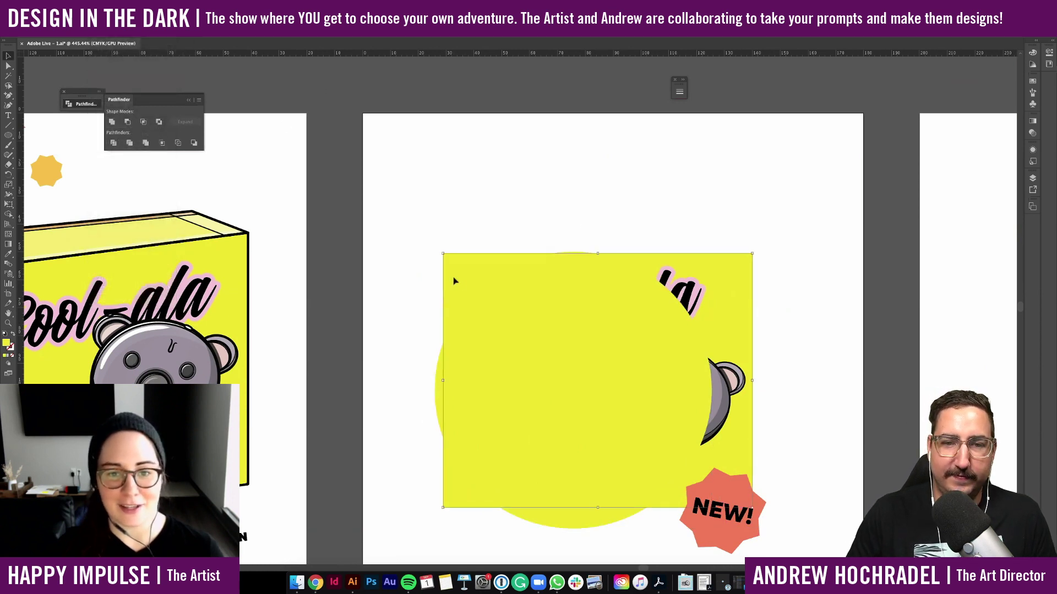
{"action": "left_click", "coordinate": [437, 391]}
{"action": "key", "text": "super+f"}
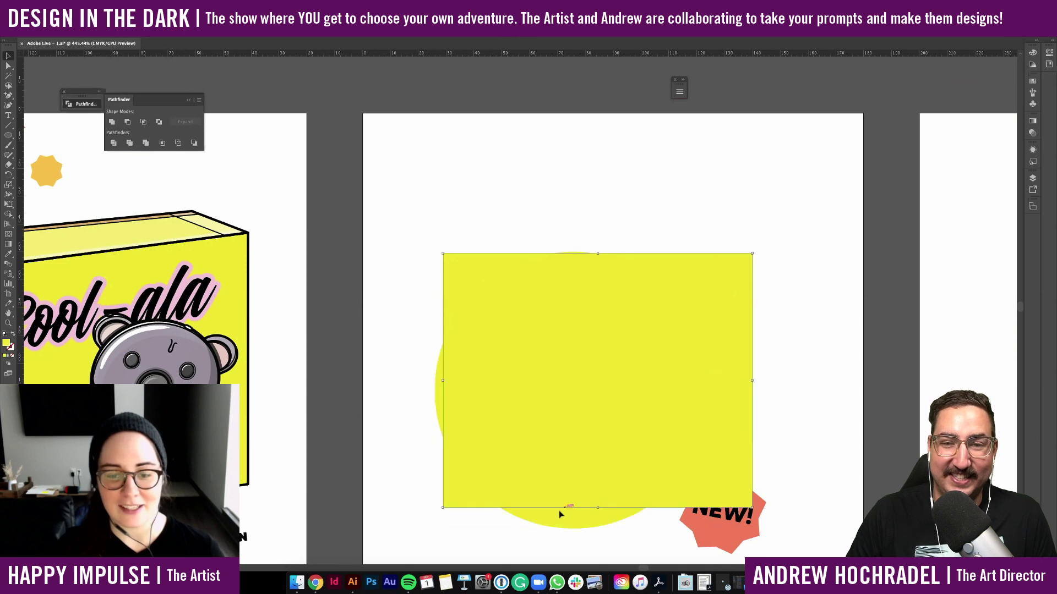
{"action": "left_click", "coordinate": [557, 516], "text": "shift"}
Try subtracting and intersecting the rectangle copy and the circle, and undo each attempt
{"action": "left_click", "coordinate": [129, 121]}
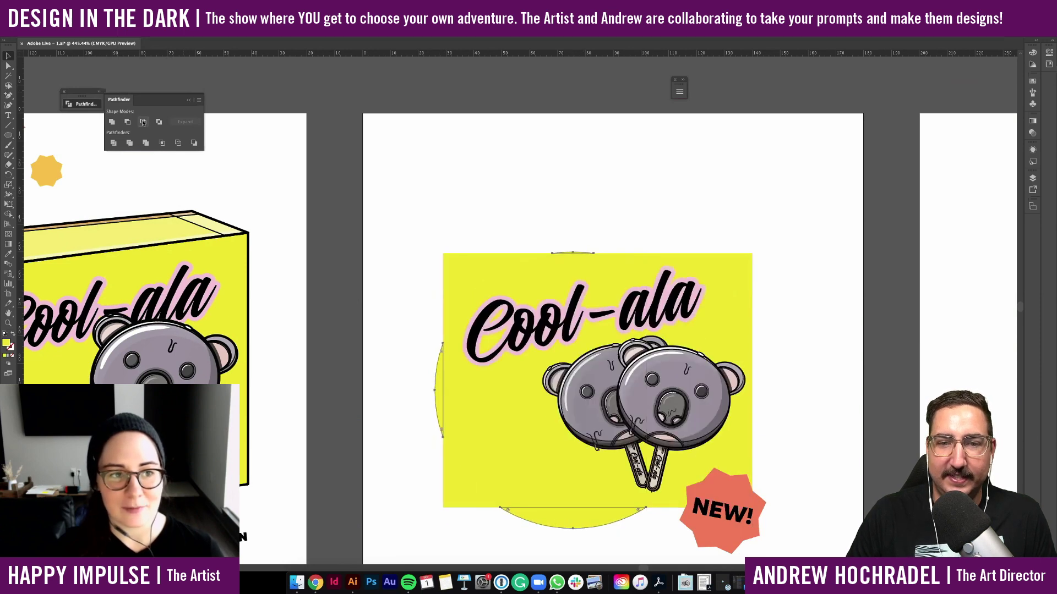
{"action": "key", "text": "super+z"}
{"action": "left_click", "coordinate": [144, 121]}
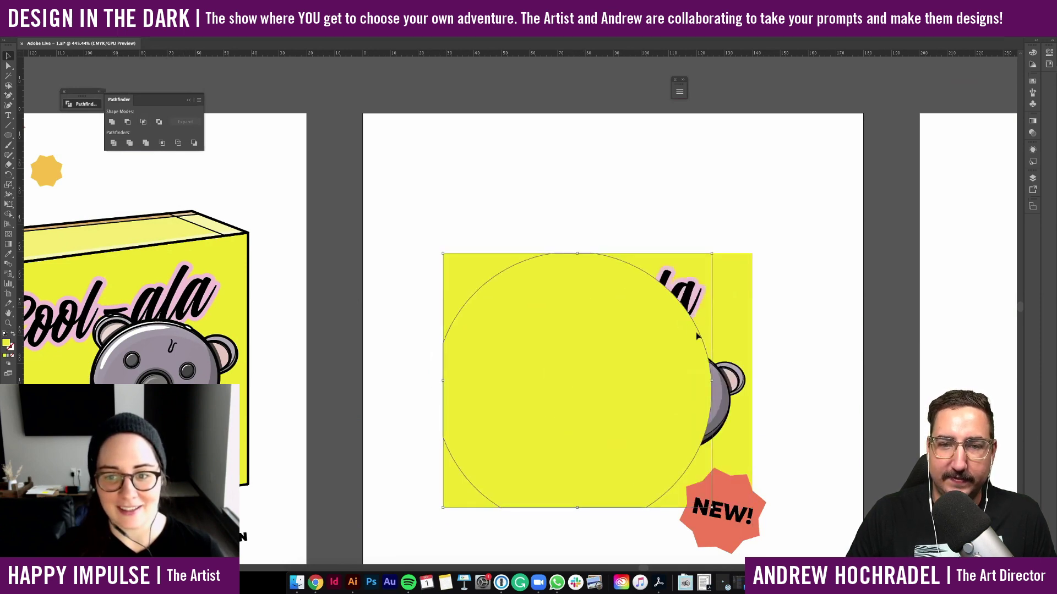
{"action": "key", "text": "super+z"}
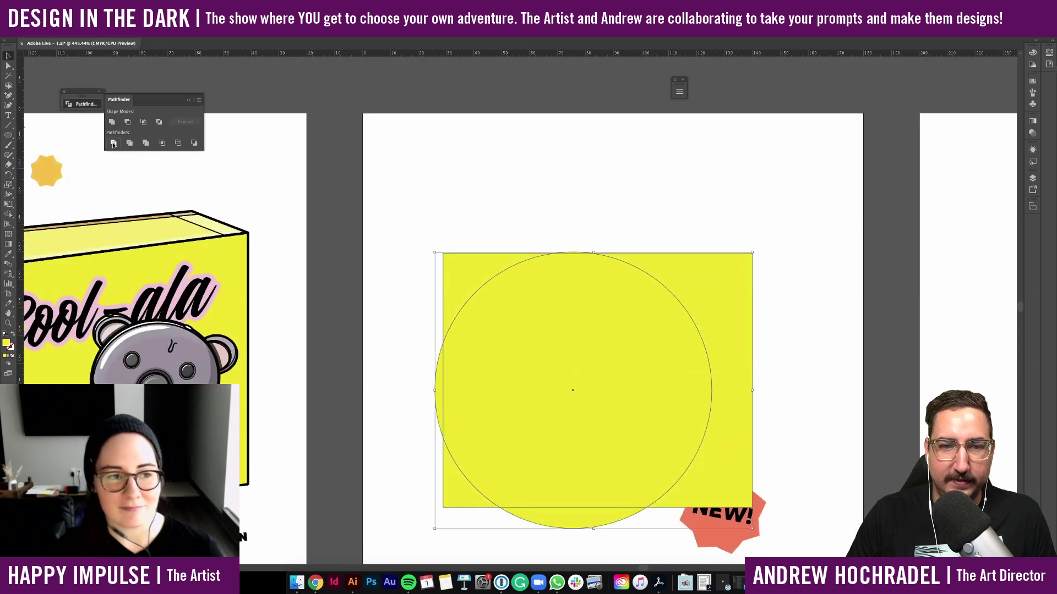
Divide the overlapping rectangle copy and circle, and delete every piece except the curved upper-left corner
{"action": "left_click", "coordinate": [113, 144]}
{"action": "key", "text": "a"}
{"action": "left_click", "coordinate": [547, 304]}
{"action": "key", "text": "Delete"}
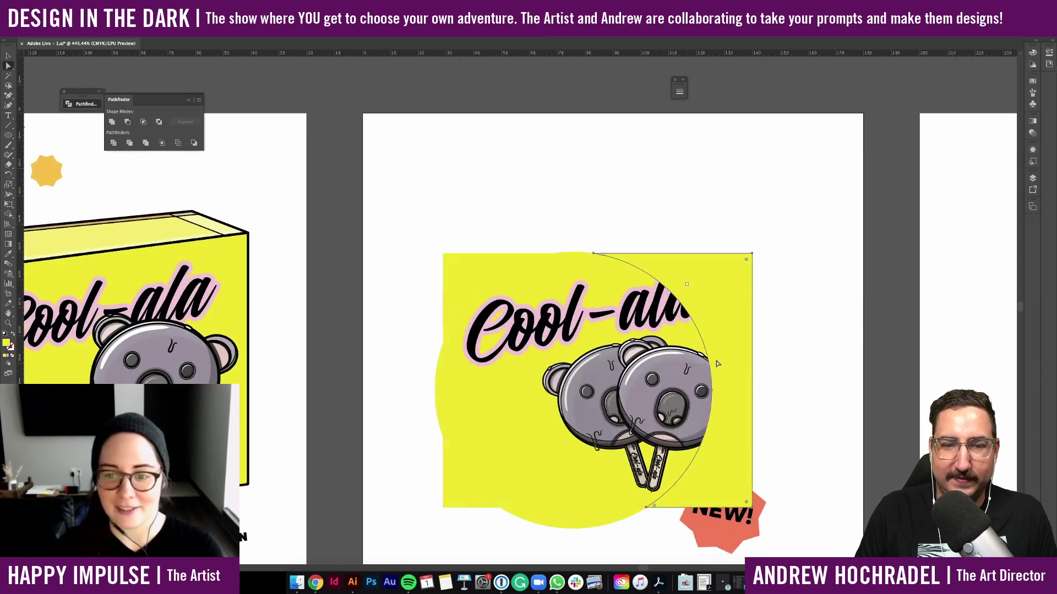
{"action": "key", "text": "Delete"}
{"action": "left_click", "coordinate": [575, 520]}
{"action": "key", "text": "Delete"}
{"action": "left_click", "coordinate": [440, 388]}
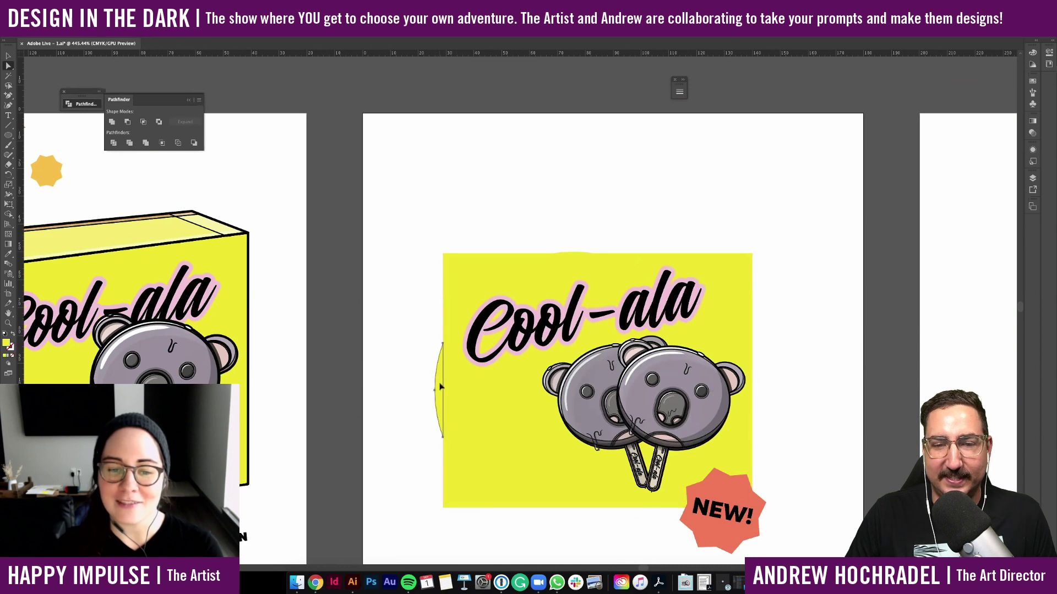
{"action": "key", "text": "Delete"}
Fill the curved upper-left corner piece with the coral colour sampled from the NEW! badge
{"action": "key", "text": "v"}
{"action": "left_click", "coordinate": [469, 287]}
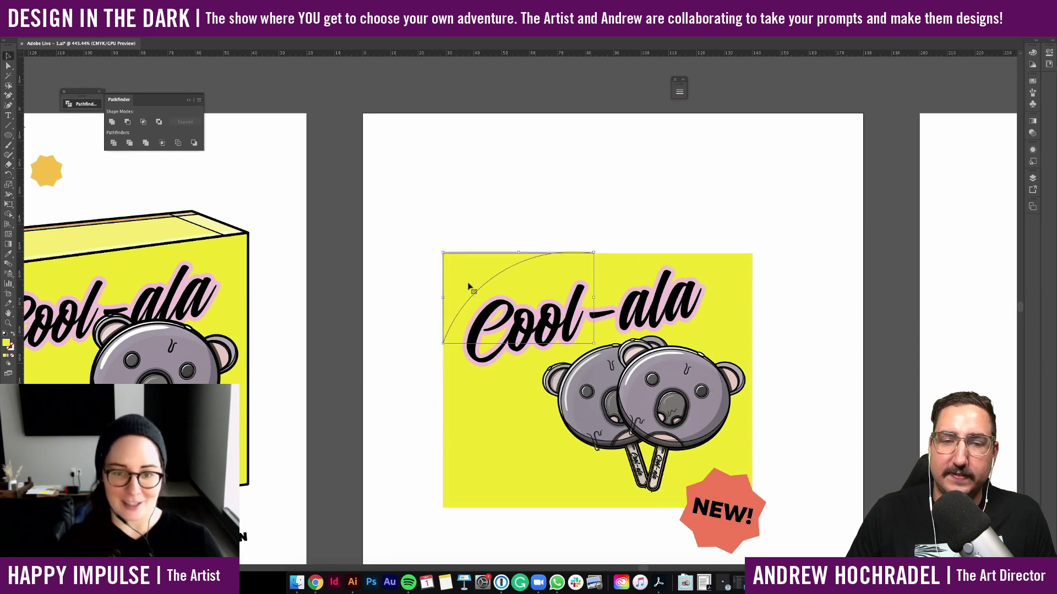
{"action": "key", "text": "i"}
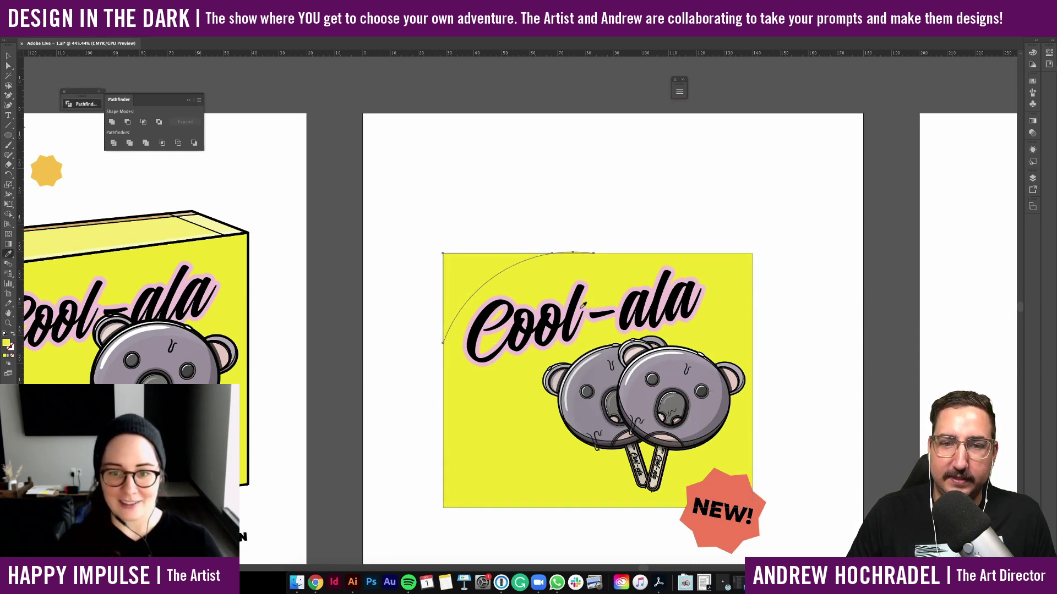
{"action": "left_click", "coordinate": [720, 478]}
{"action": "key", "text": "v"}
Examine the coral corner up close, and look over the other artboards with the box, badges and reference packaging
{"action": "scroll", "coordinate": [605, 352], "scroll_direction": "up", "scroll_amount": 8}
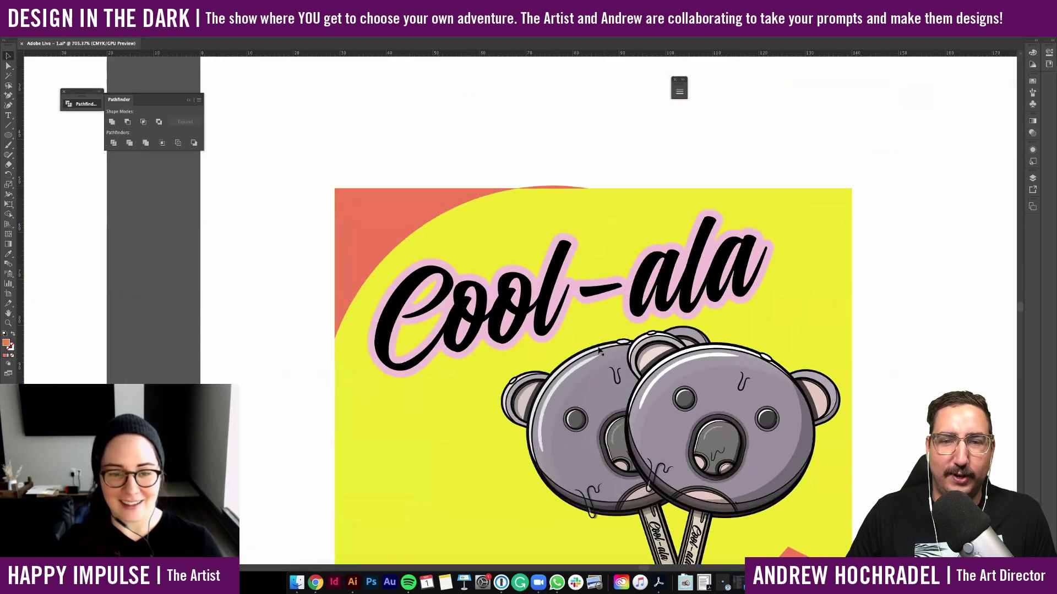
{"action": "scroll", "coordinate": [526, 275], "scroll_direction": "down", "scroll_amount": 1}
{"action": "scroll", "coordinate": [525, 275], "scroll_direction": "down", "scroll_amount": 6}
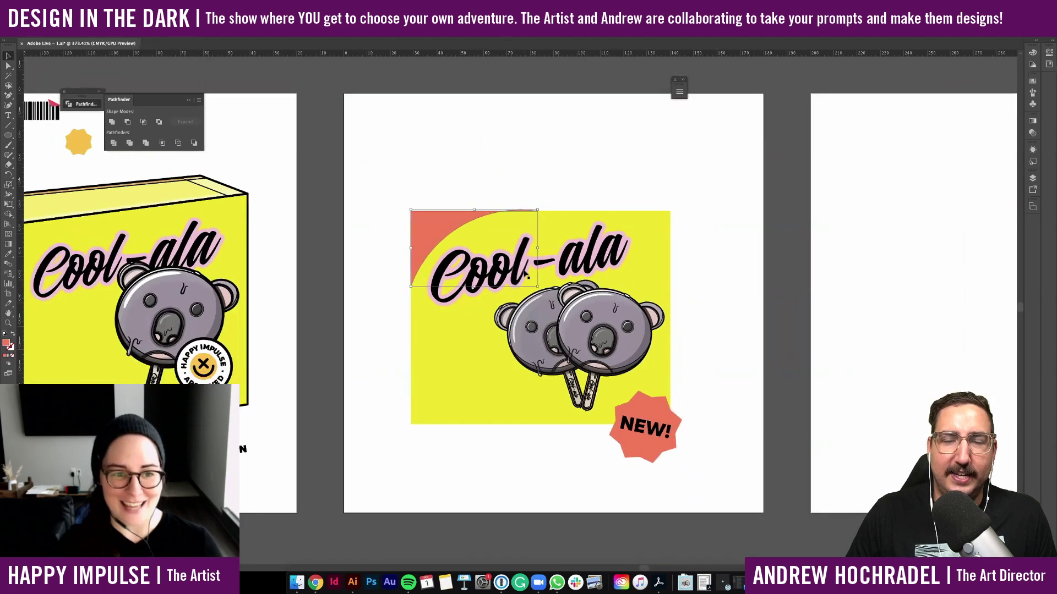
{"action": "scroll", "coordinate": [376, 268], "scroll_direction": "up", "scroll_amount": 3}
{"action": "scroll", "coordinate": [374, 268], "scroll_direction": "left", "scroll_amount": 10}
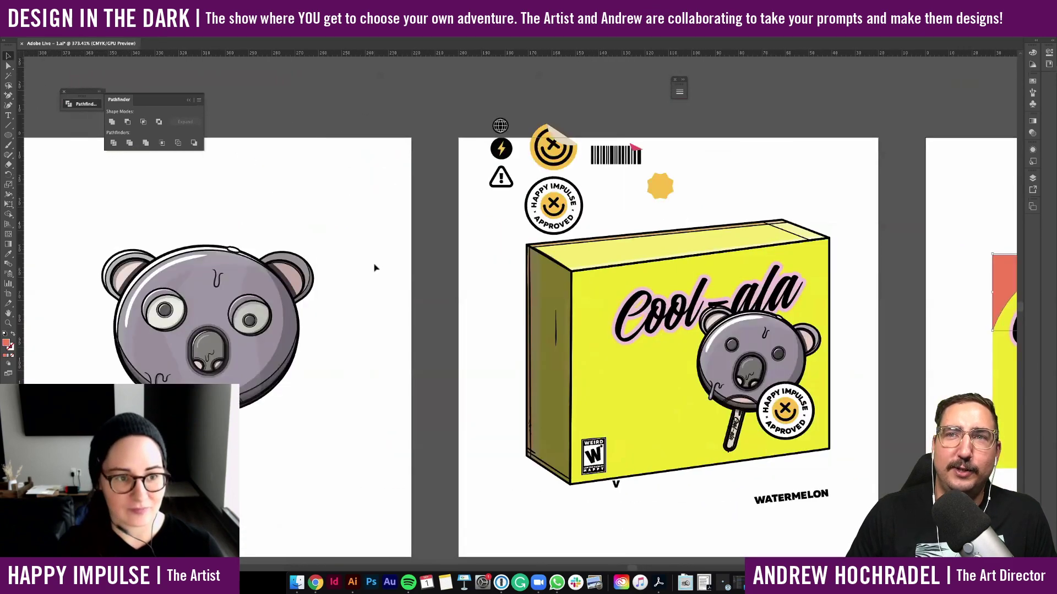
{"action": "scroll", "coordinate": [373, 266], "scroll_direction": "down", "scroll_amount": 6}
{"action": "scroll", "coordinate": [176, 221], "scroll_direction": "left", "scroll_amount": 6}
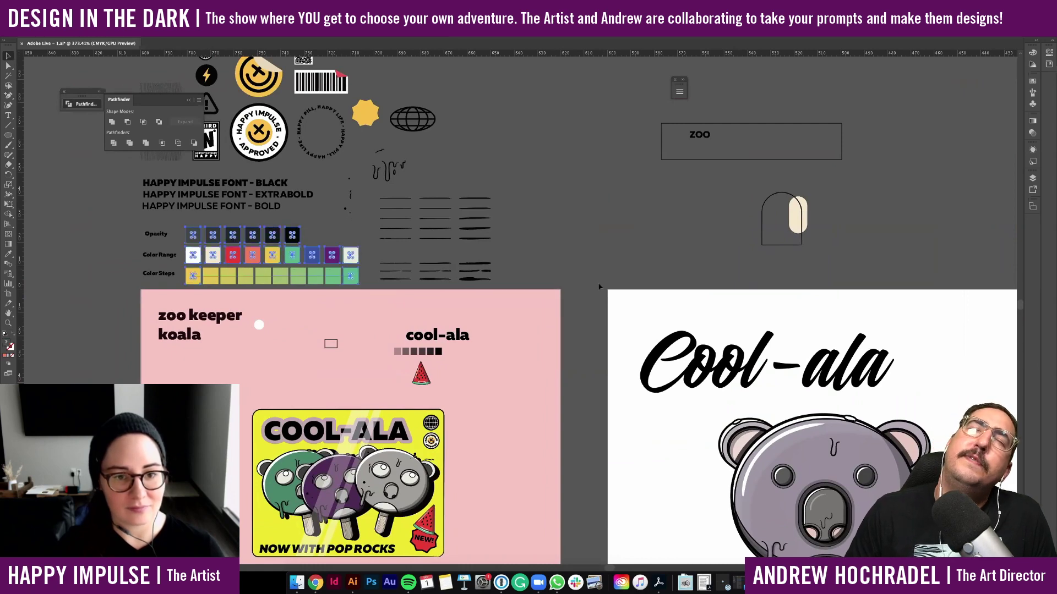
{"action": "scroll", "coordinate": [597, 286], "scroll_direction": "right", "scroll_amount": 15}
{"action": "scroll", "coordinate": [600, 286], "scroll_direction": "right", "scroll_amount": 15}
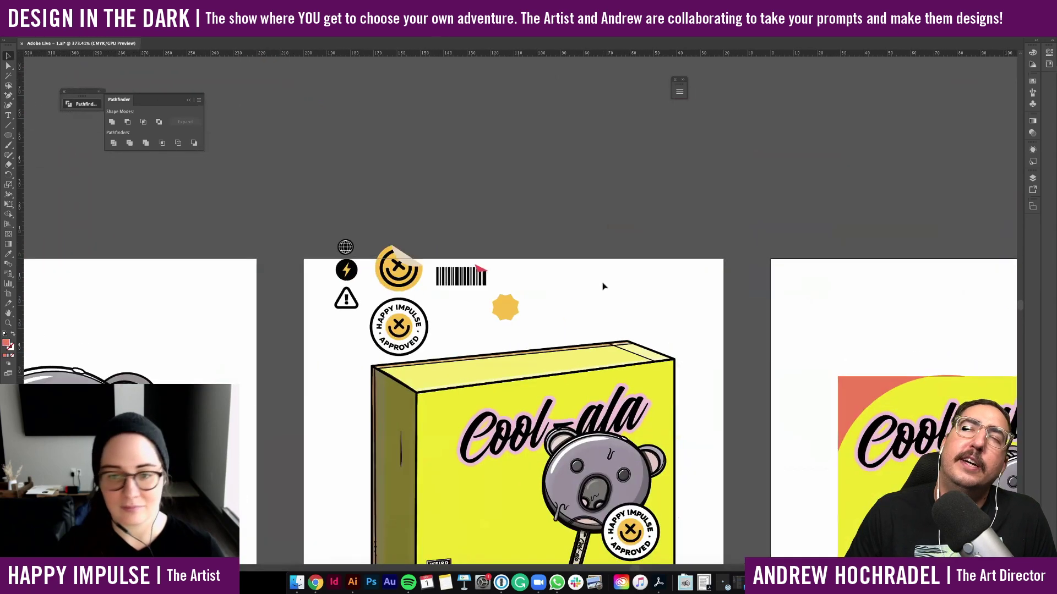
{"action": "left_click", "coordinate": [76, 7]}
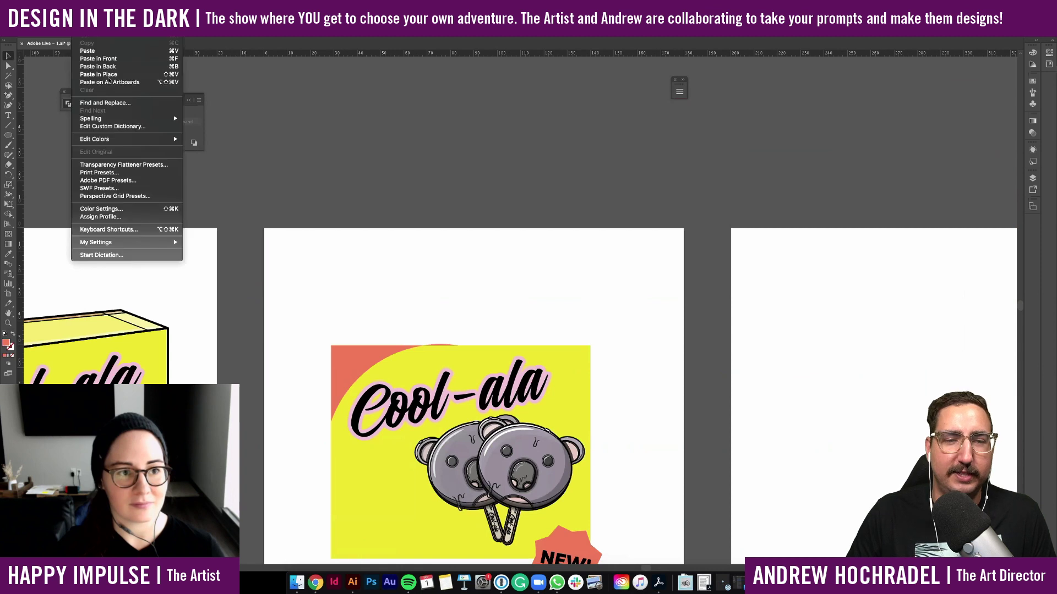
Try to paste the copied artwork in place on the flat package artboard, and undo it
{"action": "left_click", "coordinate": [104, 74]}
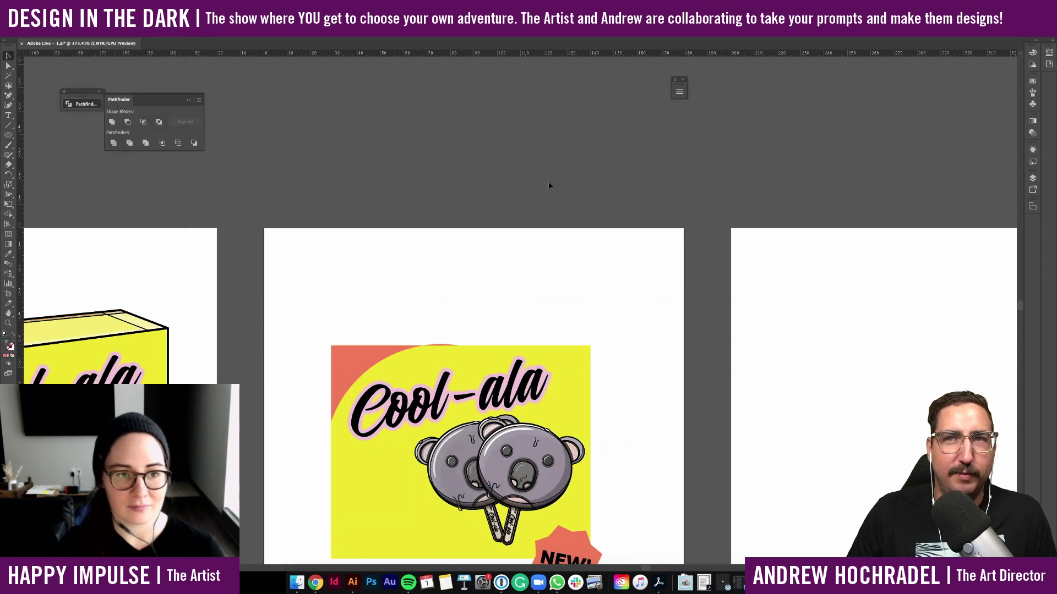
{"action": "scroll", "coordinate": [548, 184], "scroll_direction": "left", "scroll_amount": 1}
{"action": "left_click", "coordinate": [77, 6]}
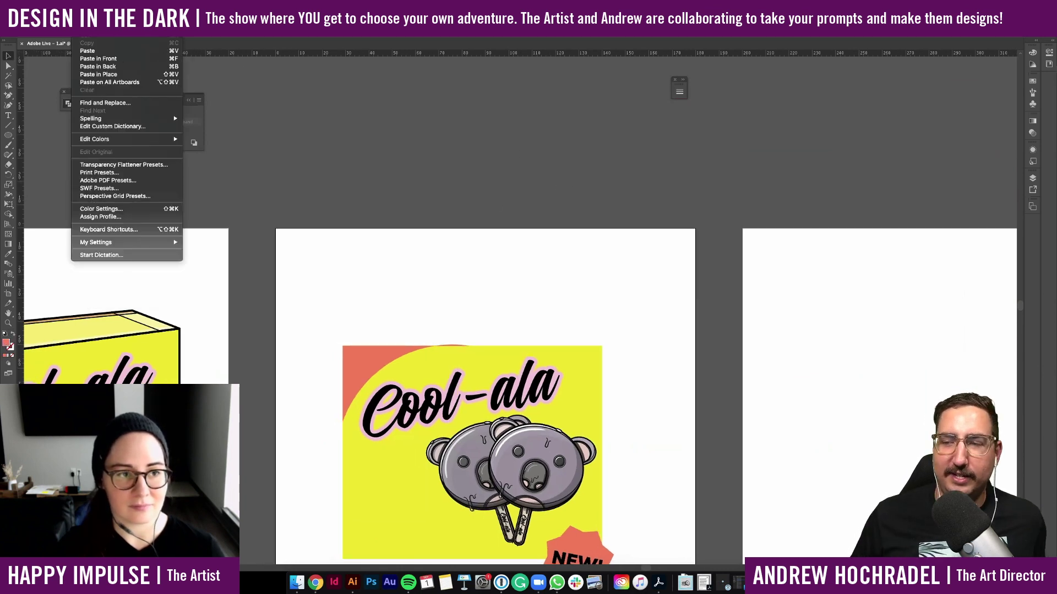
{"action": "left_click", "coordinate": [117, 75]}
{"action": "key", "text": "super+z"}
Copy the font samples, colour swatches and stroke samples from above the pink artboard, and paste them in place above the flat package artboard
{"action": "scroll", "coordinate": [368, 213], "scroll_direction": "down", "scroll_amount": 5}
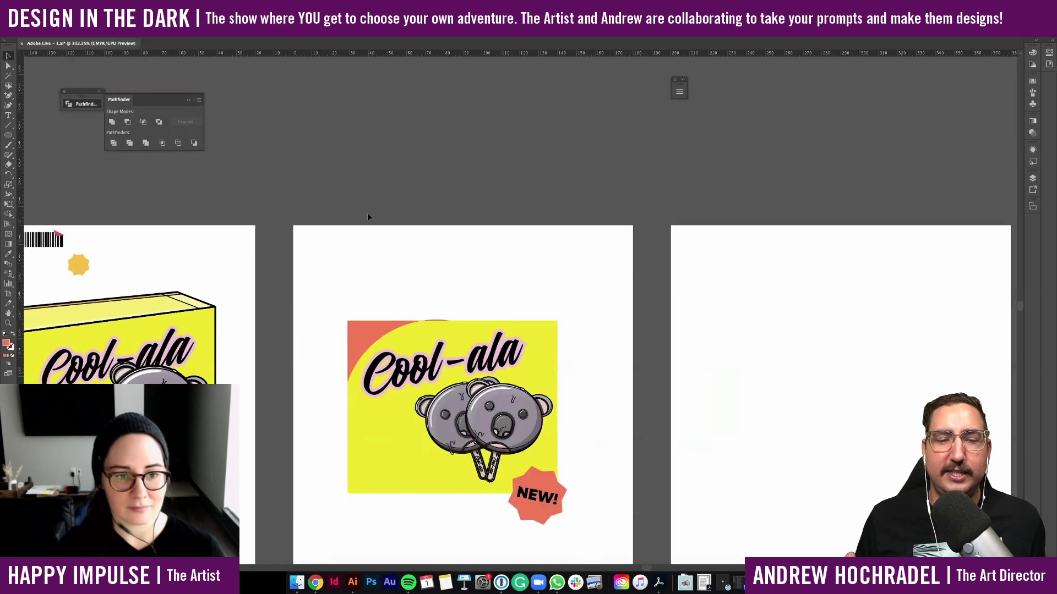
{"action": "scroll", "coordinate": [367, 213], "scroll_direction": "left", "scroll_amount": 12}
{"action": "scroll", "coordinate": [367, 213], "scroll_direction": "left", "scroll_amount": 10}
{"action": "scroll", "coordinate": [368, 214], "scroll_direction": "up", "scroll_amount": 2}
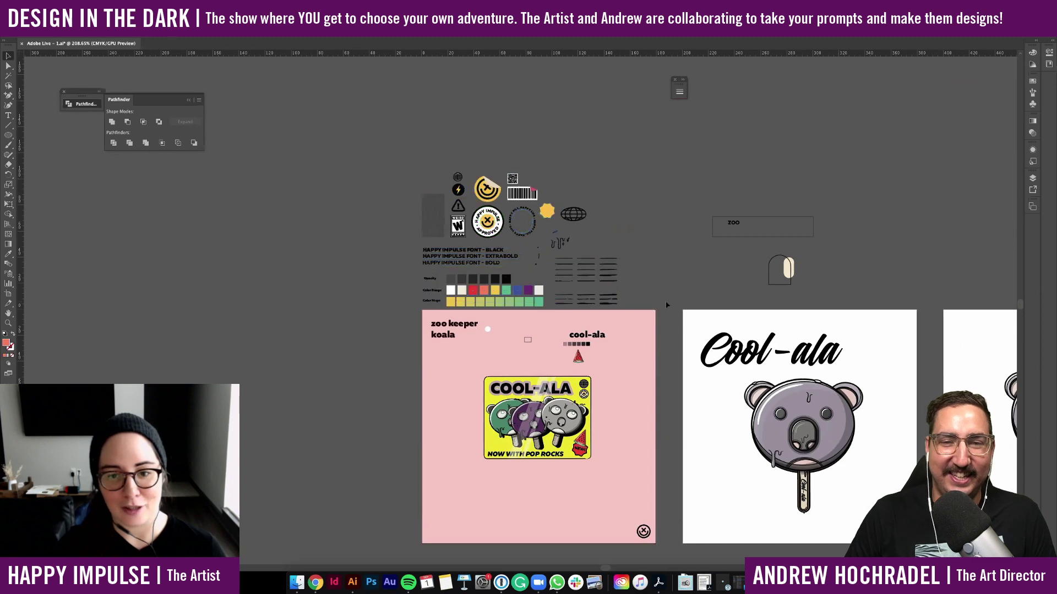
{"action": "scroll", "coordinate": [665, 301], "scroll_direction": "right", "scroll_amount": 8}
{"action": "scroll", "coordinate": [665, 300], "scroll_direction": "right", "scroll_amount": 20}
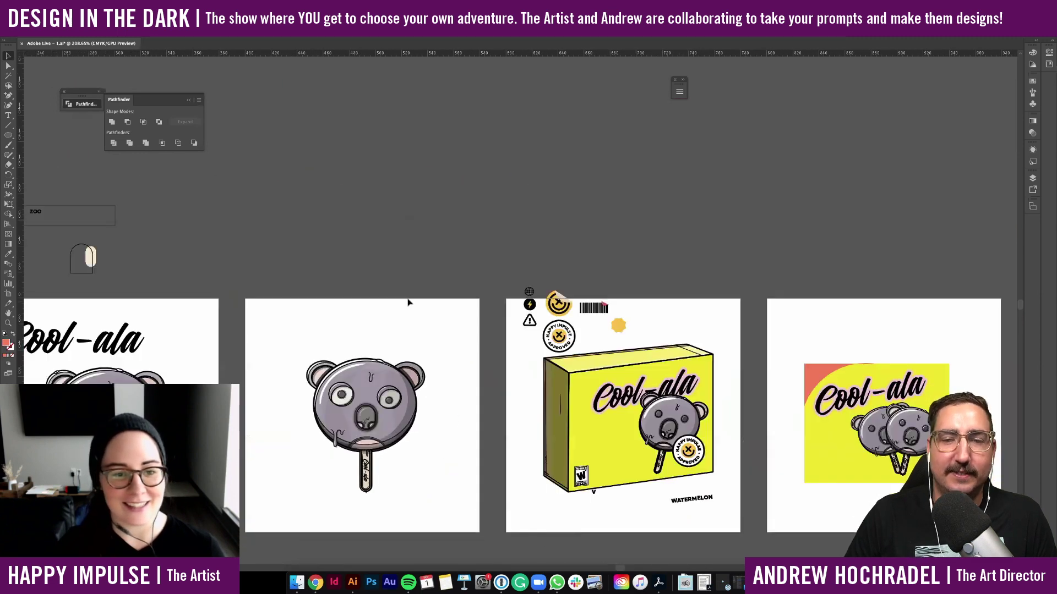
{"action": "left_click", "coordinate": [78, 5]}
{"action": "left_click", "coordinate": [113, 75]}
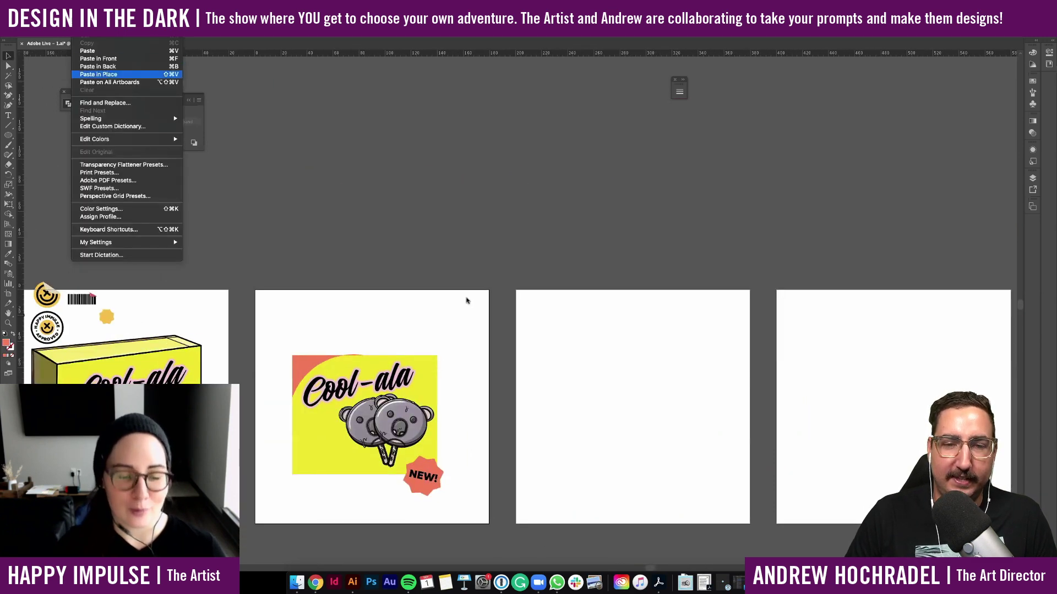
{"action": "left_click", "coordinate": [538, 311]}
Delete the stray circle sliver sticking out beyond the package rectangle's upper edge, keeping the coral corner piece
{"action": "scroll", "coordinate": [448, 355], "scroll_direction": "up", "scroll_amount": 5}
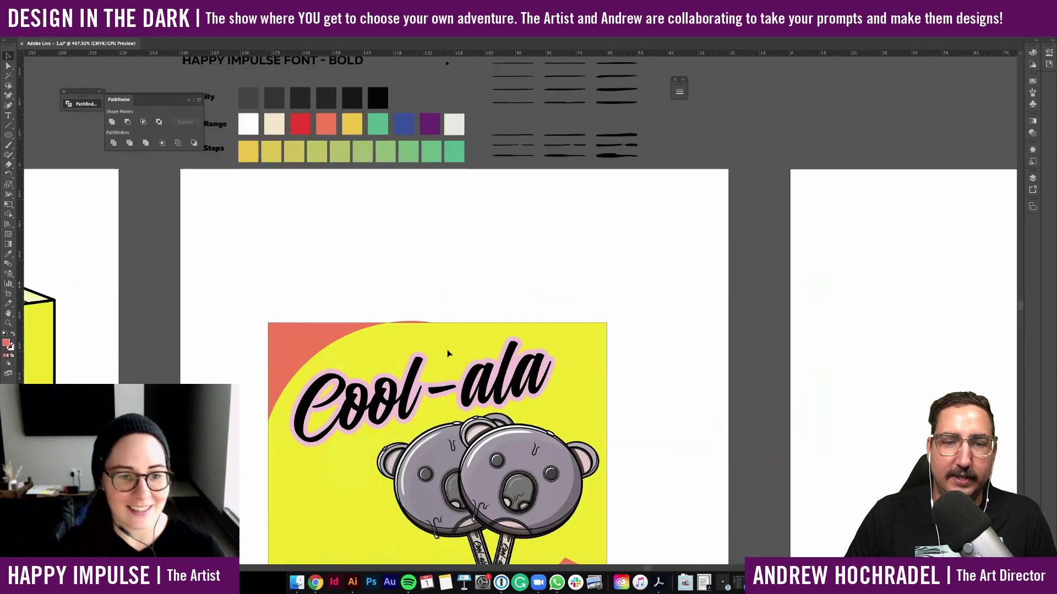
{"action": "left_click", "coordinate": [416, 328]}
{"action": "double_click", "coordinate": [416, 328]}
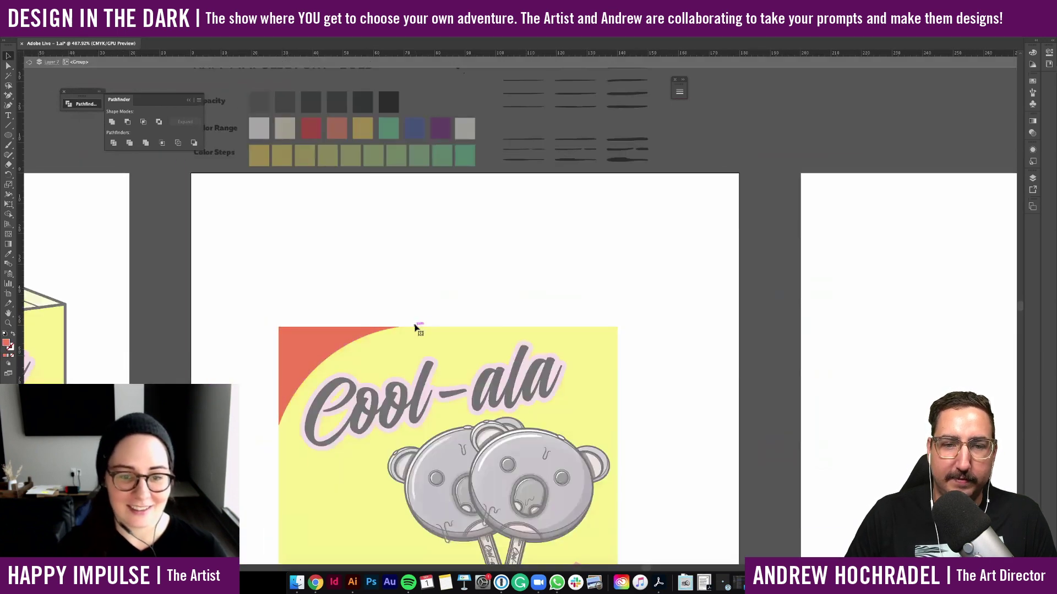
{"action": "key", "text": "Escape"}
Outline the coral corner piece with a black brush stroke sampled from the stroke samples, and set its weight to 0.5 pt
{"action": "key", "text": "i"}
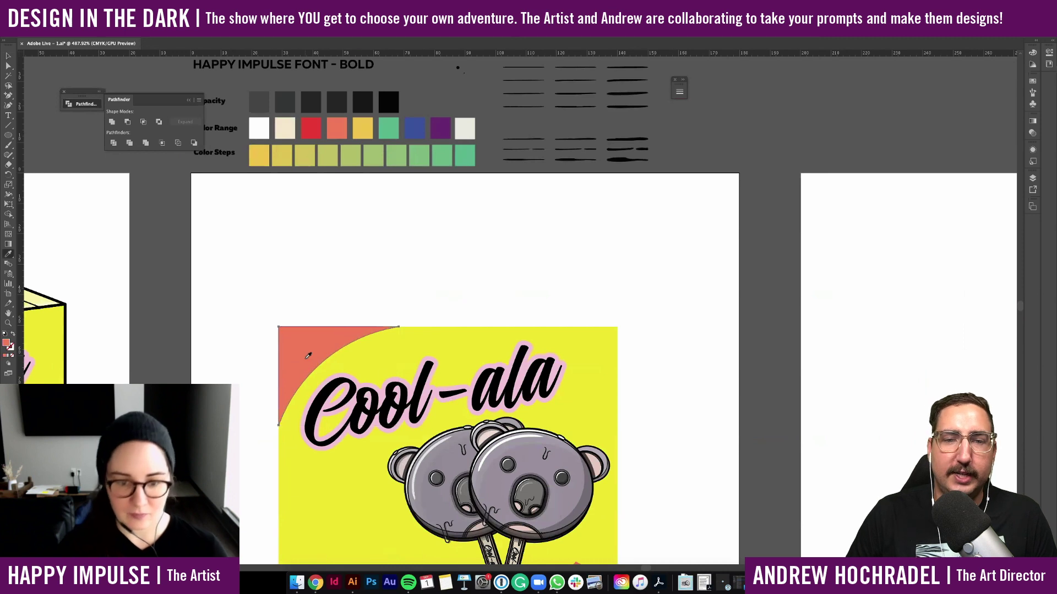
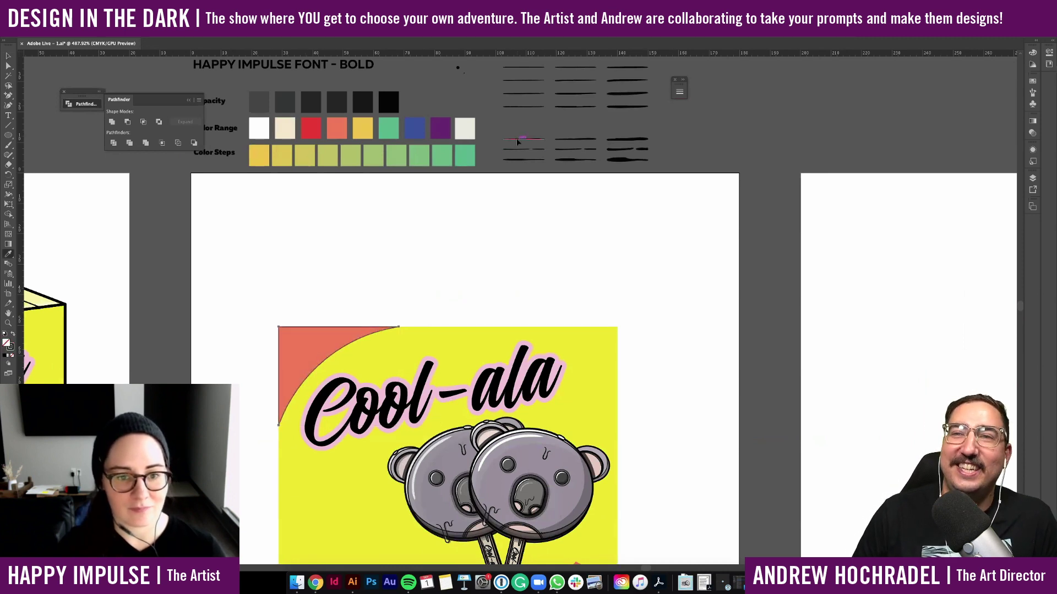
{"action": "key", "text": "v"}
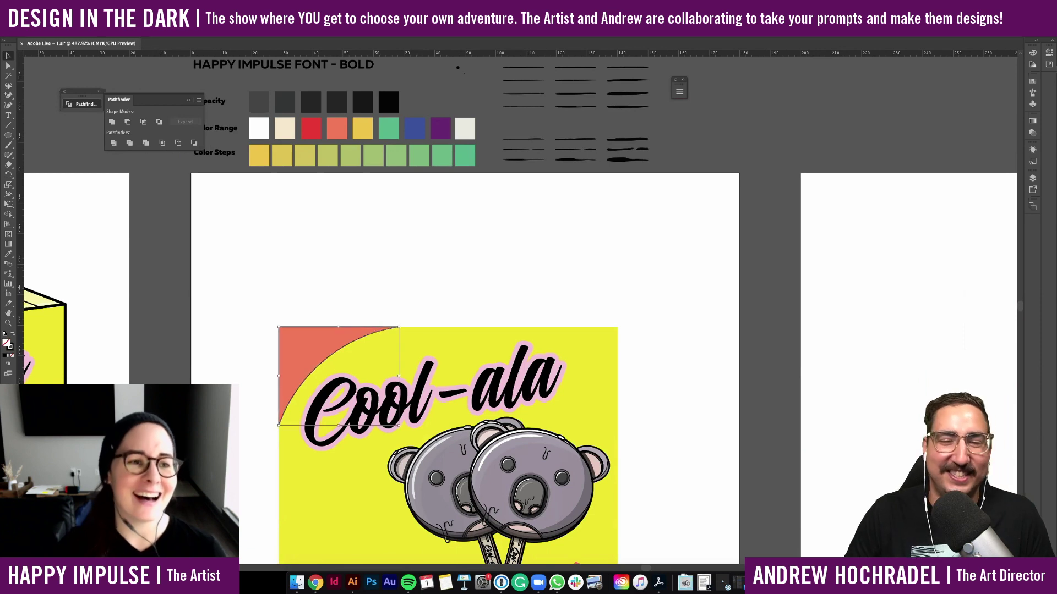
{"action": "key", "text": "Return"}
{"action": "left_click", "coordinate": [379, 272]}
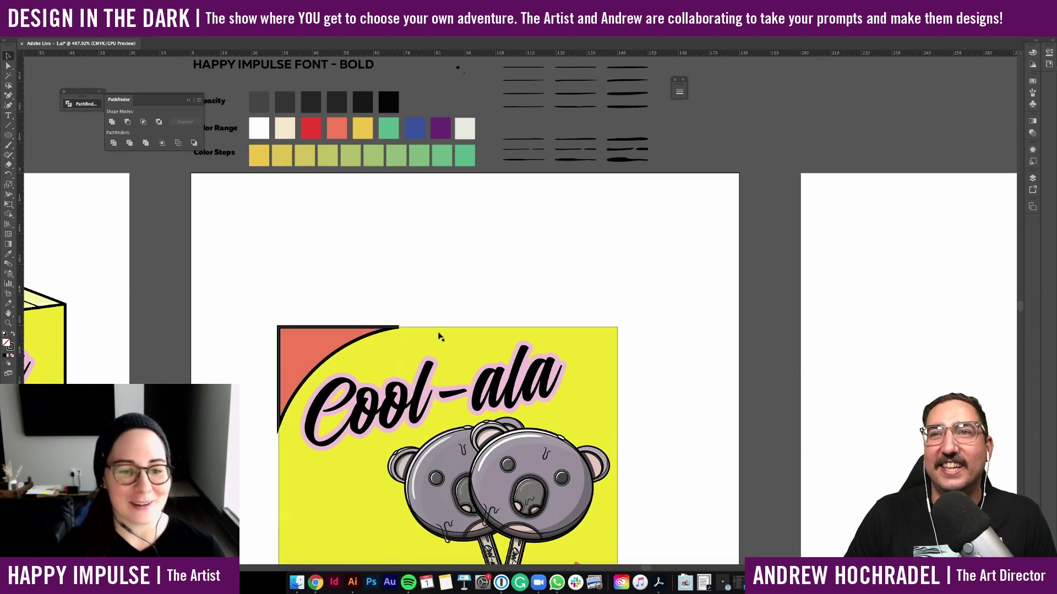
{"action": "left_click", "coordinate": [376, 335]}
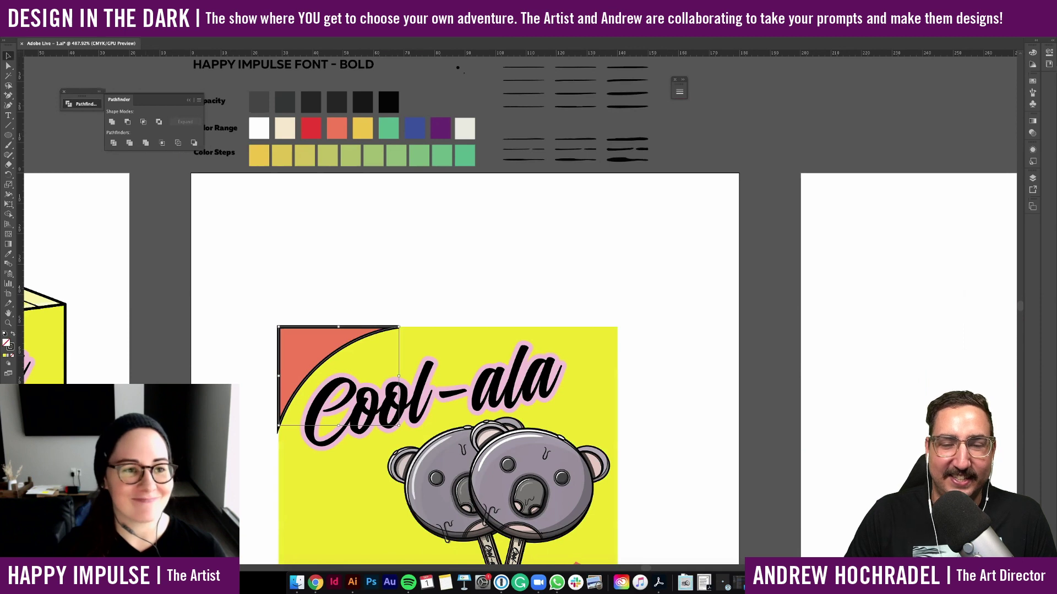
{"action": "left_click", "coordinate": [159, 30]}
{"action": "left_click", "coordinate": [142, 49]}
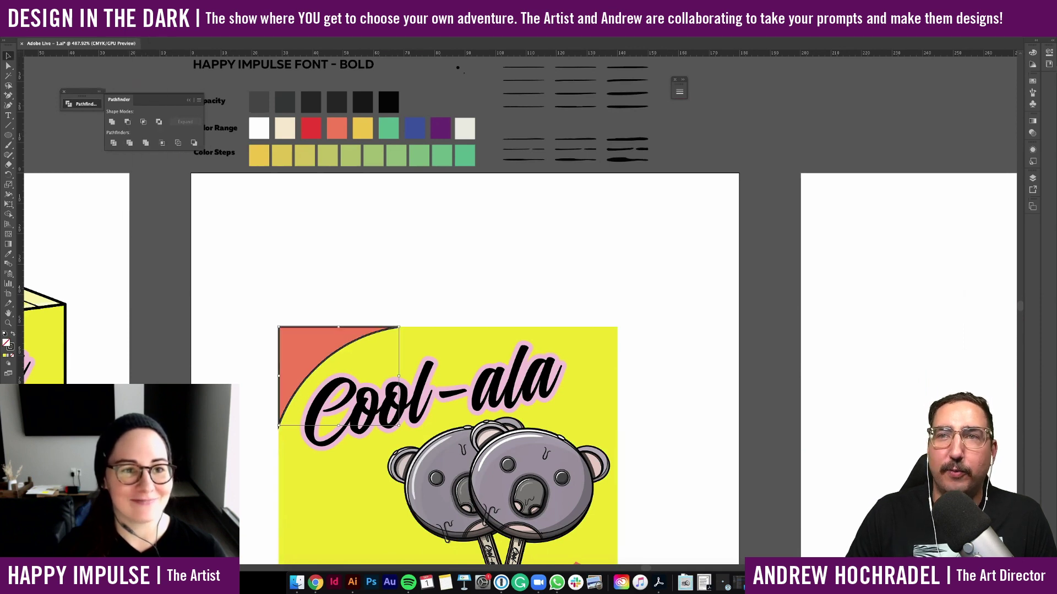
{"action": "key", "text": "i"}
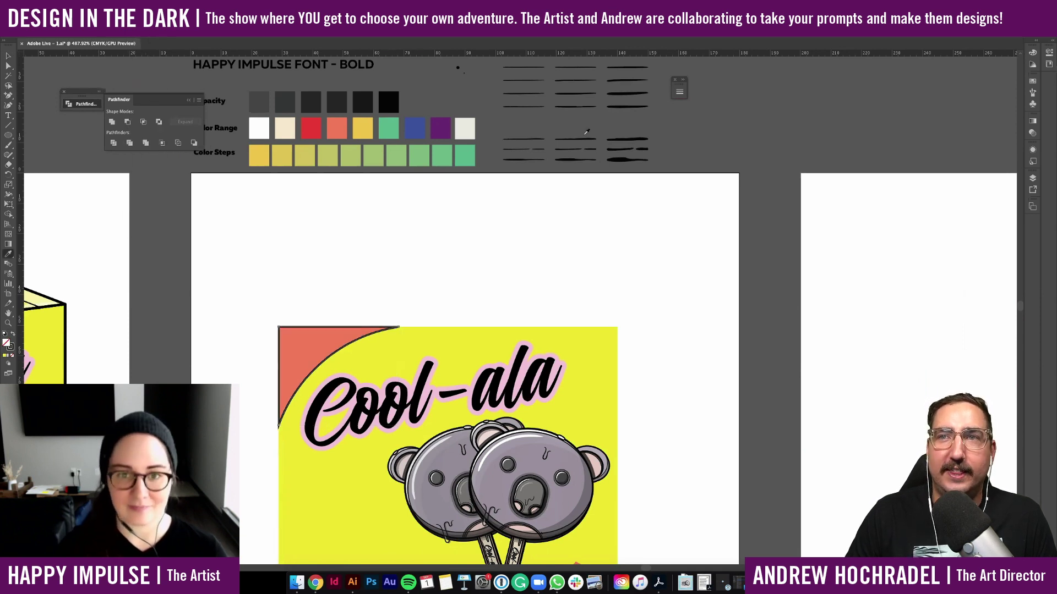
{"action": "left_click", "coordinate": [537, 136]}
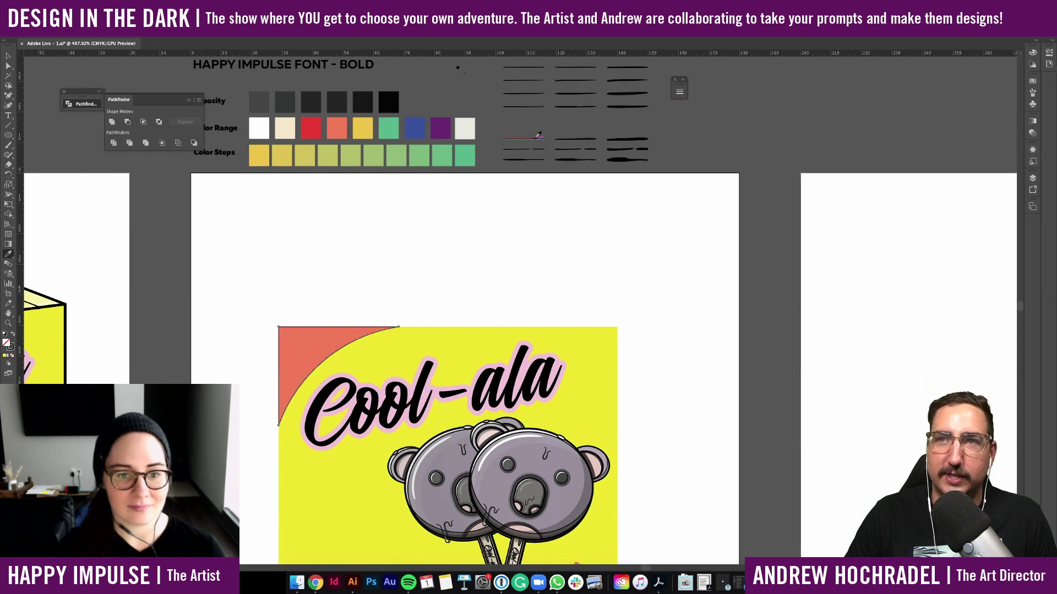
{"action": "left_click", "coordinate": [136, 40]}
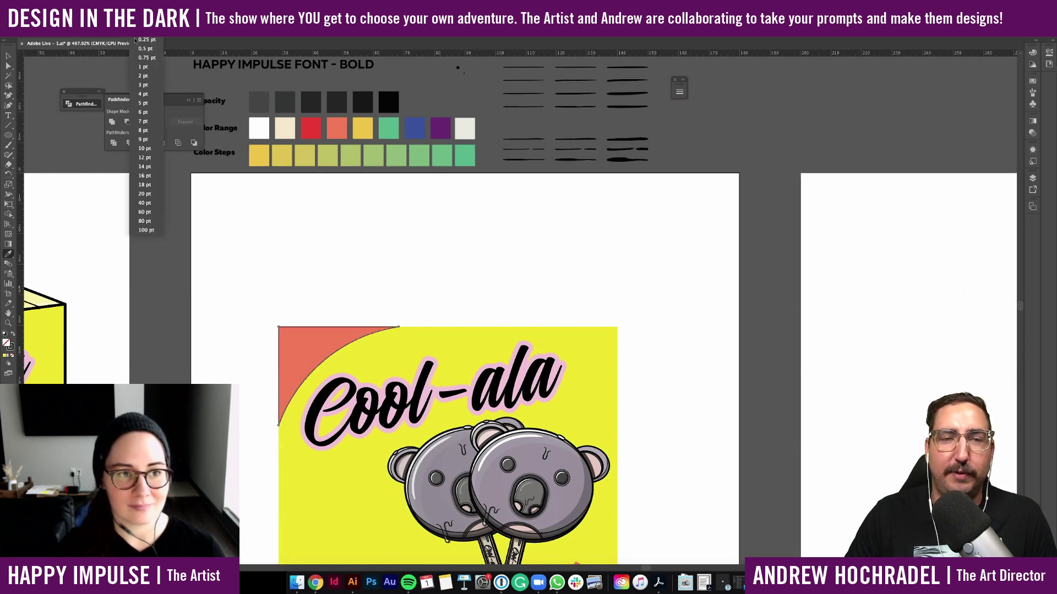
{"action": "left_click", "coordinate": [142, 49]}
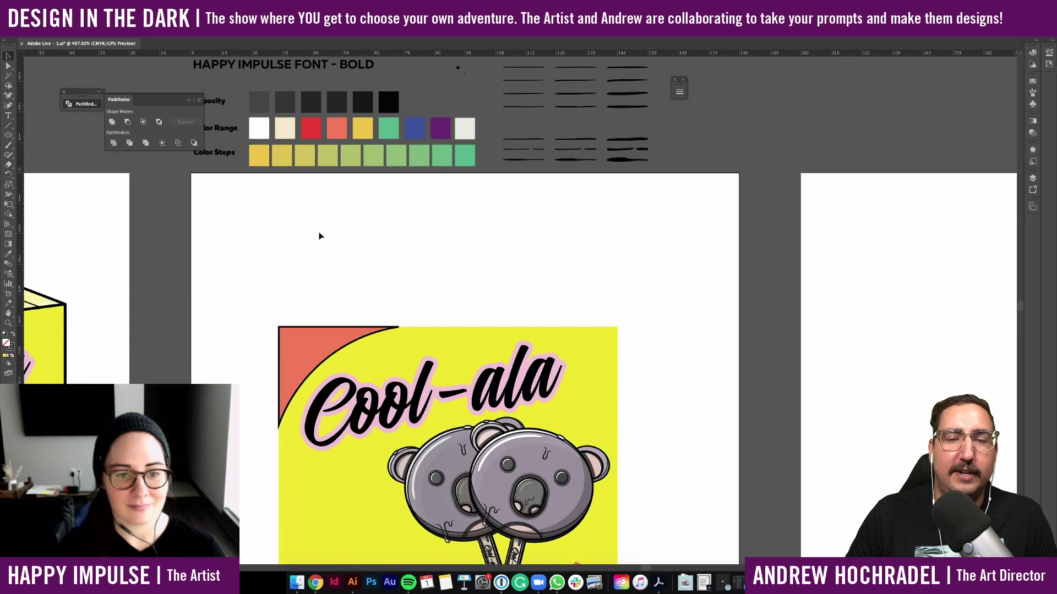
Outline the yellow package rectangle with a black brush stroke sampled from the stroke samples, keeping the artwork in front of the yellow fill
{"action": "left_click", "coordinate": [433, 337]}
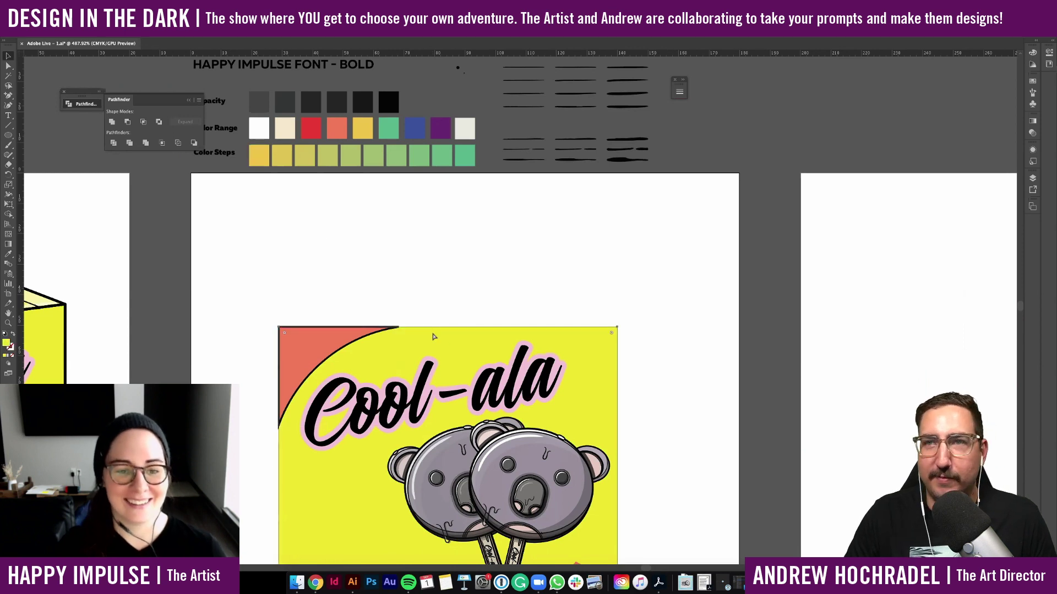
{"action": "key", "text": "ctrl+shift+bracketright"}
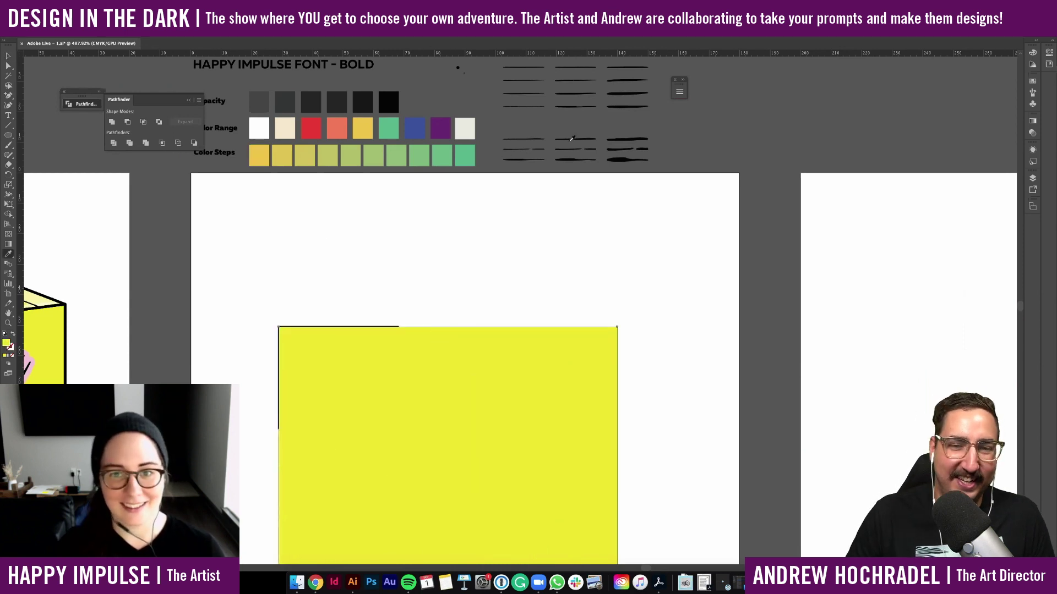
{"action": "key", "text": "ctrl+shift+bracketleft"}
{"action": "key", "text": "v"}
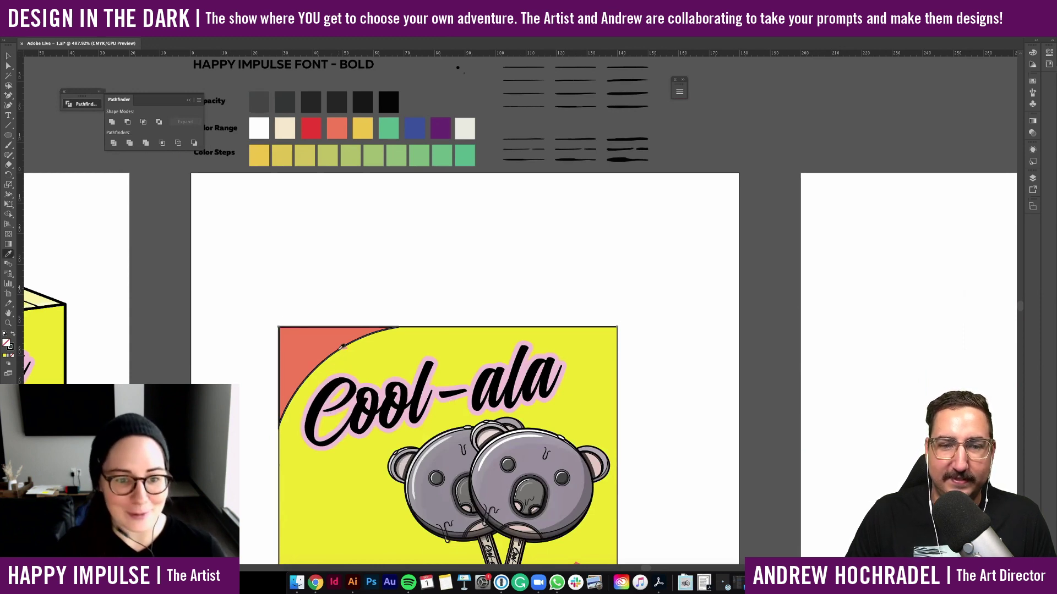
Apply a different brush from the brush library to the corner piece's black outline, and set its weight to 0.5 pt
{"action": "left_click", "coordinate": [376, 332]}
{"action": "left_click", "coordinate": [189, 31]}
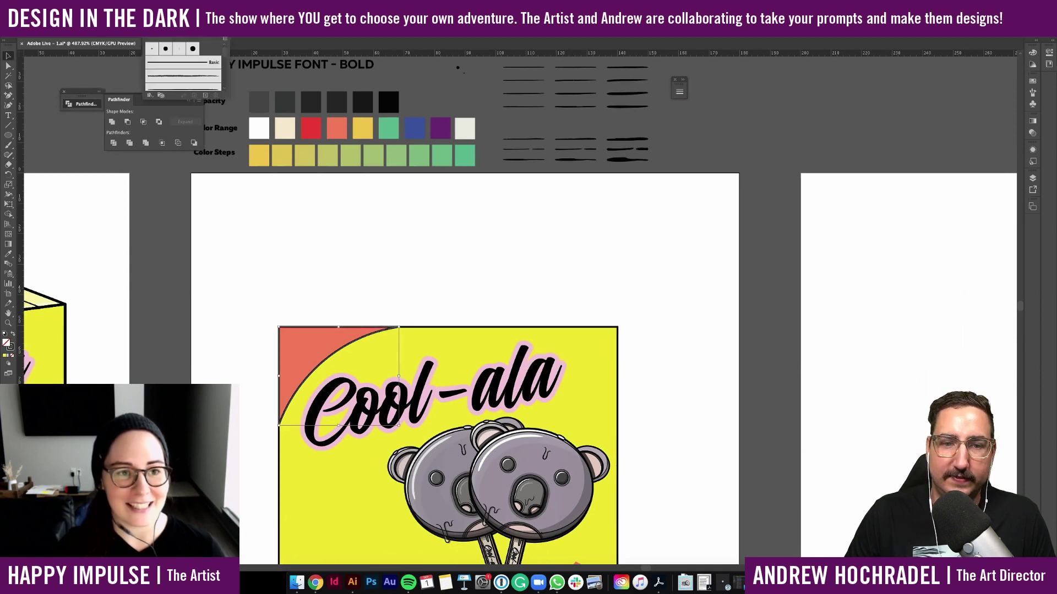
{"action": "scroll", "coordinate": [194, 80], "scroll_direction": "down", "scroll_amount": 2}
{"action": "left_click", "coordinate": [187, 68]}
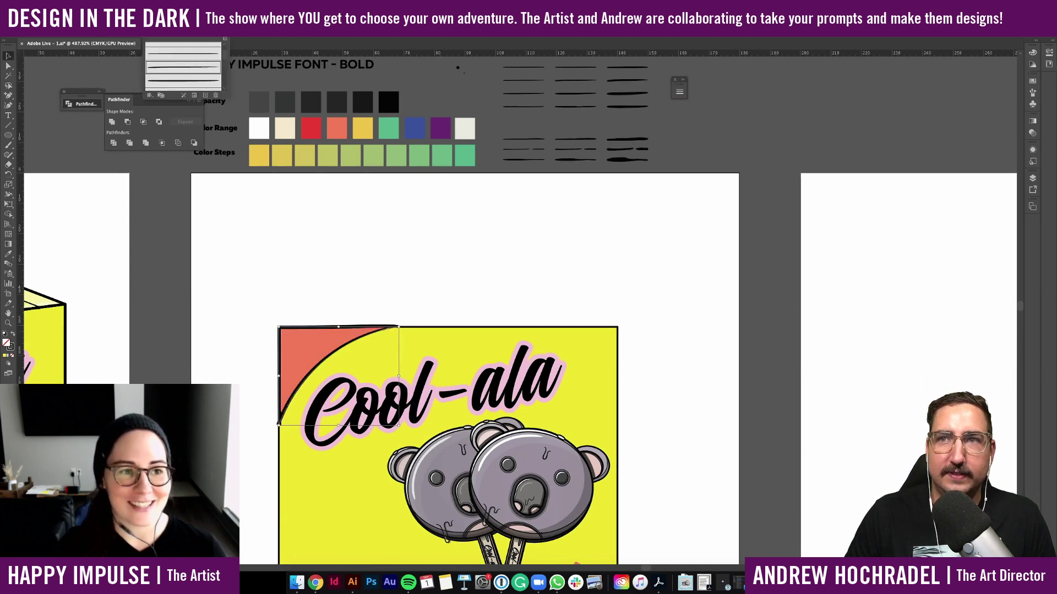
{"action": "left_click", "coordinate": [160, 31]}
{"action": "left_click", "coordinate": [141, 48]}
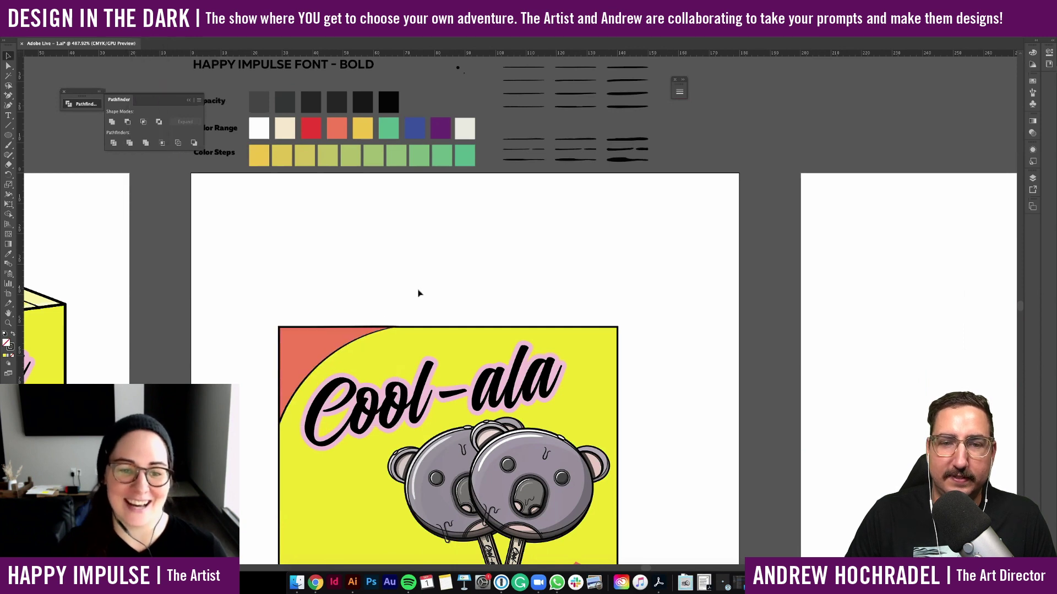
Fill the coral corner piece with the green at the end of the Color Steps row
{"action": "left_click", "coordinate": [317, 347]}
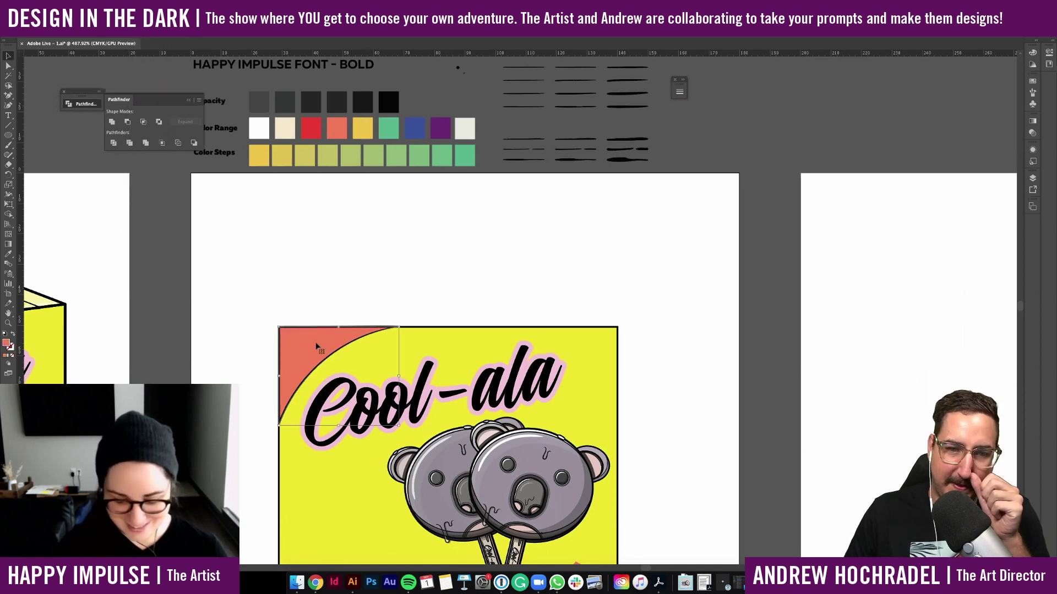
{"action": "left_click", "coordinate": [464, 155]}
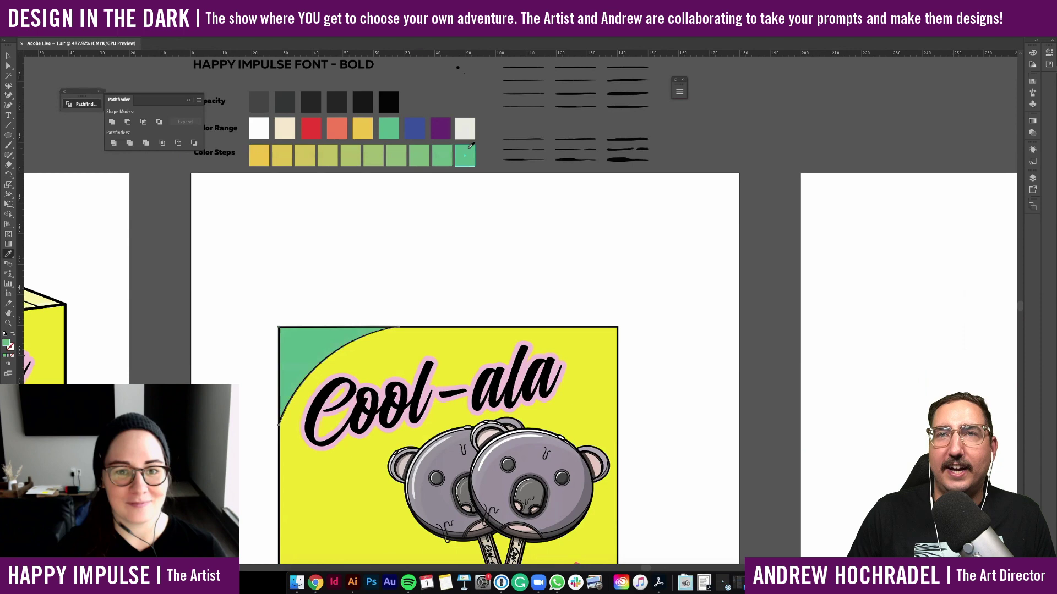
{"action": "left_click", "coordinate": [403, 269]}
Try the blue and purple Color Range swatches on the corner piece, and return its fill to green
{"action": "scroll", "coordinate": [403, 269], "scroll_direction": "down", "scroll_amount": 2}
{"action": "key", "text": "i"}
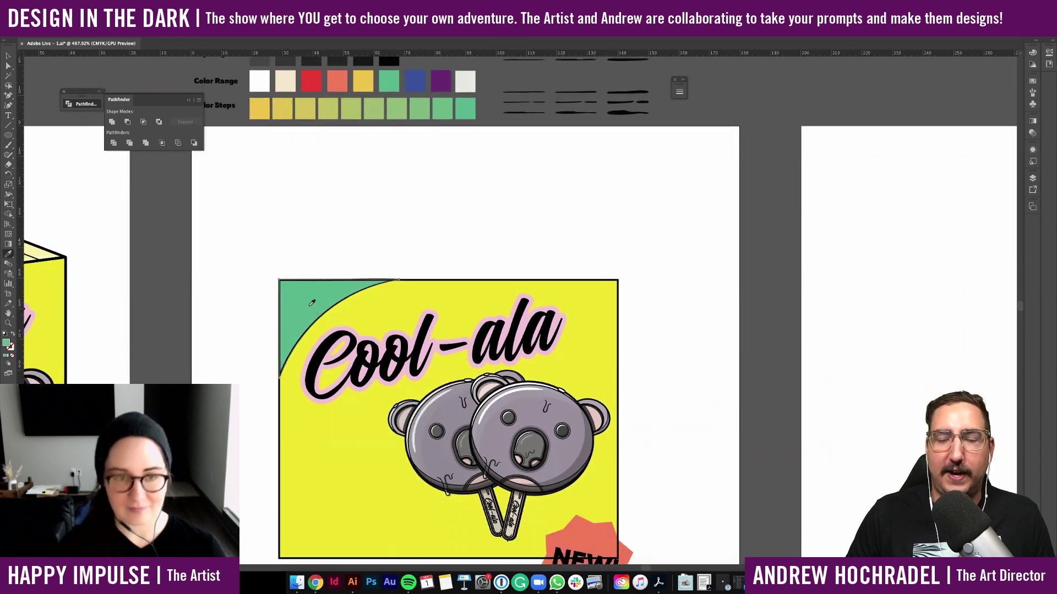
{"action": "scroll", "coordinate": [311, 302], "scroll_direction": "up", "scroll_amount": 2}
{"action": "left_click", "coordinate": [421, 119]}
{"action": "left_click", "coordinate": [447, 116]}
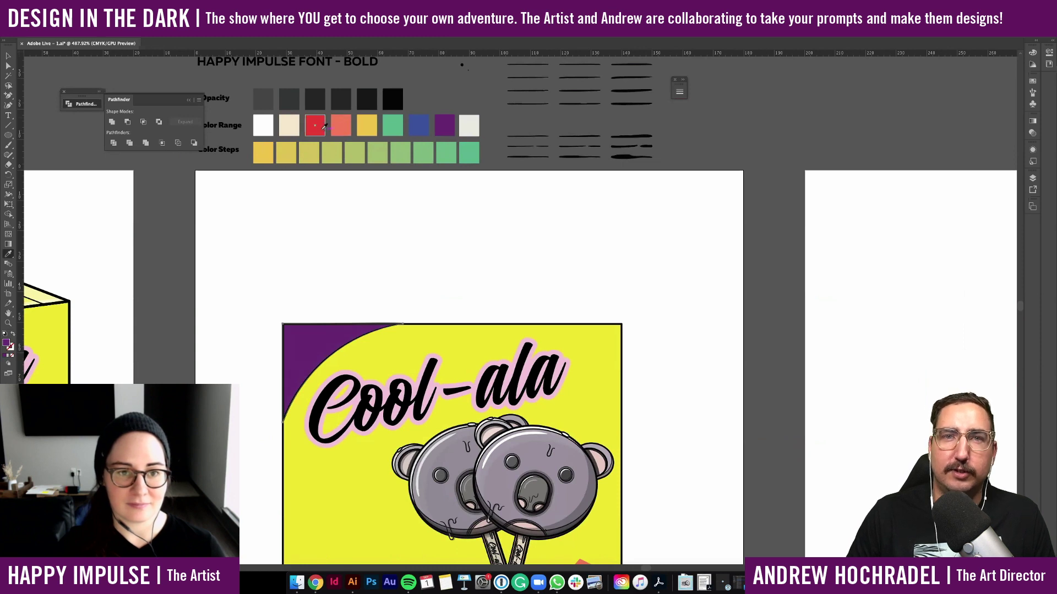
{"action": "left_click", "coordinate": [387, 125]}
Fill the yellow package rectangle with the red swatch from the Color Range row
{"action": "key", "text": "v"}
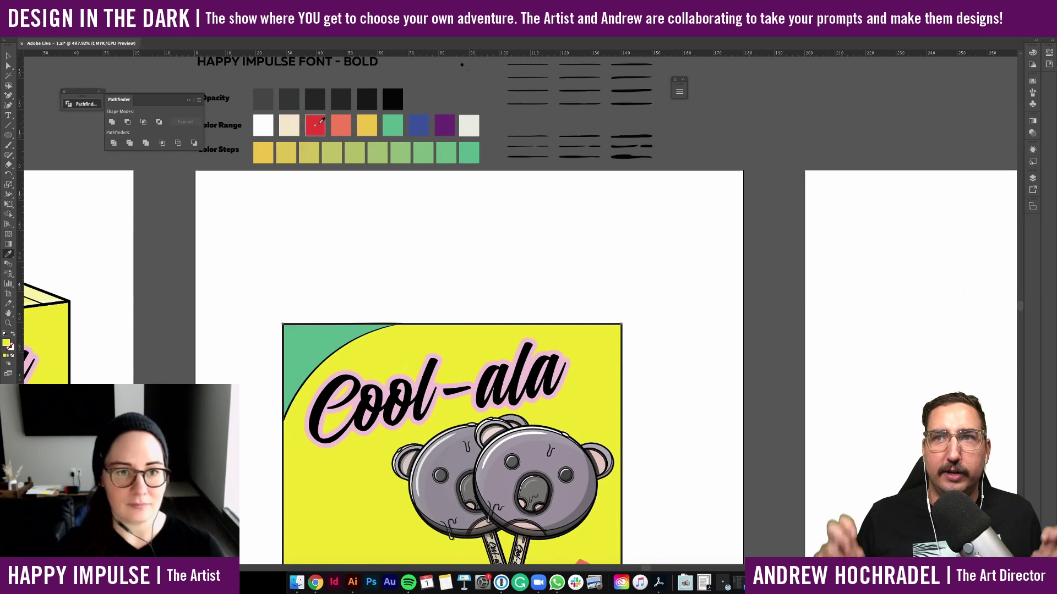
{"action": "left_click", "coordinate": [318, 123]}
{"action": "key", "text": "v"}
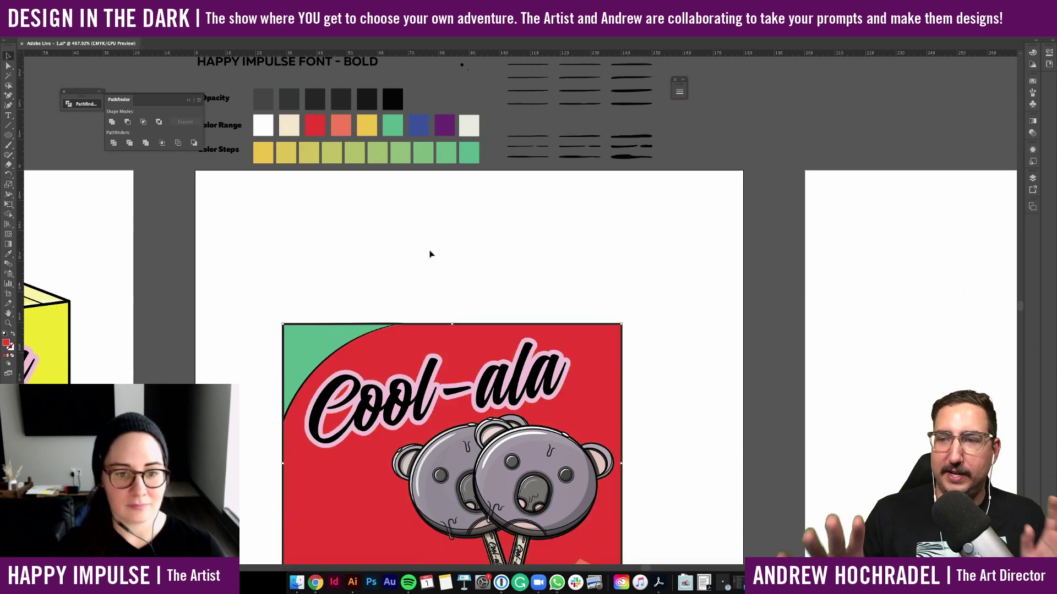
{"action": "scroll", "coordinate": [430, 253], "scroll_direction": "down", "scroll_amount": 3}
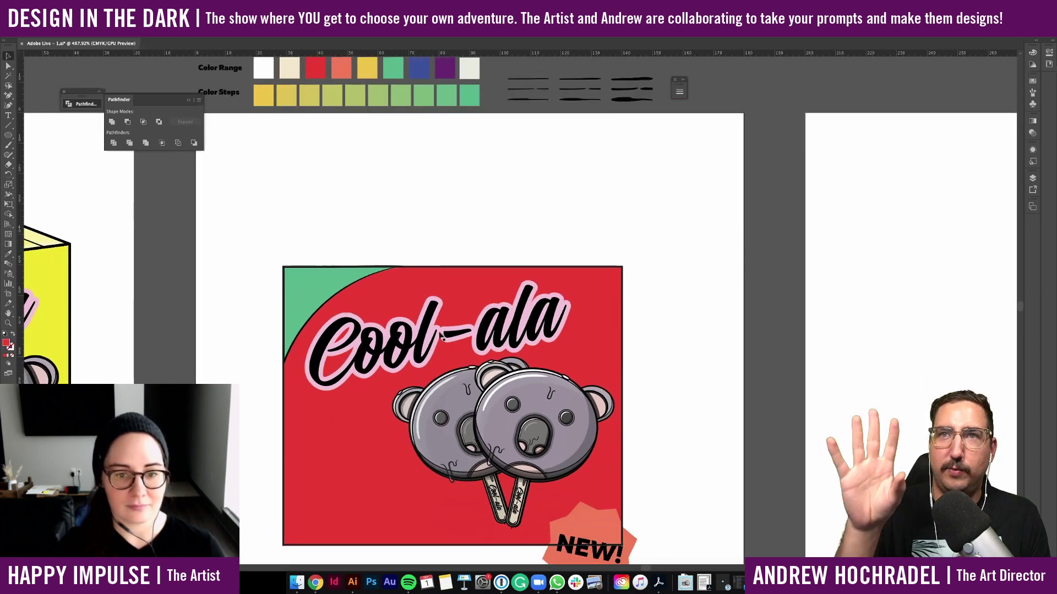
Try to move the Cool-ala lettering on the red package face, and undo the move
{"action": "double_click", "coordinate": [433, 323]}
{"action": "double_click", "coordinate": [429, 220]}
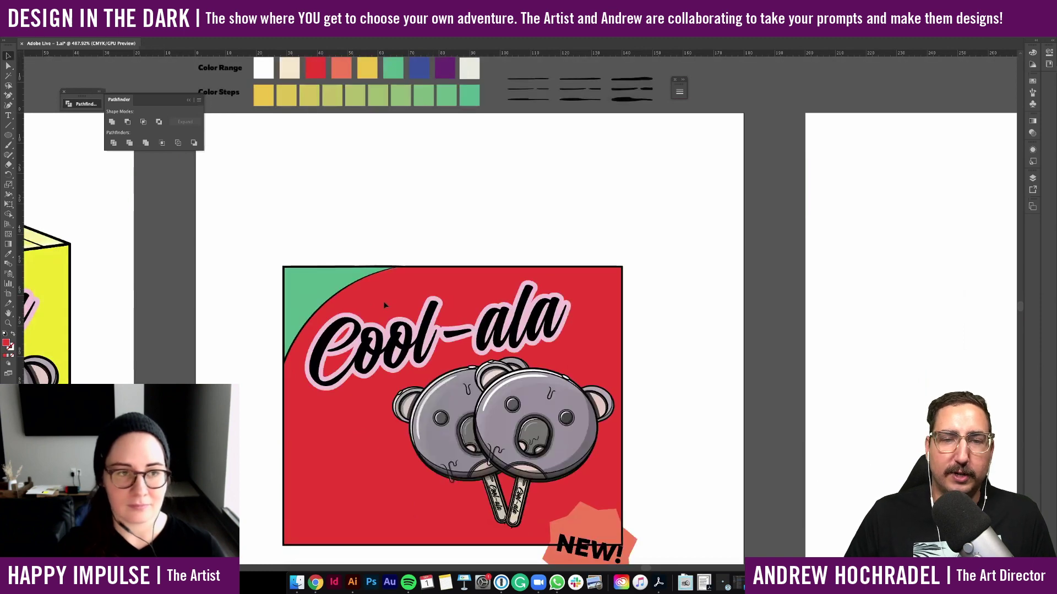
{"action": "left_click", "coordinate": [97, 5]}
{"action": "left_click", "coordinate": [313, 218]}
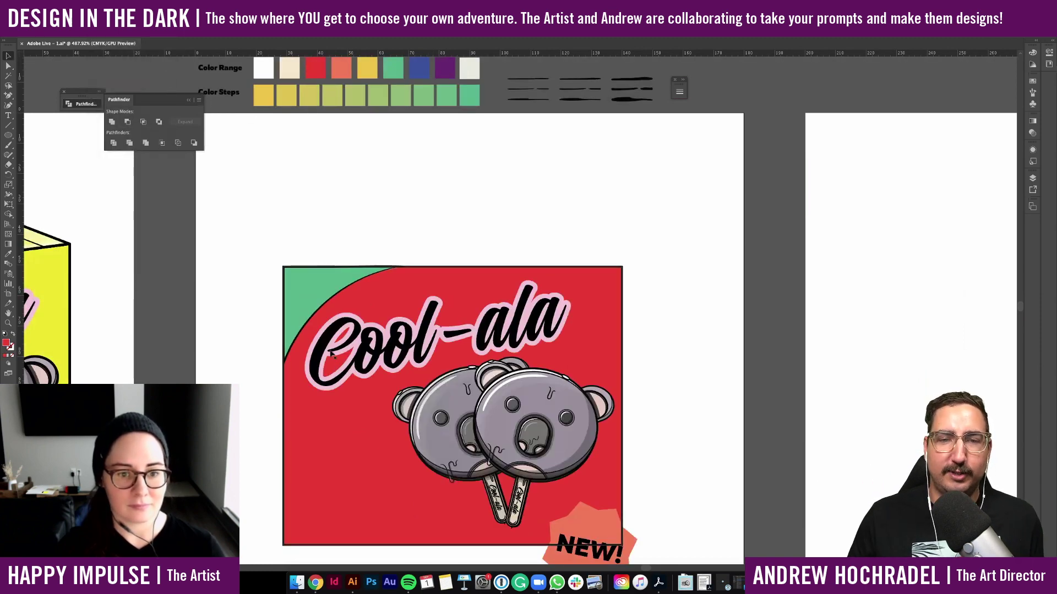
{"action": "left_click_drag", "start_coordinate": [348, 344], "coordinate": [391, 339]}
{"action": "key", "text": "super+z"}
Remove the black Cool-ala lettering from above its pink outline, and select the pink lettering beneath
{"action": "left_click", "coordinate": [317, 364]}
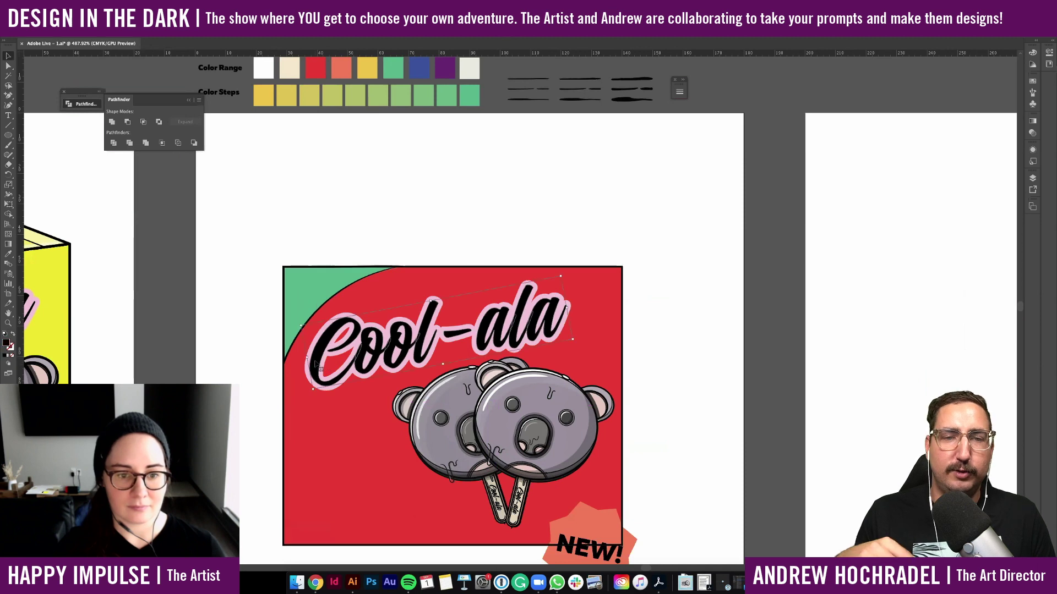
{"action": "key", "text": "Delete"}
{"action": "left_click", "coordinate": [317, 364]}
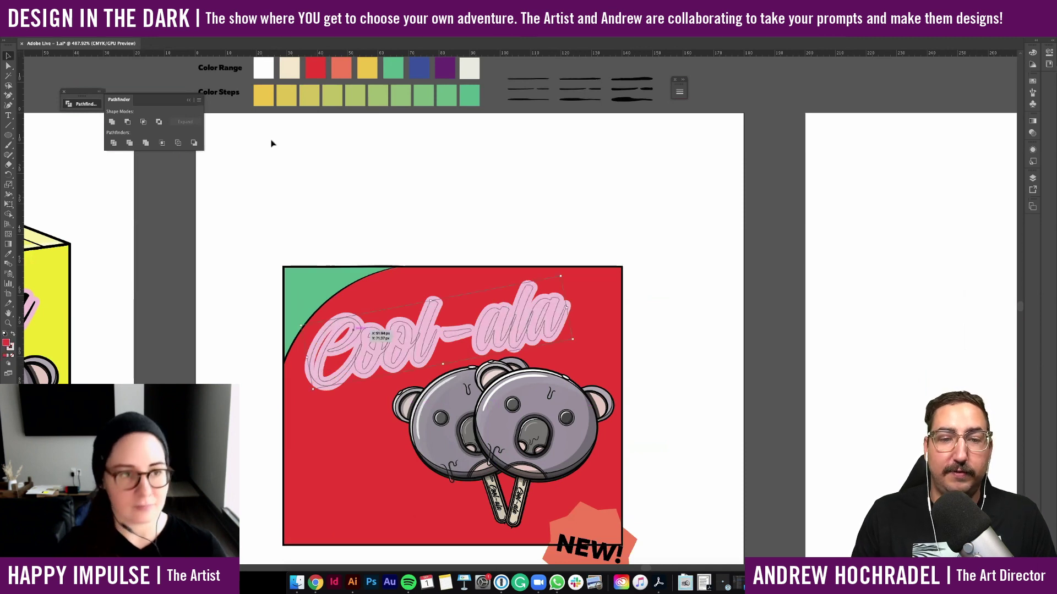
Outline the stroke of the pink Cool-ala lettering and unite its pieces into one solid shape
{"action": "left_click", "coordinate": [98, 5]}
{"action": "mouse_move", "coordinate": [122, 5]}
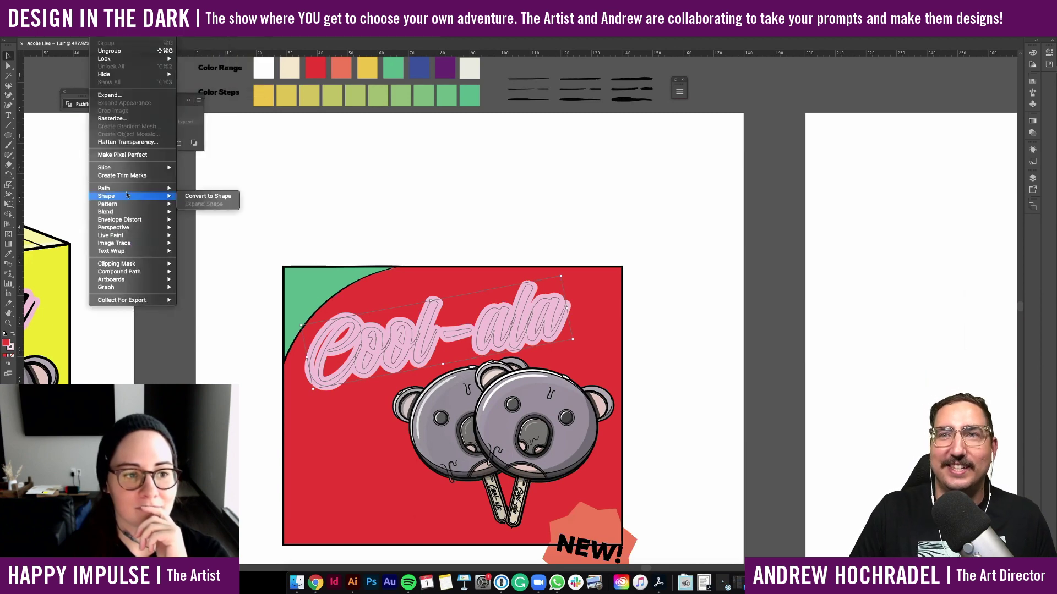
{"action": "mouse_move", "coordinate": [132, 188]}
{"action": "left_click", "coordinate": [220, 211]}
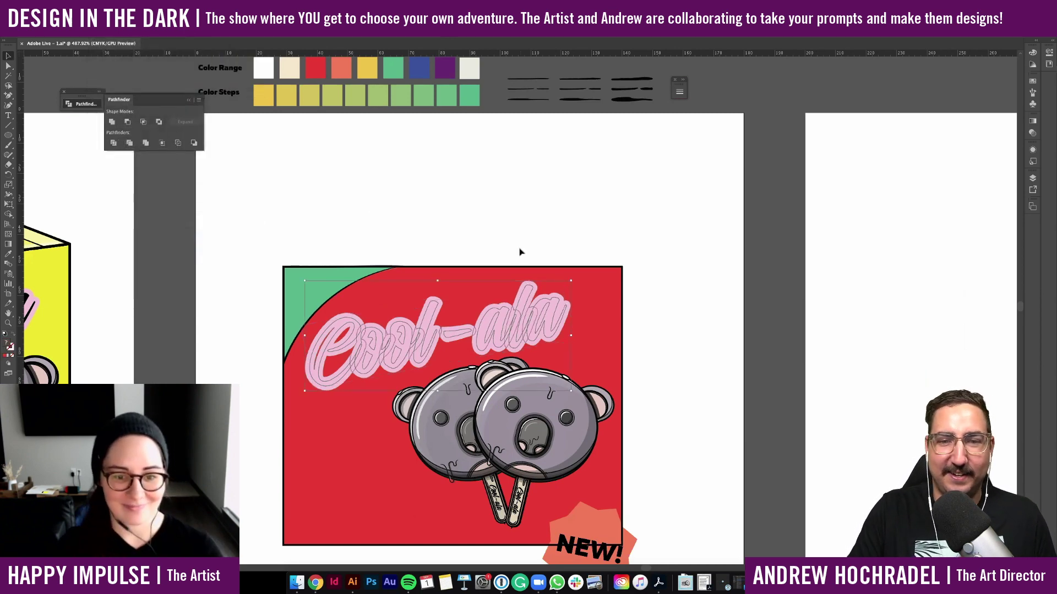
{"action": "left_click", "coordinate": [111, 122]}
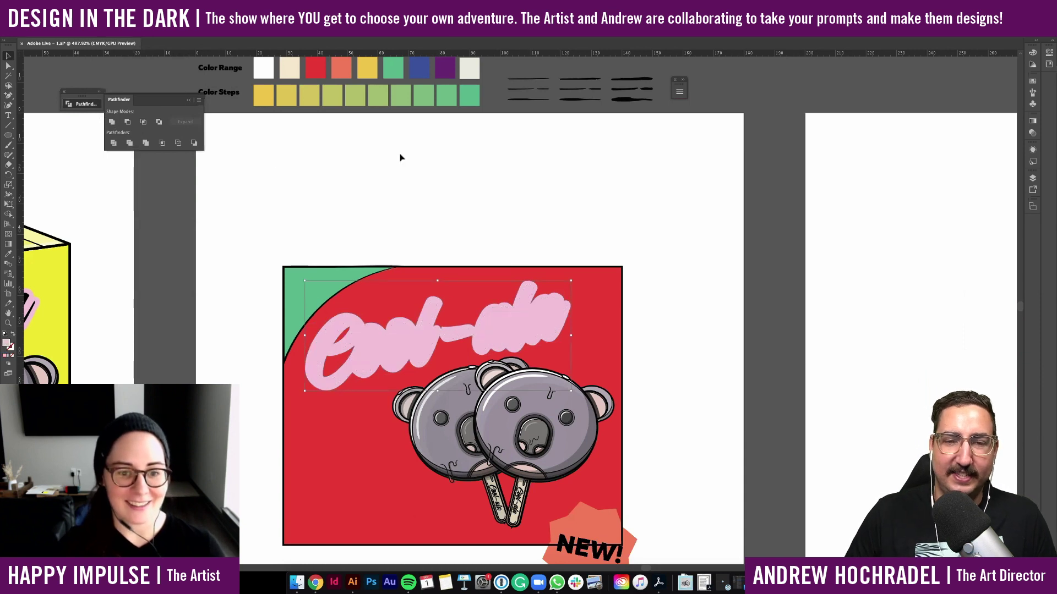
Fill the united lettering shape with the corner piece's green, and place it behind restored black Cool-ala lettering
{"action": "key", "text": "i"}
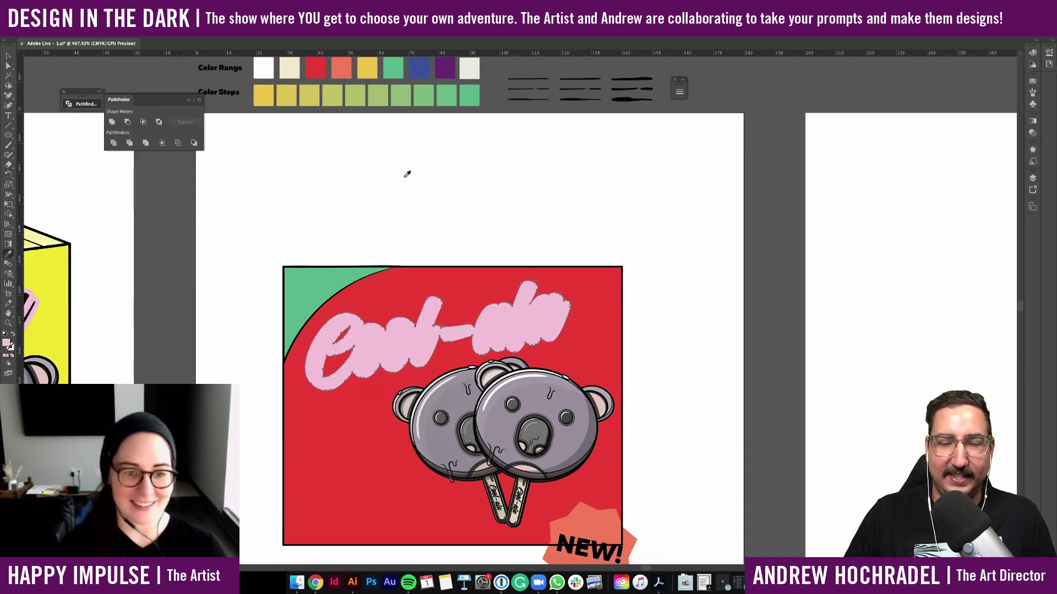
{"action": "left_click", "coordinate": [318, 286]}
{"action": "key", "text": "v"}
{"action": "left_click", "coordinate": [391, 230]}
{"action": "key", "text": "super+bracketleft"}
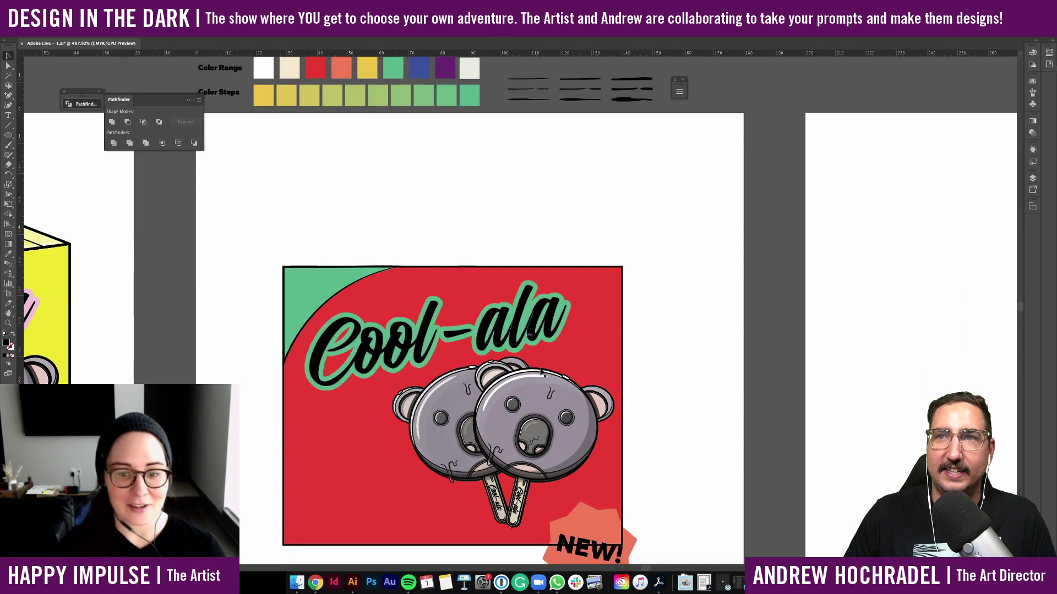
Move the two koala popsicles slightly down on the red package face, and deselect them
{"action": "left_click", "coordinate": [527, 379]}
{"action": "left_click_drag", "start_coordinate": [440, 406], "coordinate": [440, 413]}
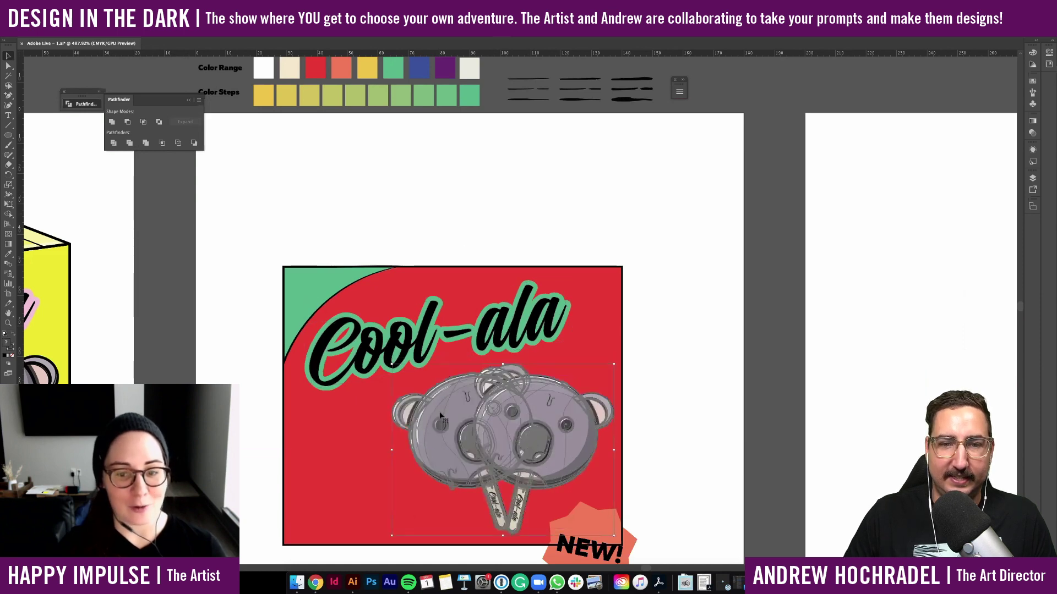
{"action": "left_click", "coordinate": [660, 229]}
Copy the watermelon slice from the pink artboard and paste it onto the red package face
{"action": "scroll", "coordinate": [661, 229], "scroll_direction": "left", "scroll_amount": 10}
{"action": "scroll", "coordinate": [661, 229], "scroll_direction": "down", "scroll_amount": 2}
{"action": "scroll", "coordinate": [660, 229], "scroll_direction": "left", "scroll_amount": 20}
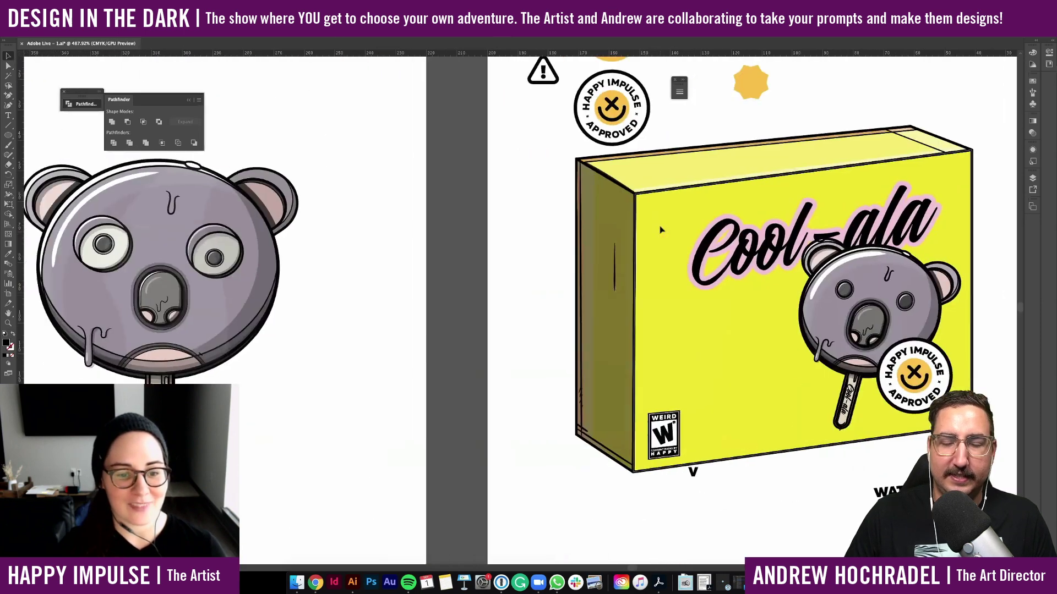
{"action": "scroll", "coordinate": [659, 226], "scroll_direction": "left", "scroll_amount": 20}
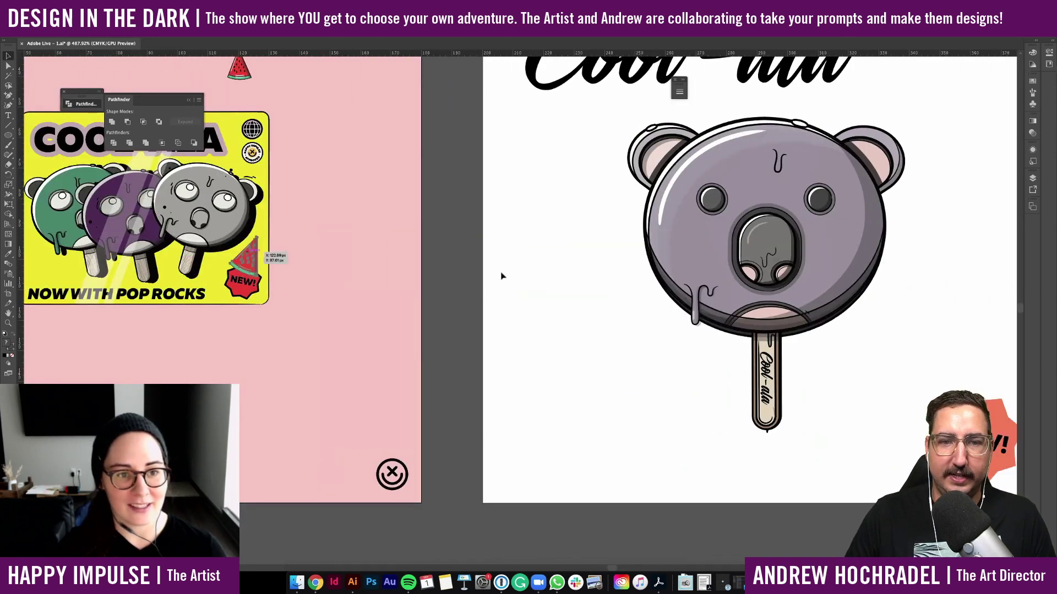
{"action": "scroll", "coordinate": [500, 276], "scroll_direction": "right", "scroll_amount": 20}
{"action": "scroll", "coordinate": [502, 276], "scroll_direction": "right", "scroll_amount": 20}
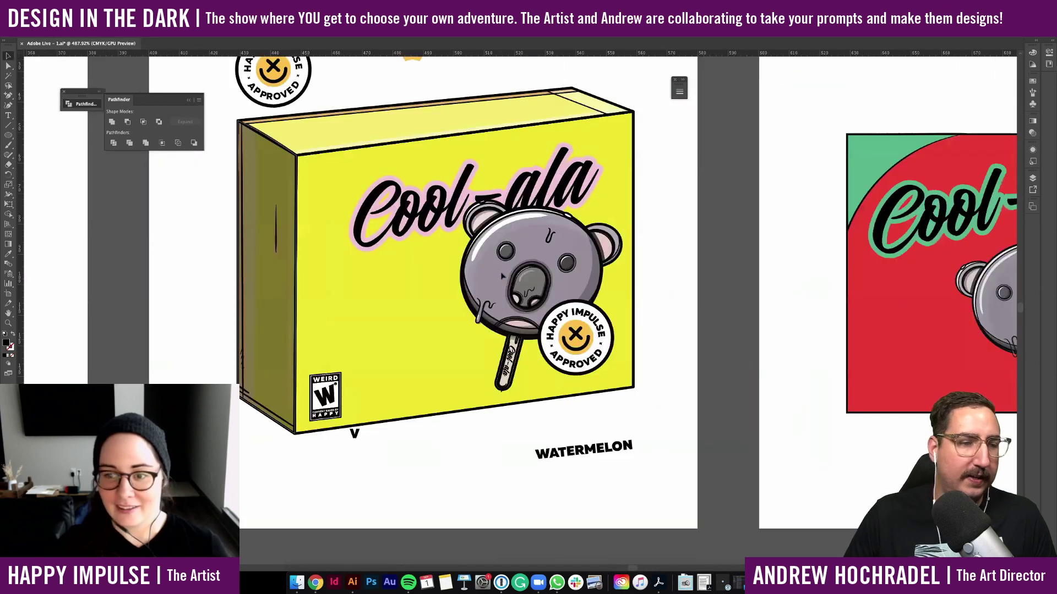
{"action": "key", "text": "super+v"}
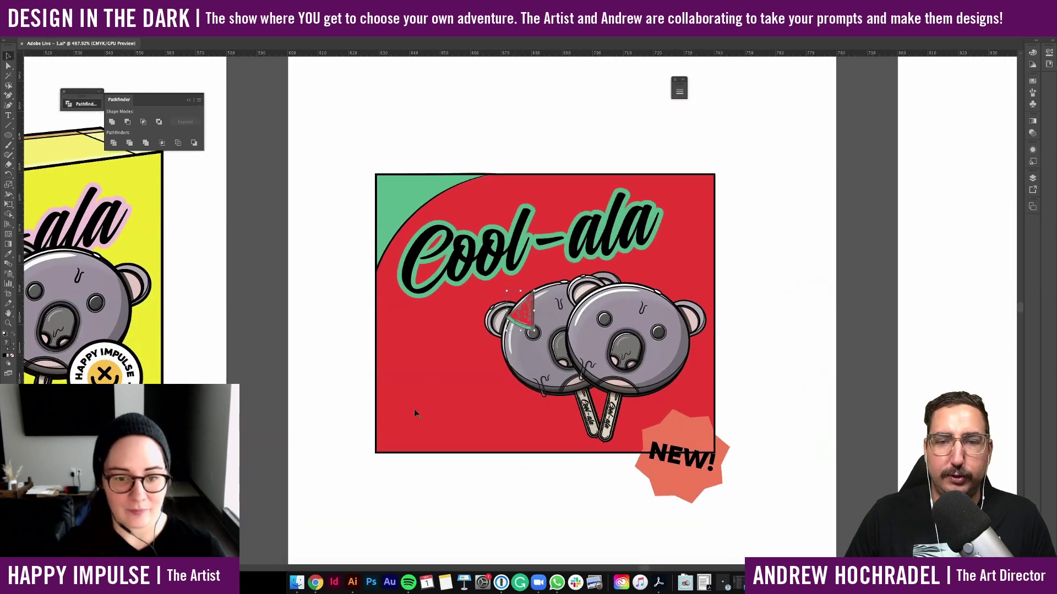
Try the watermelon slice enlarged in the red face's lower-left area, and remove it from the package
{"action": "left_click_drag", "start_coordinate": [522, 312], "coordinate": [487, 353]}
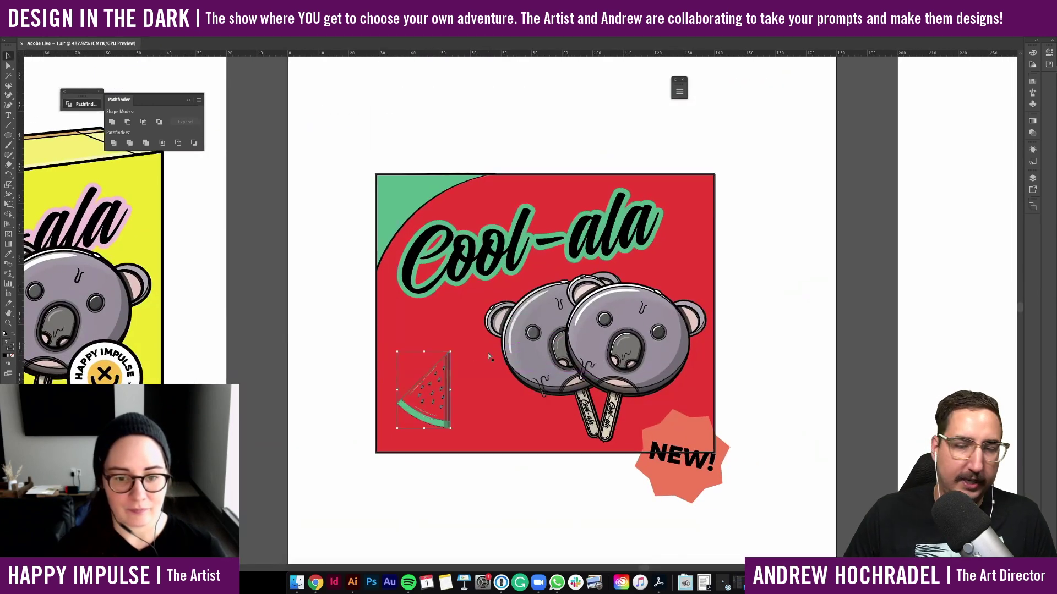
{"action": "key", "text": "super+z"}
{"action": "left_click", "coordinate": [519, 536]}
{"action": "left_click", "coordinate": [419, 409]}
{"action": "key", "text": "Delete"}
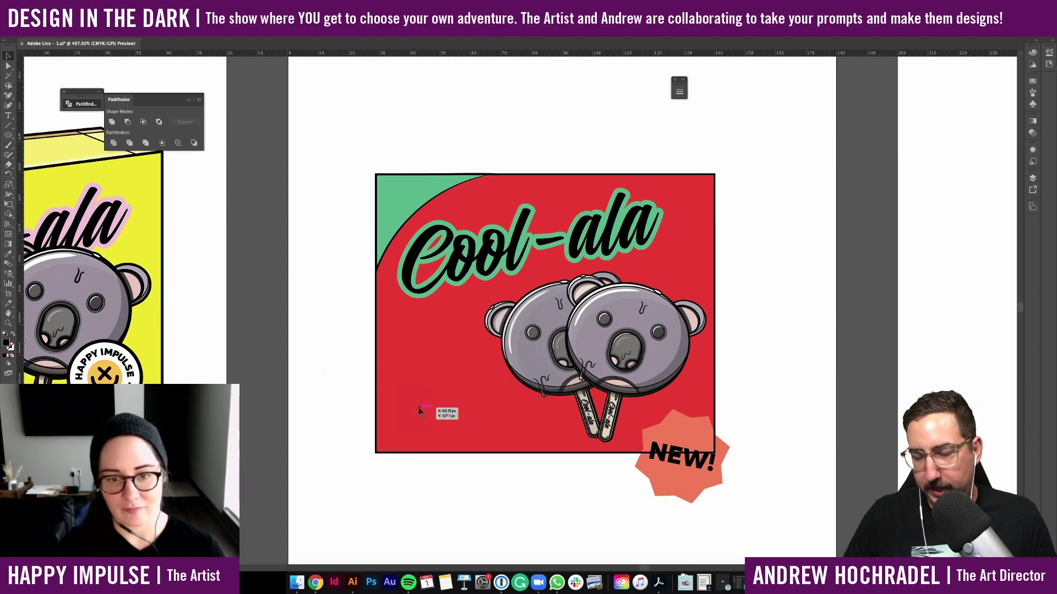
Look over the artboards with the pink background, the koala popsicles and the yellow box for reusable elements
{"action": "scroll", "coordinate": [170, 293], "scroll_direction": "left", "scroll_amount": 1}
{"action": "scroll", "coordinate": [171, 294], "scroll_direction": "left", "scroll_amount": 10}
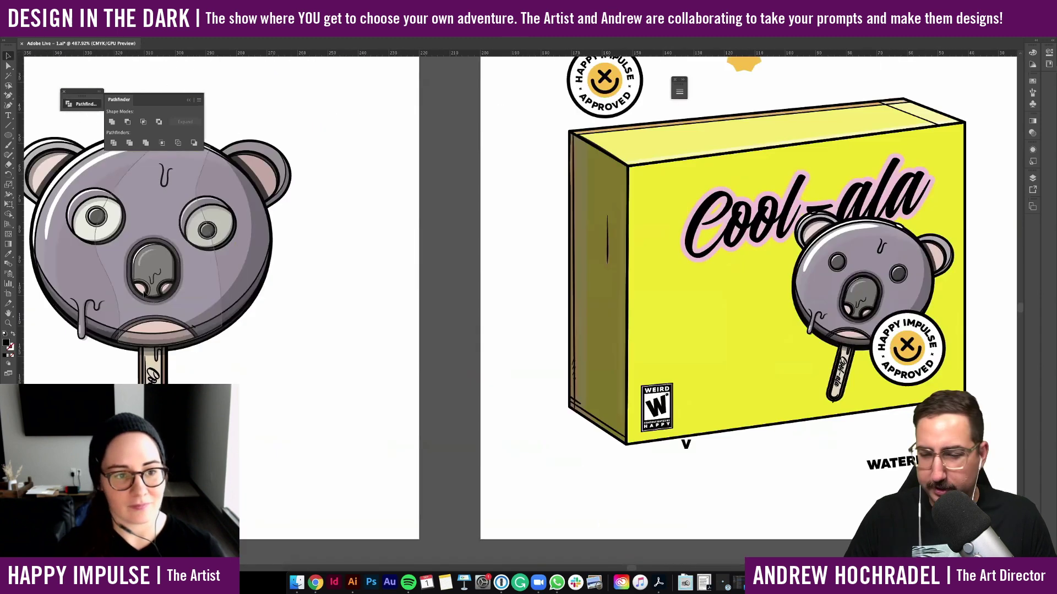
{"action": "scroll", "coordinate": [171, 293], "scroll_direction": "down", "scroll_amount": 5}
{"action": "scroll", "coordinate": [250, 166], "scroll_direction": "left", "scroll_amount": 10}
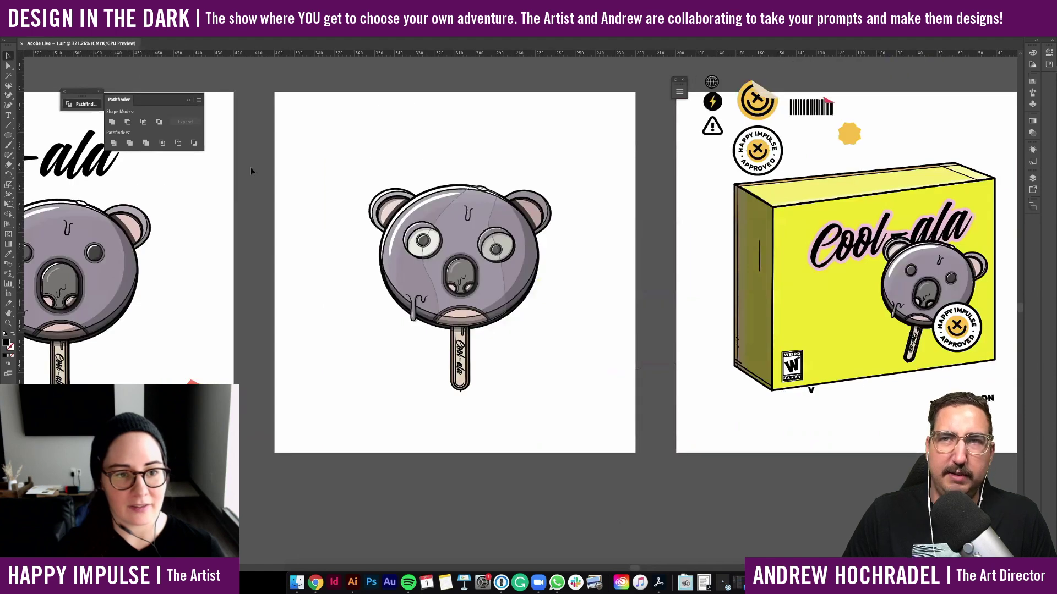
{"action": "scroll", "coordinate": [313, 171], "scroll_direction": "up", "scroll_amount": 2}
{"action": "scroll", "coordinate": [314, 171], "scroll_direction": "left", "scroll_amount": 6}
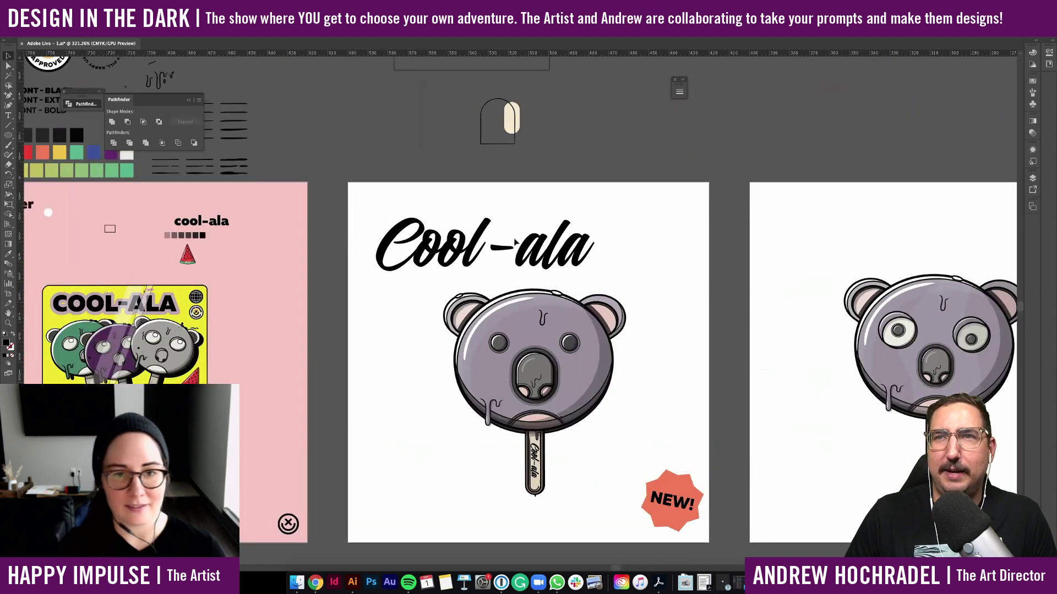
{"action": "scroll", "coordinate": [944, 280], "scroll_direction": "right", "scroll_amount": 9}
{"action": "scroll", "coordinate": [944, 280], "scroll_direction": "right", "scroll_amount": 10}
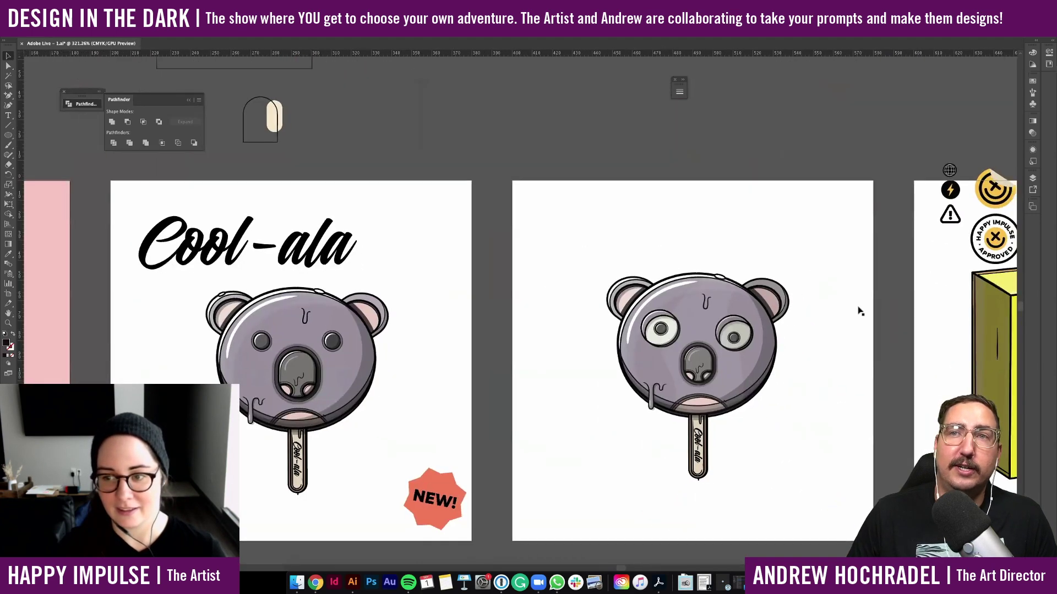
{"action": "scroll", "coordinate": [860, 309], "scroll_direction": "down", "scroll_amount": 2}
{"action": "scroll", "coordinate": [551, 326], "scroll_direction": "right", "scroll_amount": 5}
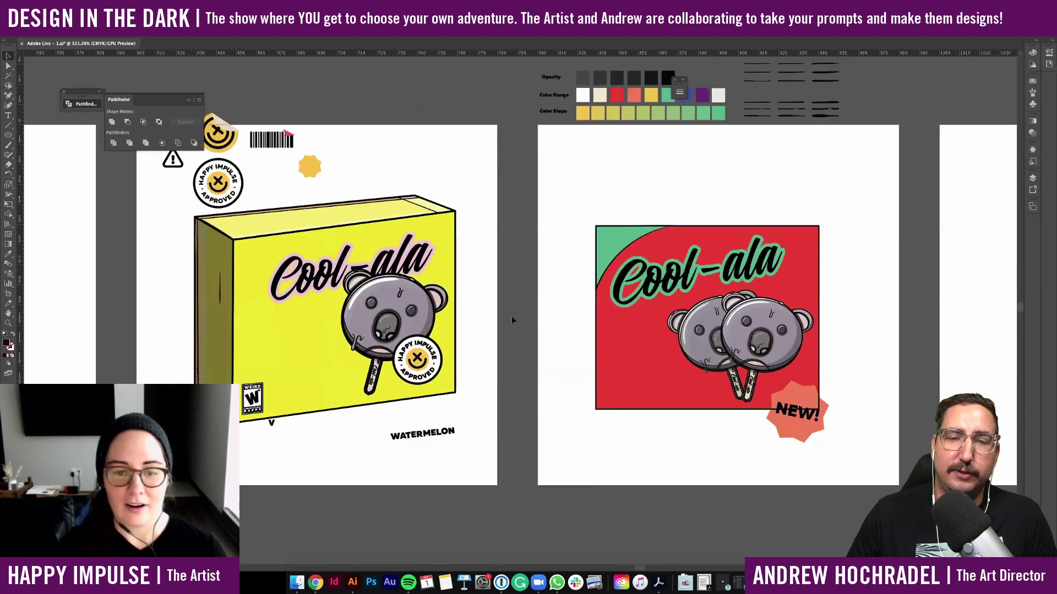
Add a text block reading "Watermelon" at the red face's lower left, and widen its frame to fit the word on one line
{"action": "scroll", "coordinate": [477, 345], "scroll_direction": "up", "scroll_amount": 2}
{"action": "type", "text": "zookeeper koala"}
{"action": "left_click_drag", "start_coordinate": [481, 320], "coordinate": [347, 332]}
{"action": "double_click", "coordinate": [487, 415]}
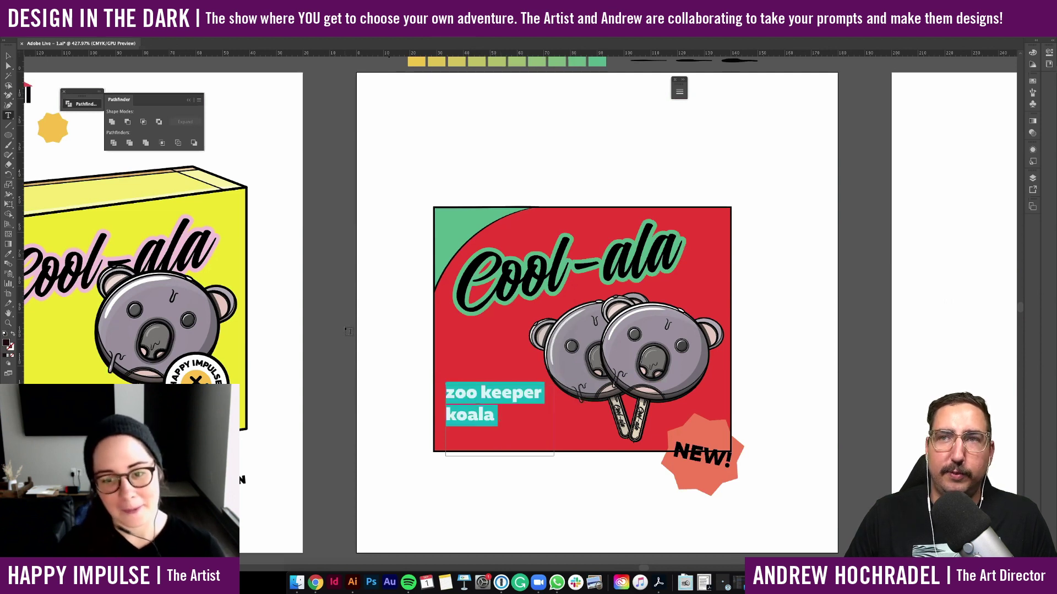
{"action": "type", "text": "th"}
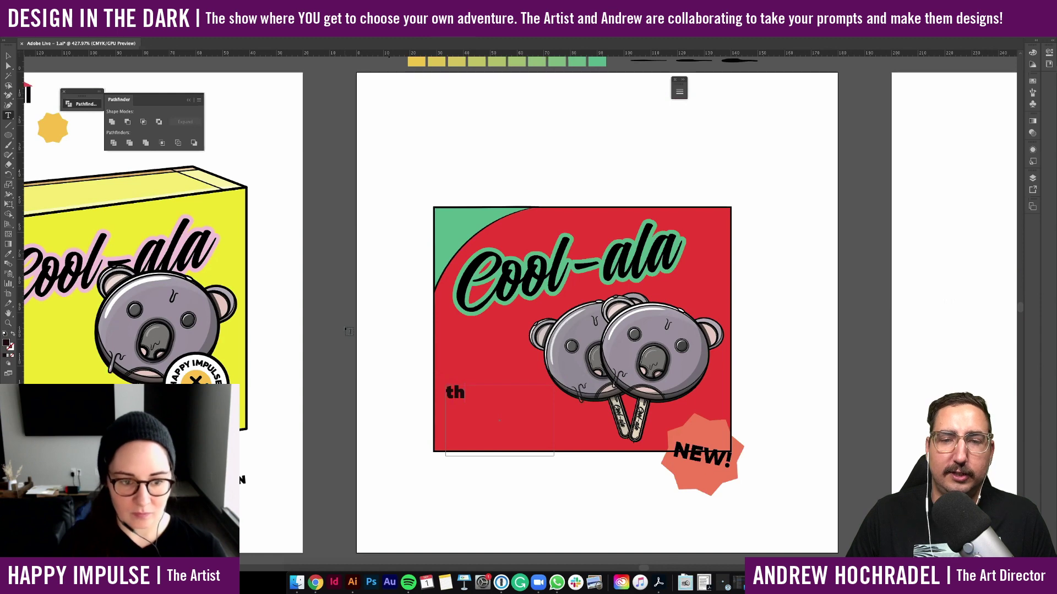
{"action": "scroll", "coordinate": [348, 331], "scroll_direction": "left", "scroll_amount": 2}
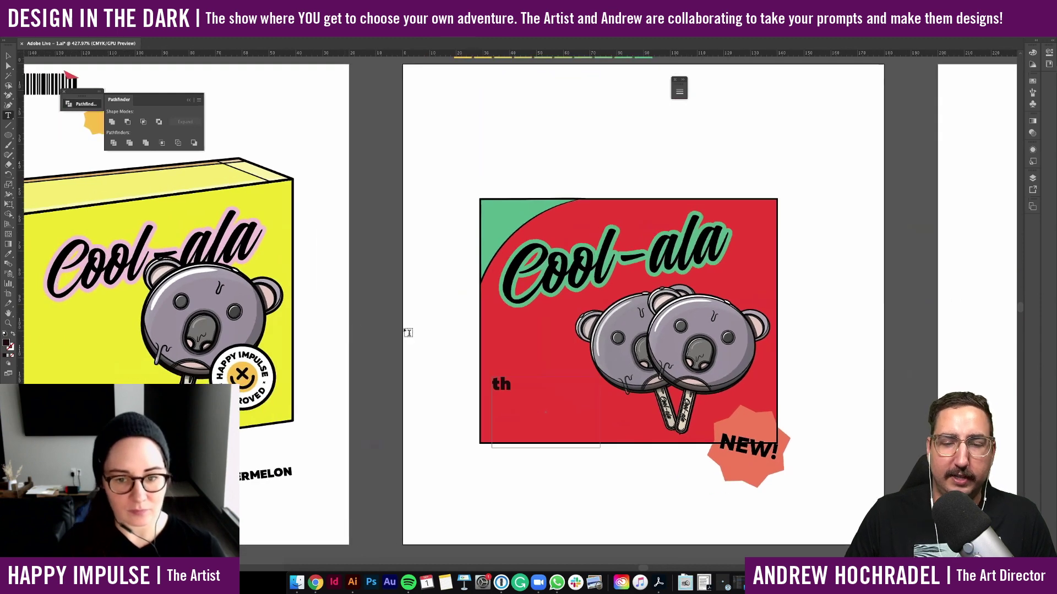
{"action": "double_click", "coordinate": [506, 388]}
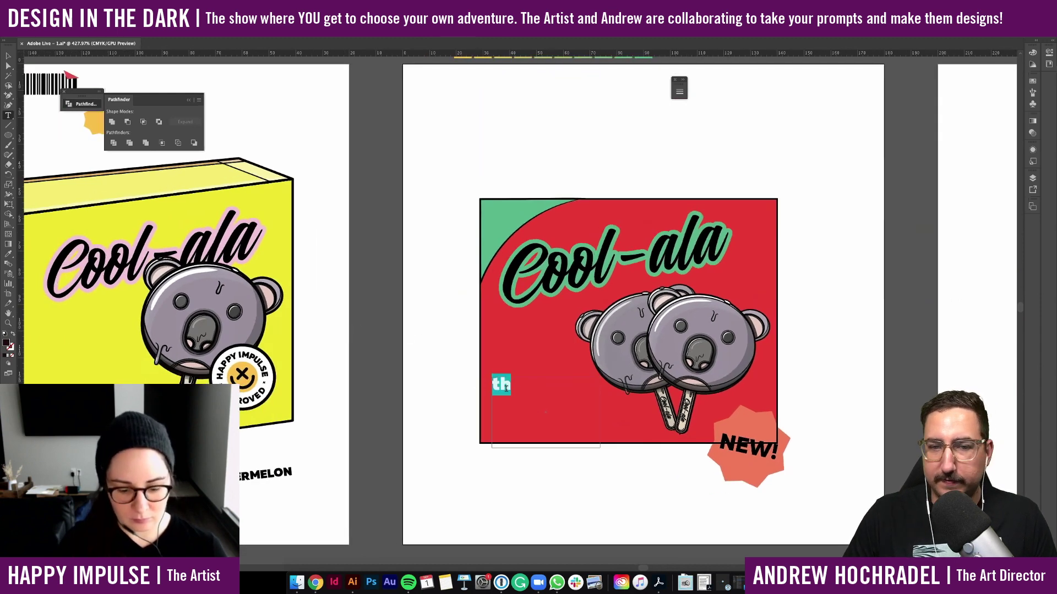
{"action": "type", "text": "Water"}
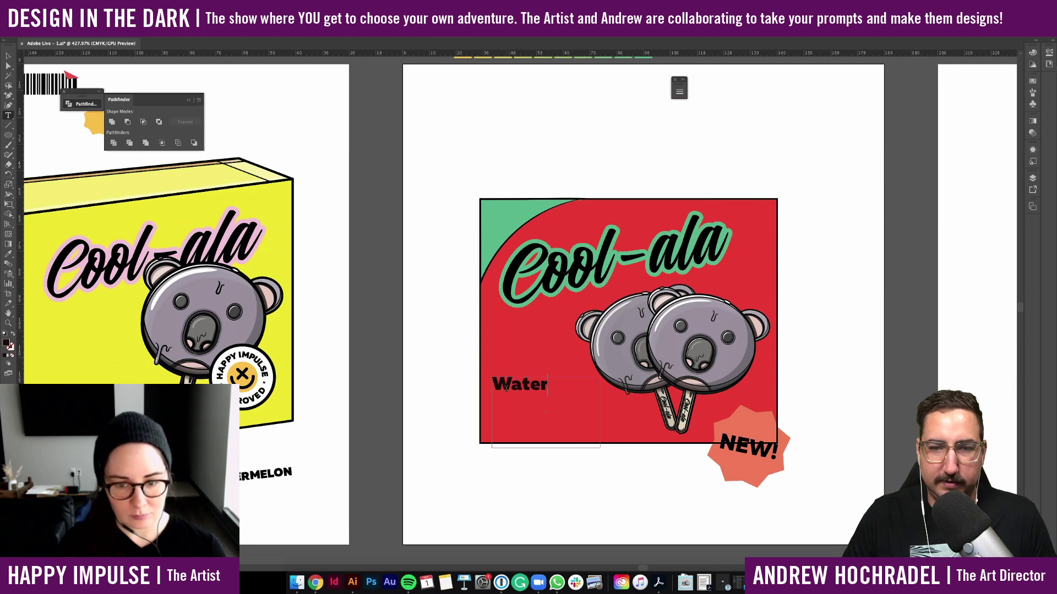
{"action": "type", "text": "melon"}
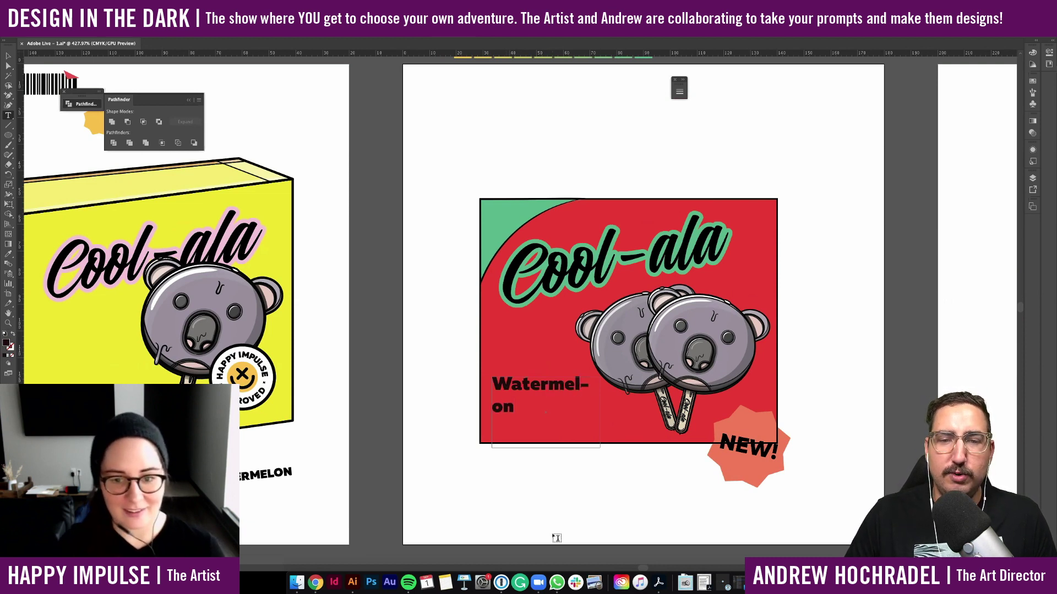
{"action": "left_click", "coordinate": [7, 55]}
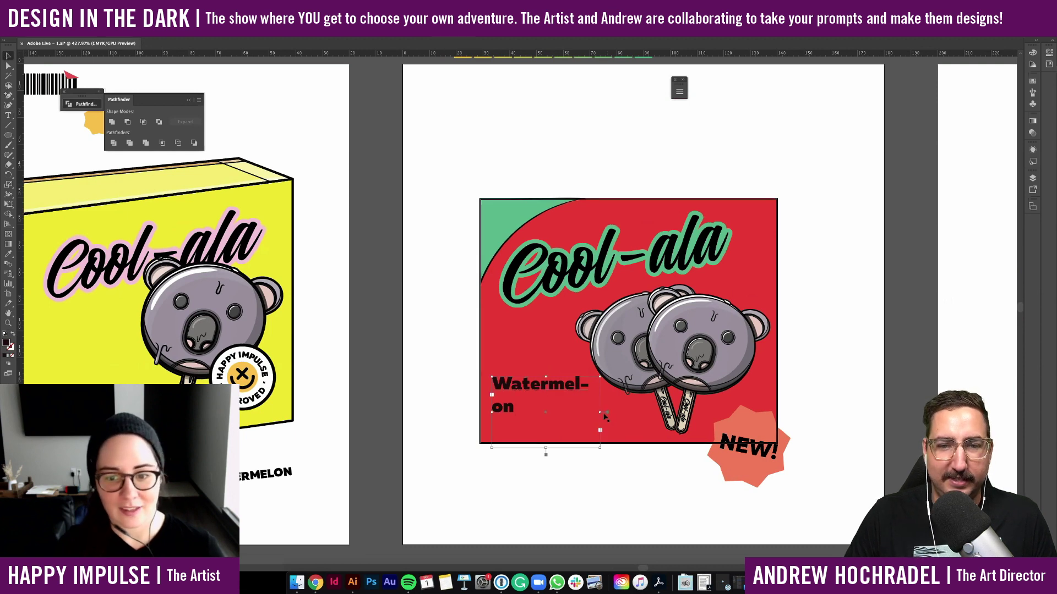
{"action": "left_click_drag", "start_coordinate": [604, 416], "coordinate": [687, 416]}
Add "PopRocks" as a second line beneath "Watermelon" in the text block
{"action": "key", "text": "t"}
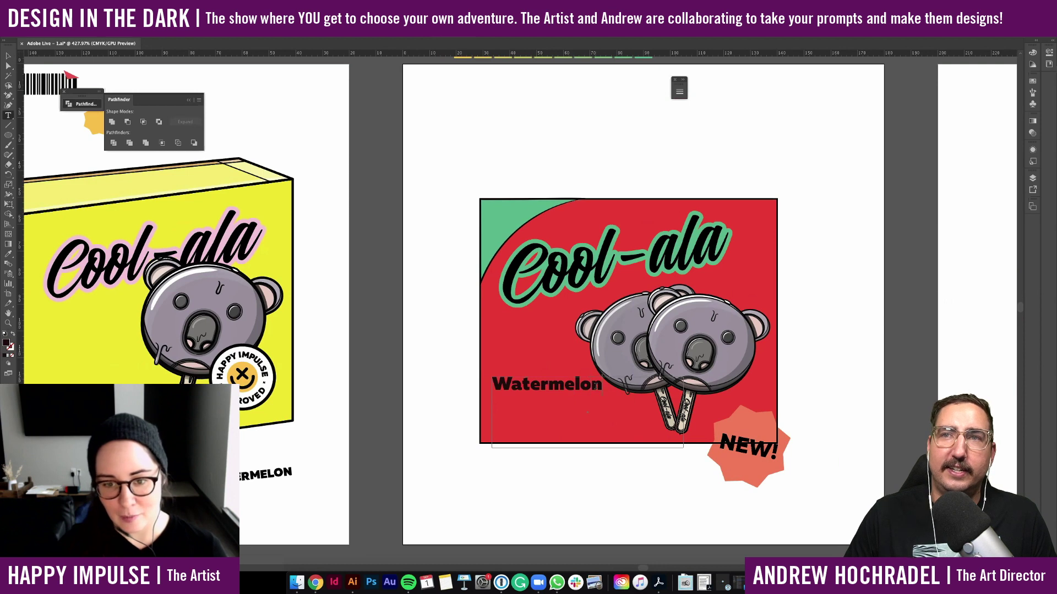
{"action": "key", "text": "Return"}
{"action": "type", "text": "pop"}
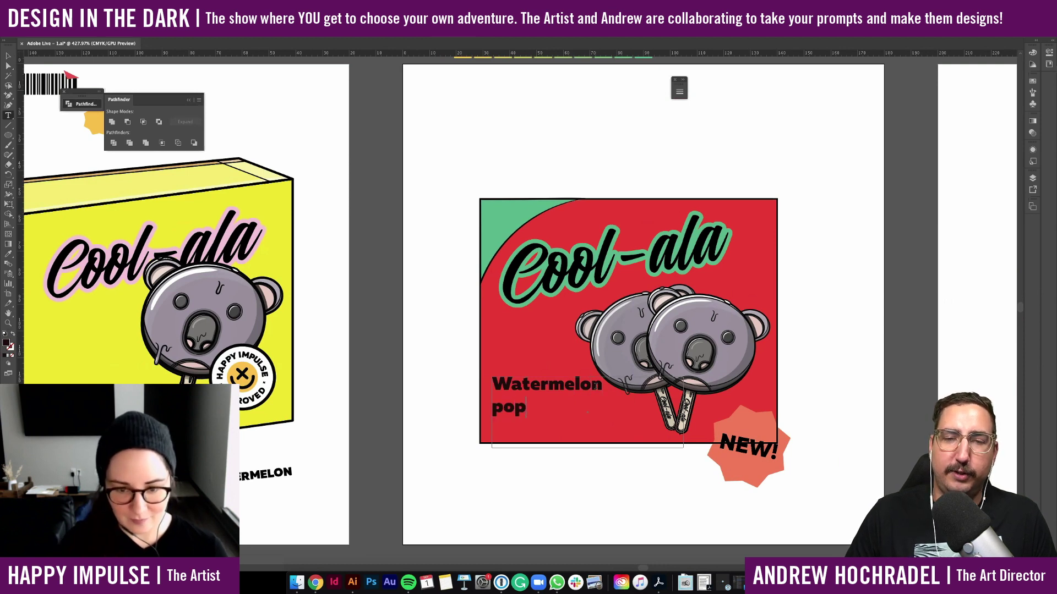
{"action": "key", "text": "BackSpace"}
{"action": "key", "text": "BackSpace"}
{"action": "key", "text": "BackSpace"}
{"action": "type", "text": "POP"}
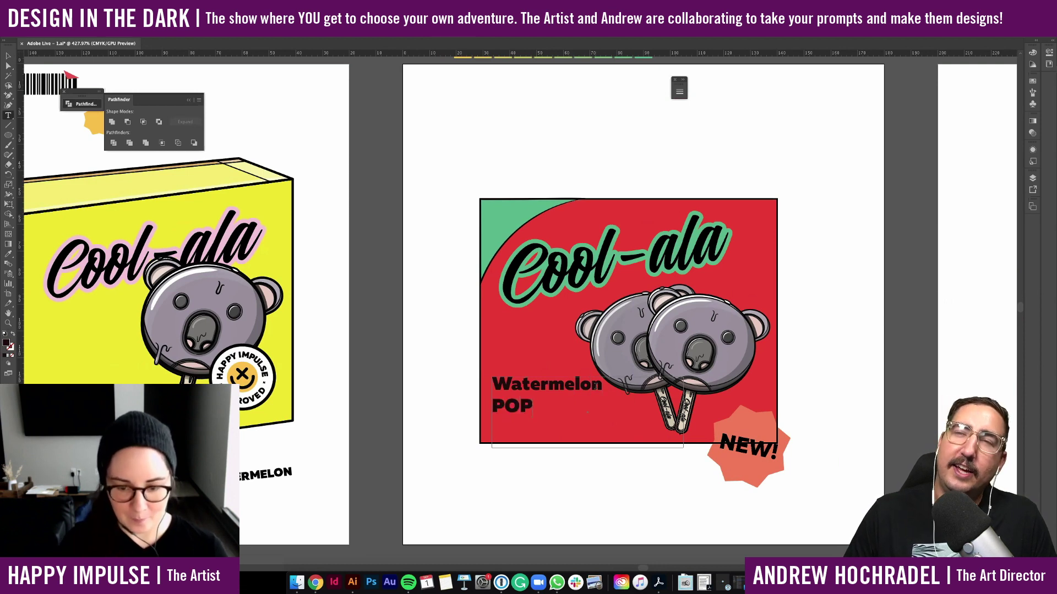
{"action": "key", "text": "BackSpace"}
{"action": "key", "text": "BackSpace"}
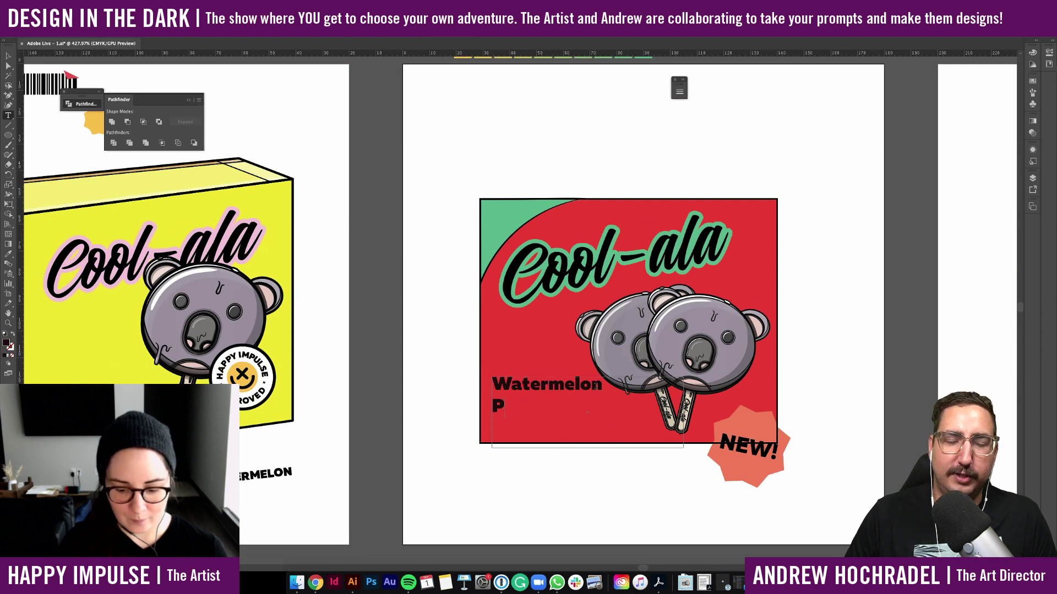
{"action": "type", "text": "opRocks"}
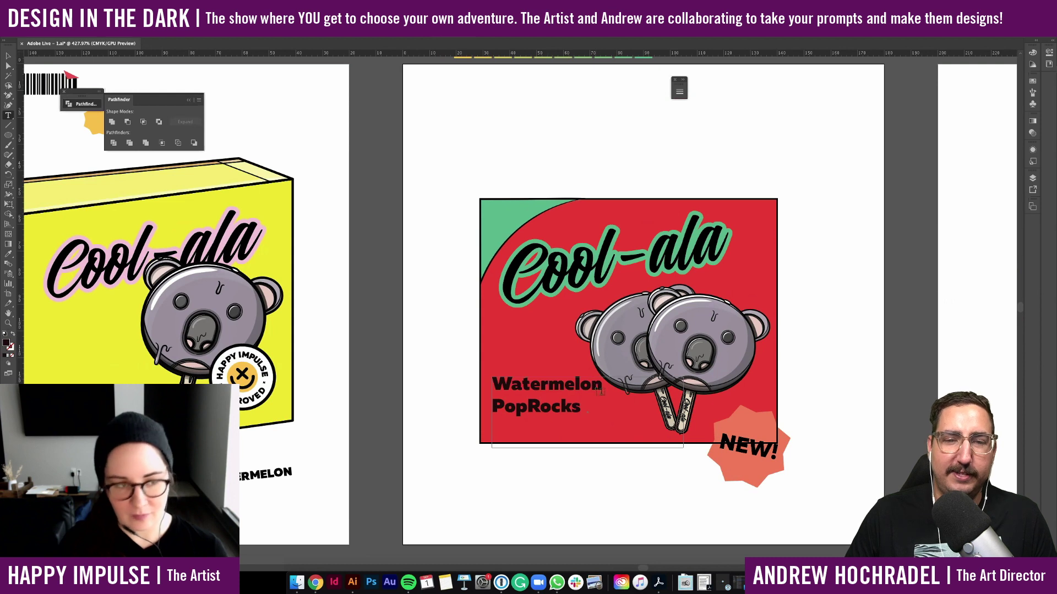
Extend the text frame downwards and add a third line reading "O My"
{"action": "key", "text": "Escape"}
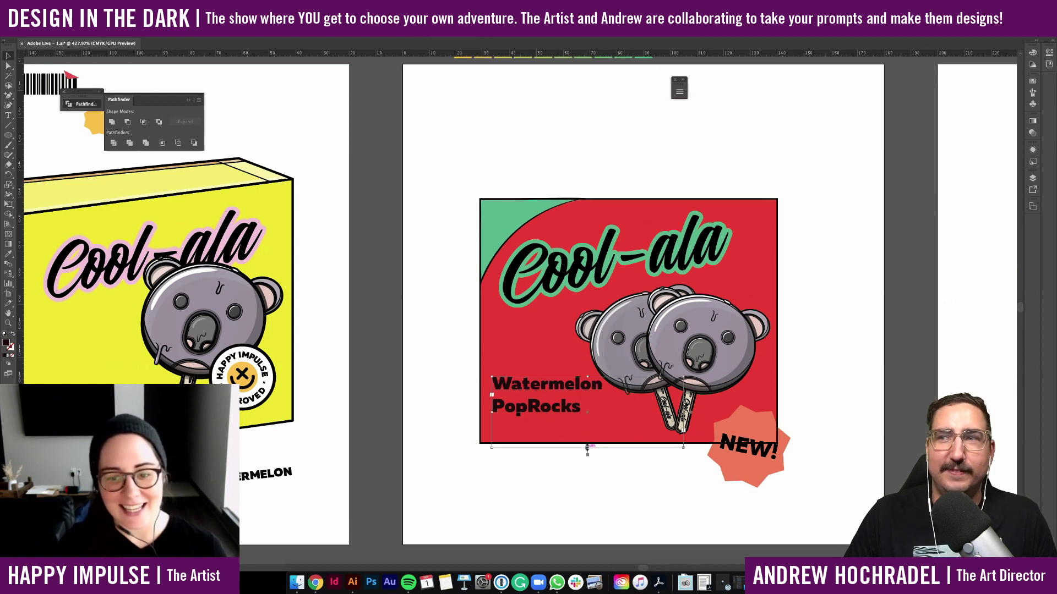
{"action": "left_click_drag", "start_coordinate": [587, 448], "coordinate": [588, 477]}
{"action": "key", "text": "t"}
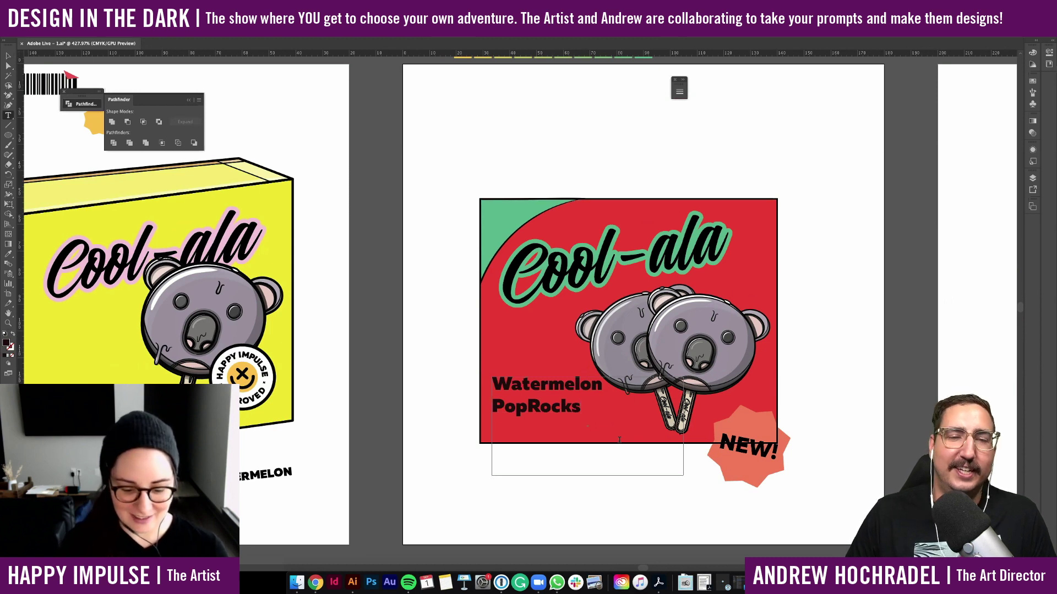
{"action": "type", "text": "O MY"}
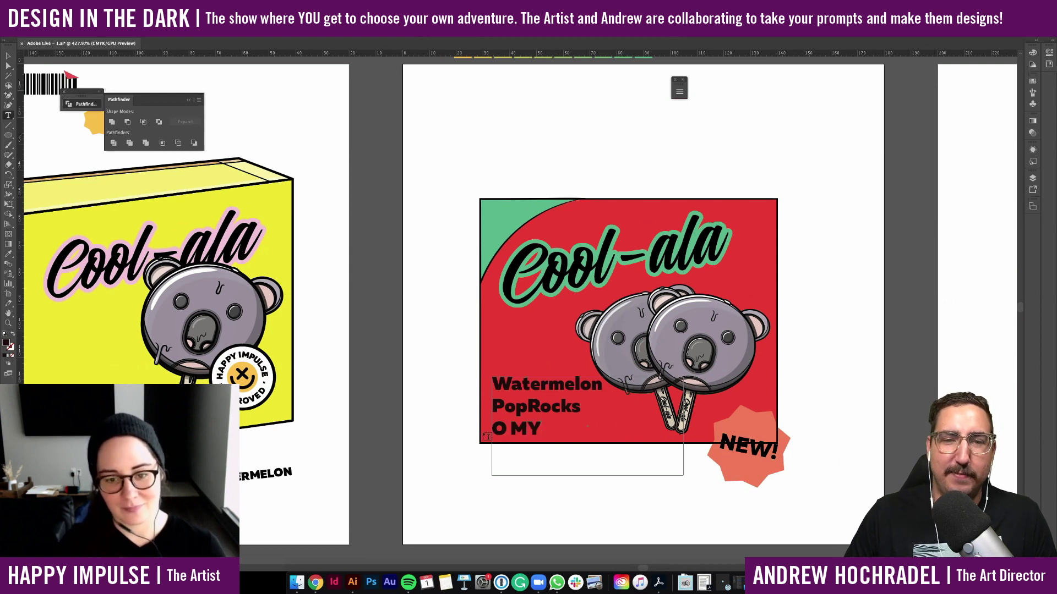
{"action": "left_click_drag", "start_coordinate": [538, 429], "coordinate": [530, 429]}
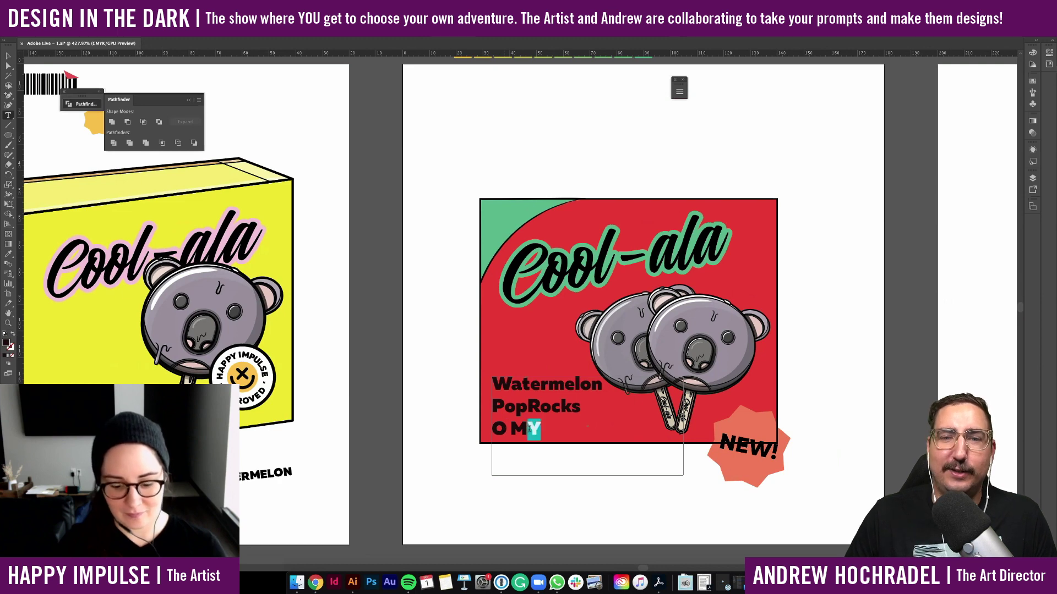
{"action": "type", "text": "y"}
{"action": "left_click", "coordinate": [8, 56]}
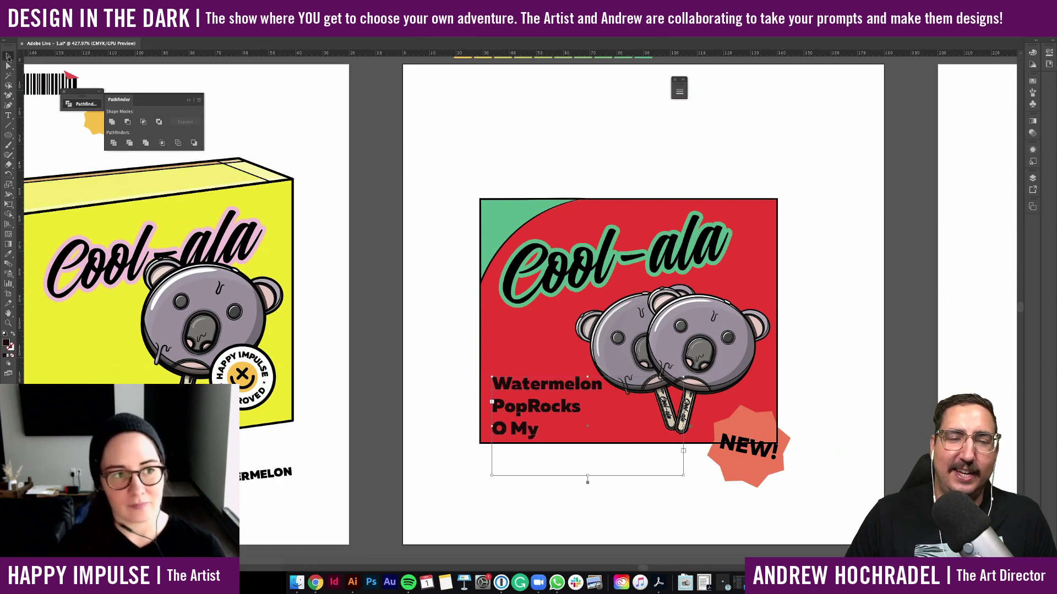
Copy the watermelon slice from the pink artboard onto the red Cool-ala label, just above the Watermelon PopRocks O My text
{"action": "scroll", "coordinate": [445, 456], "scroll_direction": "right", "scroll_amount": 5}
{"action": "scroll", "coordinate": [446, 456], "scroll_direction": "up", "scroll_amount": 2}
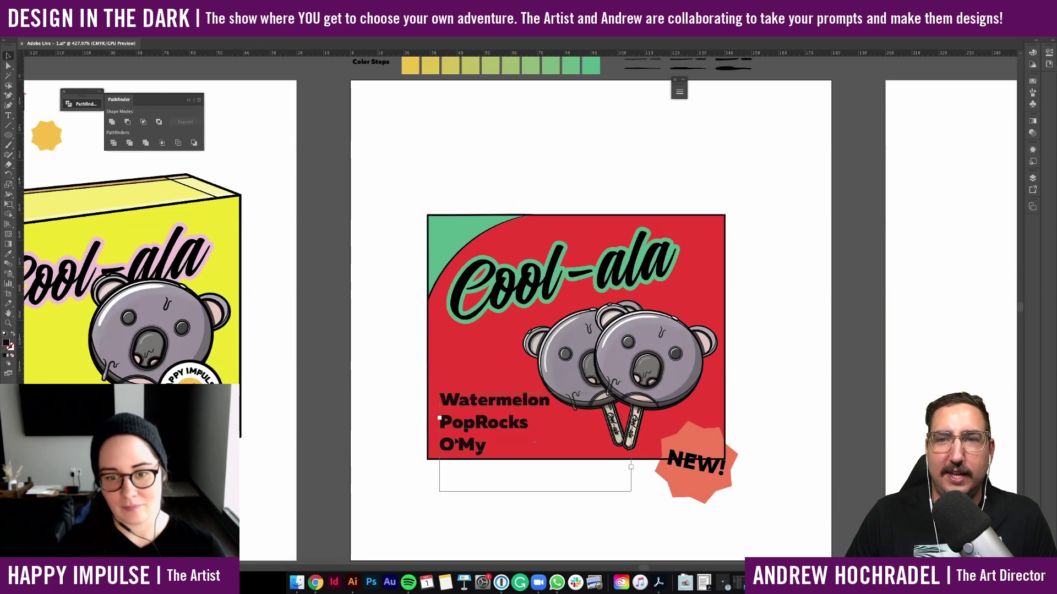
{"action": "left_click", "coordinate": [639, 477]}
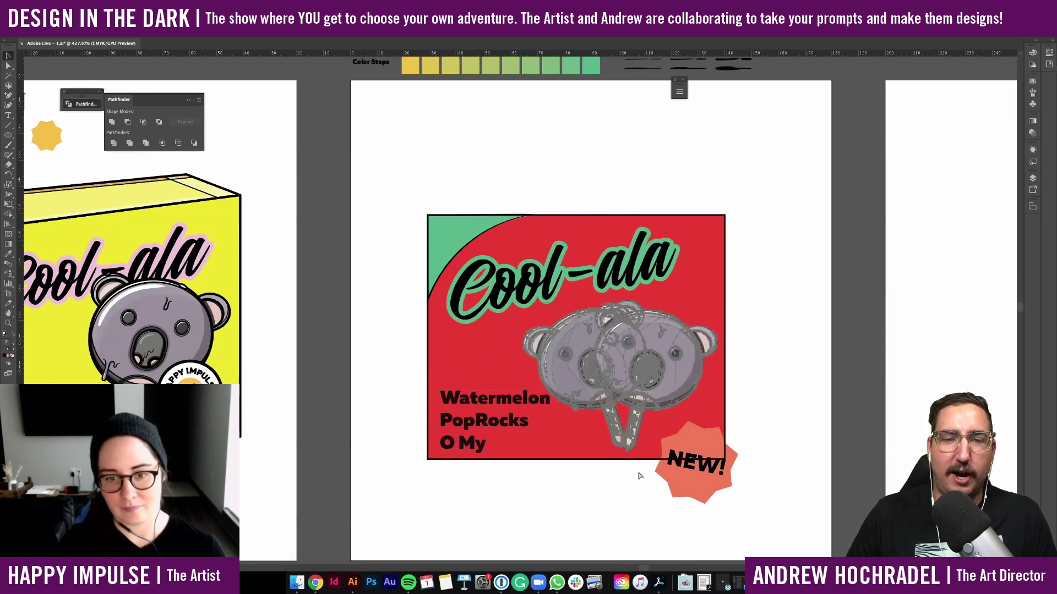
{"action": "scroll", "coordinate": [323, 317], "scroll_direction": "left", "scroll_amount": 15}
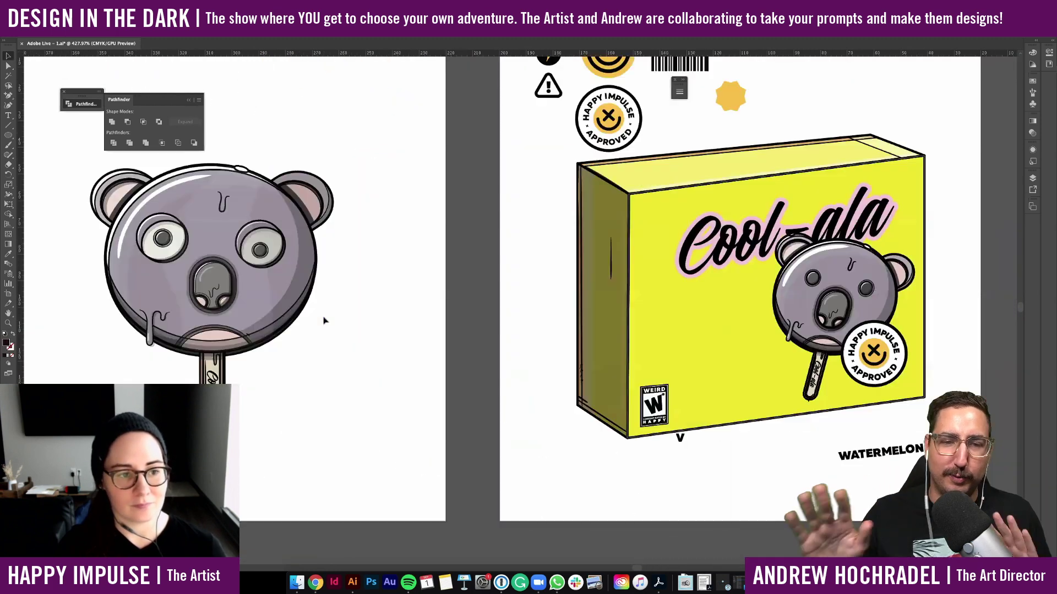
{"action": "scroll", "coordinate": [323, 320], "scroll_direction": "left", "scroll_amount": 20}
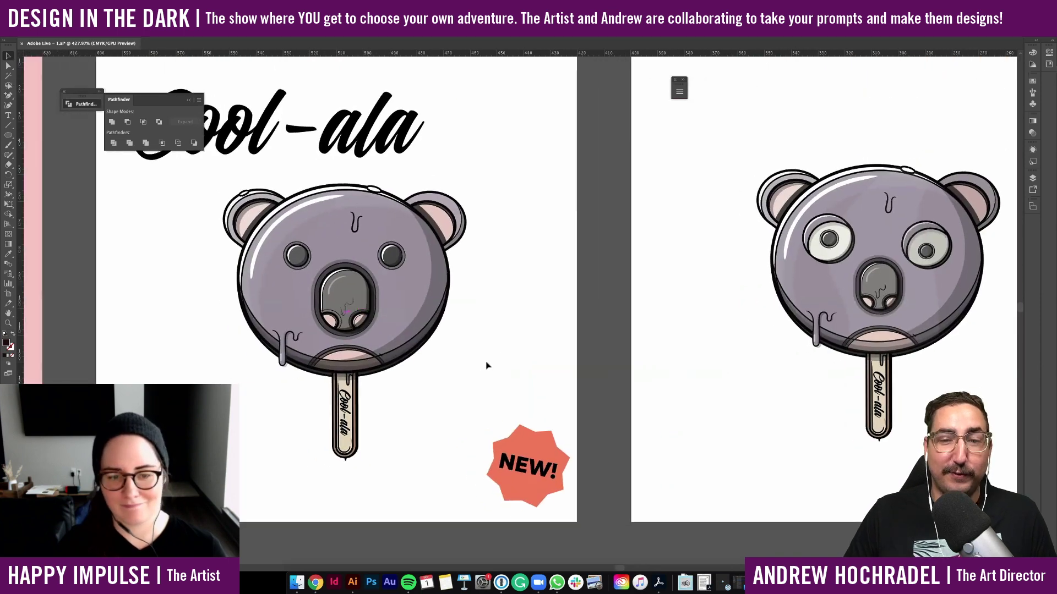
{"action": "scroll", "coordinate": [510, 271], "scroll_direction": "left", "scroll_amount": 10}
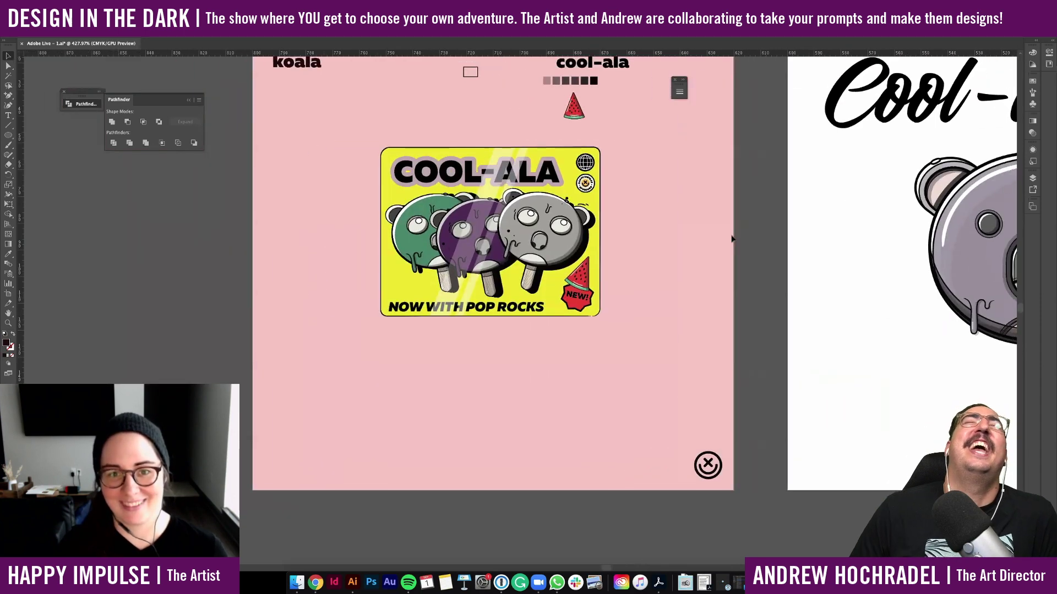
{"action": "scroll", "coordinate": [731, 239], "scroll_direction": "up", "scroll_amount": 3}
{"action": "scroll", "coordinate": [731, 236], "scroll_direction": "right", "scroll_amount": 20}
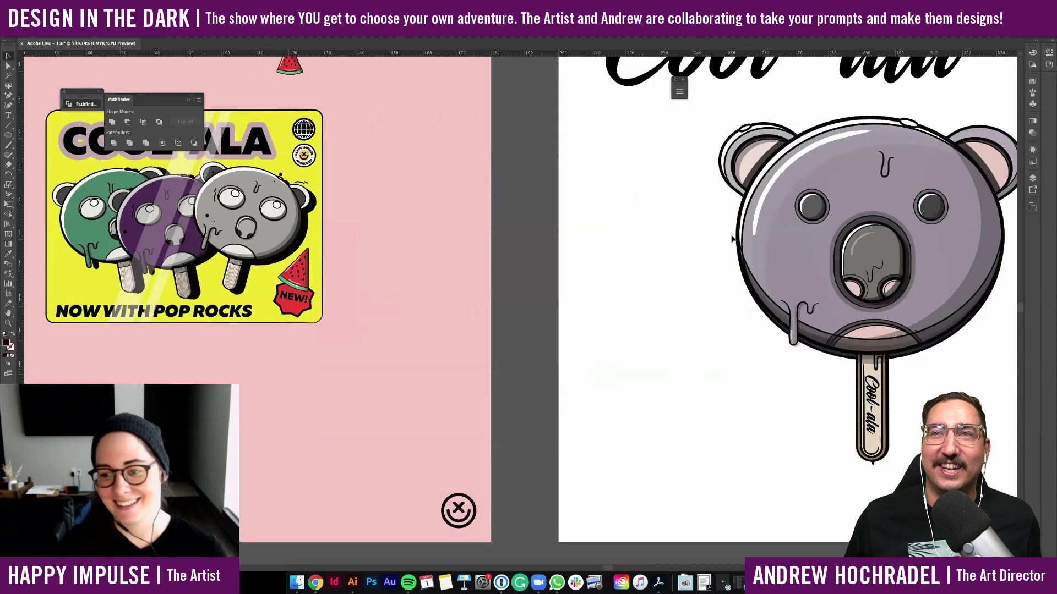
{"action": "scroll", "coordinate": [672, 479], "scroll_direction": "right", "scroll_amount": 20}
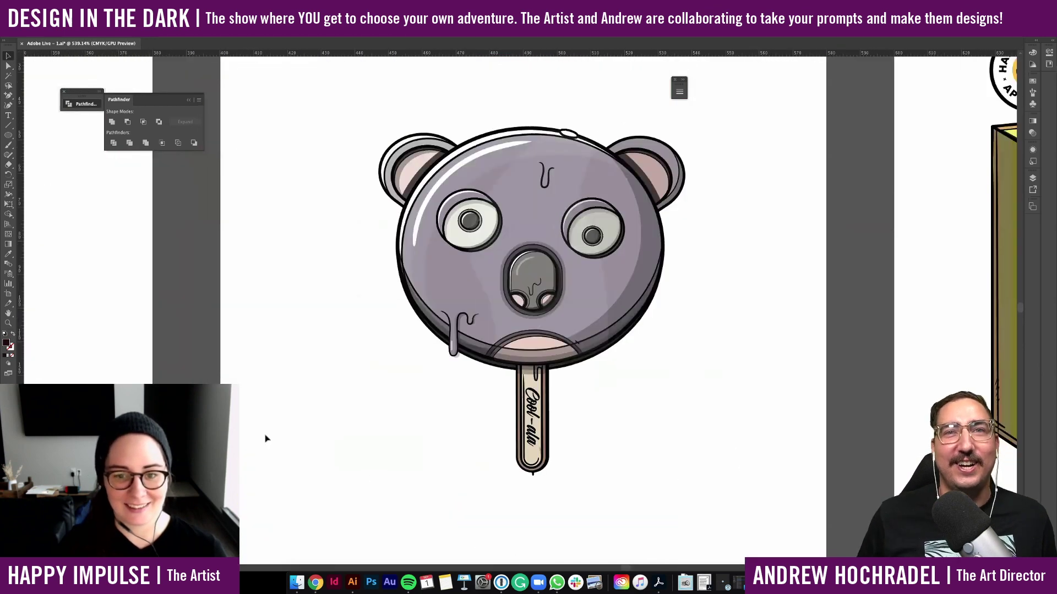
{"action": "scroll", "coordinate": [639, 493], "scroll_direction": "right", "scroll_amount": 20}
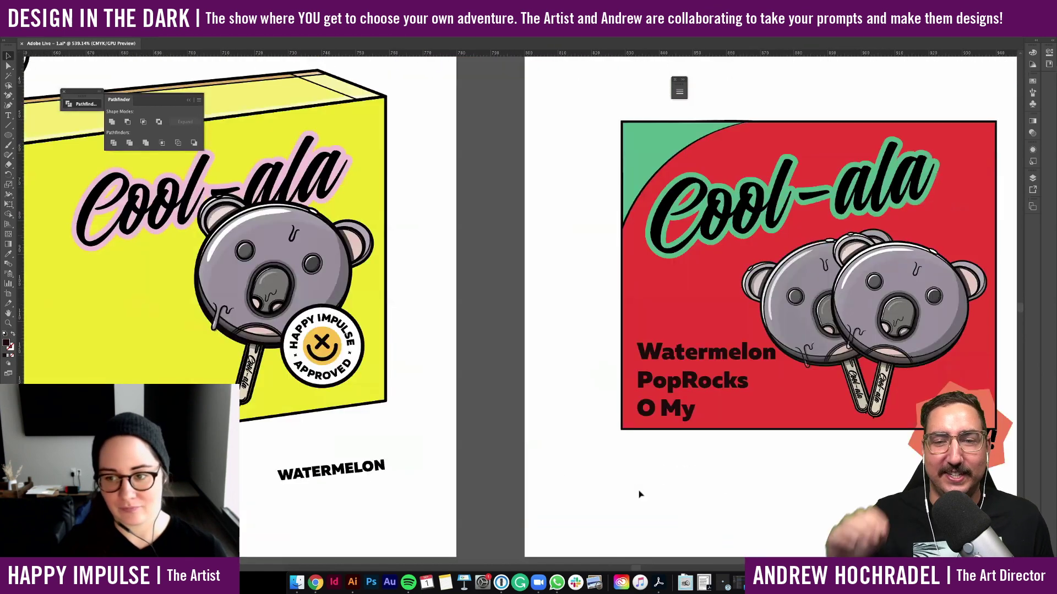
{"action": "scroll", "coordinate": [522, 318], "scroll_direction": "left", "scroll_amount": 10}
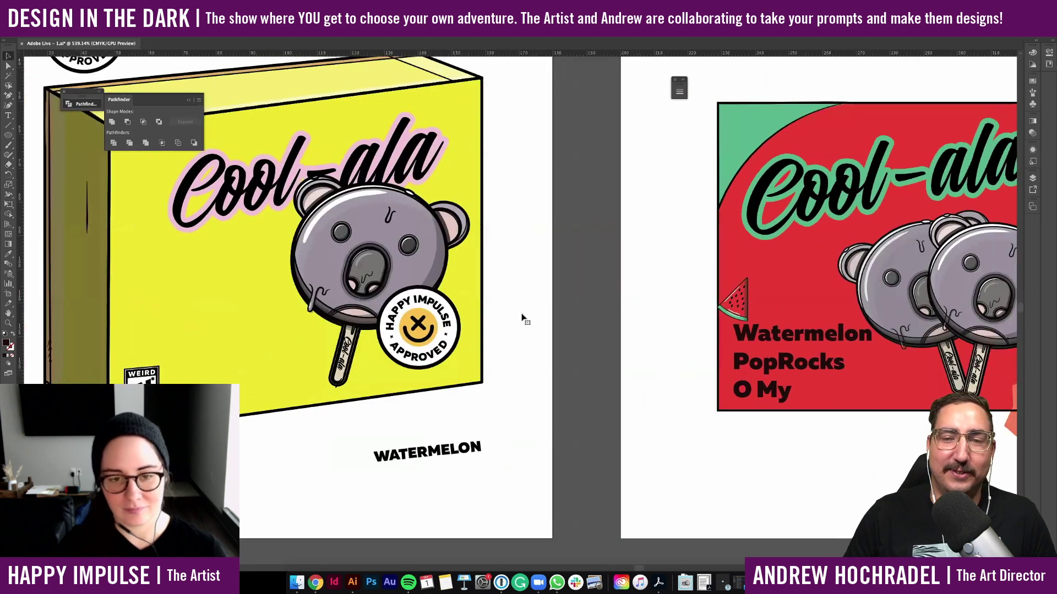
Copy the globe, lightning bolt and warning triangle icons from beside the yellow box and paste them onto the red label
{"action": "scroll", "coordinate": [522, 317], "scroll_direction": "right", "scroll_amount": 15}
{"action": "scroll", "coordinate": [522, 317], "scroll_direction": "left", "scroll_amount": 20}
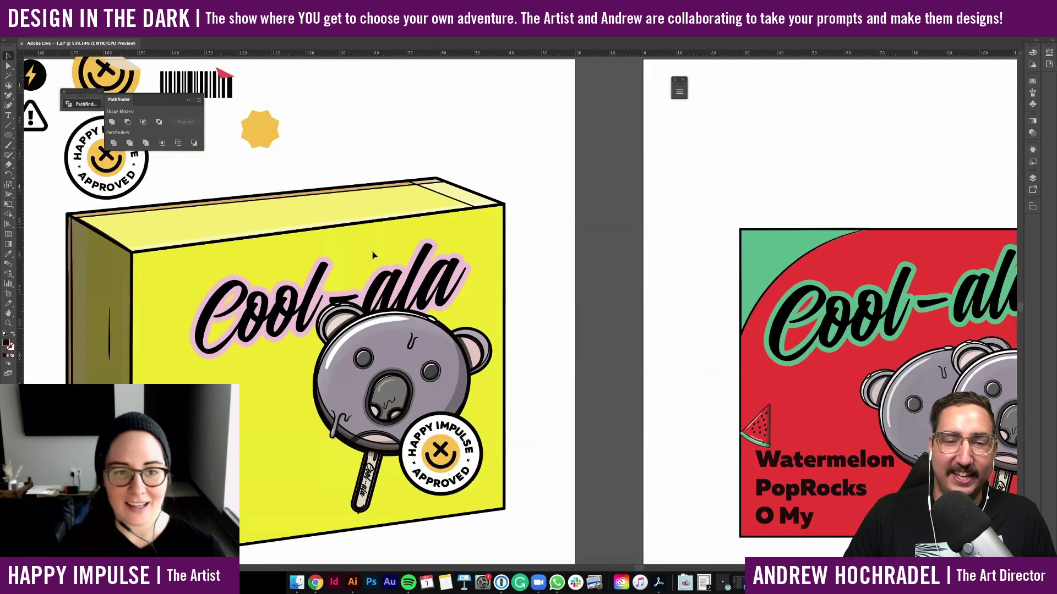
{"action": "scroll", "coordinate": [139, 225], "scroll_direction": "up", "scroll_amount": 5}
{"action": "scroll", "coordinate": [139, 225], "scroll_direction": "left", "scroll_amount": 5}
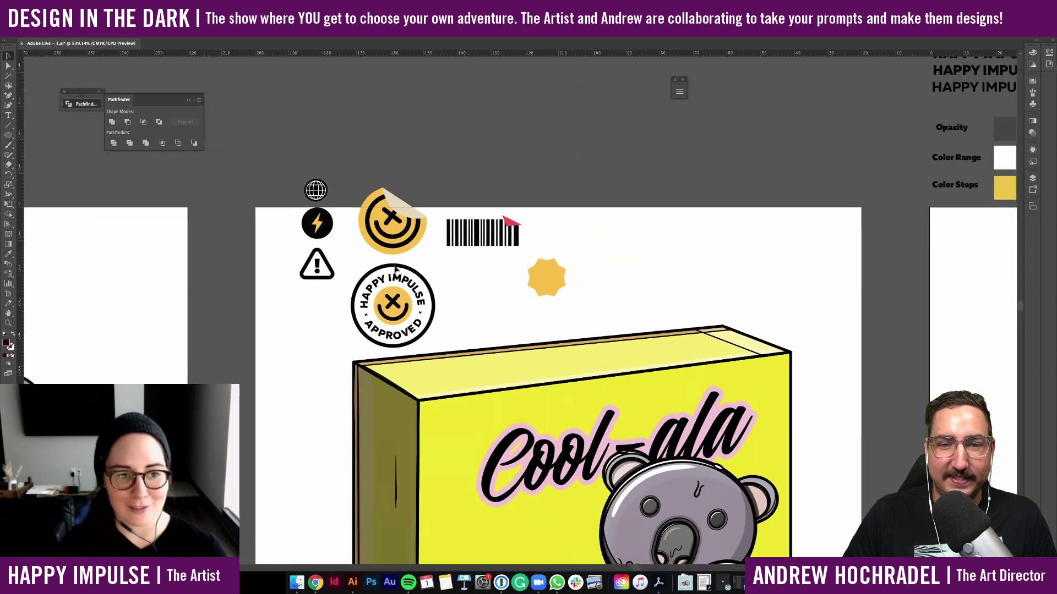
{"action": "scroll", "coordinate": [132, 204], "scroll_direction": "right", "scroll_amount": 10}
{"action": "left_click", "coordinate": [169, 301]}
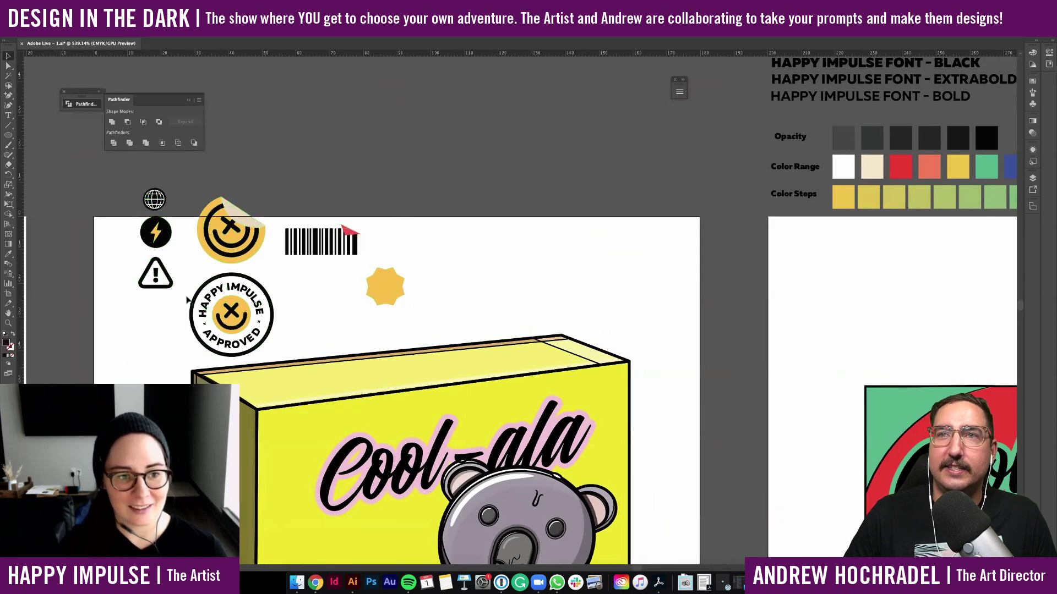
{"action": "key", "text": "super+a"}
{"action": "scroll", "coordinate": [651, 287], "scroll_direction": "right", "scroll_amount": 10}
{"action": "scroll", "coordinate": [651, 288], "scroll_direction": "down", "scroll_amount": 4}
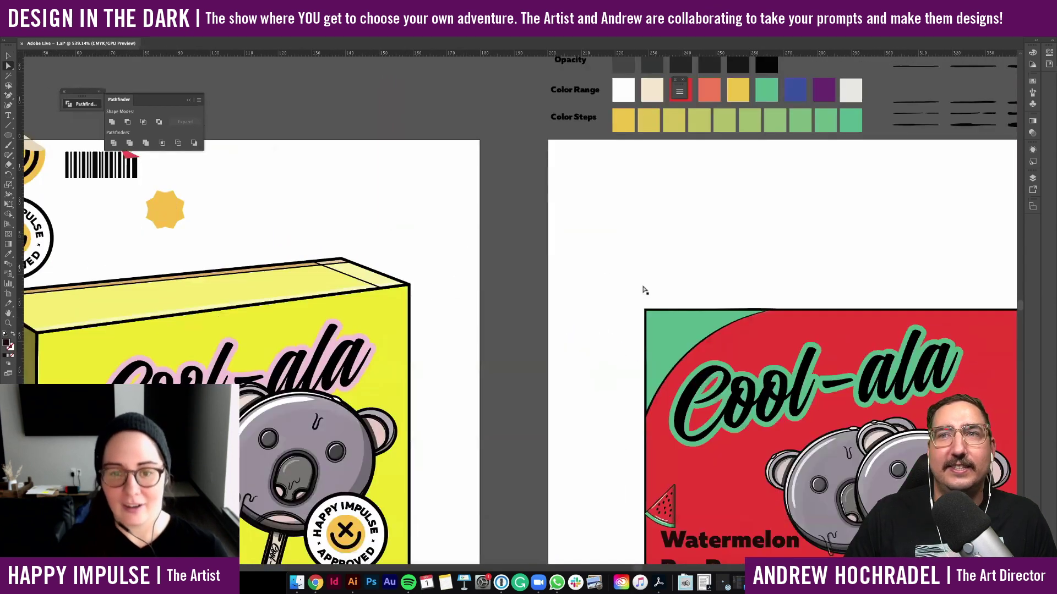
{"action": "scroll", "coordinate": [591, 263], "scroll_direction": "right", "scroll_amount": 10}
{"action": "scroll", "coordinate": [590, 263], "scroll_direction": "down", "scroll_amount": 3}
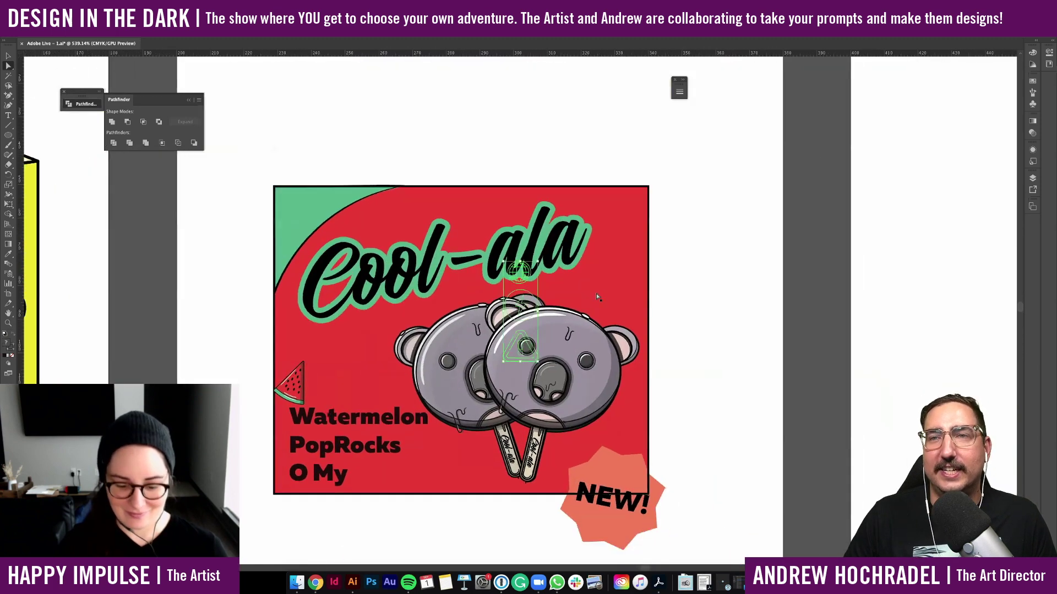
Arrange the three icons in front of the red background as a column in the label's upper right corner, beside the Cool-ala logo
{"action": "left_click", "coordinate": [596, 293]}
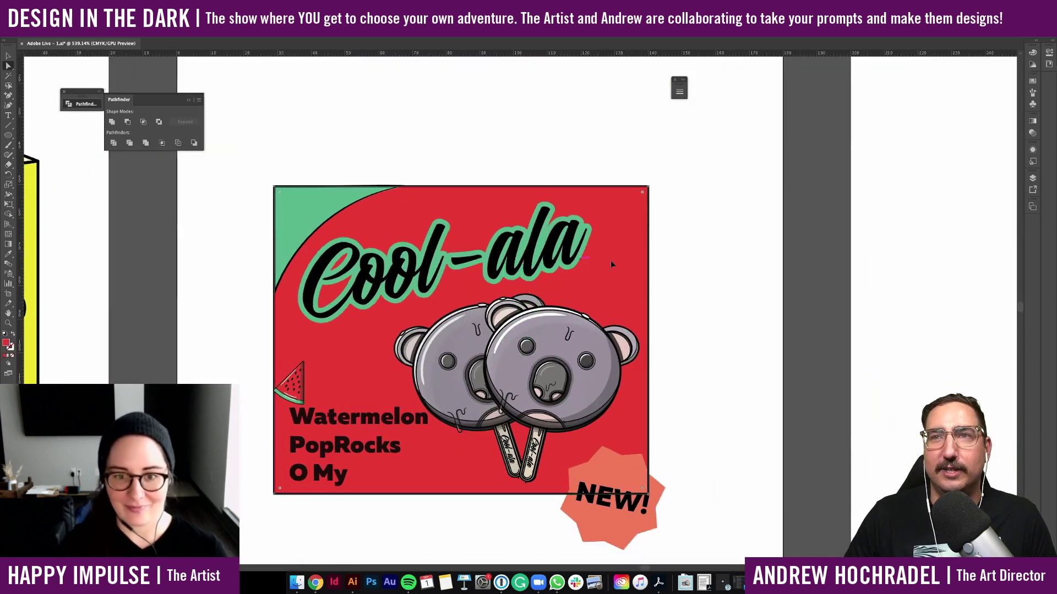
{"action": "left_click_drag", "start_coordinate": [526, 306], "coordinate": [626, 241]}
{"action": "left_click_drag", "start_coordinate": [622, 298], "coordinate": [624, 281]}
{"action": "left_click_drag", "start_coordinate": [624, 233], "coordinate": [624, 241]}
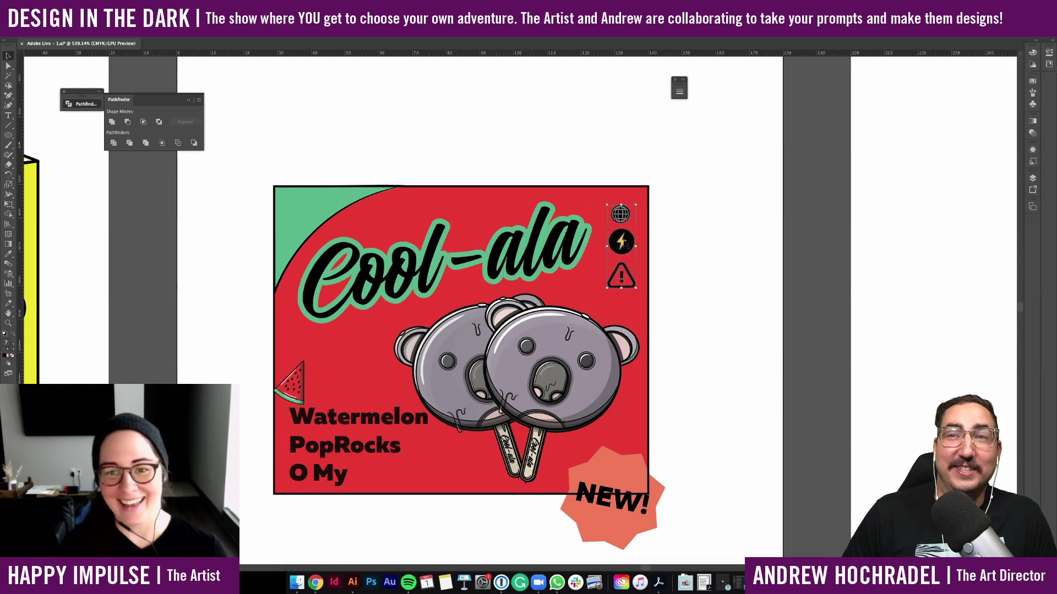
{"action": "left_click", "coordinate": [655, 252]}
Scale down the warning triangle inside the icon group to match the width of the round icons above it
{"action": "double_click", "coordinate": [628, 247]}
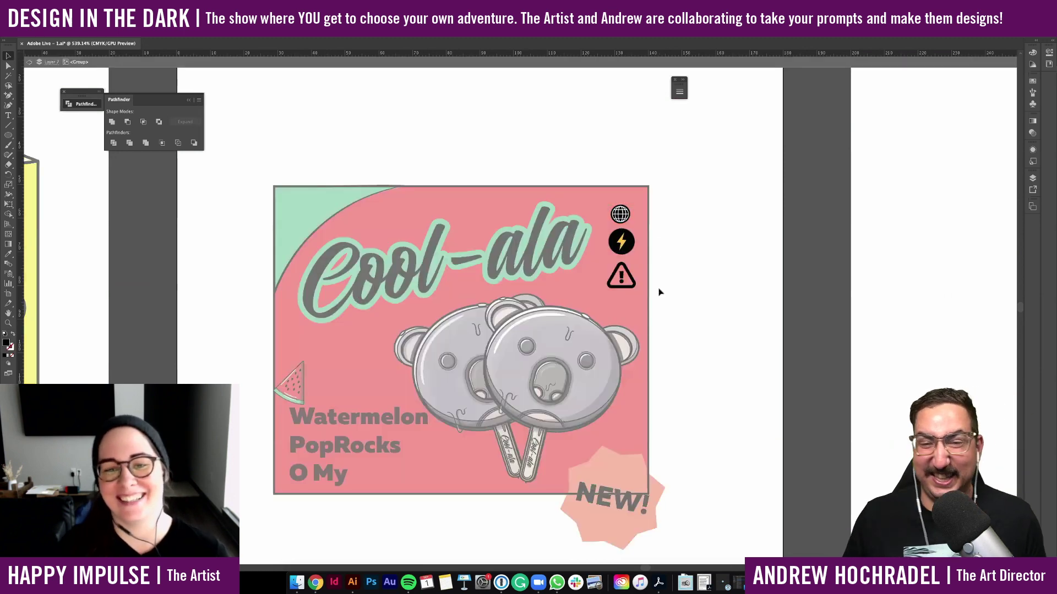
{"action": "scroll", "coordinate": [655, 290], "scroll_direction": "up", "scroll_amount": 3}
{"action": "left_click_drag", "start_coordinate": [617, 182], "coordinate": [600, 152]}
{"action": "left_click", "coordinate": [665, 209]}
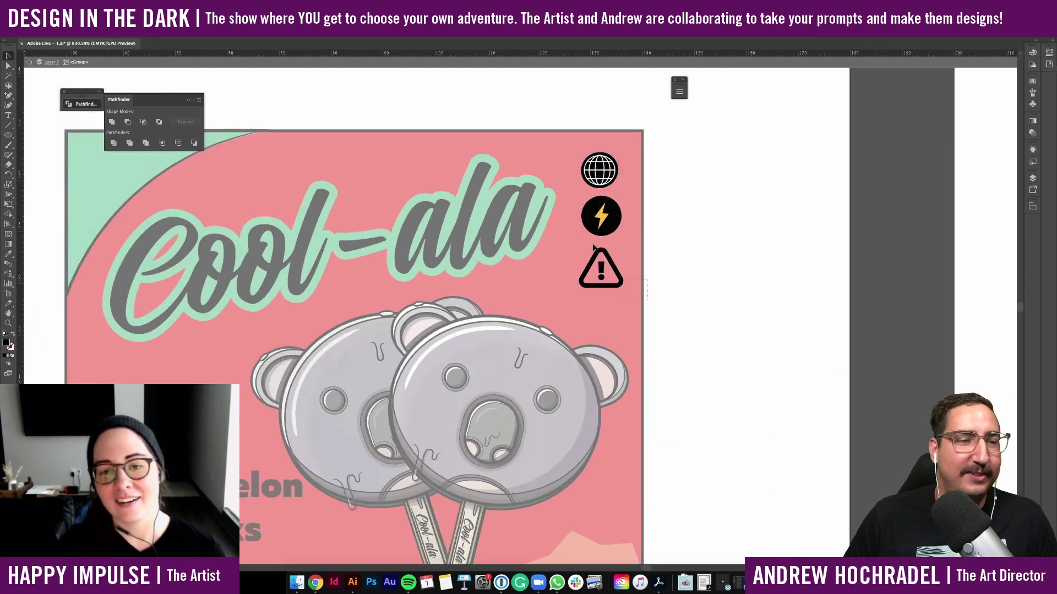
{"action": "left_click_drag", "start_coordinate": [594, 249], "coordinate": [575, 207]}
{"action": "left_click", "coordinate": [600, 219], "text": "shift"}
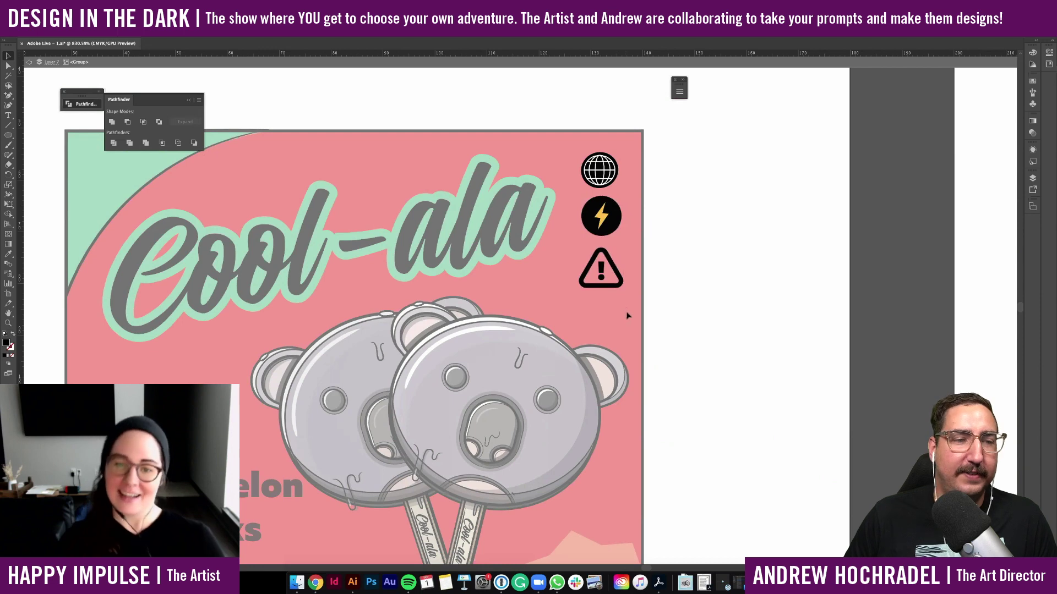
{"action": "left_click_drag", "start_coordinate": [603, 287], "coordinate": [602, 280]}
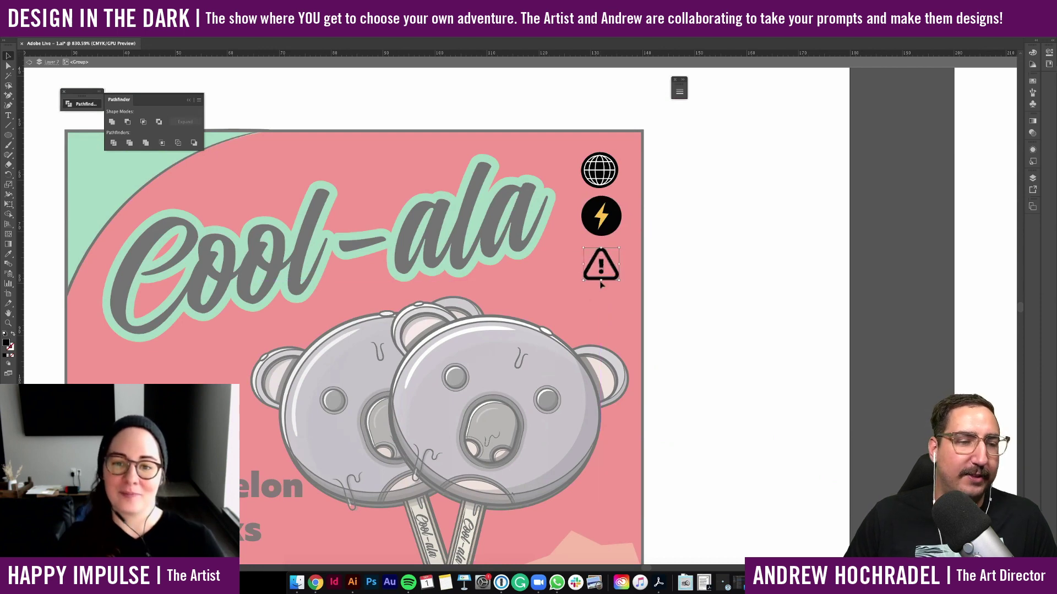
{"action": "left_click", "coordinate": [615, 299]}
{"action": "double_click", "coordinate": [653, 293]}
{"action": "scroll", "coordinate": [691, 314], "scroll_direction": "down", "scroll_amount": 4}
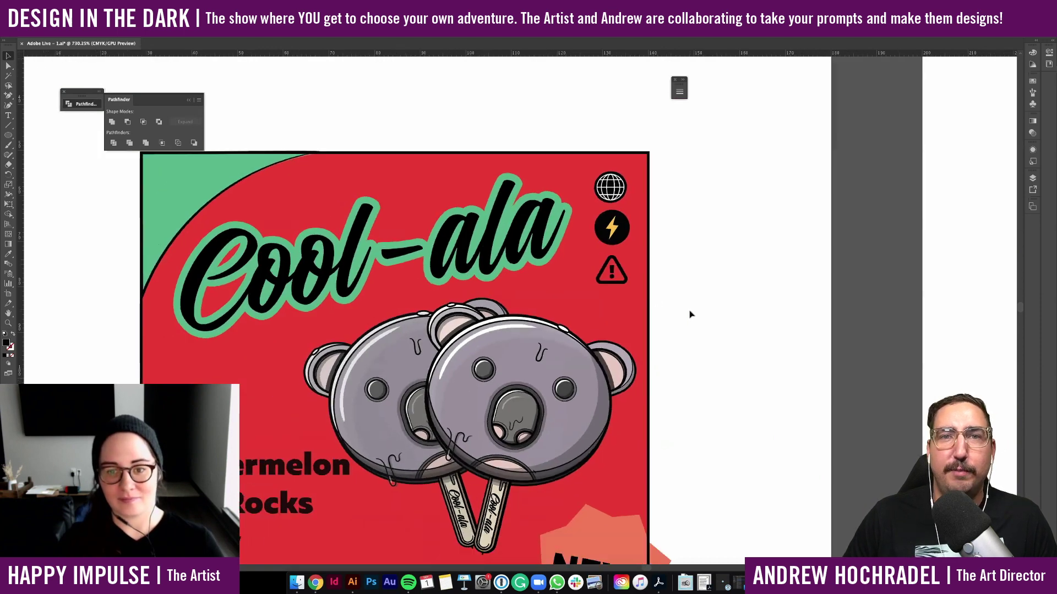
Strip the watermelon slice on the red label down to its seeds by deleting the flesh, rind, outline, highlights and shading
{"action": "scroll", "coordinate": [310, 395], "scroll_direction": "left", "scroll_amount": 2}
{"action": "double_click", "coordinate": [300, 385]}
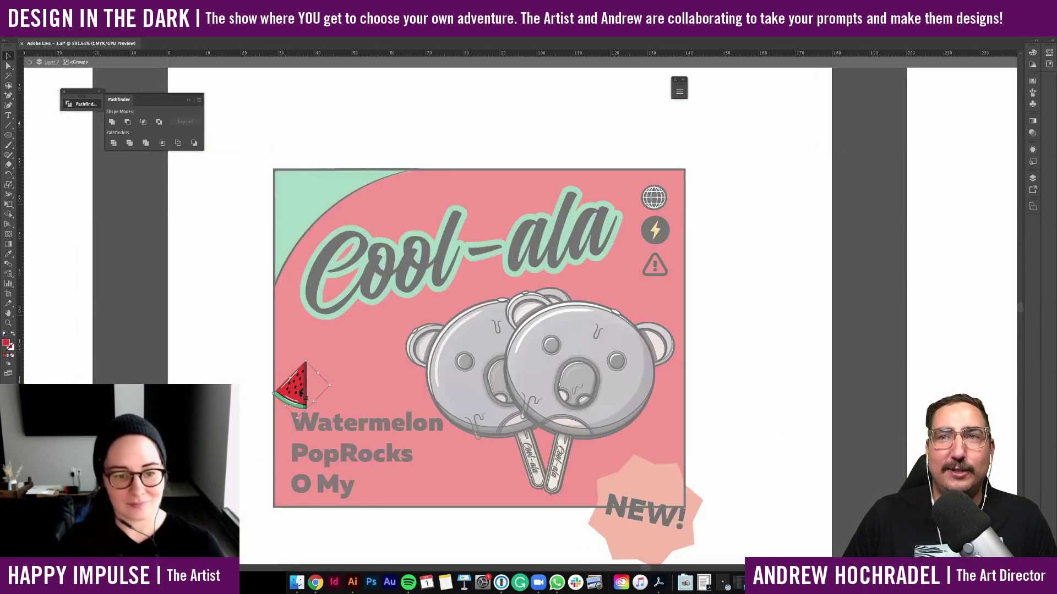
{"action": "scroll", "coordinate": [308, 382], "scroll_direction": "down", "scroll_amount": 1}
{"action": "scroll", "coordinate": [308, 382], "scroll_direction": "left", "scroll_amount": 1}
{"action": "scroll", "coordinate": [303, 388], "scroll_direction": "up", "scroll_amount": 5}
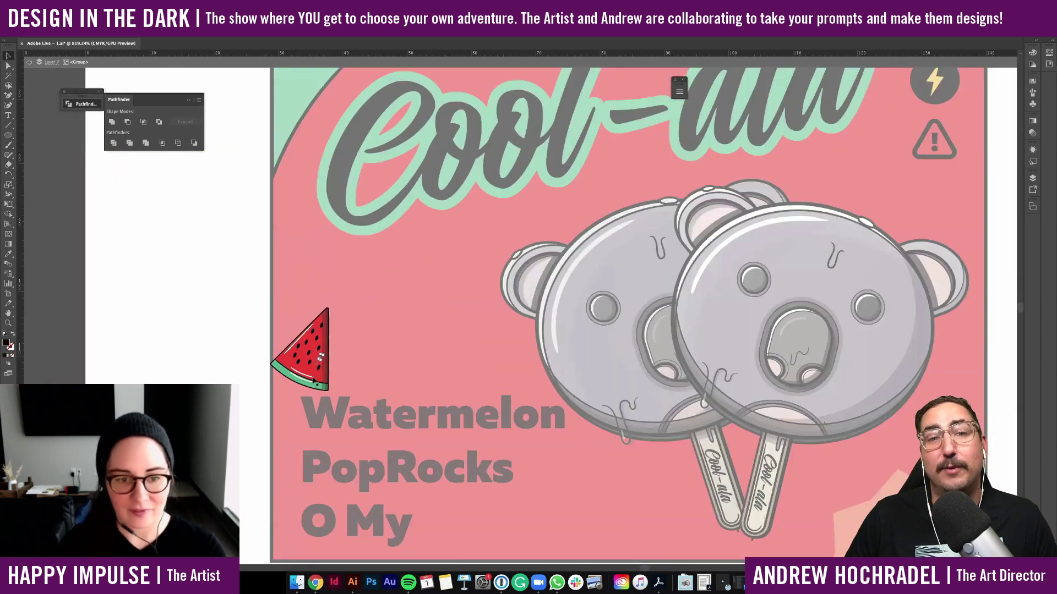
{"action": "scroll", "coordinate": [353, 384], "scroll_direction": "up", "scroll_amount": 3}
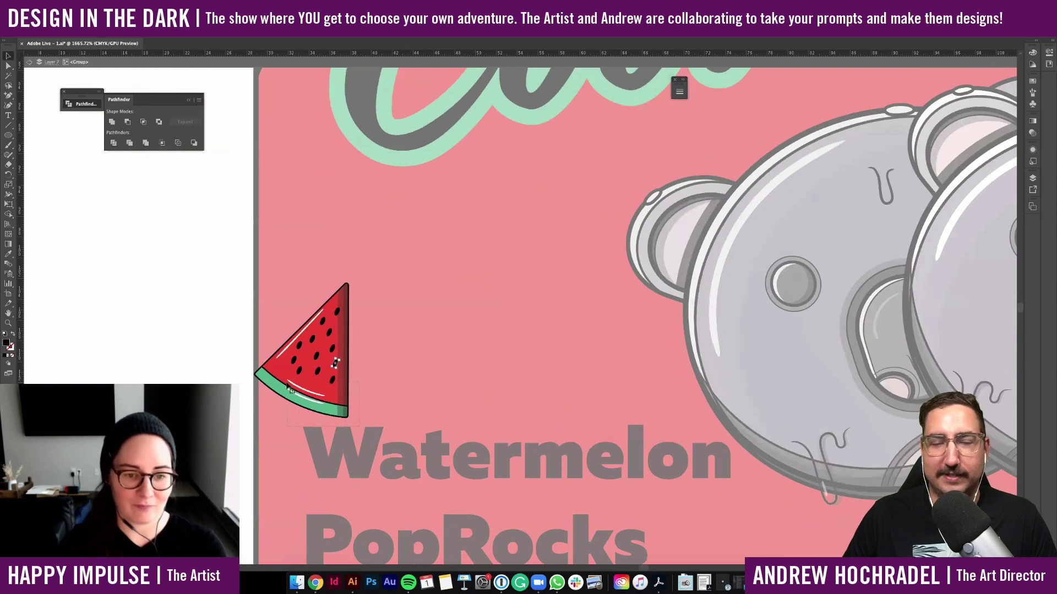
{"action": "left_click", "coordinate": [291, 391]}
{"action": "key", "text": "Delete"}
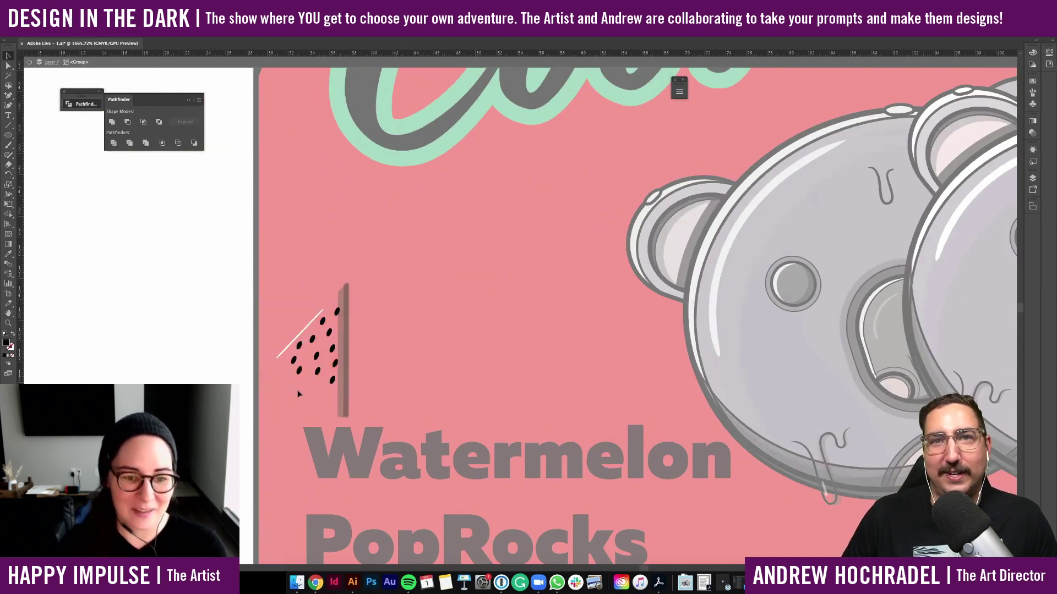
{"action": "left_click", "coordinate": [299, 335]}
{"action": "key", "text": "Delete"}
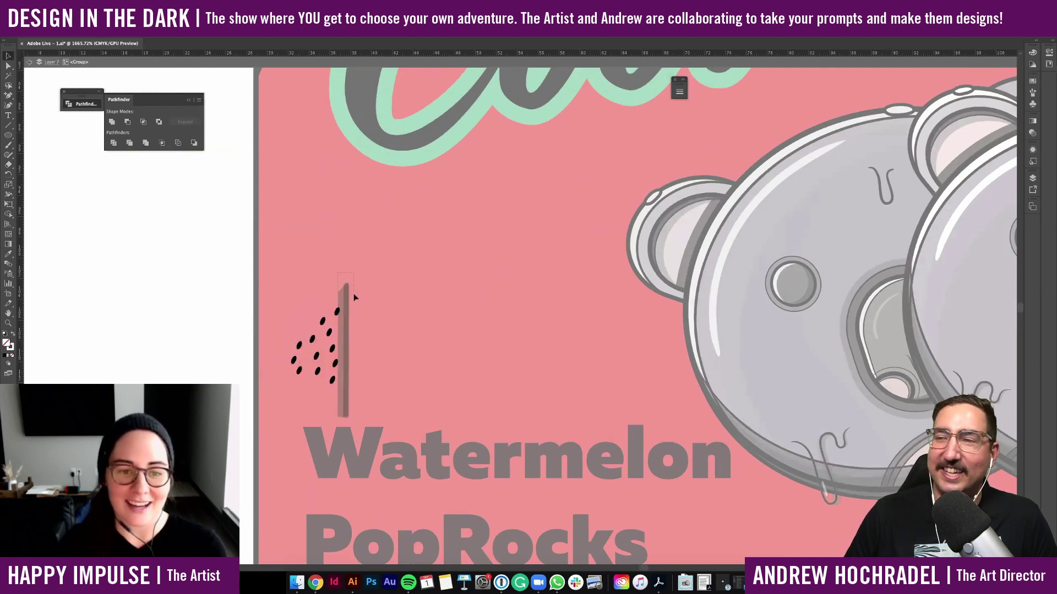
{"action": "key", "text": "Delete"}
Enlarge all the watermelon seeds to fill the space between the Cool-ala logo and the Watermelon text, and isolate one seed
{"action": "key", "text": "ctrl+a"}
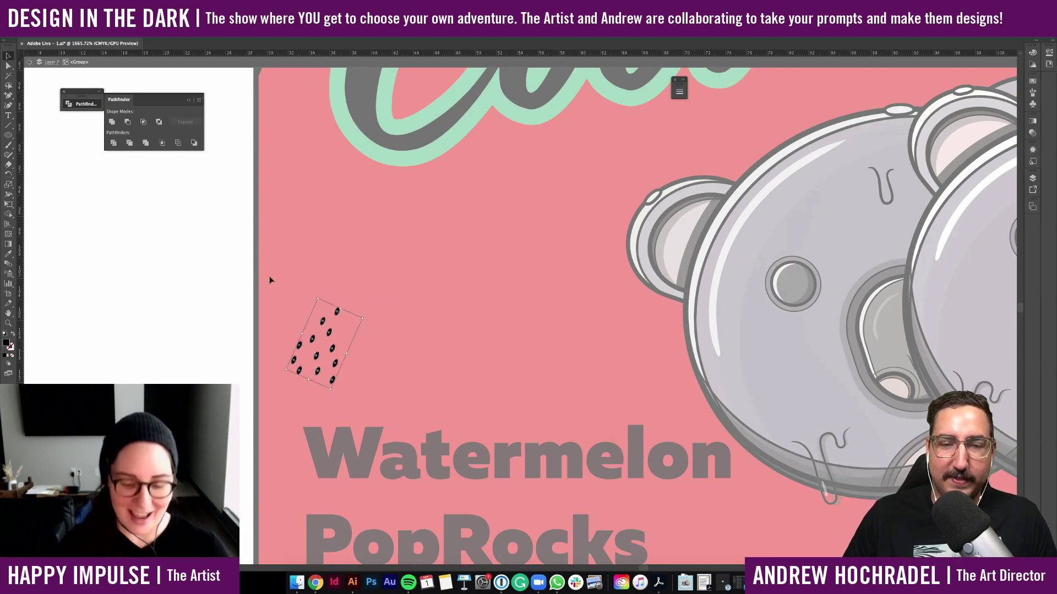
{"action": "scroll", "coordinate": [315, 292], "scroll_direction": "down", "scroll_amount": 2}
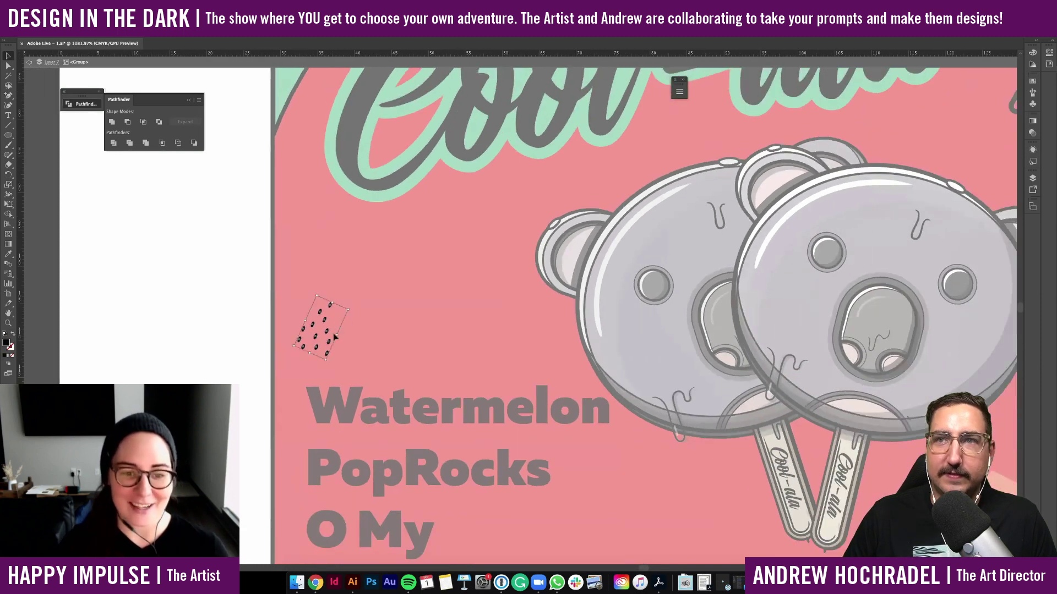
{"action": "scroll", "coordinate": [336, 334], "scroll_direction": "down", "scroll_amount": 1}
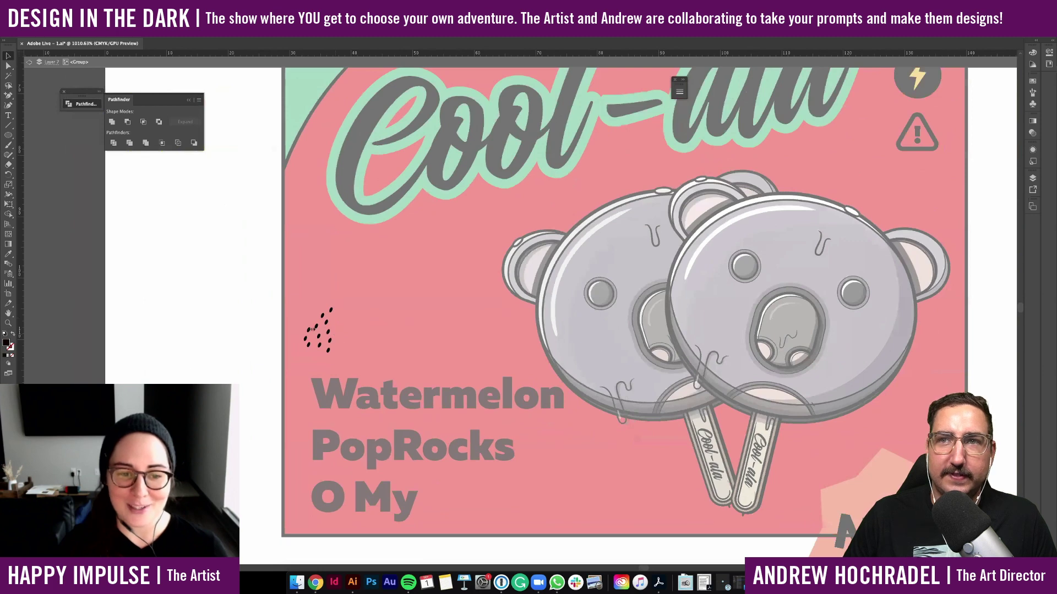
{"action": "scroll", "coordinate": [312, 329], "scroll_direction": "down", "scroll_amount": 4}
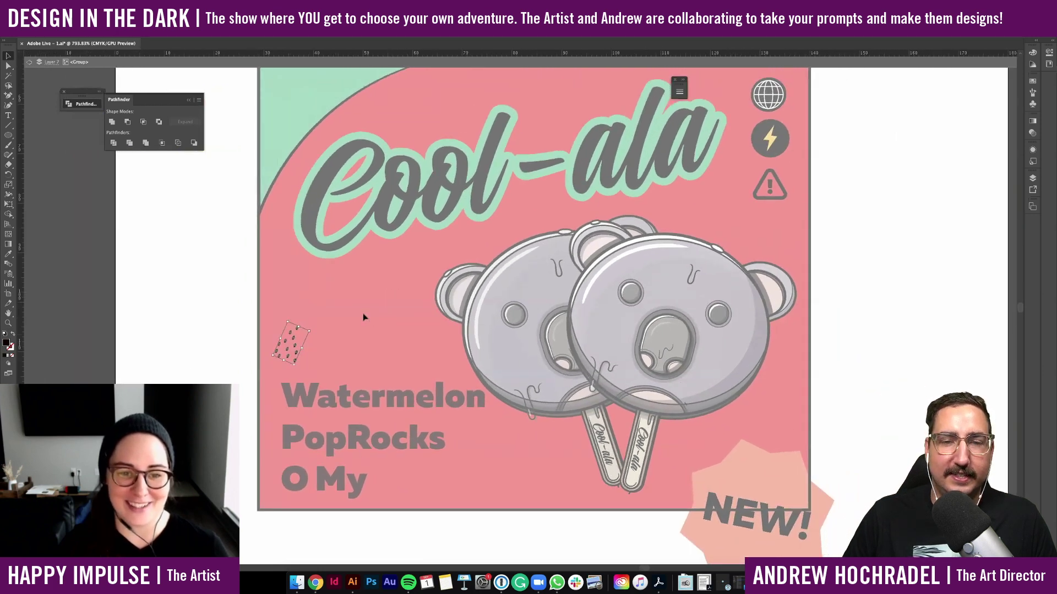
{"action": "left_click_drag", "start_coordinate": [363, 317], "coordinate": [396, 325]}
{"action": "scroll", "coordinate": [393, 324], "scroll_direction": "down", "scroll_amount": 3}
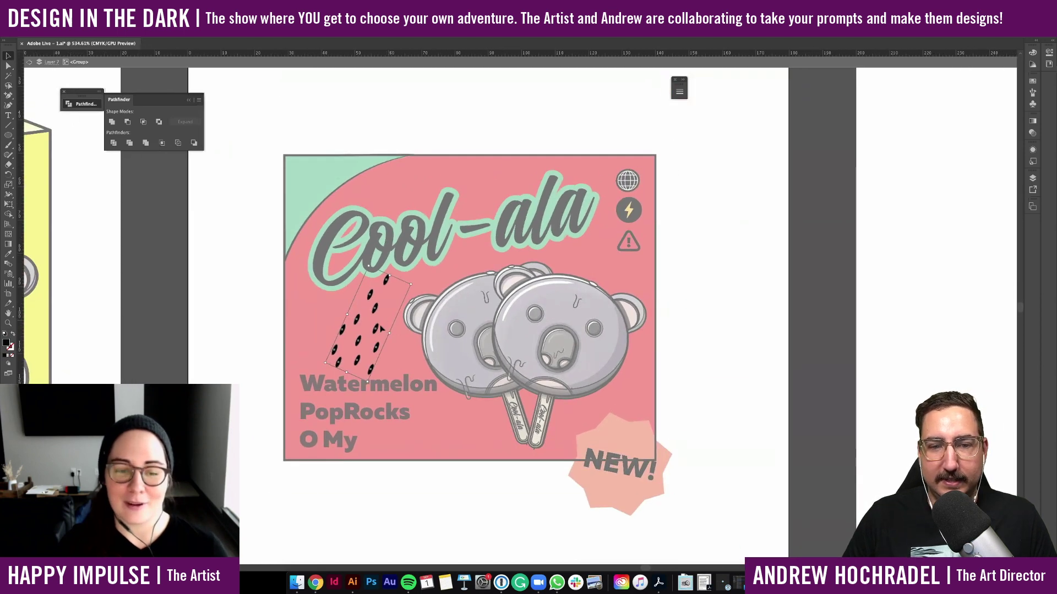
{"action": "double_click", "coordinate": [374, 309]}
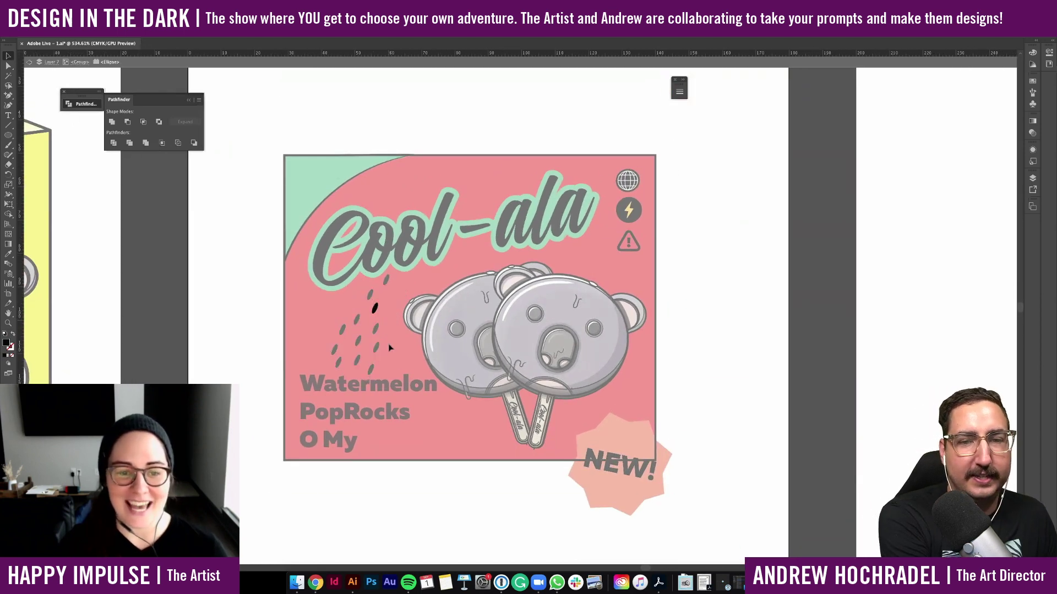
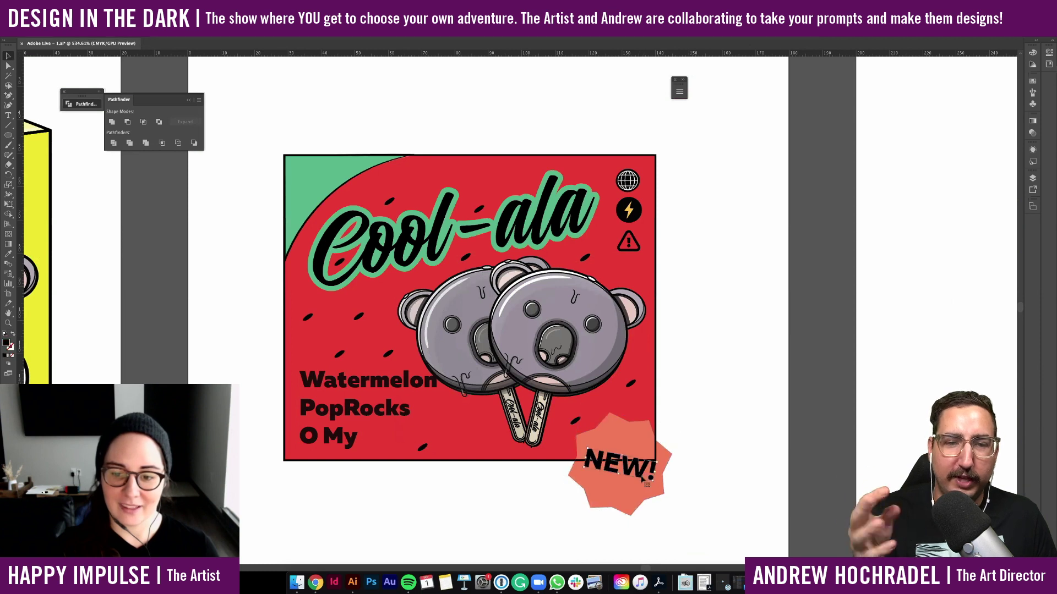
Shrink the NEW! badge and place it fully inside the red label's lower right corner
{"action": "left_click", "coordinate": [643, 480]}
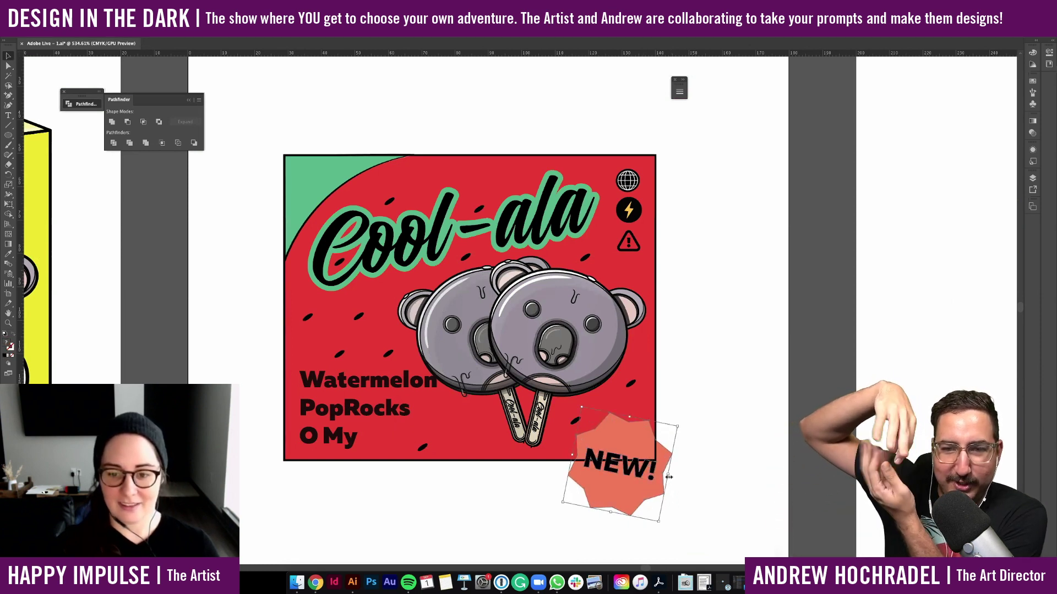
{"action": "left_click_drag", "start_coordinate": [668, 477], "coordinate": [624, 435]}
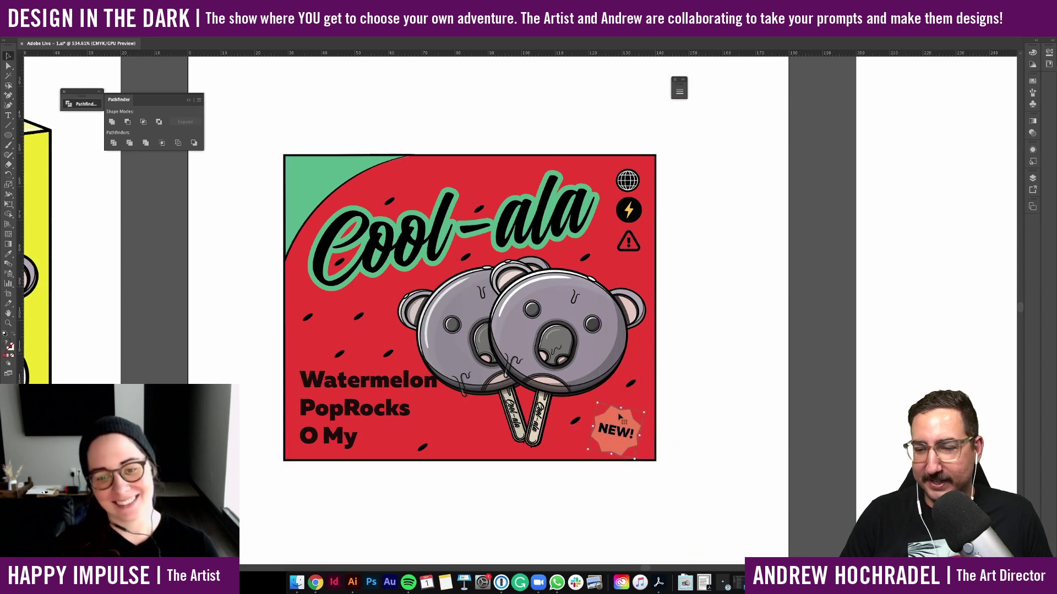
Recolour the NEW! badge's shape with the mint green of the label's corner
{"action": "double_click", "coordinate": [618, 419]}
{"action": "left_click", "coordinate": [320, 179]}
{"action": "key", "text": "v"}
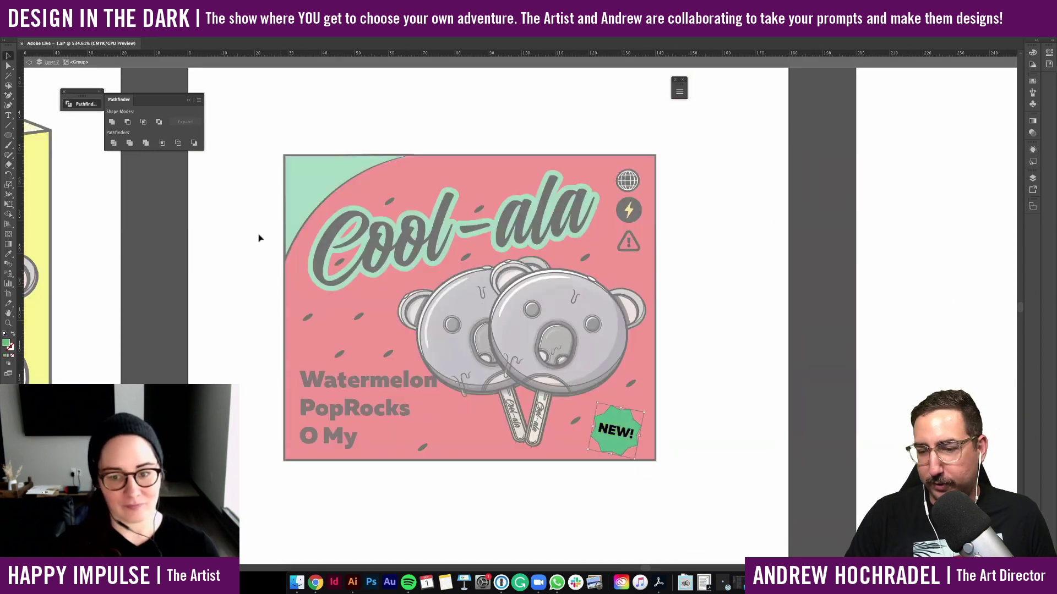
{"action": "double_click", "coordinate": [259, 236]}
{"action": "scroll", "coordinate": [260, 236], "scroll_direction": "down", "scroll_amount": 2}
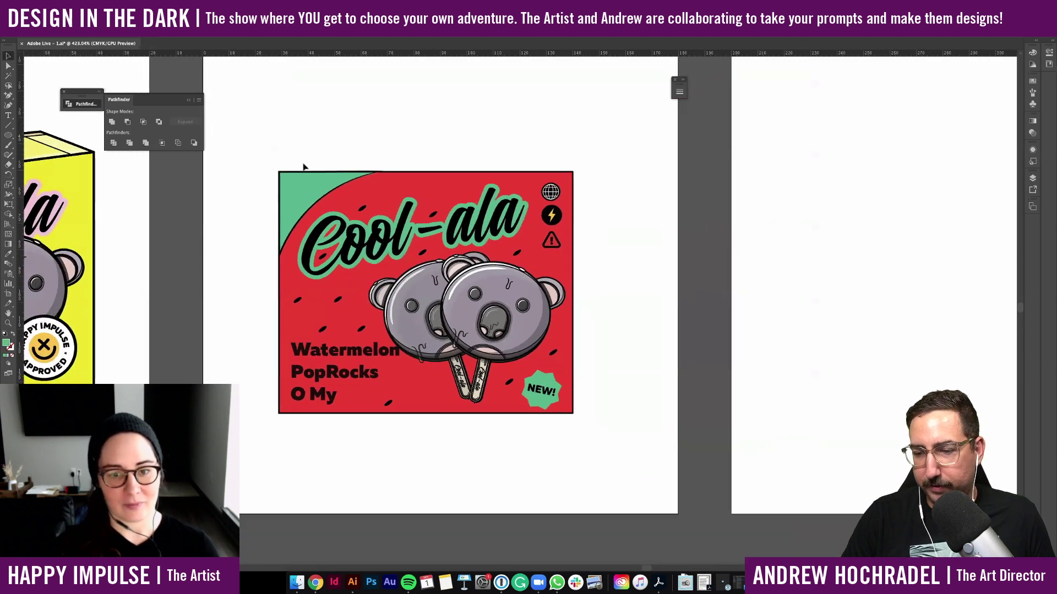
Shorten the Watermelon PopRocks O My text frame to fit inside the red label, and group all the label artwork
{"action": "left_click_drag", "start_coordinate": [636, 491], "coordinate": [641, 494]}
{"action": "left_click", "coordinate": [641, 494]}
{"action": "left_click", "coordinate": [483, 349]}
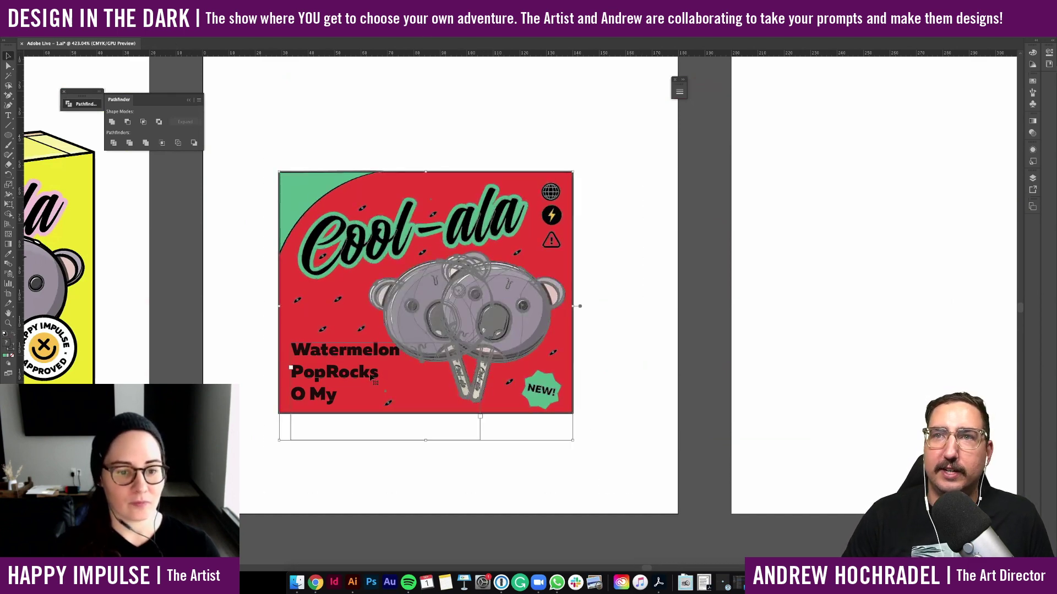
{"action": "key", "text": "a"}
{"action": "left_click", "coordinate": [358, 491]}
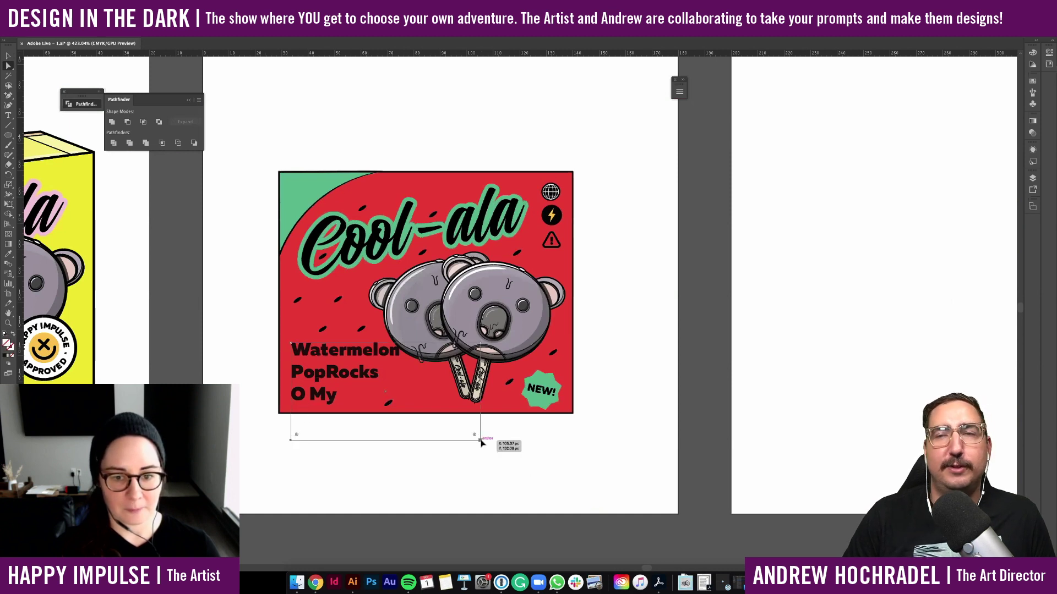
{"action": "left_click_drag", "start_coordinate": [481, 440], "coordinate": [484, 413]}
{"action": "key", "text": "c"}
{"action": "left_click", "coordinate": [519, 486]}
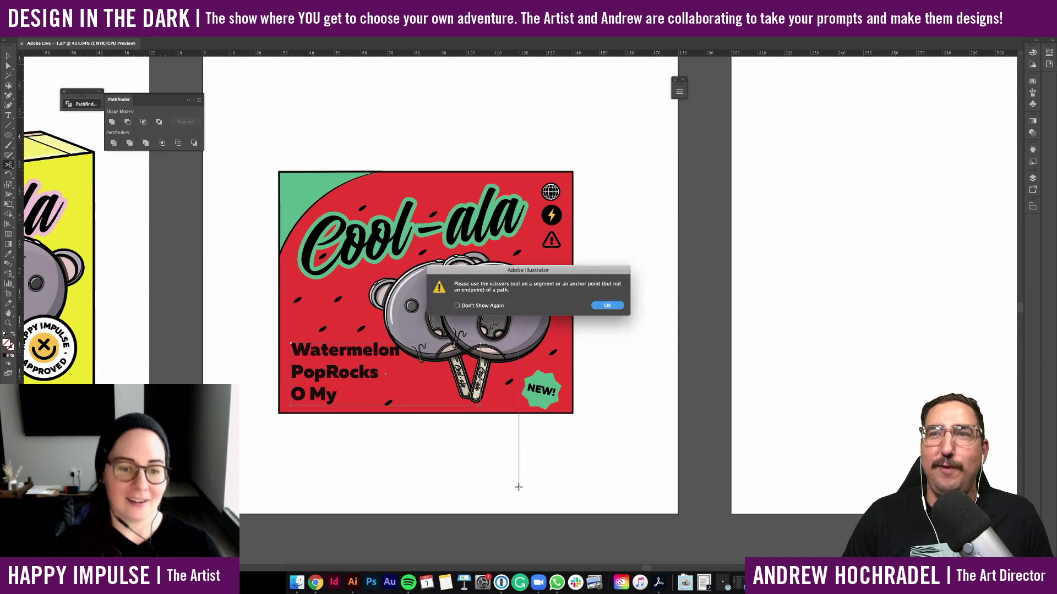
{"action": "key", "text": "Return"}
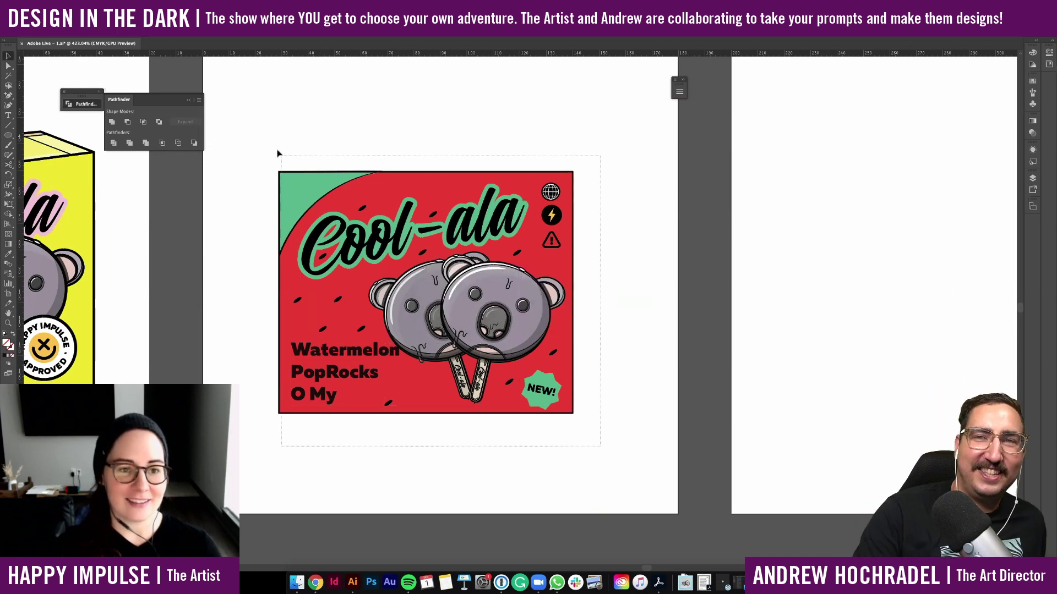
{"action": "key", "text": "super+a"}
{"action": "left_click", "coordinate": [312, 141]}
Delete the approval seal, koala popsicle and pink-outlined Cool-ala logo from the front of the yellow box
{"action": "scroll", "coordinate": [312, 140], "scroll_direction": "down", "scroll_amount": 5}
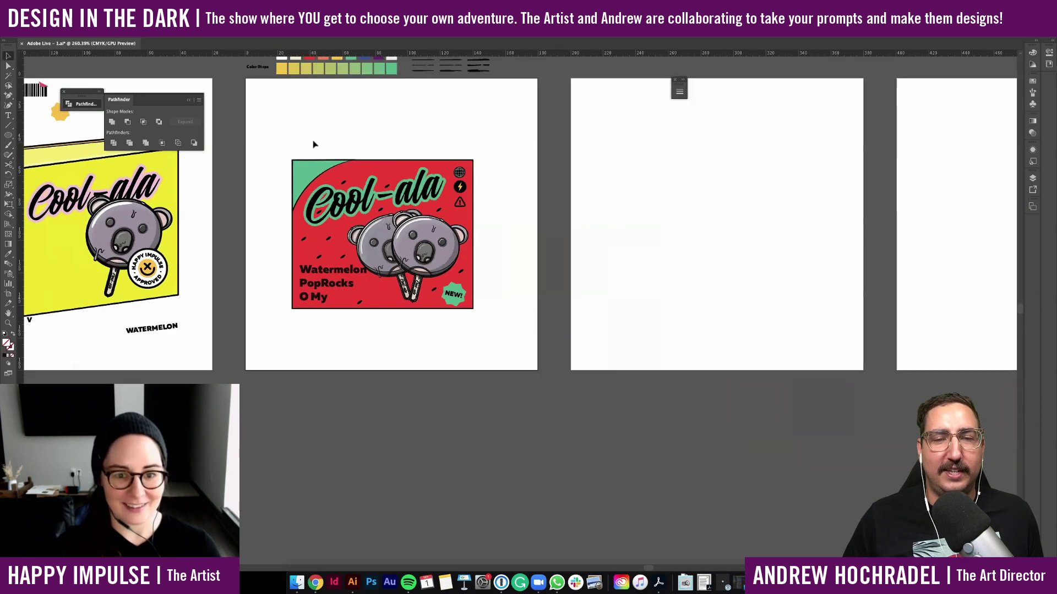
{"action": "scroll", "coordinate": [313, 140], "scroll_direction": "left", "scroll_amount": 5}
{"action": "scroll", "coordinate": [507, 247], "scroll_direction": "up", "scroll_amount": 3}
{"action": "left_click", "coordinate": [300, 325]}
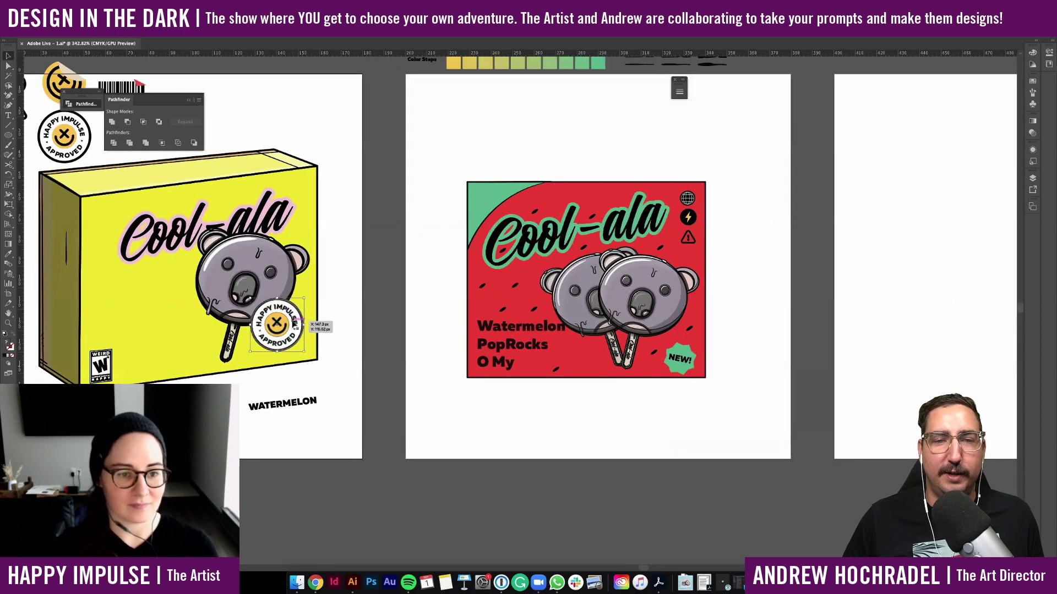
{"action": "key", "text": "Delete"}
{"action": "left_click", "coordinate": [254, 284]}
{"action": "key", "text": "Delete"}
{"action": "left_click", "coordinate": [213, 228]}
{"action": "key", "text": "Delete"}
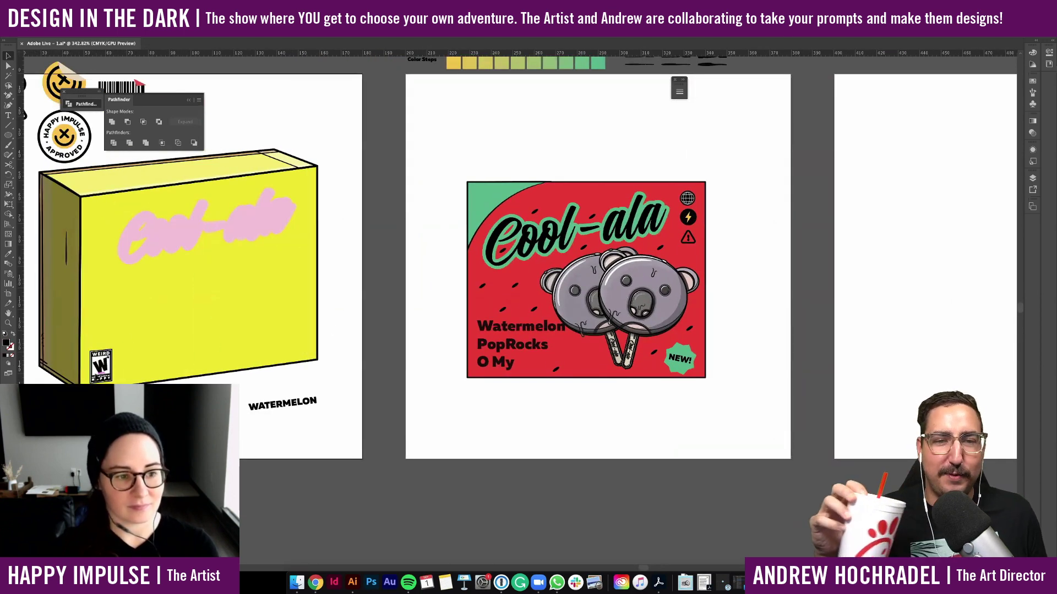
{"action": "left_click", "coordinate": [146, 236]}
{"action": "key", "text": "Delete"}
Move the grouped red label onto the yellow box, matching its upper left corner to the front face
{"action": "scroll", "coordinate": [219, 292], "scroll_direction": "left", "scroll_amount": 2}
{"action": "scroll", "coordinate": [219, 292], "scroll_direction": "left", "scroll_amount": 3}
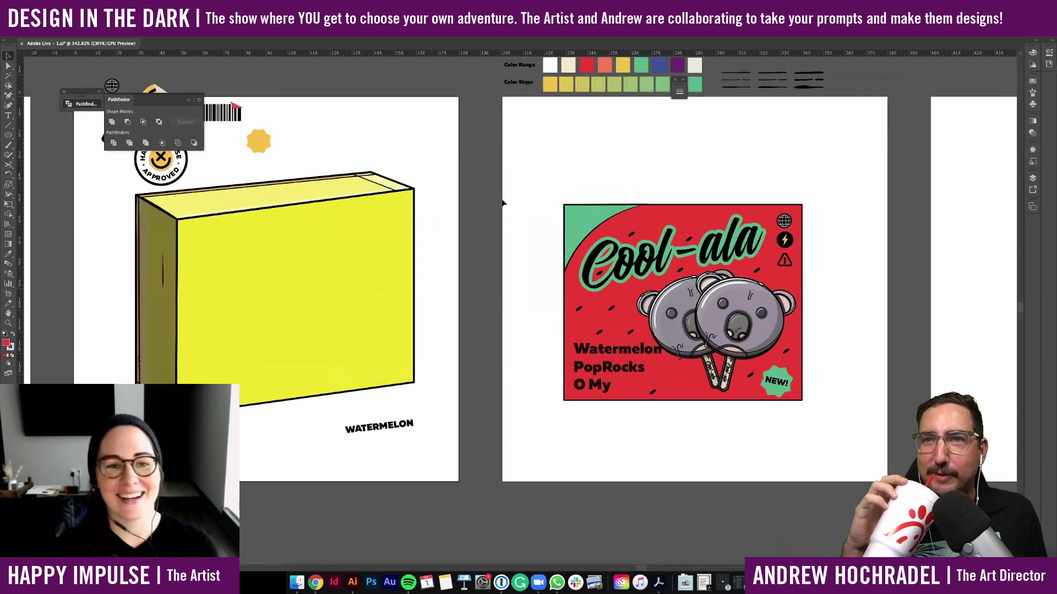
{"action": "left_click_drag", "start_coordinate": [562, 356], "coordinate": [334, 353]}
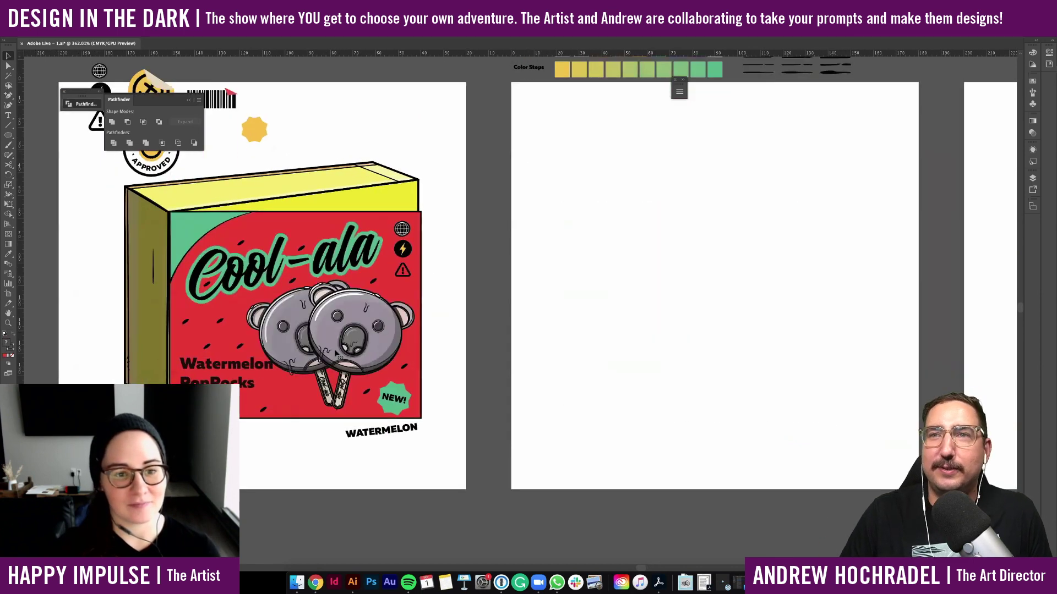
Try to Free Distort the grouped label to the perspective of the box's front face
{"action": "scroll", "coordinate": [334, 353], "scroll_direction": "up", "scroll_amount": 3}
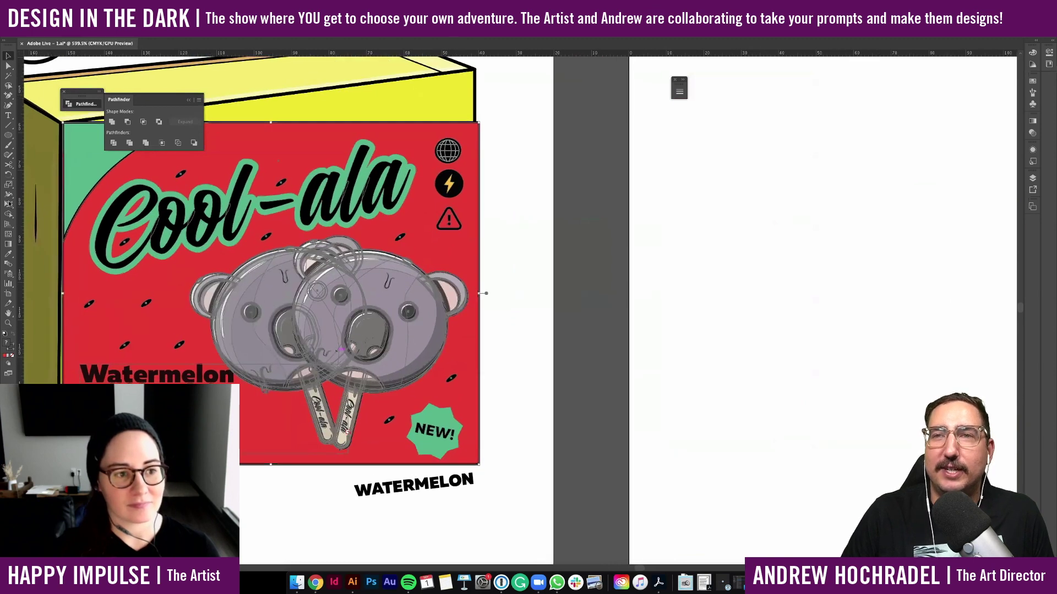
{"action": "scroll", "coordinate": [624, 197], "scroll_direction": "left", "scroll_amount": 5}
{"action": "scroll", "coordinate": [624, 197], "scroll_direction": "up", "scroll_amount": 3}
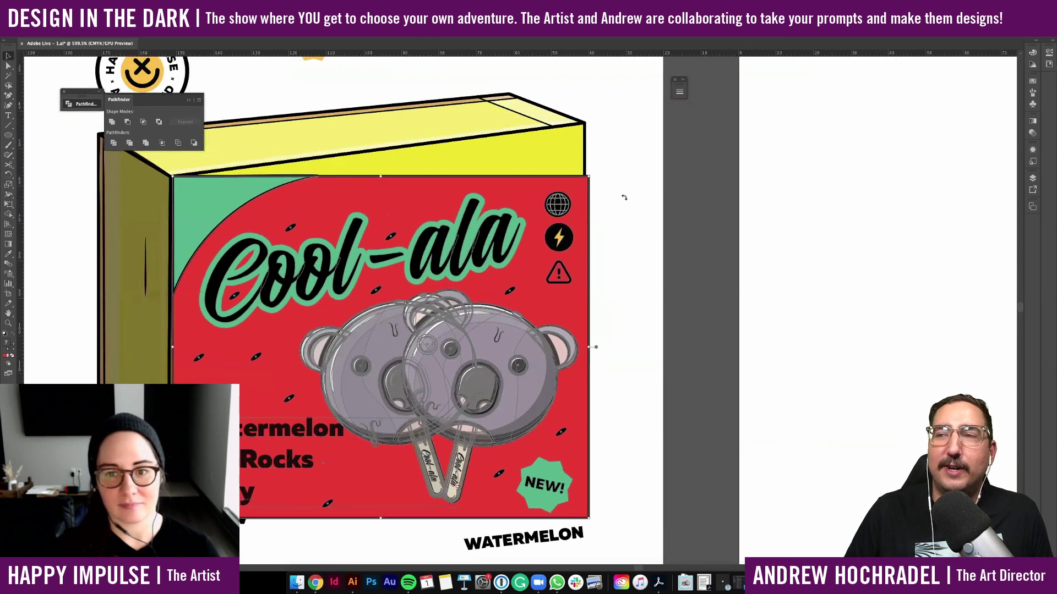
{"action": "scroll", "coordinate": [631, 204], "scroll_direction": "left", "scroll_amount": 3}
{"action": "scroll", "coordinate": [630, 204], "scroll_direction": "up", "scroll_amount": 2}
{"action": "key", "text": "e"}
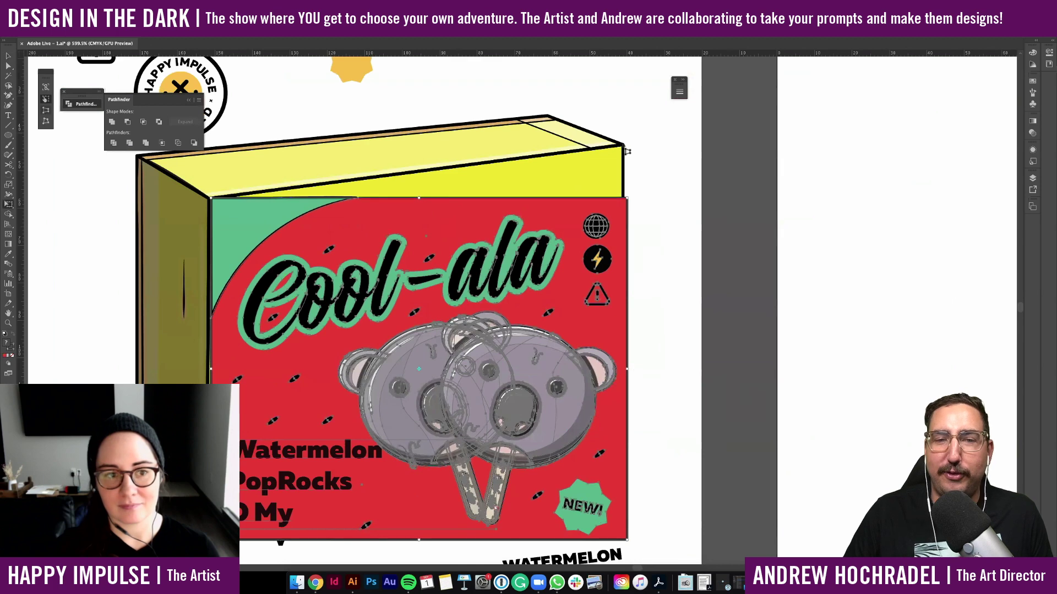
{"action": "left_click", "coordinate": [46, 110]}
{"action": "left_click_drag", "start_coordinate": [627, 198], "coordinate": [624, 145]}
{"action": "scroll", "coordinate": [622, 145], "scroll_direction": "down", "scroll_amount": 5}
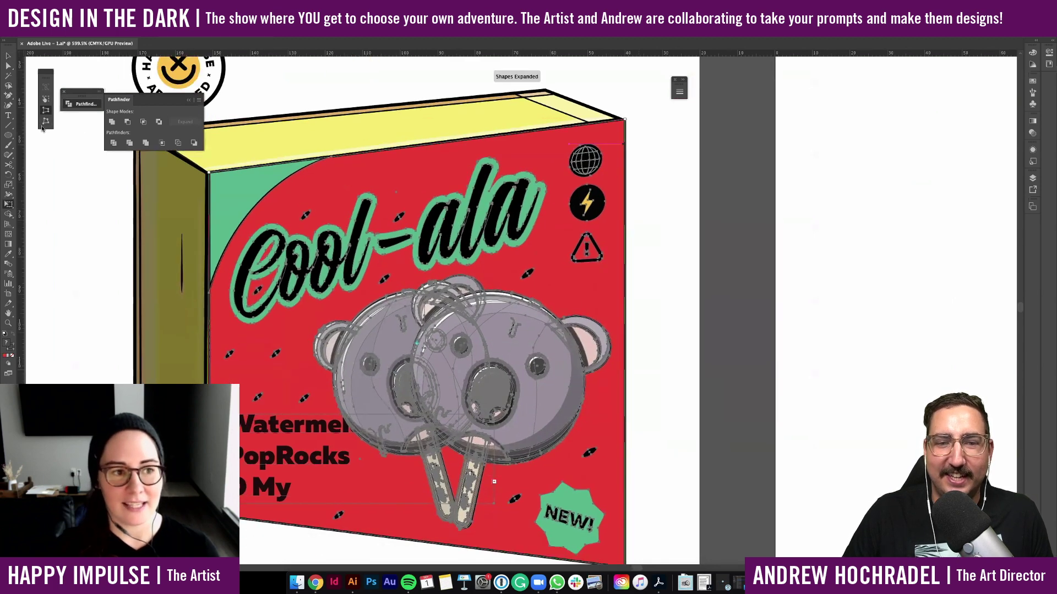
{"action": "scroll", "coordinate": [623, 145], "scroll_direction": "down", "scroll_amount": 1}
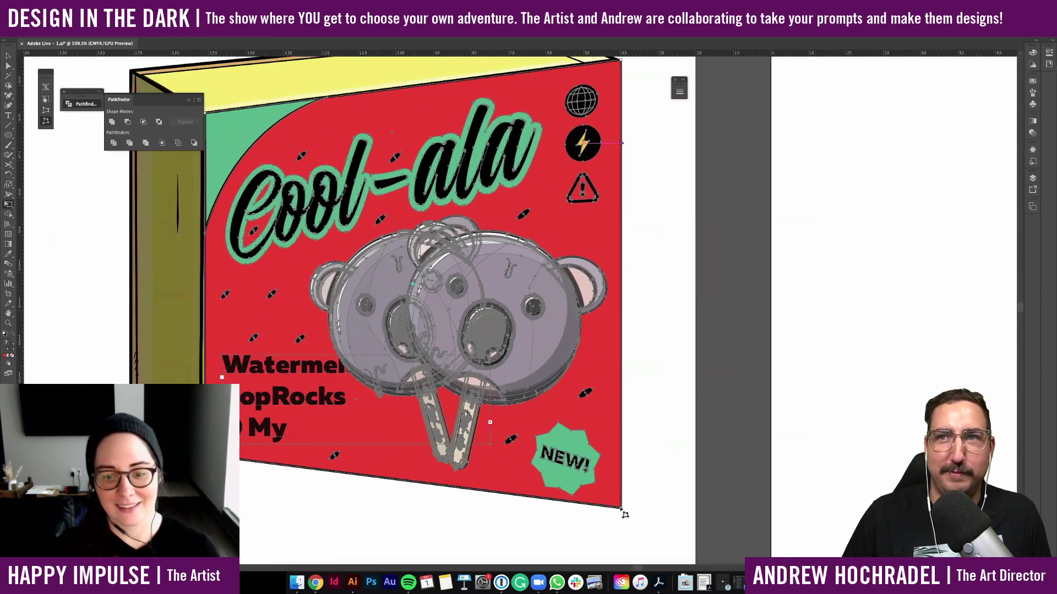
{"action": "left_click_drag", "start_coordinate": [622, 507], "coordinate": [619, 401]}
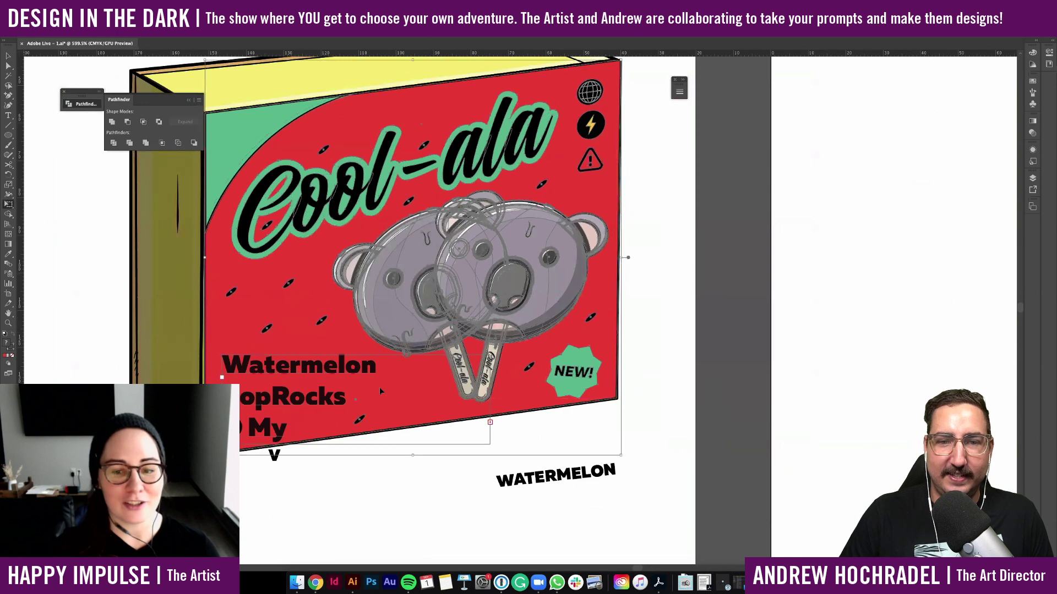
{"action": "key", "text": "super+z"}
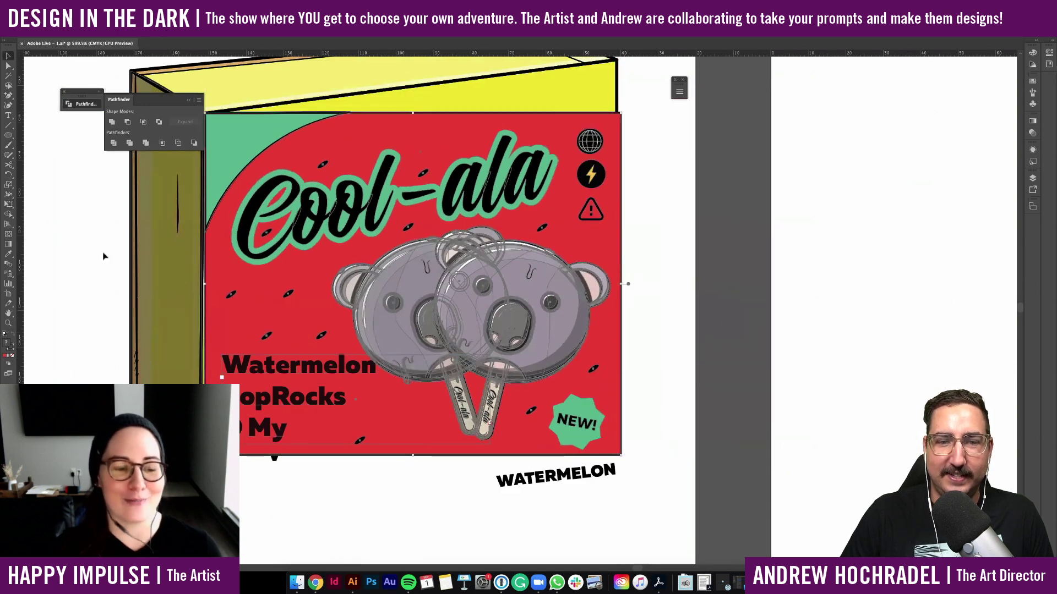
Convert the Watermelon PopRocks O My text inside the label group to outlines
{"action": "double_click", "coordinate": [293, 378]}
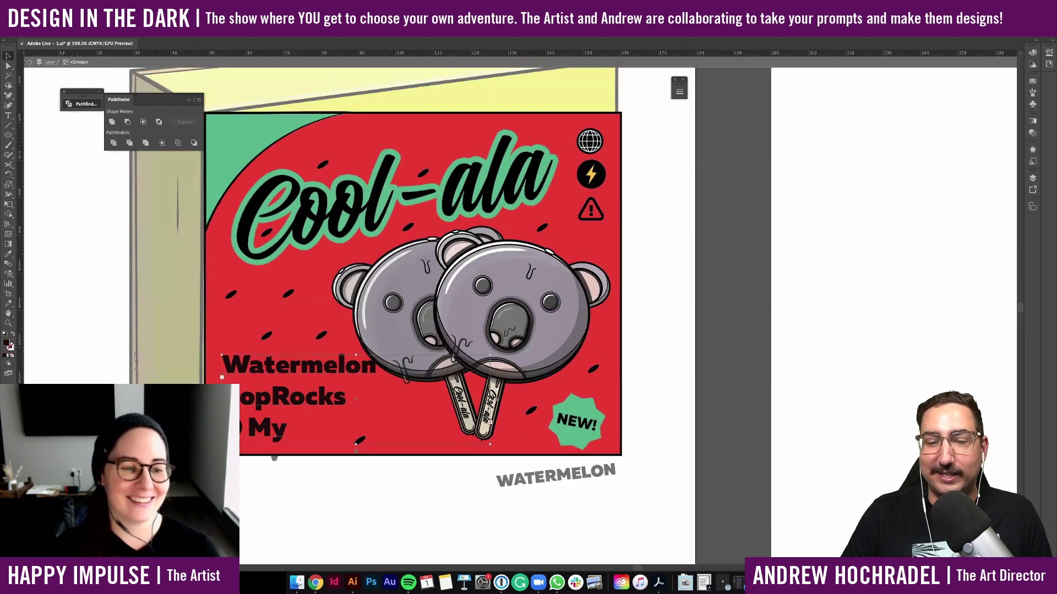
{"action": "left_click", "coordinate": [124, 5]}
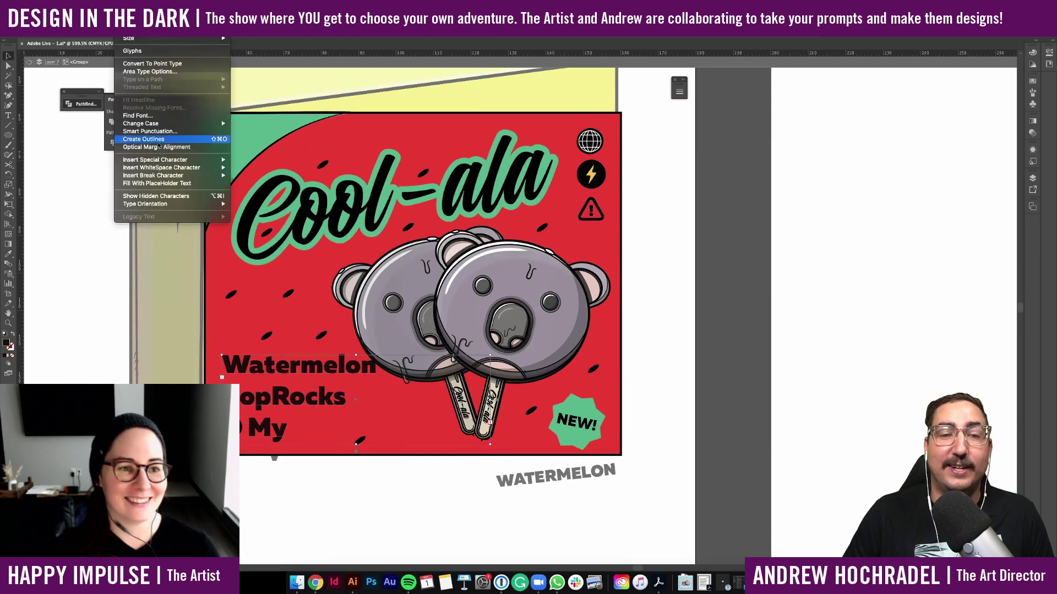
{"action": "left_click", "coordinate": [141, 139]}
{"action": "double_click", "coordinate": [96, 322]}
{"action": "left_click", "coordinate": [250, 302]}
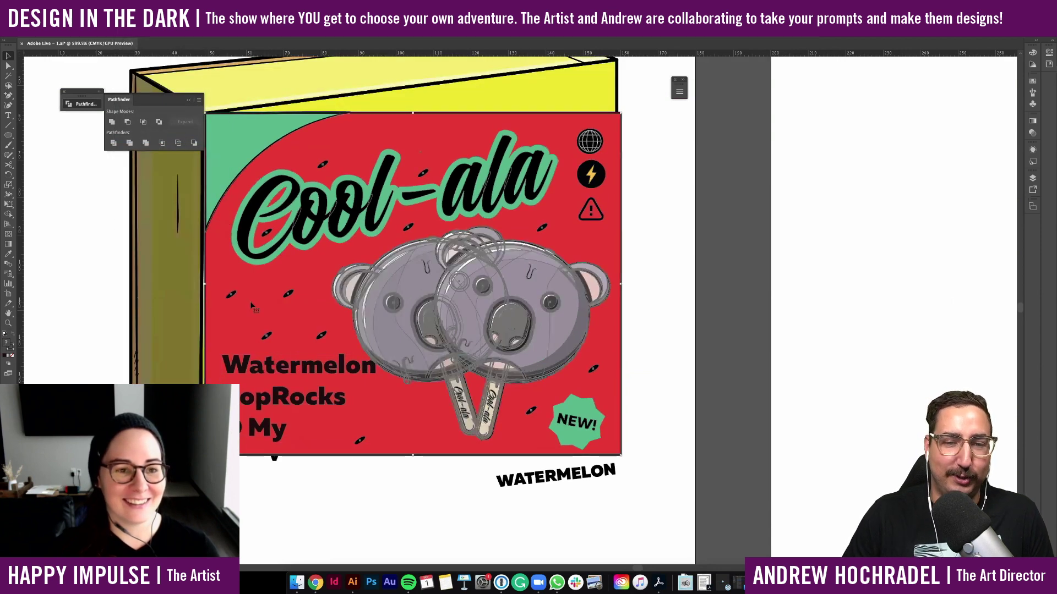
Free Distort the label group so its corners match the corners of the box's front face
{"action": "scroll", "coordinate": [413, 275], "scroll_direction": "up", "scroll_amount": 2}
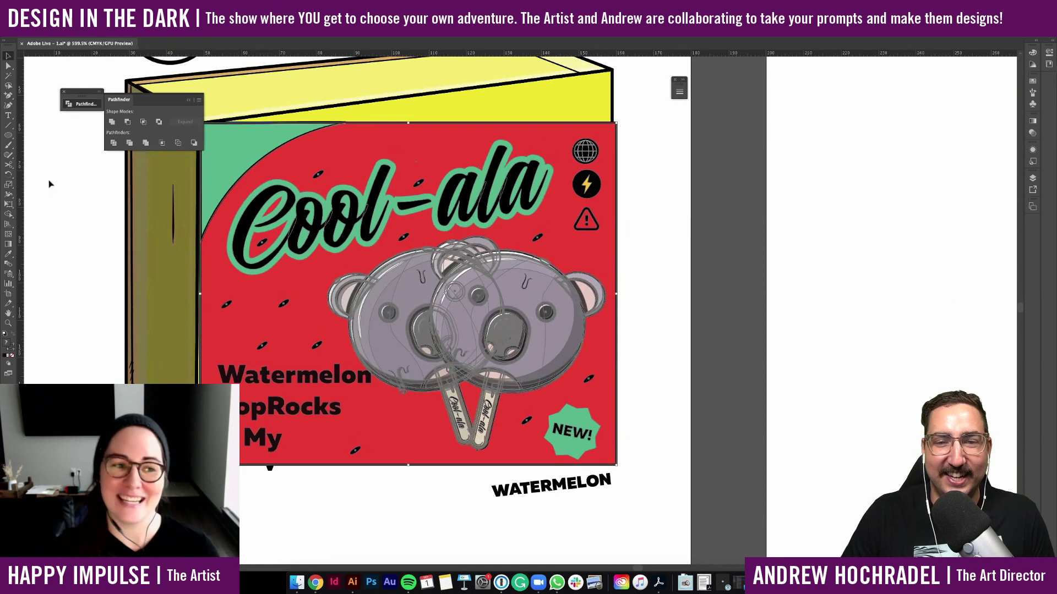
{"action": "left_click", "coordinate": [10, 204]}
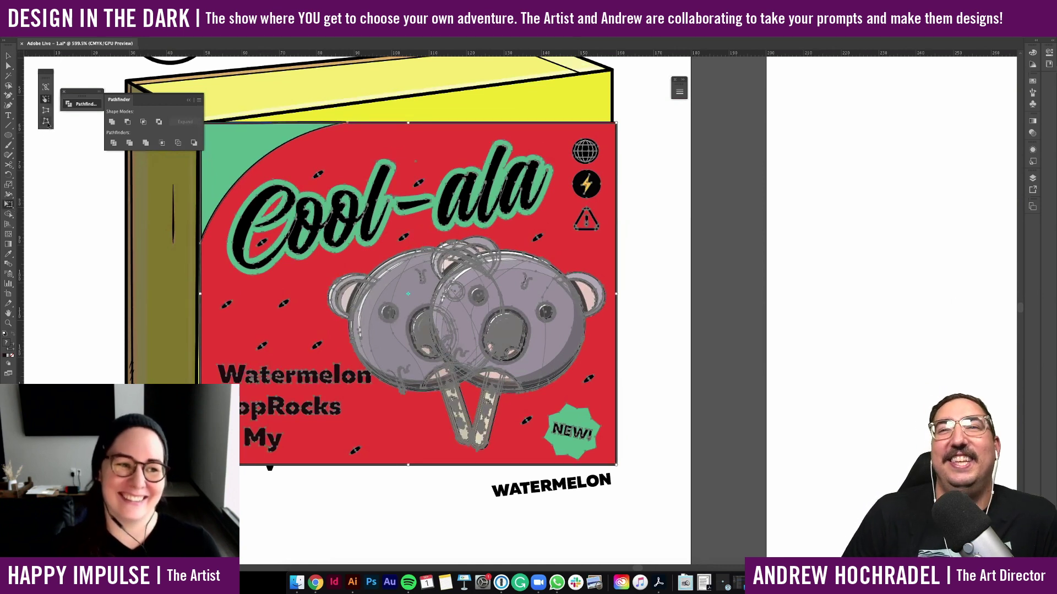
{"action": "scroll", "coordinate": [390, 114], "scroll_direction": "up", "scroll_amount": 5}
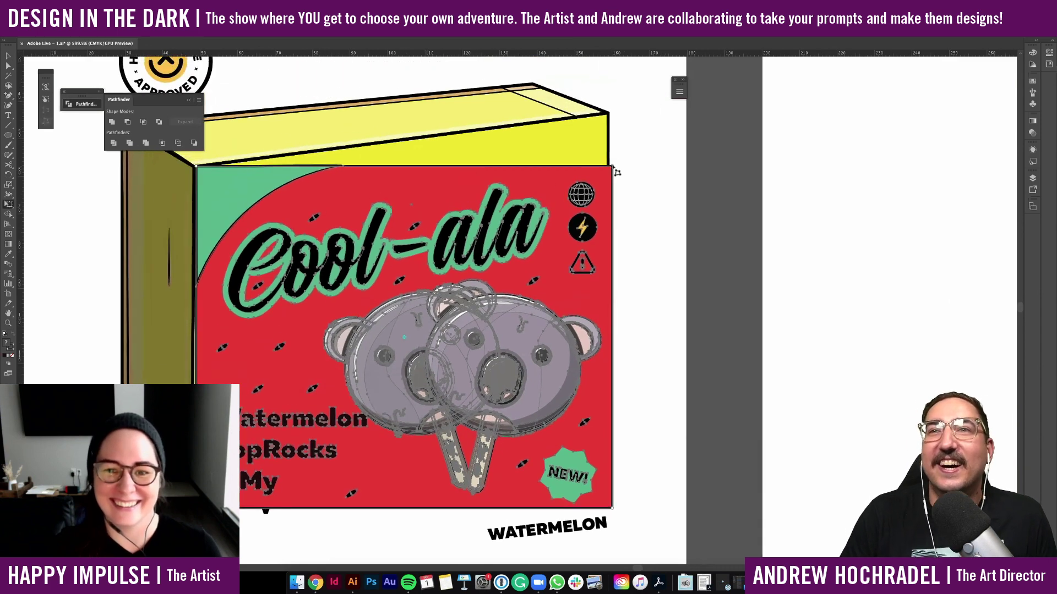
{"action": "left_click_drag", "start_coordinate": [612, 166], "coordinate": [608, 113]}
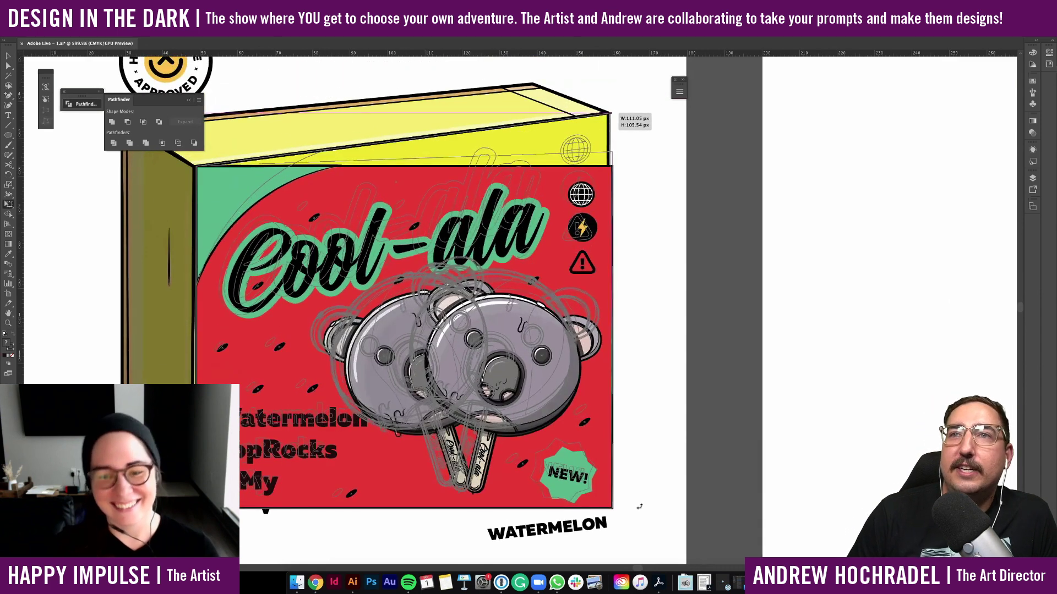
{"action": "left_click_drag", "start_coordinate": [613, 510], "coordinate": [542, 388]}
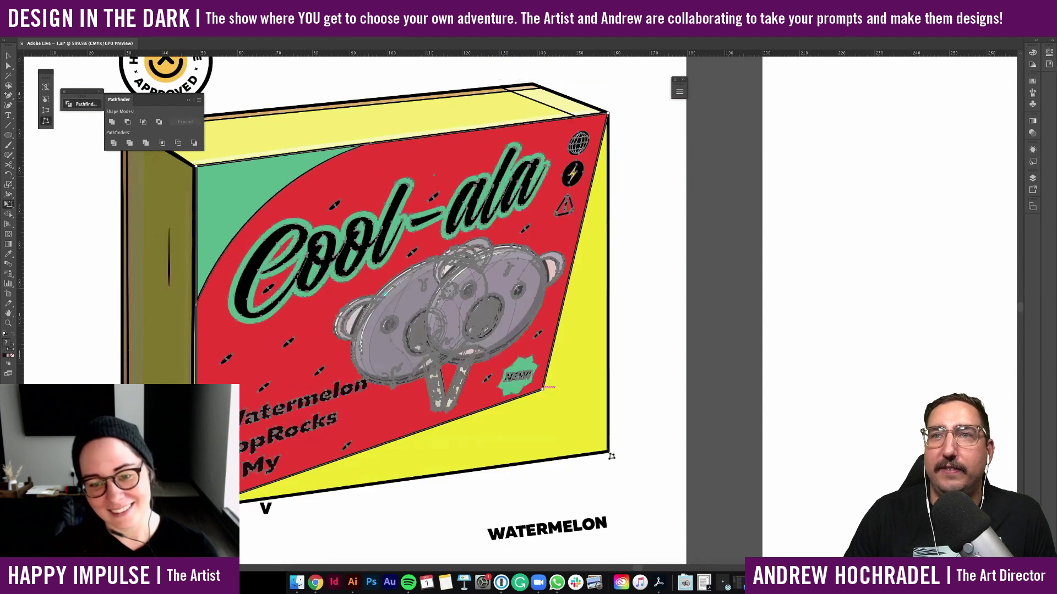
{"action": "left_click_drag", "start_coordinate": [609, 454], "coordinate": [608, 451]}
{"action": "scroll", "coordinate": [339, 368], "scroll_direction": "down", "scroll_amount": 3}
{"action": "scroll", "coordinate": [339, 368], "scroll_direction": "left", "scroll_amount": 3}
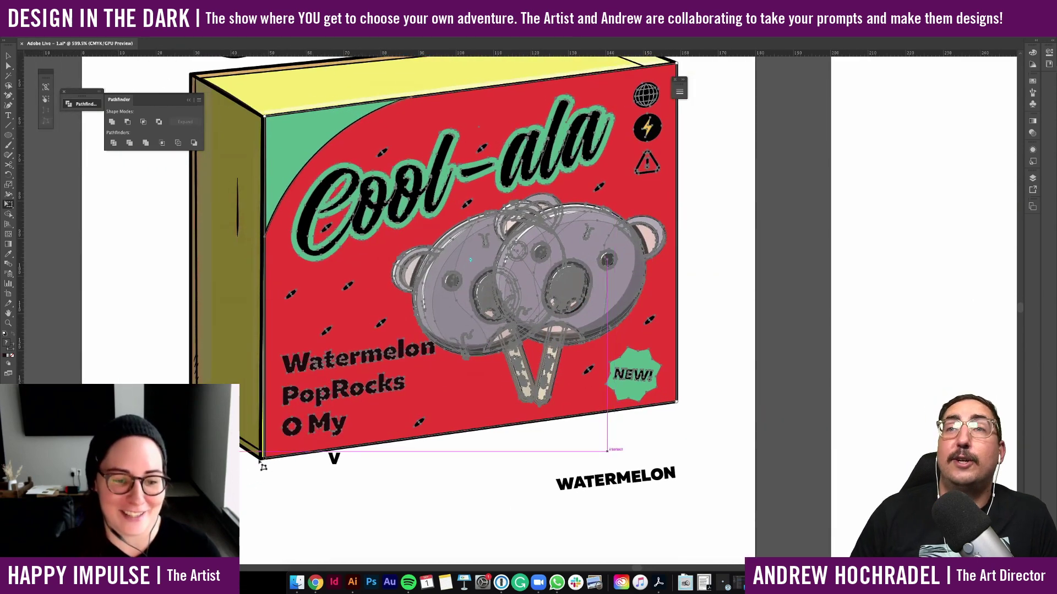
{"action": "left_click_drag", "start_coordinate": [263, 467], "coordinate": [281, 478]}
{"action": "scroll", "coordinate": [319, 526], "scroll_direction": "up", "scroll_amount": 1}
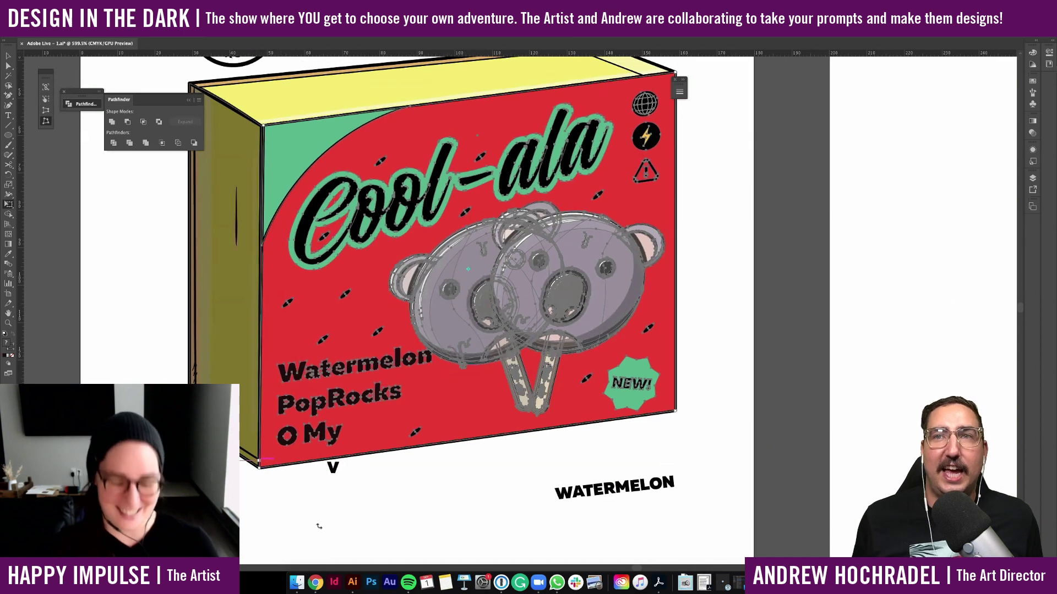
{"action": "key", "text": "v"}
{"action": "left_click", "coordinate": [372, 531]}
Delete the stray letter V beneath the box
{"action": "scroll", "coordinate": [372, 532], "scroll_direction": "down", "scroll_amount": 2}
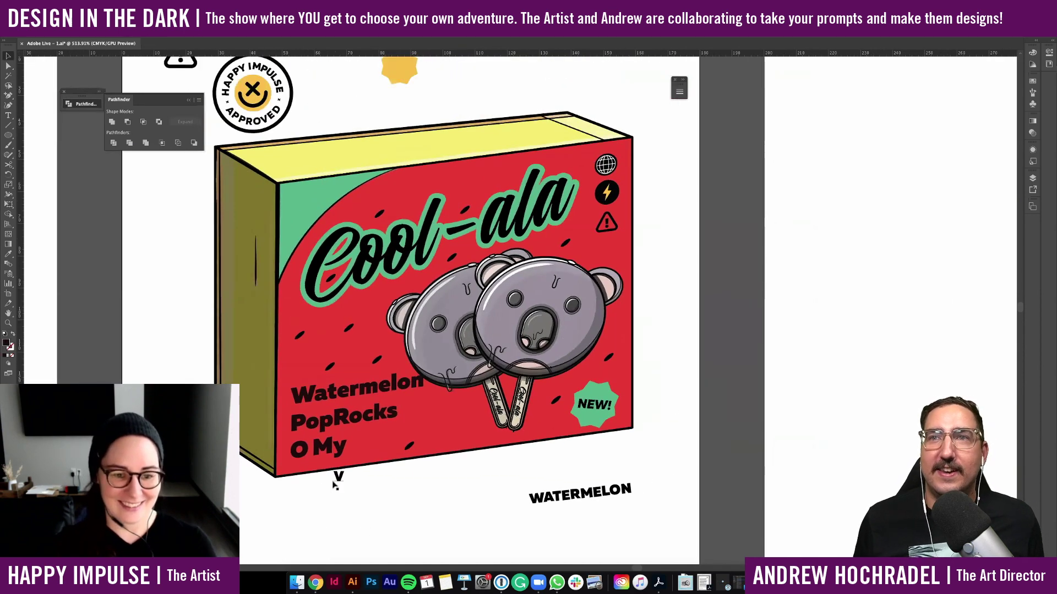
{"action": "left_click", "coordinate": [334, 482]}
{"action": "key", "text": "Delete"}
Recolour the box's yellow top face with the label's red
{"action": "scroll", "coordinate": [344, 192], "scroll_direction": "up", "scroll_amount": 1}
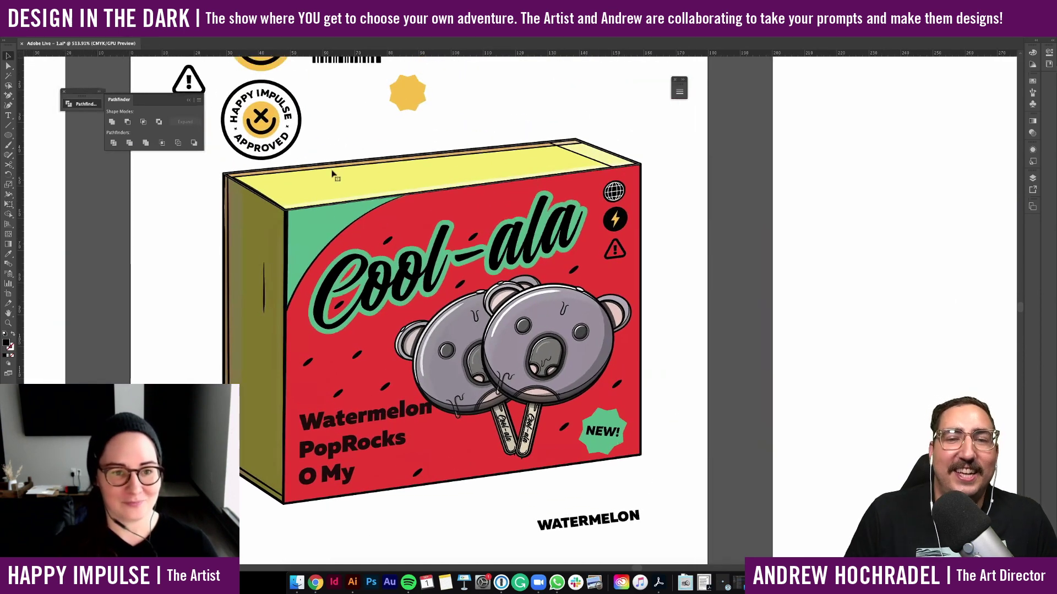
{"action": "left_click", "coordinate": [335, 193]}
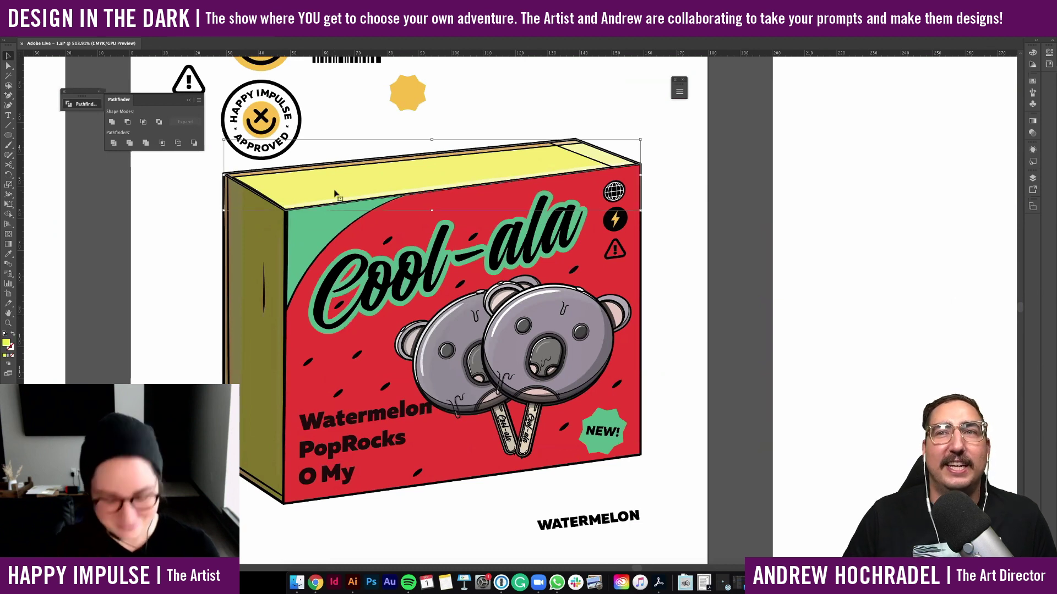
{"action": "key", "text": "i"}
{"action": "left_click", "coordinate": [447, 219]}
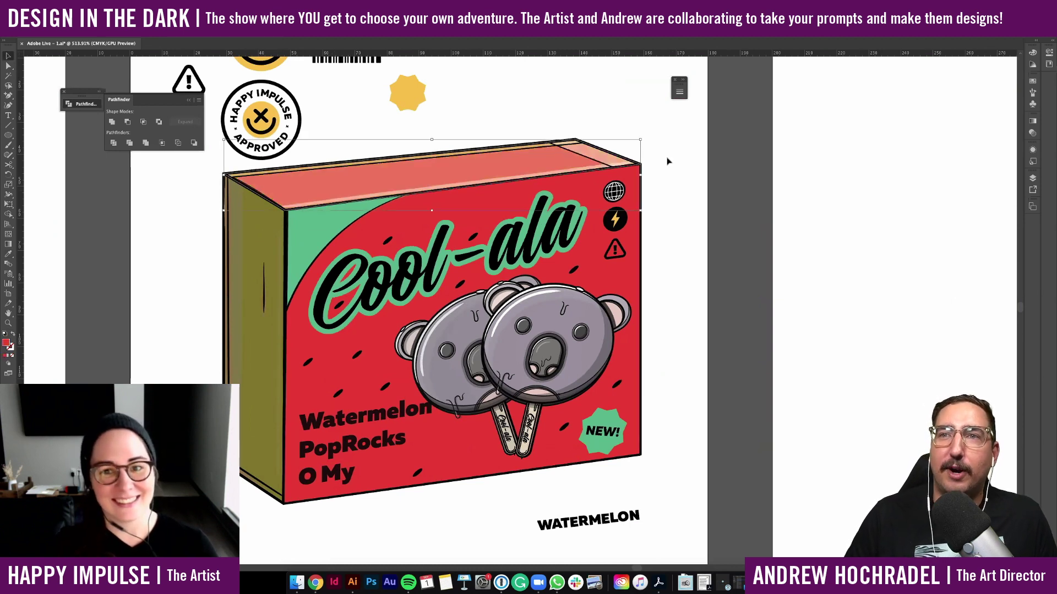
Lock the shading over the box's side face and recolour the yellow face beneath it with the label's red
{"action": "left_click", "coordinate": [266, 223]}
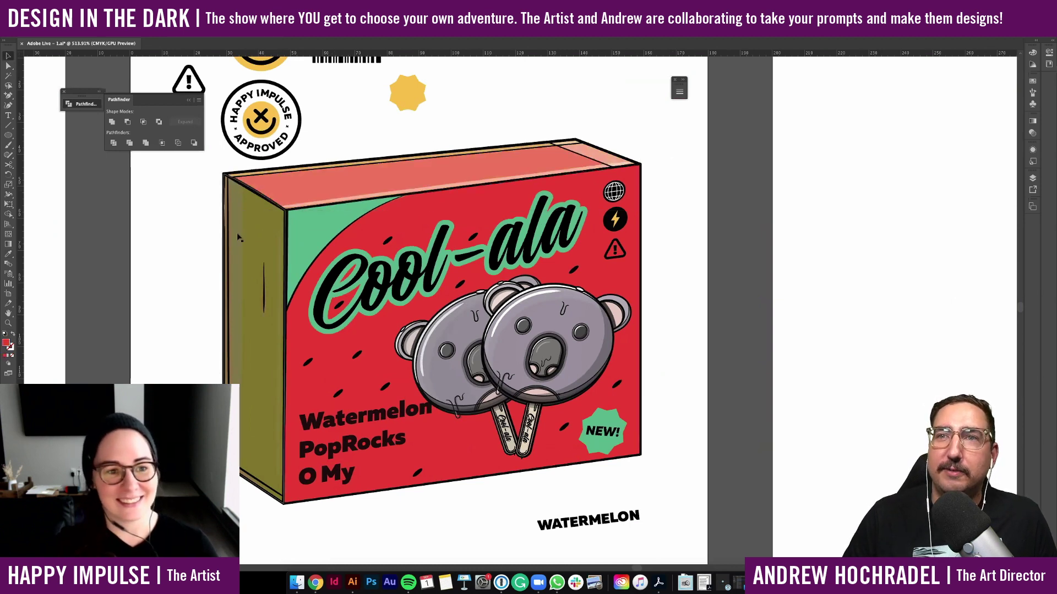
{"action": "double_click", "coordinate": [266, 223]}
{"action": "double_click", "coordinate": [230, 218]}
{"action": "left_click", "coordinate": [260, 217]}
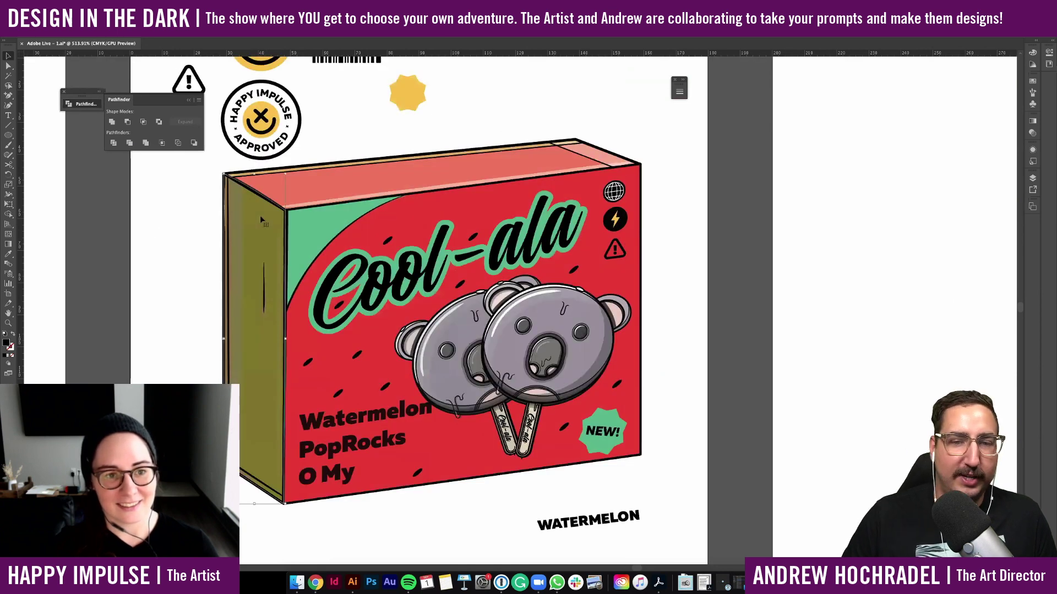
{"action": "key", "text": "super+2"}
{"action": "double_click", "coordinate": [261, 217]}
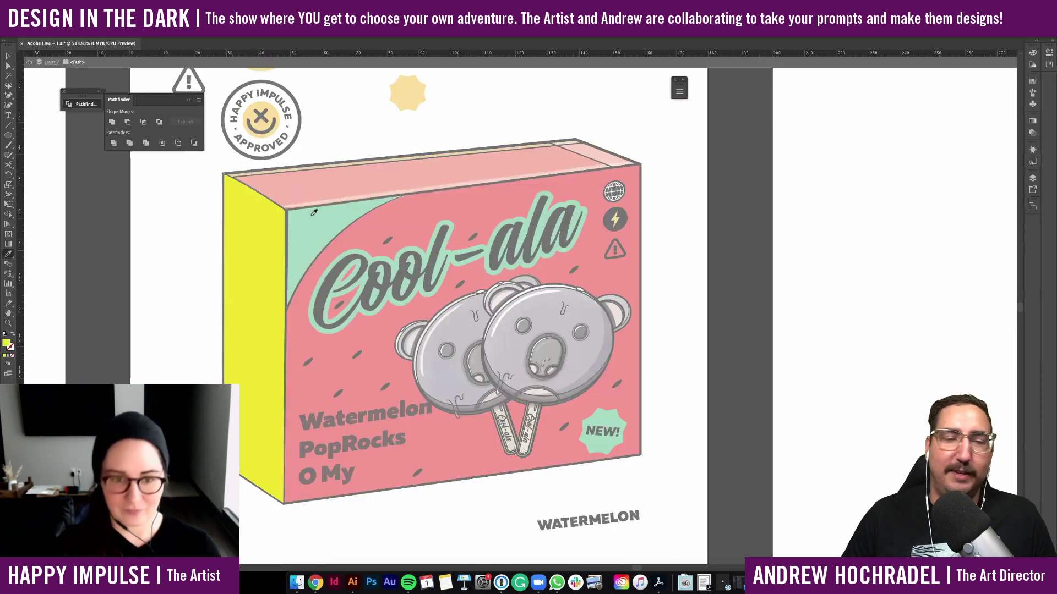
{"action": "left_click", "coordinate": [500, 191]}
{"action": "key", "text": "v"}
{"action": "double_click", "coordinate": [682, 183]}
Draw an upright red rectangle on the empty artboard beside the box artwork
{"action": "scroll", "coordinate": [682, 183], "scroll_direction": "down", "scroll_amount": 5}
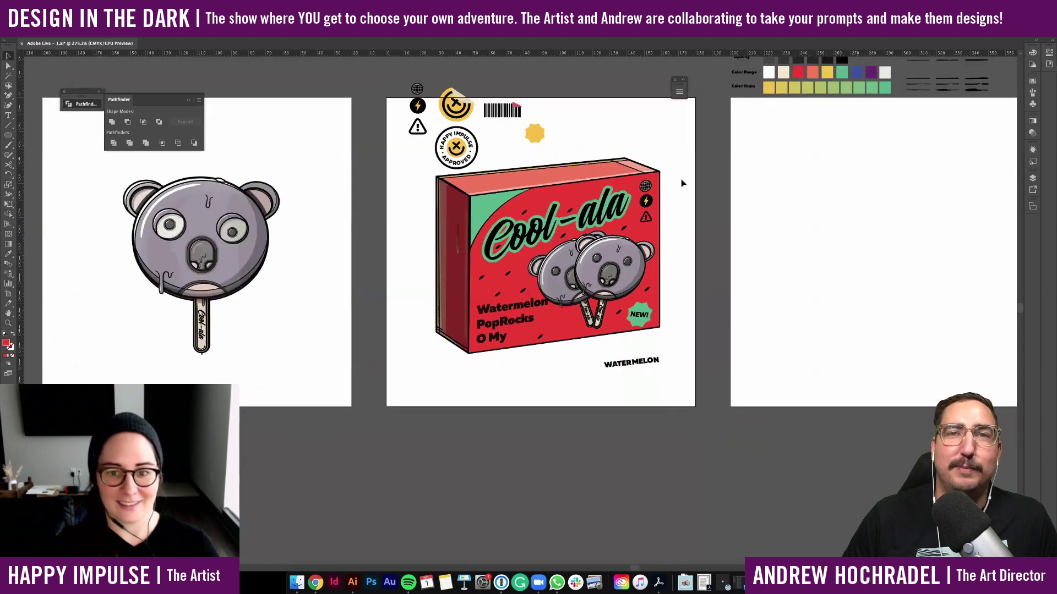
{"action": "scroll", "coordinate": [683, 183], "scroll_direction": "right", "scroll_amount": 2}
{"action": "scroll", "coordinate": [682, 182], "scroll_direction": "up", "scroll_amount": 1}
{"action": "scroll", "coordinate": [682, 183], "scroll_direction": "right", "scroll_amount": 5}
{"action": "scroll", "coordinate": [682, 182], "scroll_direction": "up", "scroll_amount": 2}
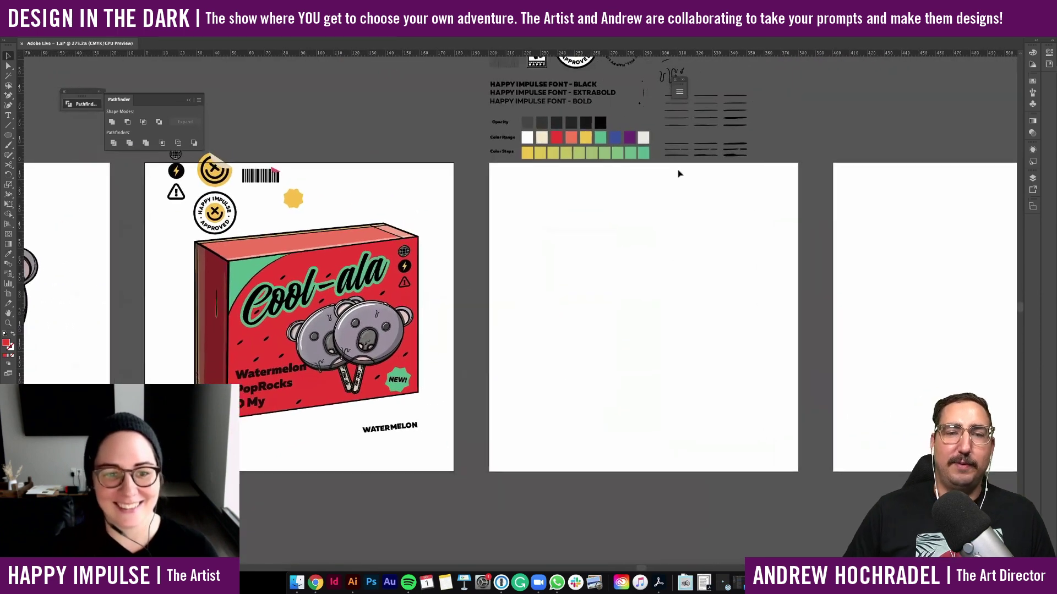
{"action": "scroll", "coordinate": [679, 174], "scroll_direction": "right", "scroll_amount": 2}
{"action": "scroll", "coordinate": [679, 174], "scroll_direction": "down", "scroll_amount": 1}
{"action": "scroll", "coordinate": [677, 164], "scroll_direction": "up", "scroll_amount": 3}
{"action": "scroll", "coordinate": [413, 288], "scroll_direction": "right", "scroll_amount": 3}
{"action": "scroll", "coordinate": [413, 288], "scroll_direction": "down", "scroll_amount": 1}
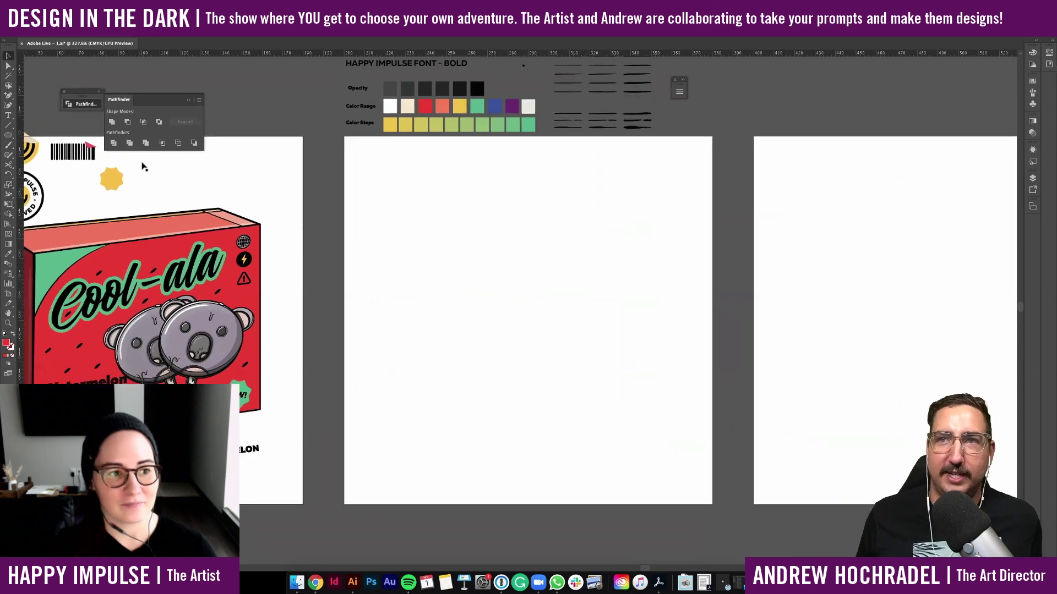
{"action": "scroll", "coordinate": [23, 140], "scroll_direction": "left", "scroll_amount": 2}
{"action": "scroll", "coordinate": [23, 140], "scroll_direction": "down", "scroll_amount": 1}
{"action": "key", "text": "m"}
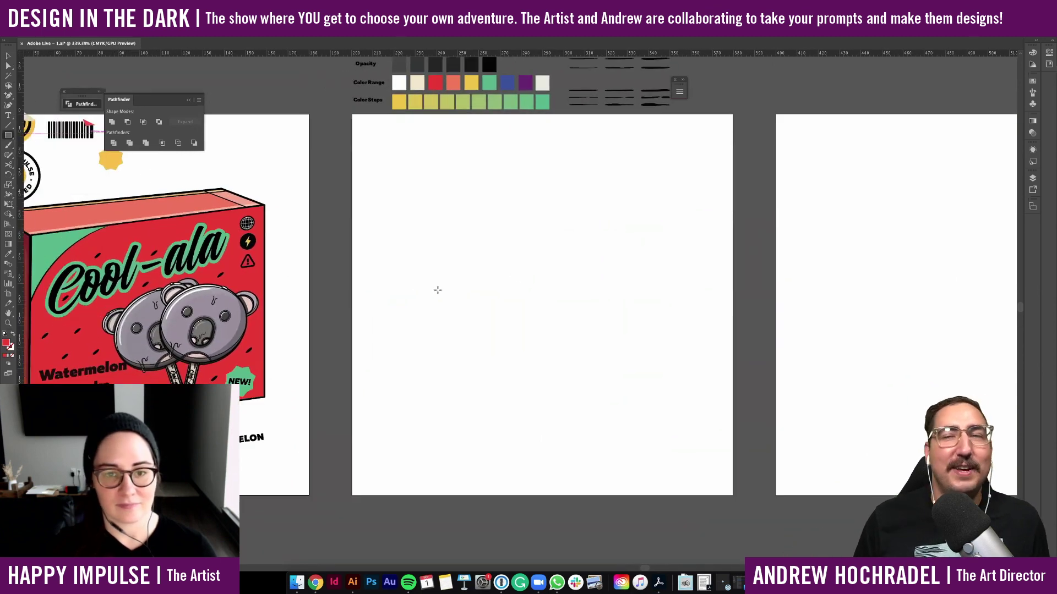
{"action": "mouse_move", "coordinate": [429, 247]}
{"action": "left_mouse_down"}
{"action": "mouse_move", "coordinate": [538, 384]}
{"action": "mouse_move", "coordinate": [504, 392]}
{"action": "left_mouse_up"}
{"action": "key", "text": "b"}
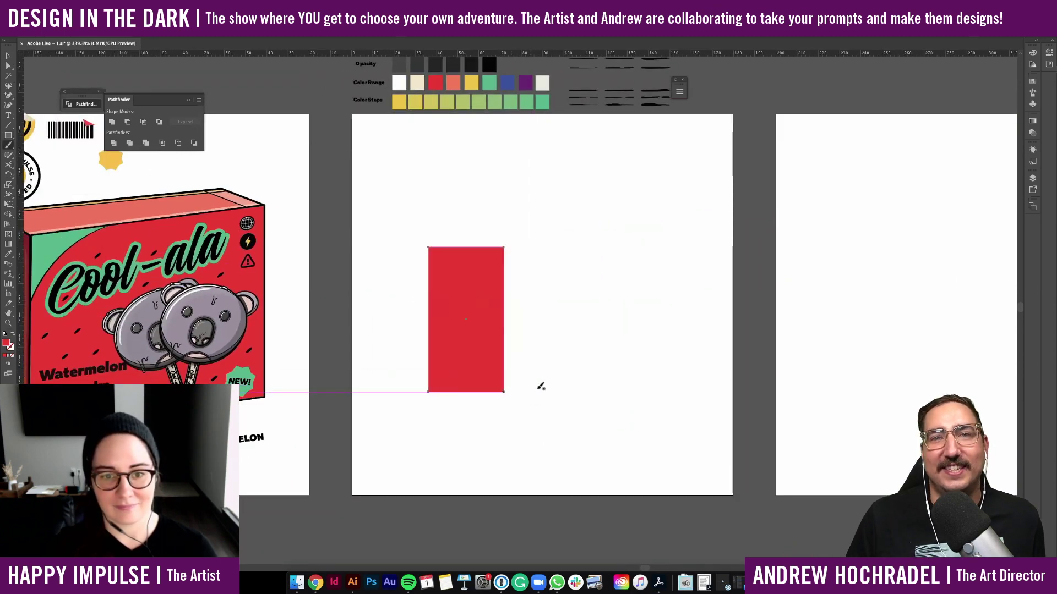
{"action": "key", "text": "v"}
{"action": "left_click", "coordinate": [448, 331]}
Draw a small rectangle on the pink artboard, sample that artboard's pink as its fill, and cut it
{"action": "scroll", "coordinate": [448, 332], "scroll_direction": "up", "scroll_amount": 2}
{"action": "scroll", "coordinate": [448, 331], "scroll_direction": "left", "scroll_amount": 2}
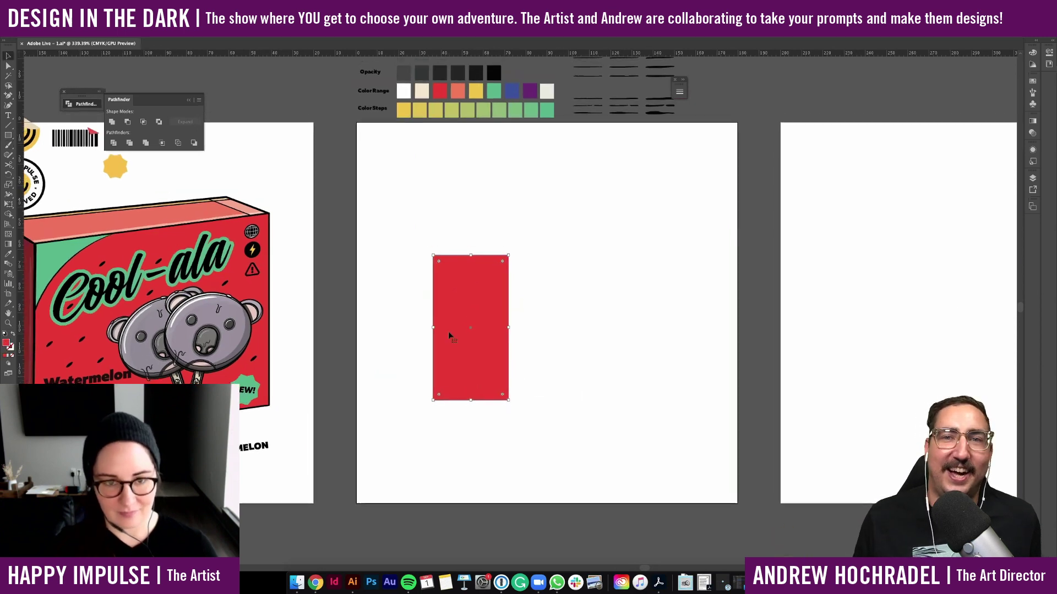
{"action": "scroll", "coordinate": [448, 332], "scroll_direction": "left", "scroll_amount": 10}
{"action": "scroll", "coordinate": [448, 332], "scroll_direction": "down", "scroll_amount": 1}
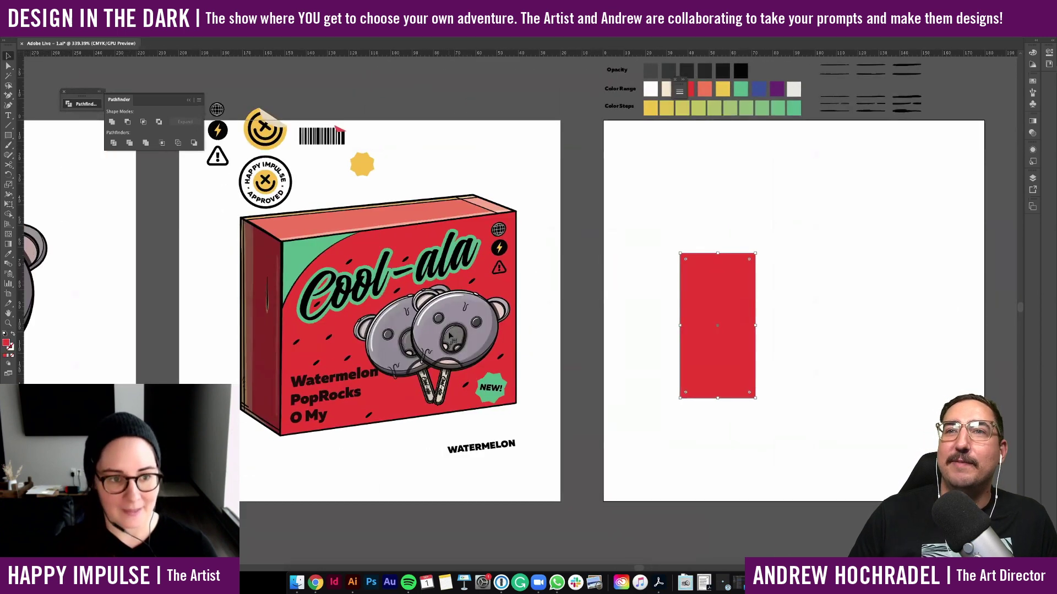
{"action": "scroll", "coordinate": [410, 367], "scroll_direction": "left", "scroll_amount": 15}
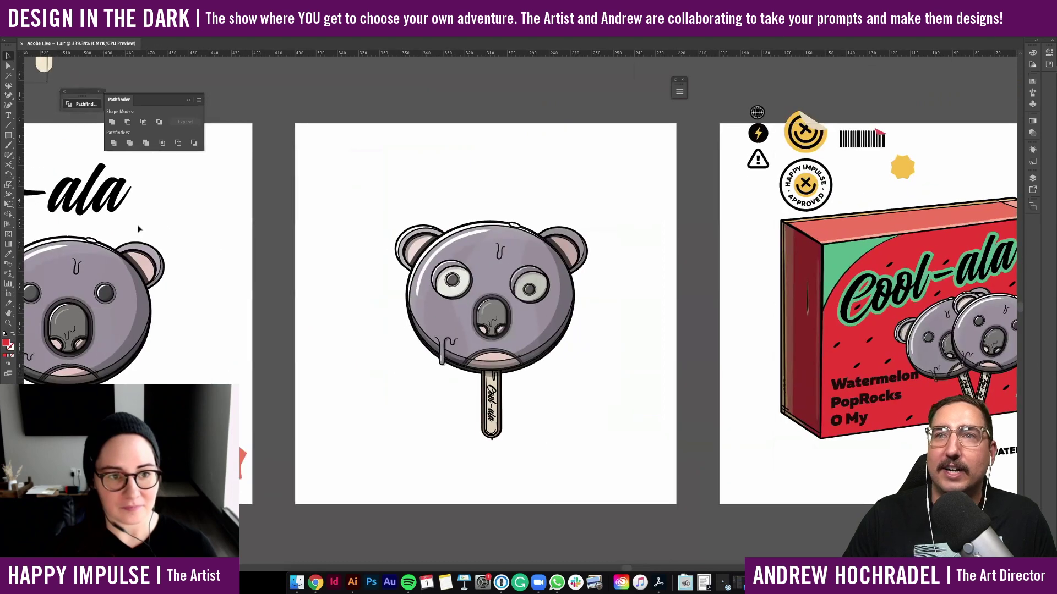
{"action": "scroll", "coordinate": [77, 199], "scroll_direction": "up", "scroll_amount": 1}
{"action": "scroll", "coordinate": [77, 198], "scroll_direction": "left", "scroll_amount": 5}
{"action": "scroll", "coordinate": [77, 198], "scroll_direction": "up", "scroll_amount": 2}
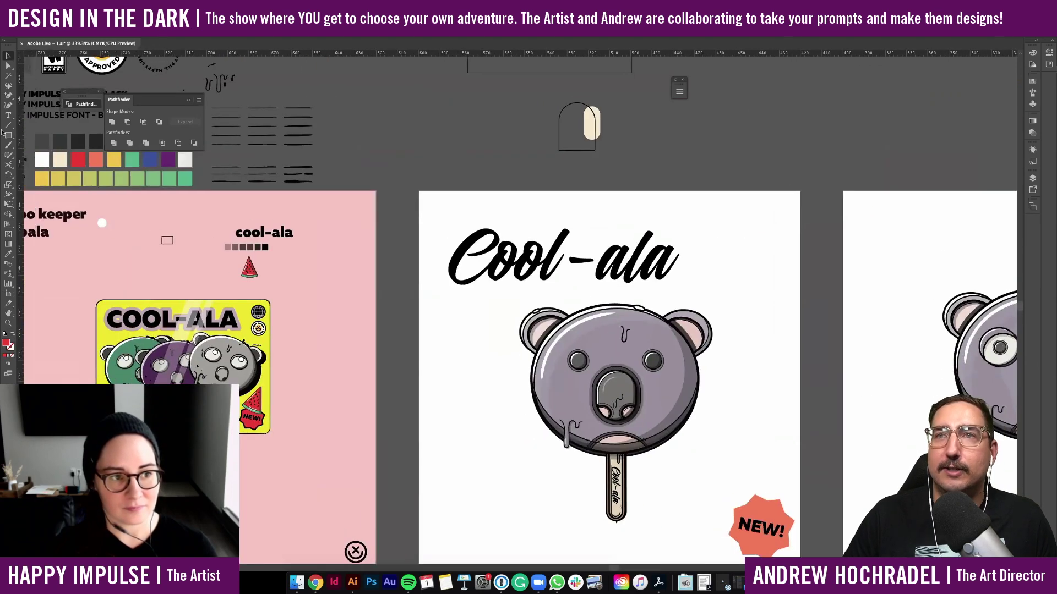
{"action": "left_click_drag", "start_coordinate": [364, 260], "coordinate": [306, 212]}
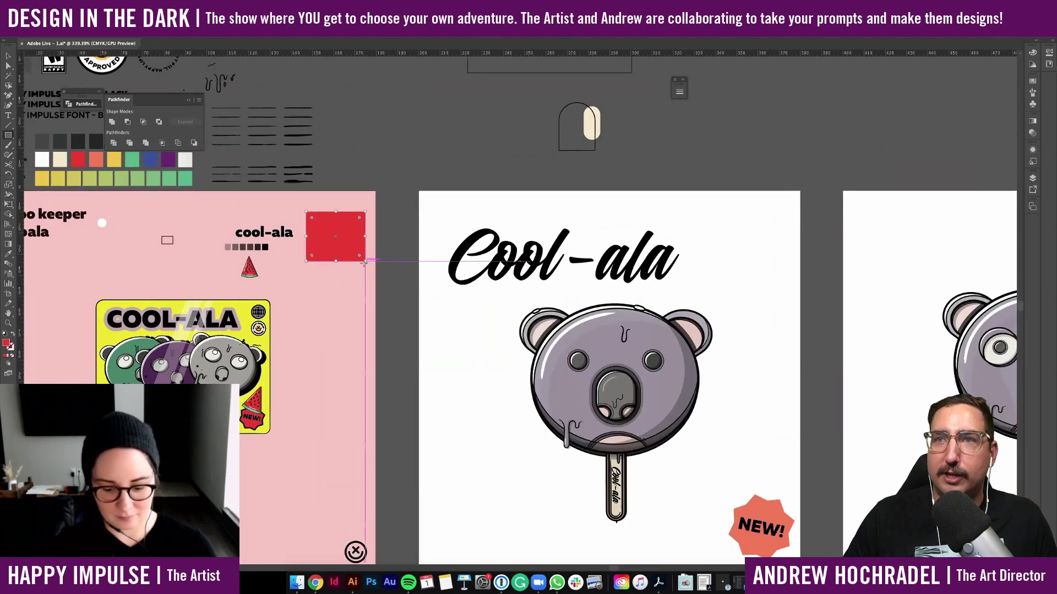
{"action": "key", "text": "i"}
{"action": "left_click", "coordinate": [357, 287]}
{"action": "key", "text": "v"}
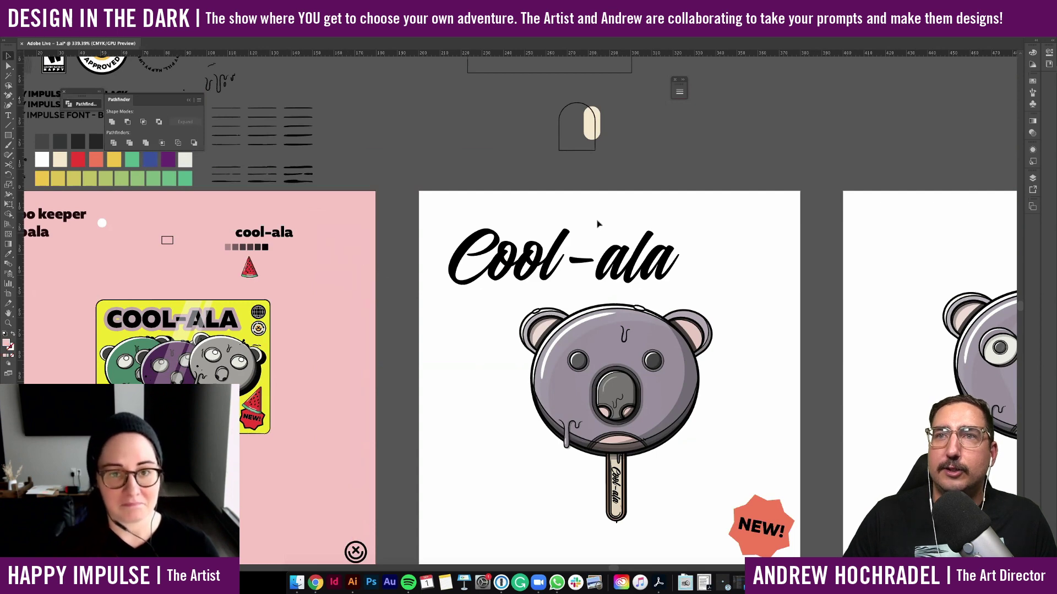
Paste the pink rectangle above the red one, left-align it with the red, and move both further left on the artboard
{"action": "scroll", "coordinate": [598, 223], "scroll_direction": "right", "scroll_amount": 10}
{"action": "scroll", "coordinate": [598, 223], "scroll_direction": "down", "scroll_amount": 1}
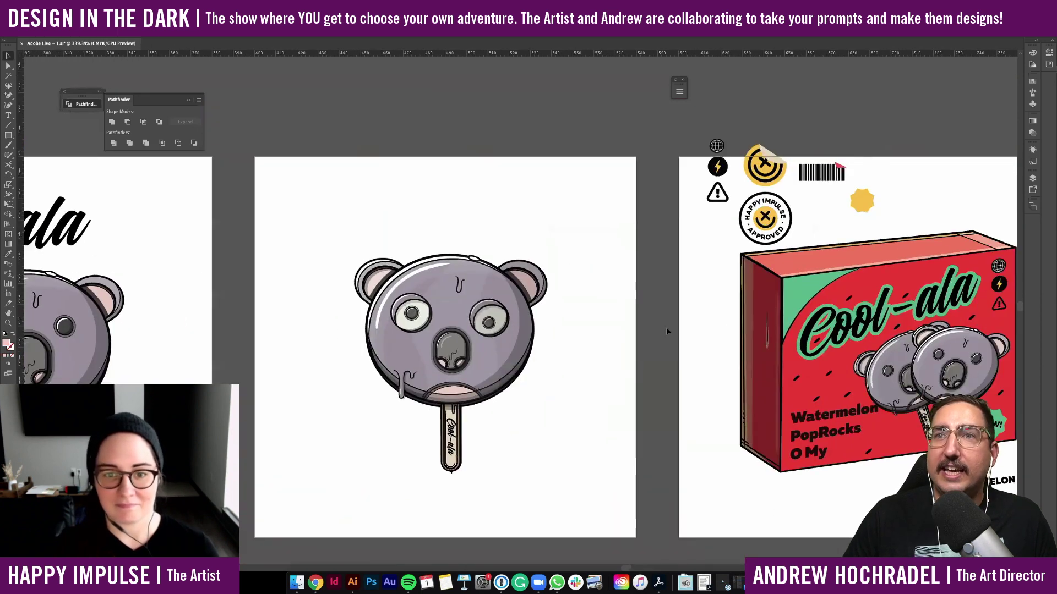
{"action": "scroll", "coordinate": [666, 329], "scroll_direction": "right", "scroll_amount": 10}
{"action": "scroll", "coordinate": [667, 329], "scroll_direction": "down", "scroll_amount": 1}
{"action": "key", "text": "super+v"}
{"action": "left_click_drag", "start_coordinate": [537, 304], "coordinate": [628, 232]}
{"action": "left_click", "coordinate": [583, 291], "text": "shift"}
{"action": "left_click_drag", "start_coordinate": [583, 290], "coordinate": [549, 316]}
{"action": "left_click", "coordinate": [651, 286]}
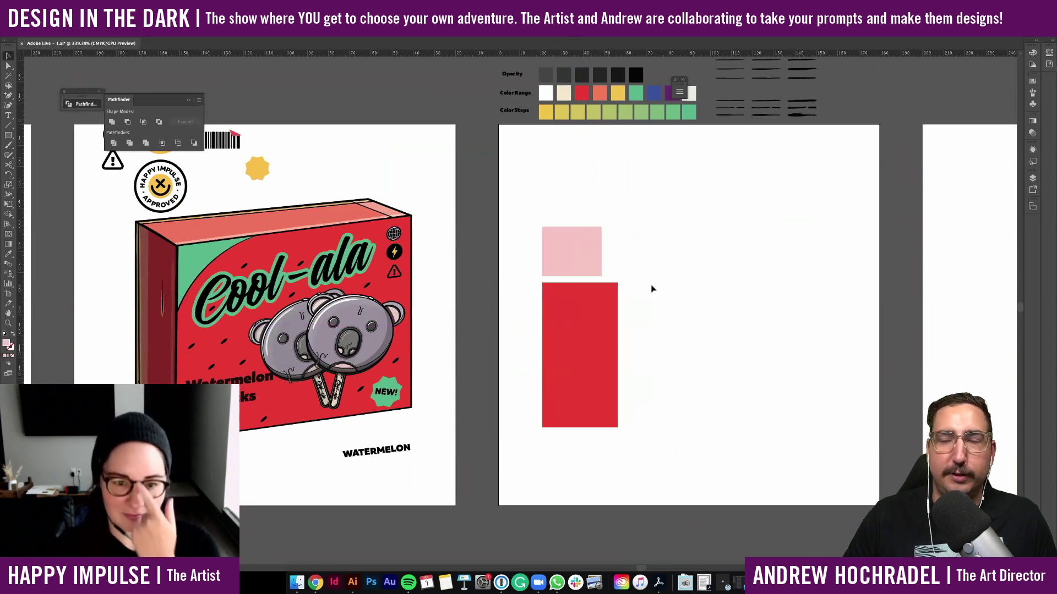
Turn the layout into two adjoining unfilled rectangles with black outlines, a narrow side face and a wider front face
{"action": "scroll", "coordinate": [651, 288], "scroll_direction": "up", "scroll_amount": 2}
{"action": "scroll", "coordinate": [660, 316], "scroll_direction": "left", "scroll_amount": 3}
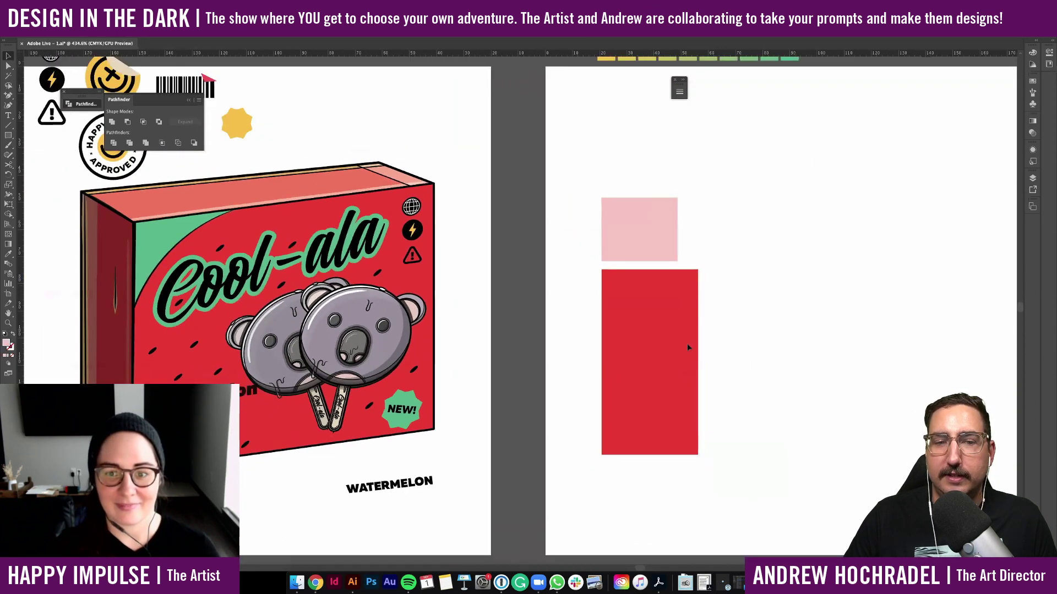
{"action": "scroll", "coordinate": [687, 344], "scroll_direction": "down", "scroll_amount": 1}
{"action": "mouse_move", "coordinate": [673, 351]}
{"action": "left_mouse_down"}
{"action": "mouse_move", "coordinate": [701, 359]}
{"action": "mouse_move", "coordinate": [655, 355]}
{"action": "left_mouse_up"}
{"action": "left_click", "coordinate": [656, 260]}
{"action": "key", "text": "ctrl+shift+a"}
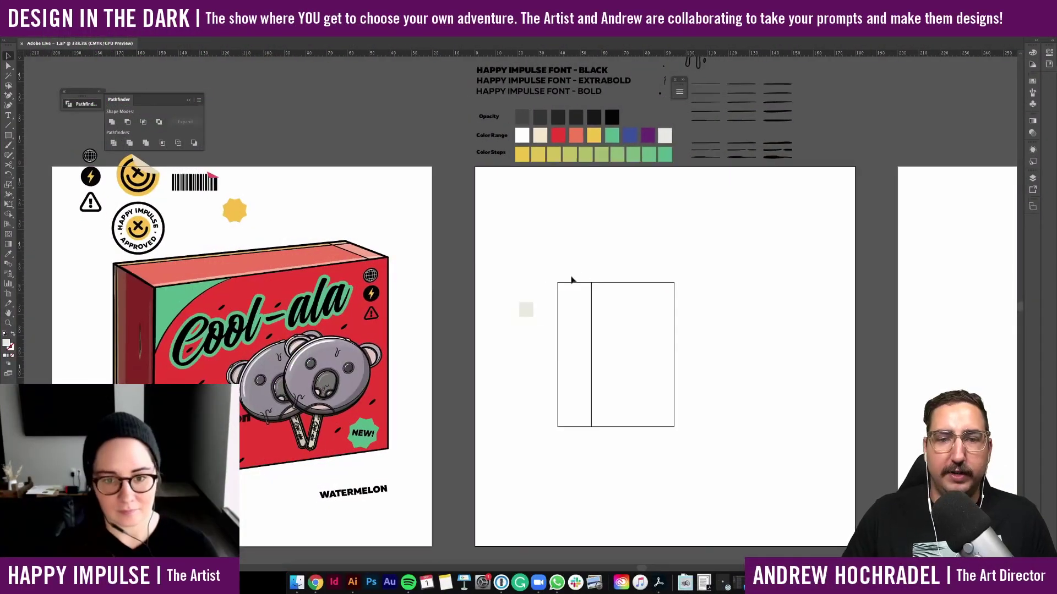
Recolour the small grey square beside the outlined rectangles with a light pink swatch
{"action": "left_click", "coordinate": [520, 310]}
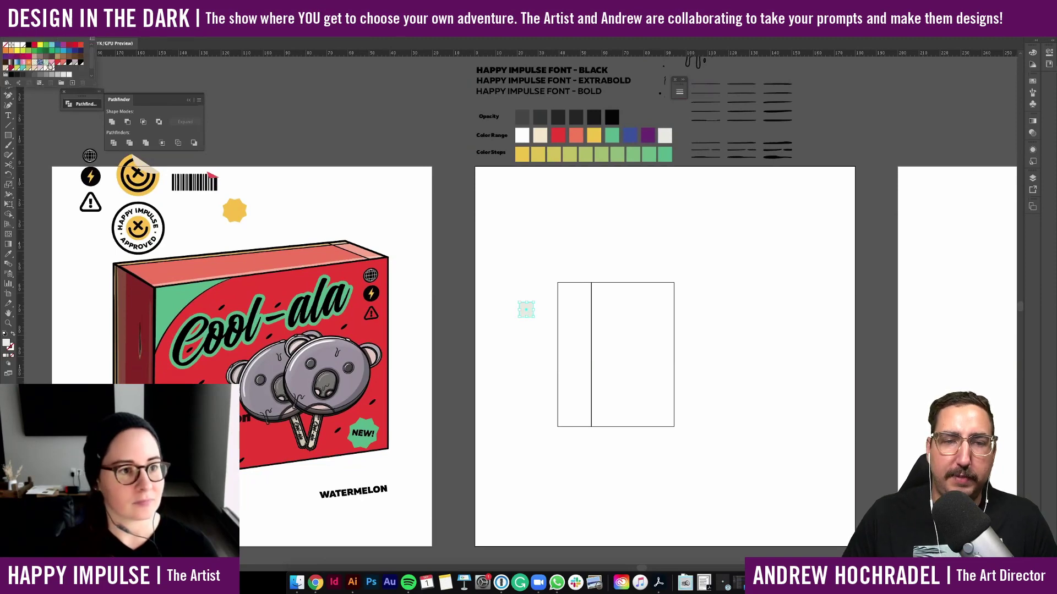
{"action": "left_click", "coordinate": [39, 70]}
{"action": "scroll", "coordinate": [594, 260], "scroll_direction": "up", "scroll_amount": 6}
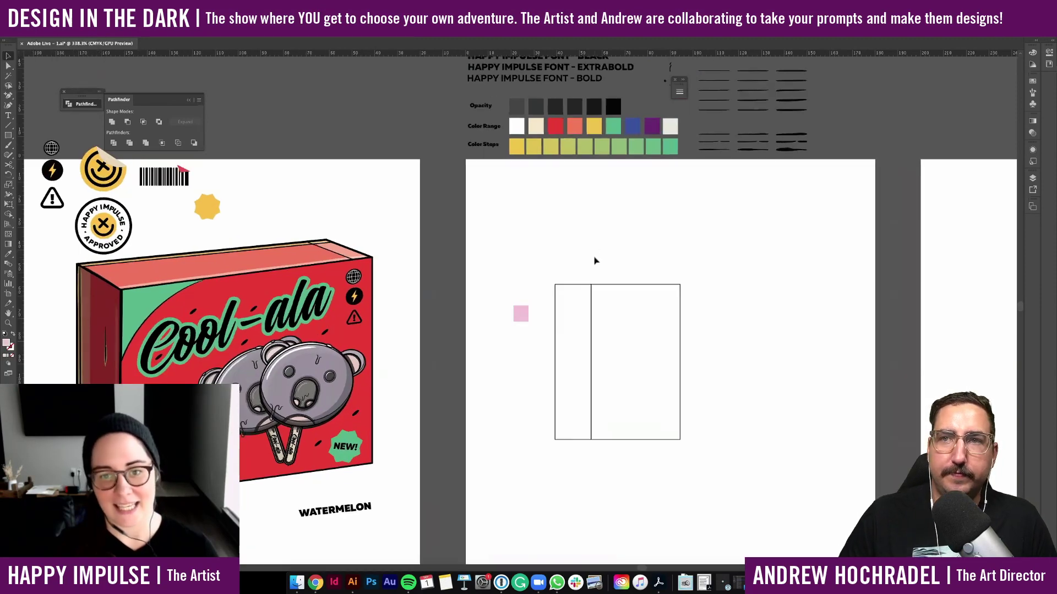
Move the side face's outer edge inward and upward to narrow the face and slant it in perspective
{"action": "scroll", "coordinate": [591, 196], "scroll_direction": "down", "scroll_amount": 2}
{"action": "scroll", "coordinate": [426, 225], "scroll_direction": "right", "scroll_amount": 3}
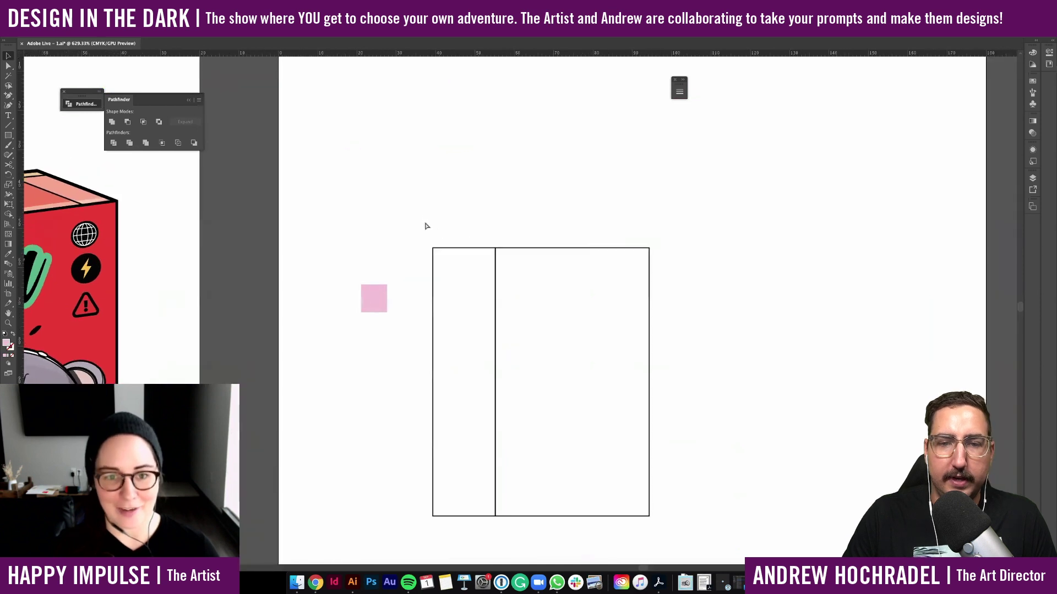
{"action": "left_click_drag", "start_coordinate": [439, 542], "coordinate": [444, 533]}
{"action": "key", "text": "Right"}
{"action": "key", "text": "Right"}
{"action": "key", "text": "Right"}
{"action": "key", "text": "Right"}
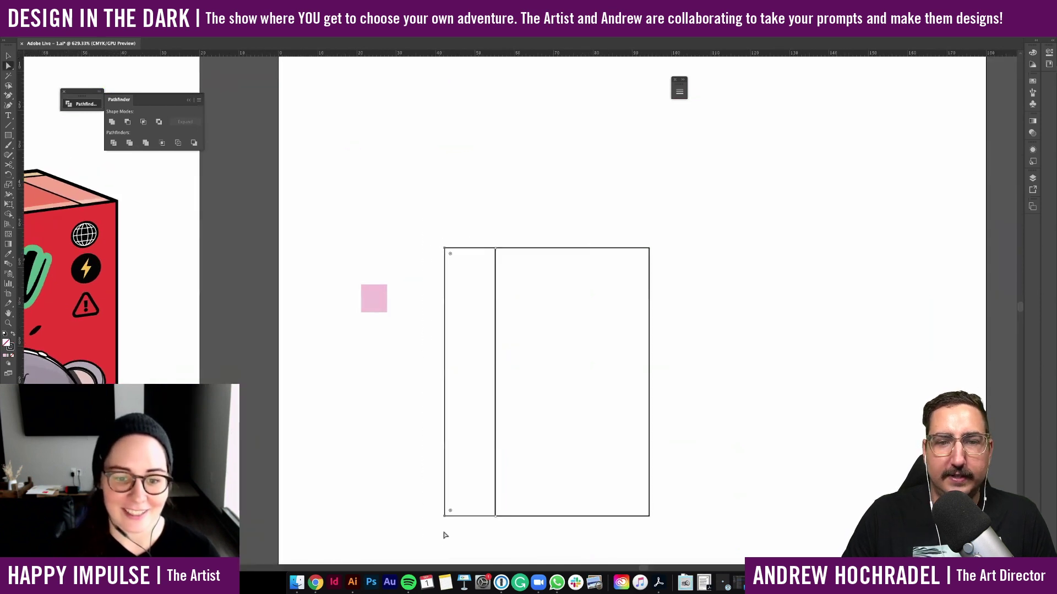
{"action": "key", "text": "Up"}
Raise the front face's outer edge slightly and pull it inward to slant that face in perspective
{"action": "left_click", "coordinate": [686, 355]}
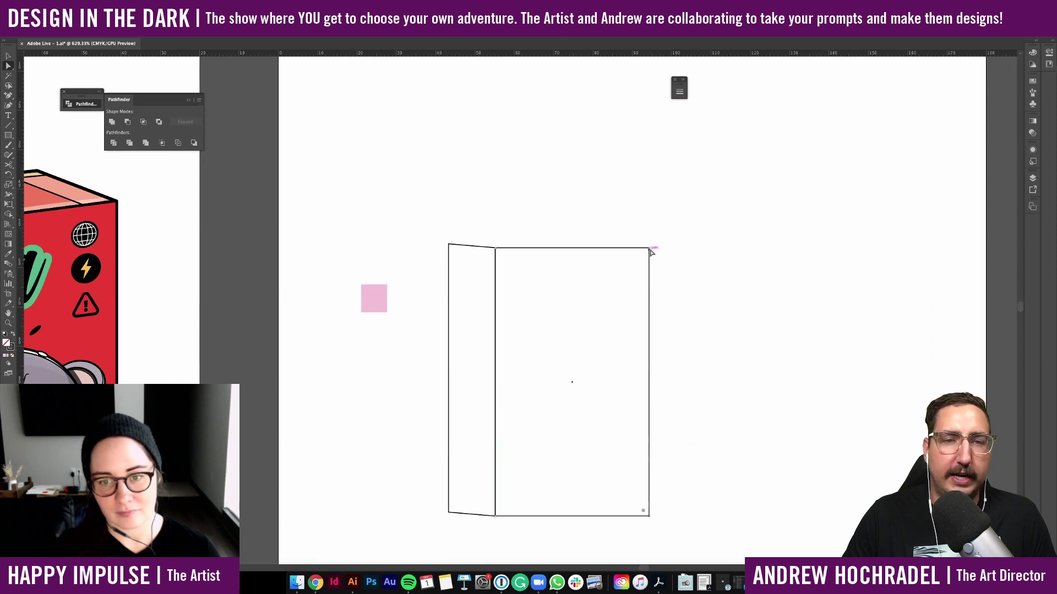
{"action": "key", "text": "Up"}
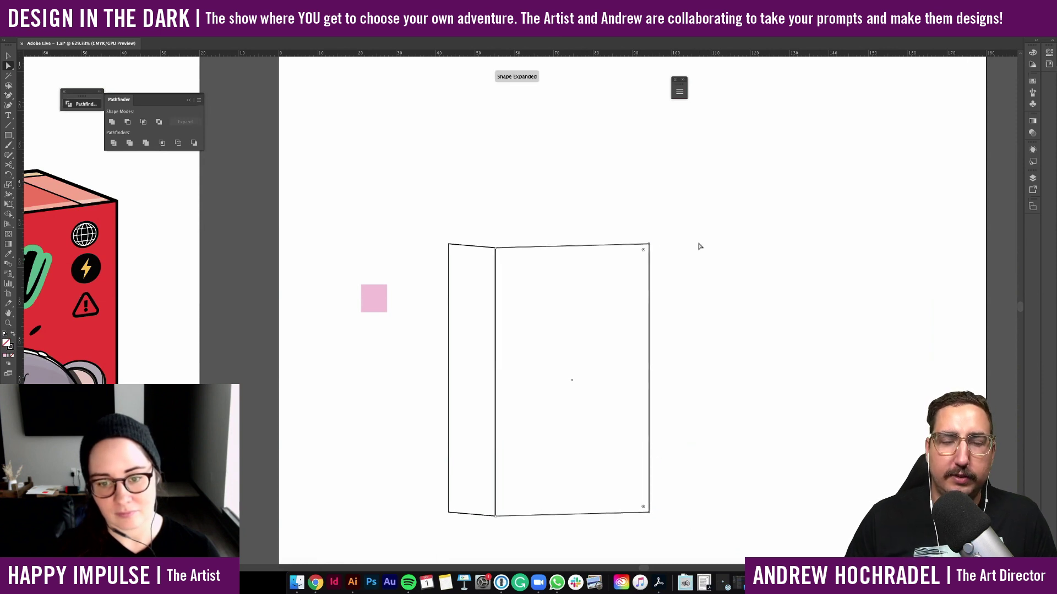
{"action": "key", "text": "Left"}
{"action": "key", "text": "super+shift+a"}
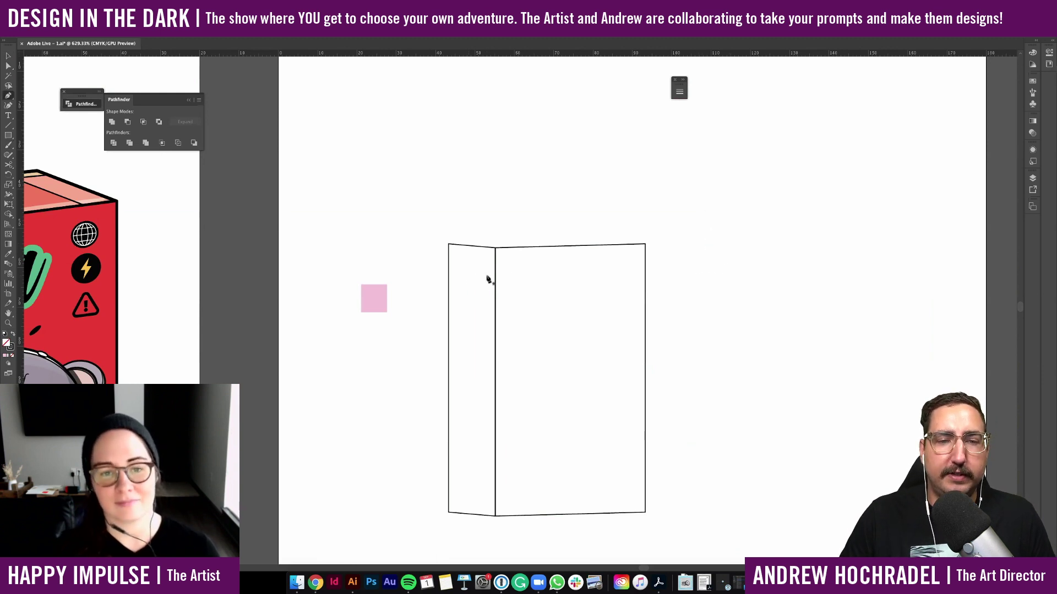
Raise the side face's bottom outer corner slightly to steepen its lower edge
{"action": "key", "text": "a"}
{"action": "mouse_move", "coordinate": [464, 502]}
{"action": "left_mouse_down"}
{"action": "mouse_move", "coordinate": [456, 524]}
{"action": "mouse_move", "coordinate": [448, 513]}
{"action": "left_mouse_up"}
{"action": "left_click", "coordinate": [427, 514]}
{"action": "key", "text": "v"}
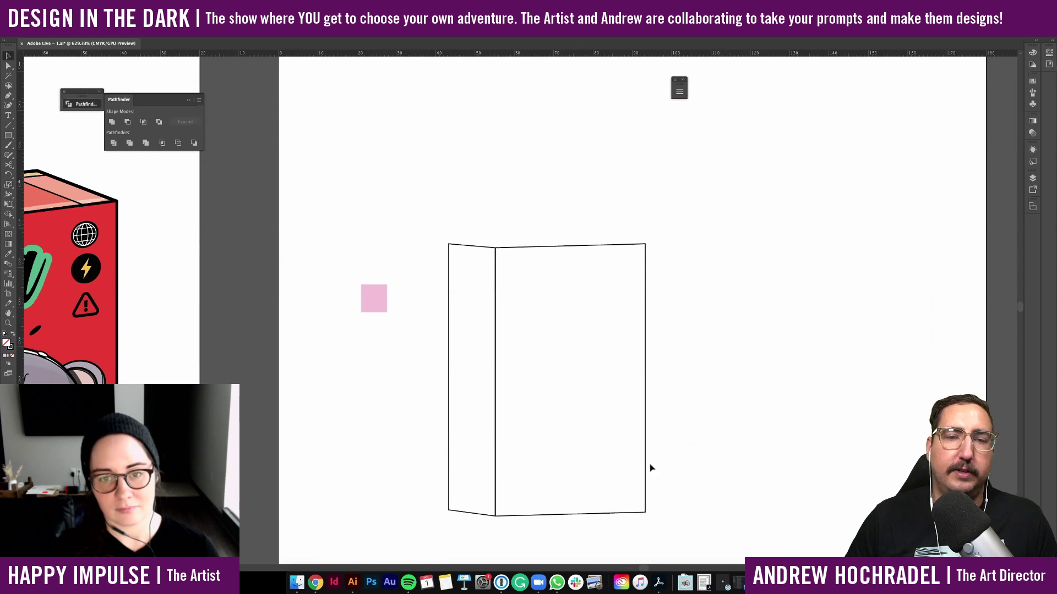
{"action": "left_click", "coordinate": [645, 513]}
{"action": "key", "text": "v"}
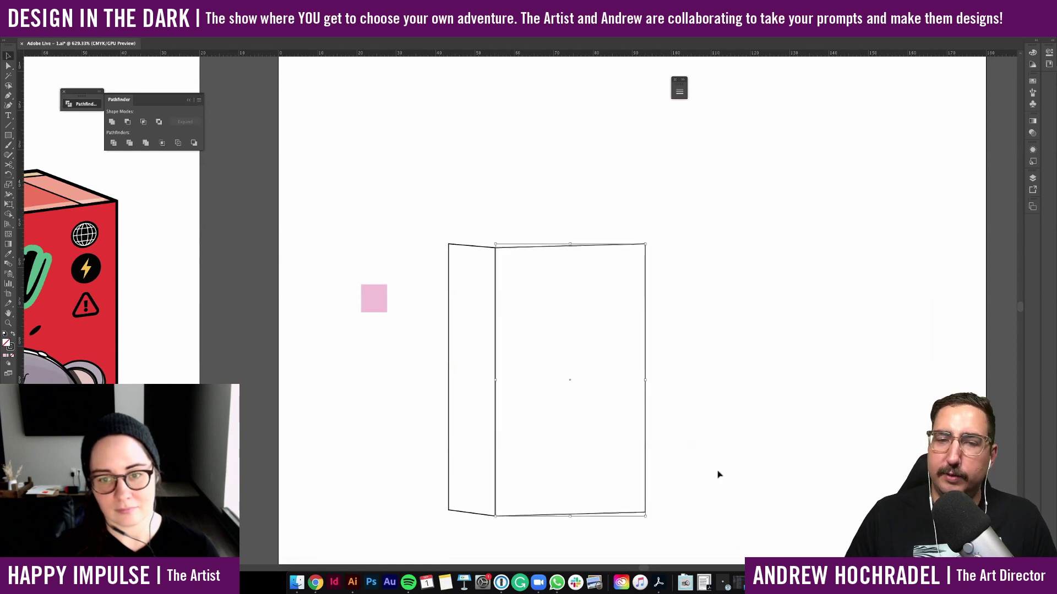
{"action": "left_click", "coordinate": [717, 473]}
Draw the box's top face with the Pen tool between the two outer top corners and adjust its back corner
{"action": "scroll", "coordinate": [717, 474], "scroll_direction": "down", "scroll_amount": 1}
{"action": "scroll", "coordinate": [717, 473], "scroll_direction": "up", "scroll_amount": 1}
{"action": "key", "text": "p"}
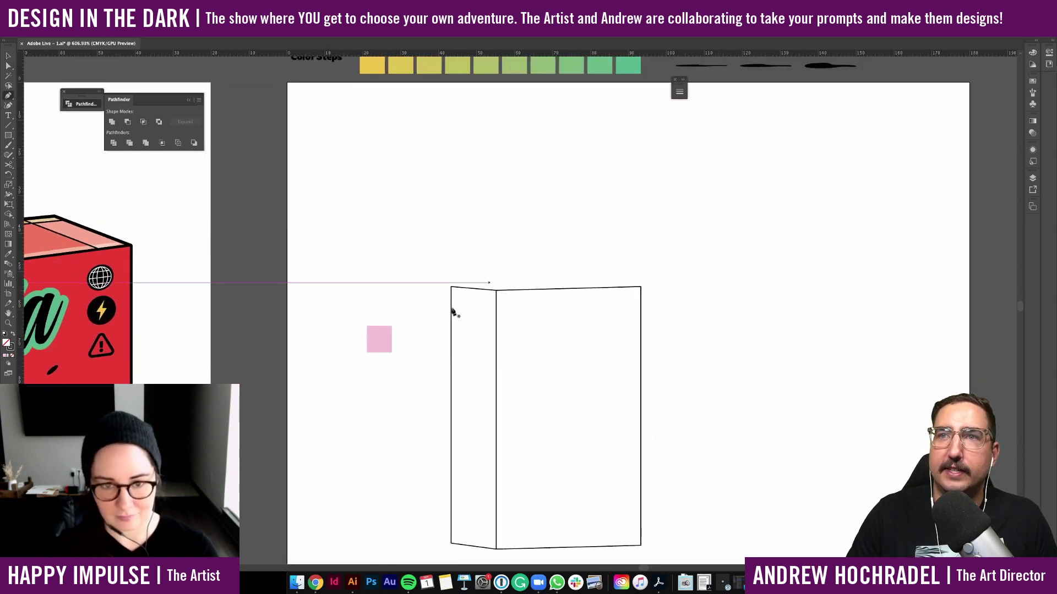
{"action": "left_click", "coordinate": [451, 287]}
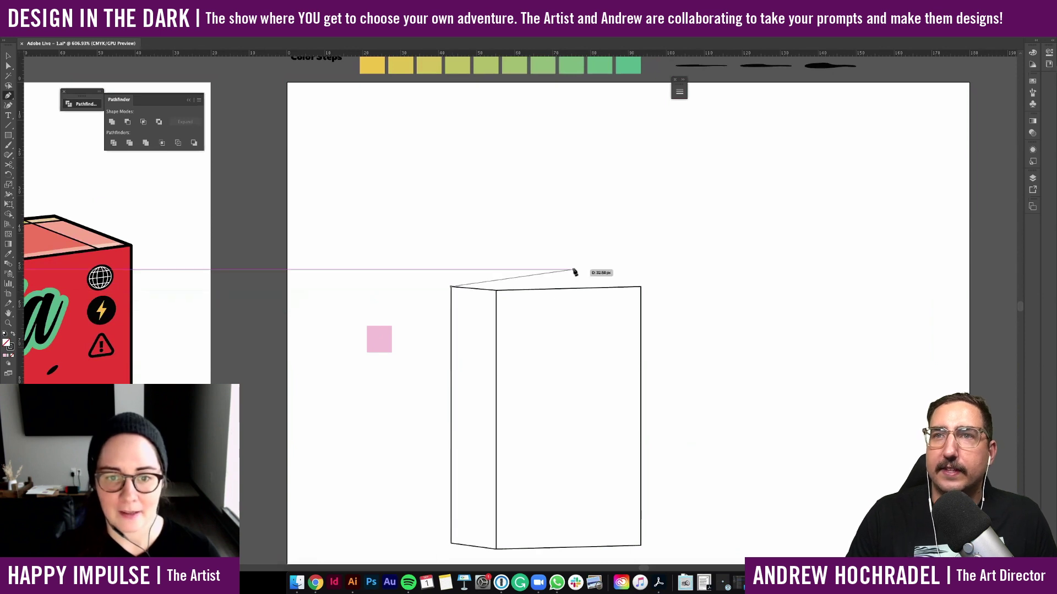
{"action": "left_click", "coordinate": [579, 279]}
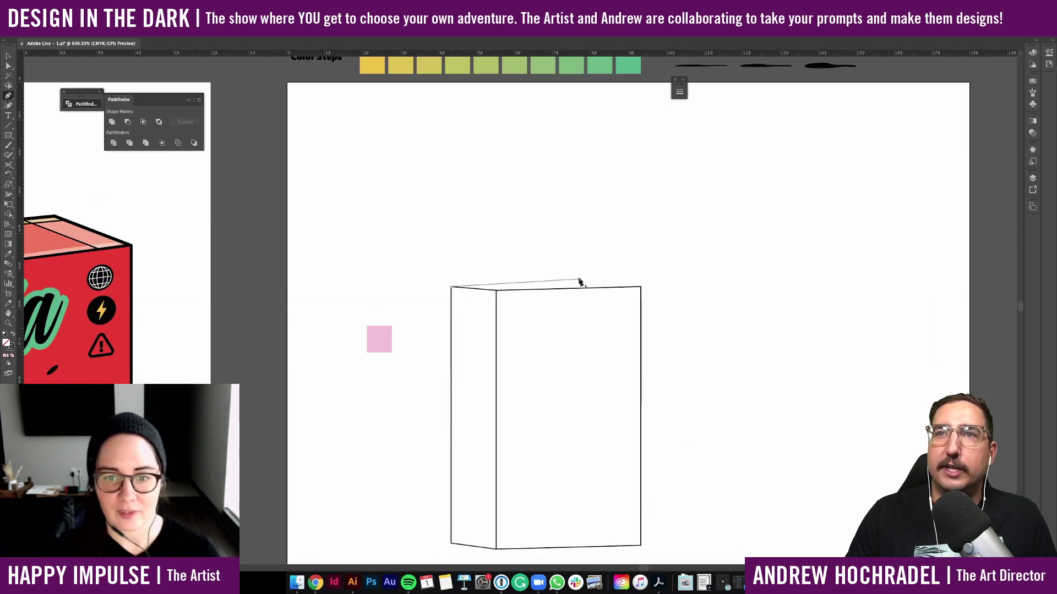
{"action": "left_click", "coordinate": [641, 287]}
{"action": "key", "text": "a"}
{"action": "mouse_move", "coordinate": [579, 282]}
{"action": "left_mouse_down"}
{"action": "mouse_move", "coordinate": [589, 283]}
{"action": "mouse_move", "coordinate": [553, 295]}
{"action": "mouse_move", "coordinate": [581, 298]}
{"action": "left_mouse_up"}
Nudge the side face's outer edge slightly outward and raise its bottom outer corner to steepen the lower edge
{"action": "scroll", "coordinate": [621, 268], "scroll_direction": "up", "scroll_amount": 3}
{"action": "scroll", "coordinate": [569, 276], "scroll_direction": "down", "scroll_amount": 3}
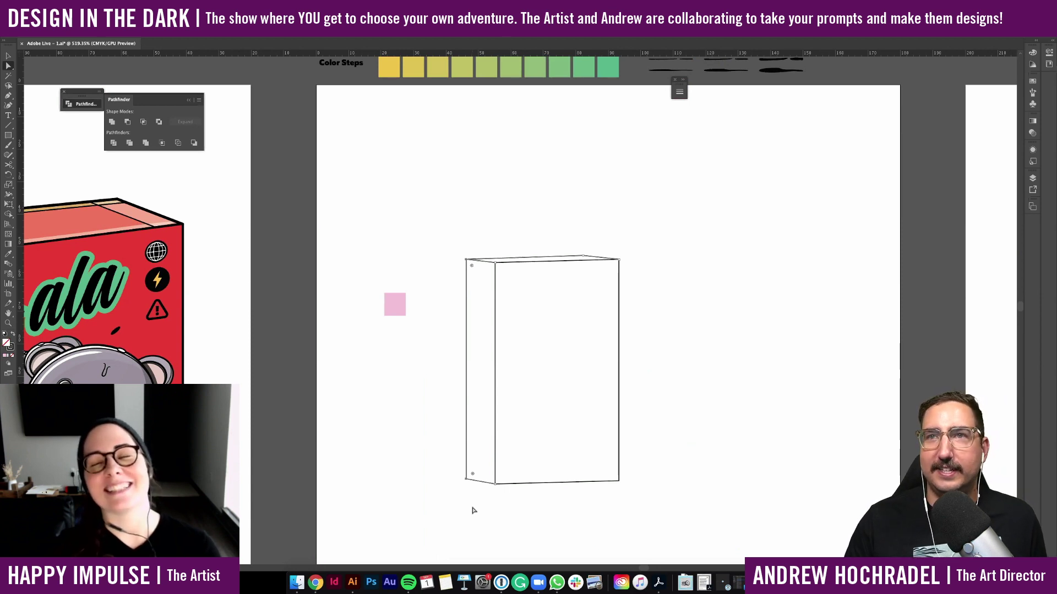
{"action": "key", "text": "Left"}
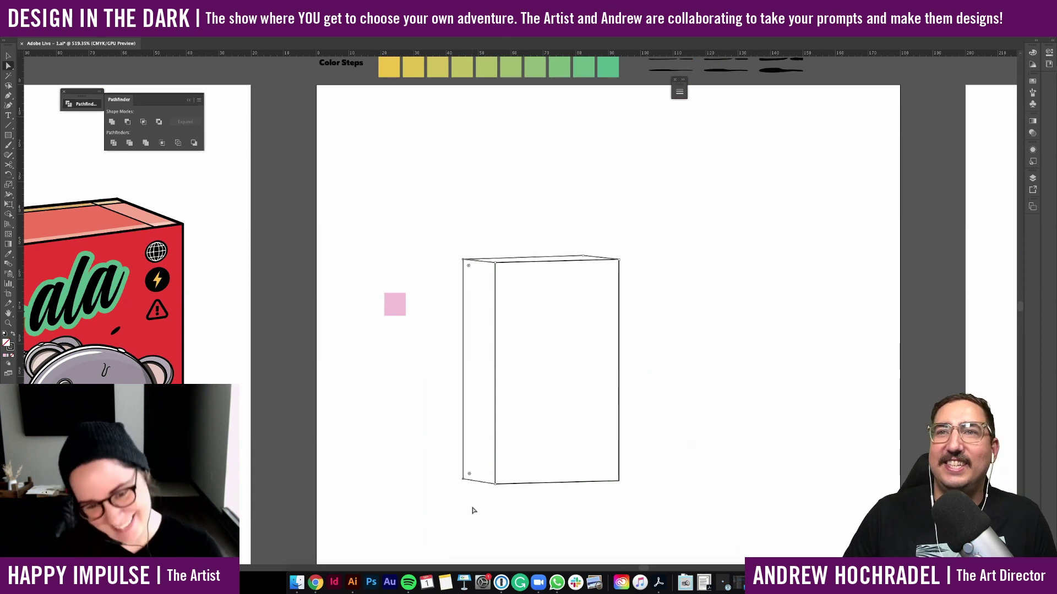
{"action": "left_click", "coordinate": [472, 507]}
{"action": "left_click_drag", "start_coordinate": [446, 471], "coordinate": [469, 495]}
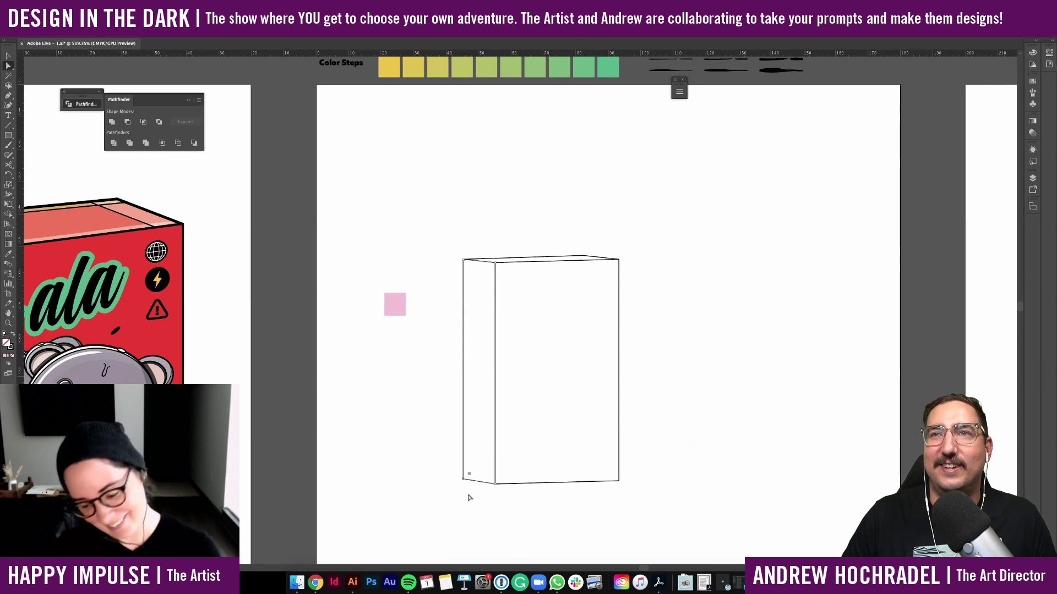
{"action": "left_click", "coordinate": [468, 494]}
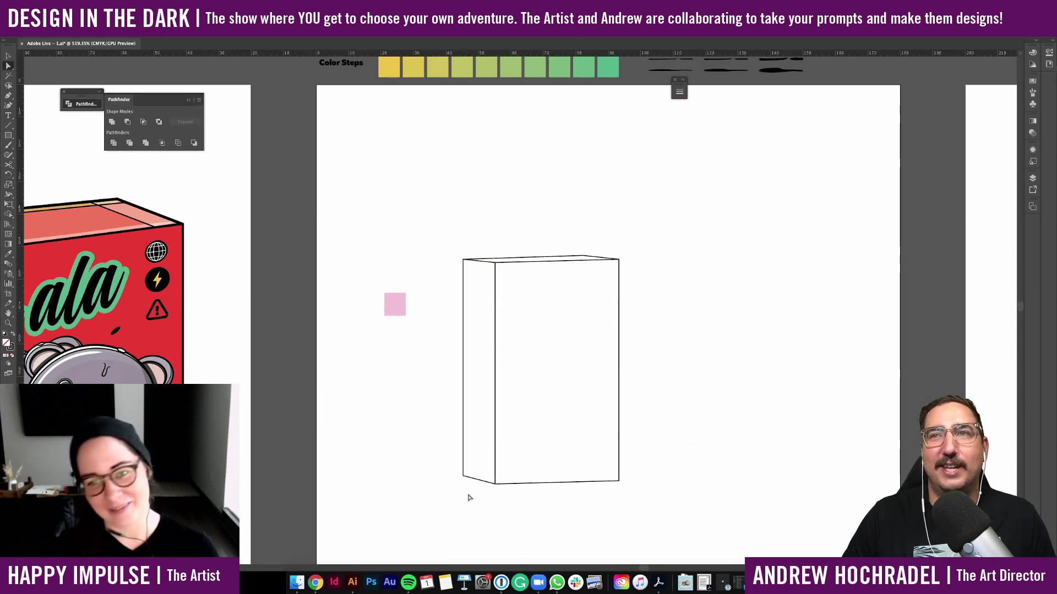
Move both outer corners of the side face inward to narrow it, and deselect the box shapes
{"action": "left_click_drag", "start_coordinate": [445, 225], "coordinate": [467, 490]}
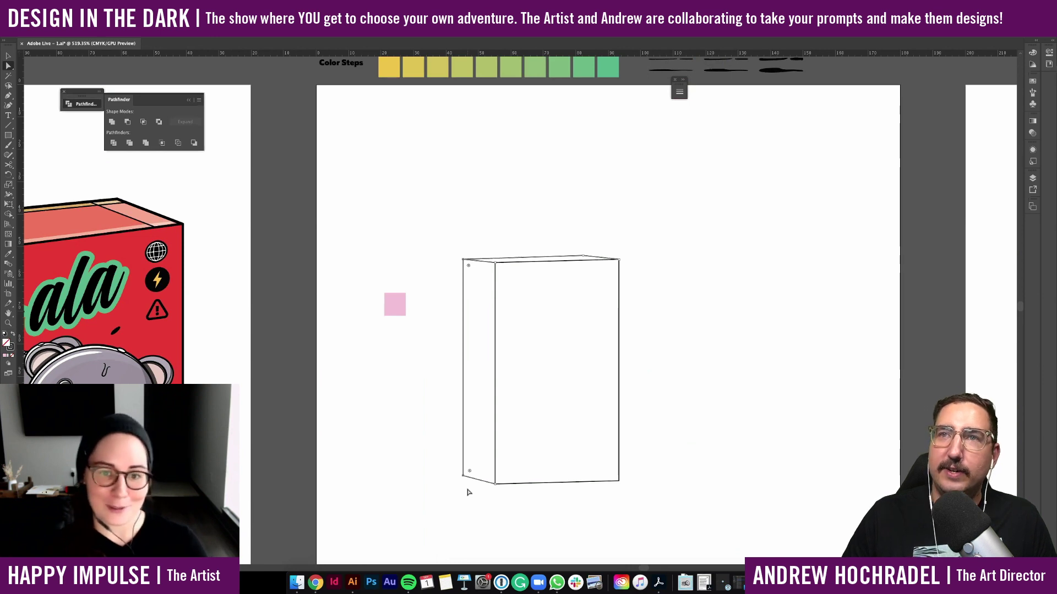
{"action": "key", "text": "Right"}
{"action": "key", "text": "Right"}
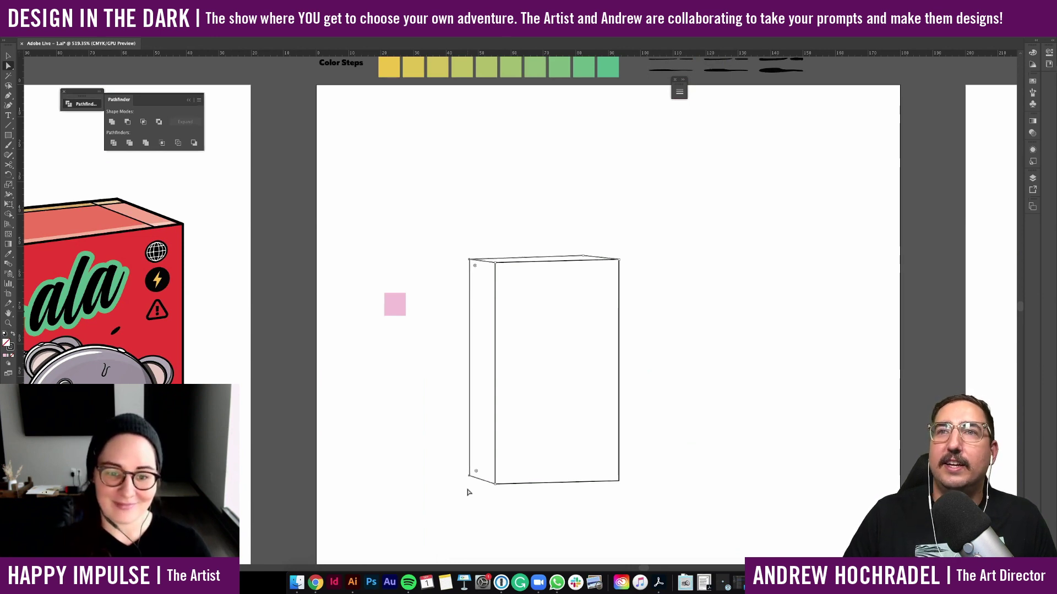
{"action": "scroll", "coordinate": [641, 210], "scroll_direction": "up", "scroll_amount": 3}
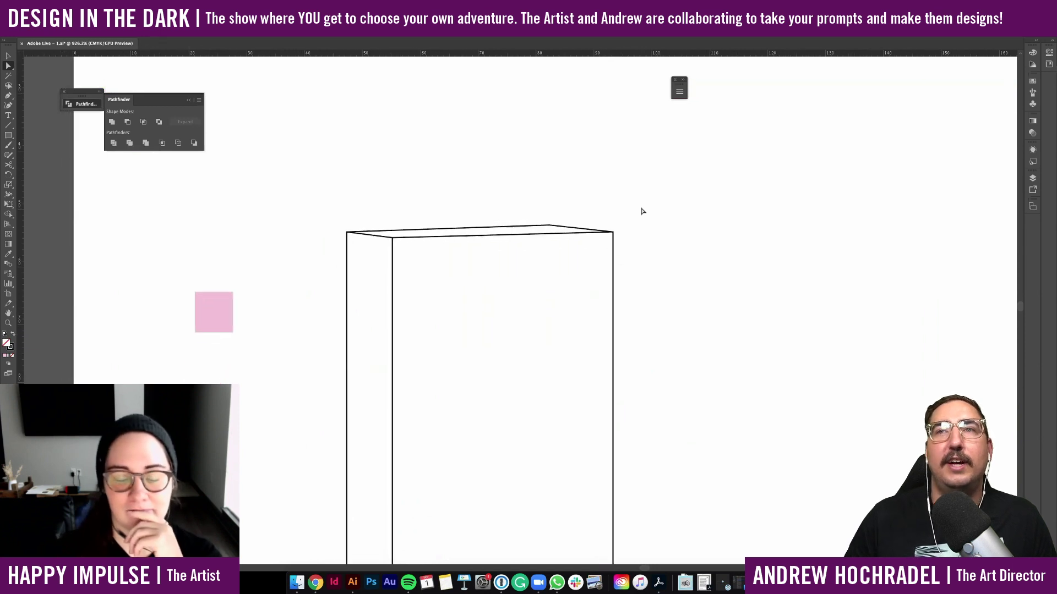
{"action": "scroll", "coordinate": [660, 213], "scroll_direction": "down", "scroll_amount": 2}
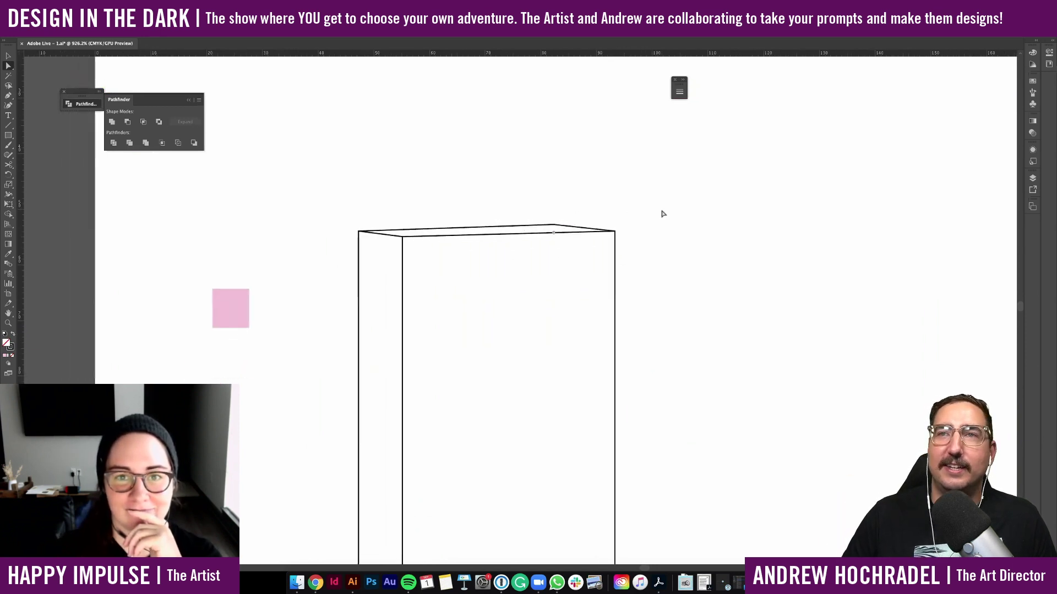
{"action": "scroll", "coordinate": [663, 214], "scroll_direction": "down", "scroll_amount": 1}
{"action": "key", "text": "v"}
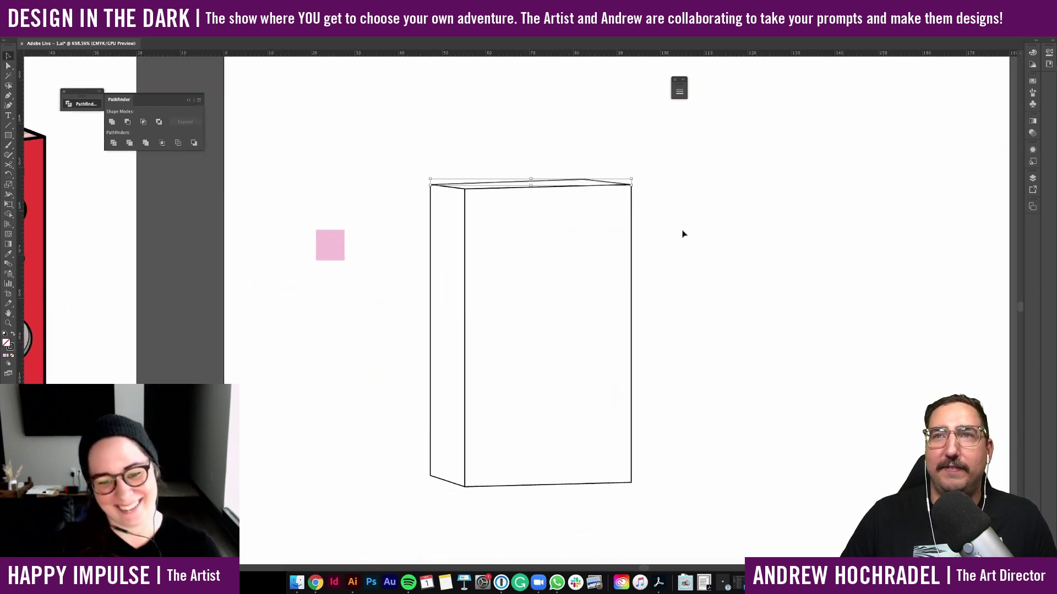
{"action": "left_click", "coordinate": [682, 231]}
{"action": "scroll", "coordinate": [682, 234], "scroll_direction": "up", "scroll_amount": 1}
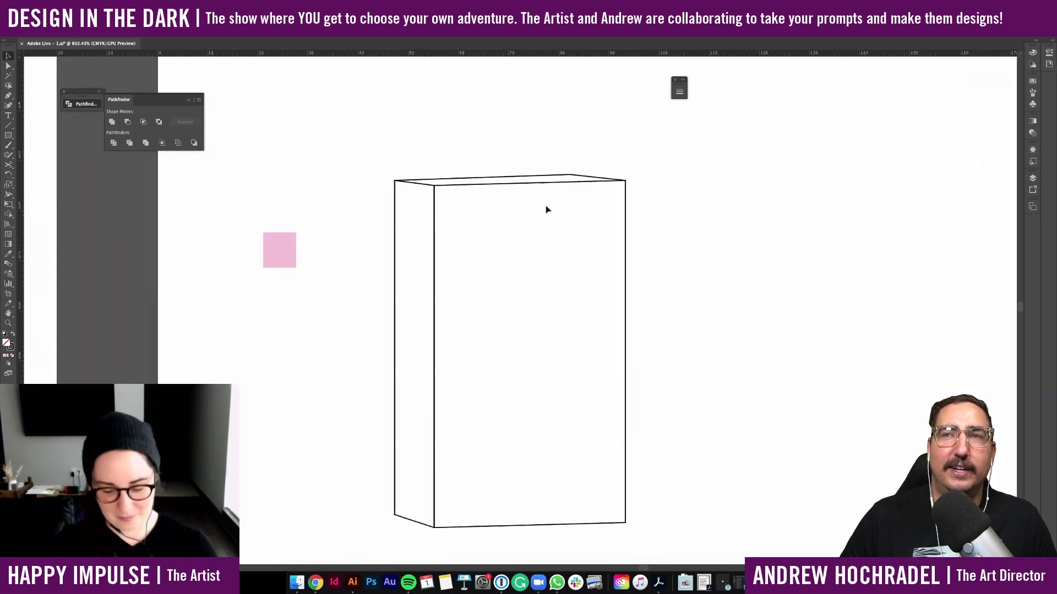
{"action": "scroll", "coordinate": [545, 207], "scroll_direction": "up", "scroll_amount": 2}
{"action": "key", "text": "p"}
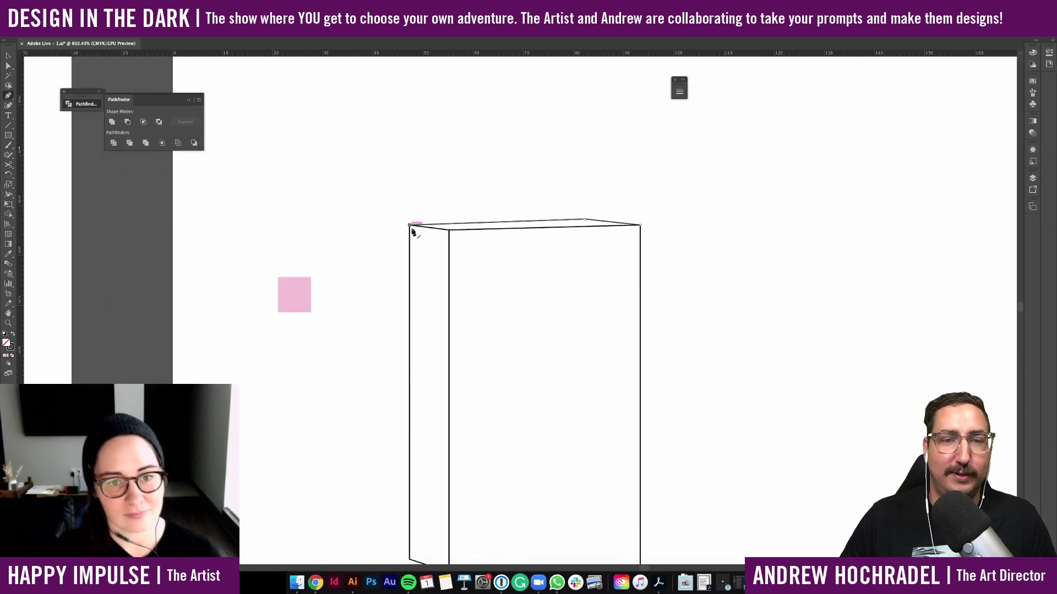
{"action": "left_click", "coordinate": [410, 226]}
{"action": "left_click", "coordinate": [422, 259]}
{"action": "left_click", "coordinate": [446, 234]}
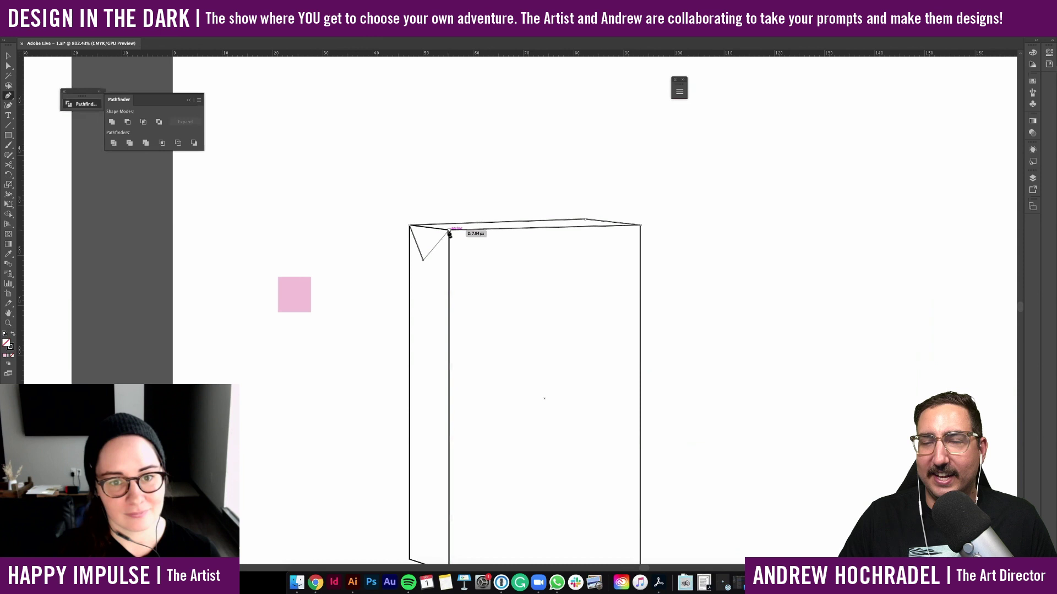
{"action": "left_click", "coordinate": [410, 226]}
{"action": "key", "text": "super+z"}
{"action": "key", "text": "super+z"}
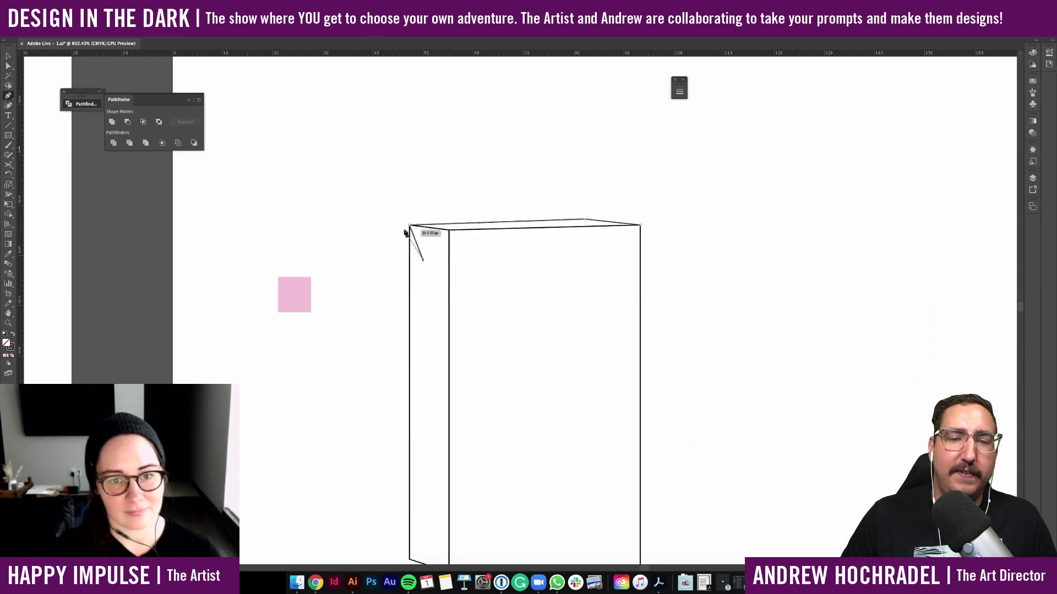
{"action": "key", "text": "a"}
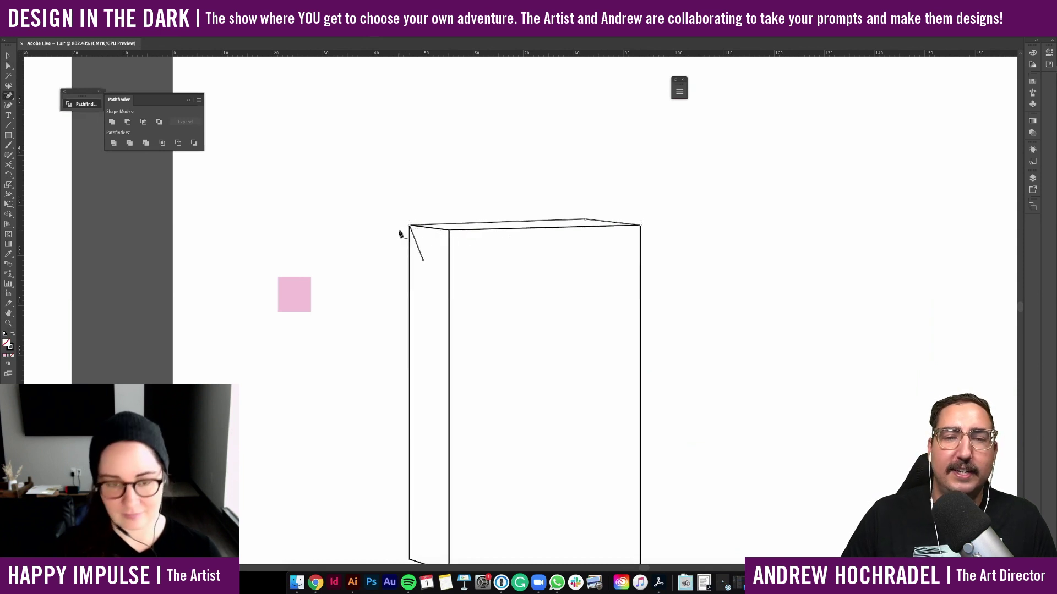
{"action": "left_click", "coordinate": [423, 260]}
{"action": "key", "text": "v"}
{"action": "left_click", "coordinate": [355, 241]}
Draw a small closed triangle with the Pen tool in the empty area beside the box
{"action": "scroll", "coordinate": [355, 241], "scroll_direction": "up", "scroll_amount": 5}
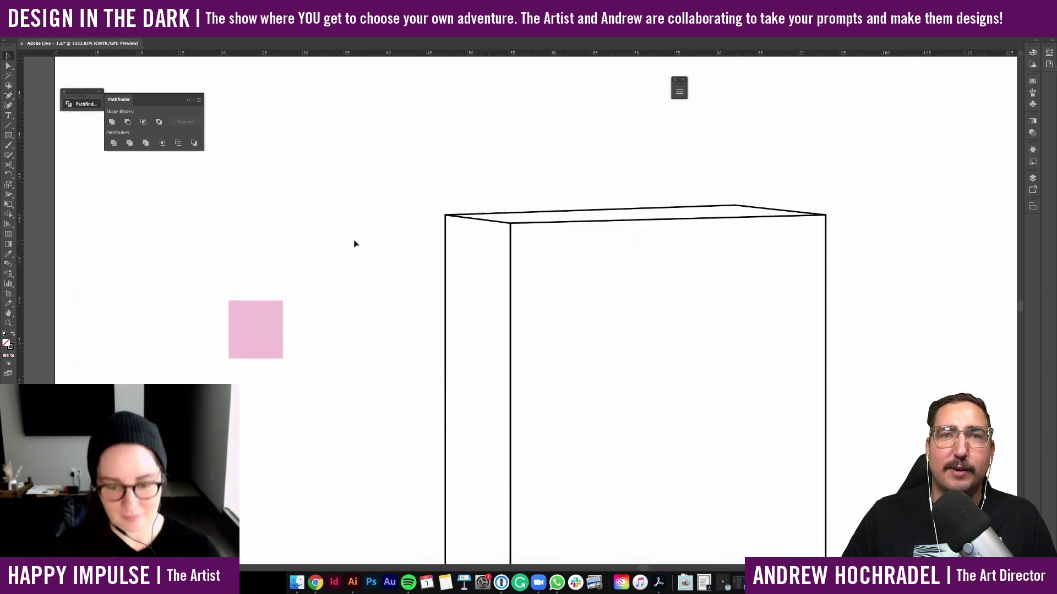
{"action": "scroll", "coordinate": [355, 241], "scroll_direction": "up", "scroll_amount": 2}
{"action": "key", "text": "p"}
{"action": "left_click", "coordinate": [317, 262]}
{"action": "left_click", "coordinate": [340, 282]}
{"action": "left_click", "coordinate": [362, 252]}
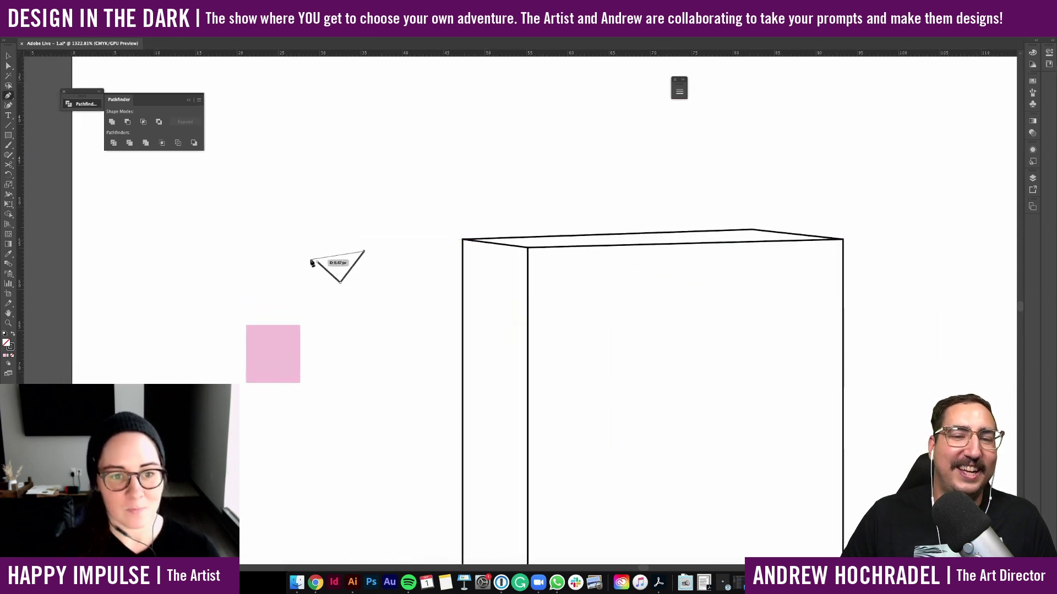
{"action": "left_click", "coordinate": [317, 261]}
Move the triangle's corners onto the side face's two top corners and place its tip inside the face as a folded flap
{"action": "key", "text": "a"}
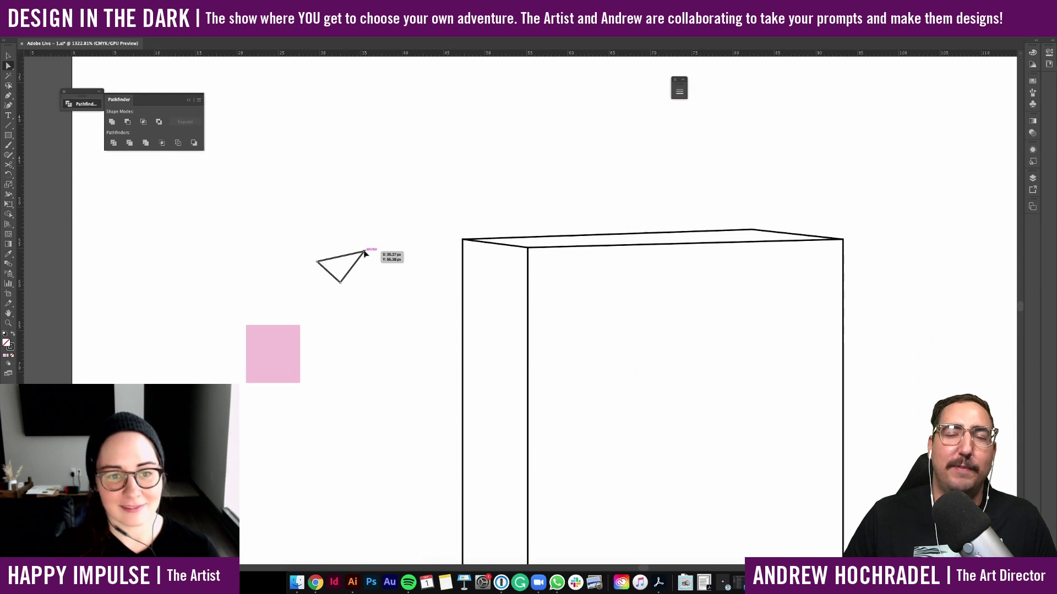
{"action": "left_click_drag", "start_coordinate": [362, 252], "coordinate": [528, 250]}
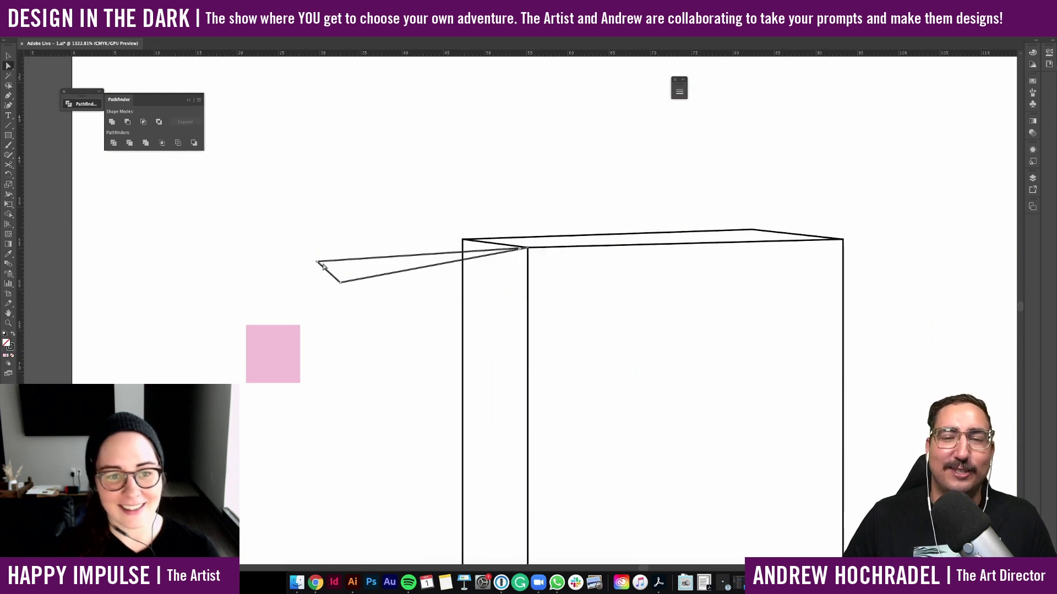
{"action": "left_click_drag", "start_coordinate": [322, 264], "coordinate": [463, 242]}
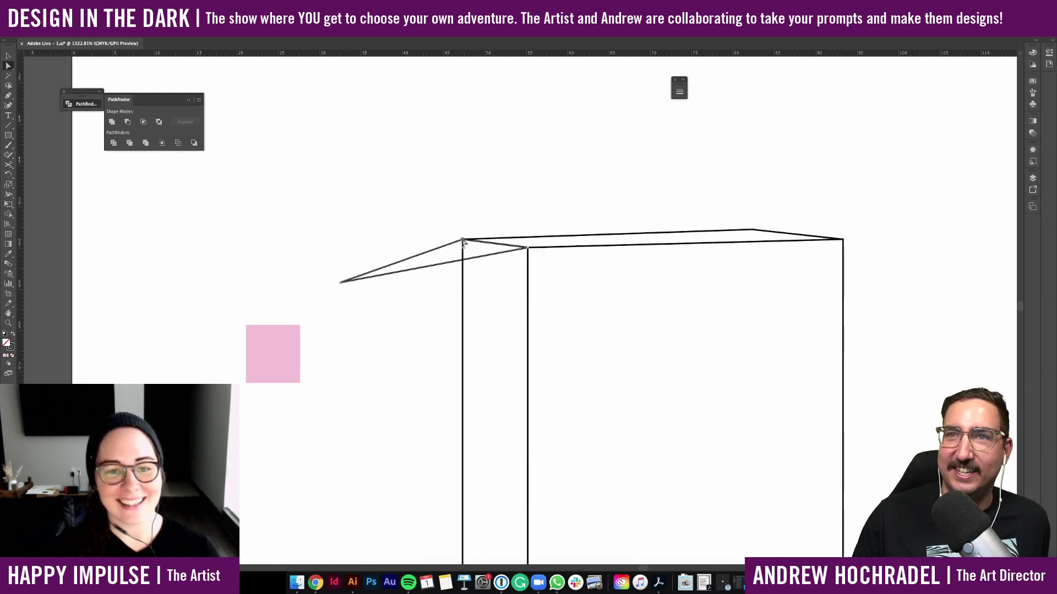
{"action": "left_click_drag", "start_coordinate": [341, 283], "coordinate": [489, 279]}
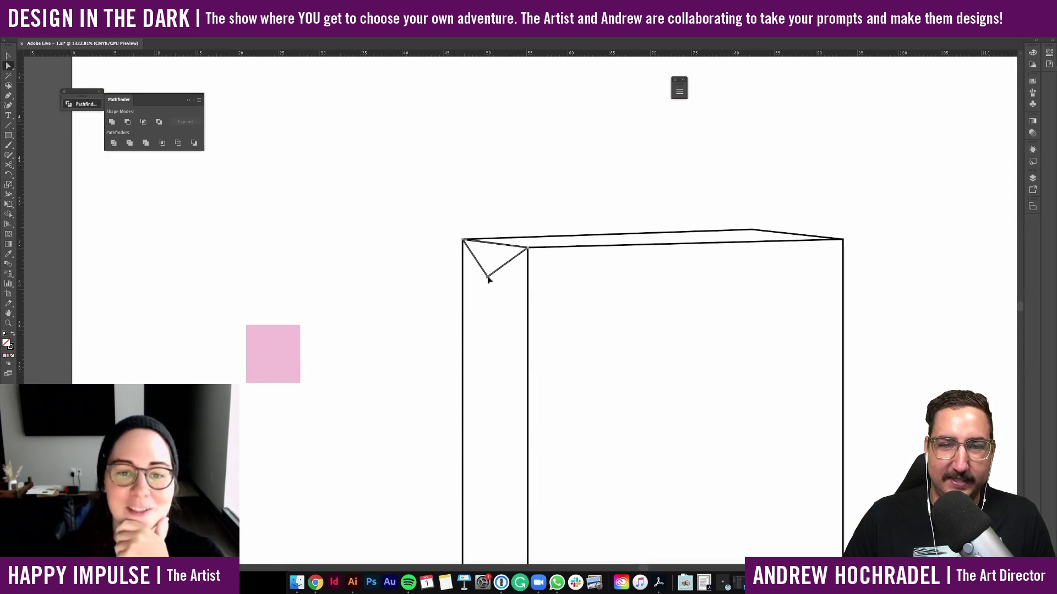
{"action": "scroll", "coordinate": [402, 317], "scroll_direction": "down", "scroll_amount": 2}
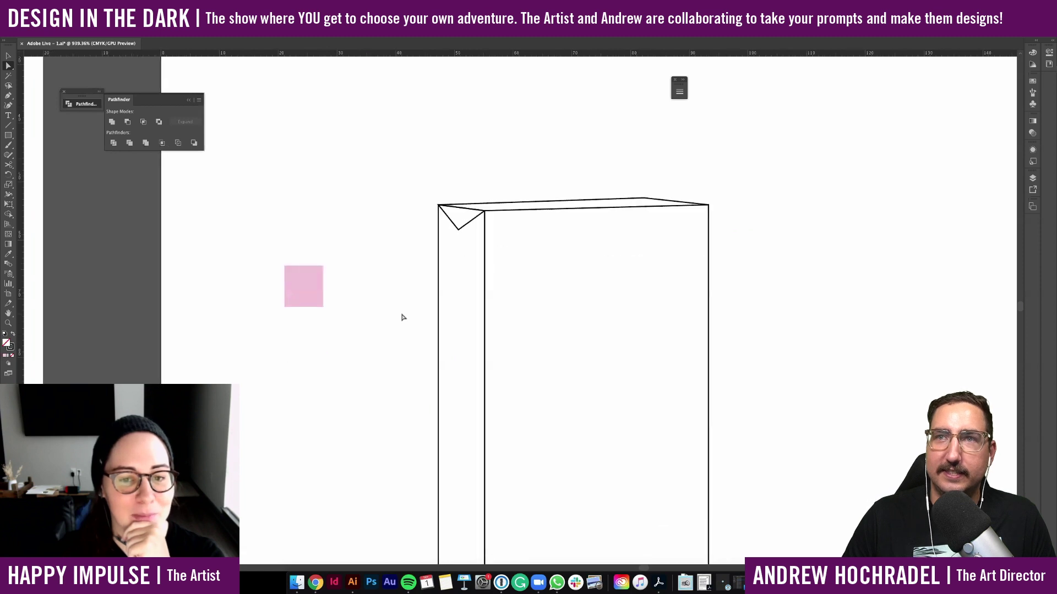
Draw a vertical fold line with the Pen tool from the triangle's tip to the side face's bottom edge
{"action": "scroll", "coordinate": [403, 317], "scroll_direction": "down", "scroll_amount": 3}
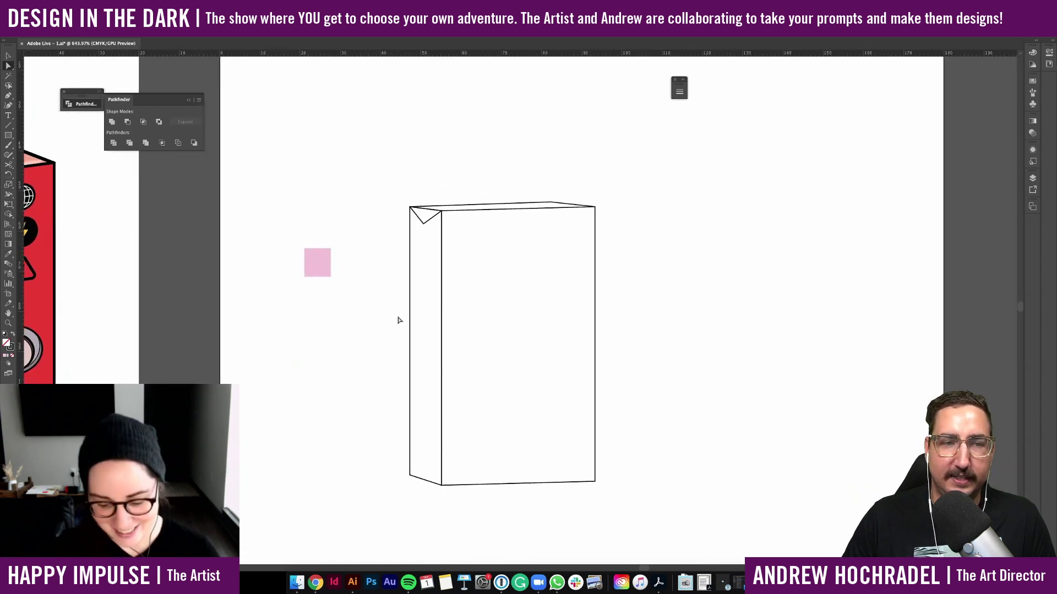
{"action": "key", "text": "p"}
{"action": "left_click", "coordinate": [423, 224]}
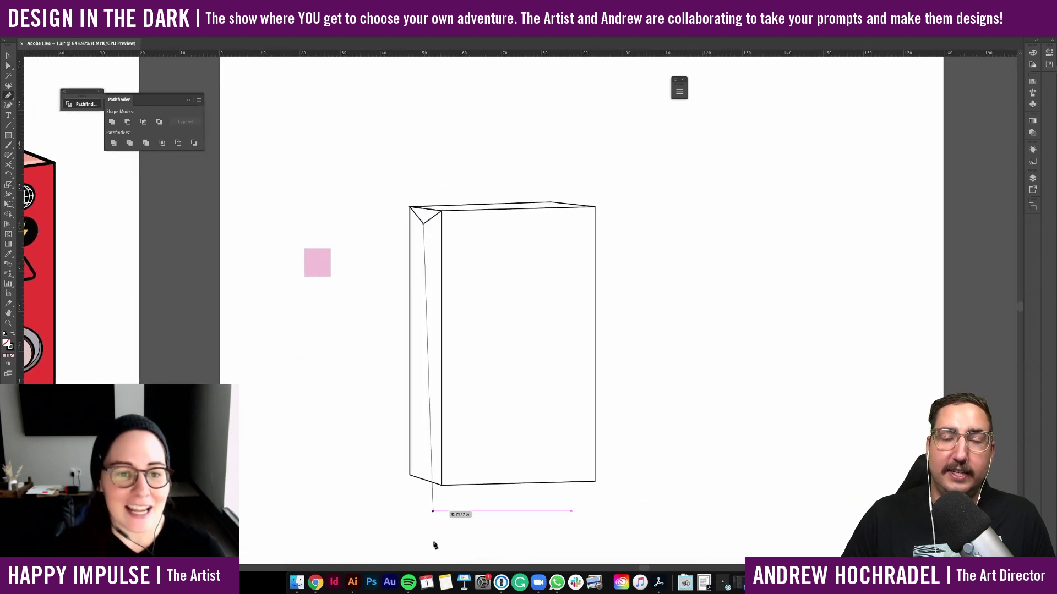
{"action": "left_click", "coordinate": [424, 480]}
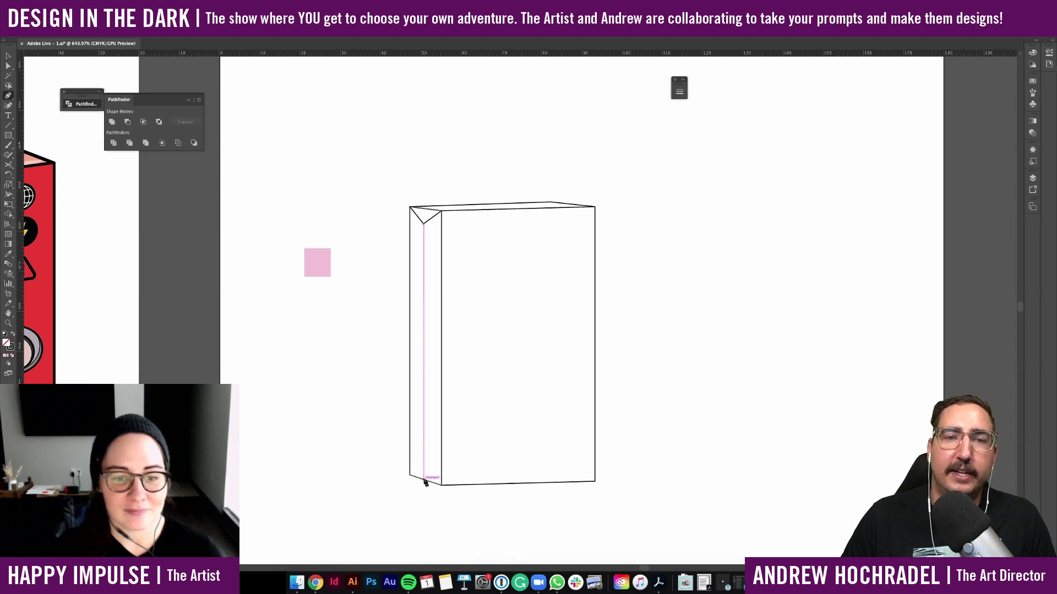
{"action": "key", "text": "b"}
{"action": "key", "text": "v"}
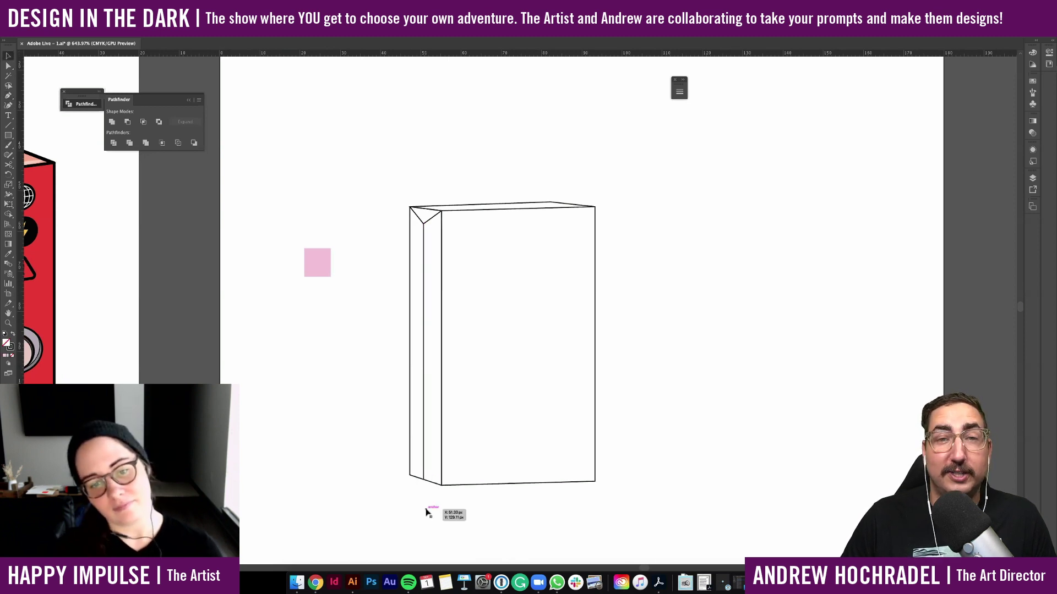
Shift the top face's back corner slightly toward the front face's outer edge to refine the perspective
{"action": "scroll", "coordinate": [427, 513], "scroll_direction": "up", "scroll_amount": 1}
{"action": "scroll", "coordinate": [427, 513], "scroll_direction": "right", "scroll_amount": 1}
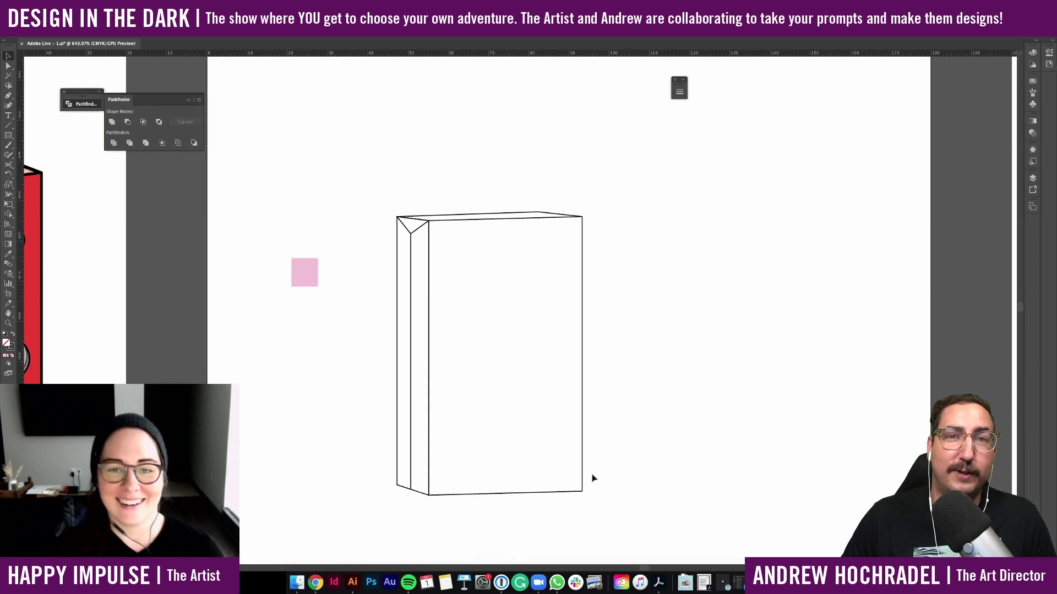
{"action": "scroll", "coordinate": [530, 181], "scroll_direction": "up", "scroll_amount": 3}
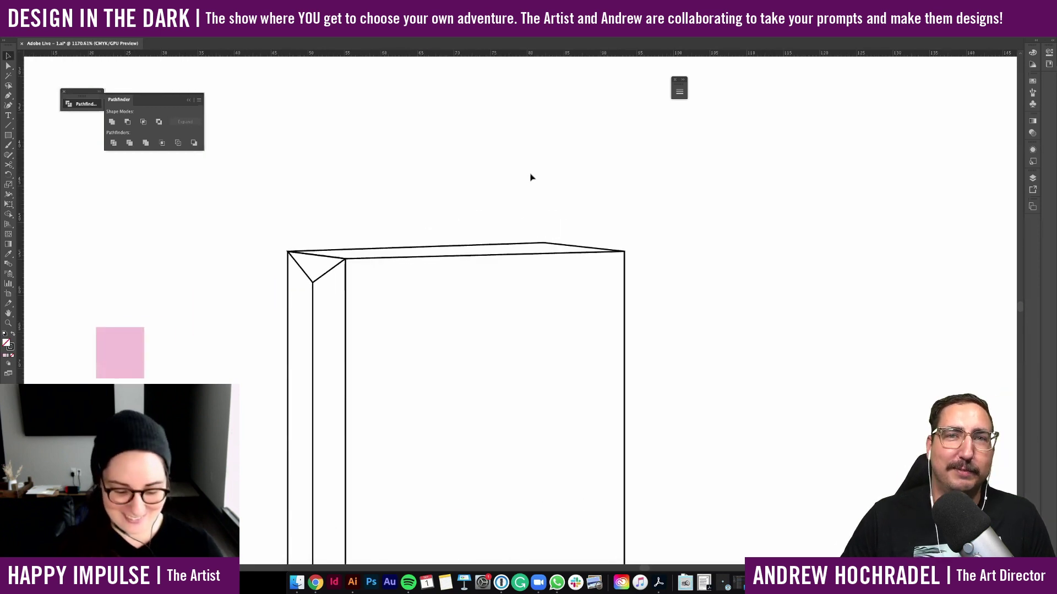
{"action": "key", "text": "a"}
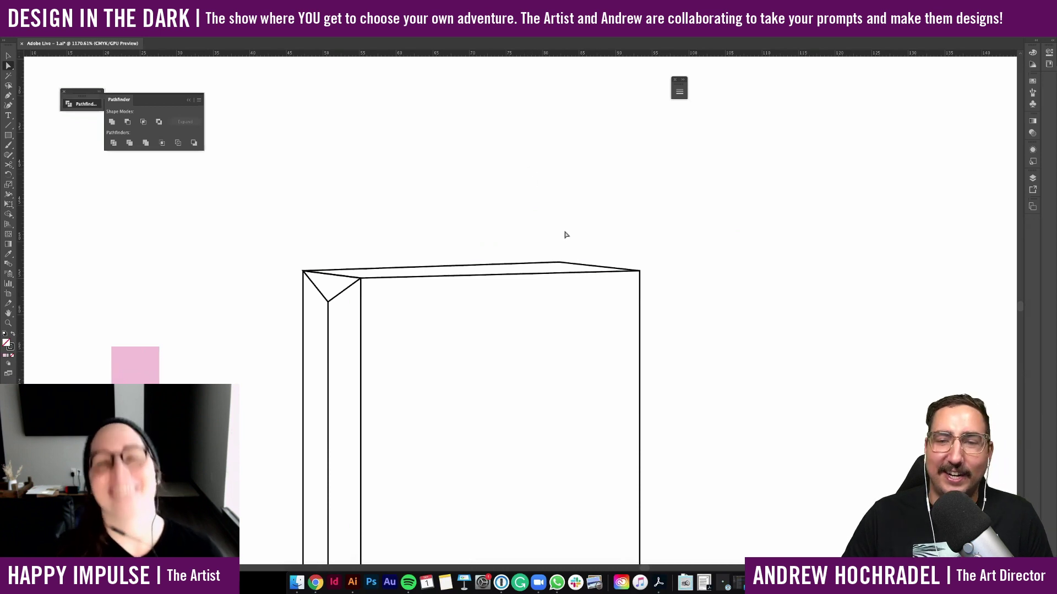
{"action": "left_click_drag", "start_coordinate": [558, 263], "coordinate": [568, 267]}
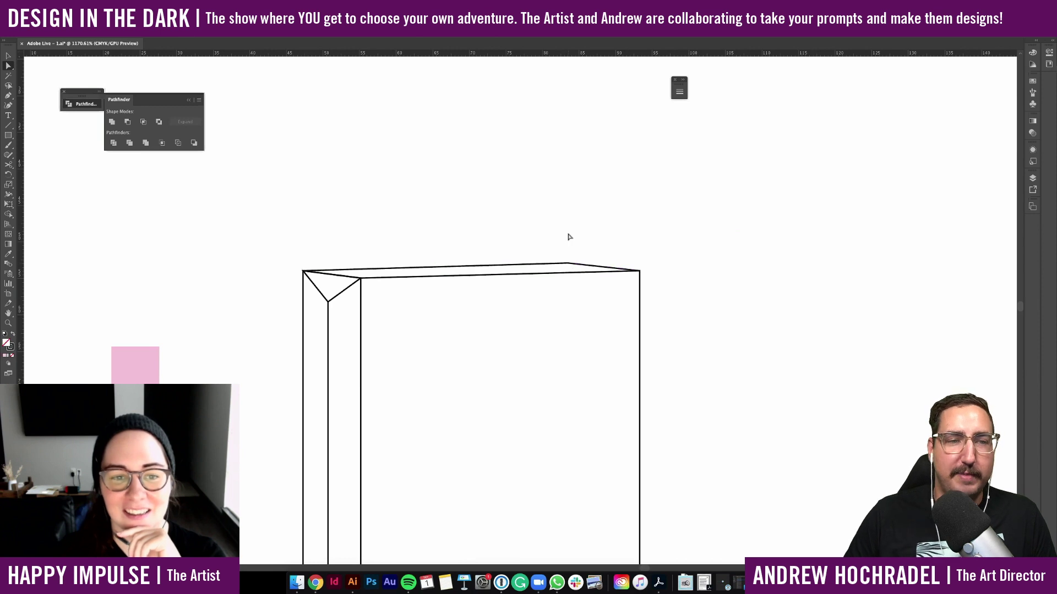
{"action": "scroll", "coordinate": [566, 236], "scroll_direction": "down", "scroll_amount": 3}
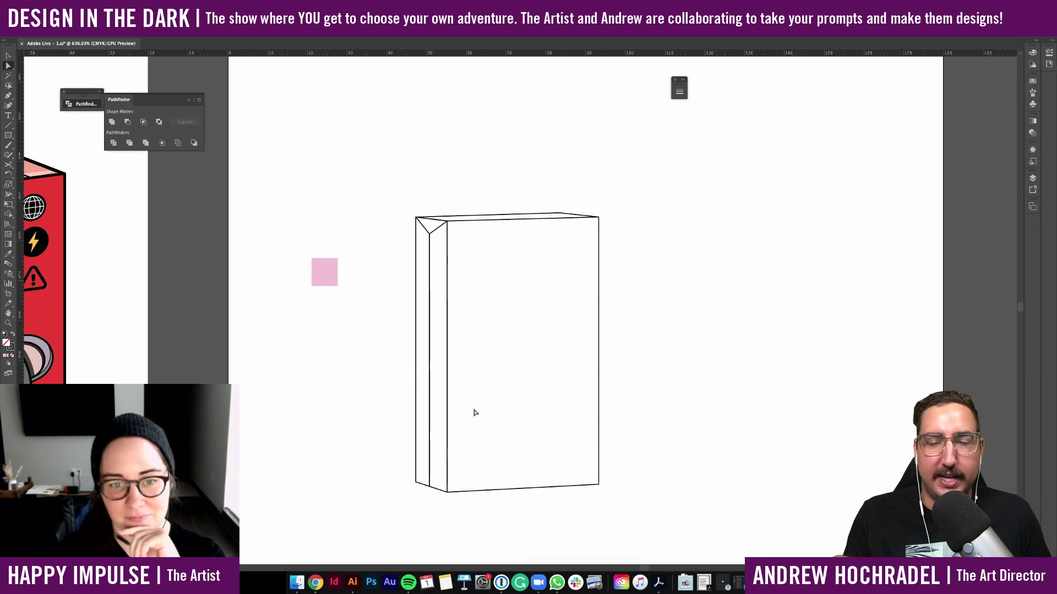
Select all the box shapes and set their stroke weight to 0.75 pt
{"action": "key", "text": "v"}
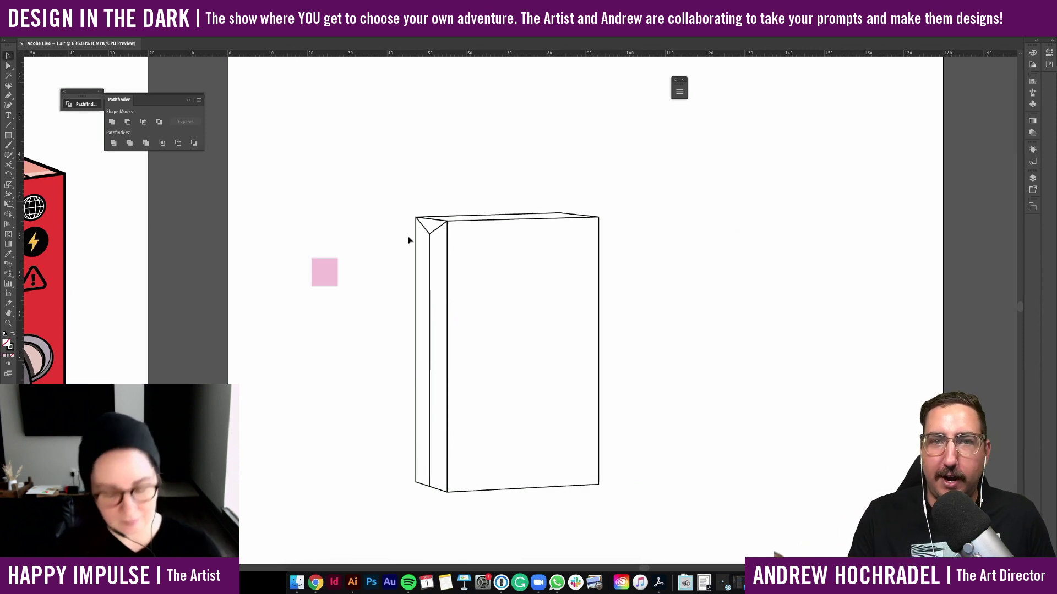
{"action": "left_click_drag", "start_coordinate": [391, 191], "coordinate": [478, 284]}
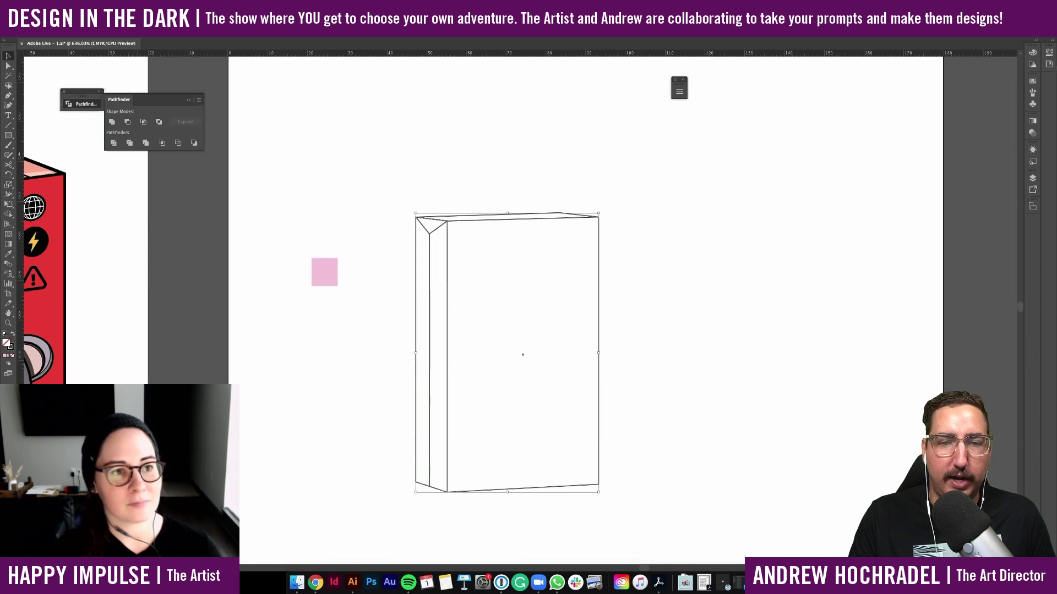
{"action": "left_click", "coordinate": [104, 30]}
{"action": "left_click", "coordinate": [133, 32]}
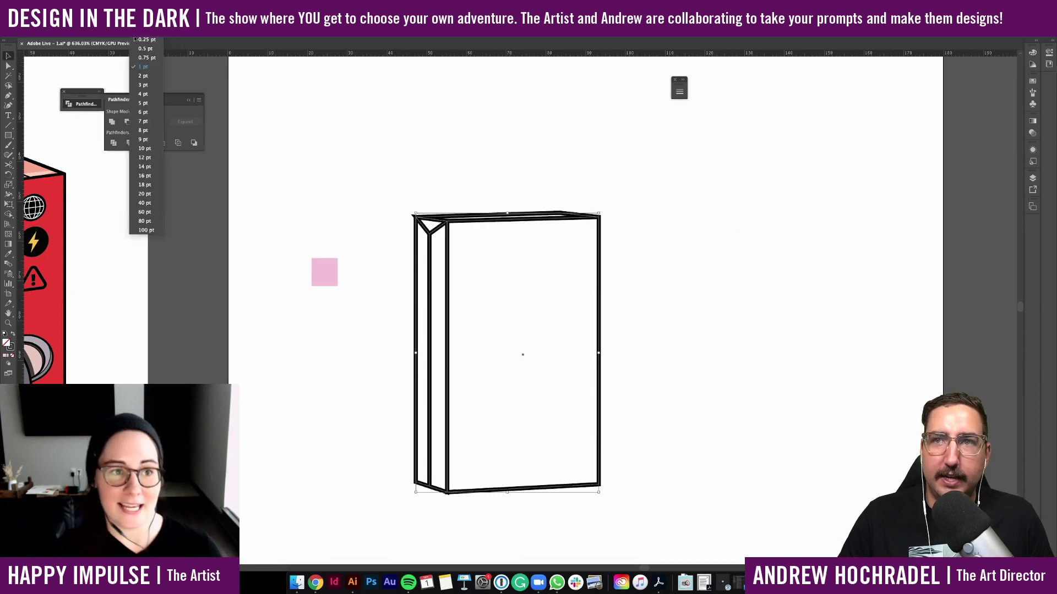
{"action": "left_click", "coordinate": [144, 57]}
{"action": "left_click", "coordinate": [433, 123]}
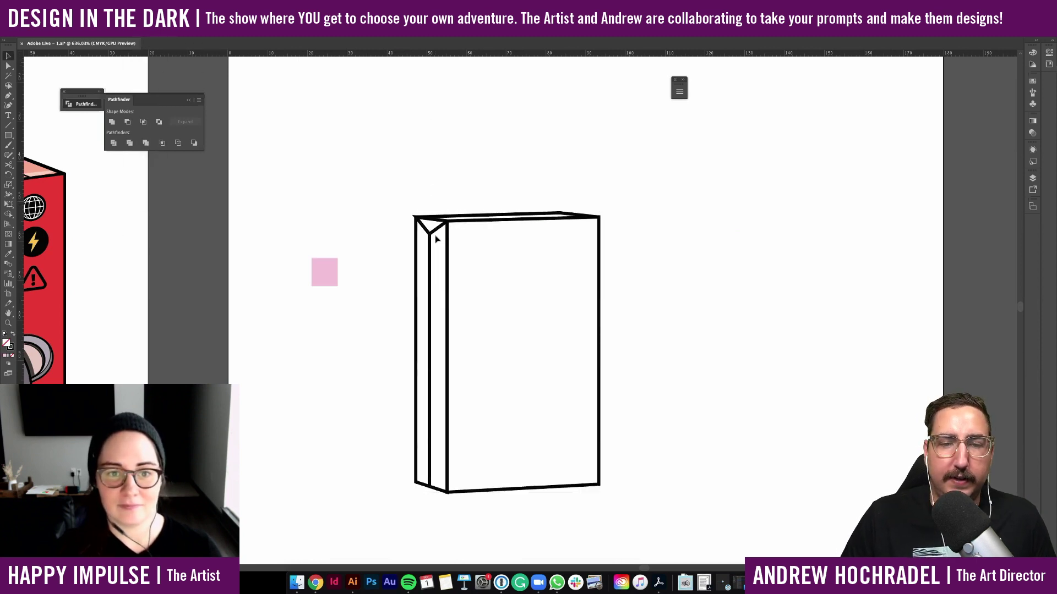
Open a new Chrome window, move it off most of the artwork, and start a web search for juice
{"action": "right_click", "coordinate": [315, 580]}
{"action": "left_click", "coordinate": [330, 508]}
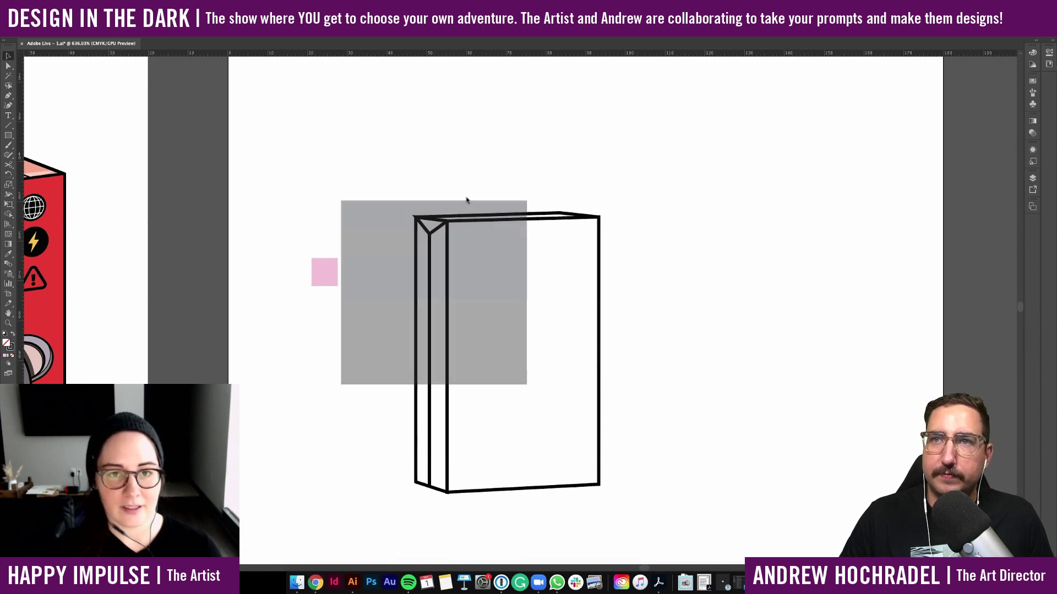
{"action": "left_click_drag", "start_coordinate": [345, 21], "coordinate": [541, 488]}
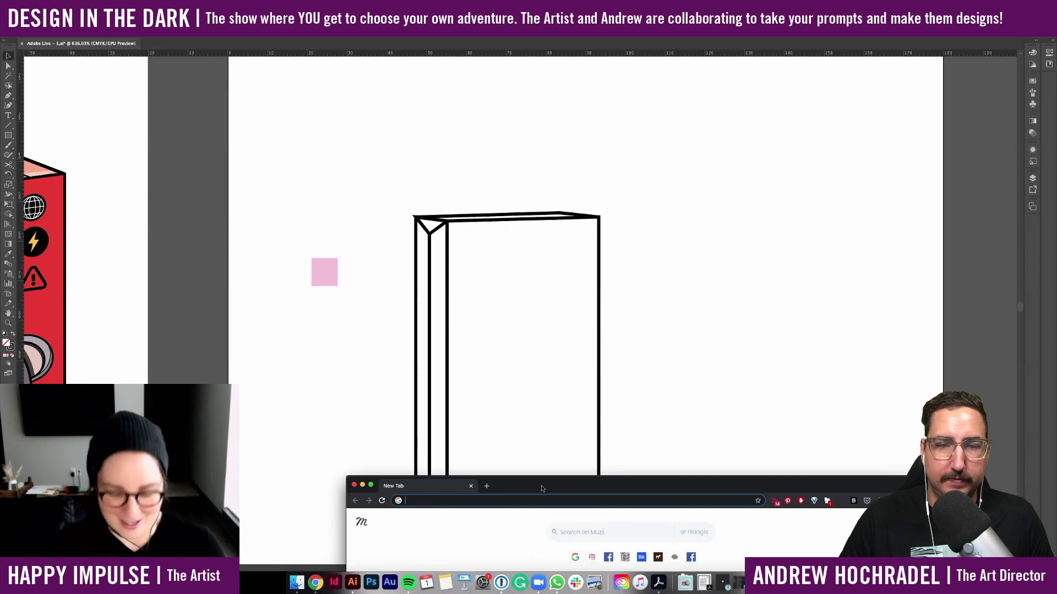
{"action": "type", "text": "juce"}
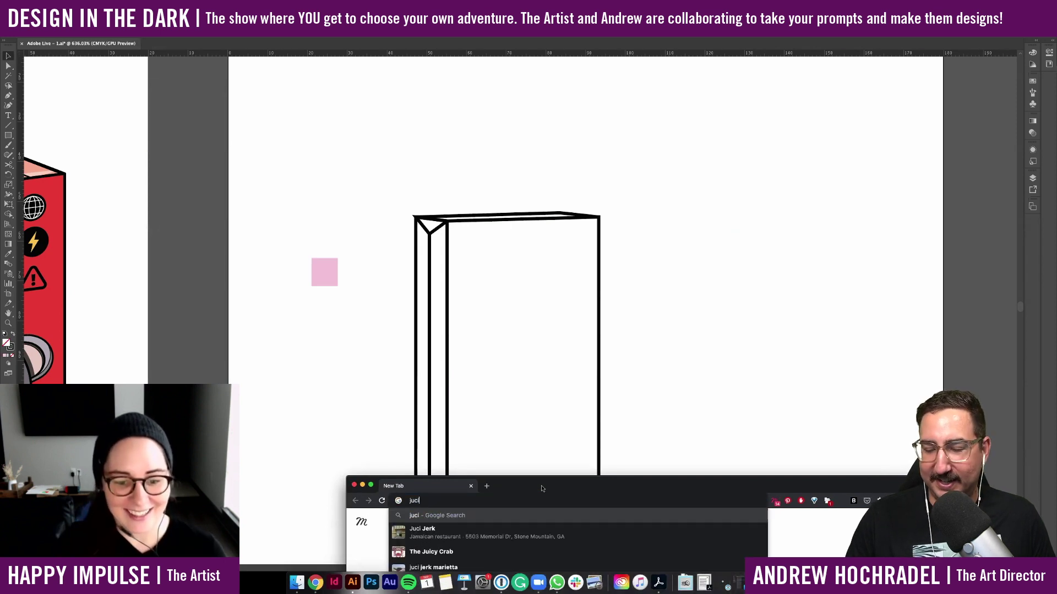
{"action": "key", "text": "BackSpace"}
{"action": "type", "text": "ice"}
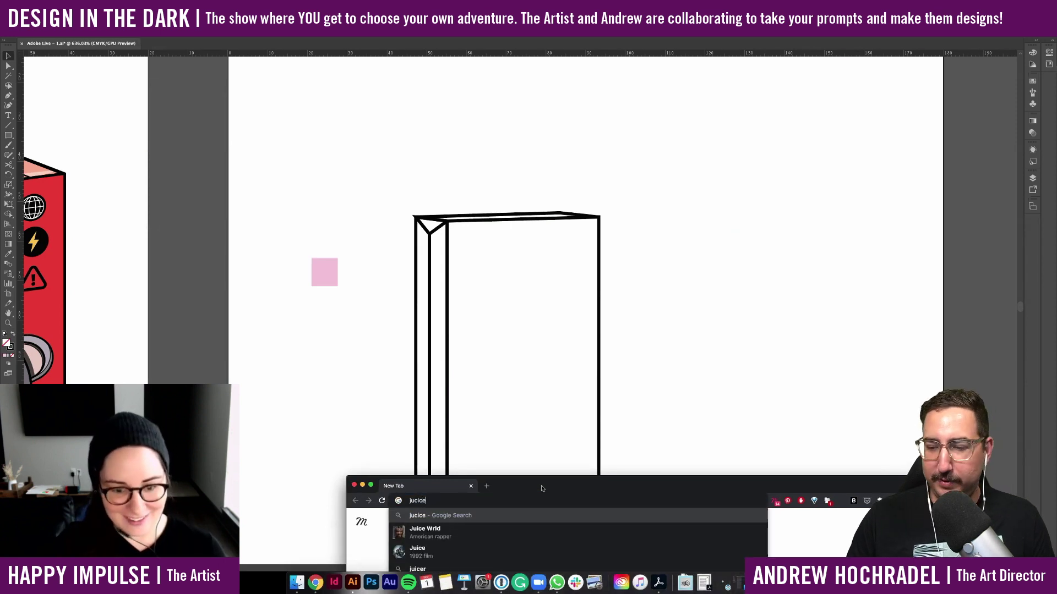
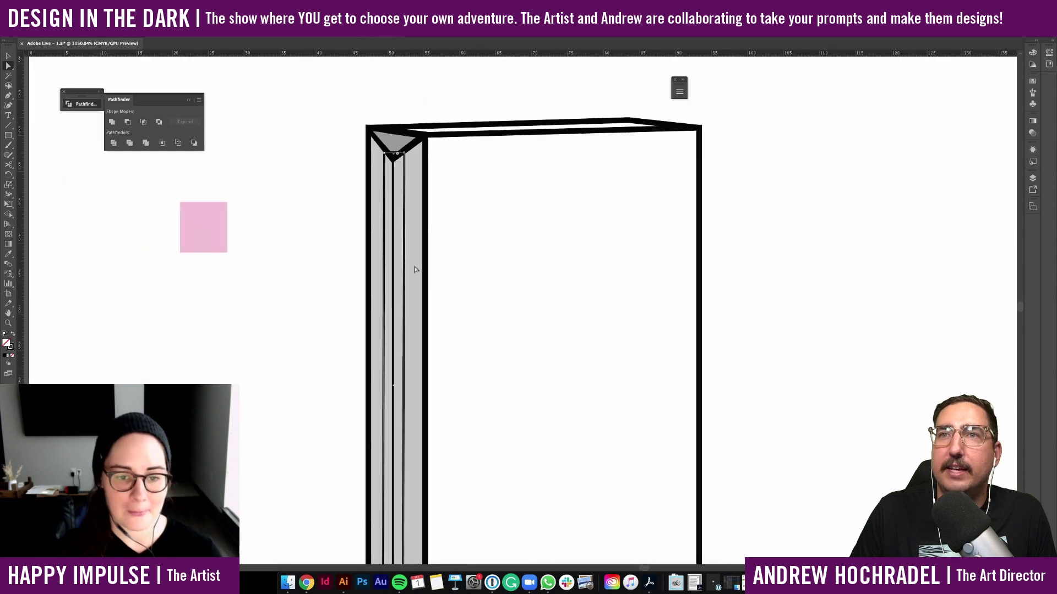
Adjust the inner fold strip's bottom corner on the side face and apply the triangular flap's grey shading to the strip with the Eyedropper
{"action": "left_click_drag", "start_coordinate": [416, 523], "coordinate": [413, 521]}
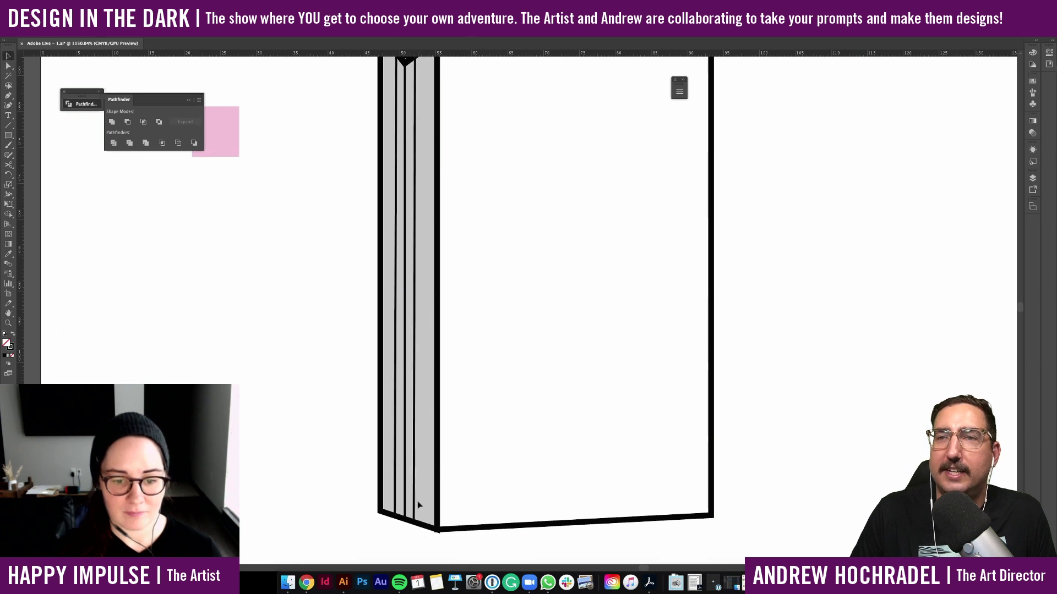
{"action": "scroll", "coordinate": [435, 254], "scroll_direction": "up", "scroll_amount": 5}
{"action": "key", "text": "i"}
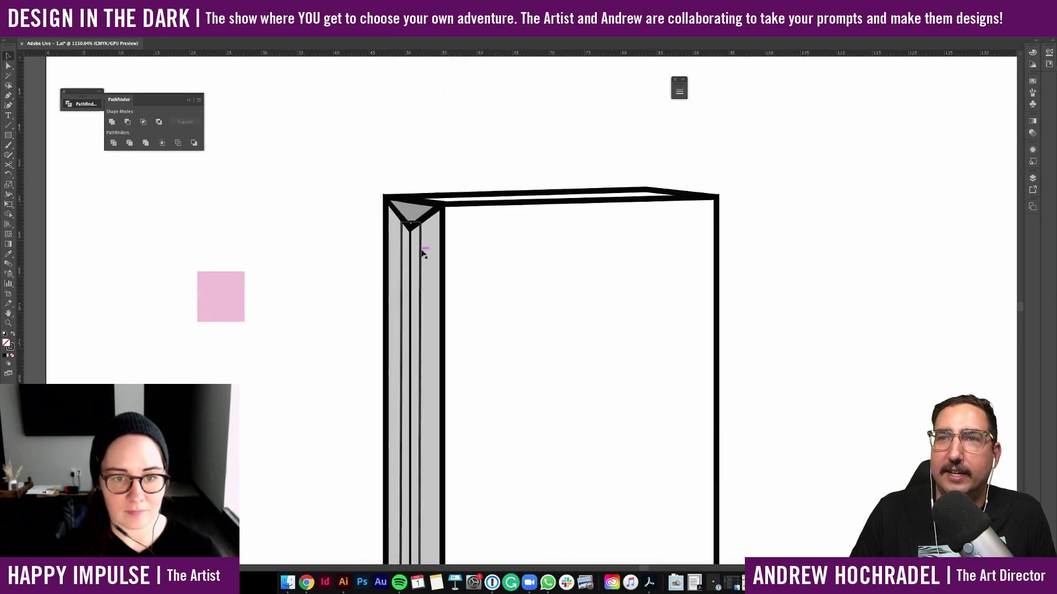
{"action": "left_click", "coordinate": [414, 211]}
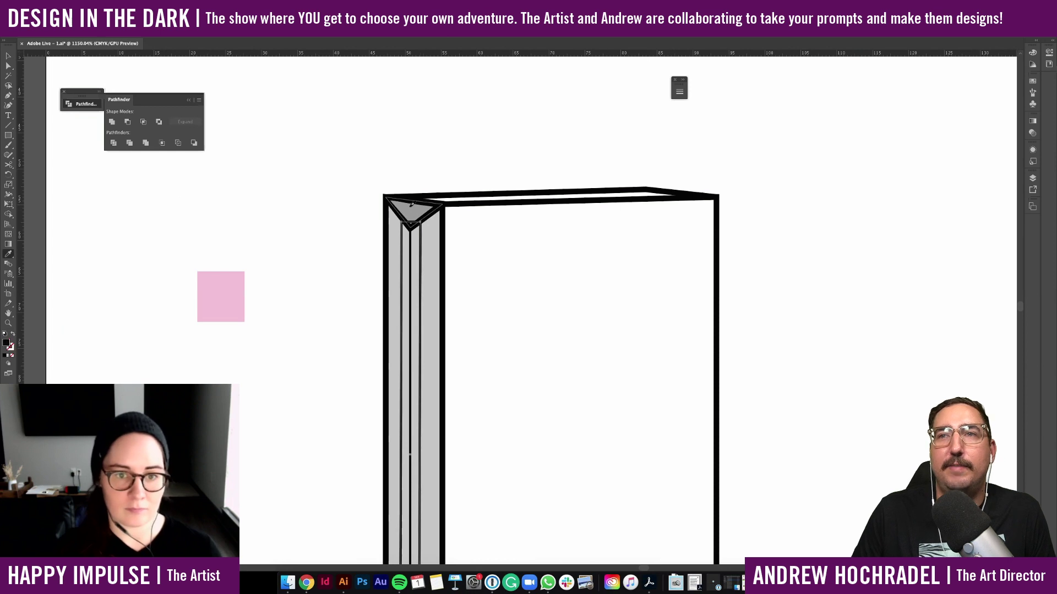
{"action": "key", "text": "v"}
{"action": "left_click", "coordinate": [350, 246]}
{"action": "left_click", "coordinate": [413, 210]}
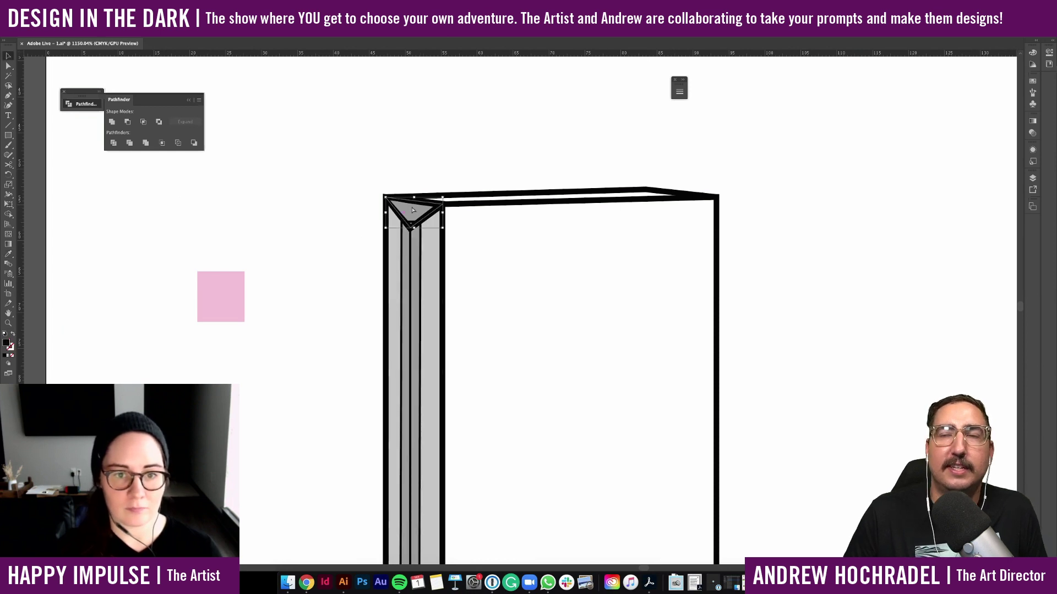
{"action": "double_click", "coordinate": [420, 241]}
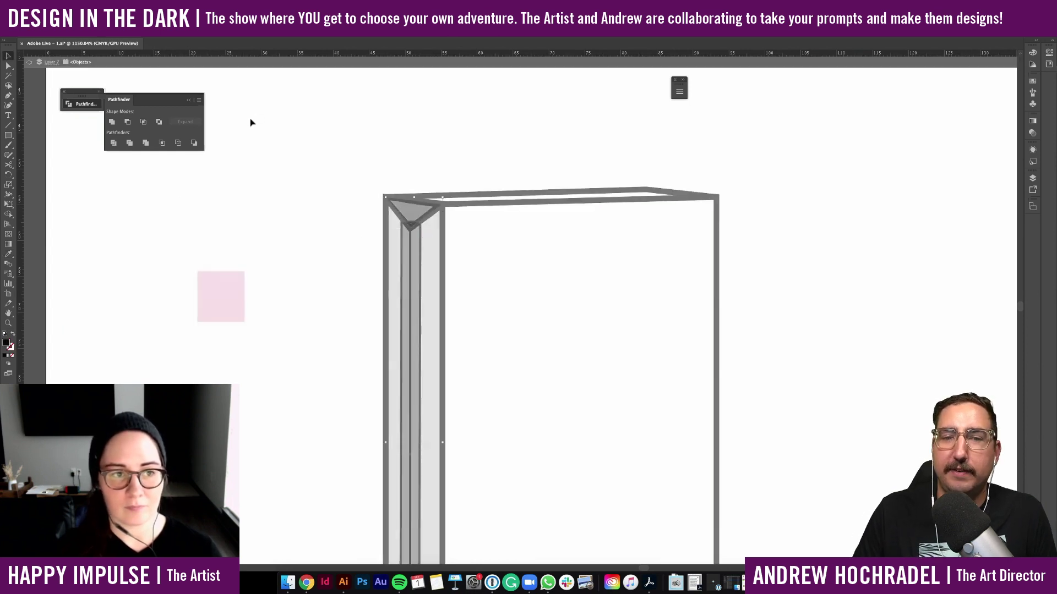
{"action": "double_click", "coordinate": [298, 227]}
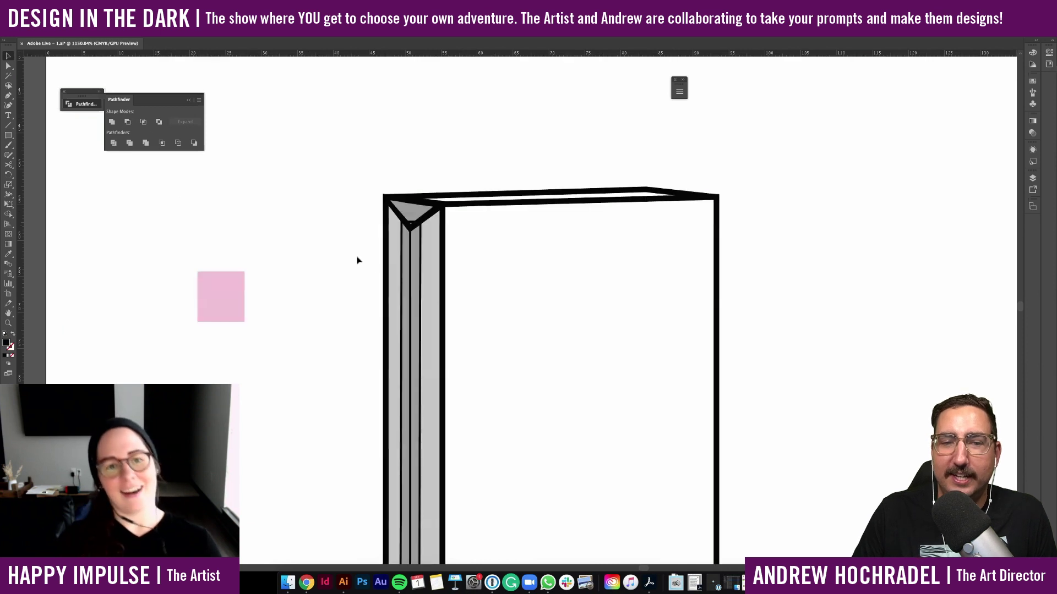
Add an anchor point in the top edge of the side face's inner shading strip, at the centre fold line
{"action": "left_click", "coordinate": [413, 226]}
{"action": "key", "text": "a"}
{"action": "key", "text": "plus"}
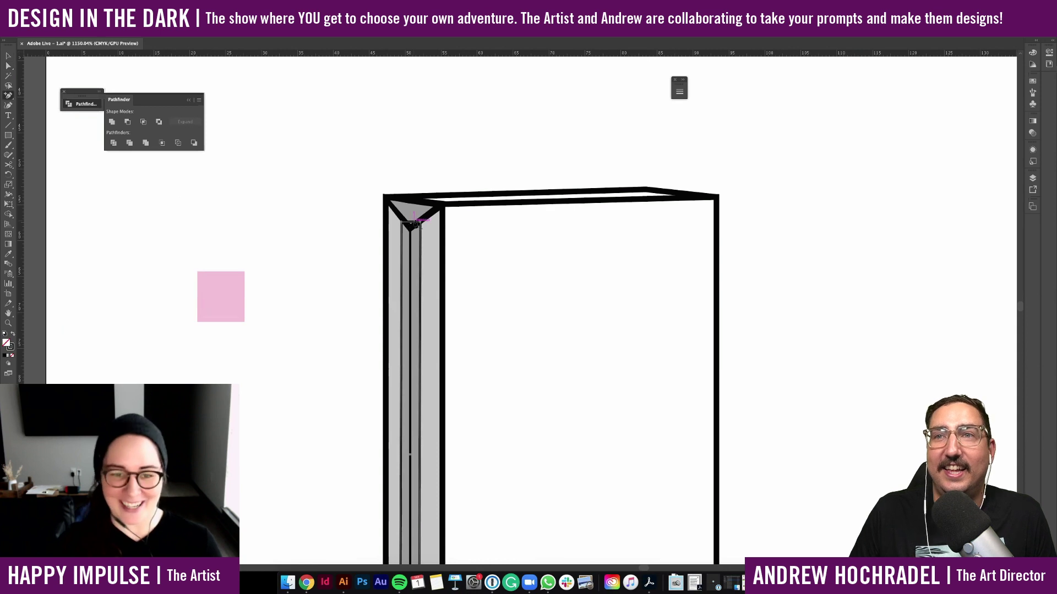
{"action": "left_click", "coordinate": [411, 223]}
{"action": "key", "text": "Return"}
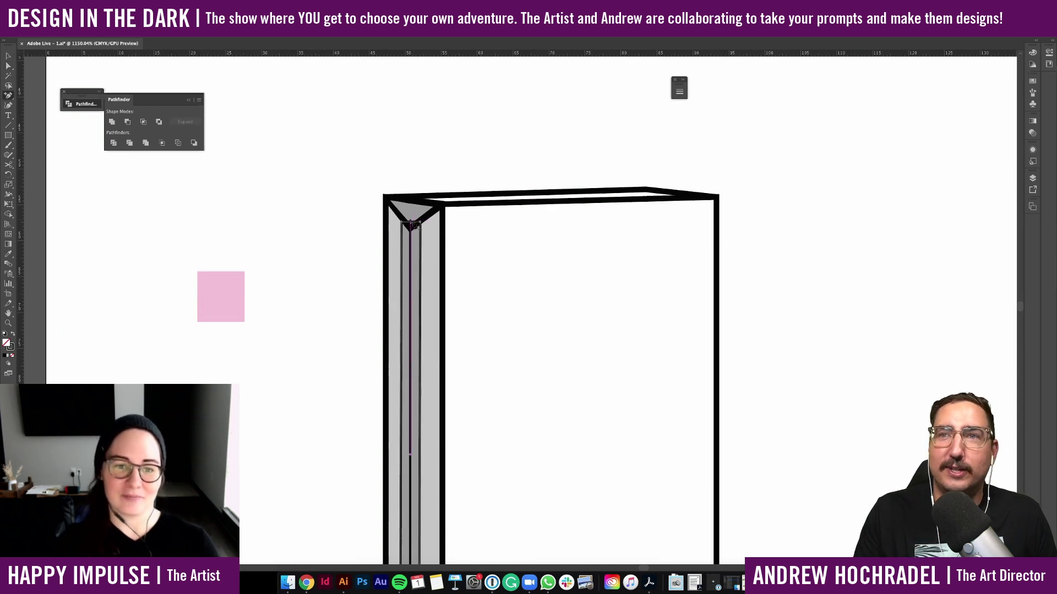
{"action": "key", "text": "a"}
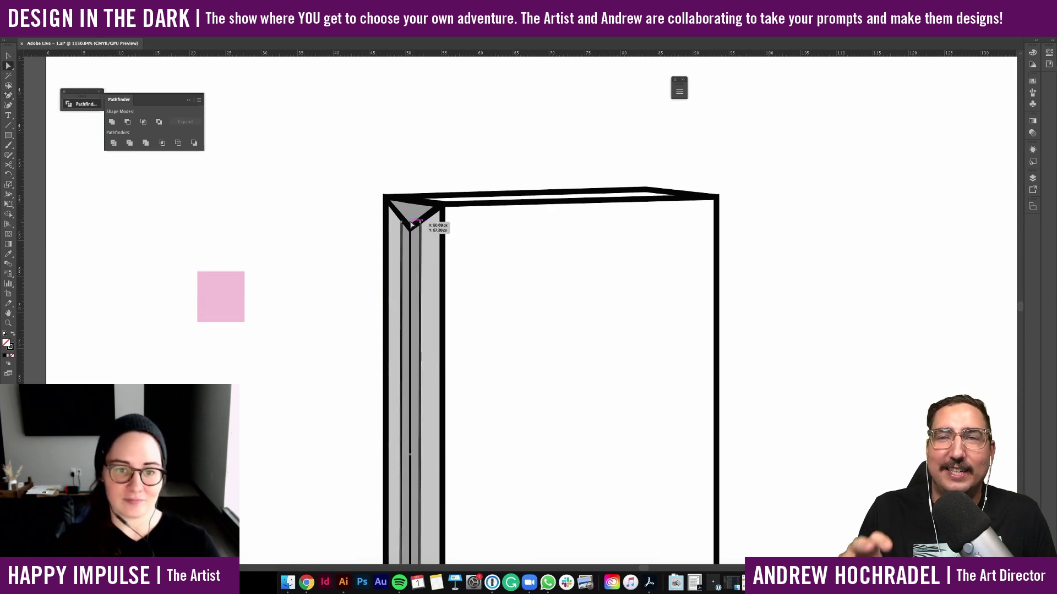
{"action": "scroll", "coordinate": [321, 285], "scroll_direction": "down", "scroll_amount": 3}
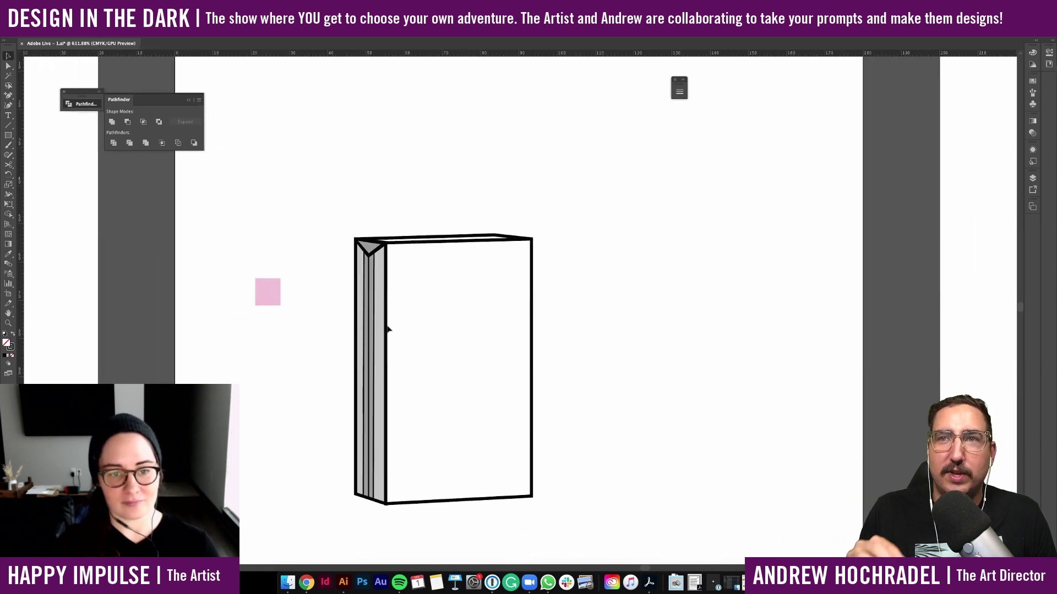
Unlock all objects and fill the box's side face with the pink swatch's colour using the Eyedropper
{"action": "left_click", "coordinate": [388, 327]}
{"action": "left_click", "coordinate": [97, 5]}
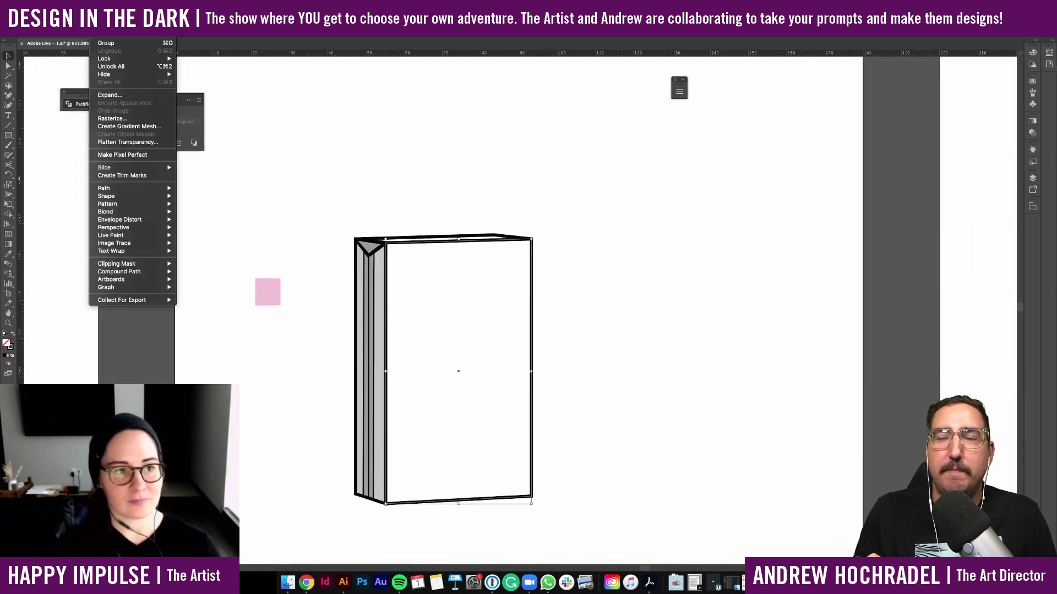
{"action": "left_click", "coordinate": [128, 67]}
{"action": "left_click", "coordinate": [400, 208]}
{"action": "left_click", "coordinate": [358, 270]}
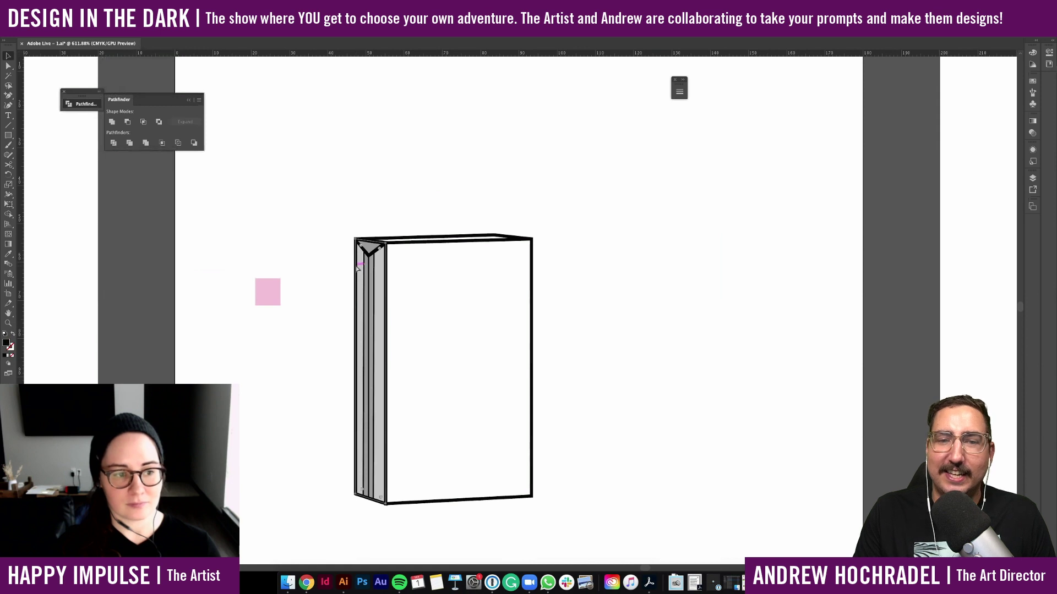
{"action": "key", "text": "i"}
{"action": "left_click", "coordinate": [279, 285]}
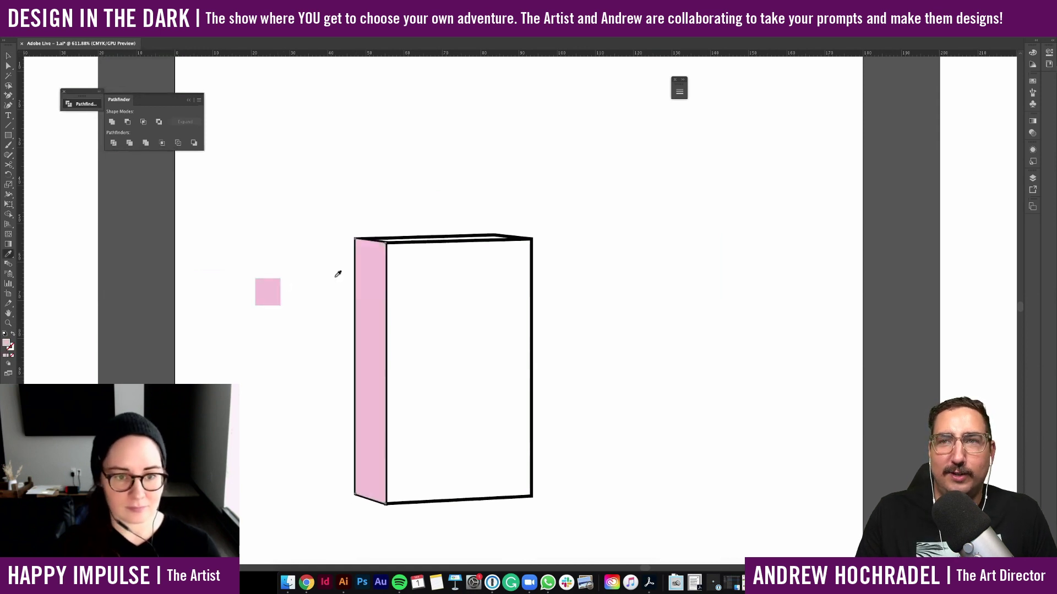
{"action": "key", "text": "v"}
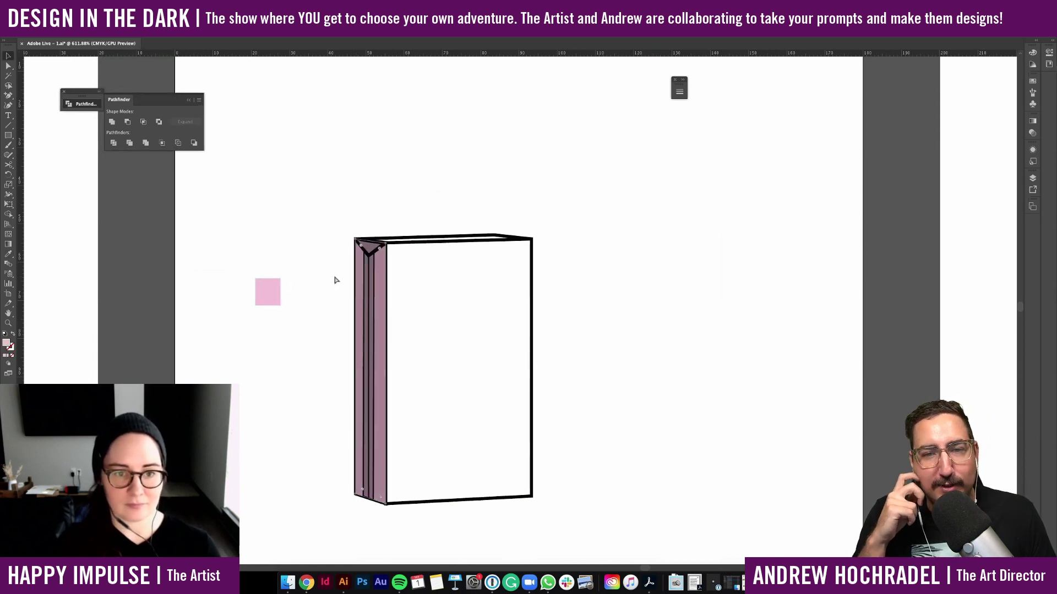
{"action": "left_click", "coordinate": [335, 280]}
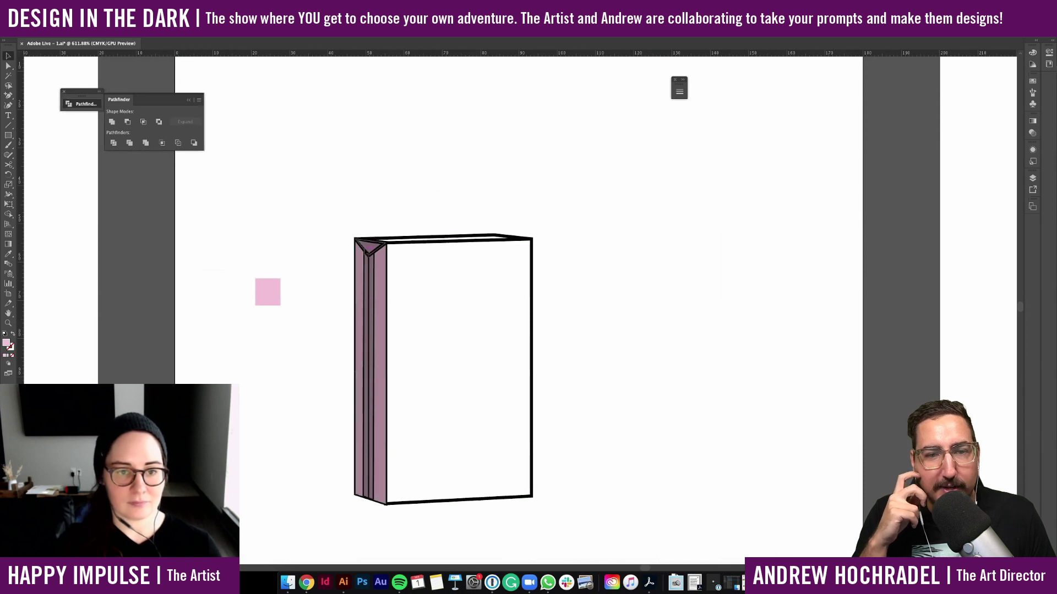
Lock the side face's shading shape and send the pink side face two levels backward behind the fold lines
{"action": "left_click", "coordinate": [380, 282]}
{"action": "key", "text": "super+2"}
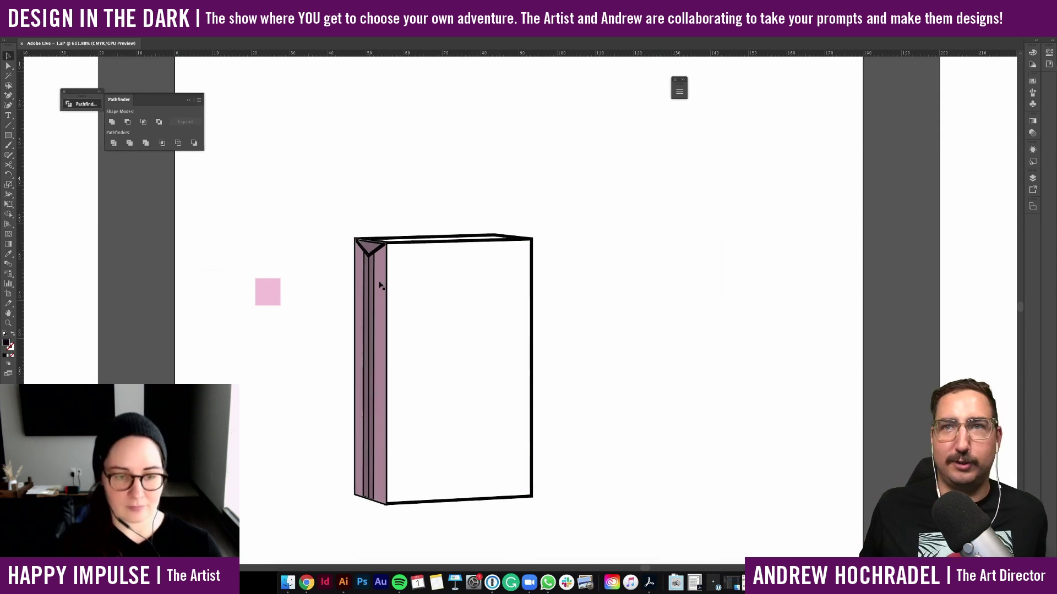
{"action": "left_click", "coordinate": [379, 284]}
{"action": "key", "text": "super+["}
{"action": "key", "text": "super+["}
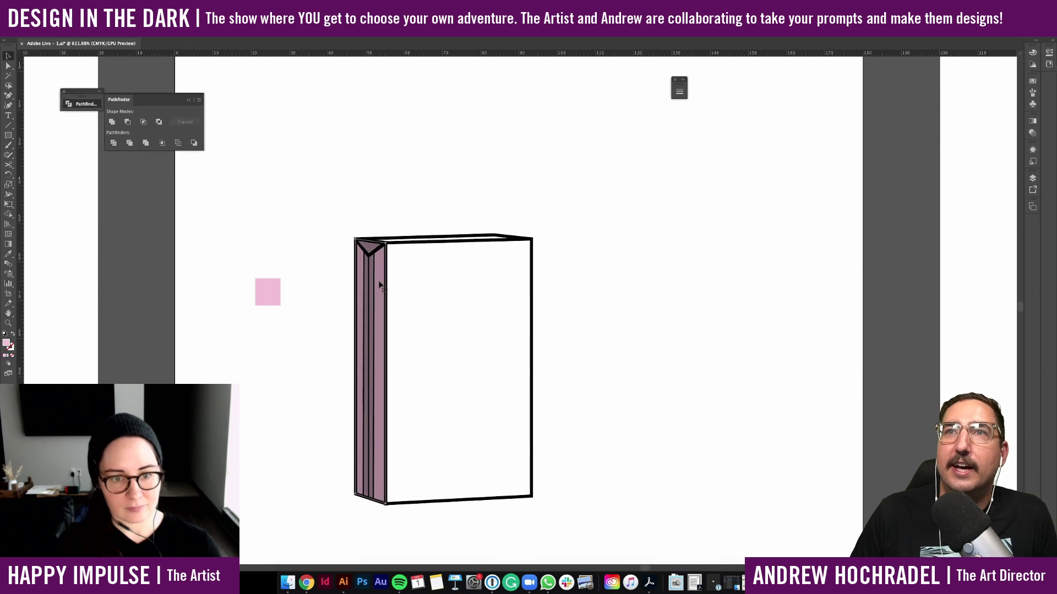
Fill the box's front face with the pink swatch's colour using the Eyedropper
{"action": "left_click", "coordinate": [533, 302]}
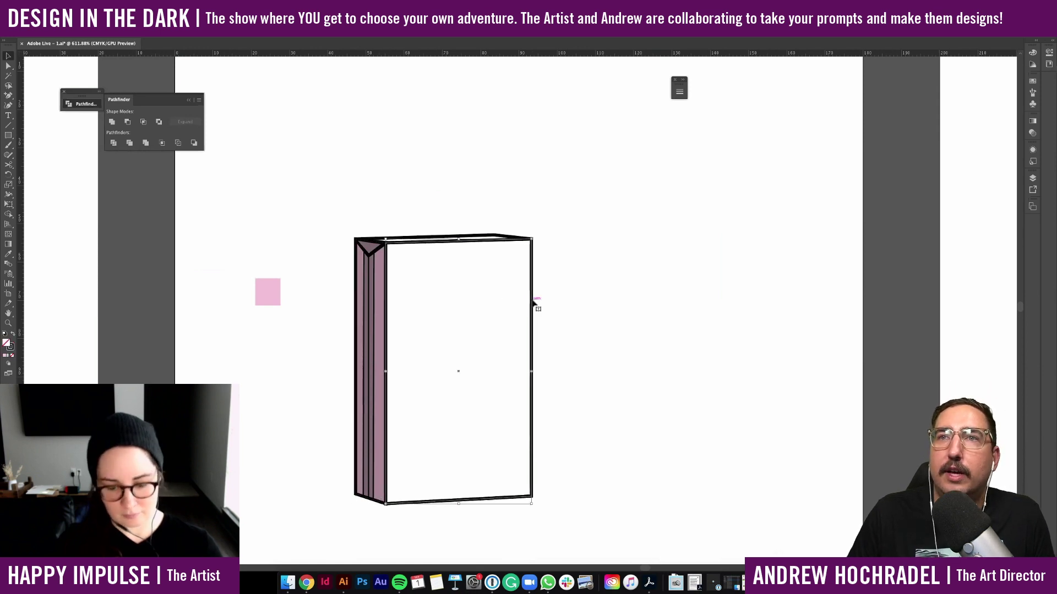
{"action": "key", "text": "i"}
{"action": "left_click", "coordinate": [256, 298]}
{"action": "key", "text": "v"}
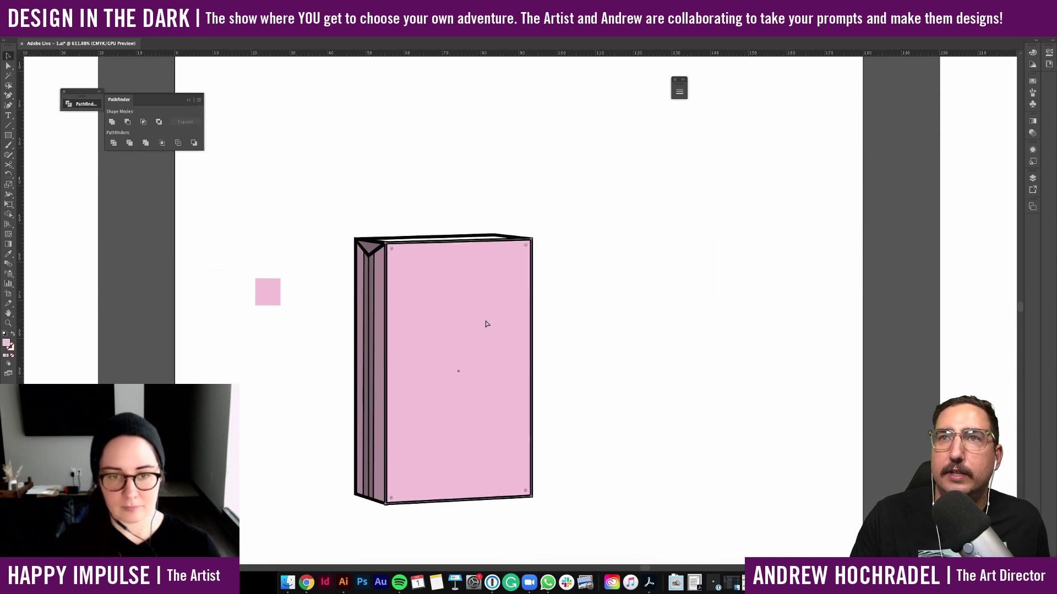
{"action": "left_click", "coordinate": [572, 302]}
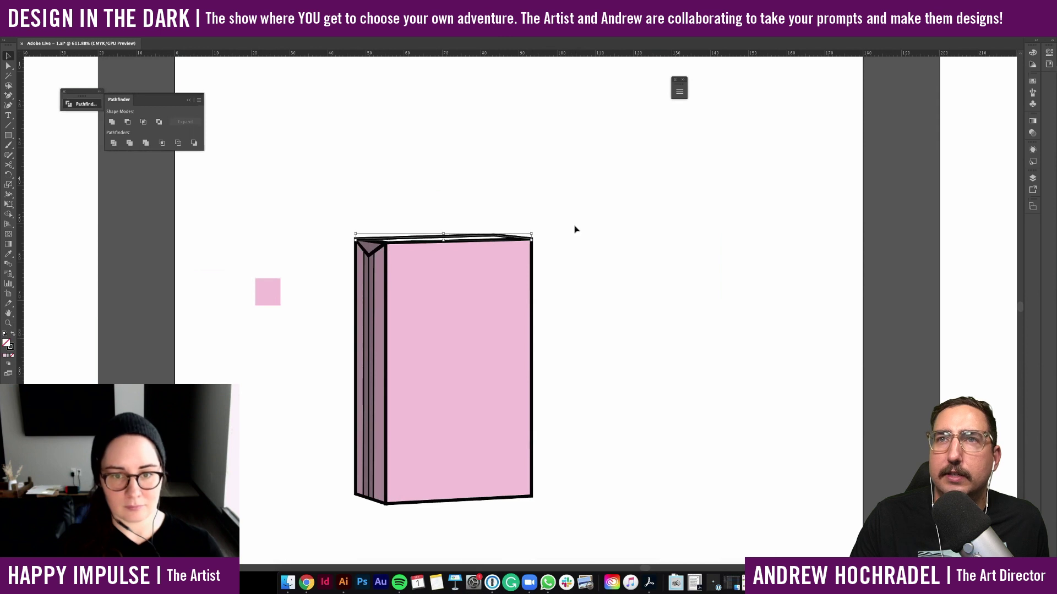
Try to fill the top face's outline with the pink swatch's colour using the Eyedropper
{"action": "key", "text": "i"}
{"action": "left_click", "coordinate": [264, 293]}
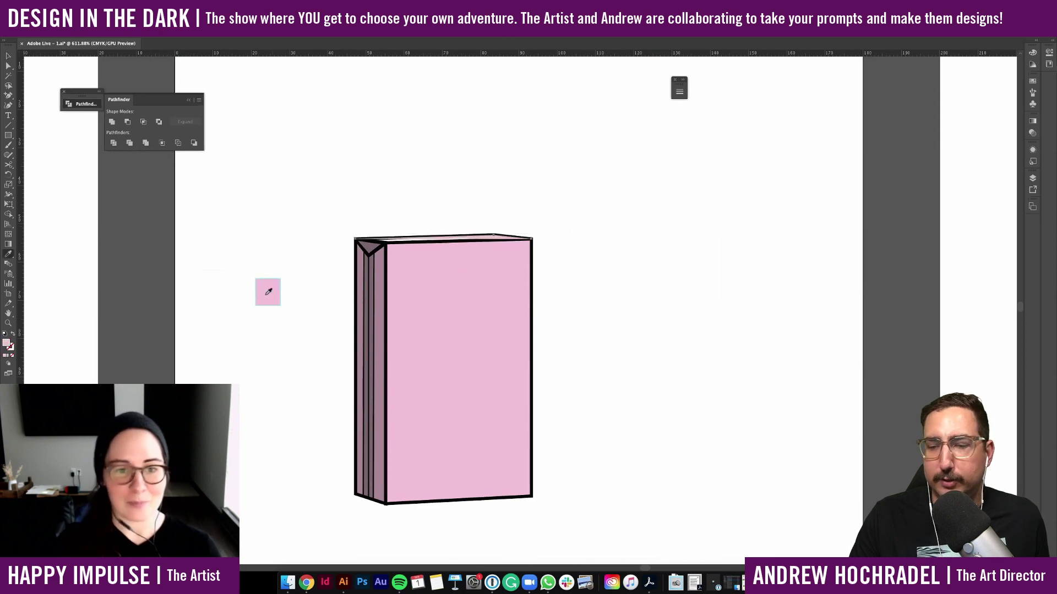
{"action": "key", "text": "v"}
{"action": "key", "text": "super+z"}
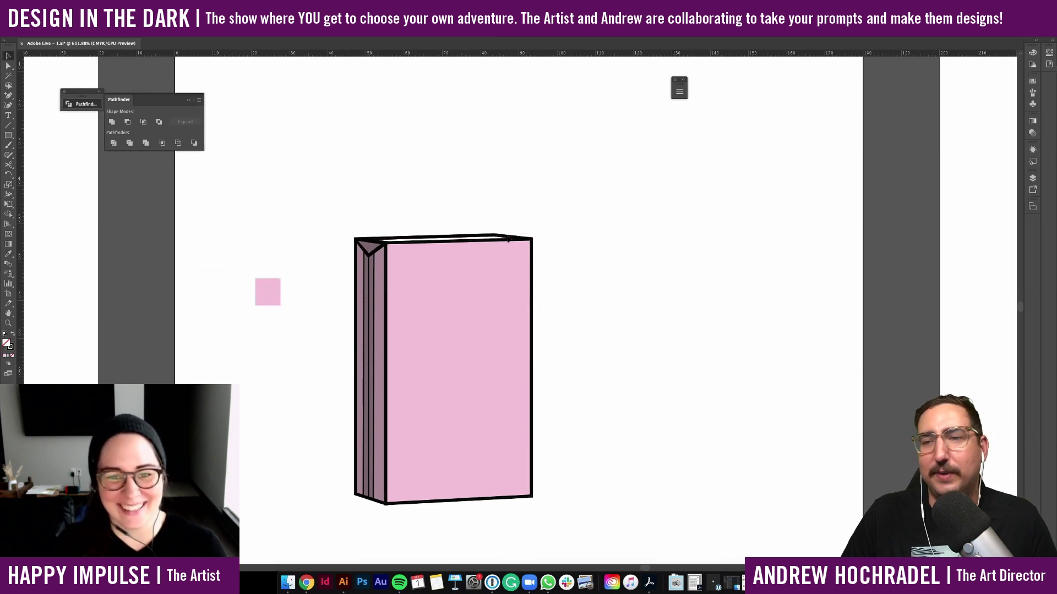
Copy the box's top outline and front face and paste the copies in the blank area beside the box
{"action": "left_click", "coordinate": [481, 255]}
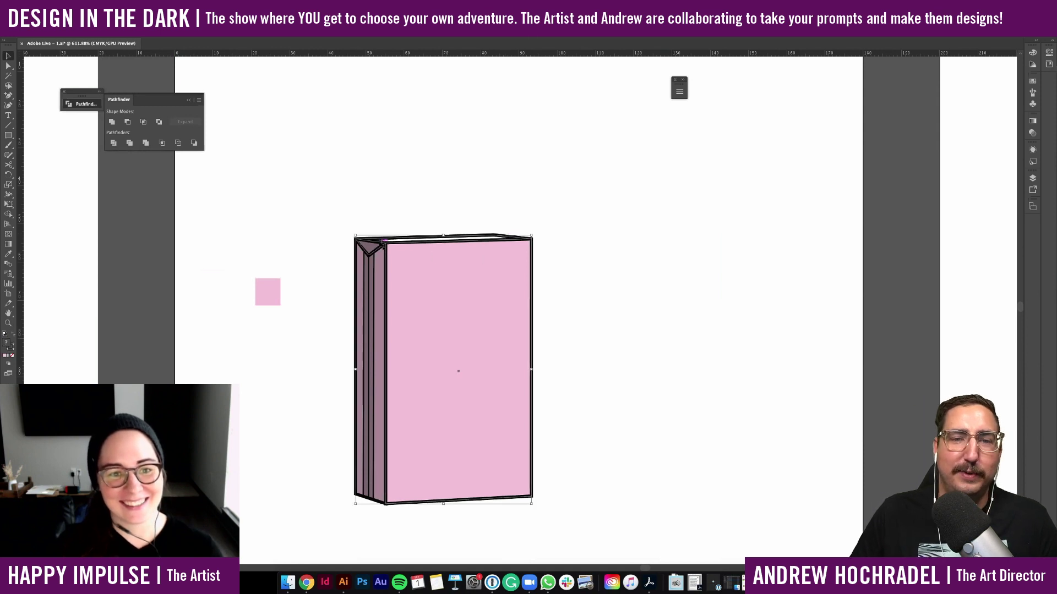
{"action": "key", "text": "super+c"}
{"action": "scroll", "coordinate": [670, 205], "scroll_direction": "right", "scroll_amount": 5}
{"action": "key", "text": "super+v"}
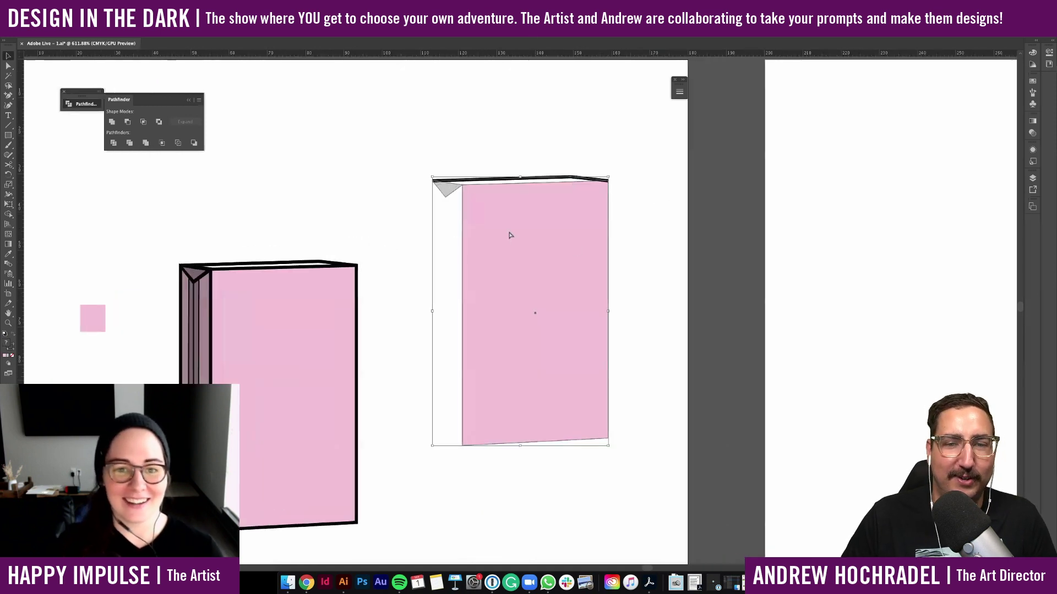
Delete the pasted flap triangle and the front face's other edges, keeping only its top edge and the top outline
{"action": "key", "text": "a"}
{"action": "left_click", "coordinate": [442, 233]}
{"action": "left_click", "coordinate": [446, 197]}
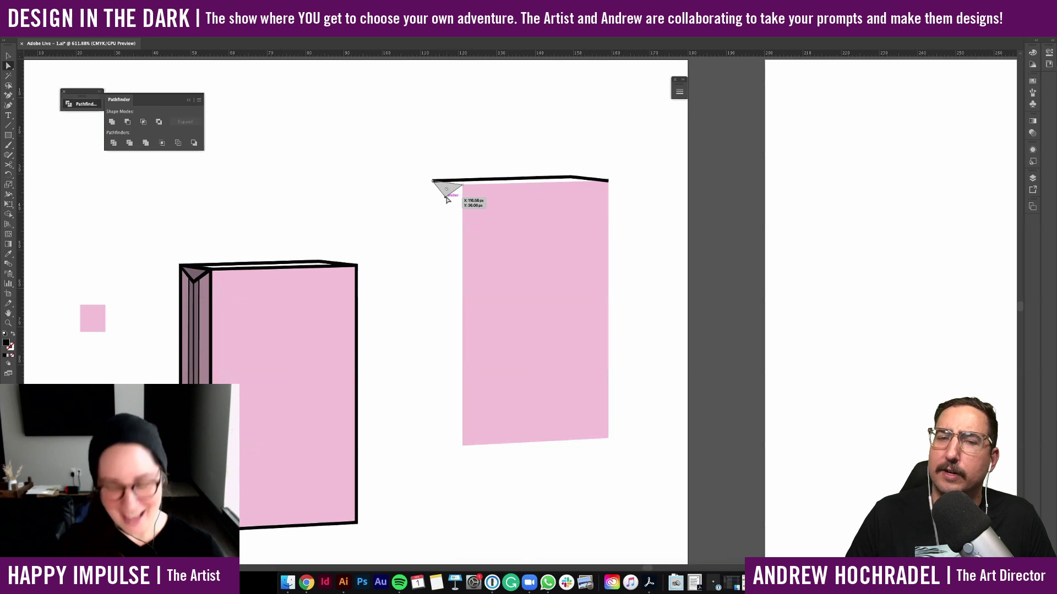
{"action": "key", "text": "Delete"}
{"action": "left_click", "coordinate": [498, 352]}
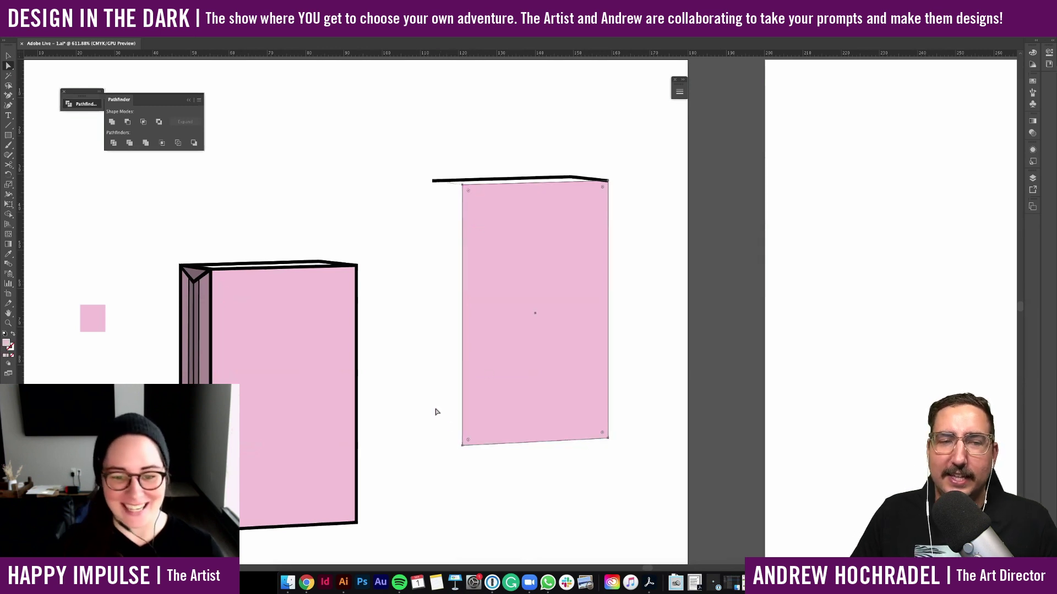
{"action": "key", "text": "Delete"}
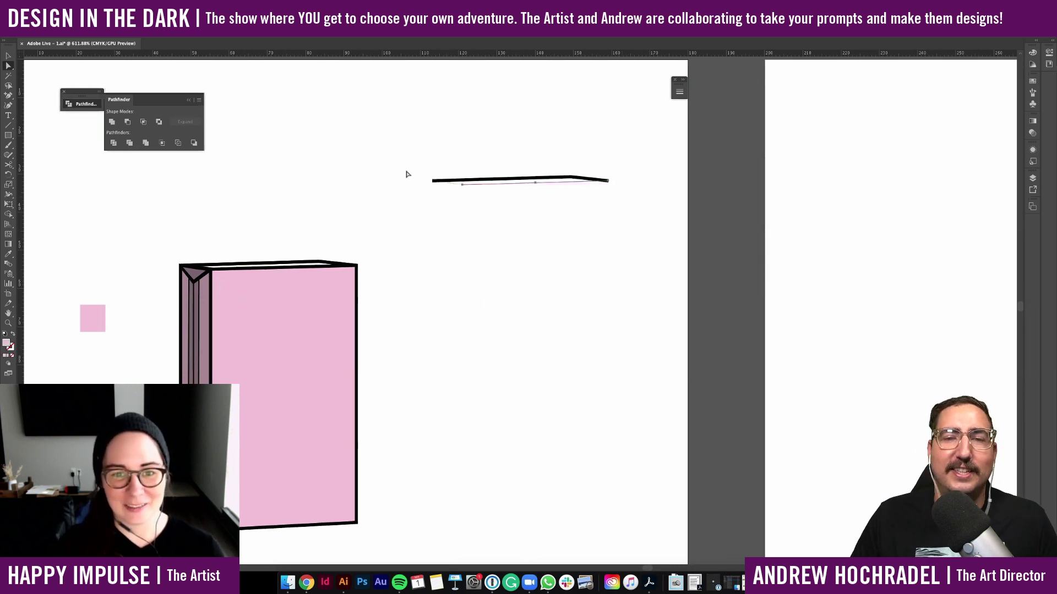
Join the two remaining top paths into one closed shape and fill it with the box's pink using the Eyedropper
{"action": "left_click_drag", "start_coordinate": [405, 161], "coordinate": [671, 248]}
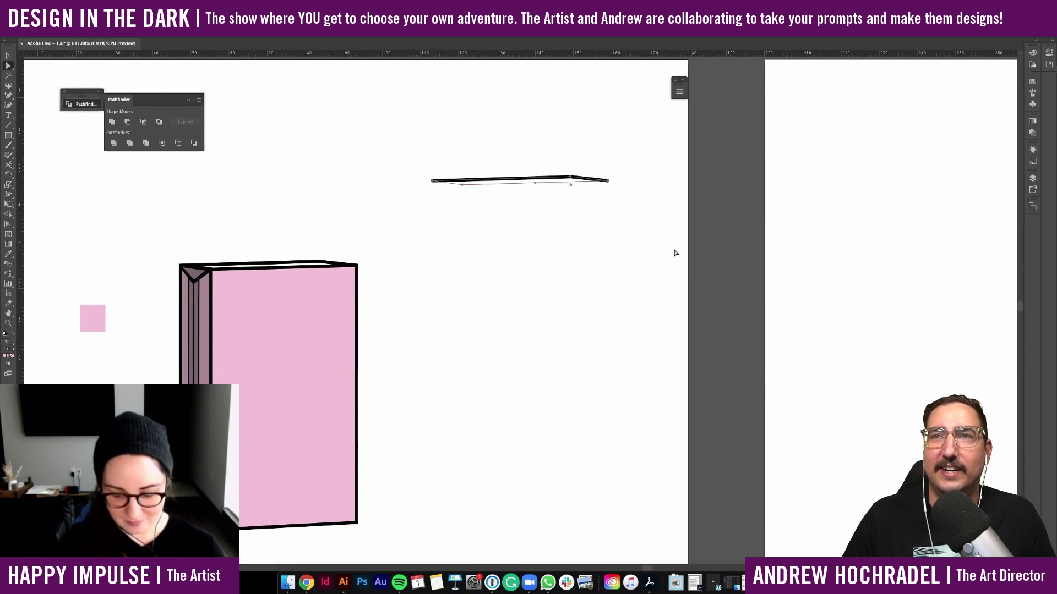
{"action": "key", "text": "super+j"}
{"action": "key", "text": "i"}
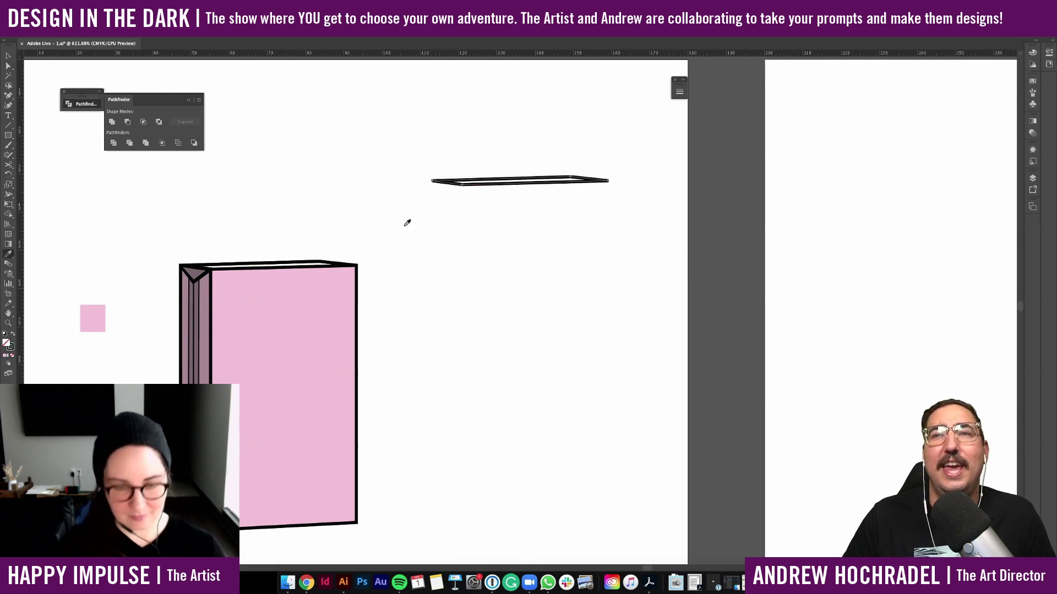
{"action": "left_click", "coordinate": [309, 318]}
Move the closed pink top shape onto the box so it covers the top face
{"action": "key", "text": "v"}
{"action": "left_click", "coordinate": [502, 271]}
{"action": "left_click_drag", "start_coordinate": [532, 173], "coordinate": [275, 267]}
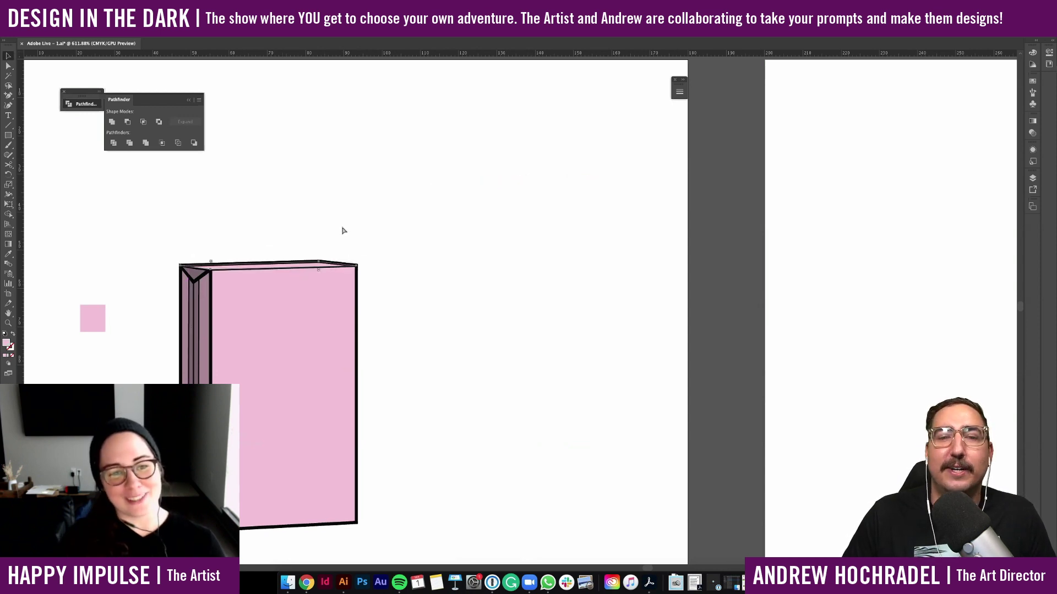
Try to raise the outer lower corner of the box's shaded side face
{"action": "scroll", "coordinate": [342, 230], "scroll_direction": "left", "scroll_amount": 4}
{"action": "scroll", "coordinate": [342, 231], "scroll_direction": "down", "scroll_amount": 1}
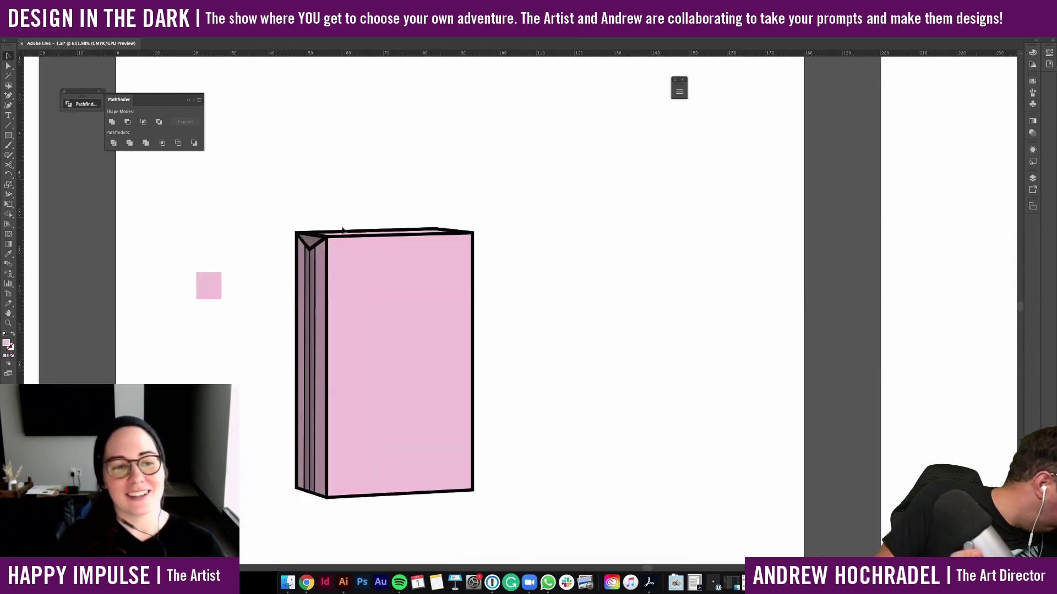
{"action": "scroll", "coordinate": [212, 221], "scroll_direction": "up", "scroll_amount": 2}
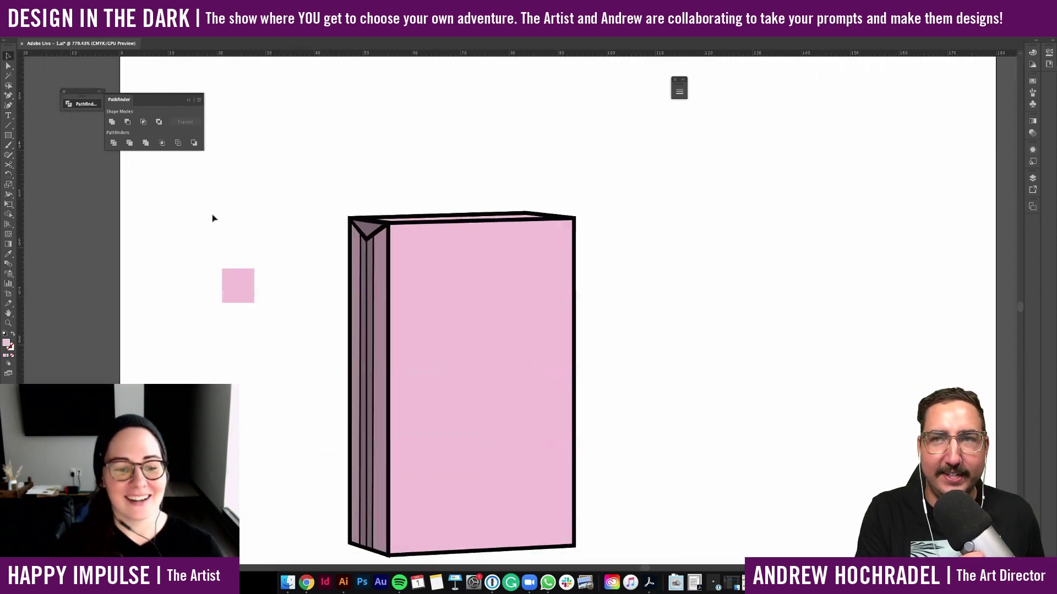
{"action": "scroll", "coordinate": [253, 330], "scroll_direction": "down", "scroll_amount": 3}
{"action": "scroll", "coordinate": [254, 330], "scroll_direction": "right", "scroll_amount": 1}
{"action": "key", "text": "a"}
{"action": "left_click_drag", "start_coordinate": [307, 438], "coordinate": [359, 468]}
{"action": "scroll", "coordinate": [358, 470], "scroll_direction": "up", "scroll_amount": 3}
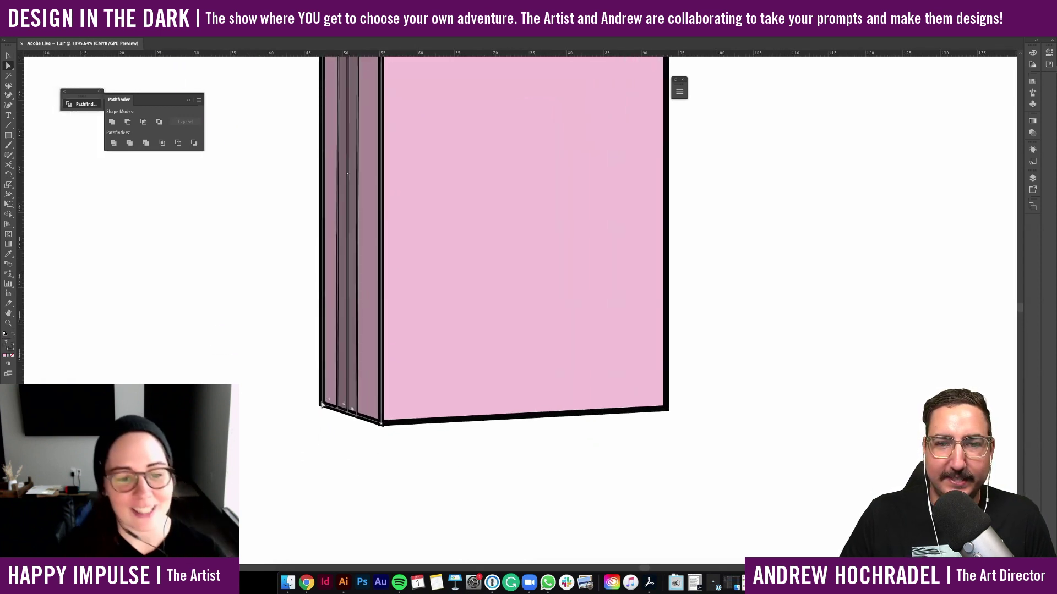
{"action": "left_click_drag", "start_coordinate": [322, 406], "coordinate": [323, 396]}
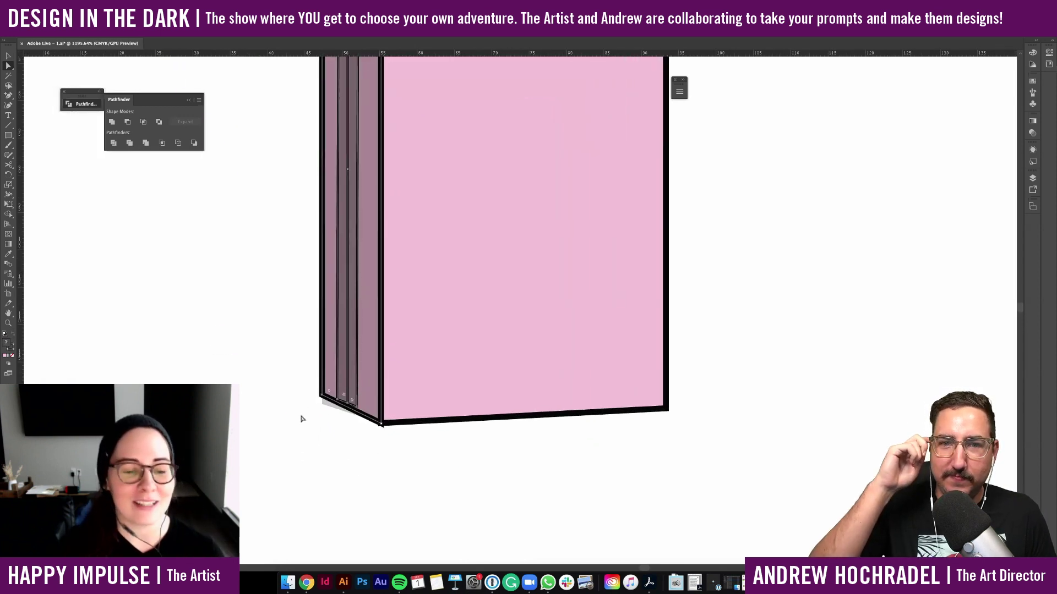
{"action": "left_click", "coordinate": [301, 418]}
{"action": "key", "text": "super+z"}
Unlock all objects and raise the side face's outer lower corner slightly to steepen its bottom edge
{"action": "left_click", "coordinate": [101, 4]}
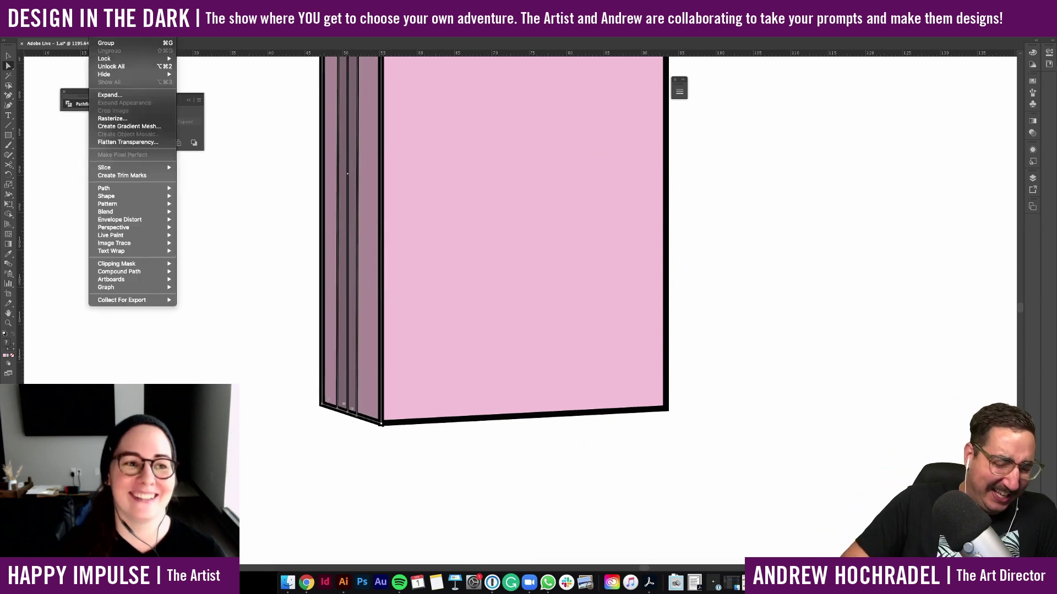
{"action": "left_click", "coordinate": [119, 66]}
{"action": "left_click", "coordinate": [254, 405]}
{"action": "left_click_drag", "start_coordinate": [366, 440], "coordinate": [364, 438]}
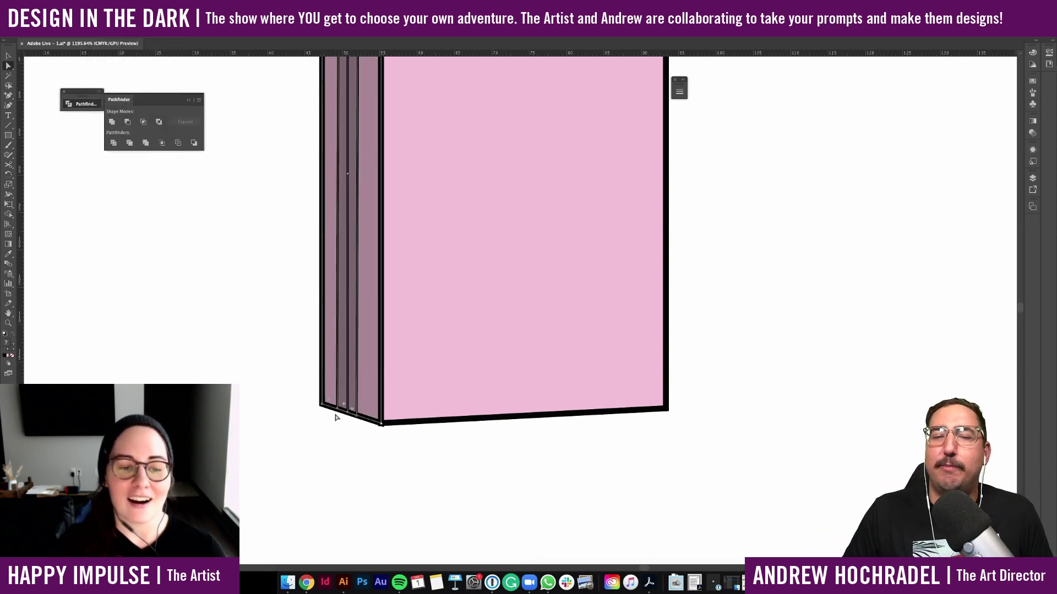
{"action": "mouse_move", "coordinate": [323, 407]}
{"action": "left_mouse_down"}
{"action": "mouse_move", "coordinate": [323, 391]}
{"action": "mouse_move", "coordinate": [322, 405]}
{"action": "left_mouse_up"}
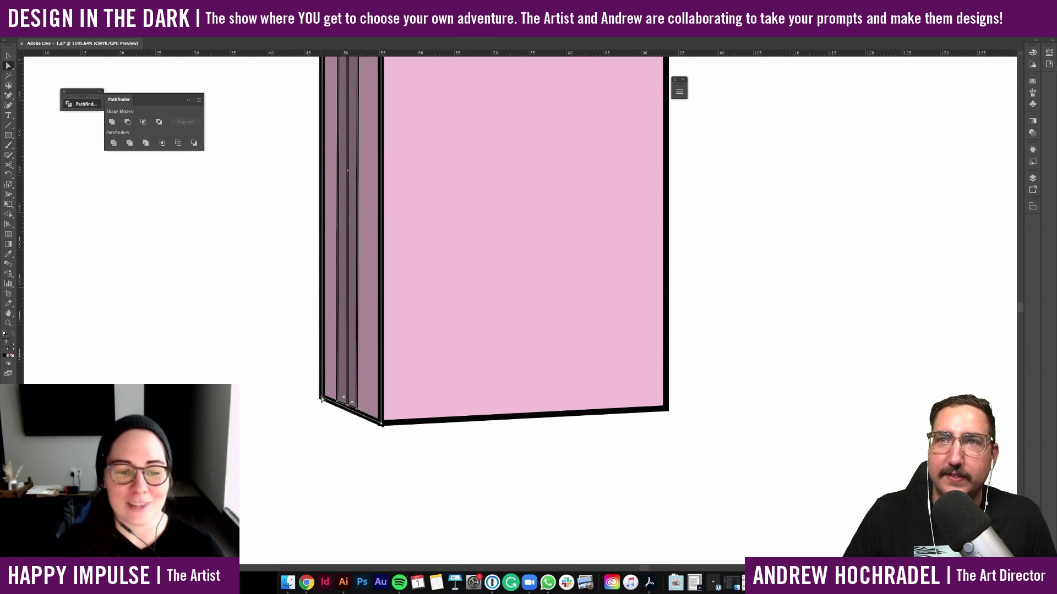
{"action": "left_click", "coordinate": [307, 424]}
{"action": "scroll", "coordinate": [309, 424], "scroll_direction": "down", "scroll_amount": 3}
{"action": "scroll", "coordinate": [309, 424], "scroll_direction": "down", "scroll_amount": 2}
{"action": "scroll", "coordinate": [330, 449], "scroll_direction": "up", "scroll_amount": 2}
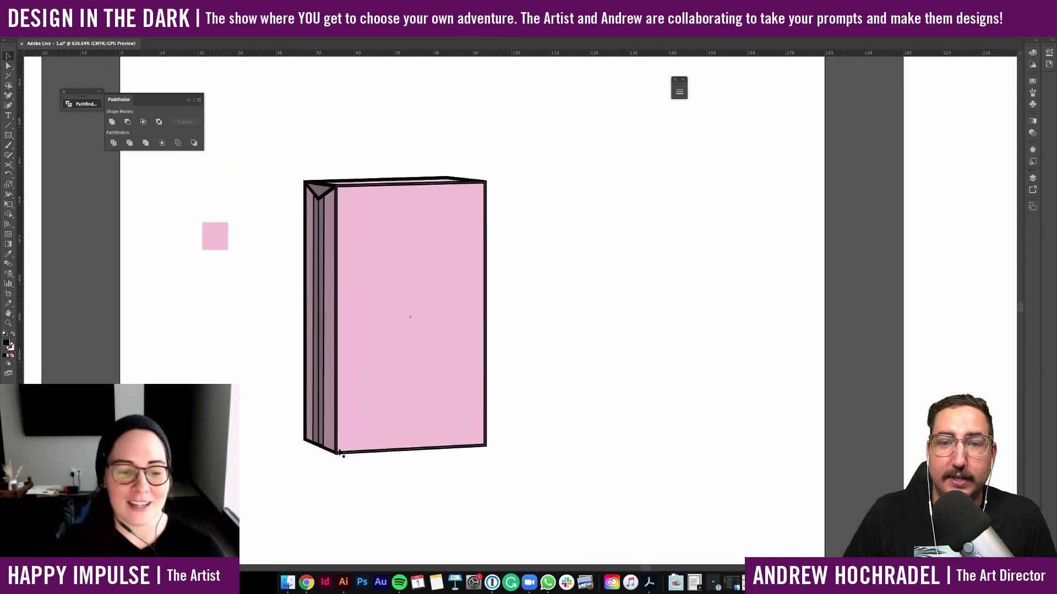
Shorten the box by selecting all its bottom anchor points and nudging them upward together
{"action": "key", "text": "a"}
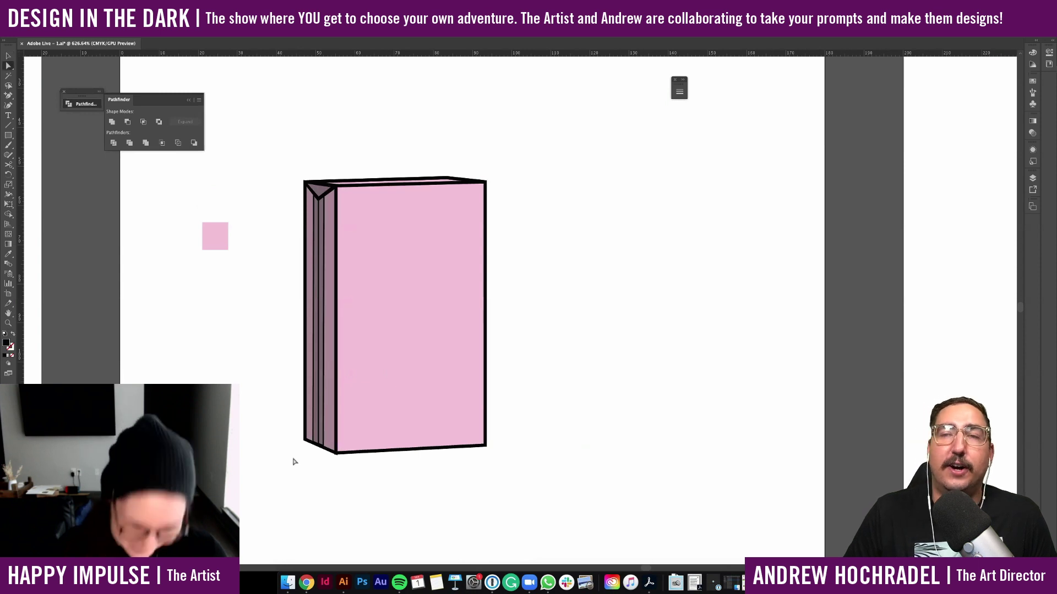
{"action": "left_click_drag", "start_coordinate": [546, 527], "coordinate": [558, 525]}
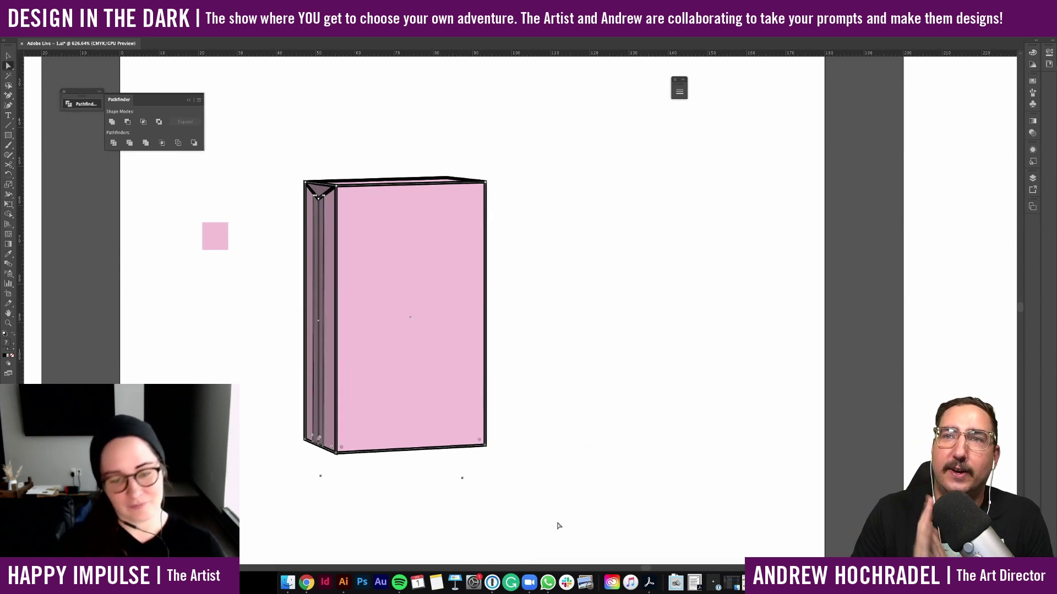
{"action": "key", "text": "Up"}
{"action": "key", "text": "Up"}
{"action": "key", "text": "Up"}
{"action": "key", "text": "Up"}
{"action": "key", "text": "Up"}
{"action": "key", "text": "Up"}
{"action": "key", "text": "Up"}
{"action": "key", "text": "Up"}
{"action": "key", "text": "Up"}
{"action": "key", "text": "Up"}
{"action": "key", "text": "Up"}
{"action": "key", "text": "Up"}
{"action": "key", "text": "Up"}
{"action": "key", "text": "Up"}
{"action": "key", "text": "Up"}
{"action": "key", "text": "Up"}
{"action": "key", "text": "Up"}
{"action": "key", "text": "Up"}
{"action": "key", "text": "Up"}
{"action": "key", "text": "Up"}
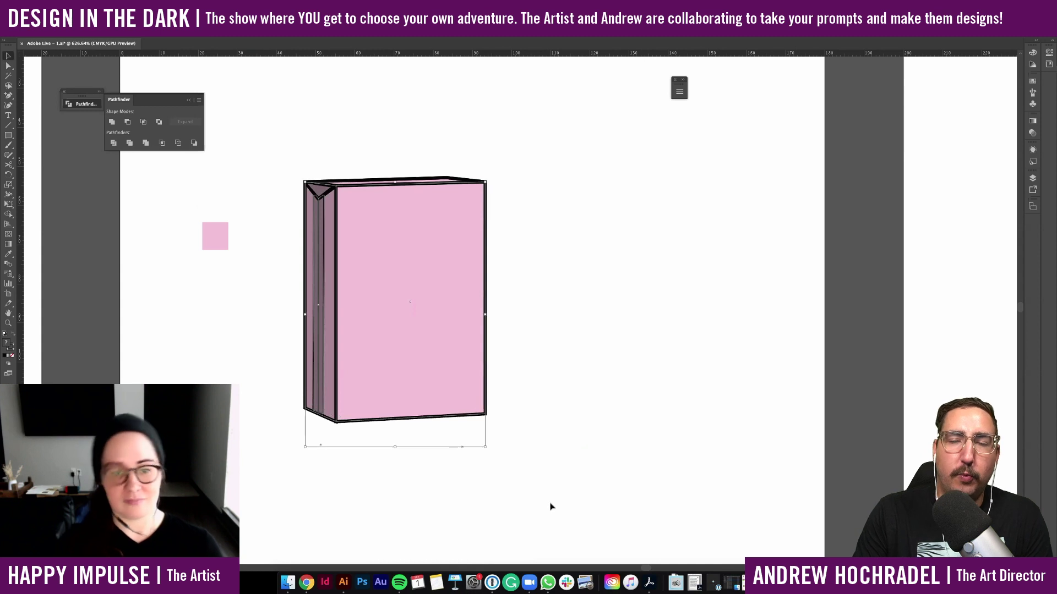
{"action": "left_click", "coordinate": [551, 506]}
{"action": "scroll", "coordinate": [544, 502], "scroll_direction": "up", "scroll_amount": 3}
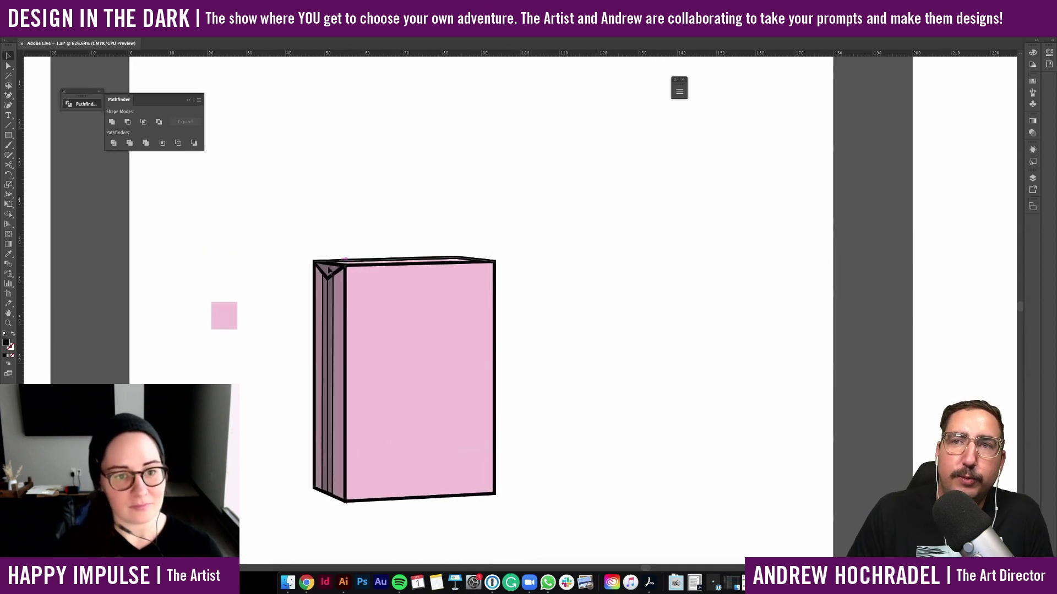
Select the triangular flap at the top of the side face and reduce its stroke weight
{"action": "key", "text": "a"}
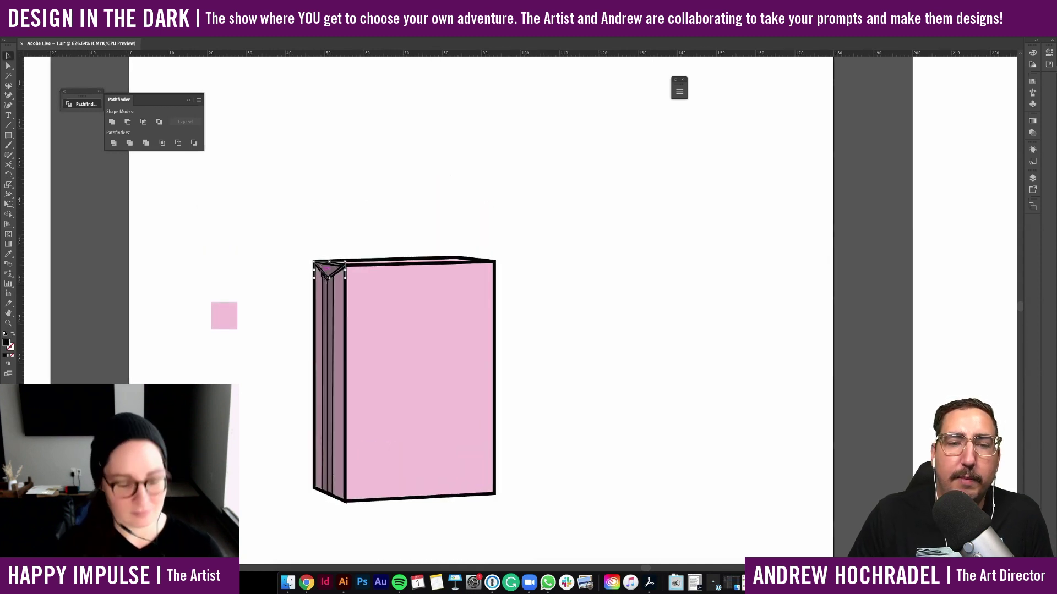
{"action": "left_click", "coordinate": [324, 276]}
{"action": "left_click", "coordinate": [284, 213]}
{"action": "left_click", "coordinate": [329, 276]}
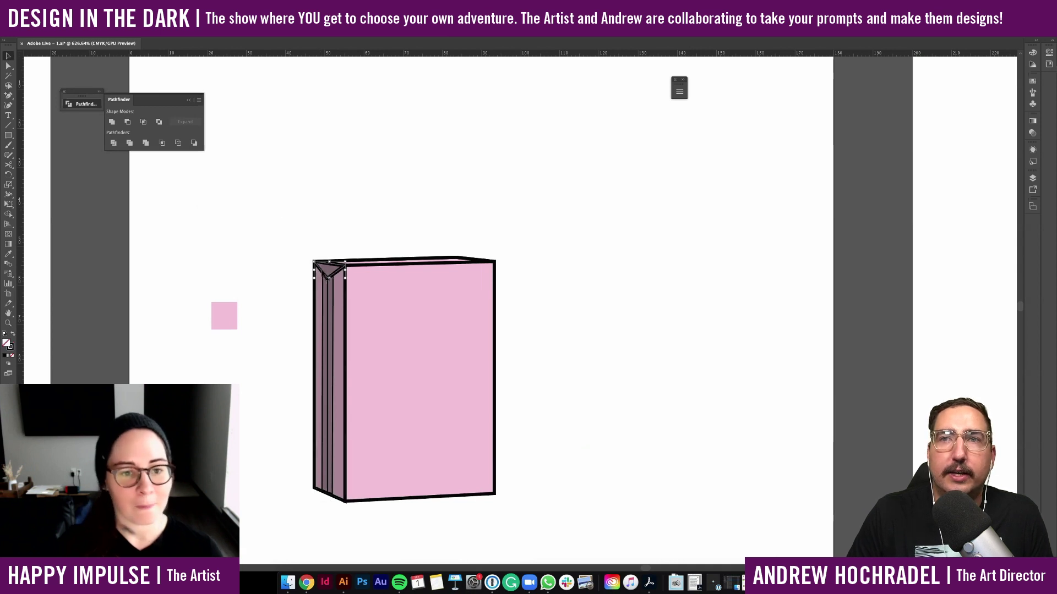
{"action": "left_click", "coordinate": [158, 31]}
{"action": "left_click", "coordinate": [140, 49]}
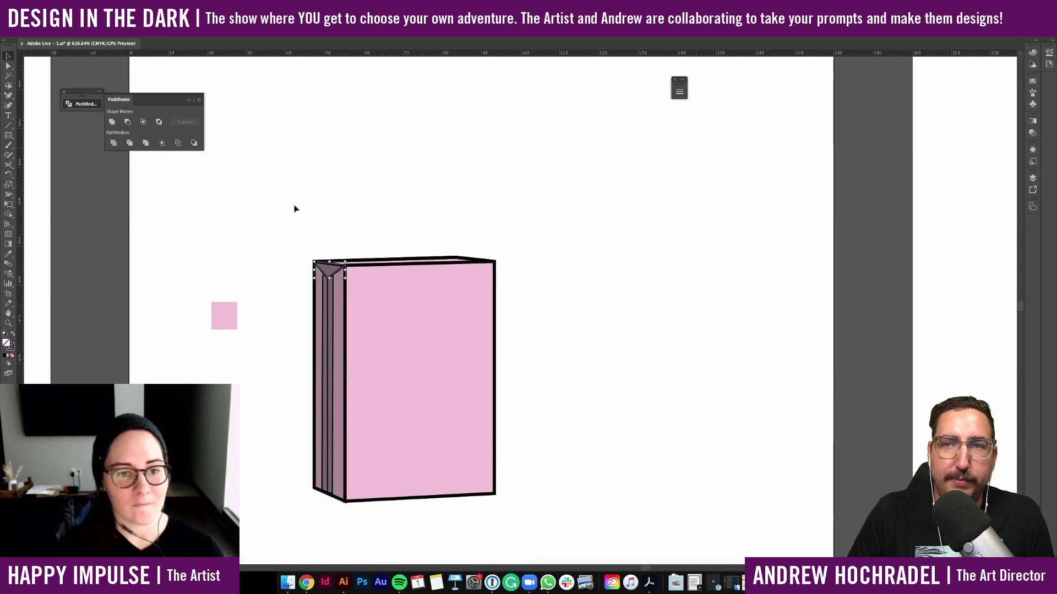
Extend the top of the side face's outer fold line upward until it meets the flap's edge
{"action": "scroll", "coordinate": [295, 207], "scroll_direction": "up", "scroll_amount": 2}
{"action": "scroll", "coordinate": [338, 374], "scroll_direction": "up", "scroll_amount": 5}
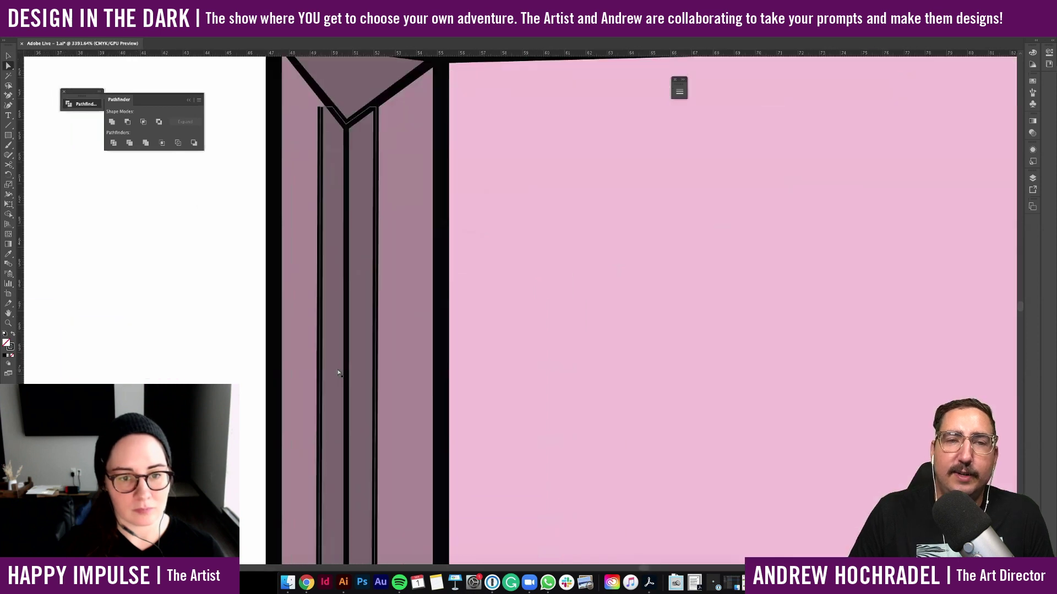
{"action": "left_click", "coordinate": [321, 109]}
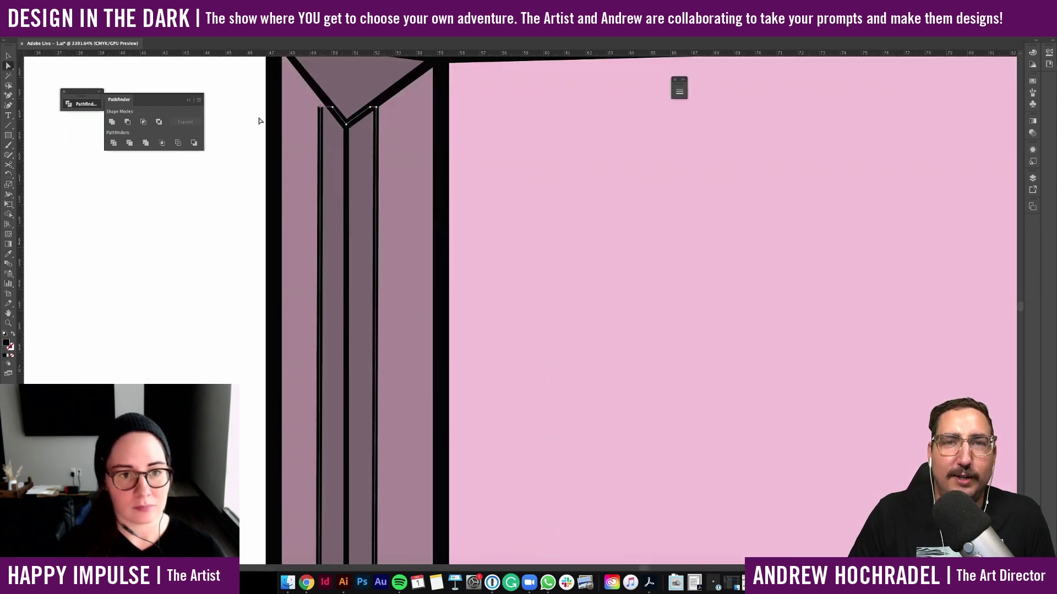
{"action": "left_click", "coordinate": [260, 120]}
{"action": "left_click_drag", "start_coordinate": [321, 115], "coordinate": [320, 97]}
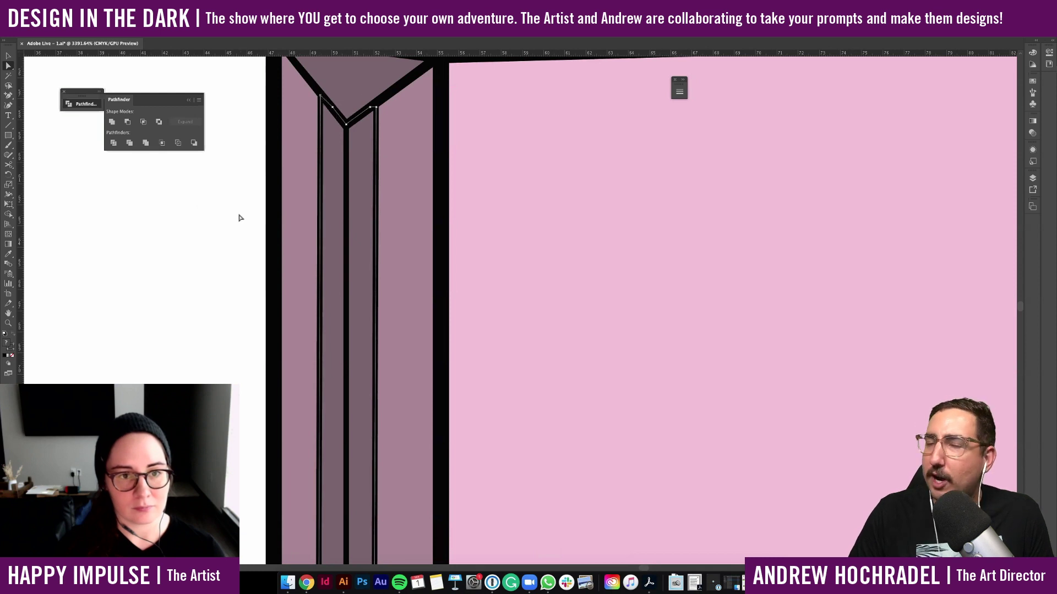
{"action": "scroll", "coordinate": [240, 218], "scroll_direction": "down", "scroll_amount": 5}
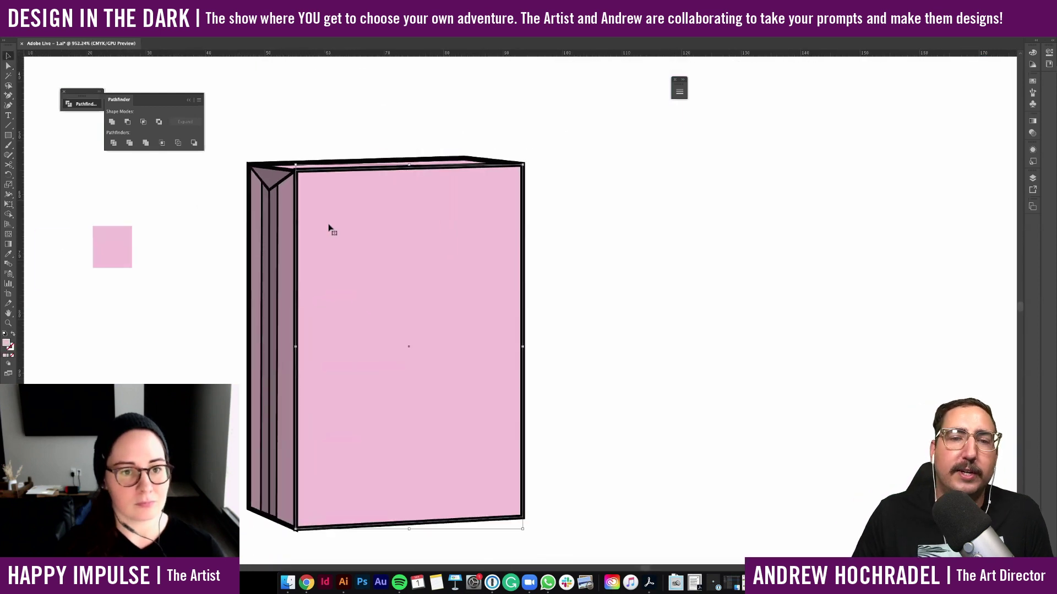
Copy the front face and draw a closed Pen shape over its lower diagonal half, extending past the box edges
{"action": "left_click", "coordinate": [328, 228]}
{"action": "left_click", "coordinate": [563, 293]}
{"action": "key", "text": "p"}
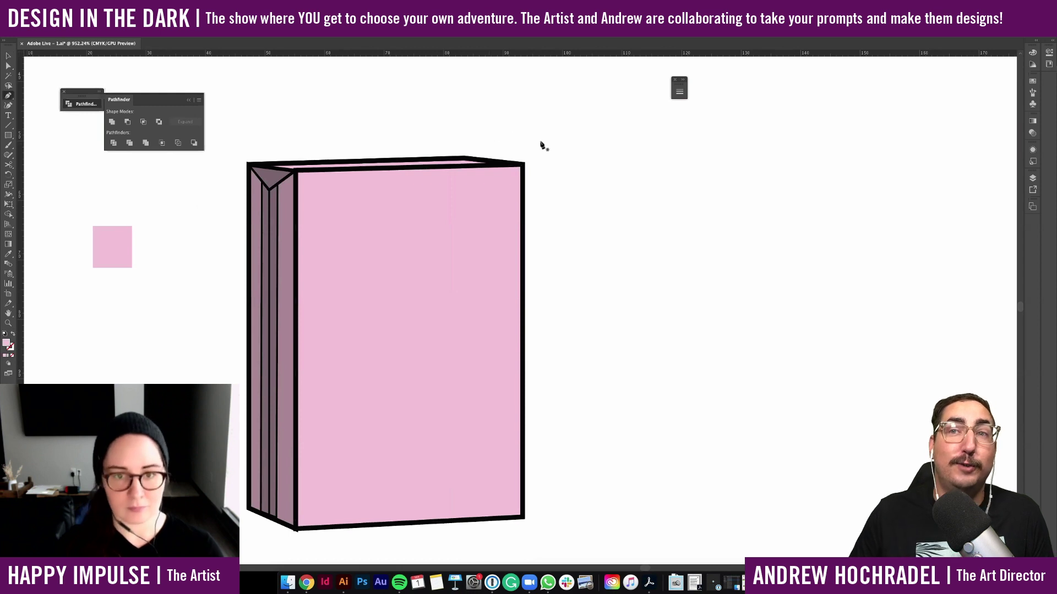
{"action": "left_click", "coordinate": [541, 143]}
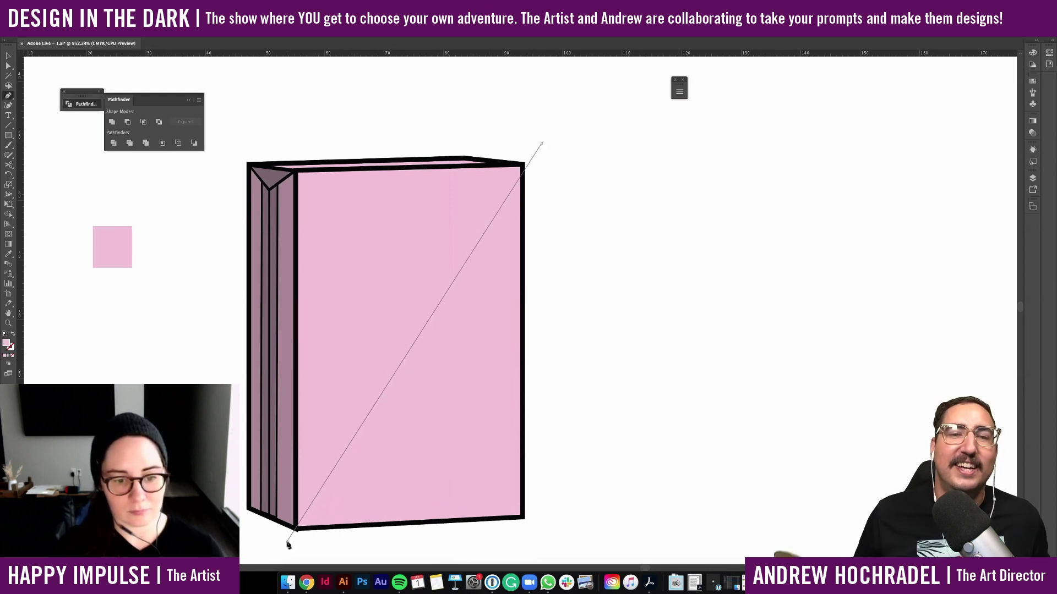
{"action": "left_click", "coordinate": [287, 541]}
{"action": "left_click", "coordinate": [597, 539]}
{"action": "left_click", "coordinate": [598, 136]}
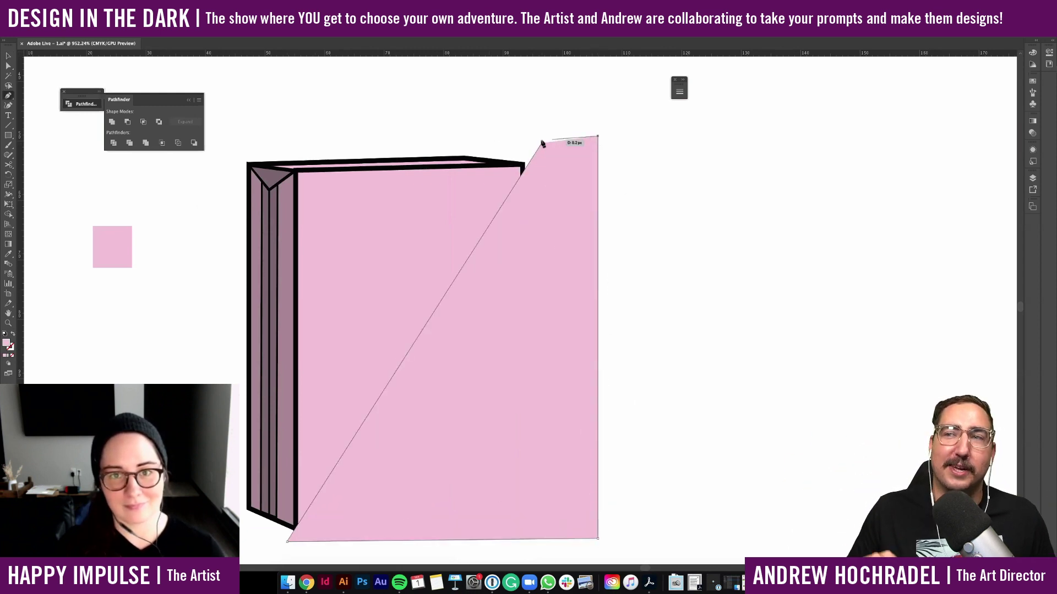
{"action": "left_click", "coordinate": [541, 144]}
Isolate the diagonal shape and move its upper inner corner level with the upper outer one
{"action": "key", "text": "c"}
{"action": "left_click", "coordinate": [648, 213]}
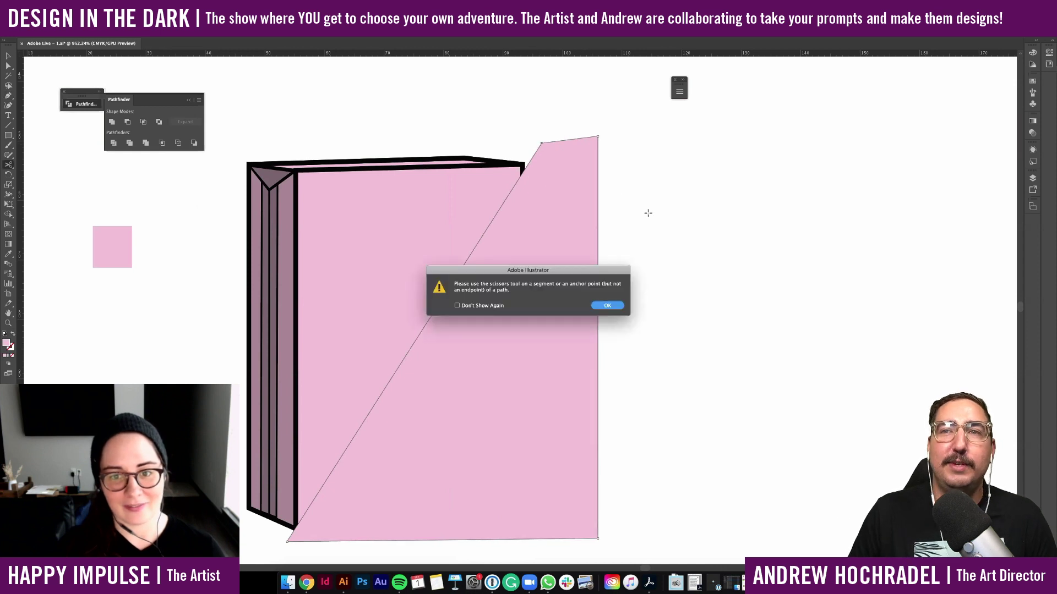
{"action": "key", "text": "Return"}
{"action": "key", "text": "v"}
{"action": "double_click", "coordinate": [552, 190]}
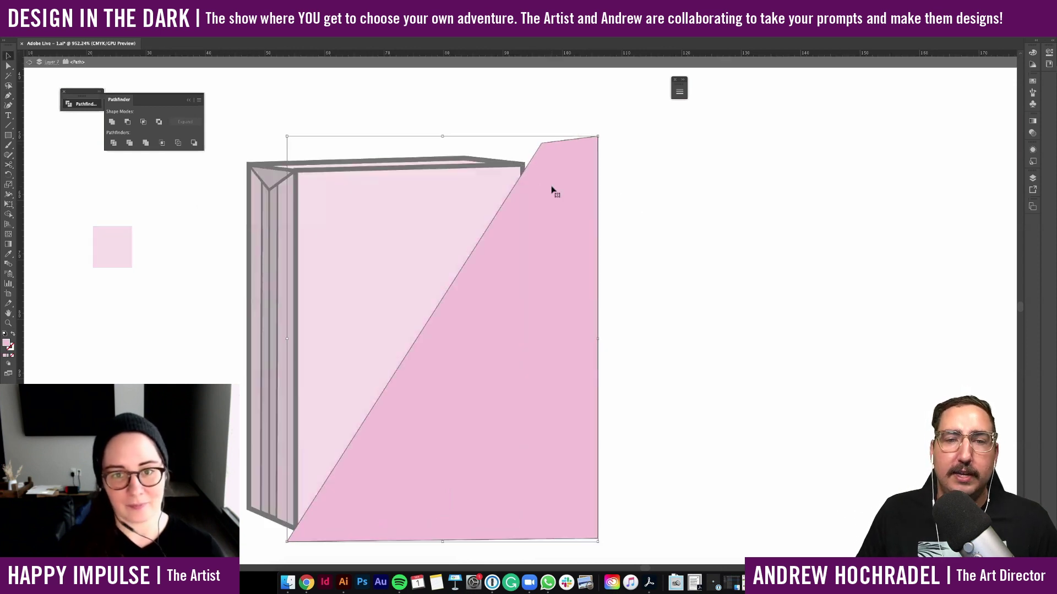
{"action": "key", "text": "a"}
{"action": "left_click_drag", "start_coordinate": [541, 143], "coordinate": [539, 136]}
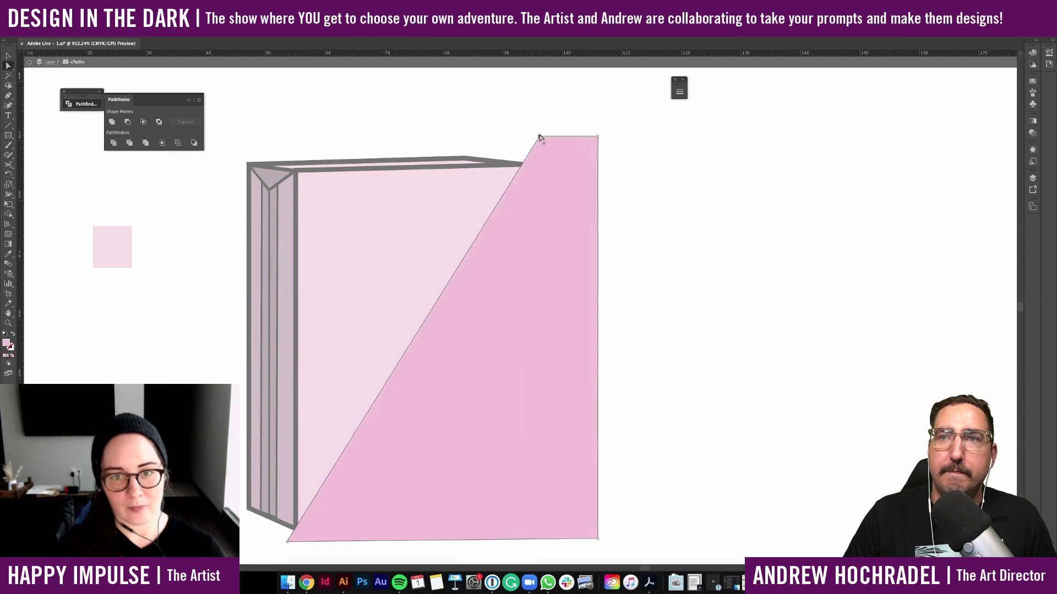
Paste the front face copy in front and intersect it with the diagonal shape to trim it to the face
{"action": "key", "text": "super+f"}
{"action": "left_click", "coordinate": [128, 121]}
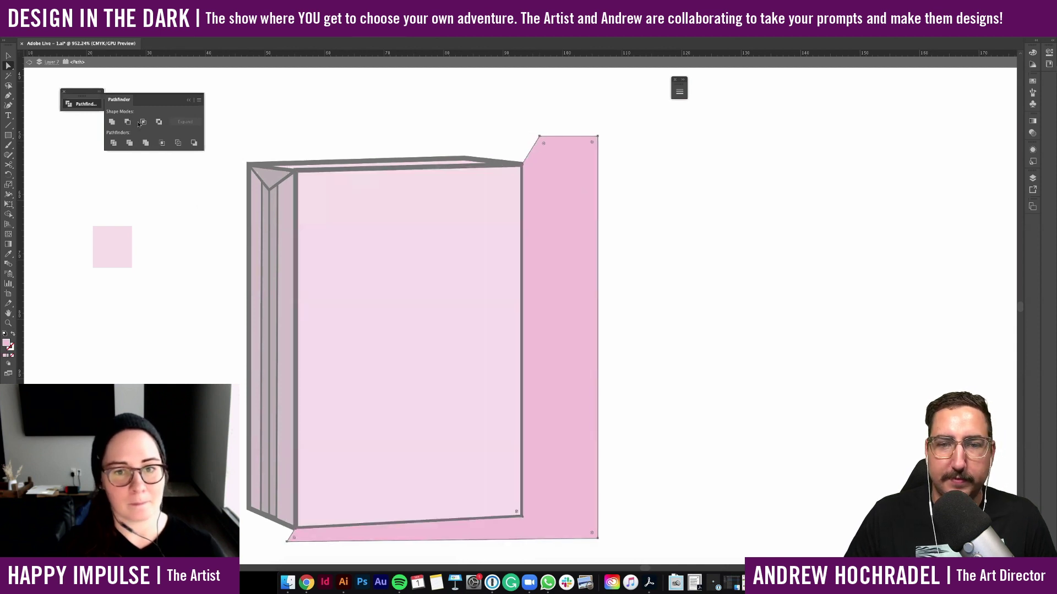
{"action": "key", "text": "super+z"}
{"action": "left_click", "coordinate": [143, 122]}
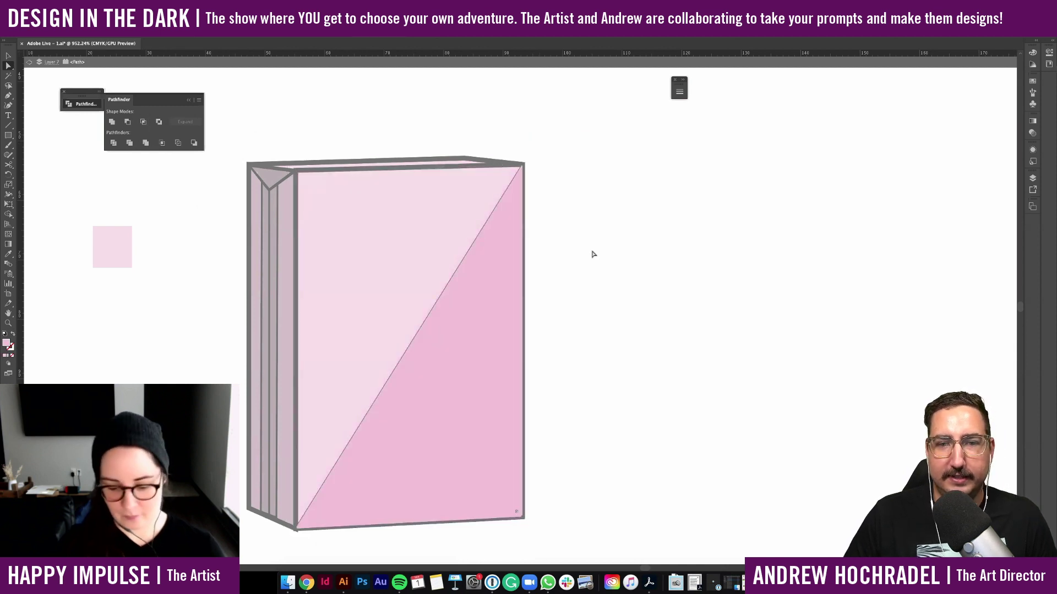
Apply the side face's shading to the diagonal half with the Eyedropper and leave isolation mode
{"action": "key", "text": "i"}
{"action": "left_click", "coordinate": [264, 259]}
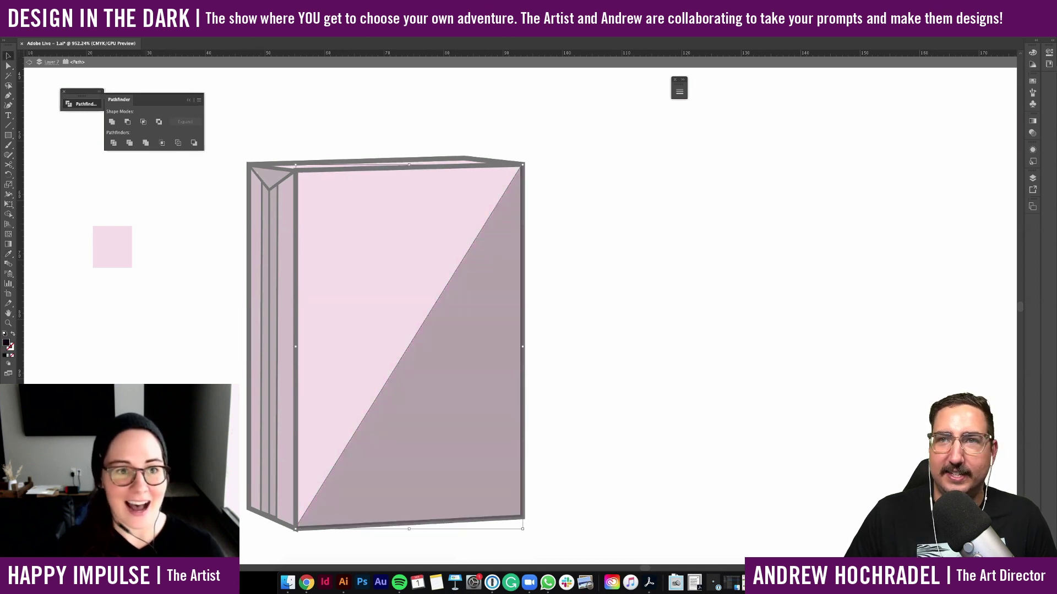
{"action": "double_click", "coordinate": [427, 114]}
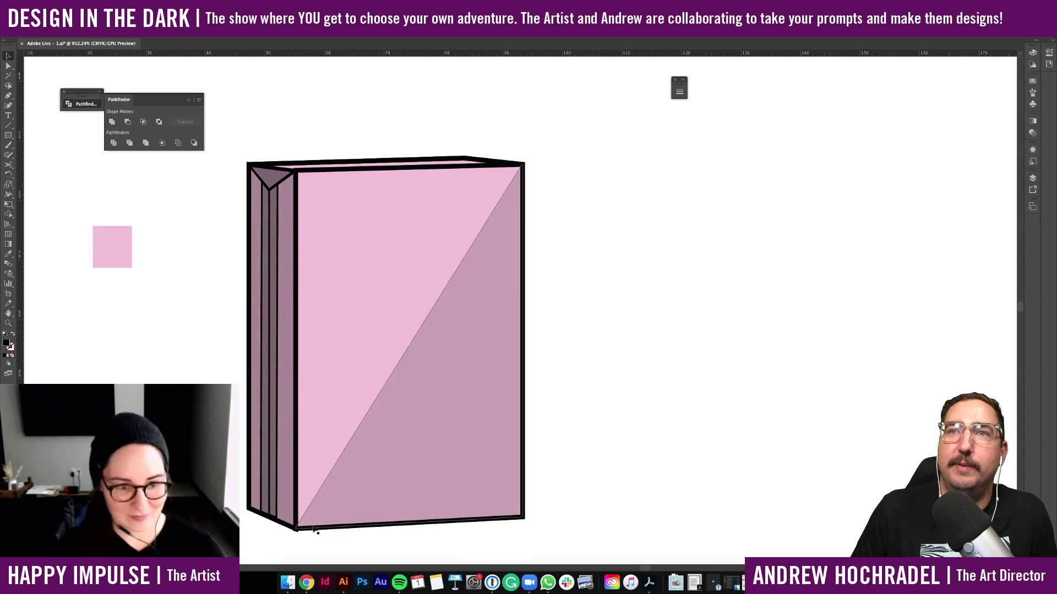
Select the whole box and set its stroke corners to round joins
{"action": "scroll", "coordinate": [316, 531], "scroll_direction": "down", "scroll_amount": 3}
{"action": "key", "text": "a"}
{"action": "left_click_drag", "start_coordinate": [236, 234], "coordinate": [507, 547]}
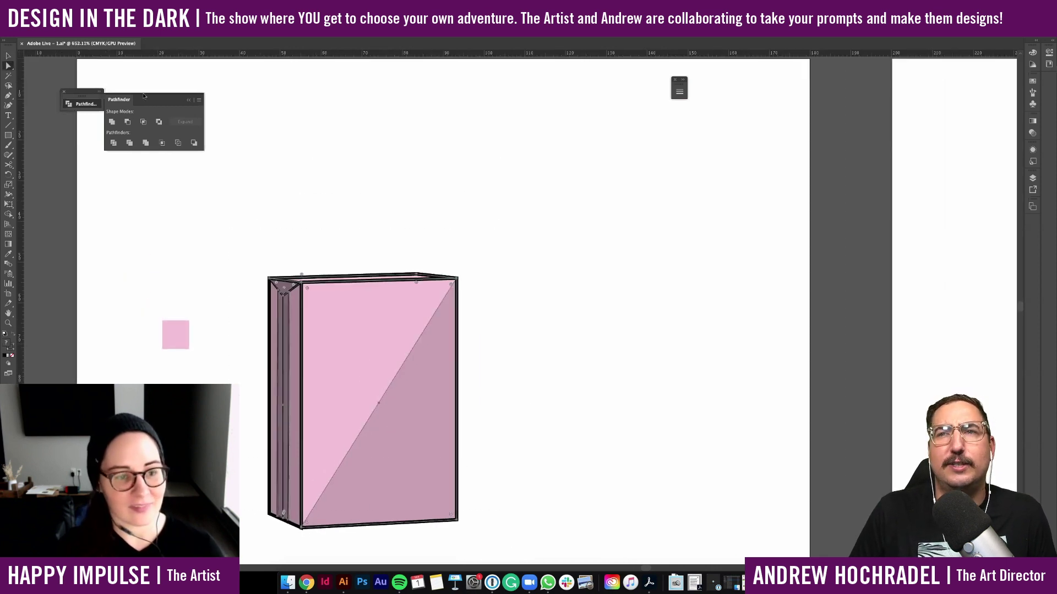
{"action": "left_click", "coordinate": [681, 93]}
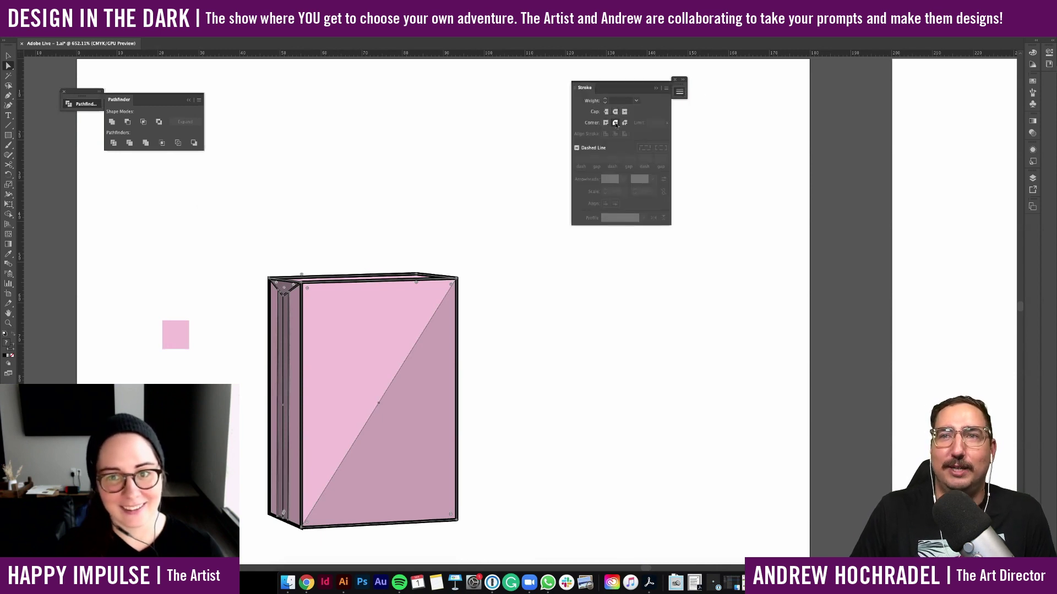
{"action": "left_click", "coordinate": [540, 339]}
{"action": "scroll", "coordinate": [541, 339], "scroll_direction": "down", "scroll_amount": 2}
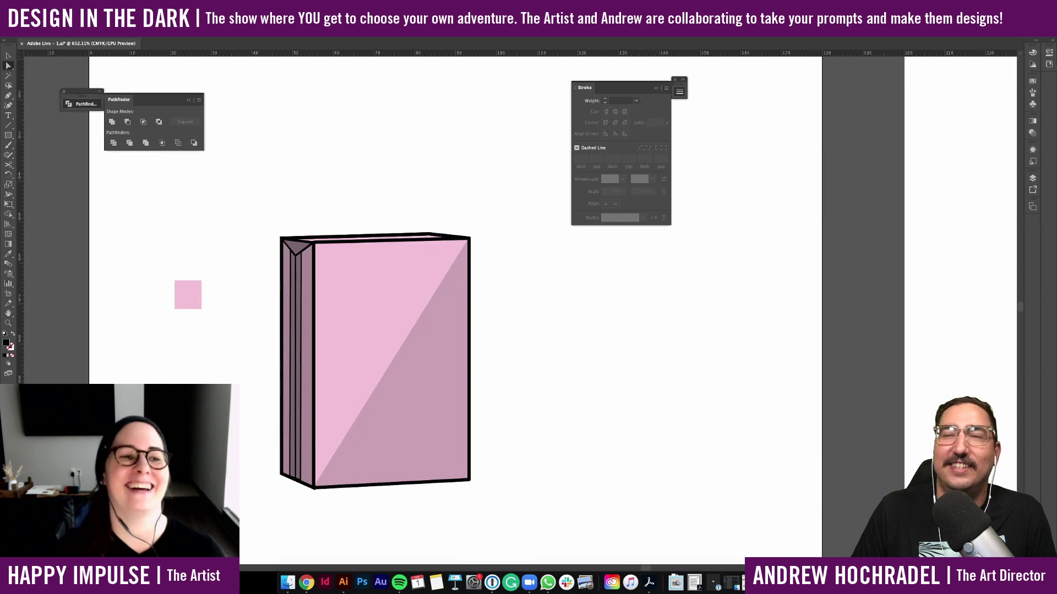
Unlock all objects, select the whole box again and give its strokes round caps
{"action": "left_click", "coordinate": [100, 4]}
{"action": "left_click", "coordinate": [117, 67]}
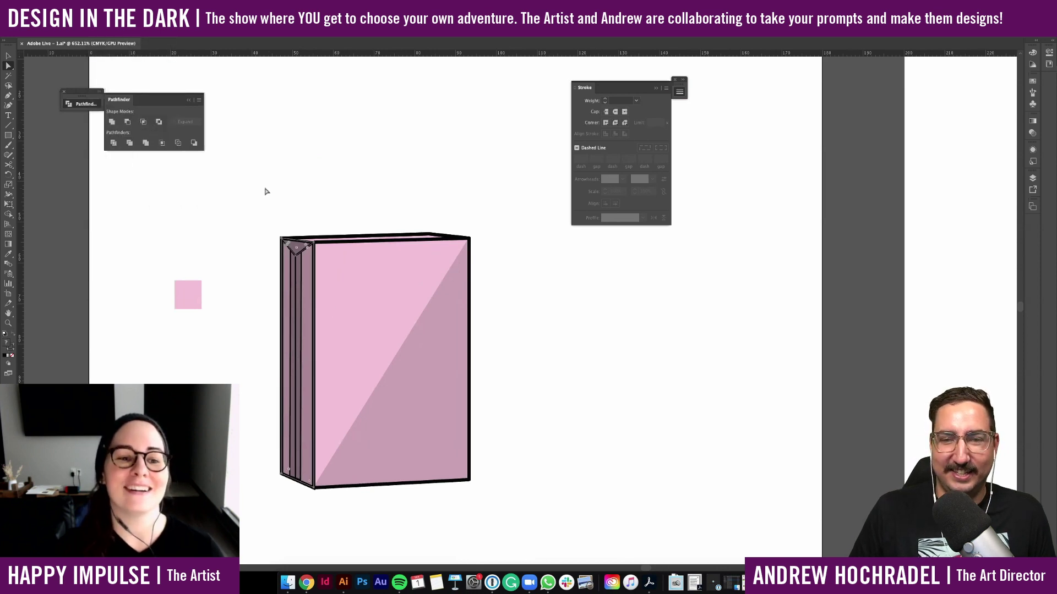
{"action": "mouse_move", "coordinate": [265, 189]}
{"action": "left_mouse_down"}
{"action": "mouse_move", "coordinate": [490, 441]}
{"action": "mouse_move", "coordinate": [493, 509]}
{"action": "left_mouse_up"}
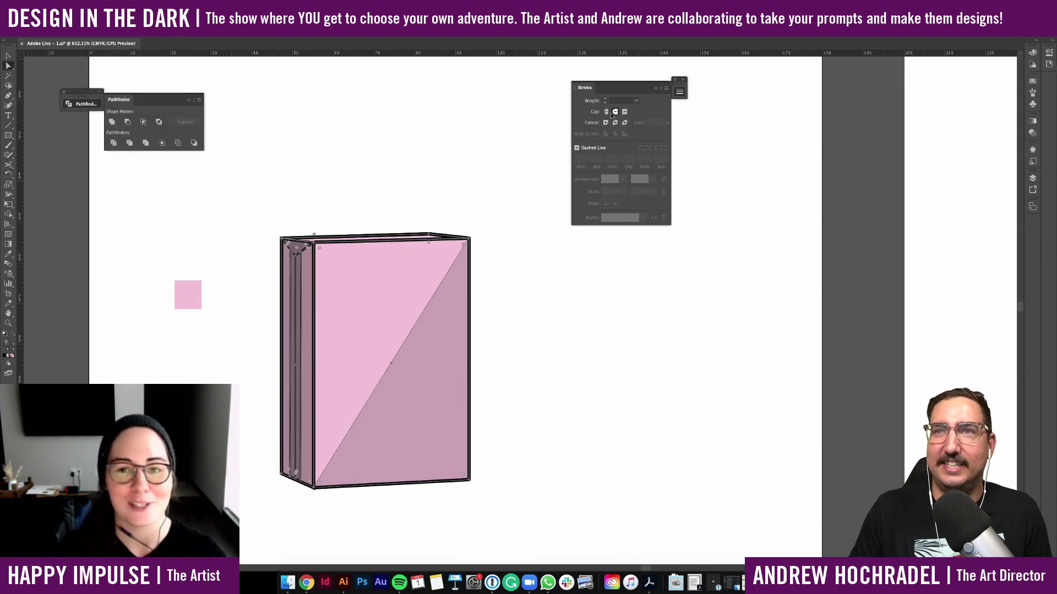
{"action": "left_click", "coordinate": [528, 371]}
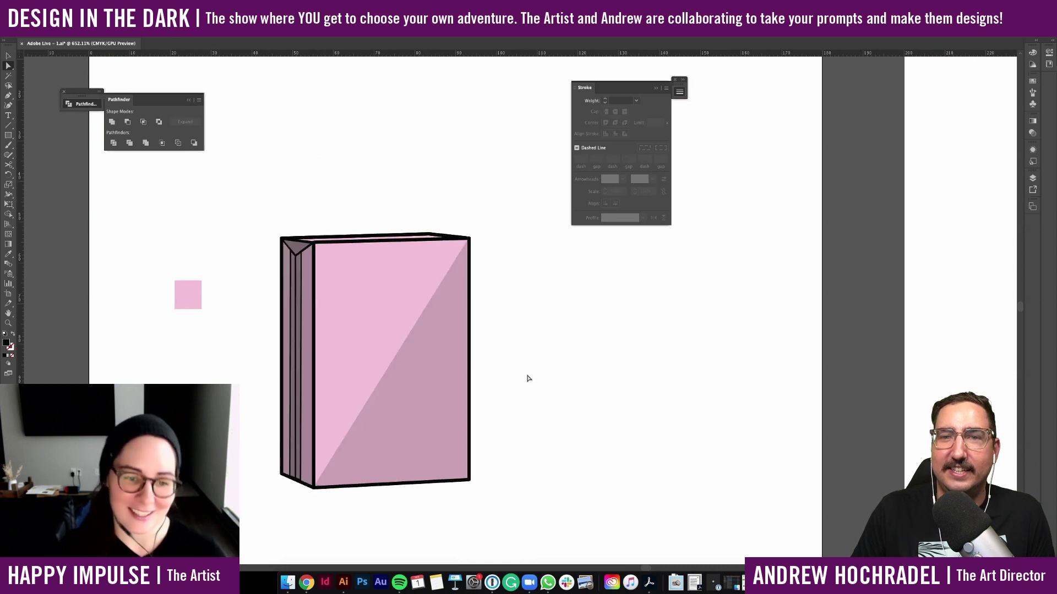
Copy the pink front face of the box and paste the copy in the empty space beside the box
{"action": "scroll", "coordinate": [528, 379], "scroll_direction": "up", "scroll_amount": 1}
{"action": "key", "text": "v"}
{"action": "left_click", "coordinate": [469, 417]}
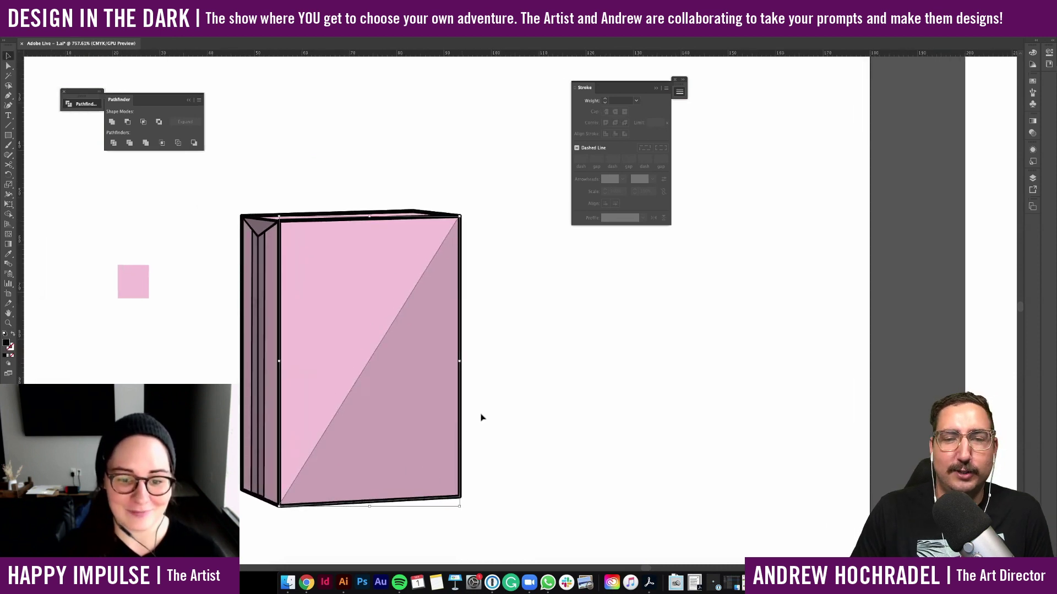
{"action": "left_click", "coordinate": [320, 335]}
{"action": "key", "text": "super+c"}
{"action": "left_click", "coordinate": [515, 389]}
{"action": "scroll", "coordinate": [515, 389], "scroll_direction": "right", "scroll_amount": 3}
{"action": "key", "text": "super+v"}
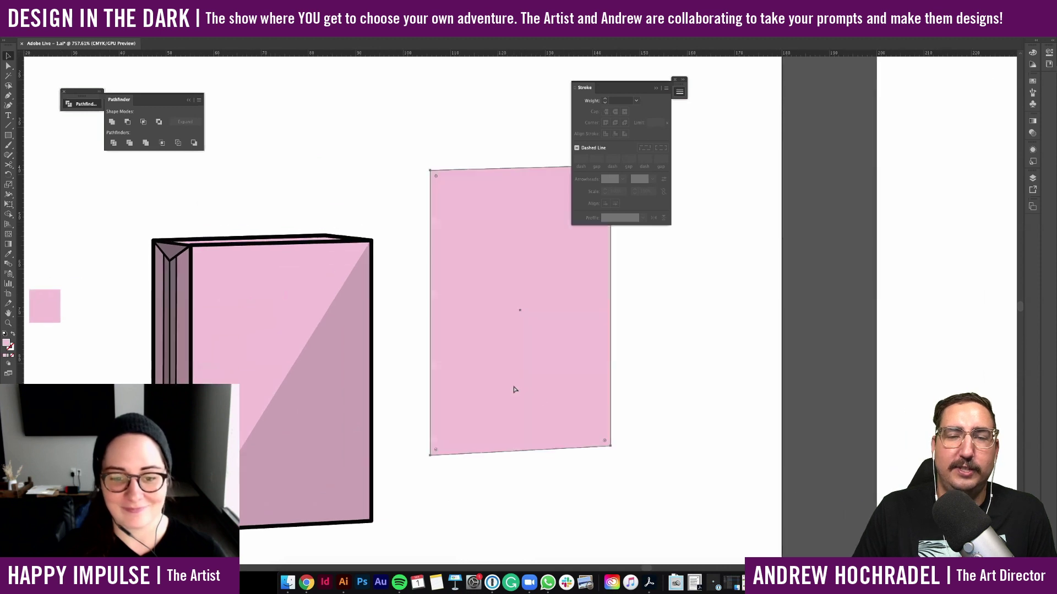
Subtract a slightly offset duplicate from the pasted face to leave a thin L-shaped strip, and give the strip a white fill
{"action": "left_click_drag", "start_coordinate": [563, 405], "coordinate": [563, 408]}
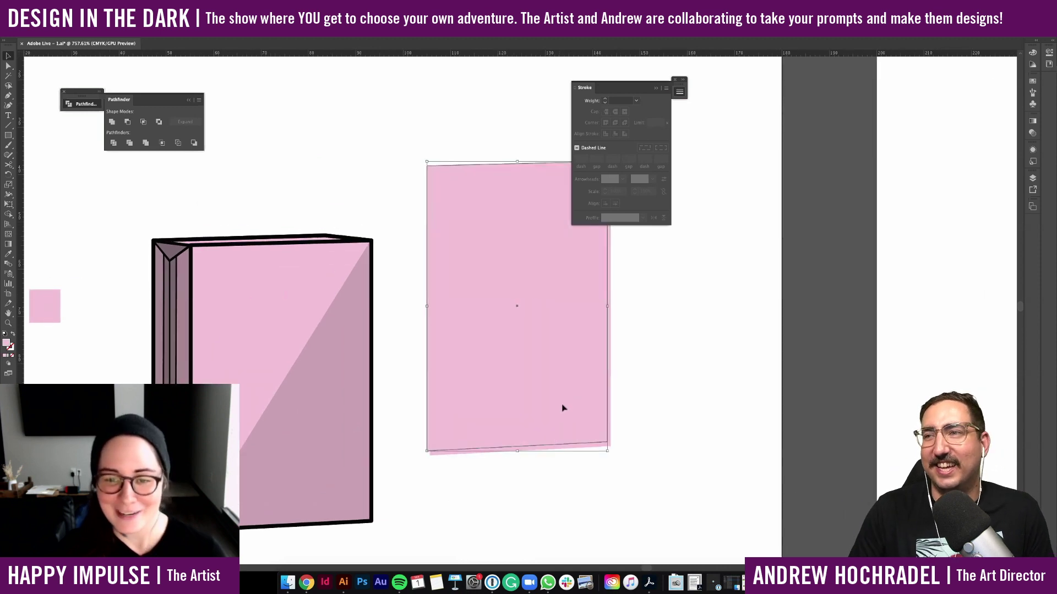
{"action": "left_click_drag", "start_coordinate": [611, 489], "coordinate": [509, 362]}
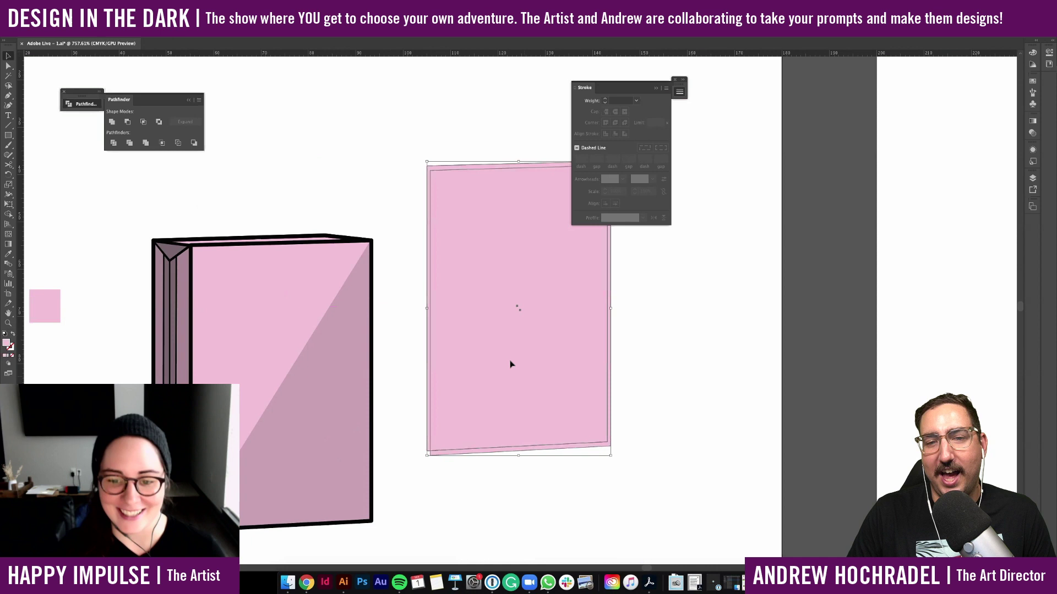
{"action": "left_click", "coordinate": [124, 122]}
{"action": "key", "text": "i"}
{"action": "left_click", "coordinate": [354, 222]}
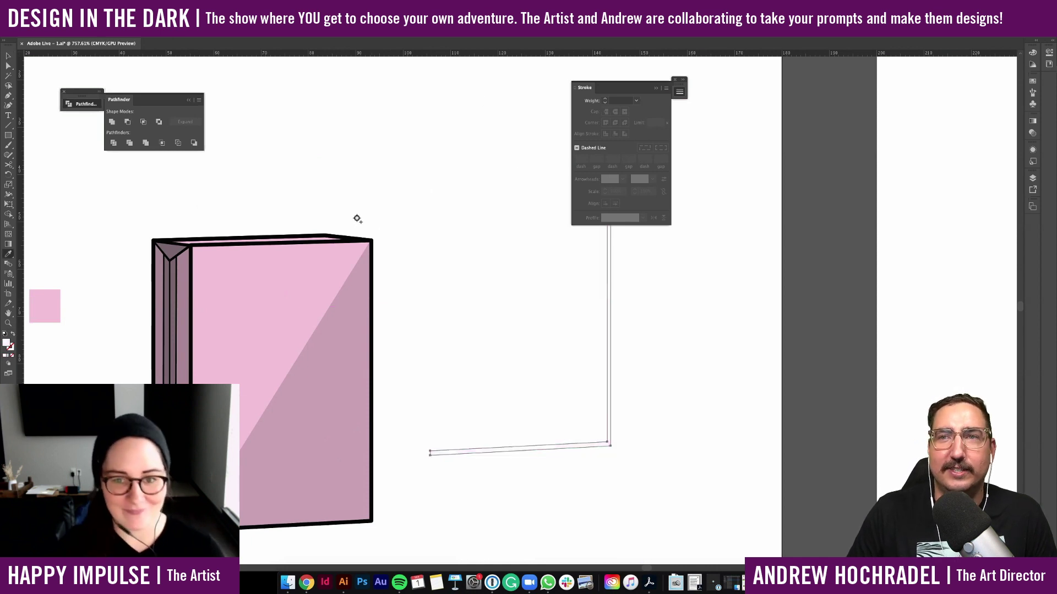
Place the strip along the front face's right and lower edges, with the black front outline in front of it
{"action": "key", "text": "v"}
{"action": "mouse_move", "coordinate": [606, 412]}
{"action": "left_mouse_down"}
{"action": "mouse_move", "coordinate": [349, 465]}
{"action": "mouse_move", "coordinate": [368, 488]}
{"action": "left_mouse_up"}
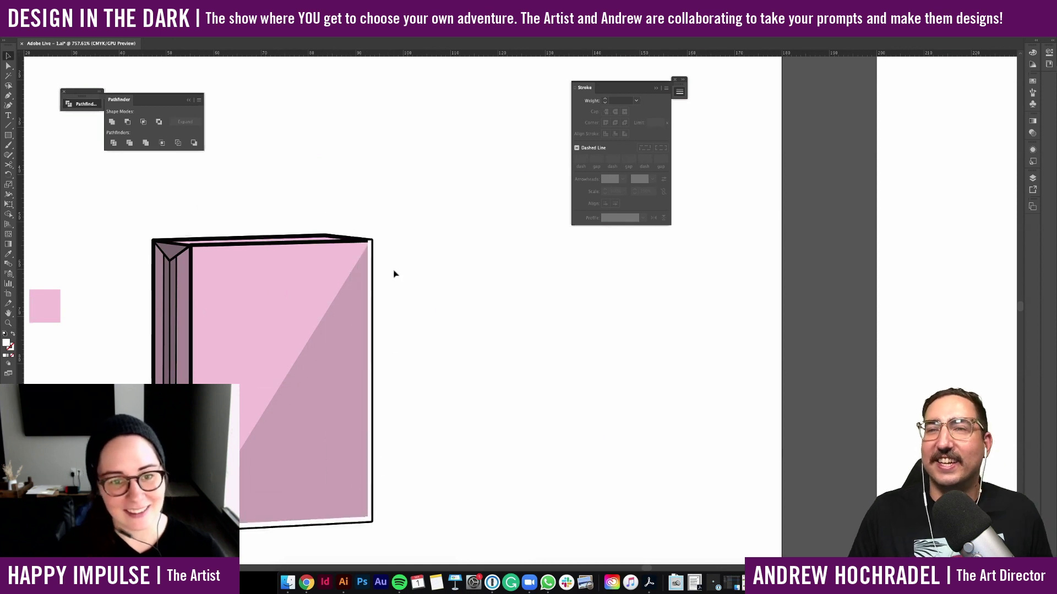
{"action": "left_click", "coordinate": [325, 243]}
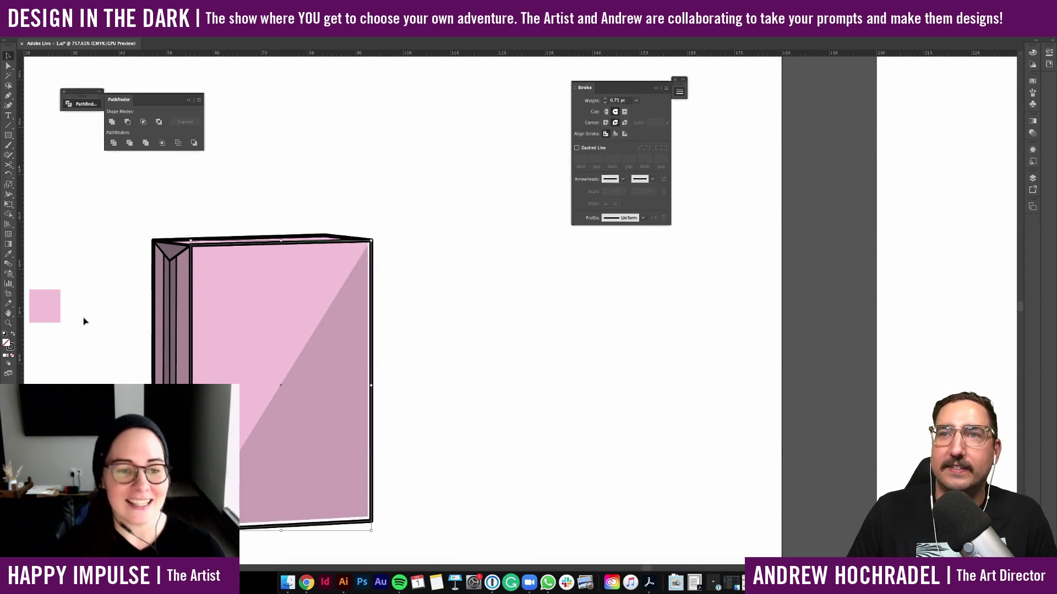
{"action": "left_click", "coordinate": [326, 440]}
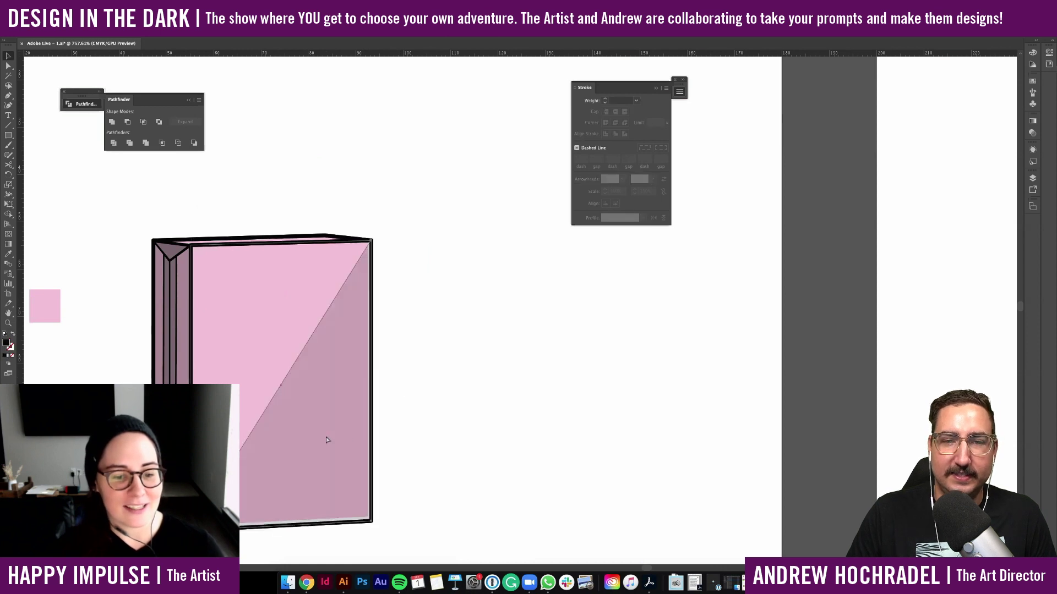
{"action": "left_click", "coordinate": [436, 448]}
{"action": "scroll", "coordinate": [436, 448], "scroll_direction": "left", "scroll_amount": 5}
{"action": "scroll", "coordinate": [436, 448], "scroll_direction": "down", "scroll_amount": 2}
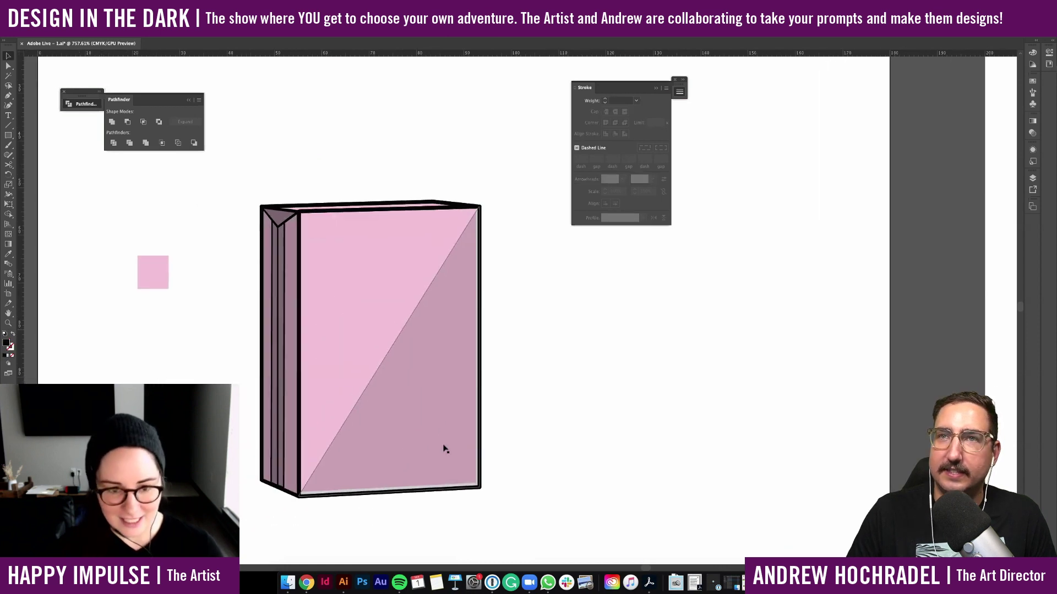
{"action": "left_click", "coordinate": [9, 144]}
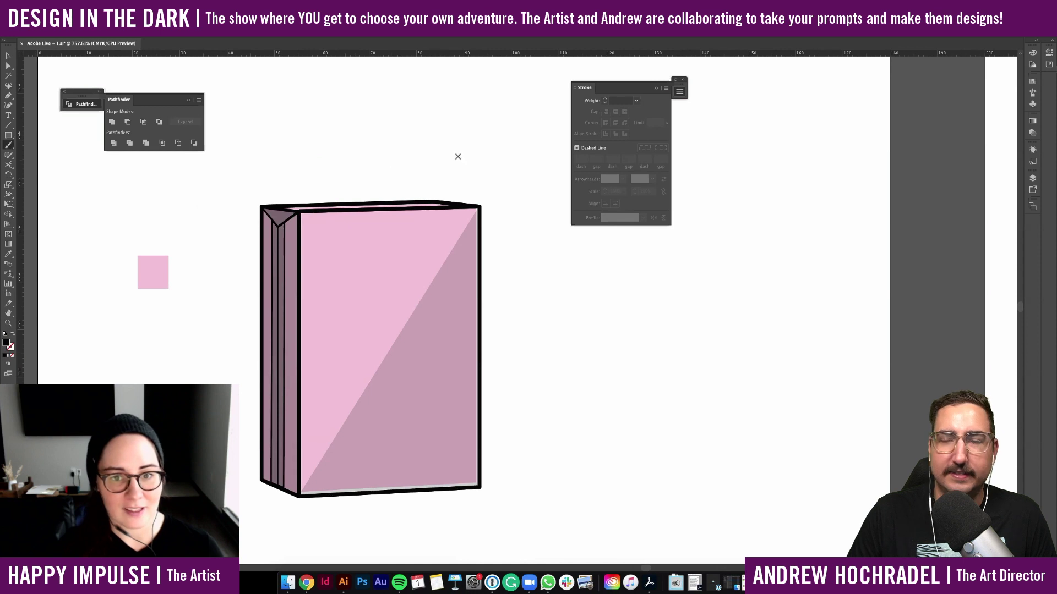
{"action": "scroll", "coordinate": [458, 156], "scroll_direction": "right", "scroll_amount": 3}
{"action": "scroll", "coordinate": [449, 154], "scroll_direction": "up", "scroll_amount": 3}
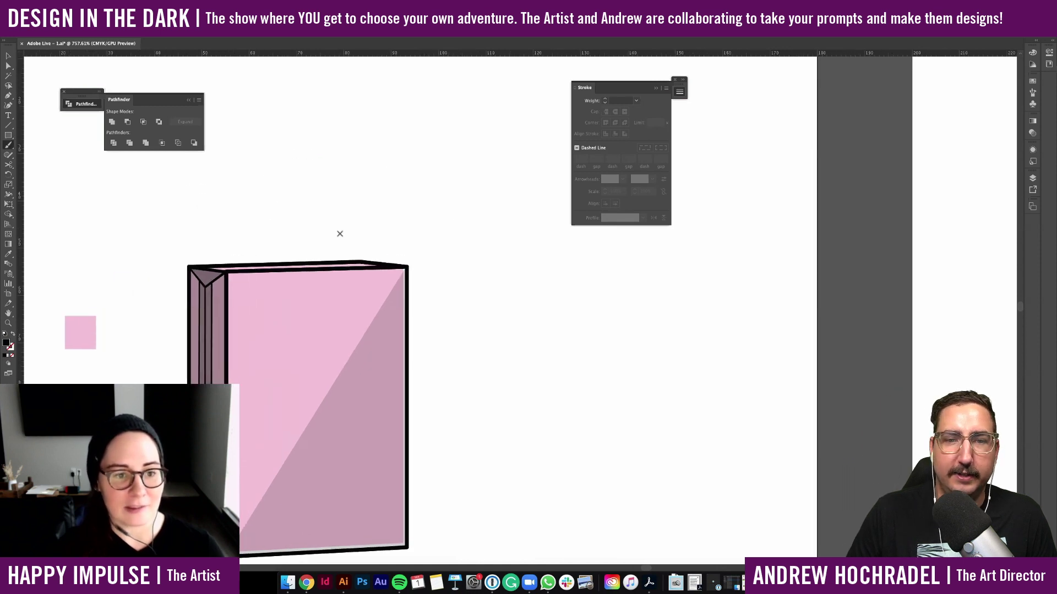
Select the black outline around the front face and unlock all objects
{"action": "key", "text": "v"}
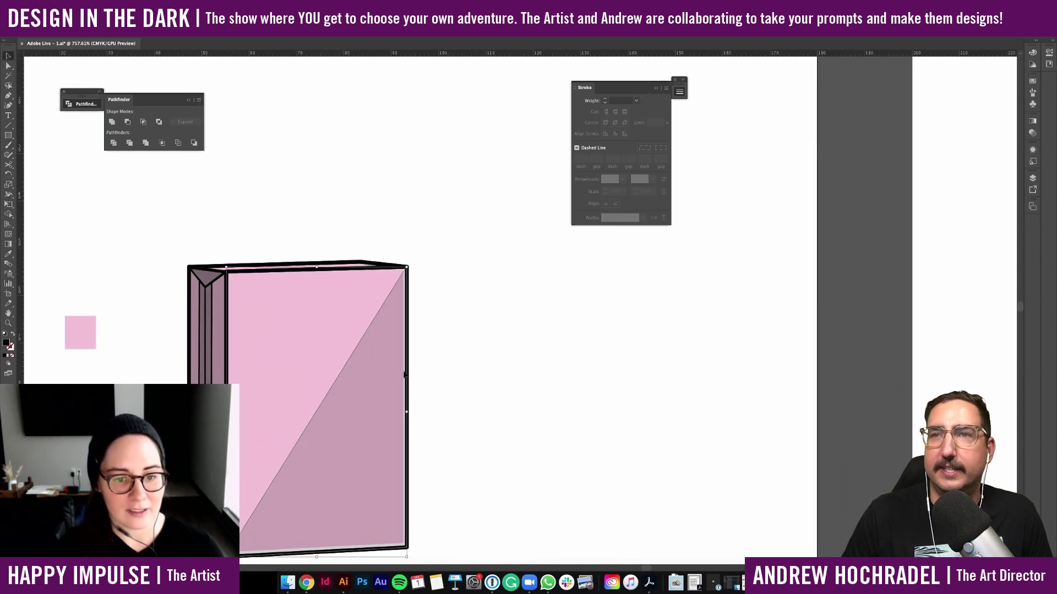
{"action": "left_click", "coordinate": [412, 377]}
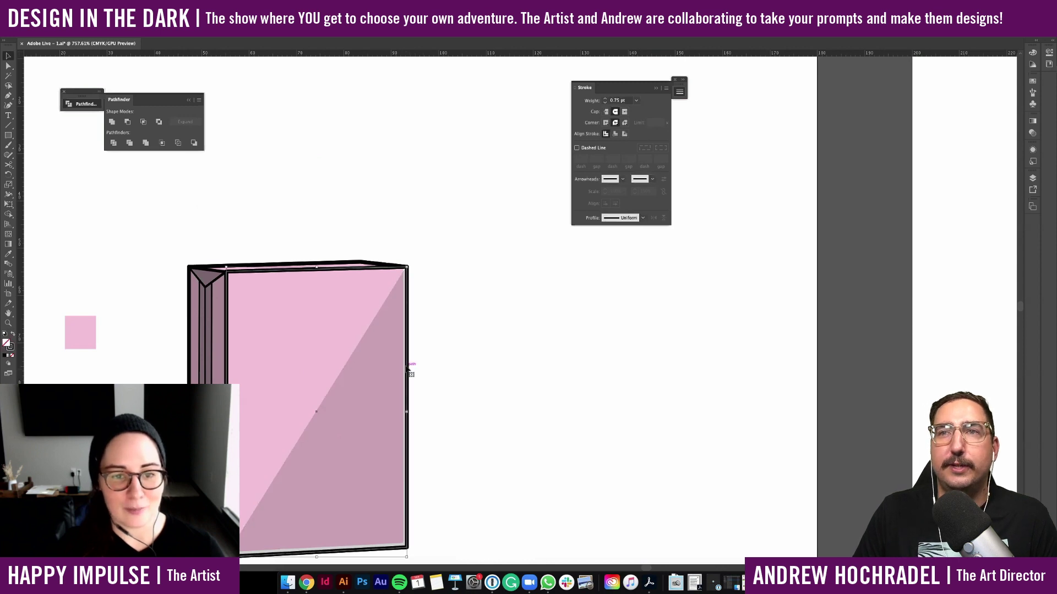
{"action": "left_click", "coordinate": [102, 5]}
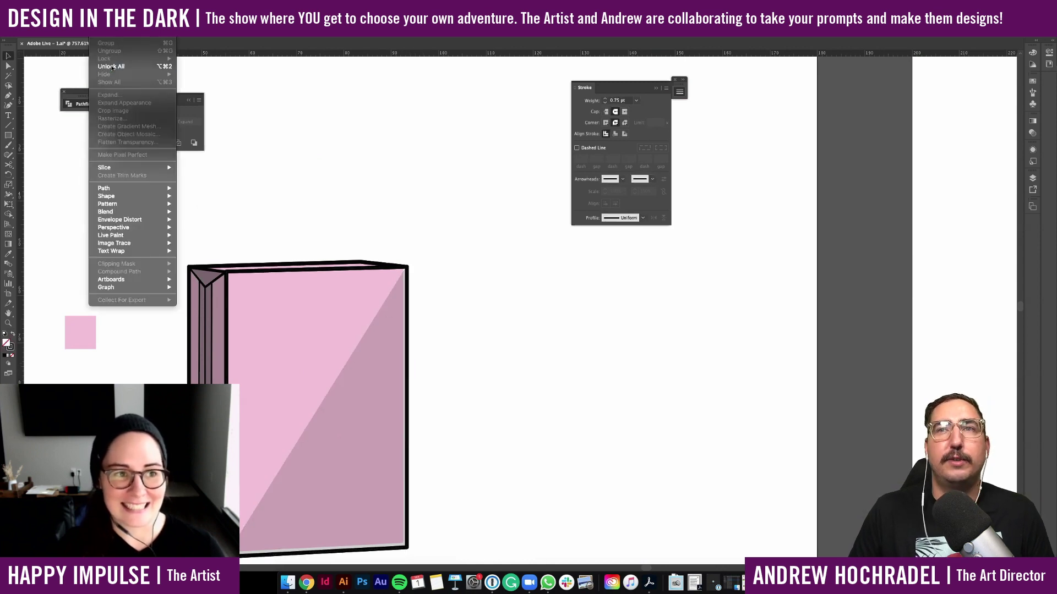
{"action": "left_click", "coordinate": [112, 67]}
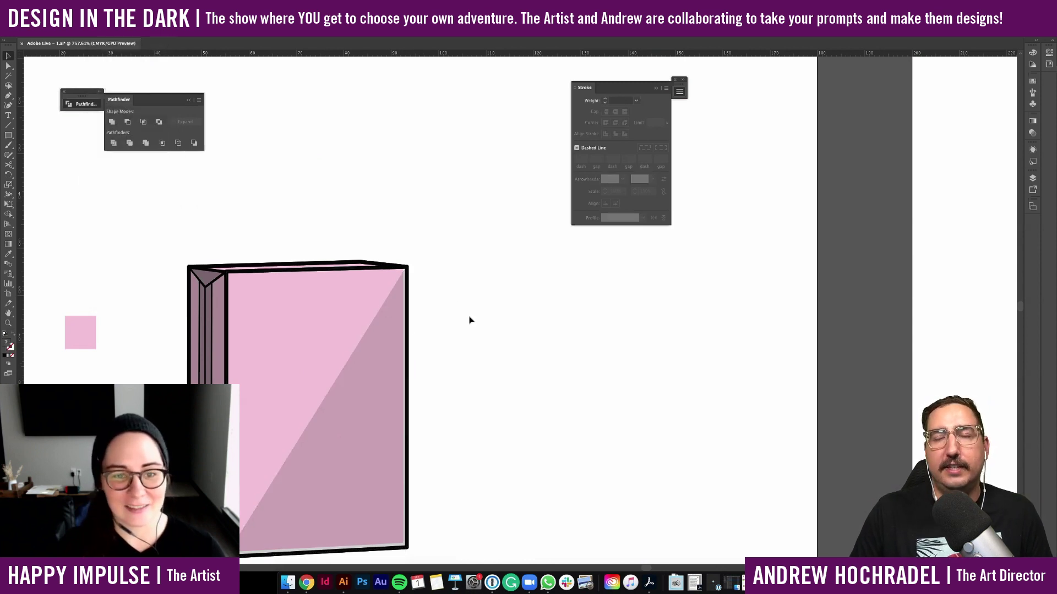
Reflect the L-shaped highlight strip across the vertical axis so it runs along the front face's left edge
{"action": "left_click", "coordinate": [408, 327]}
{"action": "left_click", "coordinate": [407, 324]}
{"action": "left_click", "coordinate": [102, 4]}
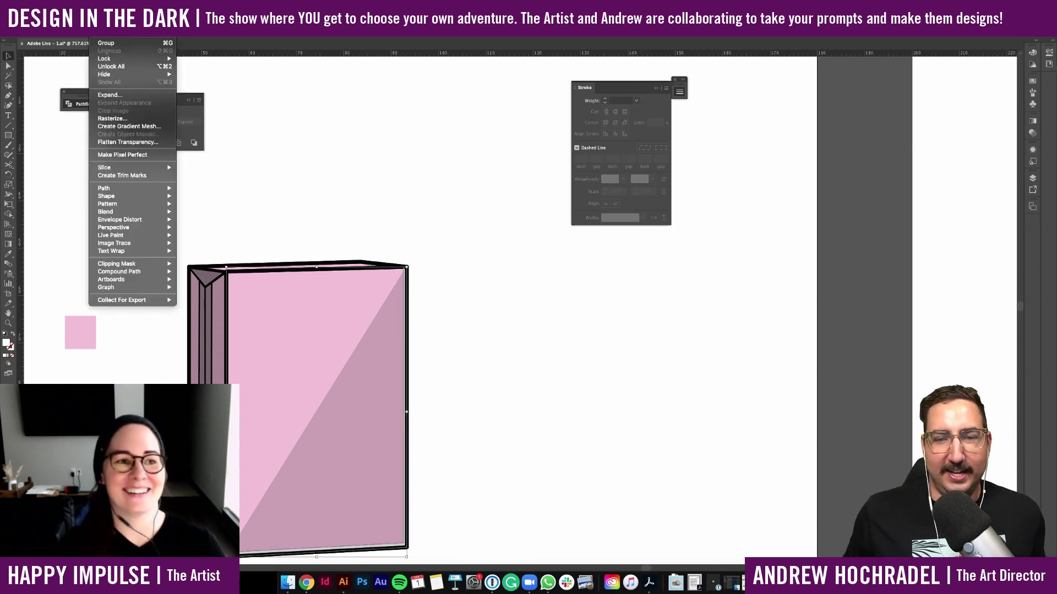
{"action": "mouse_move", "coordinate": [132, 22]}
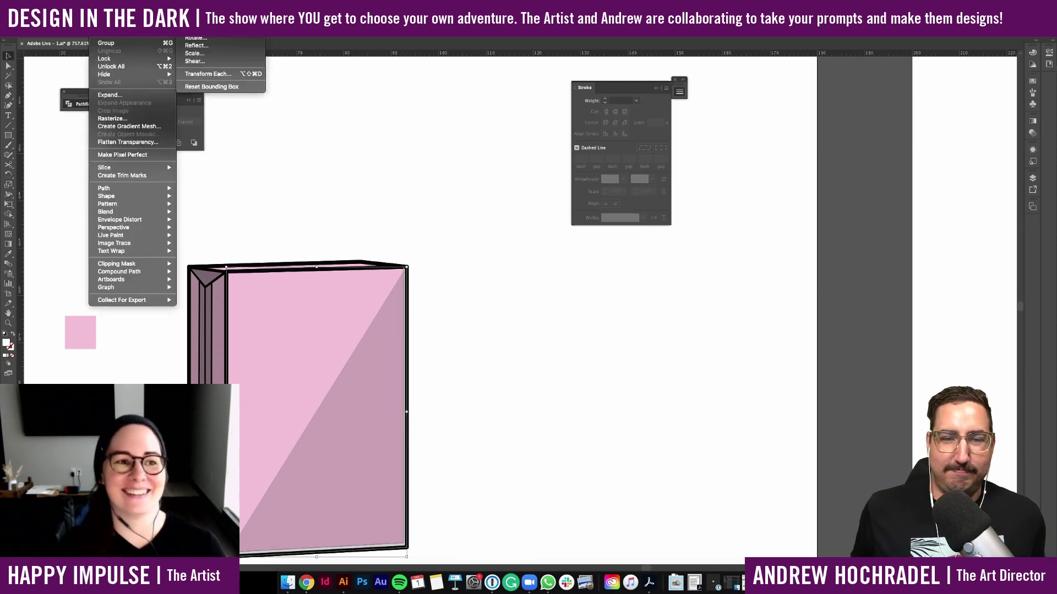
{"action": "left_click", "coordinate": [214, 44]}
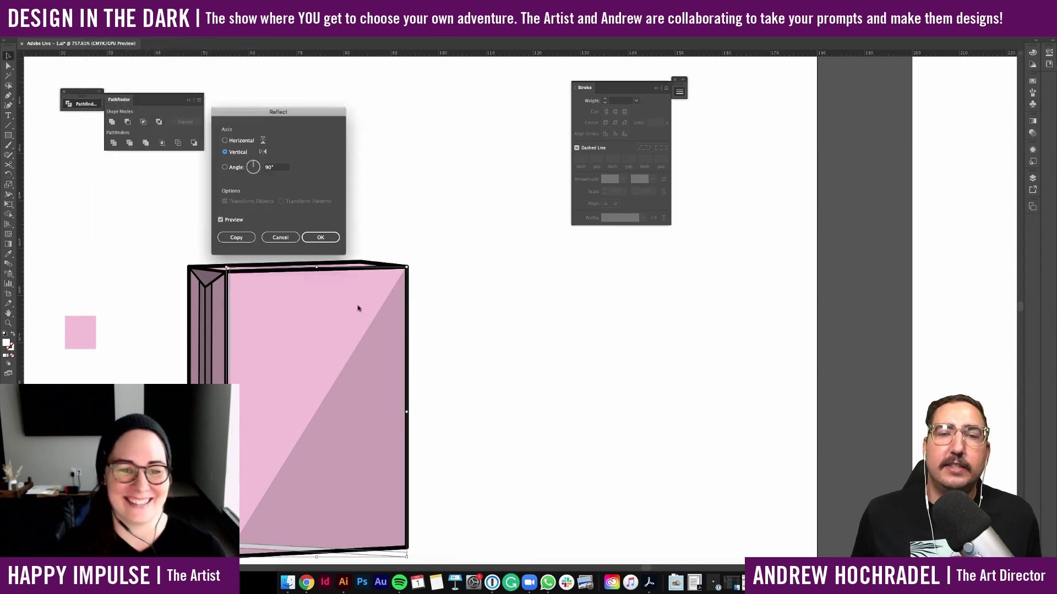
{"action": "left_click", "coordinate": [316, 237]}
Align the reflected strip to the front face's left edge and reshape its lower corners to follow the slanted bottom edge
{"action": "scroll", "coordinate": [240, 295], "scroll_direction": "up", "scroll_amount": 4}
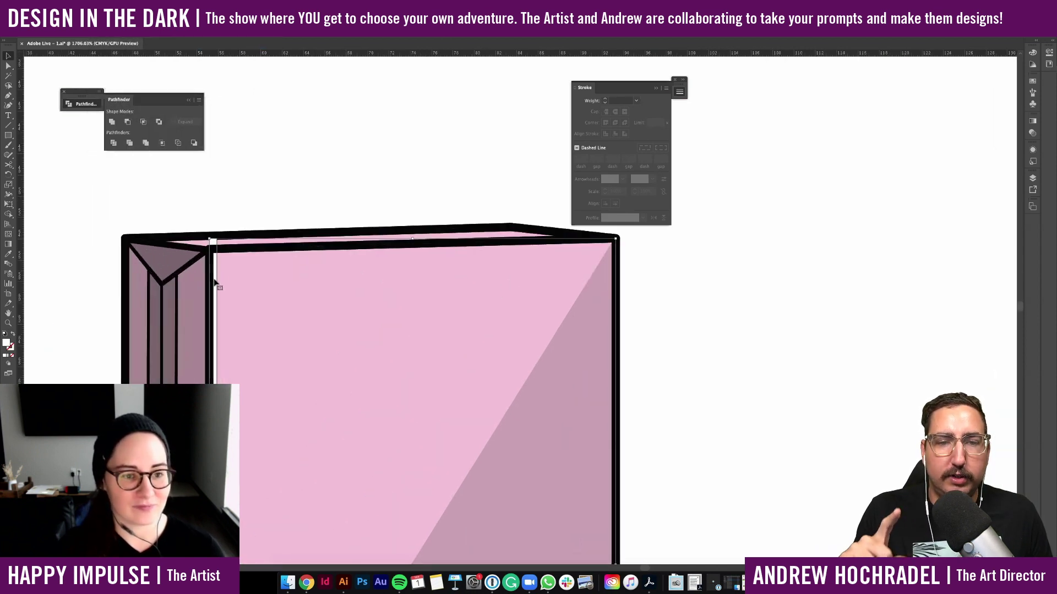
{"action": "left_click_drag", "start_coordinate": [215, 283], "coordinate": [217, 294]}
{"action": "scroll", "coordinate": [218, 295], "scroll_direction": "down", "scroll_amount": 10}
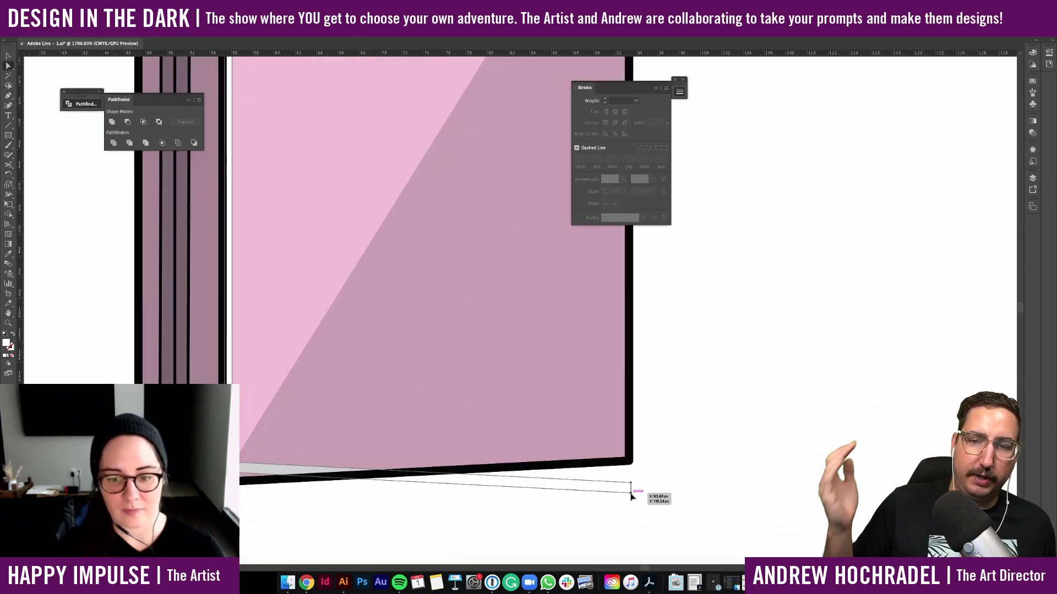
{"action": "left_click_drag", "start_coordinate": [632, 492], "coordinate": [630, 456]}
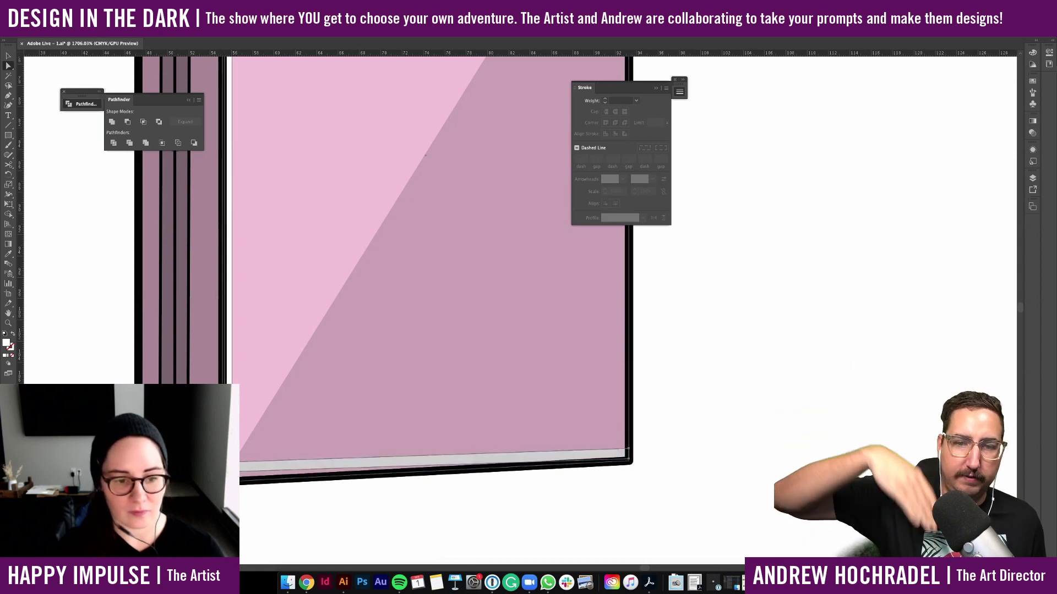
{"action": "left_click_drag", "start_coordinate": [226, 472], "coordinate": [225, 481]}
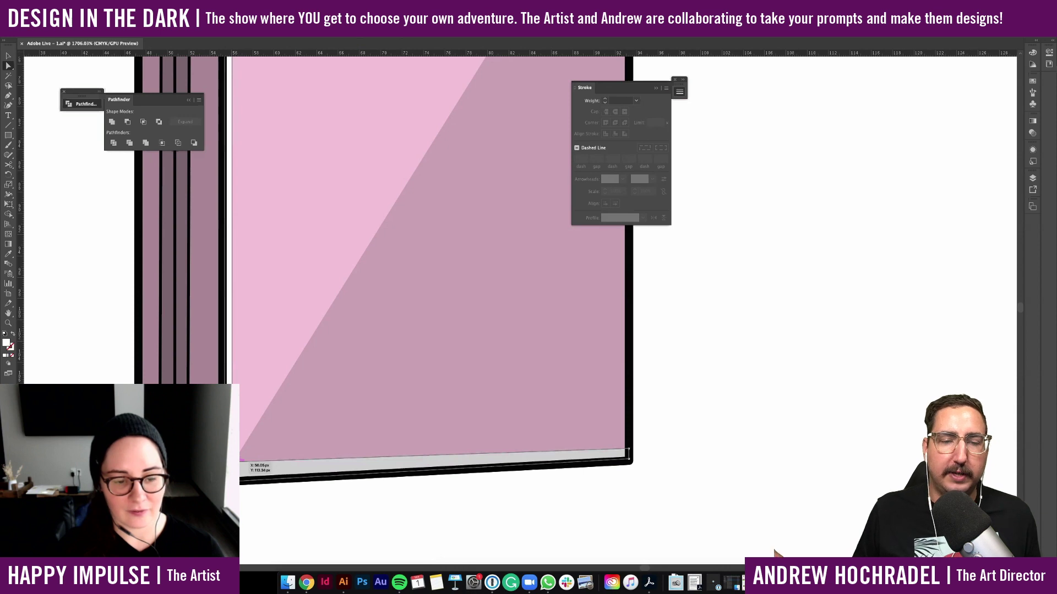
{"action": "scroll", "coordinate": [269, 507], "scroll_direction": "down", "scroll_amount": 2}
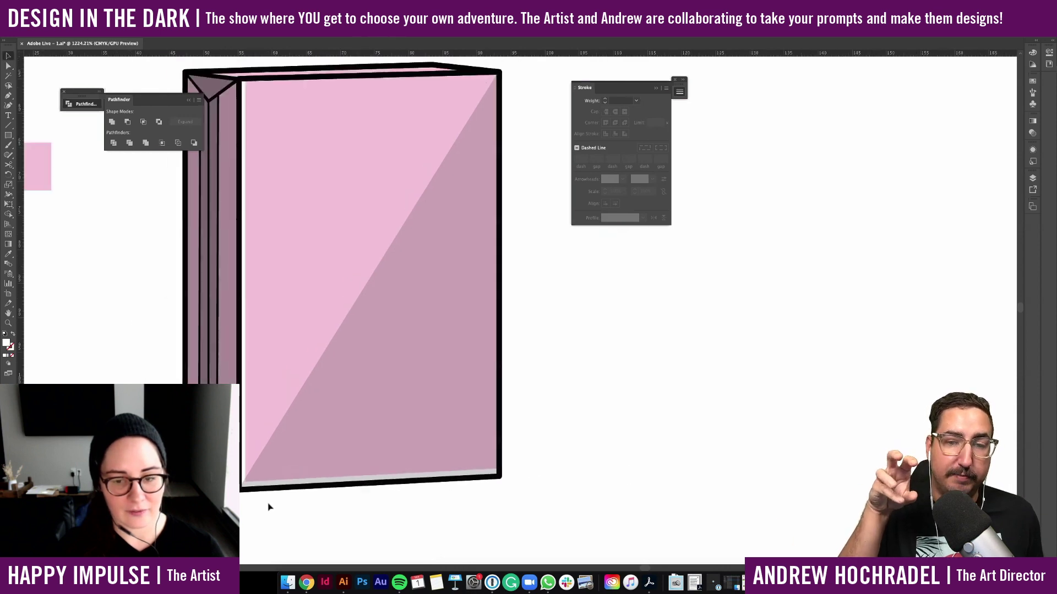
{"action": "scroll", "coordinate": [269, 506], "scroll_direction": "down", "scroll_amount": 3}
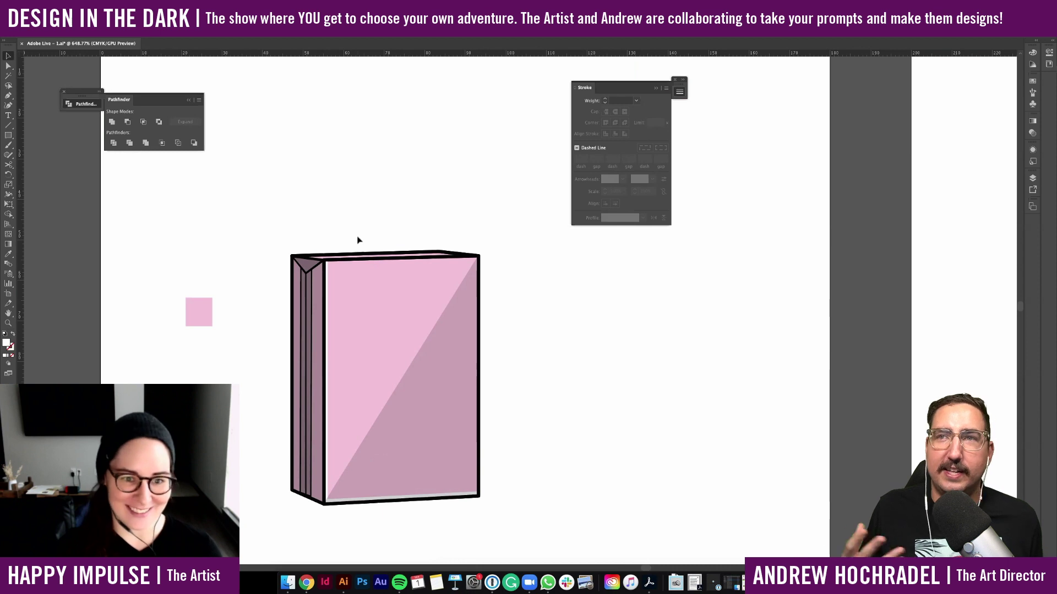
{"action": "scroll", "coordinate": [357, 259], "scroll_direction": "up", "scroll_amount": 2}
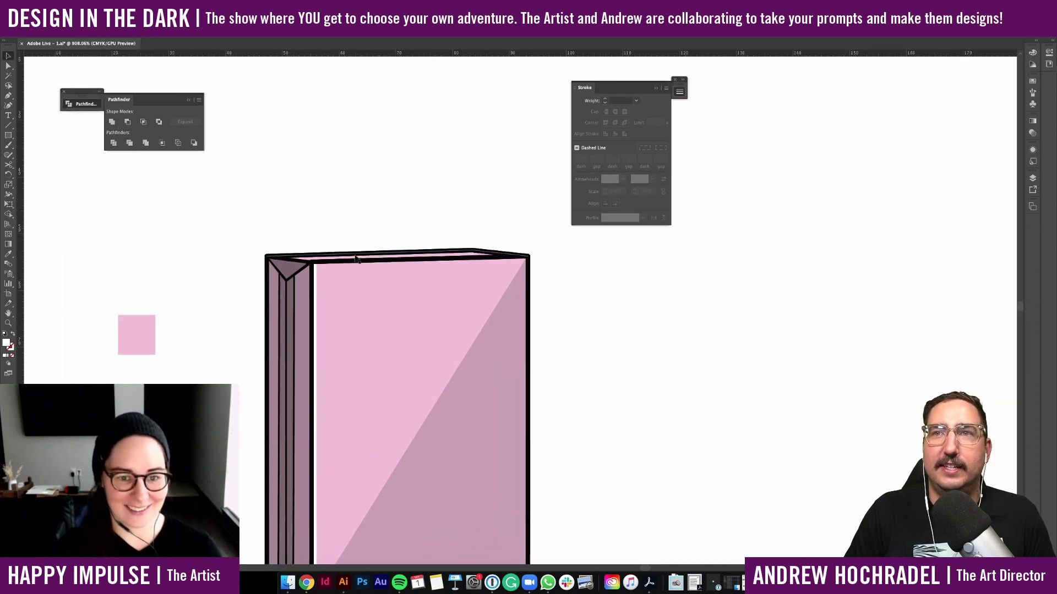
{"action": "scroll", "coordinate": [354, 255], "scroll_direction": "down", "scroll_amount": 2}
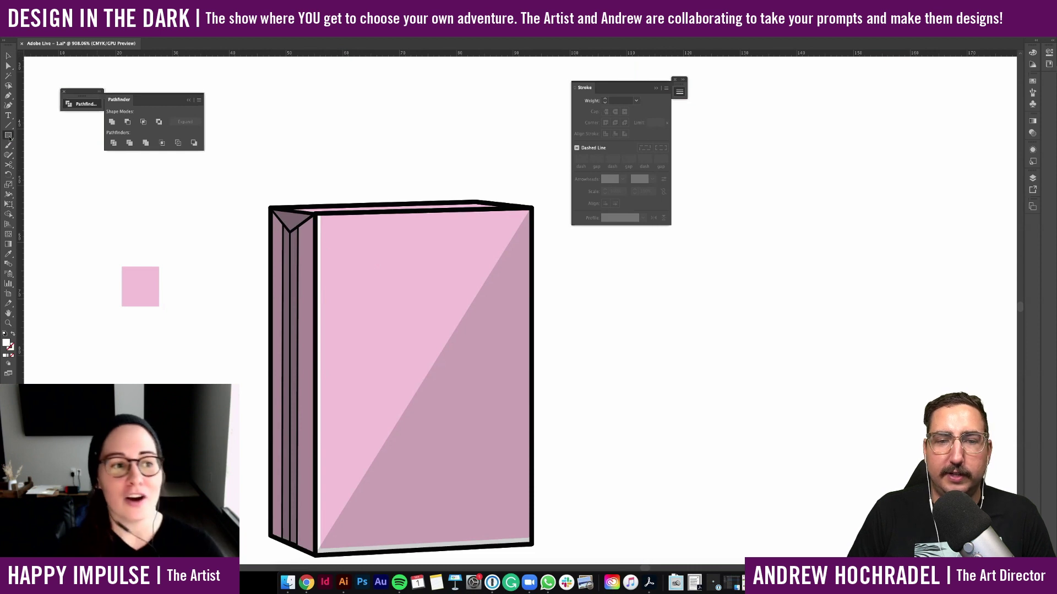
{"action": "left_click_drag", "start_coordinate": [234, 113], "coordinate": [225, 340]}
{"action": "key", "text": "i"}
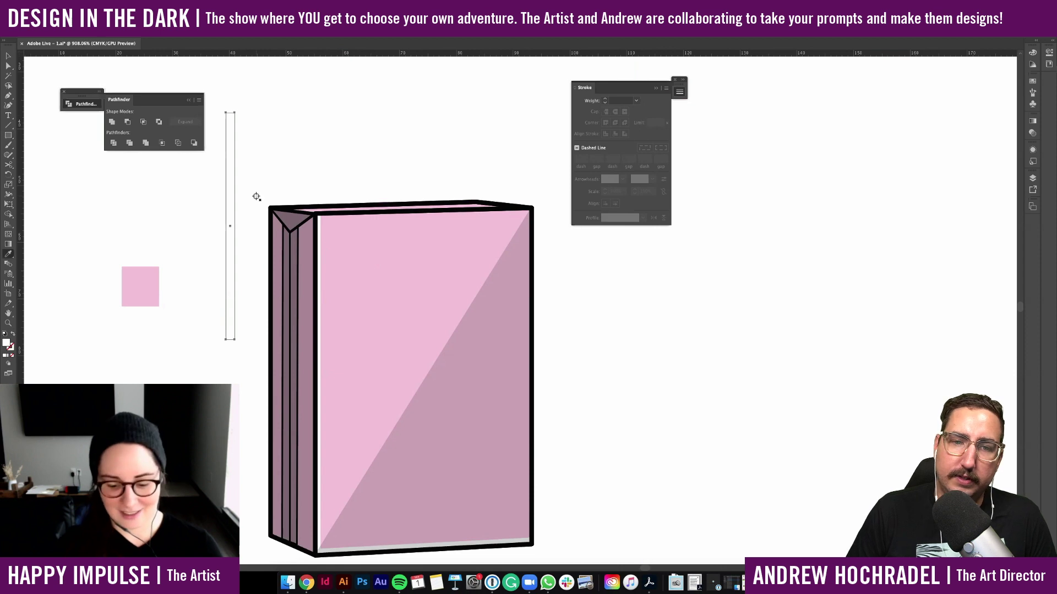
{"action": "scroll", "coordinate": [495, 179], "scroll_direction": "up", "scroll_amount": 1}
{"action": "left_click", "coordinate": [540, 224]}
{"action": "key", "text": "v"}
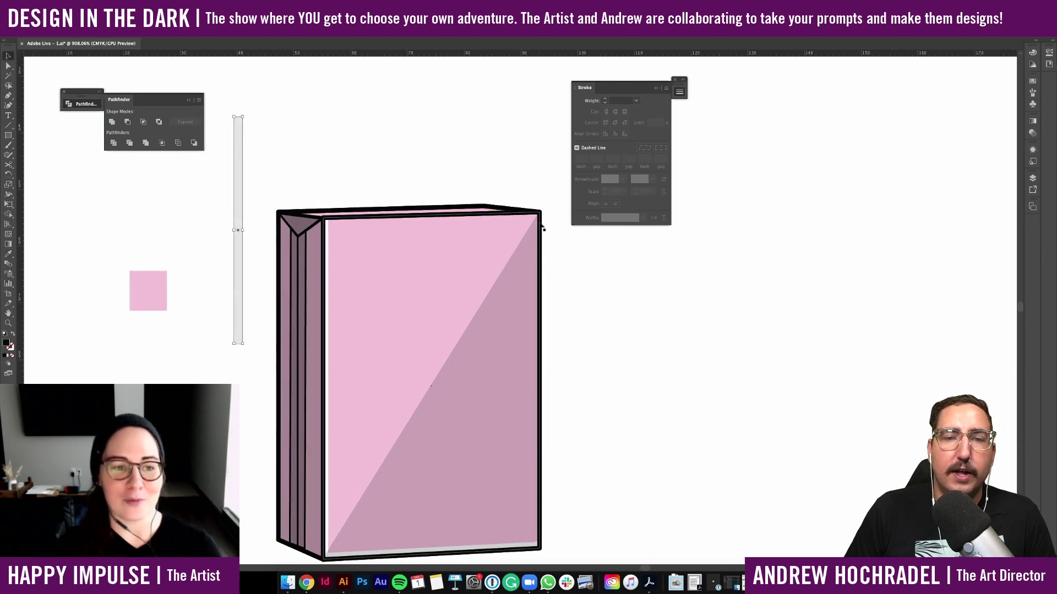
{"action": "key", "text": "Delete"}
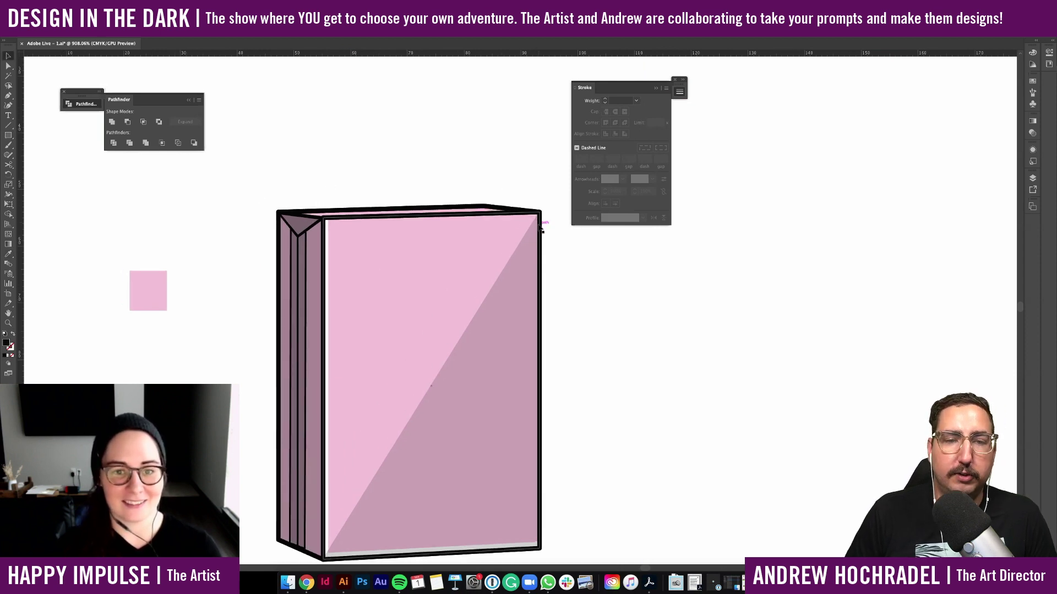
Clear the selection on the box's top face and unlock all objects
{"action": "scroll", "coordinate": [604, 349], "scroll_direction": "down", "scroll_amount": 3}
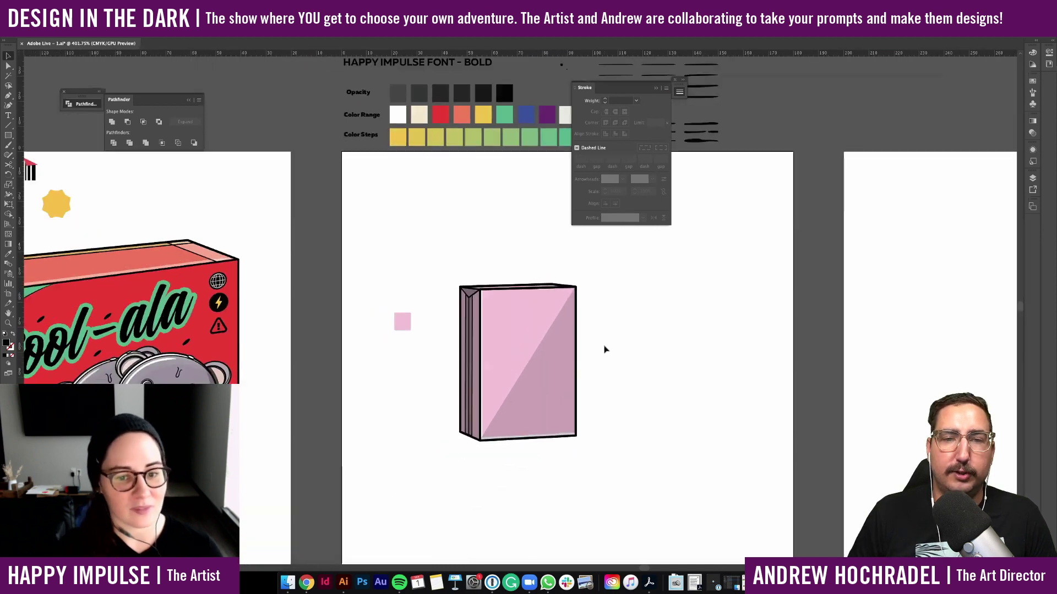
{"action": "scroll", "coordinate": [625, 349], "scroll_direction": "up", "scroll_amount": 3}
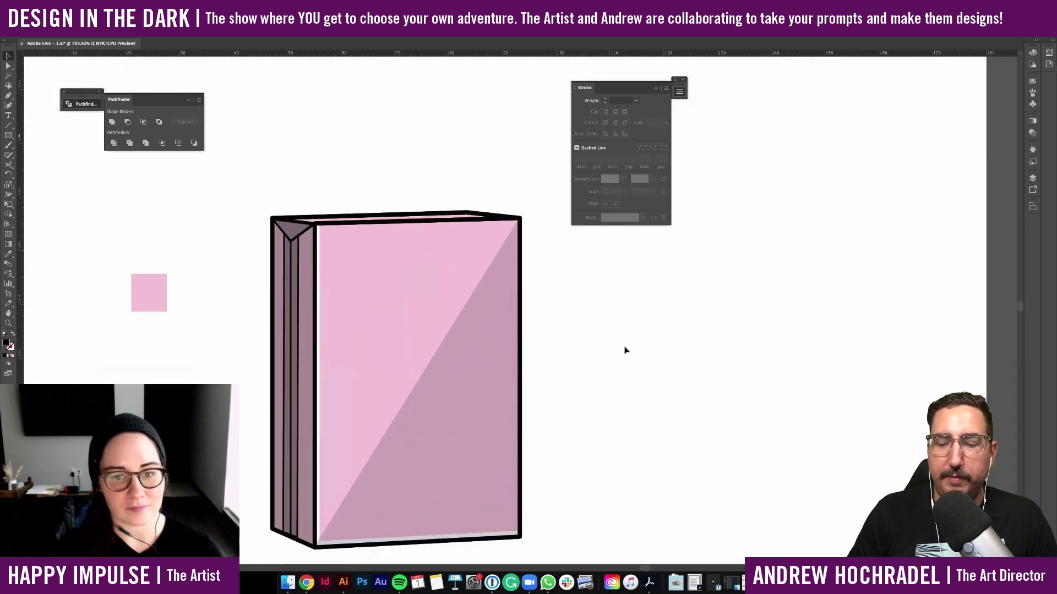
{"action": "left_click", "coordinate": [390, 219]}
{"action": "left_click", "coordinate": [251, 187]}
{"action": "left_click", "coordinate": [97, 8]}
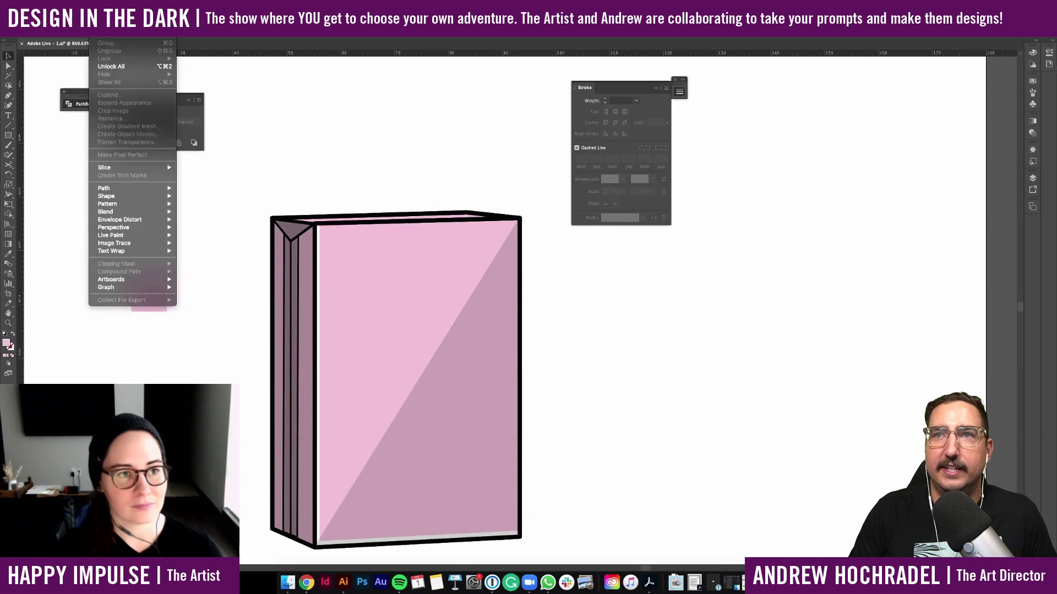
{"action": "left_click", "coordinate": [113, 66]}
Set the outline around the box's narrow side face to a 0.5 pt stroke
{"action": "left_click", "coordinate": [323, 187]}
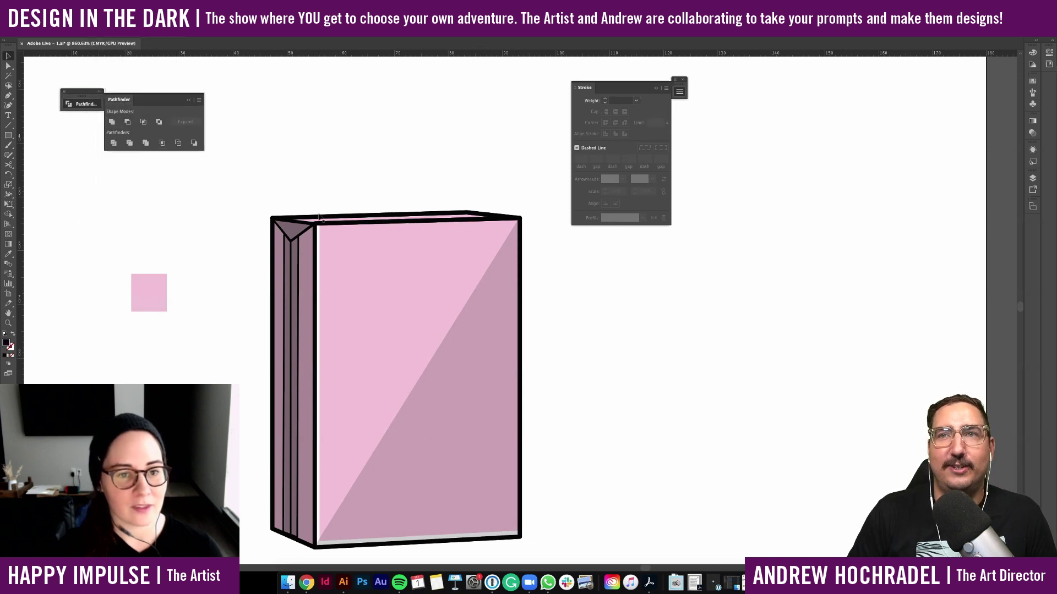
{"action": "left_click", "coordinate": [320, 217]}
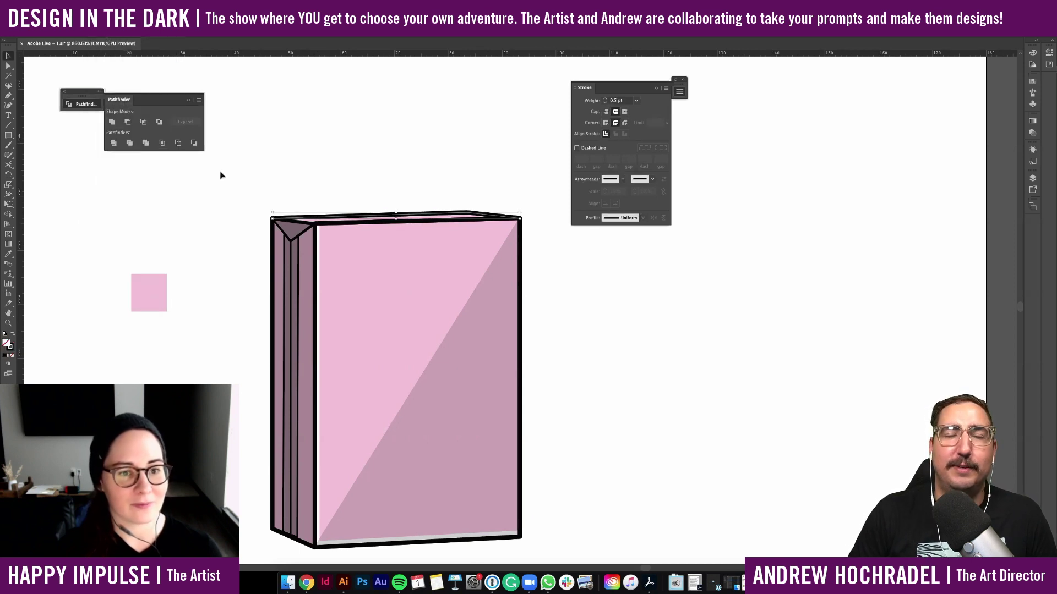
{"action": "left_click", "coordinate": [235, 224]}
{"action": "left_click", "coordinate": [271, 228]}
{"action": "left_click", "coordinate": [266, 228]}
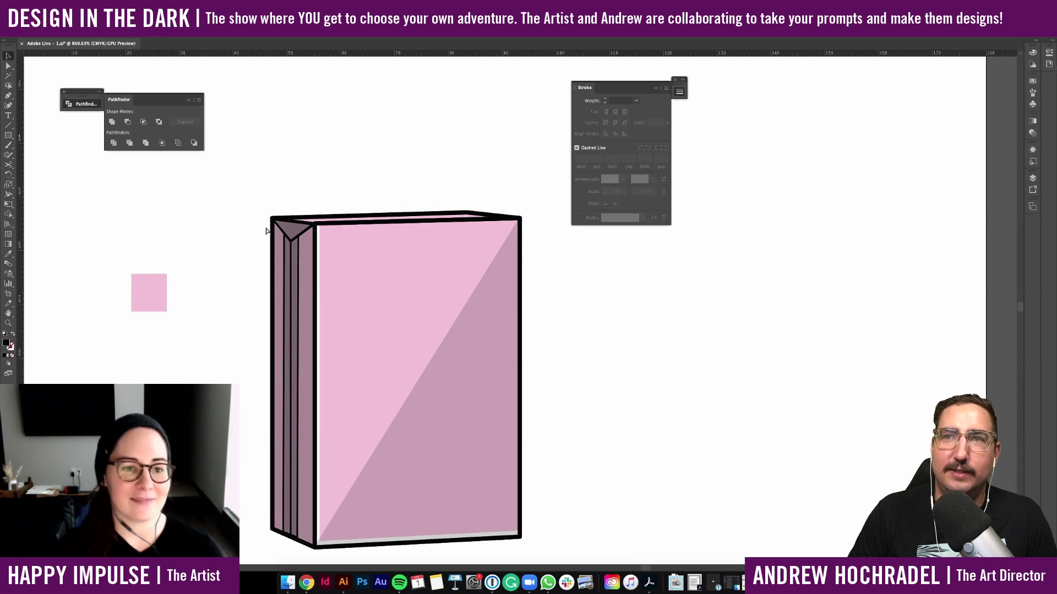
{"action": "left_click", "coordinate": [274, 259]}
{"action": "left_click", "coordinate": [263, 245]}
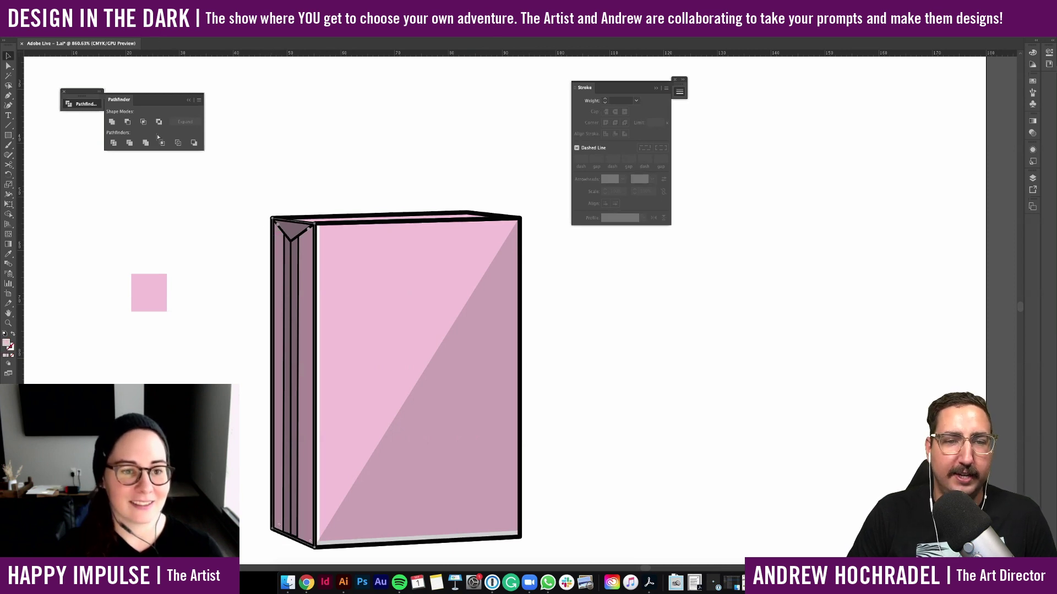
{"action": "left_click", "coordinate": [272, 242]}
{"action": "left_click", "coordinate": [136, 34]}
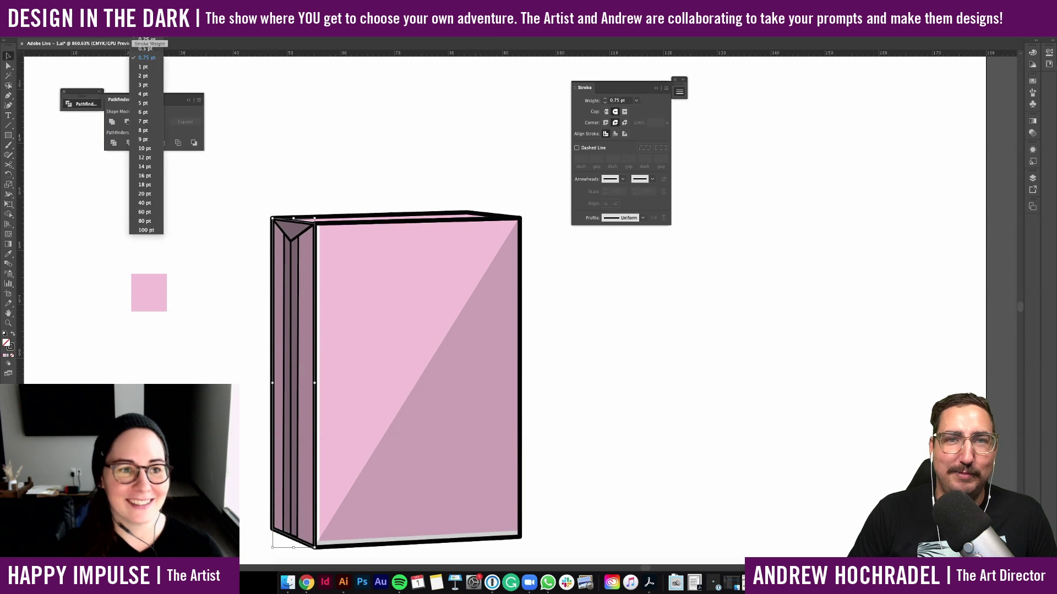
{"action": "left_click", "coordinate": [144, 43]}
Set the black outline around the front face to a 0.5 pt stroke
{"action": "left_click", "coordinate": [327, 246]}
{"action": "left_click", "coordinate": [342, 227]}
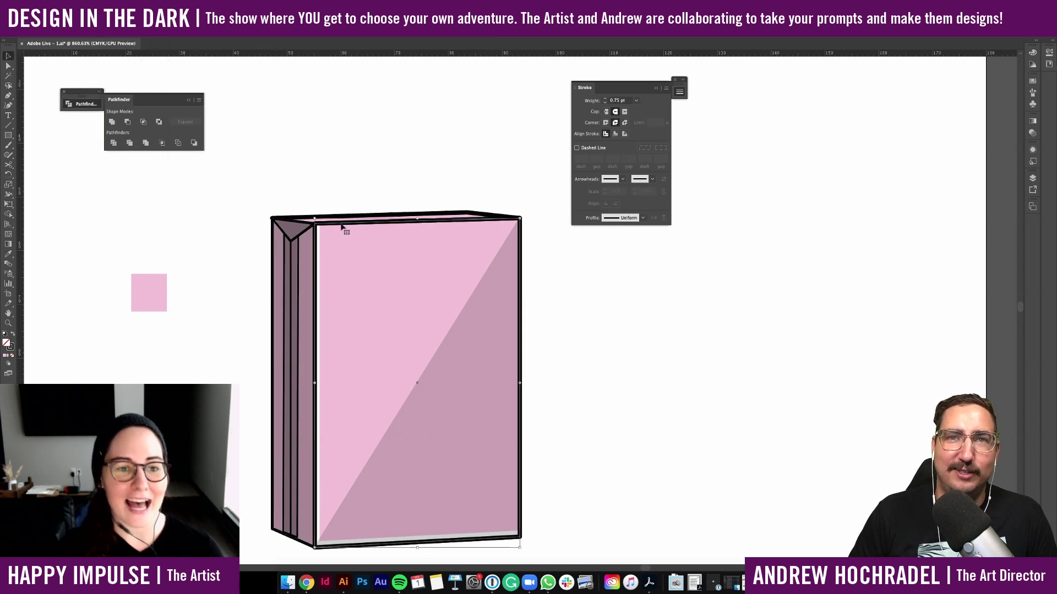
{"action": "left_click", "coordinate": [135, 34]}
{"action": "left_click", "coordinate": [146, 47]}
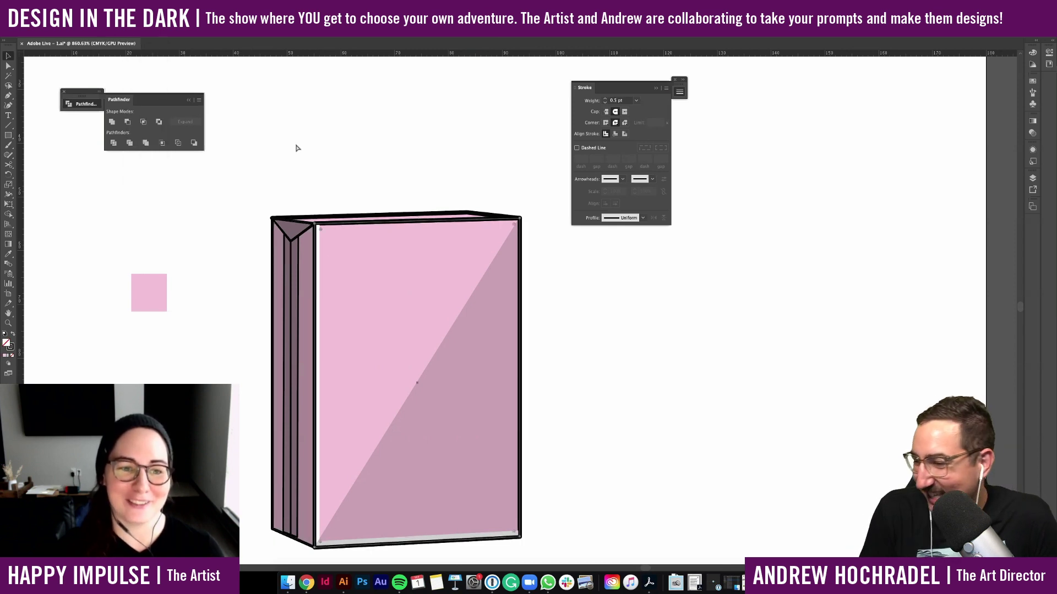
{"action": "left_click", "coordinate": [324, 171]}
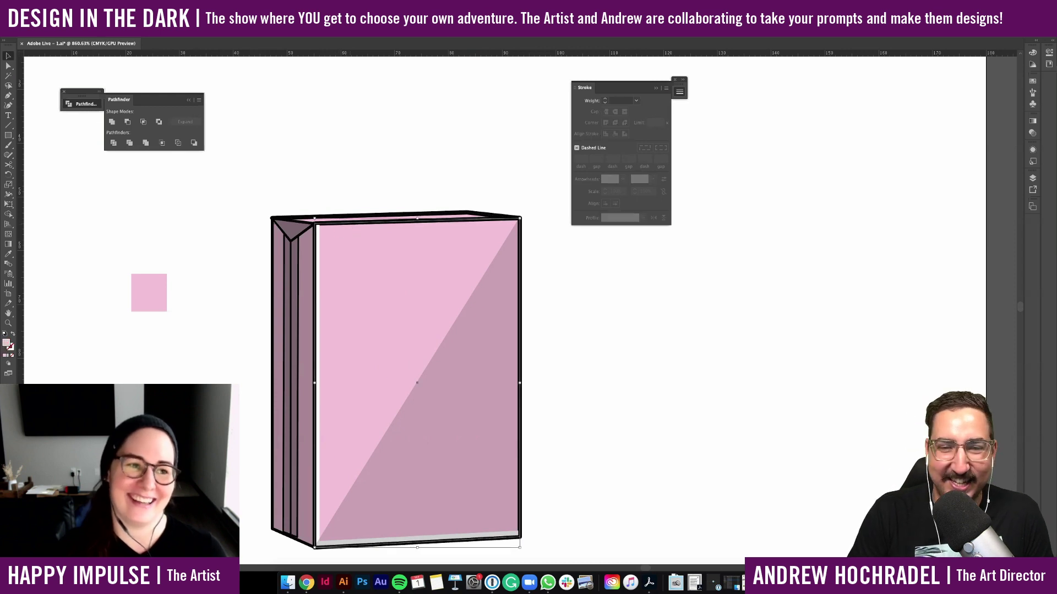
Select the remaining 0.75 pt outline overlapping the front face and reduce its stroke to 0.5 pt
{"action": "left_click", "coordinate": [341, 233]}
{"action": "left_click", "coordinate": [340, 225]}
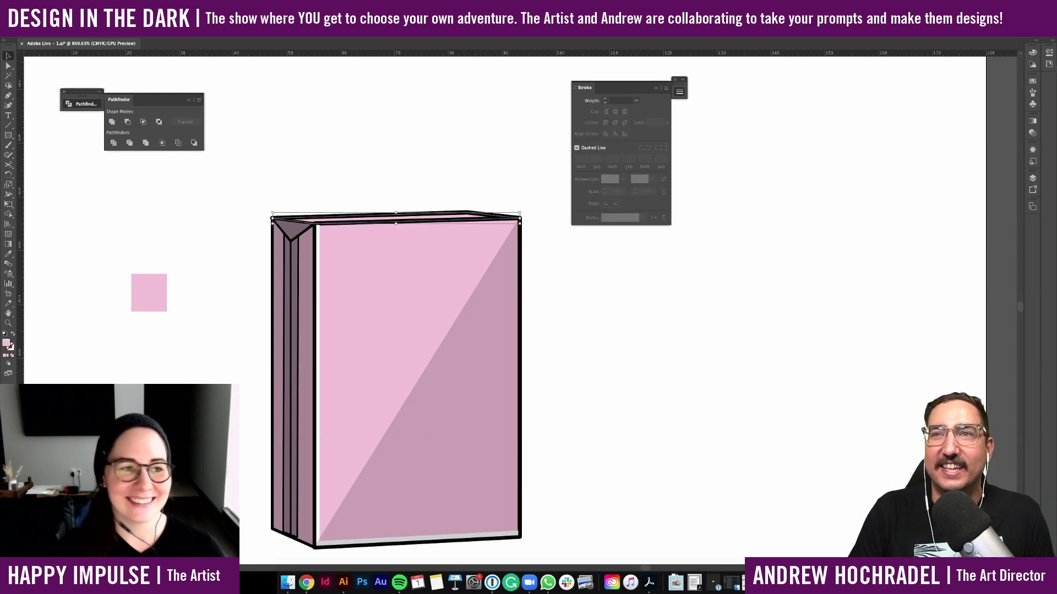
{"action": "left_click", "coordinate": [341, 227]}
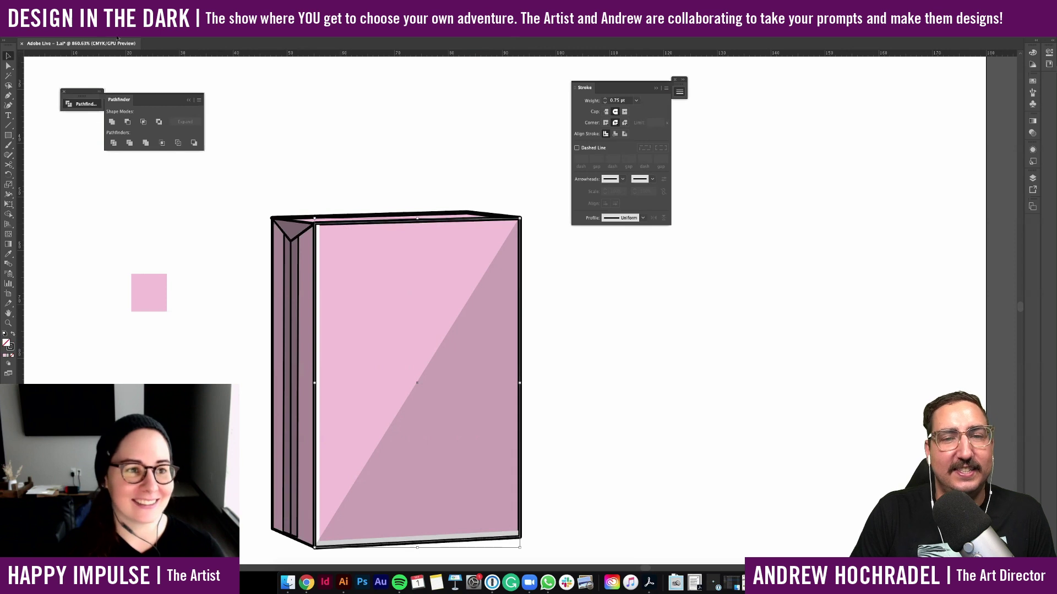
{"action": "left_click", "coordinate": [107, 32]}
{"action": "left_click", "coordinate": [551, 246]}
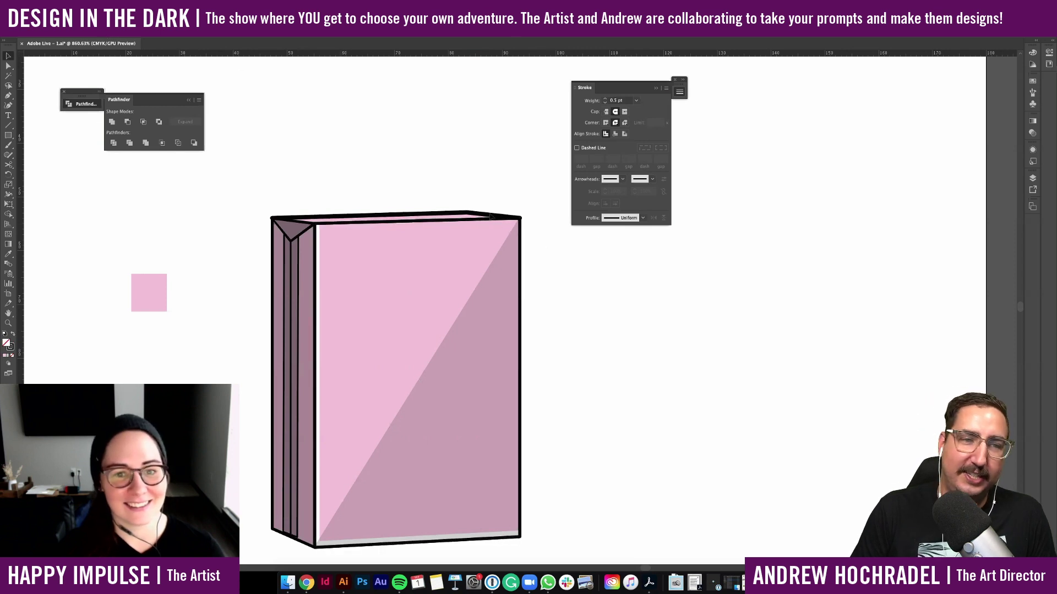
Move the two overlapping back-edge lines off the box's top face into the blank area above it
{"action": "left_click", "coordinate": [483, 216]}
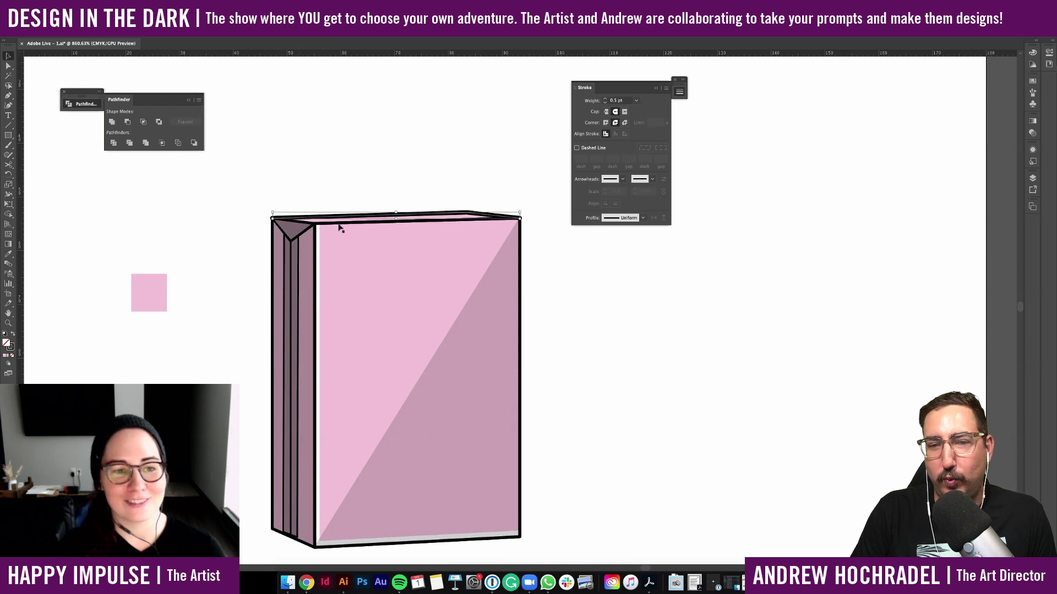
{"action": "left_click_drag", "start_coordinate": [338, 219], "coordinate": [326, 148]}
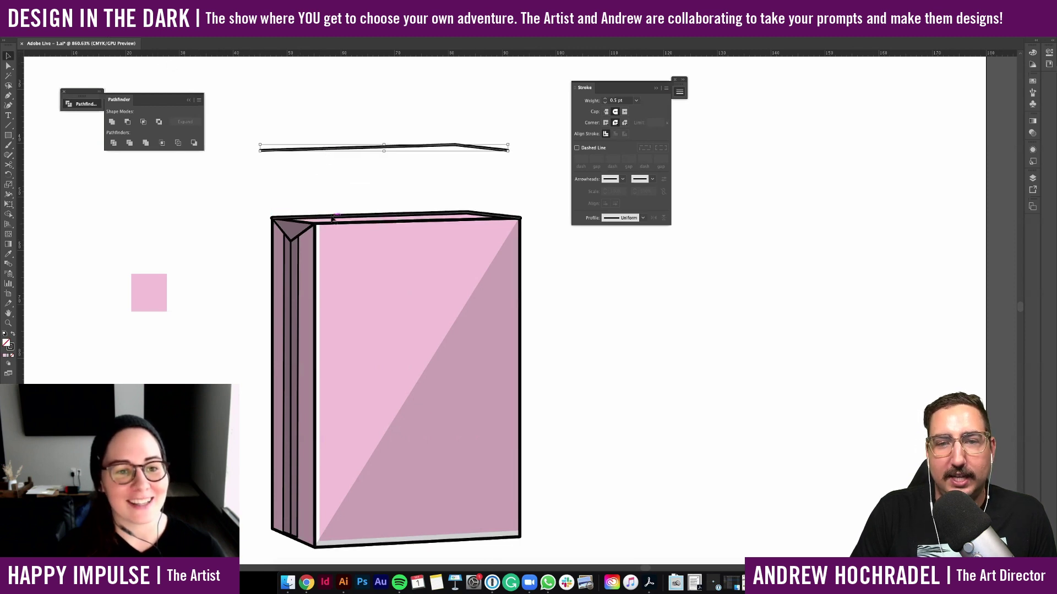
{"action": "left_click_drag", "start_coordinate": [331, 218], "coordinate": [321, 167]}
{"action": "left_click", "coordinate": [344, 217]}
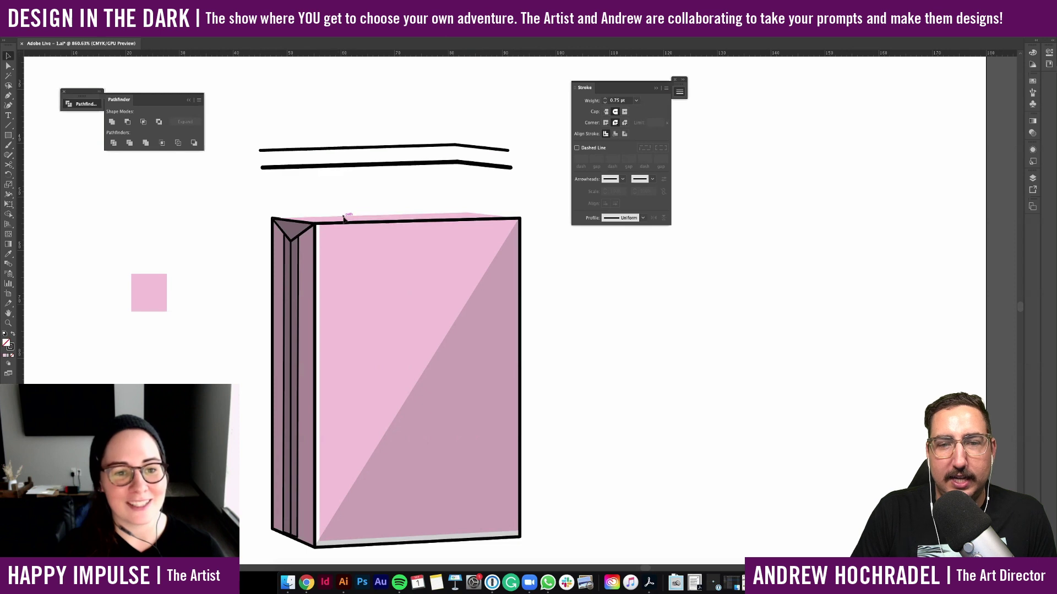
Unlock all objects and copy the thicker spare line's black stroke onto the box's top face with the Eyedropper
{"action": "left_click", "coordinate": [98, 6]}
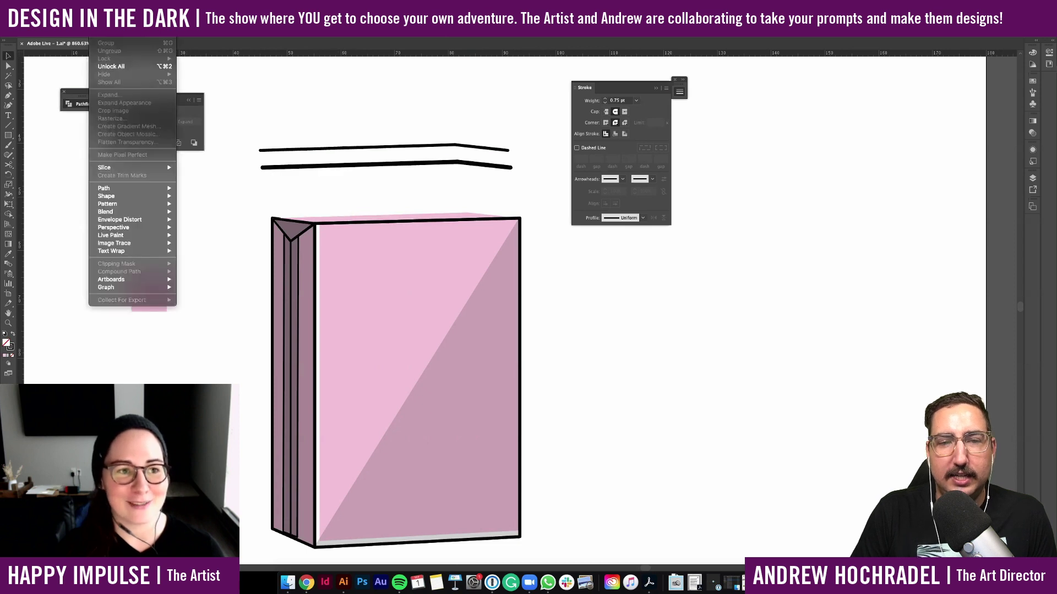
{"action": "left_click", "coordinate": [119, 66]}
{"action": "left_click", "coordinate": [360, 217]}
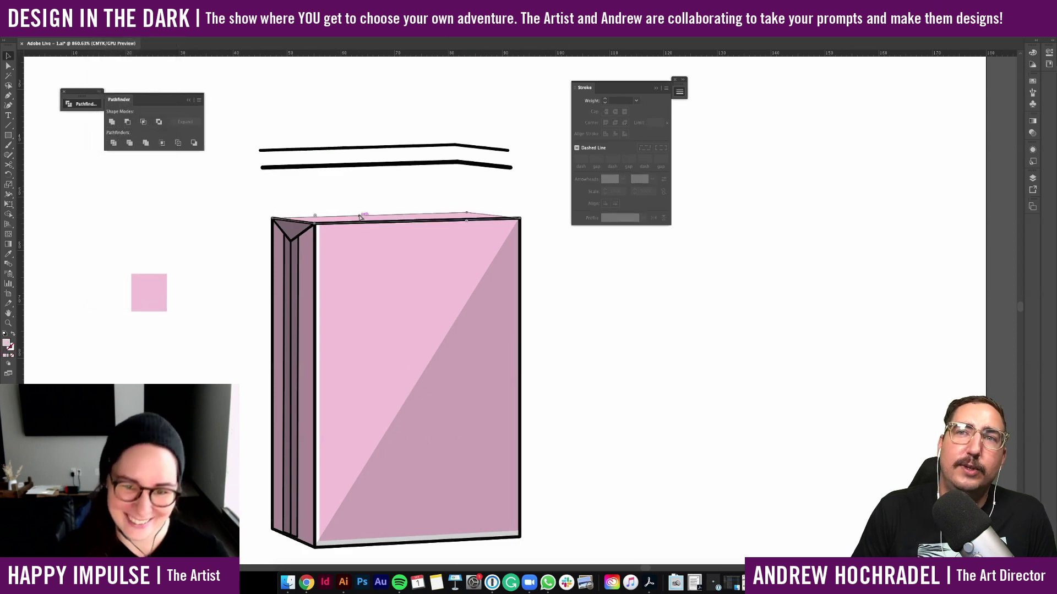
{"action": "key", "text": "i"}
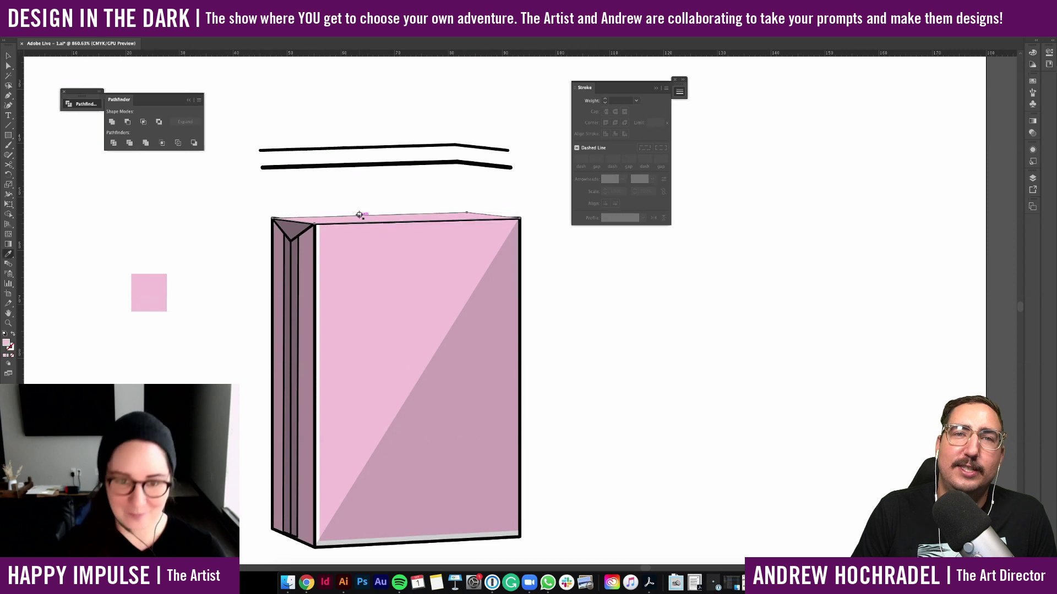
{"action": "left_click", "coordinate": [467, 166]}
{"action": "key", "text": "v"}
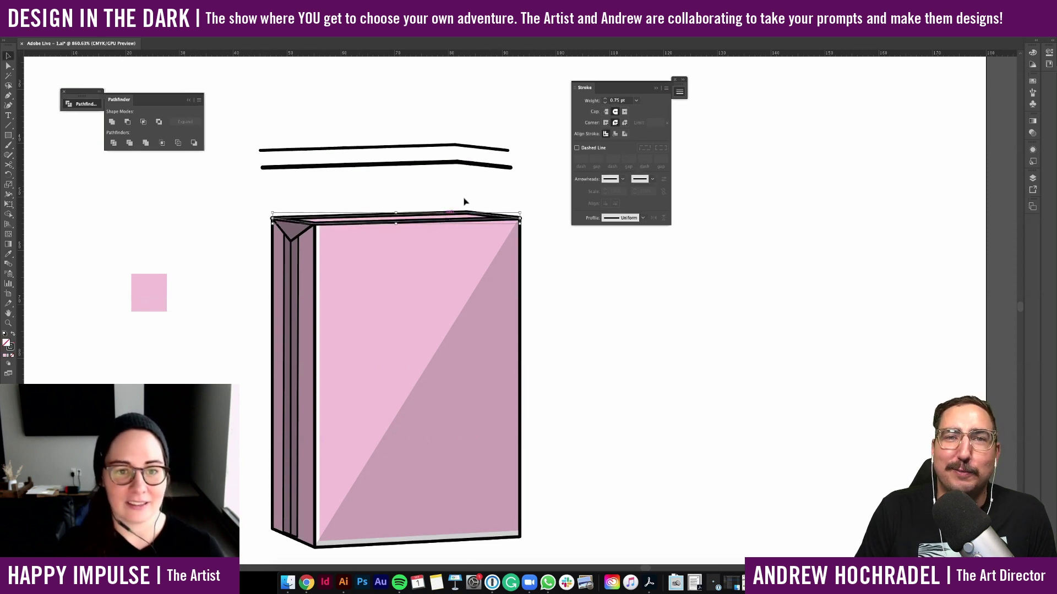
Select the top face's new outline and set its stroke weight to 0.5 pt
{"action": "left_click", "coordinate": [313, 265]}
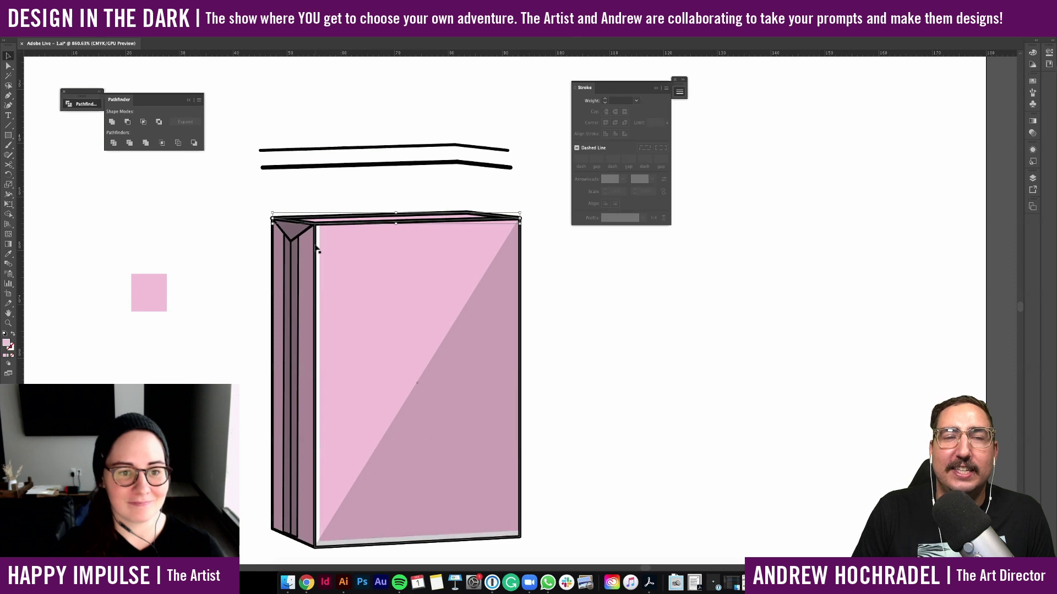
{"action": "left_click", "coordinate": [253, 203]}
{"action": "left_click", "coordinate": [311, 217]}
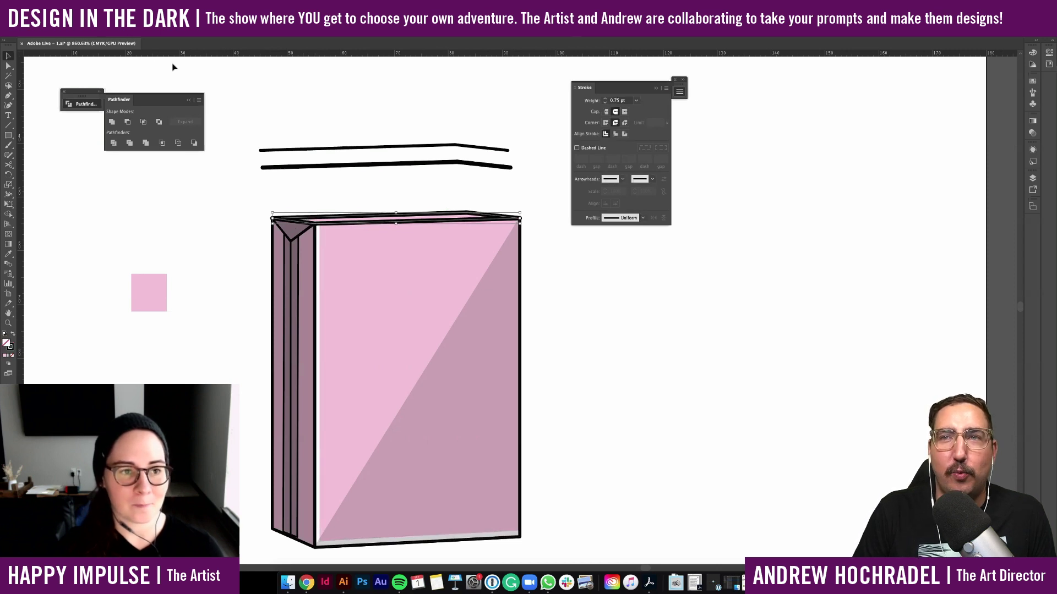
{"action": "key", "text": "super+z"}
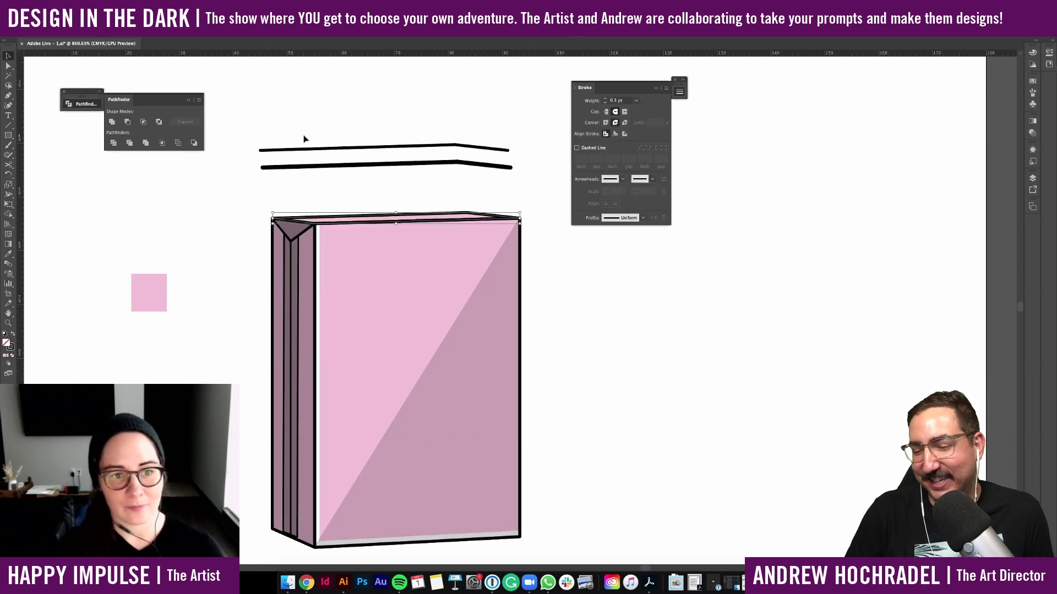
Paste a copy of the top face's outline beside the box and turn it white by sampling the blank artboard
{"action": "scroll", "coordinate": [607, 298], "scroll_direction": "right", "scroll_amount": 3}
{"action": "key", "text": "super+v"}
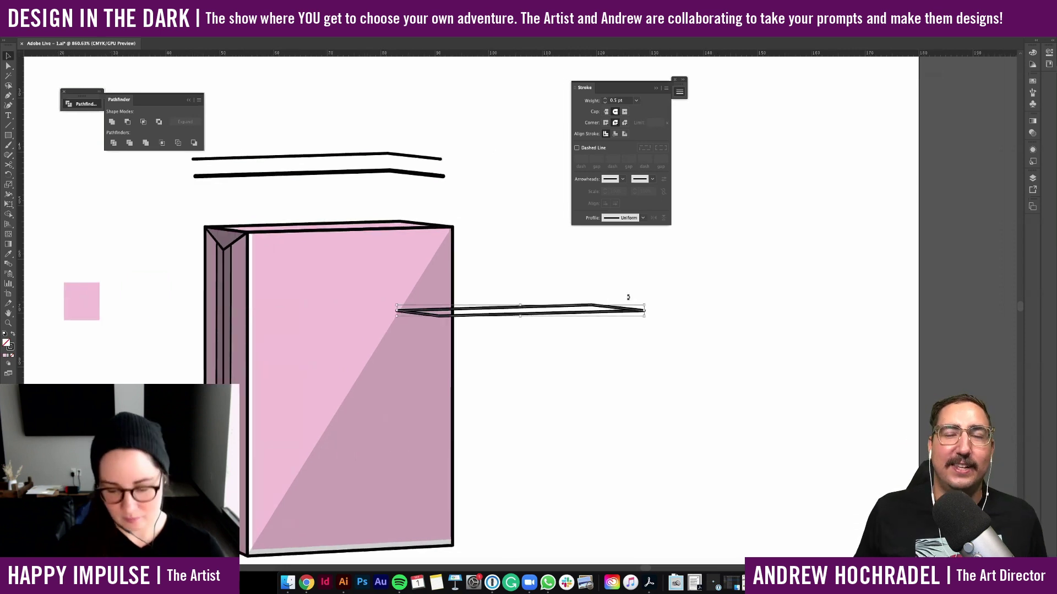
{"action": "key", "text": "i"}
{"action": "left_click", "coordinate": [588, 385]}
{"action": "key", "text": "v"}
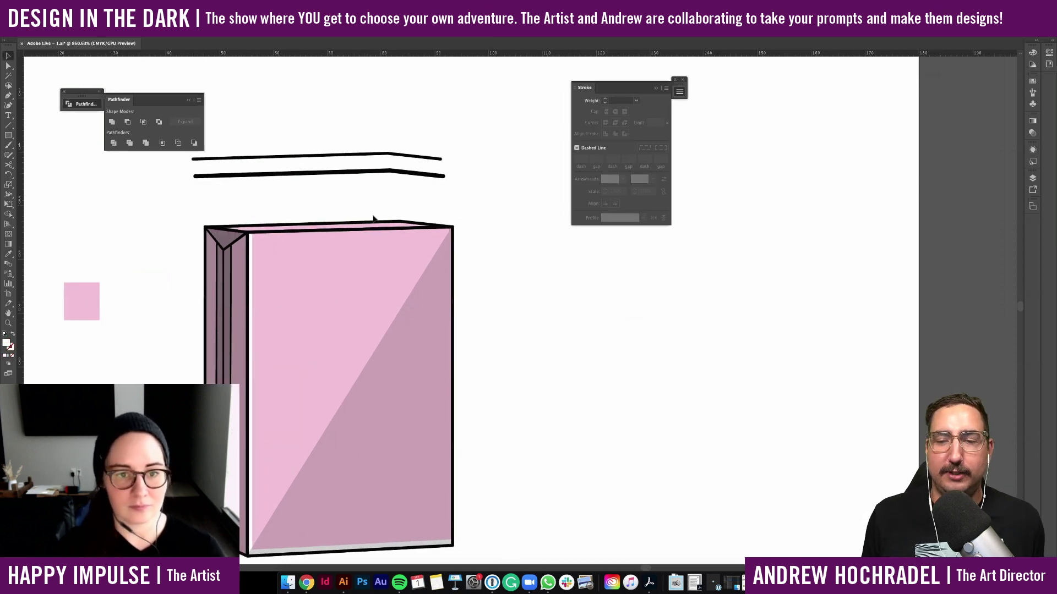
Place the white shape over the top face in isolation mode, send it to the back and exit isolation
{"action": "double_click", "coordinate": [378, 225]}
{"action": "left_click_drag", "start_coordinate": [451, 308], "coordinate": [258, 230]}
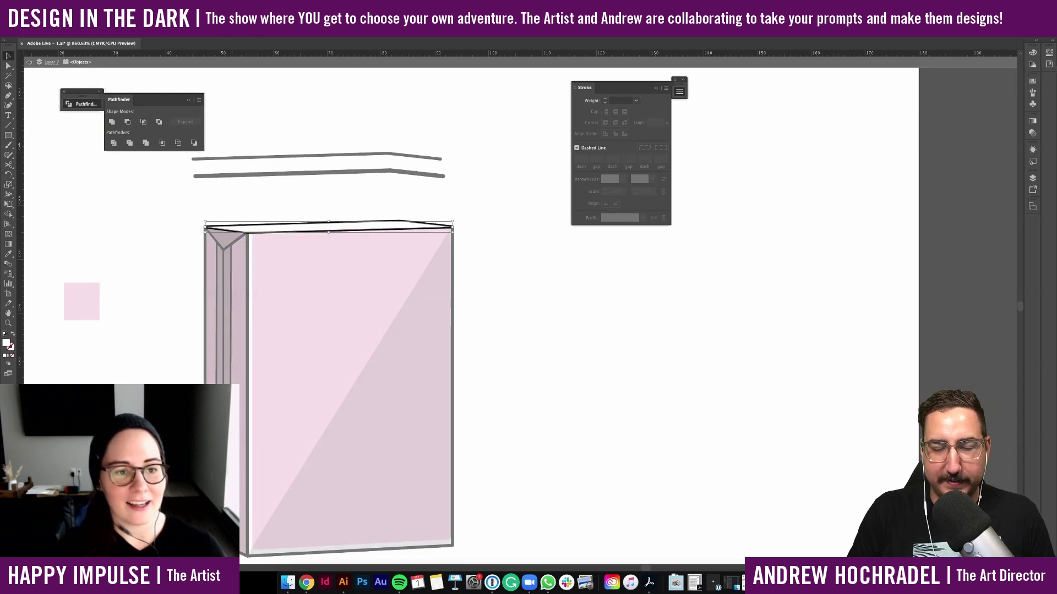
{"action": "key", "text": "super+shift+["}
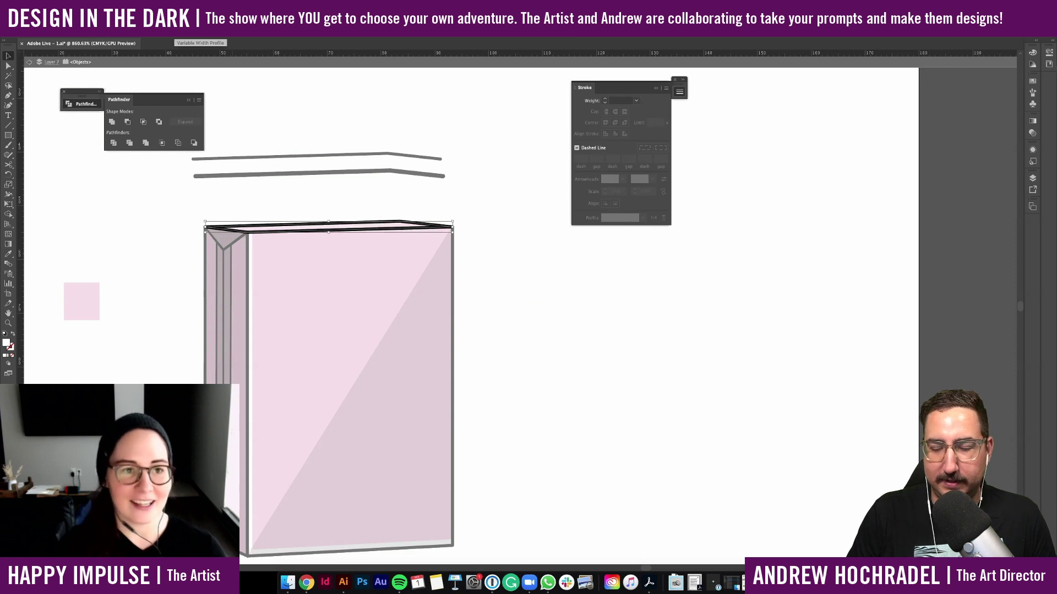
{"action": "double_click", "coordinate": [499, 214]}
Paste the side face's shading shape beside the box, add an overlapping offset duplicate and select both
{"action": "scroll", "coordinate": [539, 275], "scroll_direction": "down", "scroll_amount": 2}
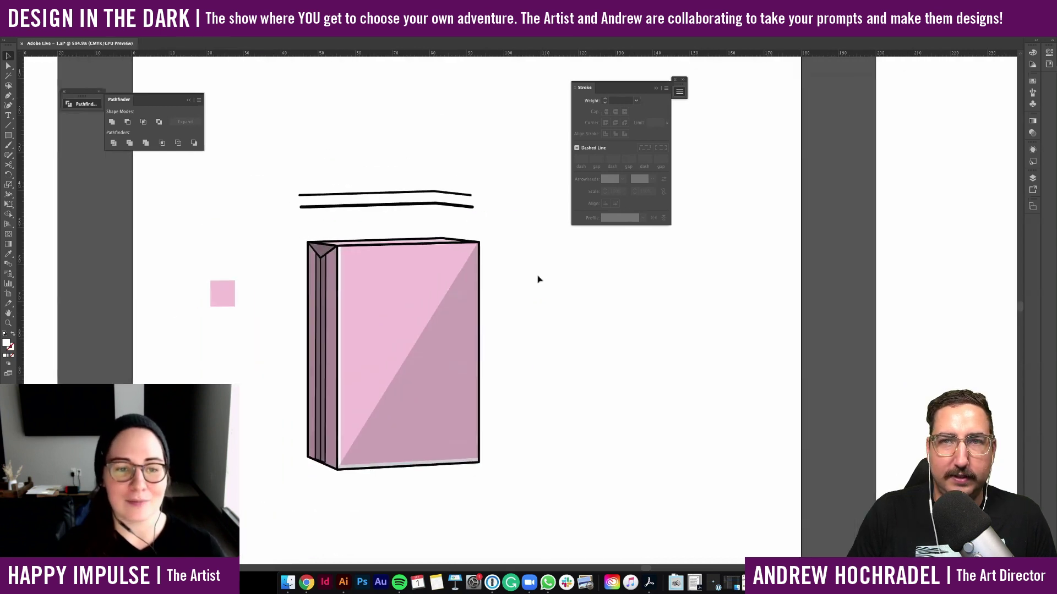
{"action": "scroll", "coordinate": [539, 275], "scroll_direction": "up", "scroll_amount": 2}
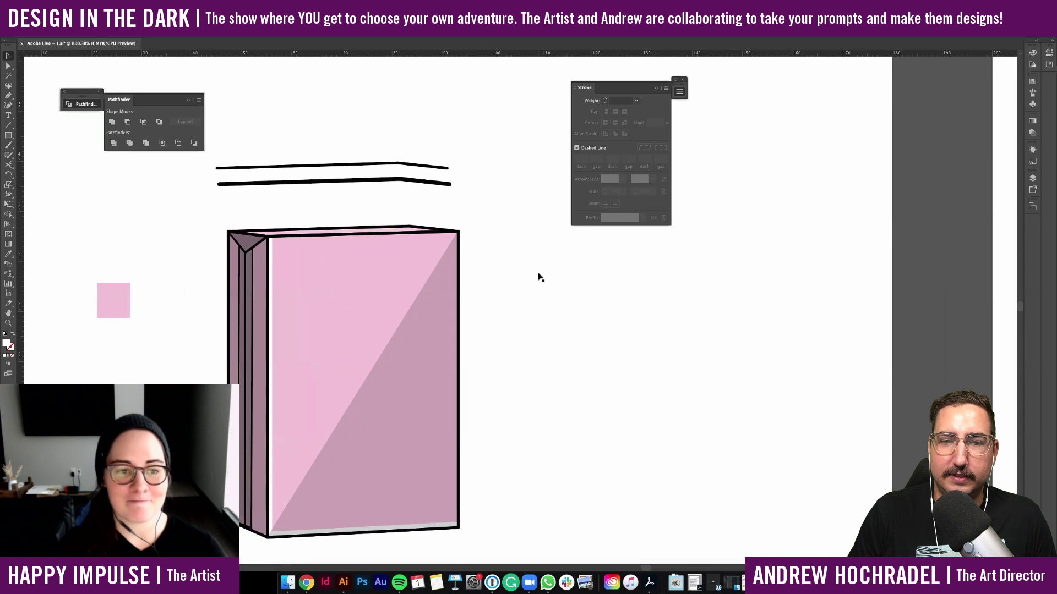
{"action": "left_click", "coordinate": [260, 330]}
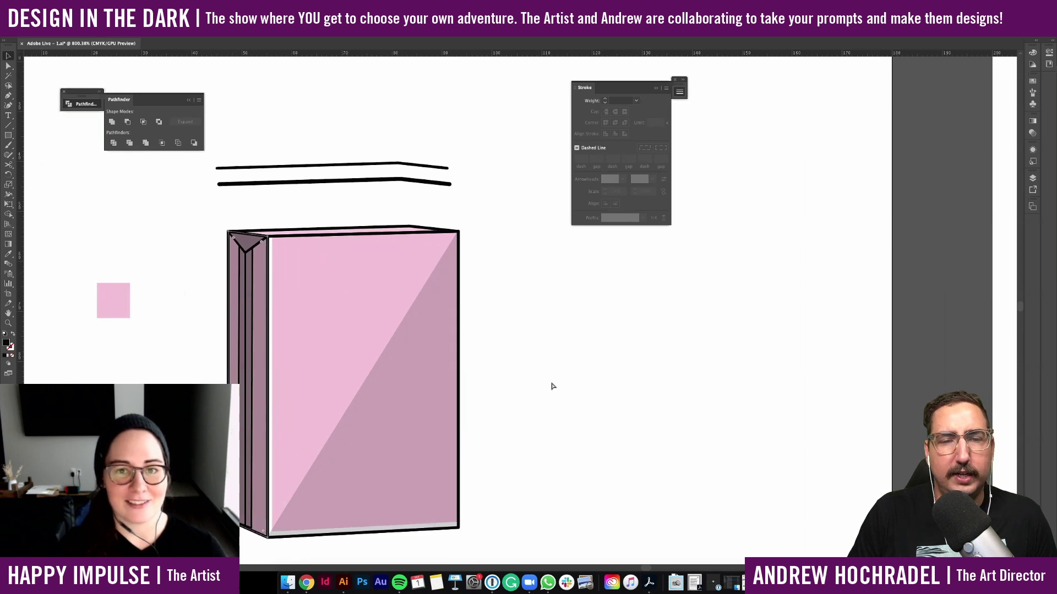
{"action": "key", "text": "ctrl+v"}
{"action": "left_click_drag", "start_coordinate": [513, 311], "coordinate": [526, 318]}
{"action": "mouse_move", "coordinate": [534, 164]}
{"action": "left_mouse_down"}
{"action": "mouse_move", "coordinate": [535, 143]}
{"action": "mouse_move", "coordinate": [533, 183]}
{"action": "left_mouse_up"}
{"action": "left_click", "coordinate": [512, 191], "text": "shift"}
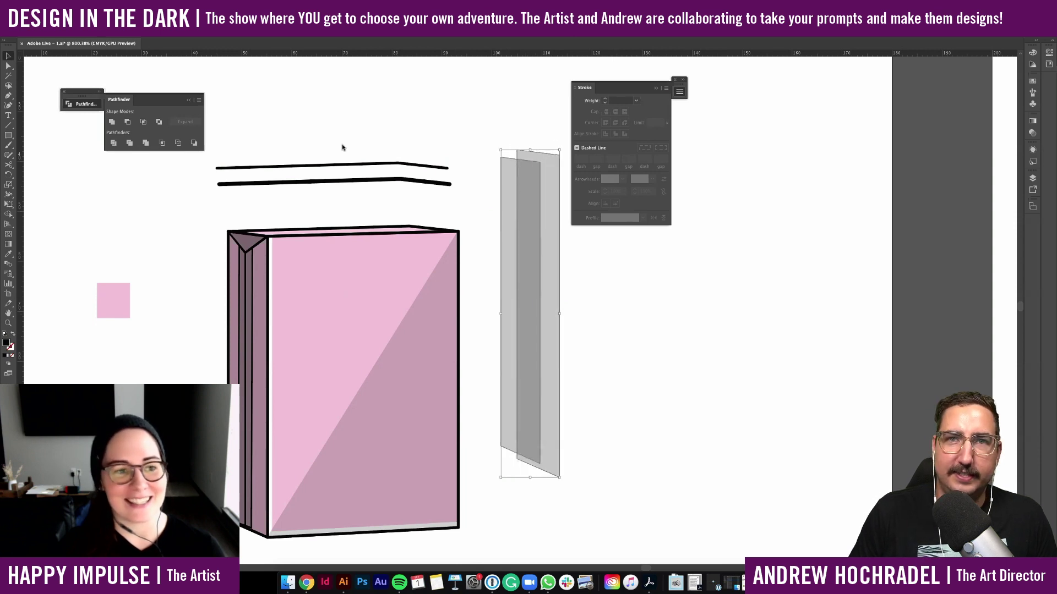
Subtract the front shading copy with Minus Front and move the remaining strip onto the box's side face
{"action": "left_click", "coordinate": [131, 122]}
{"action": "left_click_drag", "start_coordinate": [511, 260], "coordinate": [238, 335]}
{"action": "scroll", "coordinate": [200, 357], "scroll_direction": "down", "scroll_amount": 2}
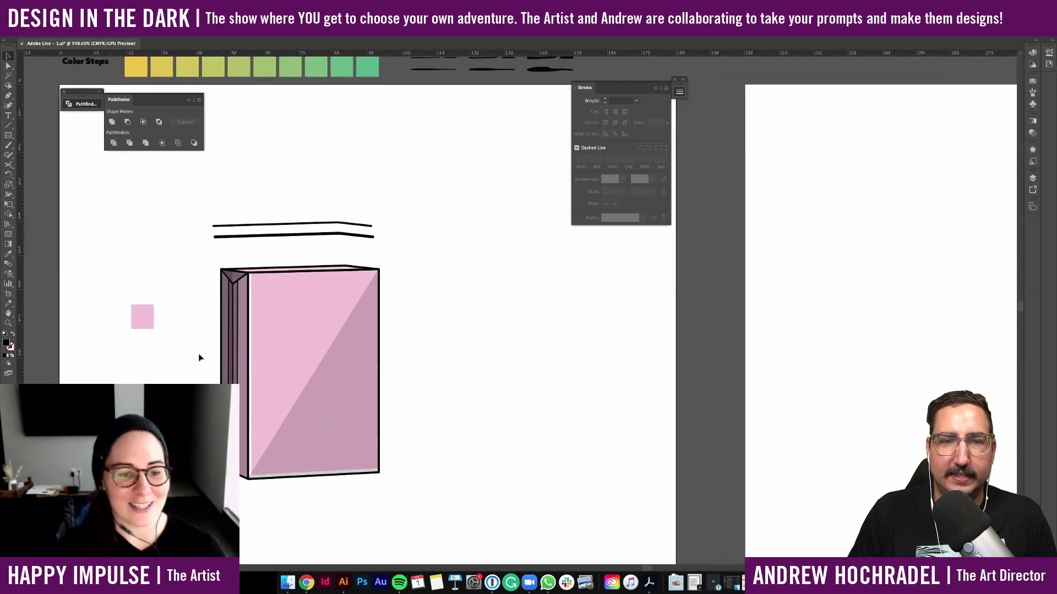
Copy the pink front face and place the duplicate in the blank space beside the box
{"action": "scroll", "coordinate": [265, 335], "scroll_direction": "left", "scroll_amount": 5}
{"action": "scroll", "coordinate": [330, 313], "scroll_direction": "left", "scroll_amount": 2}
{"action": "scroll", "coordinate": [330, 313], "scroll_direction": "left", "scroll_amount": 1}
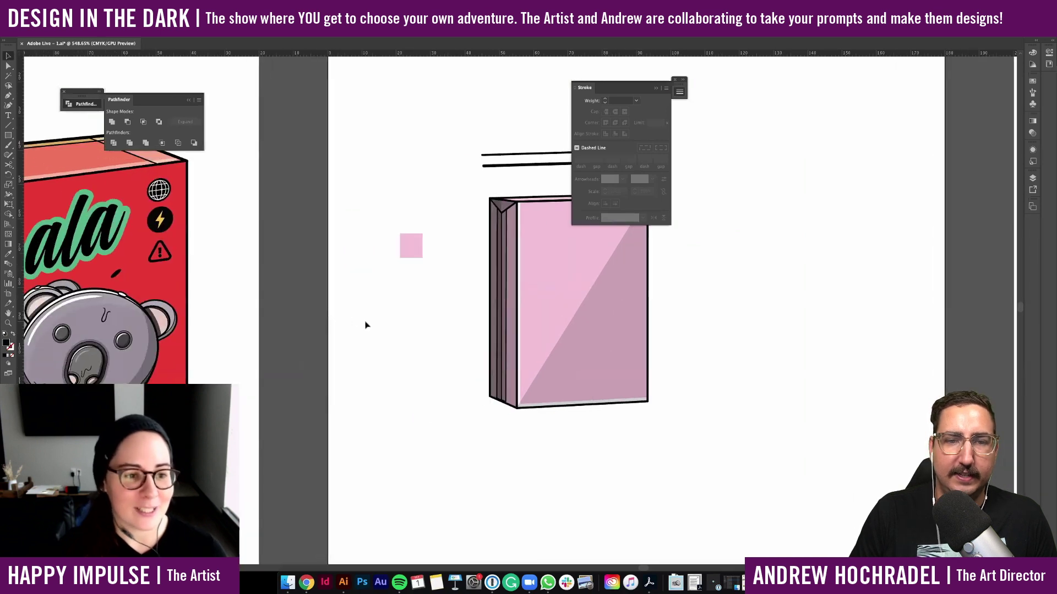
{"action": "scroll", "coordinate": [342, 209], "scroll_direction": "right", "scroll_amount": 10}
{"action": "left_click", "coordinate": [299, 255]}
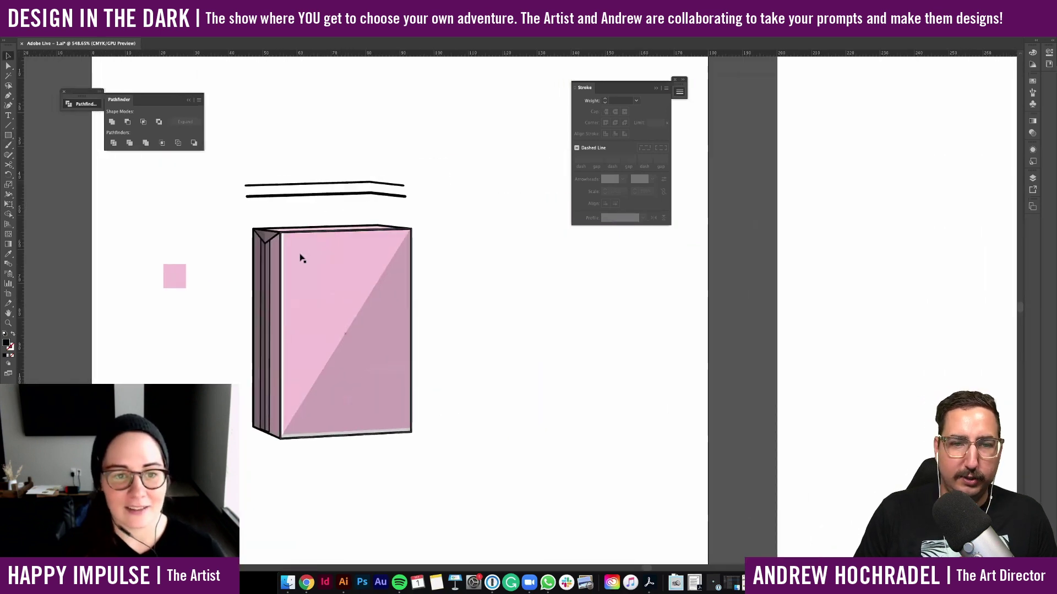
{"action": "key", "text": "super+v"}
{"action": "left_click_drag", "start_coordinate": [502, 281], "coordinate": [487, 351]}
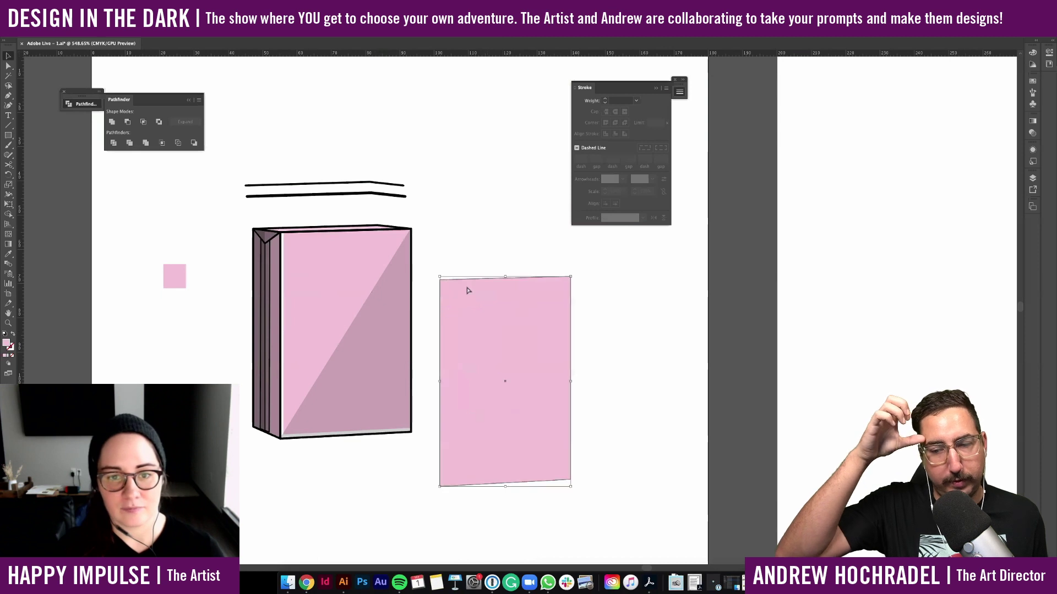
Align the duplicate's two upper anchor points so that its top edge is horizontal
{"action": "key", "text": "a"}
{"action": "left_click_drag", "start_coordinate": [597, 298], "coordinate": [597, 299]}
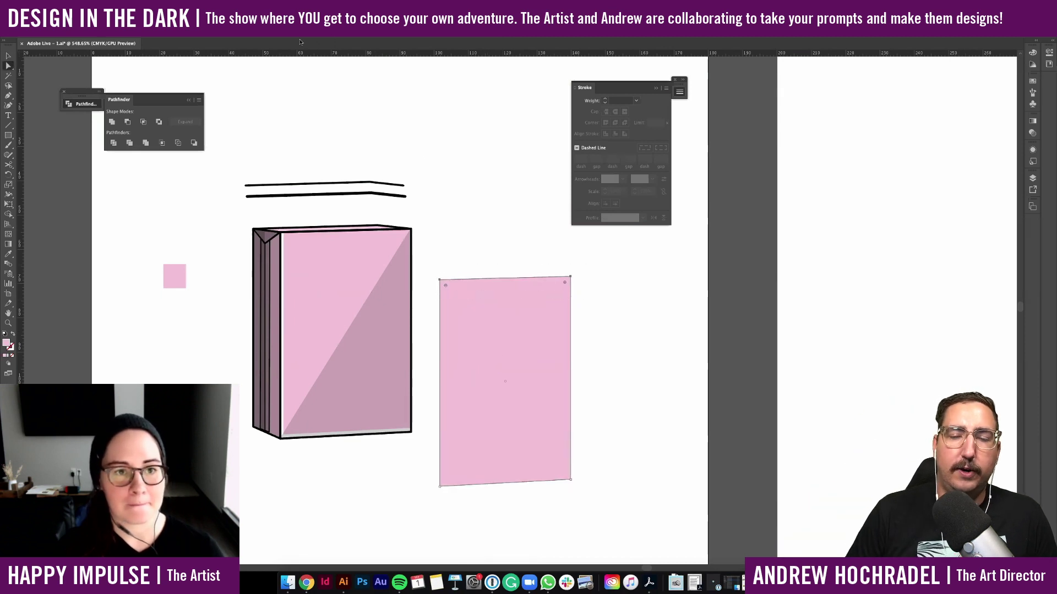
{"action": "left_click", "coordinate": [341, 30]}
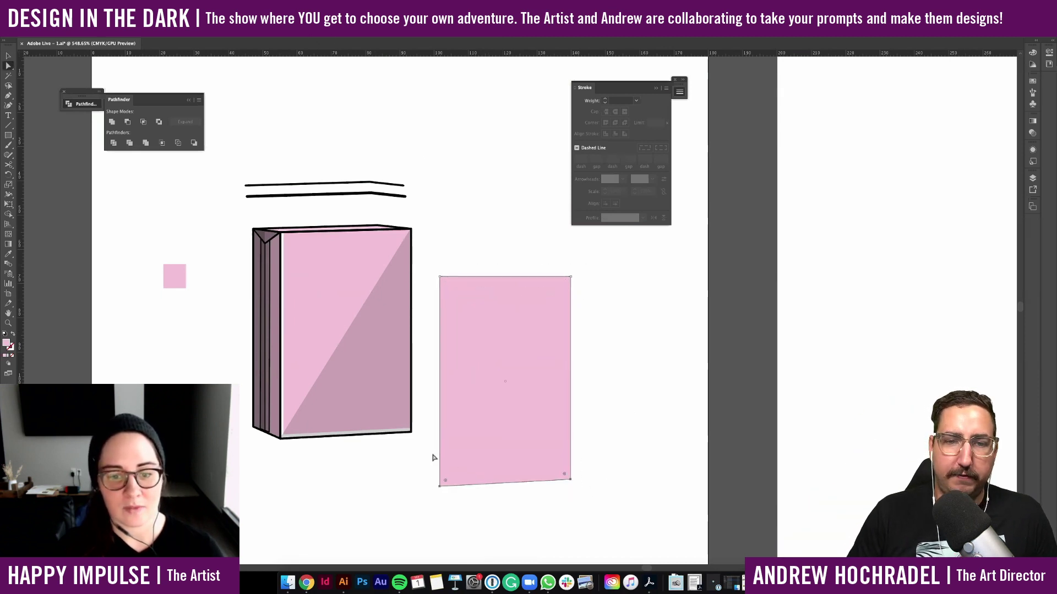
Level the front-face duplicate's lower edge so its two lower anchor points sit at the same height
{"action": "left_click", "coordinate": [488, 159]}
{"action": "key", "text": "v"}
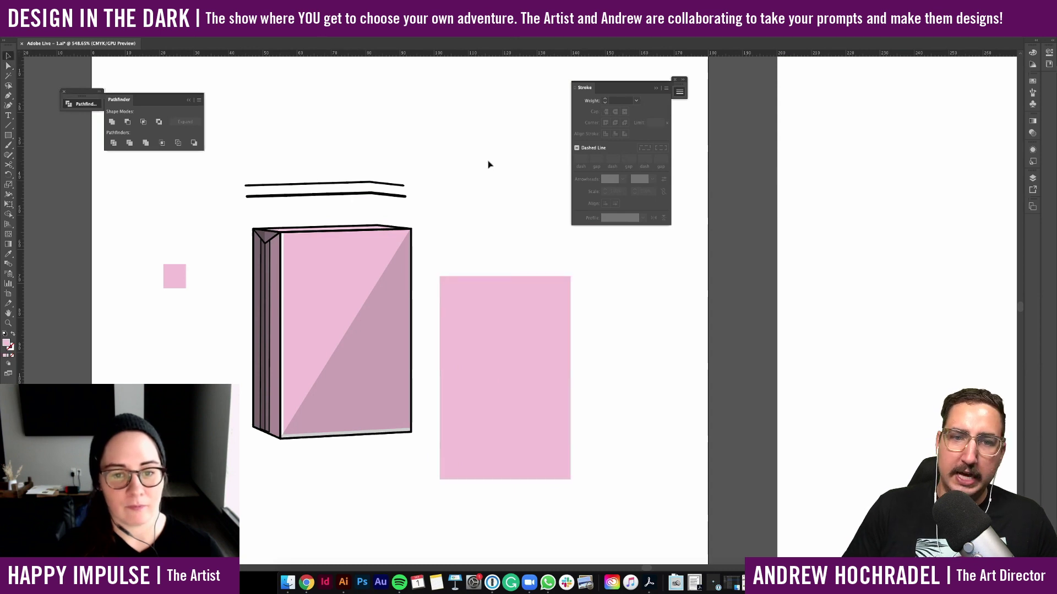
Move the small pink swatch above the flat panel and add a wider pink copy overlapping its right side
{"action": "scroll", "coordinate": [483, 168], "scroll_direction": "up", "scroll_amount": 3}
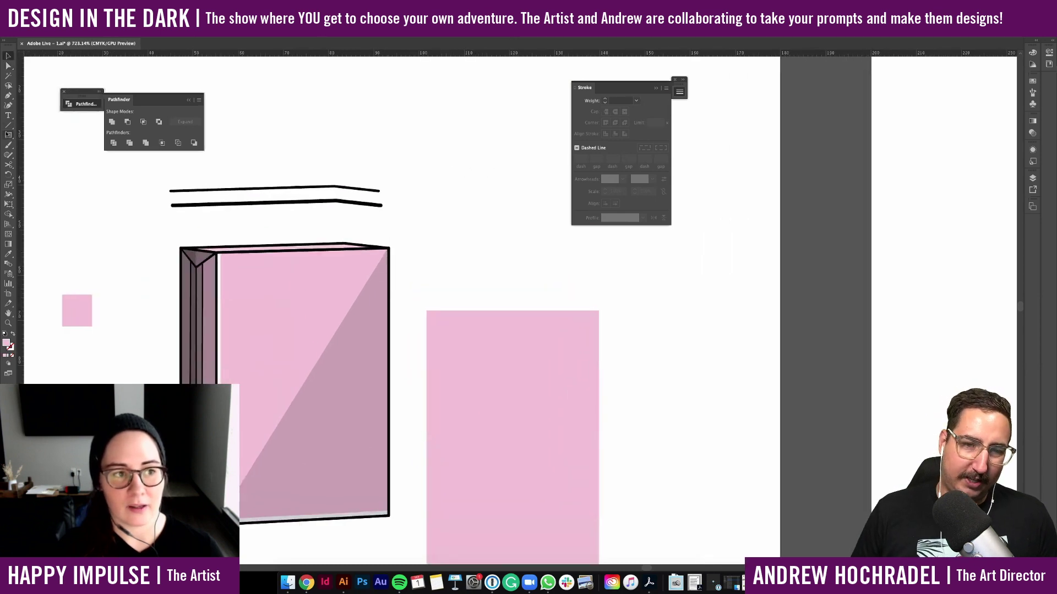
{"action": "left_click", "coordinate": [8, 135]}
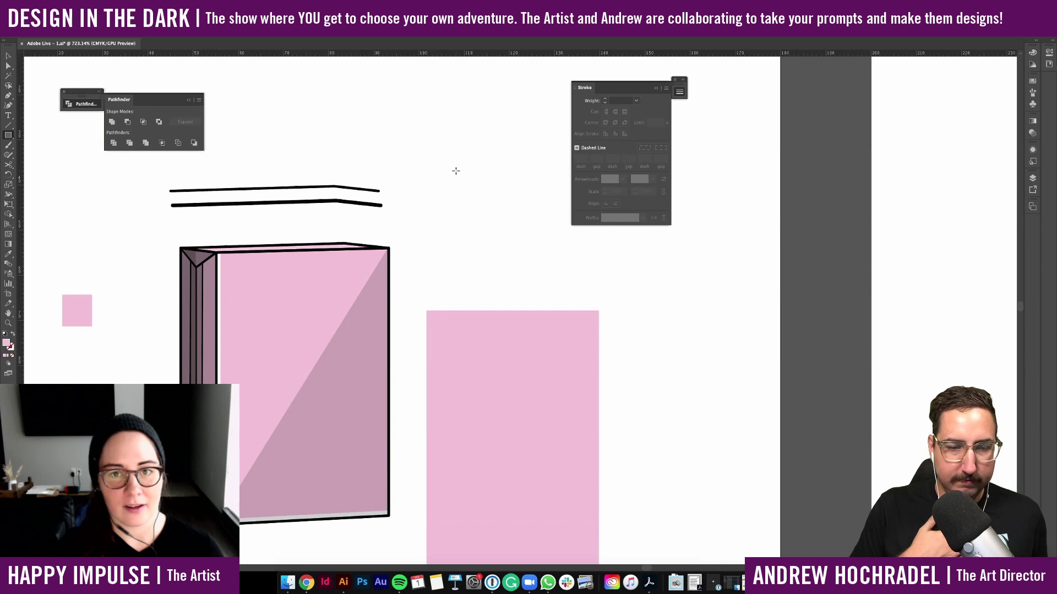
{"action": "key", "text": "v"}
{"action": "left_click", "coordinate": [438, 333]}
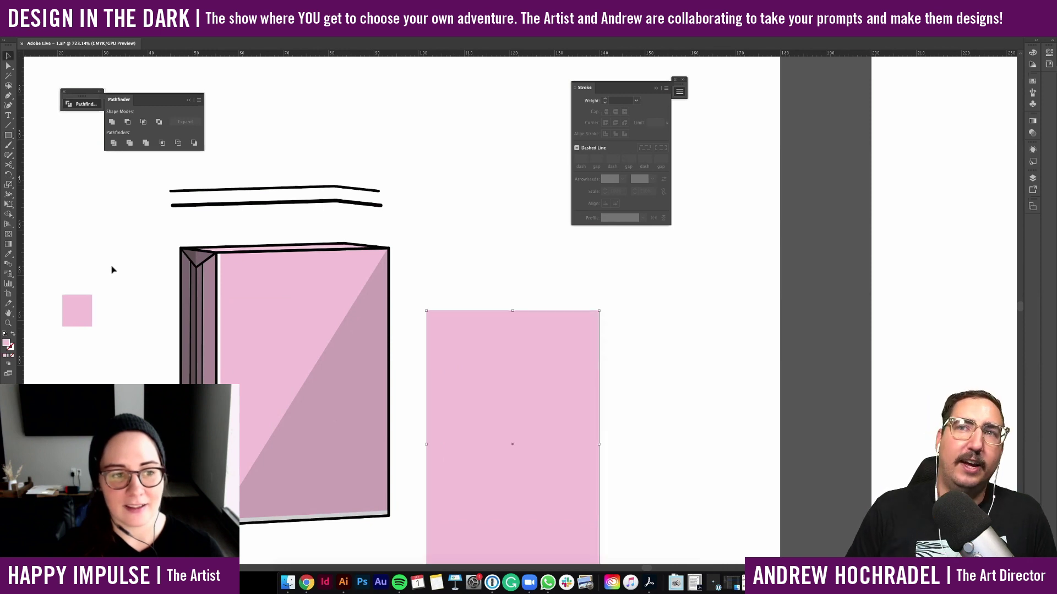
{"action": "left_click_drag", "start_coordinate": [65, 314], "coordinate": [488, 228]}
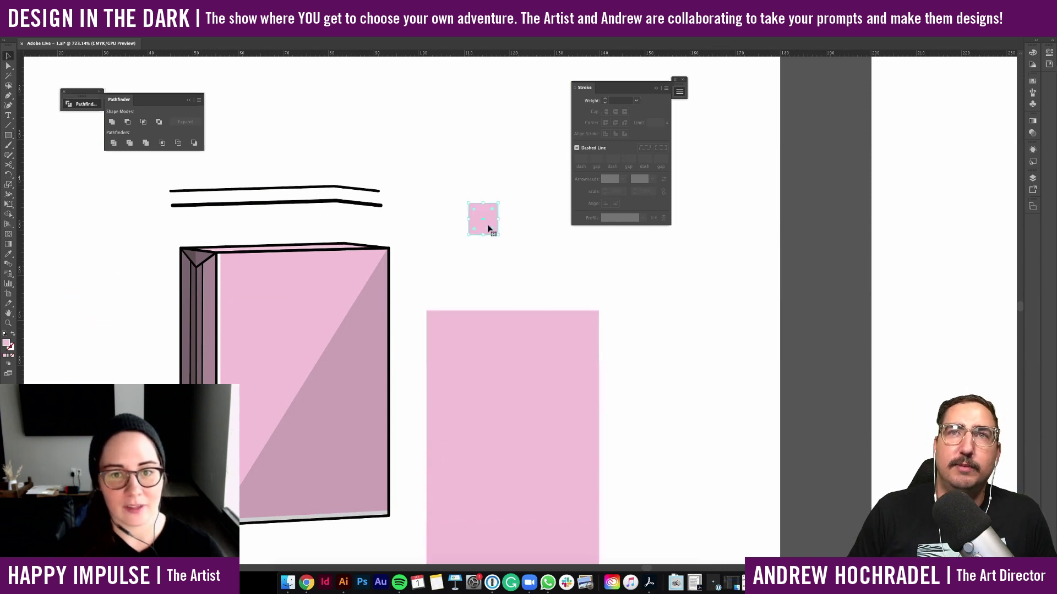
{"action": "key", "text": "super+v"}
{"action": "left_click_drag", "start_coordinate": [517, 311], "coordinate": [549, 220]}
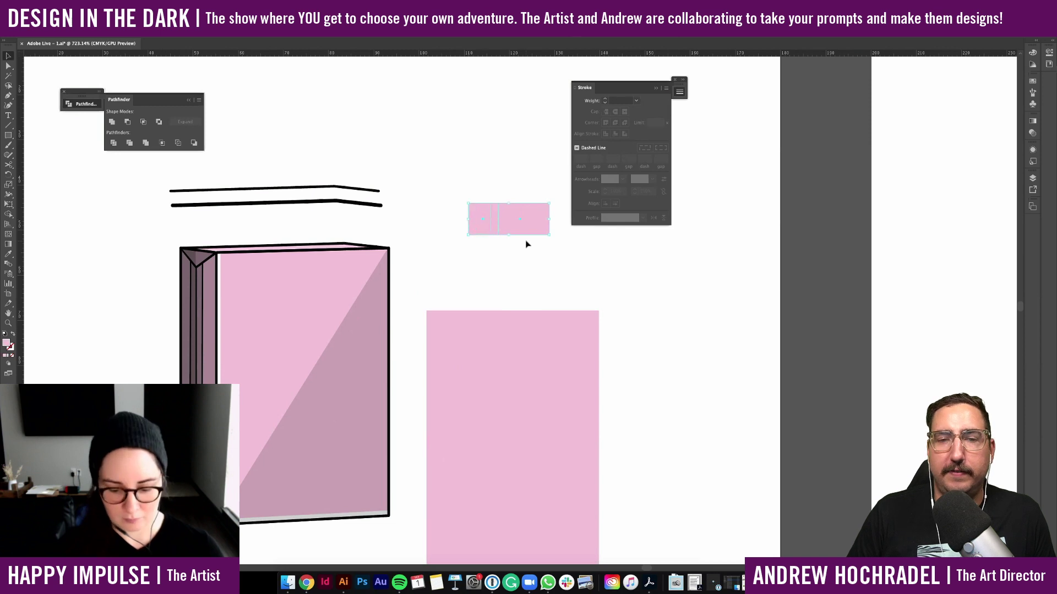
Apply the loose line's black 0.5 pt stroke to both small rectangles and bring the left square to the front
{"action": "key", "text": "i"}
{"action": "left_click", "coordinate": [349, 190]}
{"action": "key", "text": "v"}
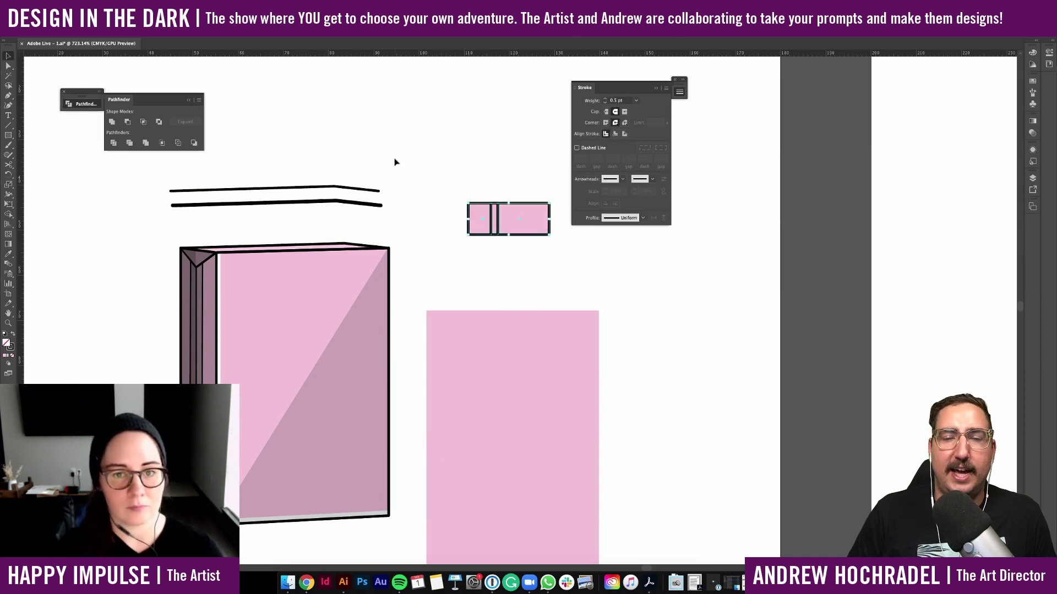
{"action": "left_click", "coordinate": [470, 220]}
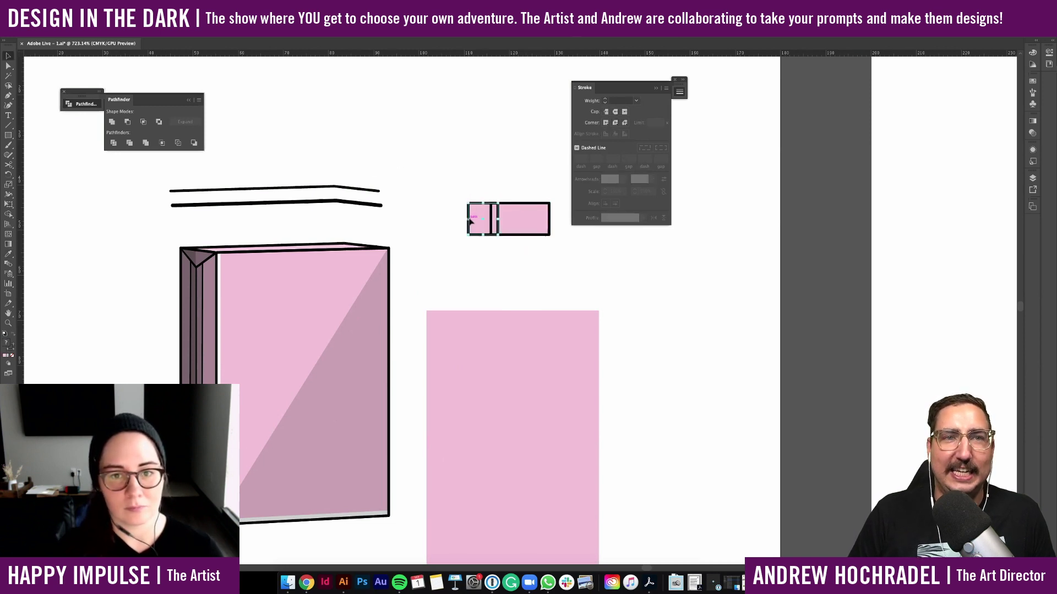
{"action": "key", "text": "super+x"}
{"action": "key", "text": "super+f"}
{"action": "left_click", "coordinate": [439, 204]}
Raise the outer lower corners of both small rectangles so their bottom edges slope down to the shared corner
{"action": "scroll", "coordinate": [439, 204], "scroll_direction": "right", "scroll_amount": 2}
{"action": "scroll", "coordinate": [440, 203], "scroll_direction": "up", "scroll_amount": 1}
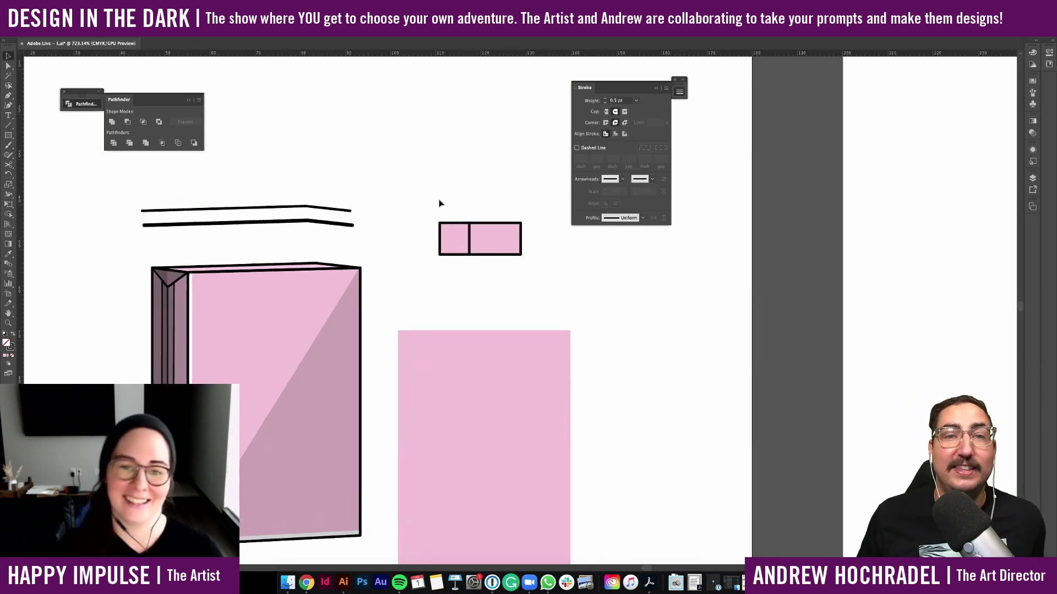
{"action": "scroll", "coordinate": [440, 198], "scroll_direction": "up", "scroll_amount": 2}
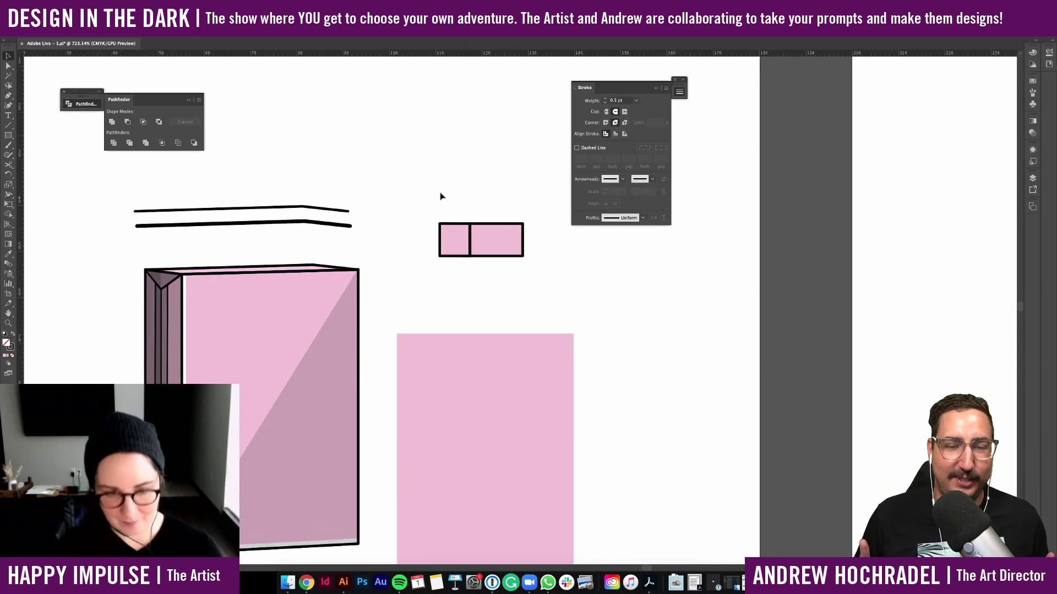
{"action": "key", "text": "a"}
{"action": "mouse_move", "coordinate": [429, 260]}
{"action": "left_mouse_down"}
{"action": "mouse_move", "coordinate": [550, 272]}
{"action": "mouse_move", "coordinate": [451, 274]}
{"action": "left_mouse_up"}
{"action": "key", "text": "Up"}
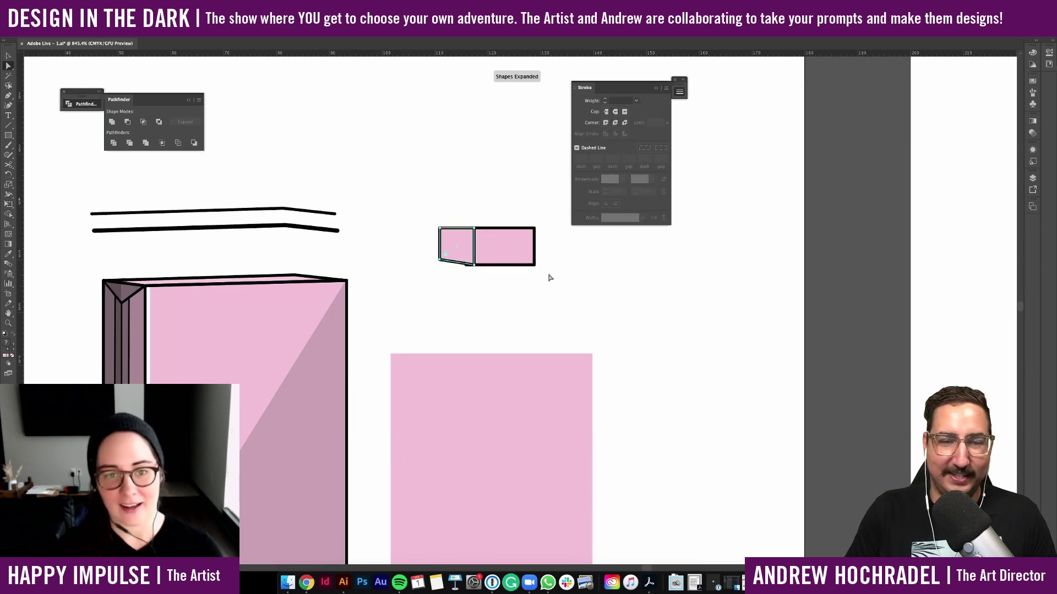
{"action": "left_click_drag", "start_coordinate": [549, 276], "coordinate": [441, 251]}
{"action": "key", "text": "Up"}
{"action": "scroll", "coordinate": [488, 286], "scroll_direction": "up", "scroll_amount": 2}
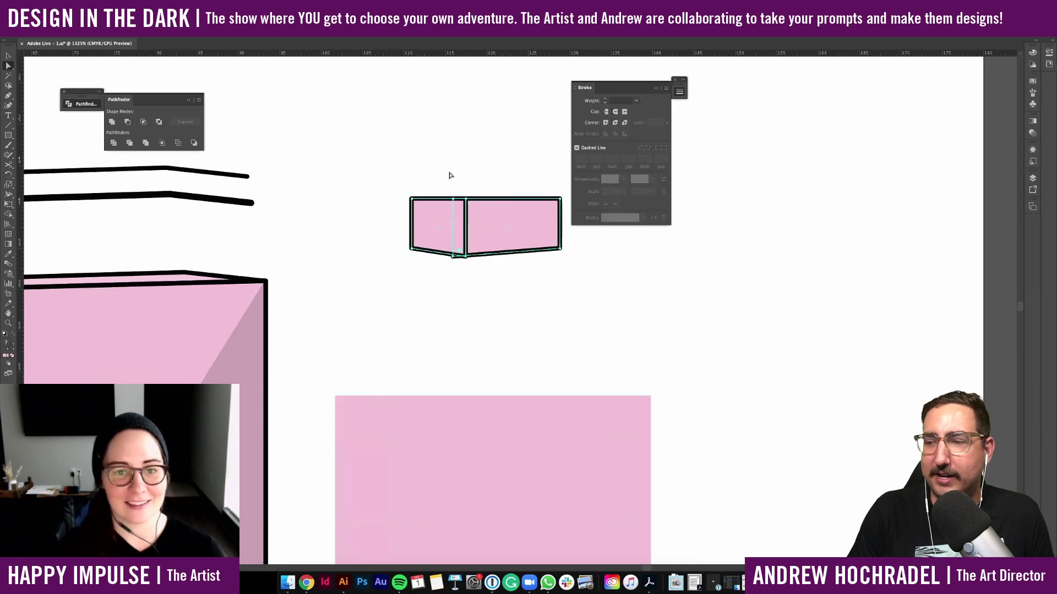
Move the right face's inner anchor points onto the vertical edge it shares with the left face
{"action": "left_click", "coordinate": [314, 32]}
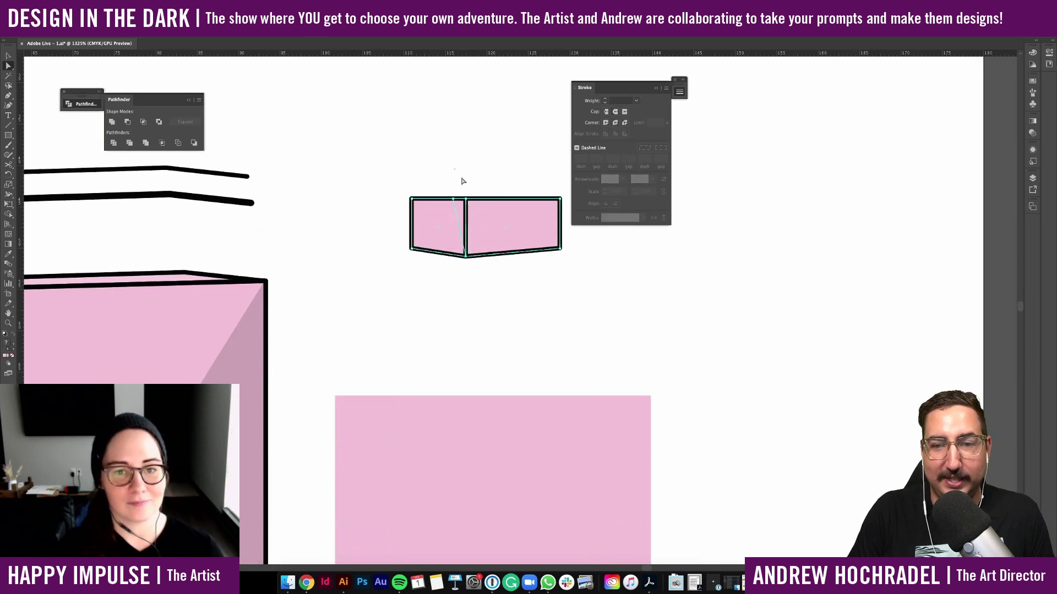
{"action": "left_click_drag", "start_coordinate": [459, 183], "coordinate": [483, 206]}
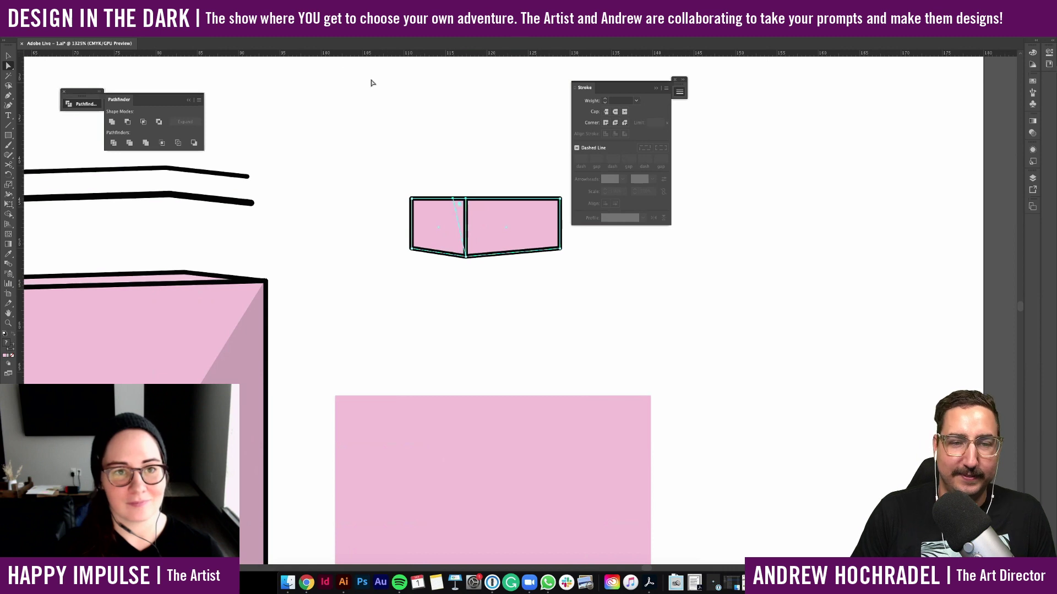
{"action": "left_click", "coordinate": [446, 189]}
{"action": "scroll", "coordinate": [446, 189], "scroll_direction": "down", "scroll_amount": 2}
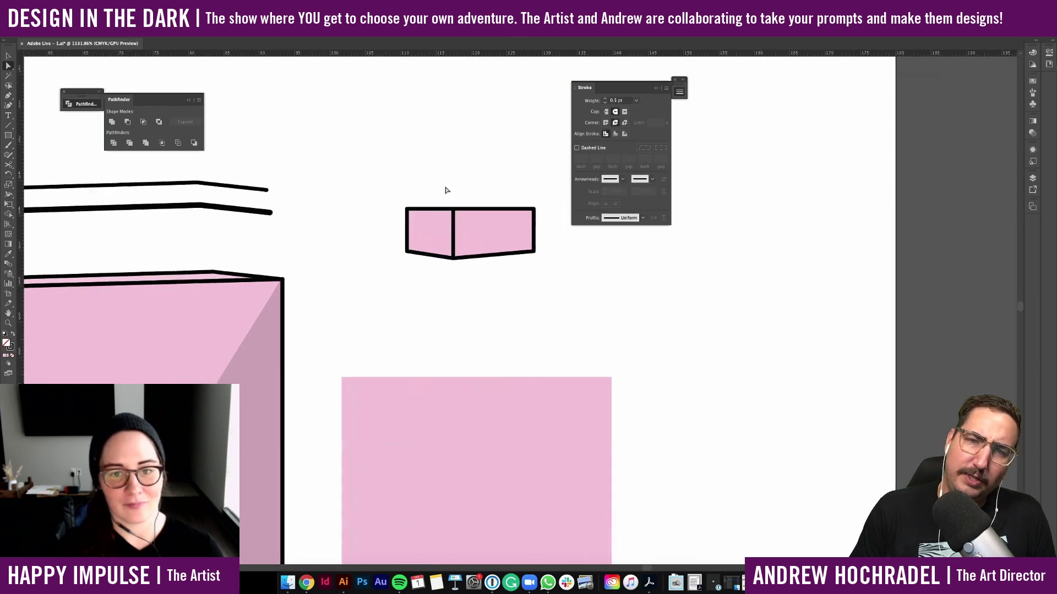
Lower the shared upper corner of the two faces so their top edges slope down towards the centre edge
{"action": "scroll", "coordinate": [447, 190], "scroll_direction": "up", "scroll_amount": 2}
{"action": "left_click_drag", "start_coordinate": [437, 255], "coordinate": [437, 256]}
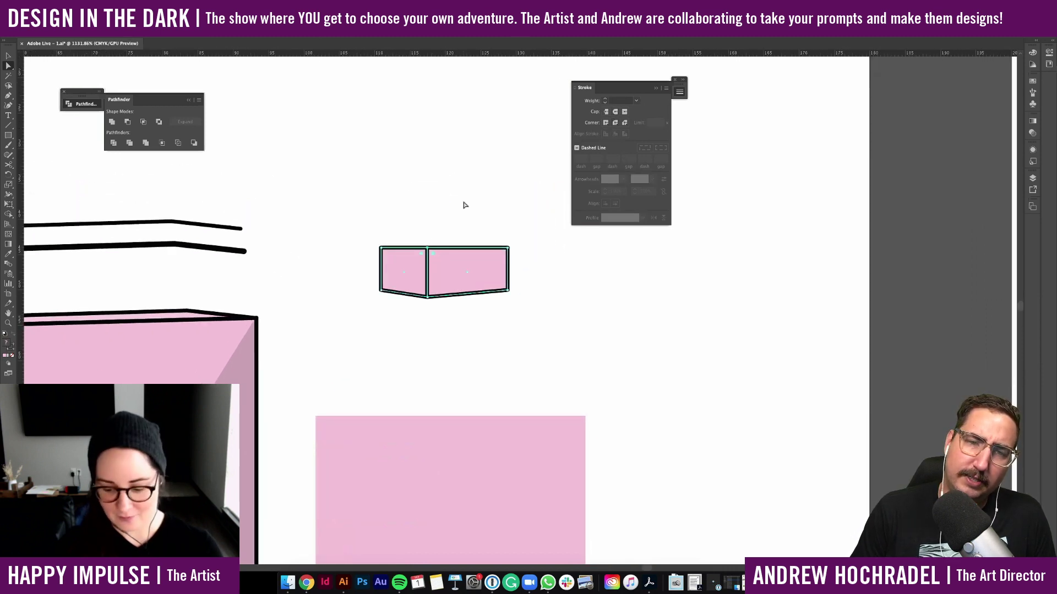
{"action": "key", "text": "Down"}
{"action": "left_click", "coordinate": [463, 206]}
{"action": "scroll", "coordinate": [463, 205], "scroll_direction": "down", "scroll_amount": 1}
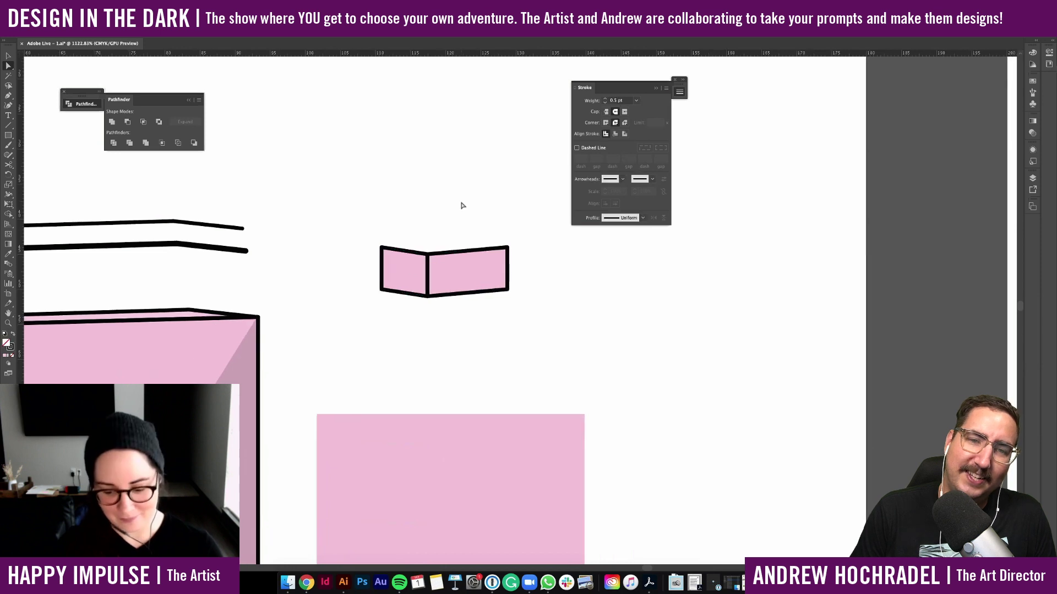
Draw a closed Pen outline around both faces, adding a back corner above them to form the small box's top
{"action": "key", "text": "p"}
{"action": "left_click", "coordinate": [381, 246]}
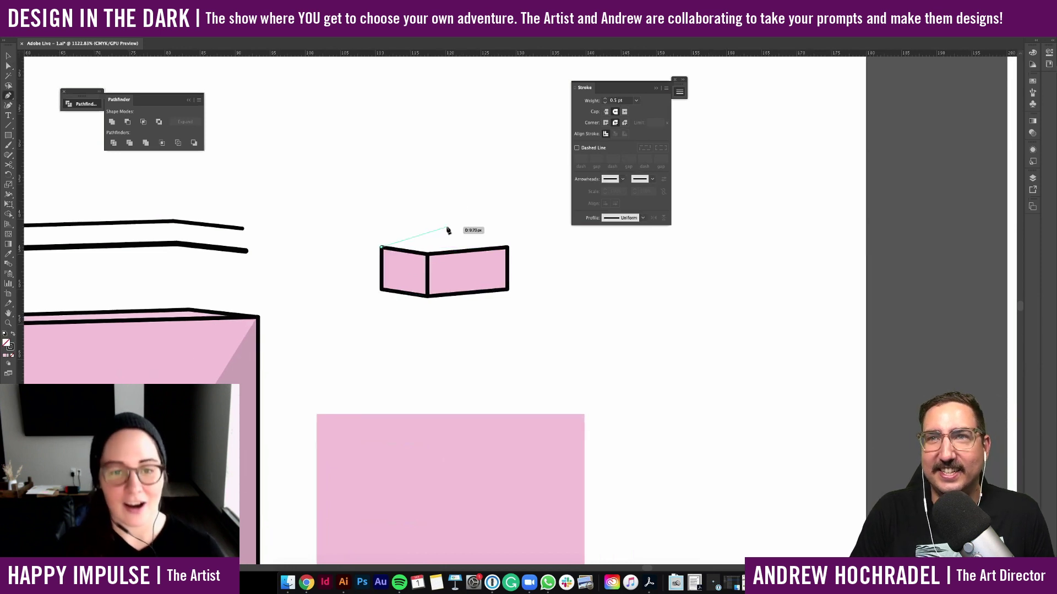
{"action": "left_click", "coordinate": [468, 237]}
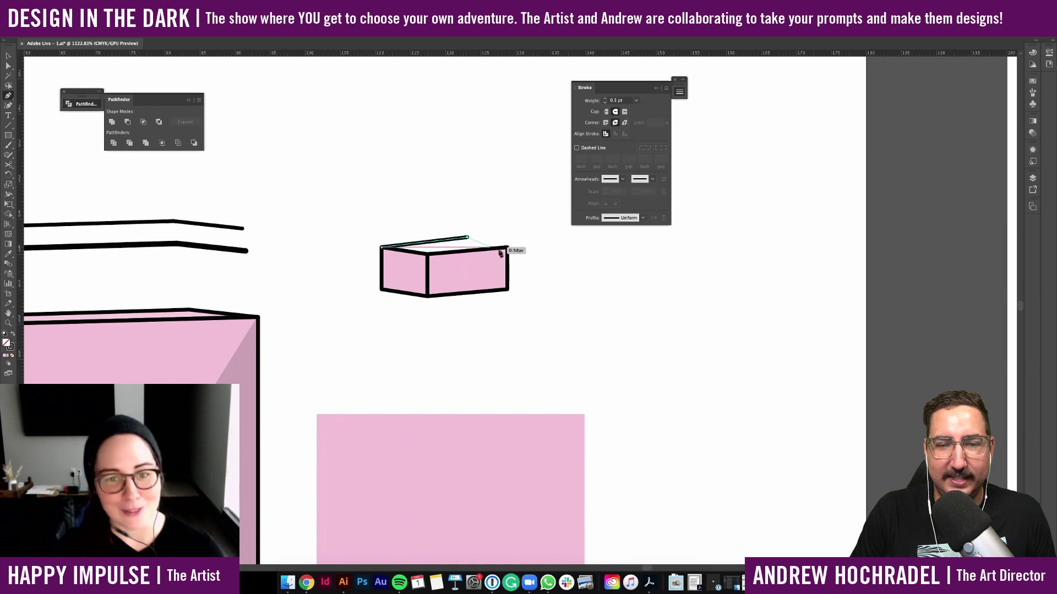
{"action": "left_click", "coordinate": [507, 248]}
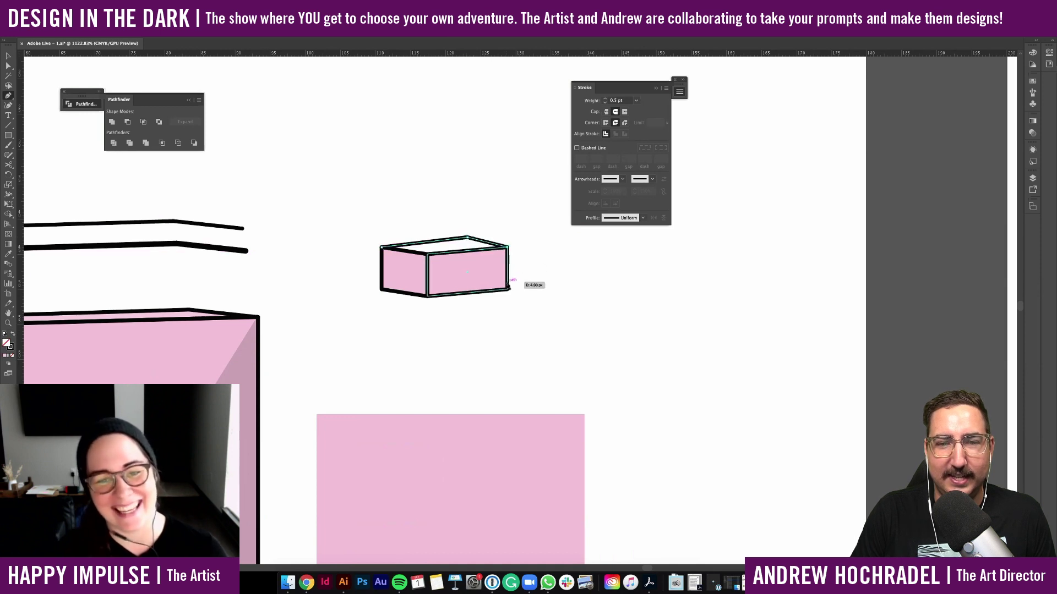
{"action": "left_click", "coordinate": [508, 290]}
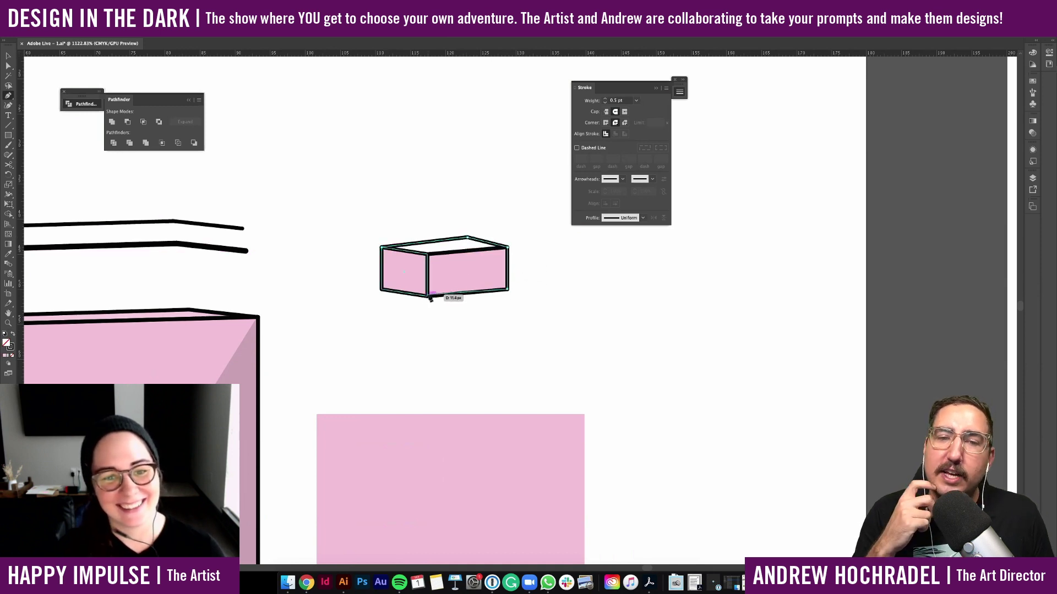
{"action": "left_click", "coordinate": [427, 296]}
{"action": "left_click", "coordinate": [380, 290]}
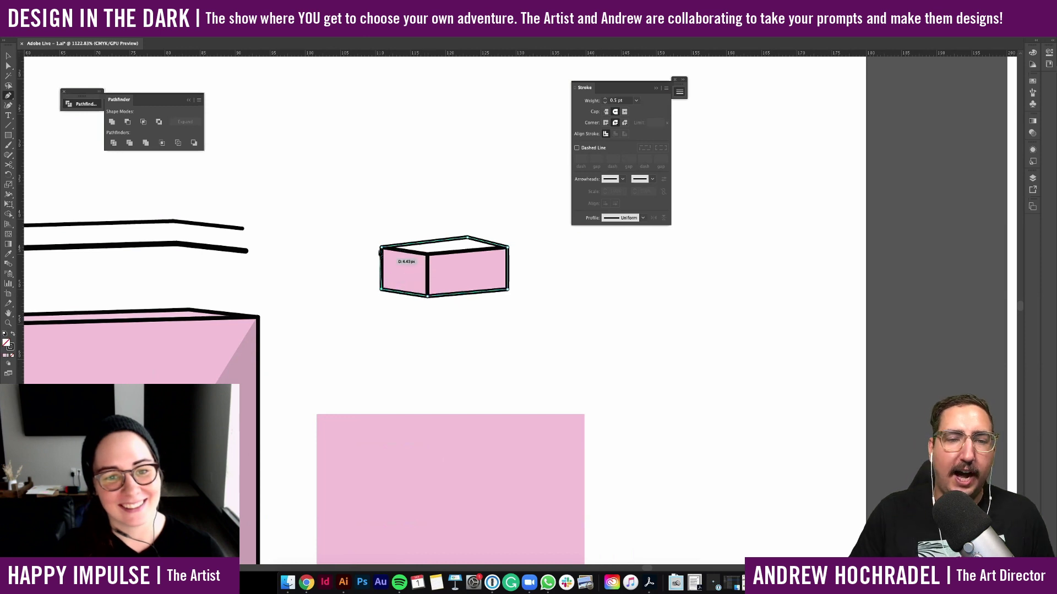
{"action": "left_click", "coordinate": [384, 251]}
Shift the back corner of the small box's outline slightly to the left
{"action": "key", "text": "a"}
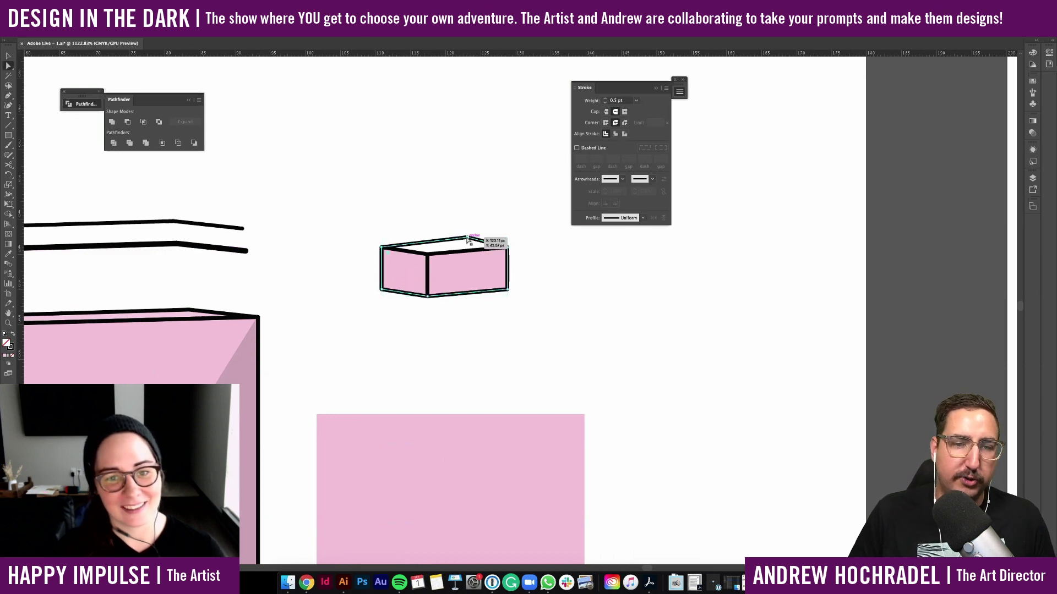
{"action": "left_click_drag", "start_coordinate": [467, 238], "coordinate": [461, 238]}
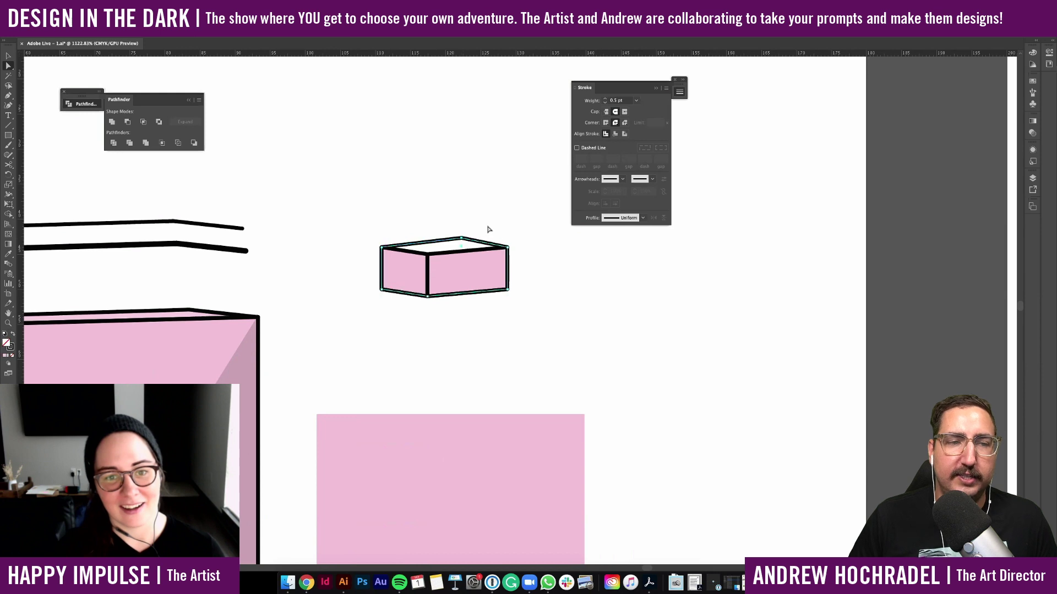
{"action": "left_click", "coordinate": [486, 228]}
{"action": "scroll", "coordinate": [483, 232], "scroll_direction": "up", "scroll_amount": 5}
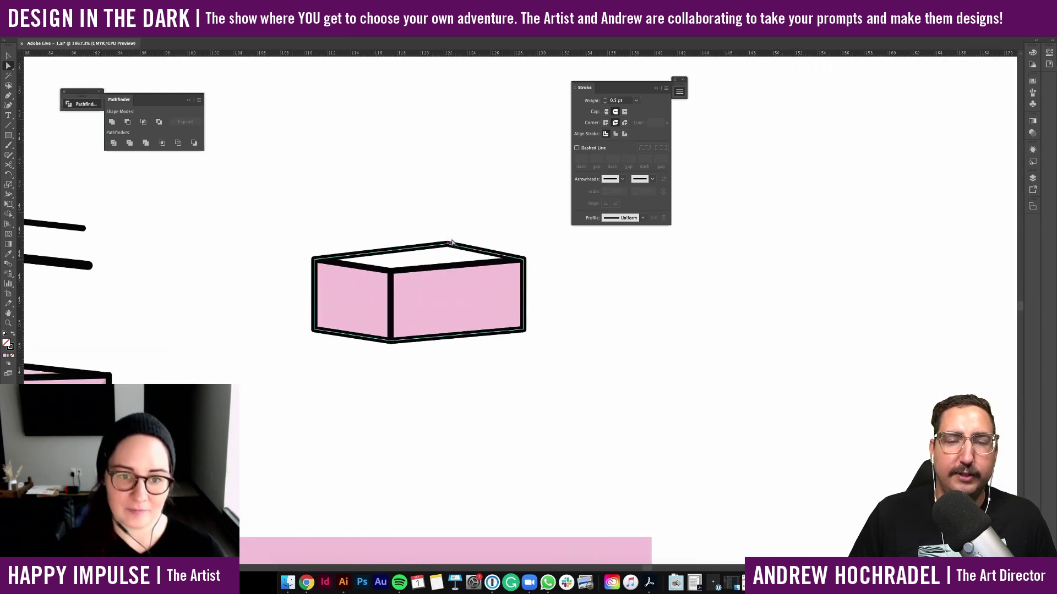
Draw a horizontal guide line through the small box's two outer upper corners, extending past both sides
{"action": "key", "text": "p"}
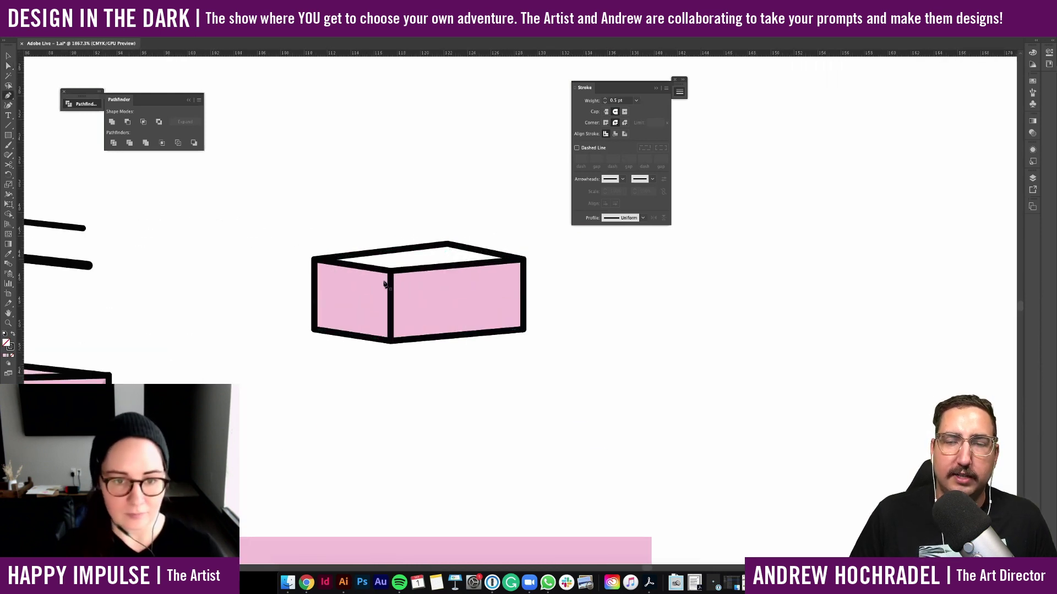
{"action": "left_click", "coordinate": [391, 271]}
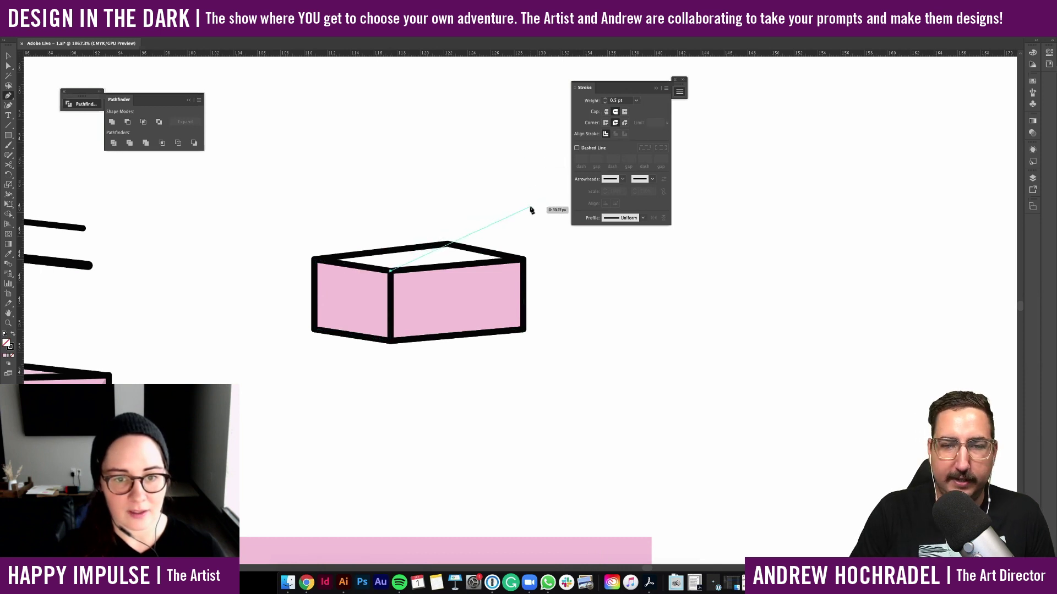
{"action": "key", "text": "Escape"}
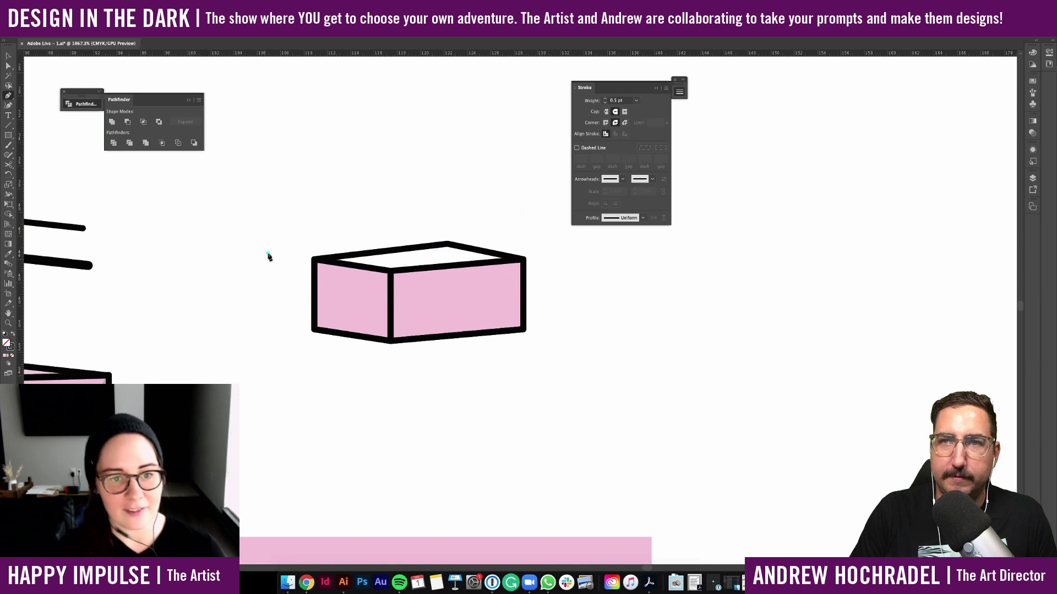
{"action": "left_click", "coordinate": [549, 259]}
{"action": "key", "text": "a"}
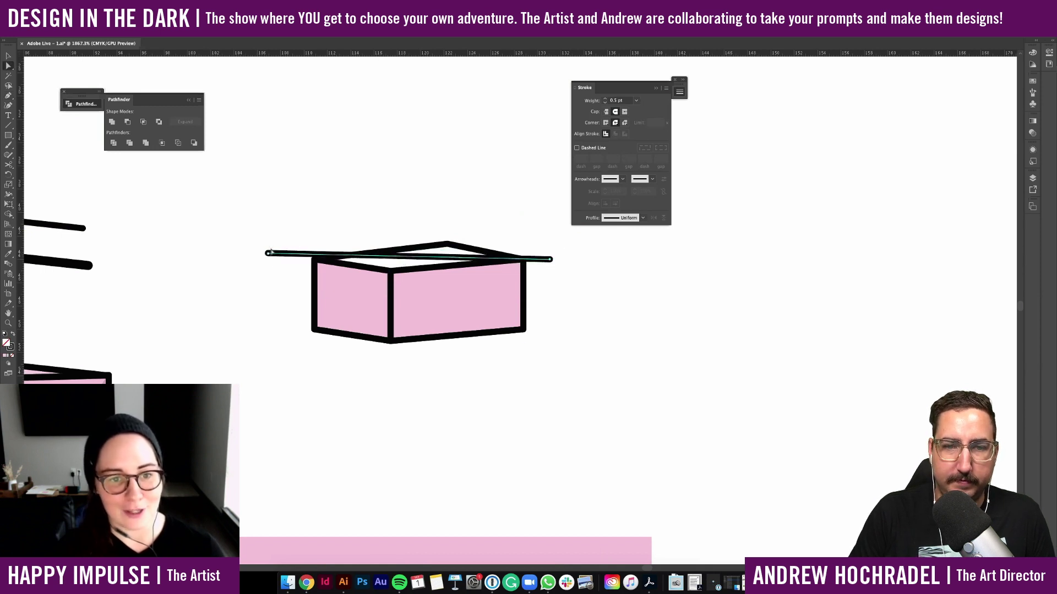
{"action": "left_click_drag", "start_coordinate": [271, 252], "coordinate": [236, 259]}
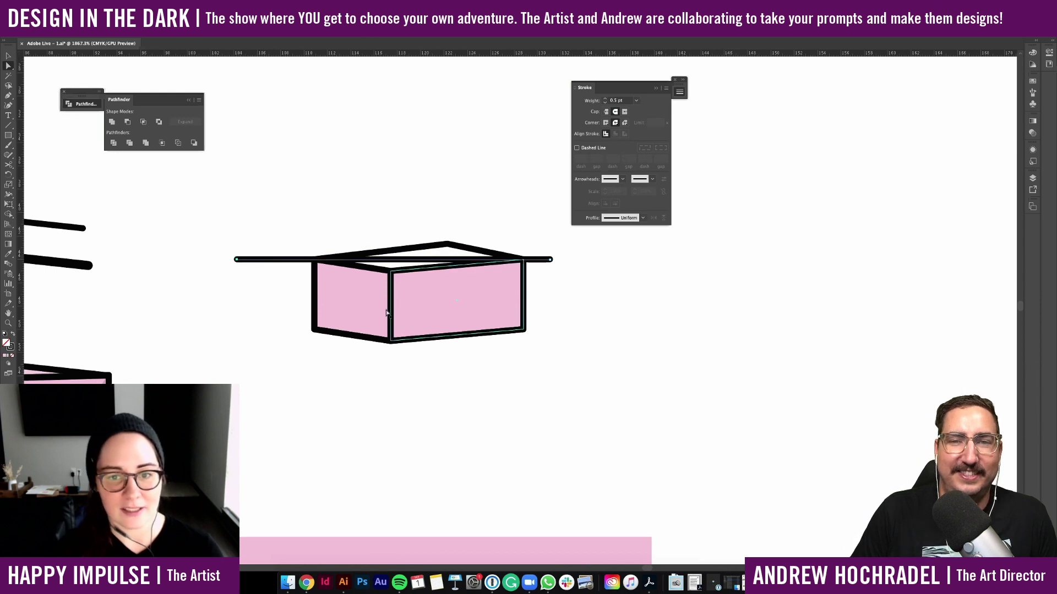
{"action": "key", "text": "v"}
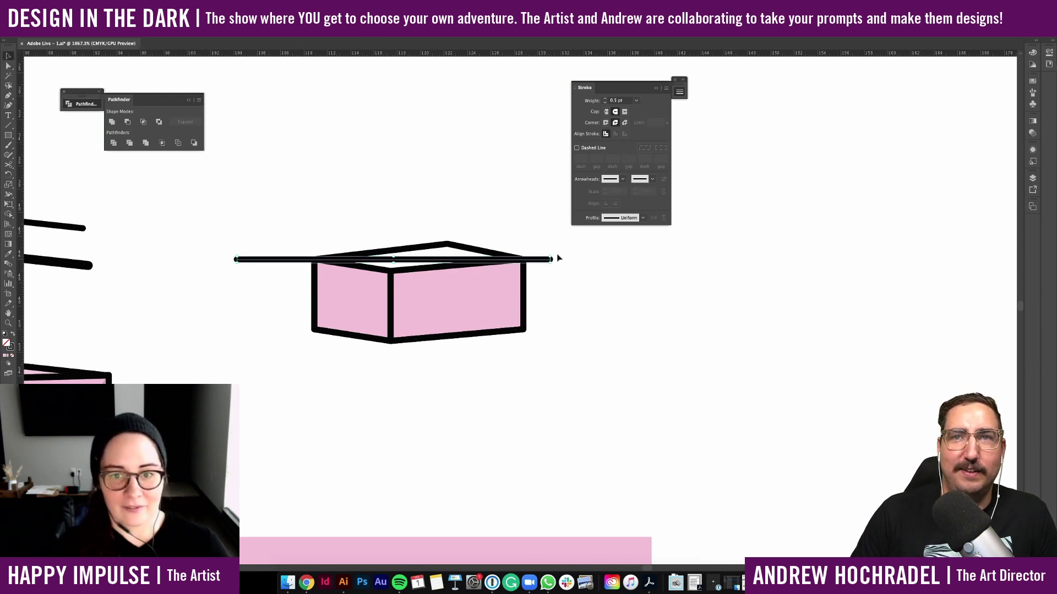
Add a rotated copy of the guide line running diagonally through the box's front and back upper corners
{"action": "left_click_drag", "start_coordinate": [555, 256], "coordinate": [218, 367]}
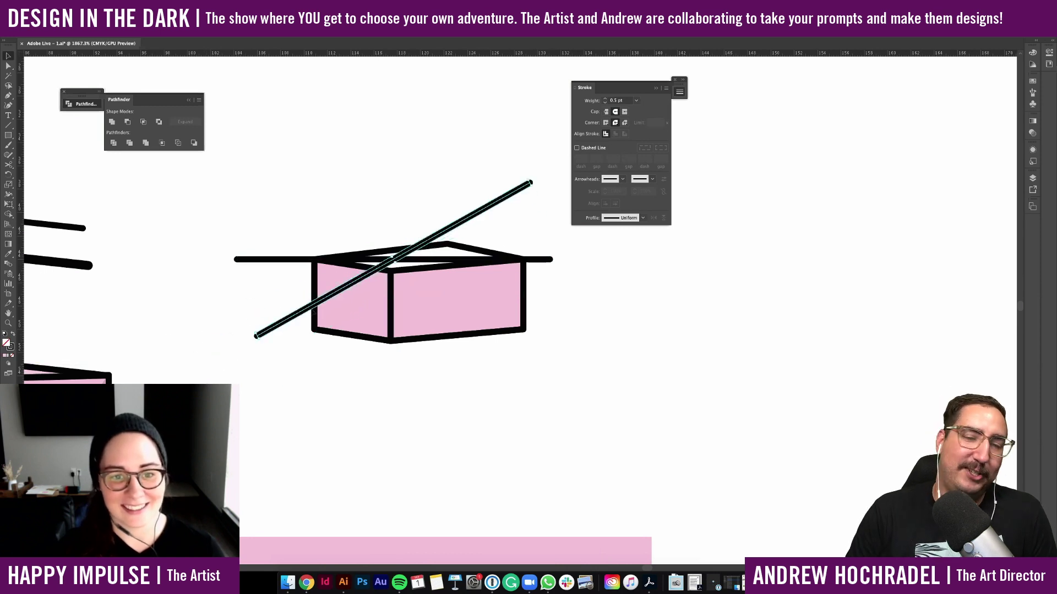
{"action": "key", "text": "Right"}
{"action": "key", "text": "Right"}
{"action": "left_click", "coordinate": [402, 219]}
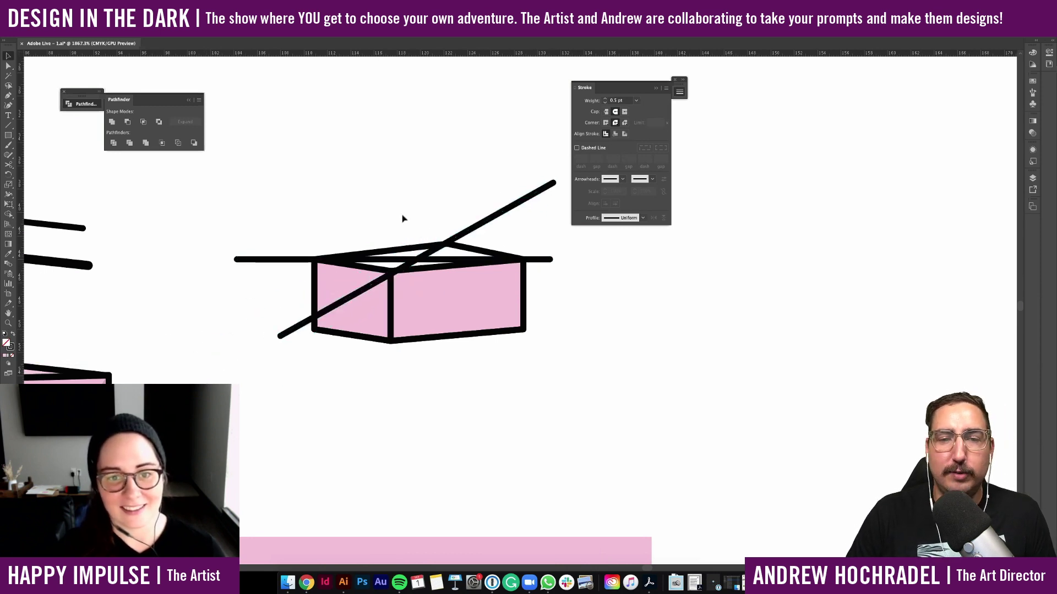
{"action": "left_click_drag", "start_coordinate": [510, 233], "coordinate": [512, 235]}
Delete the diagonal and horizontal guide lines from the small box
{"action": "key", "text": "Delete"}
{"action": "left_click", "coordinate": [545, 261]}
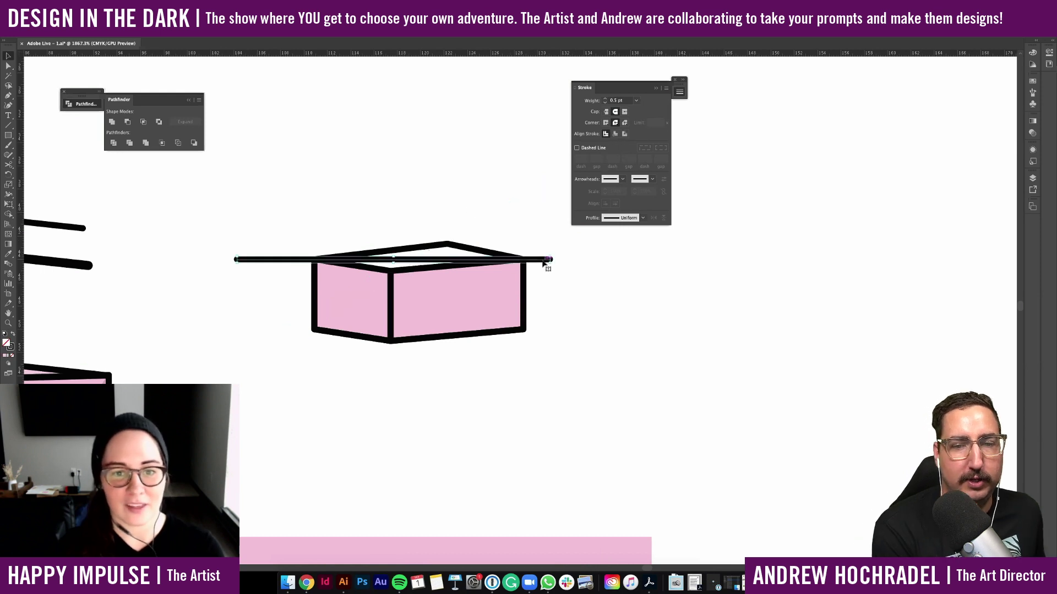
{"action": "key", "text": "Delete"}
Nudge the back corner of the small box's outline slightly inward and raise its lower-left corner a little
{"action": "scroll", "coordinate": [487, 211], "scroll_direction": "up", "scroll_amount": 2}
{"action": "key", "text": "a"}
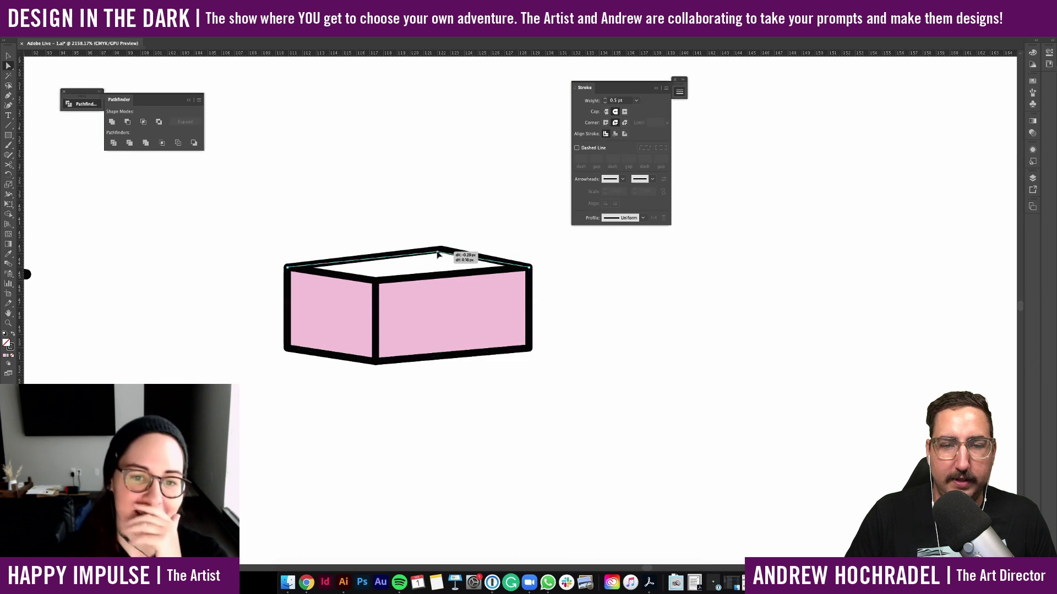
{"action": "left_click", "coordinate": [286, 350]}
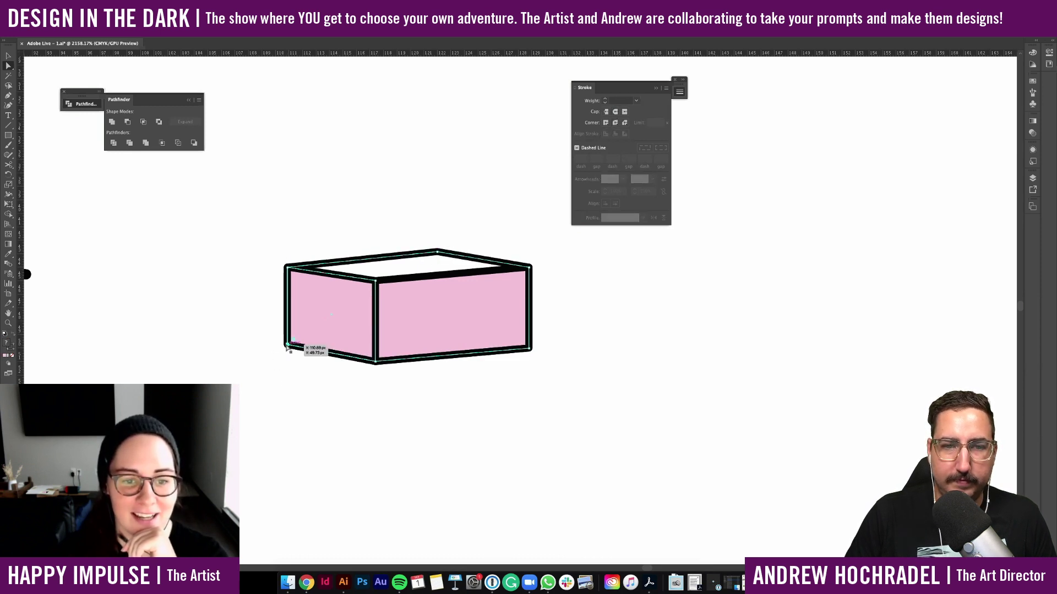
{"action": "left_click", "coordinate": [288, 373]}
{"action": "scroll", "coordinate": [287, 376], "scroll_direction": "down", "scroll_amount": 1}
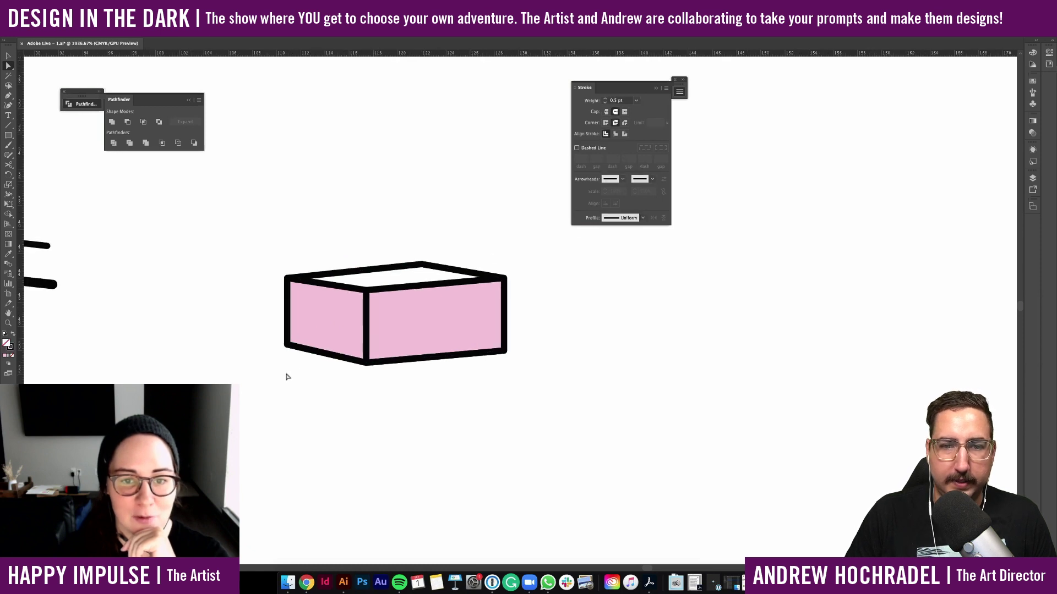
Raise the lower-right corner of the small box slightly on both the outline and the side face
{"action": "left_click", "coordinate": [497, 343]}
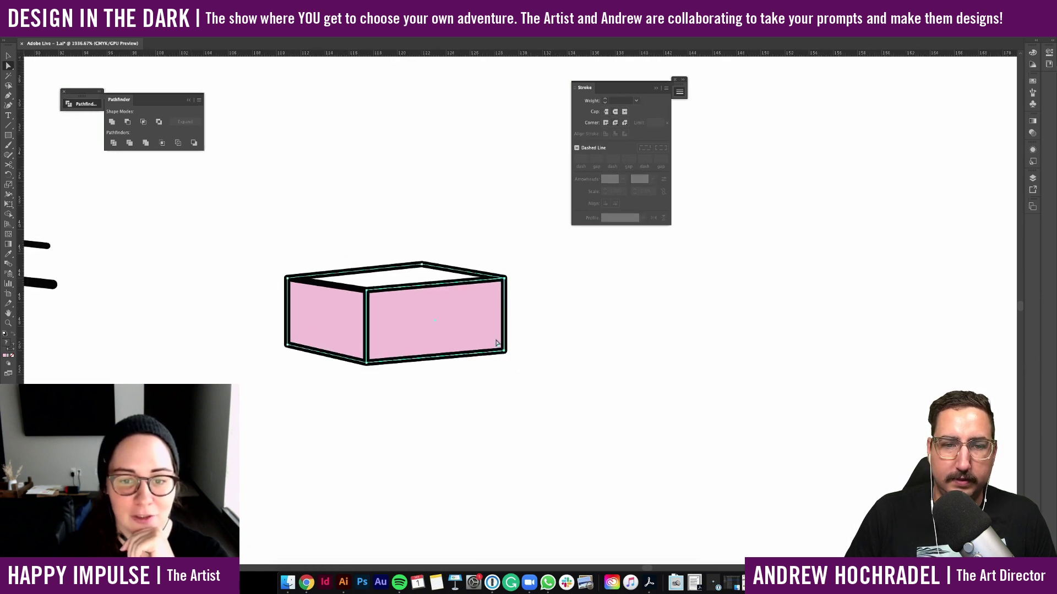
{"action": "left_click_drag", "start_coordinate": [504, 354], "coordinate": [504, 348]}
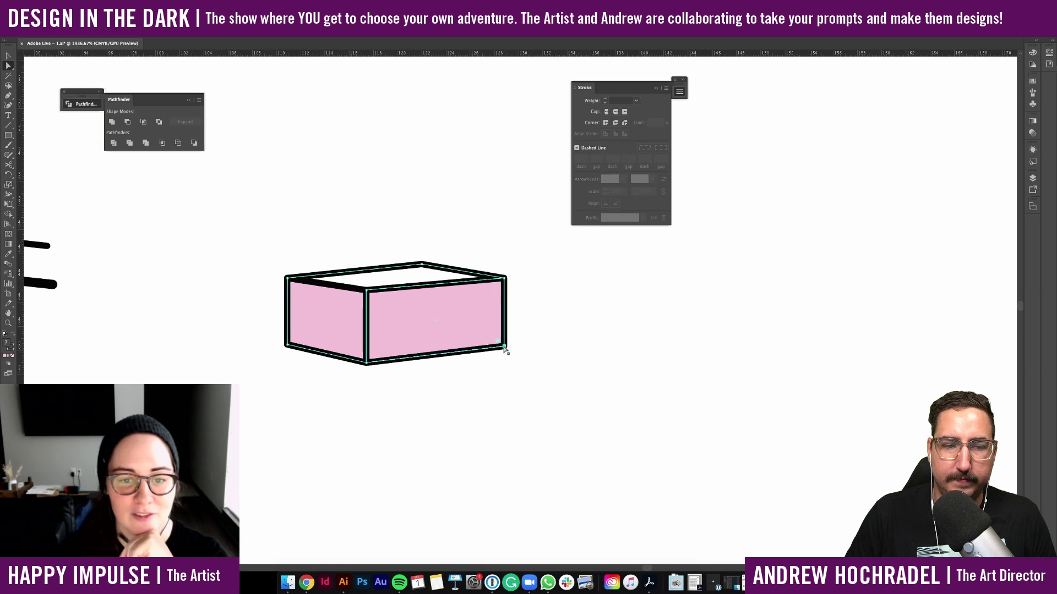
{"action": "left_click", "coordinate": [523, 353]}
{"action": "scroll", "coordinate": [526, 366], "scroll_direction": "down", "scroll_amount": 3}
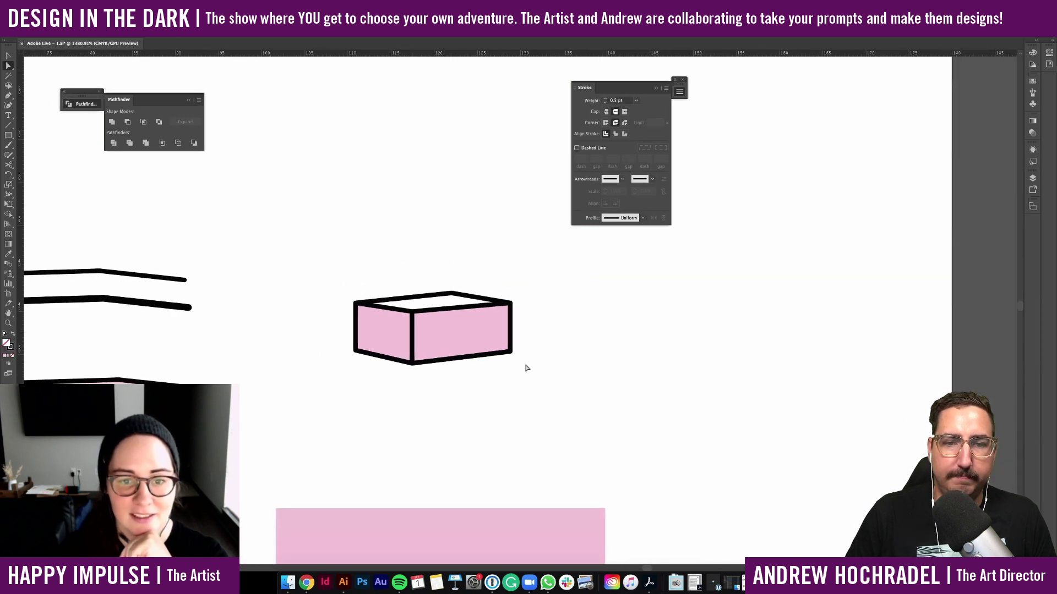
{"action": "scroll", "coordinate": [526, 367], "scroll_direction": "down", "scroll_amount": 2}
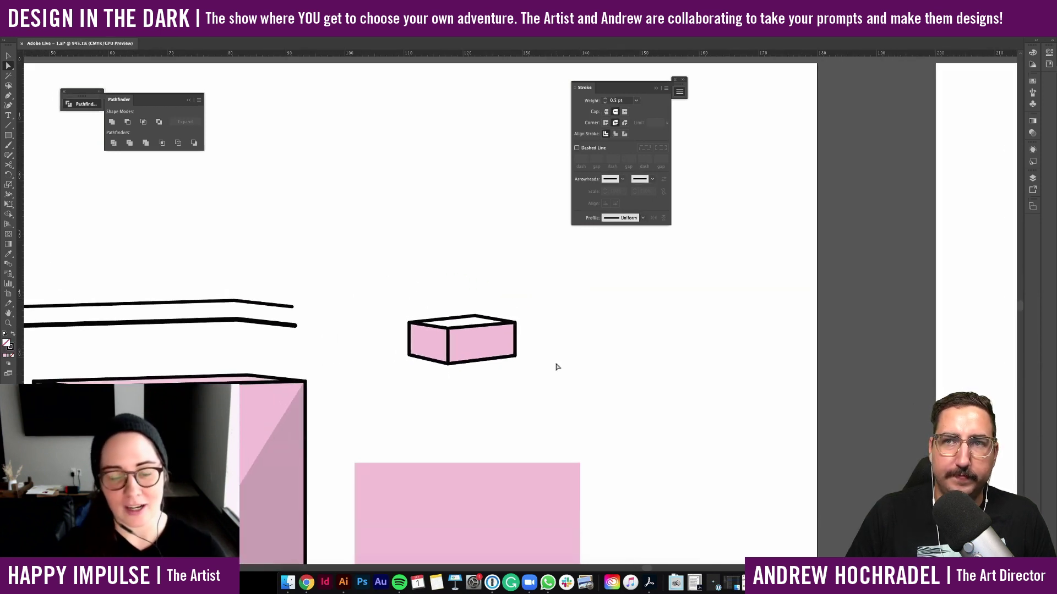
Shift the top back corner of the small box's outline slightly to the left
{"action": "scroll", "coordinate": [557, 357], "scroll_direction": "up", "scroll_amount": 4}
{"action": "left_click", "coordinate": [341, 251]}
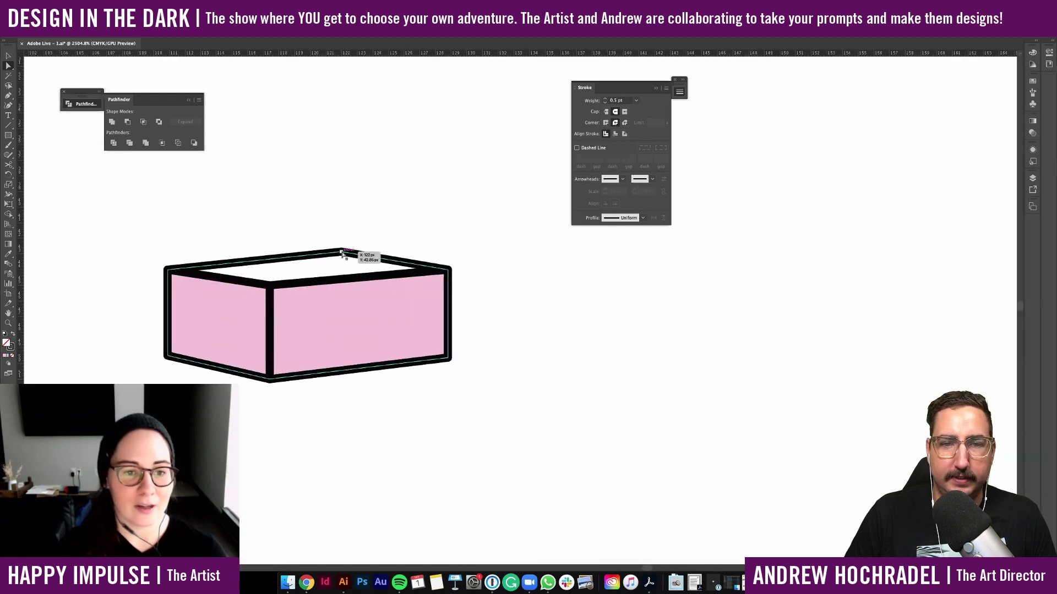
{"action": "left_click", "coordinate": [389, 224]}
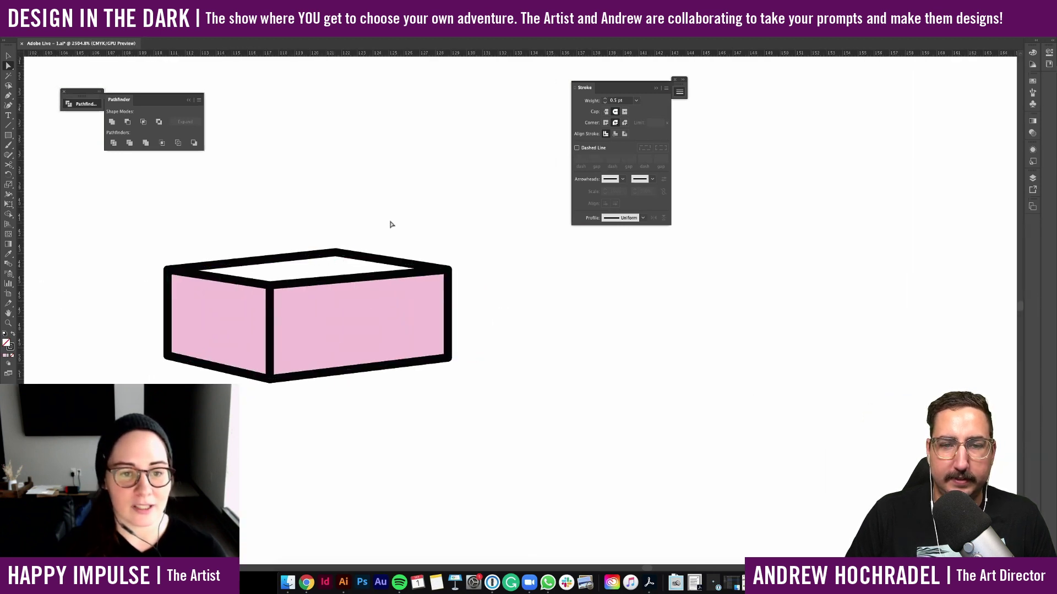
{"action": "scroll", "coordinate": [390, 224], "scroll_direction": "down", "scroll_amount": 3}
{"action": "scroll", "coordinate": [389, 223], "scroll_direction": "down", "scroll_amount": 1}
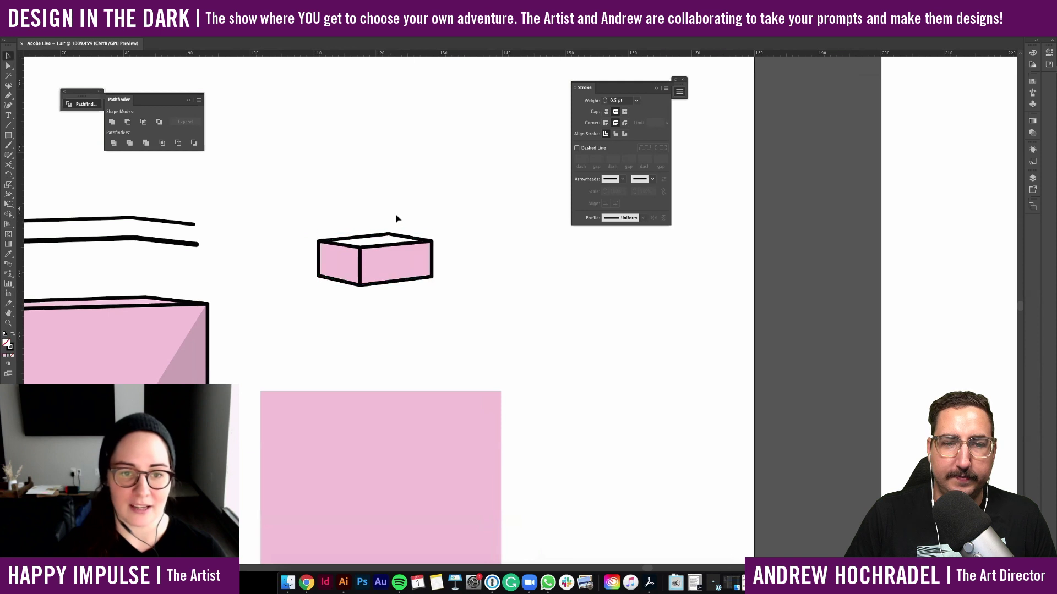
Fill the small box's top by placing a copy of its outline, filled with the flat front panel's pink, behind the other faces
{"action": "left_click", "coordinate": [363, 238]}
{"action": "key", "text": "i"}
{"action": "left_click", "coordinate": [376, 406]}
{"action": "key", "text": "v"}
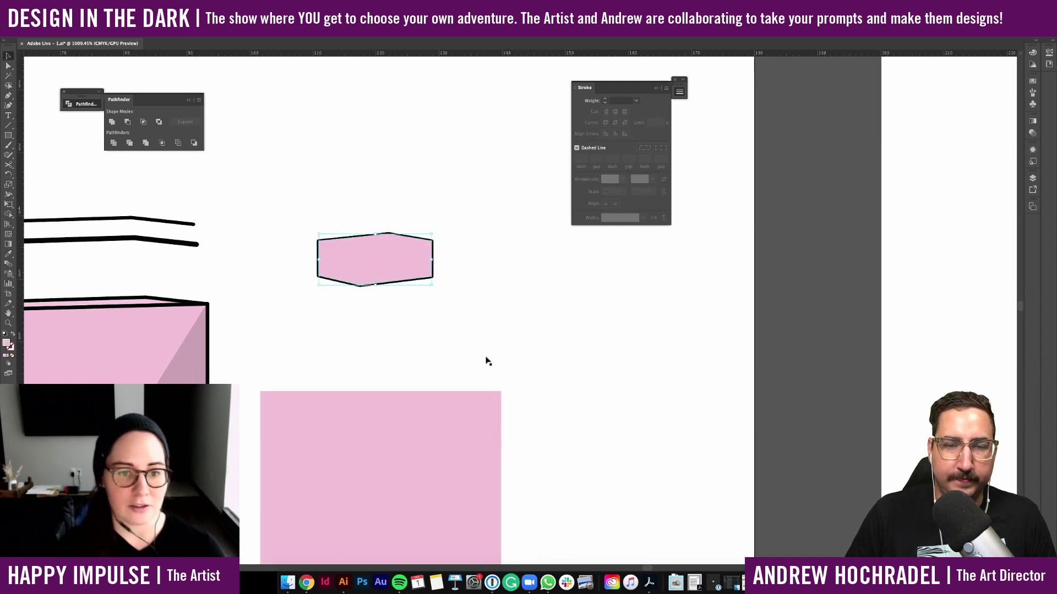
{"action": "key", "text": "super+["}
{"action": "key", "text": "super+["}
{"action": "key", "text": "super+["}
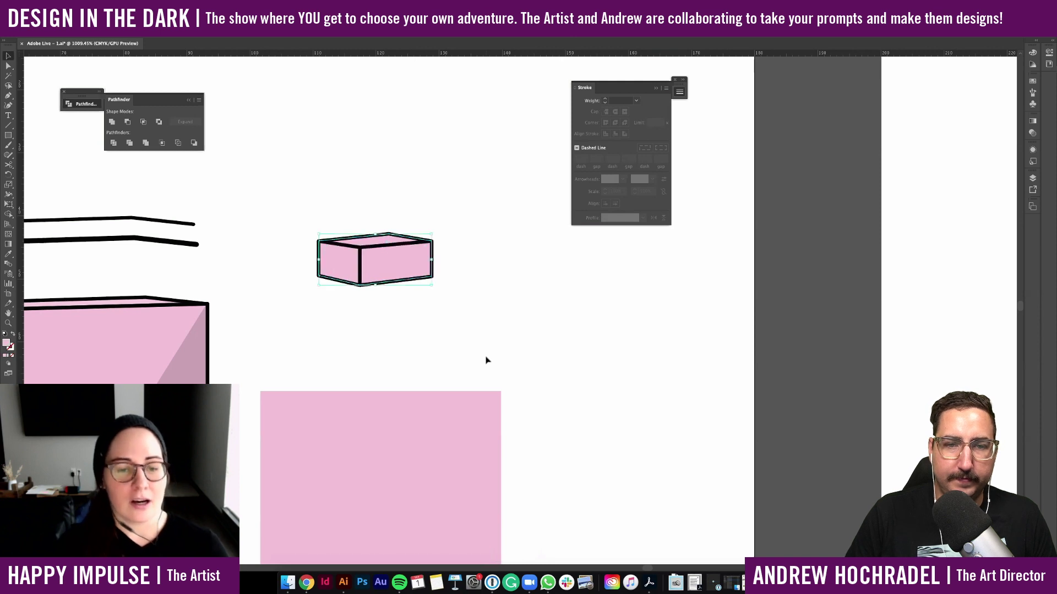
{"action": "left_click", "coordinate": [487, 360]}
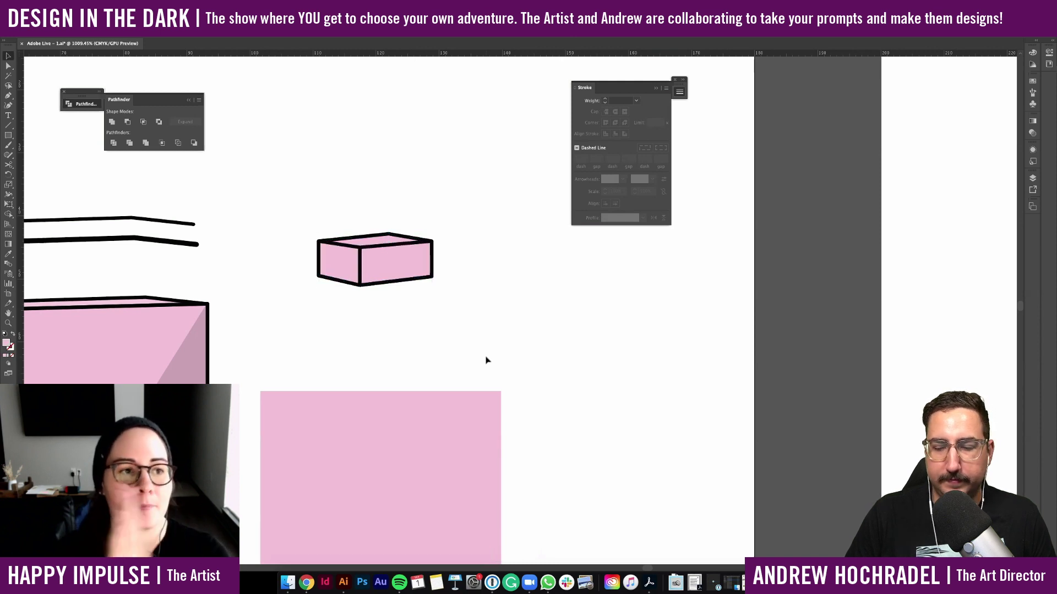
Place a separate pink copy of the small box's right face beside the box
{"action": "left_click", "coordinate": [392, 269]}
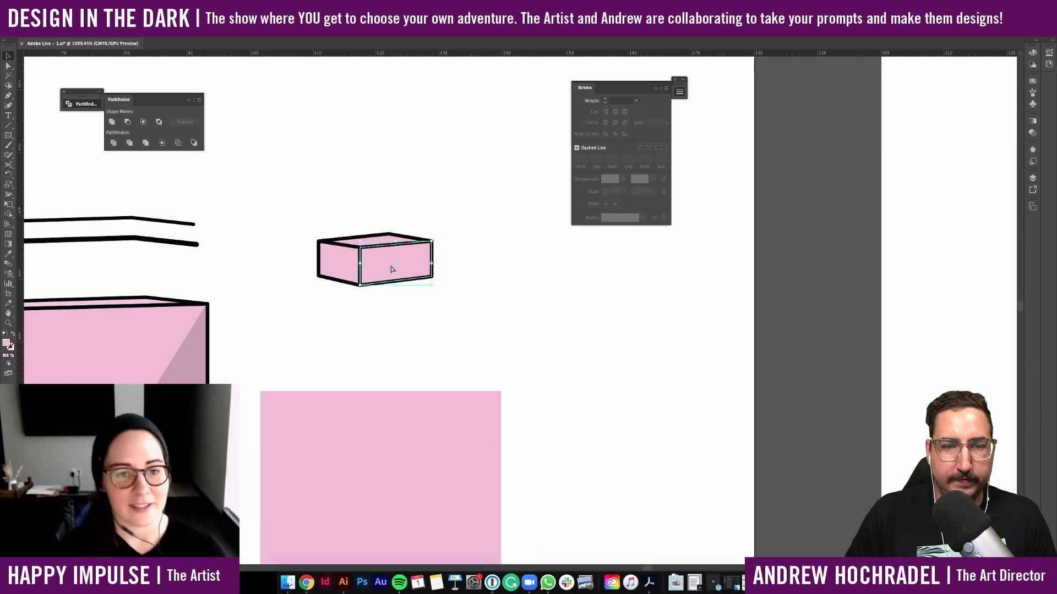
{"action": "key", "text": "super+c"}
{"action": "key", "text": "super+v"}
{"action": "key", "text": "i"}
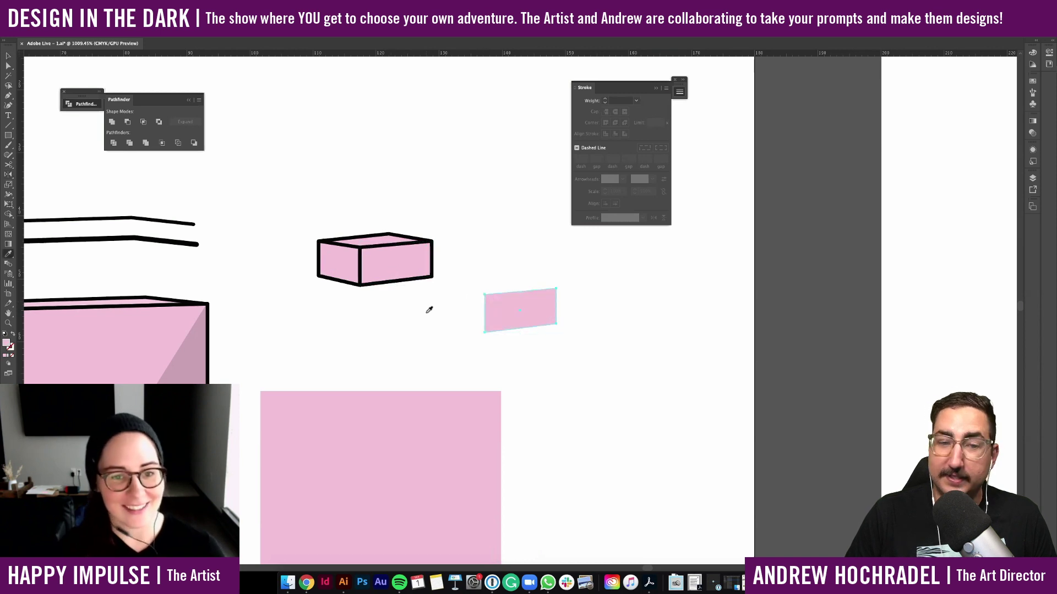
{"action": "key", "text": "v"}
Add a white-filled copy of the small box's outline, aligned with the box and layered behind its two side faces
{"action": "left_click", "coordinate": [389, 235]}
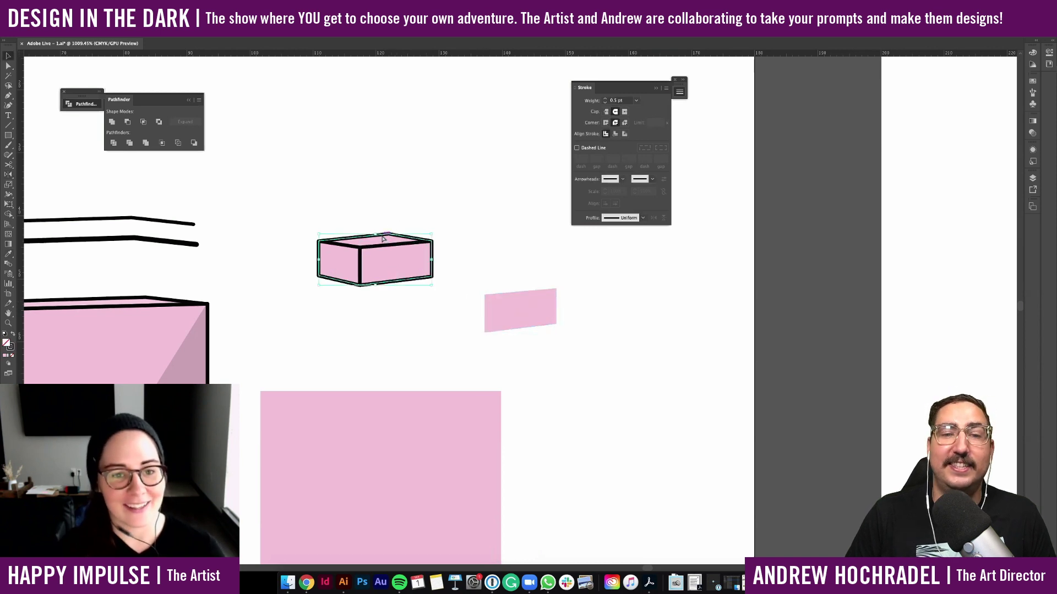
{"action": "key", "text": "super+c"}
{"action": "key", "text": "super+v"}
{"action": "key", "text": "i"}
{"action": "left_click", "coordinate": [520, 231]}
{"action": "key", "text": "v"}
{"action": "left_click_drag", "start_coordinate": [522, 329], "coordinate": [376, 278]}
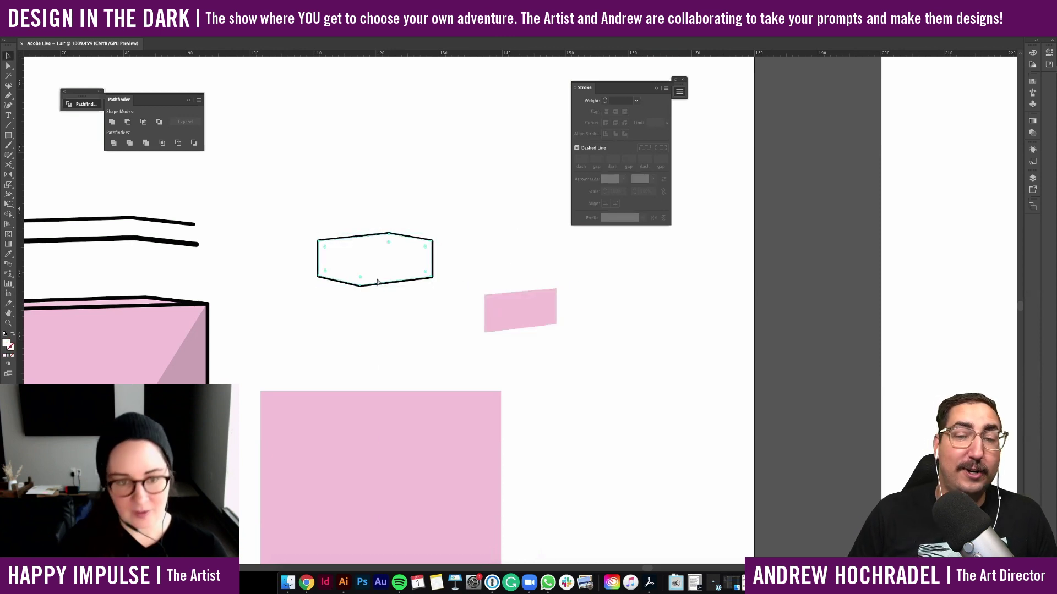
{"action": "key", "text": "super+["}
{"action": "key", "text": "super+["}
{"action": "key", "text": "super+["}
{"action": "key", "text": "super+["}
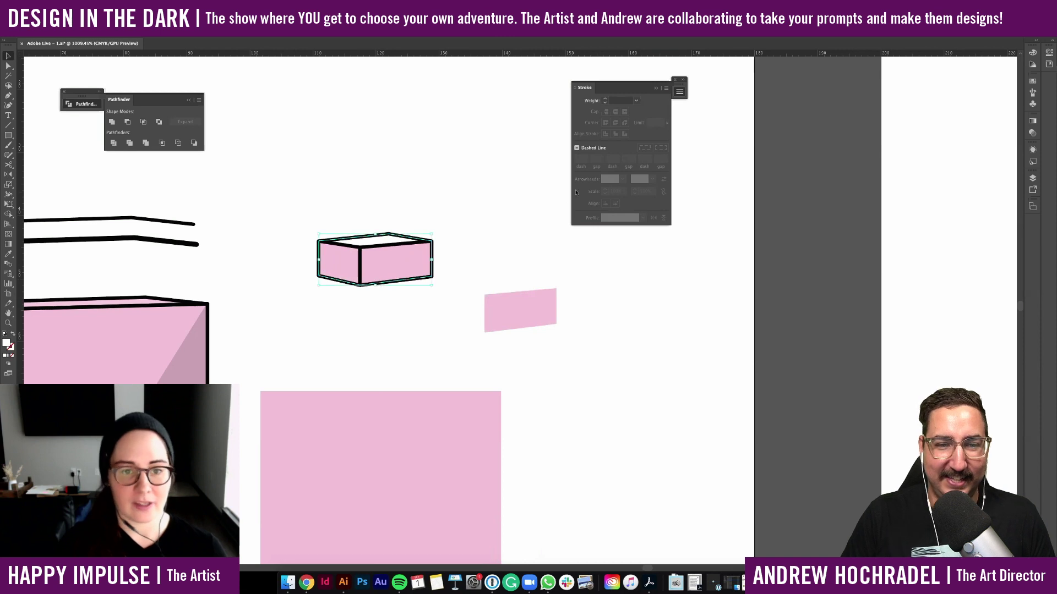
{"action": "key", "text": "super+["}
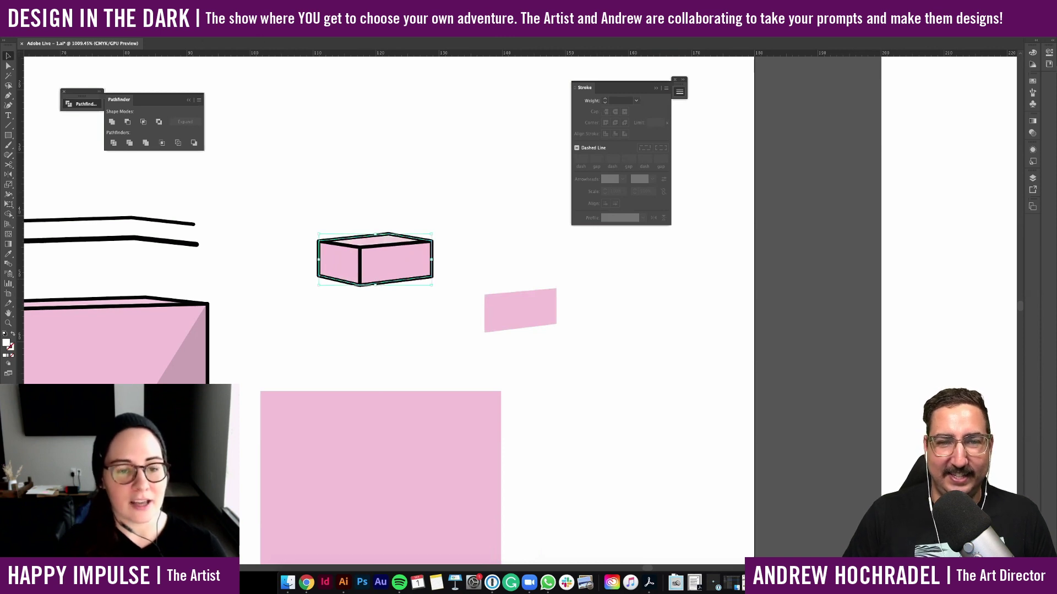
Move the spare pink panel slightly upward and place a merged copy of the small box's two side faces above the box
{"action": "left_click_drag", "start_coordinate": [502, 305], "coordinate": [494, 260]}
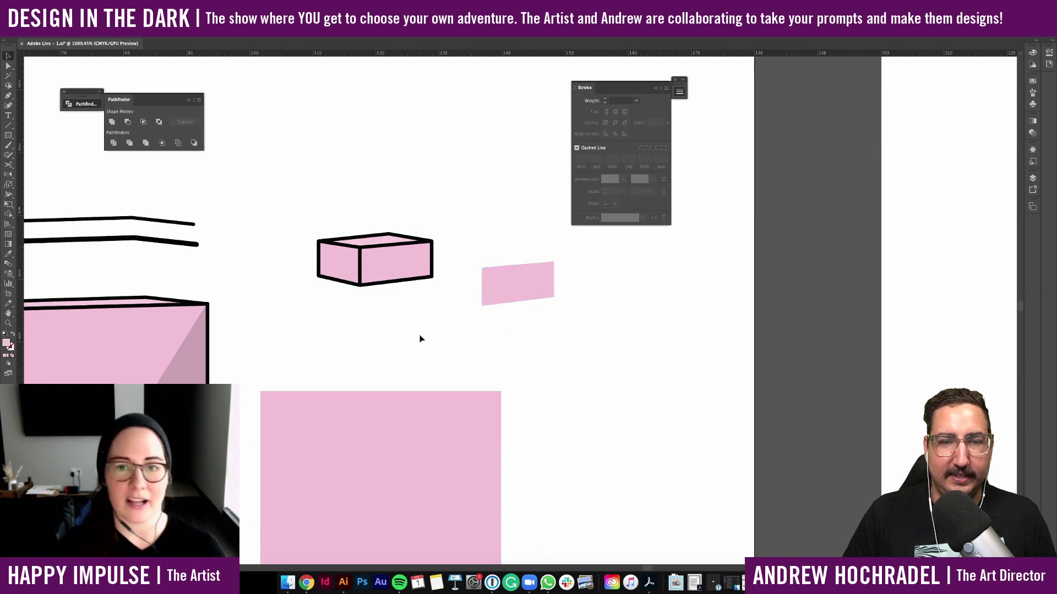
{"action": "left_click", "coordinate": [374, 276]}
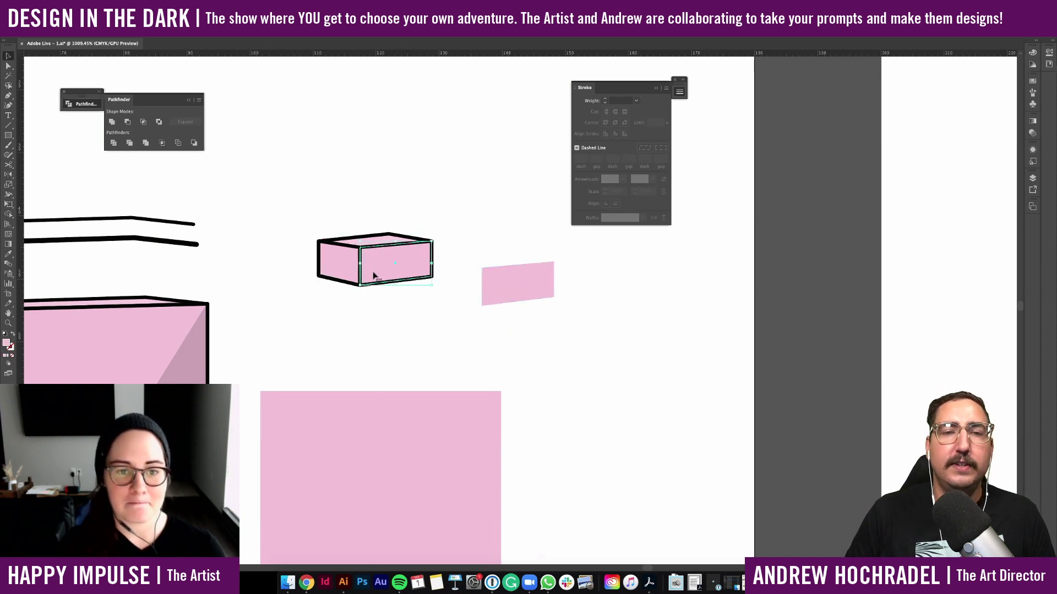
{"action": "left_click", "coordinate": [351, 281]}
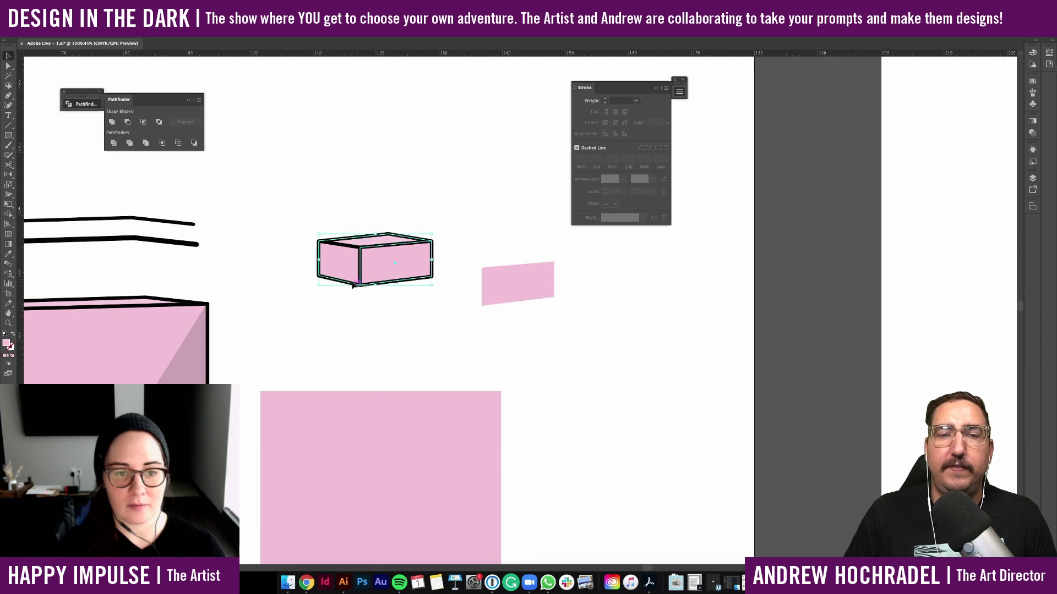
{"action": "left_click", "coordinate": [351, 271]}
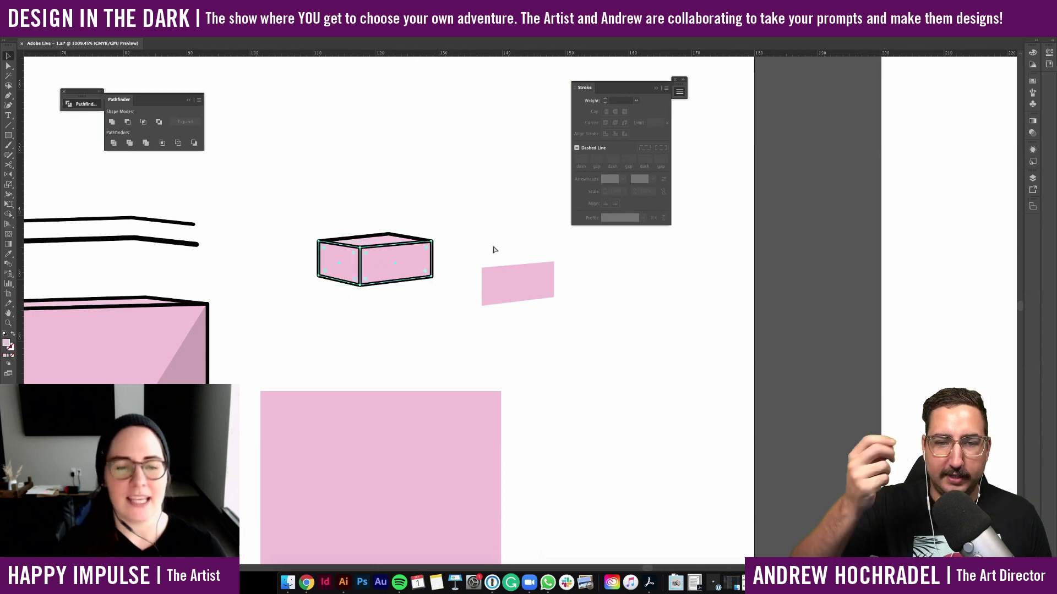
{"action": "scroll", "coordinate": [493, 248], "scroll_direction": "up", "scroll_amount": 2}
{"action": "key", "text": "ctrl+v"}
{"action": "left_click_drag", "start_coordinate": [514, 323], "coordinate": [443, 193]}
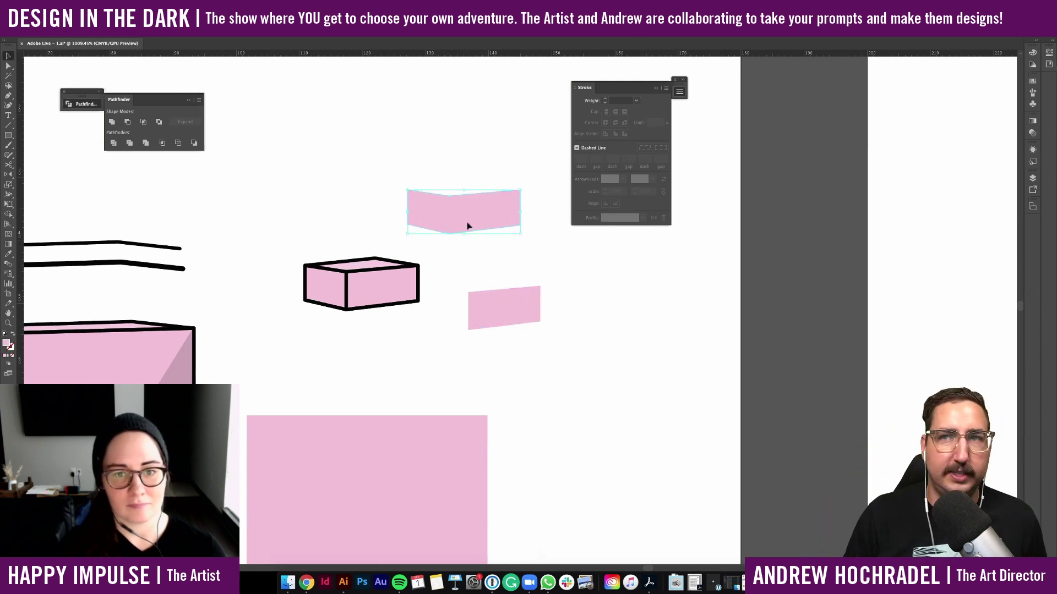
Subtract an upward-shifted duplicate to leave a thin strip, and place it with the juice box's shadow shading along the small box's bottom
{"action": "left_click_drag", "start_coordinate": [467, 224], "coordinate": [467, 216]}
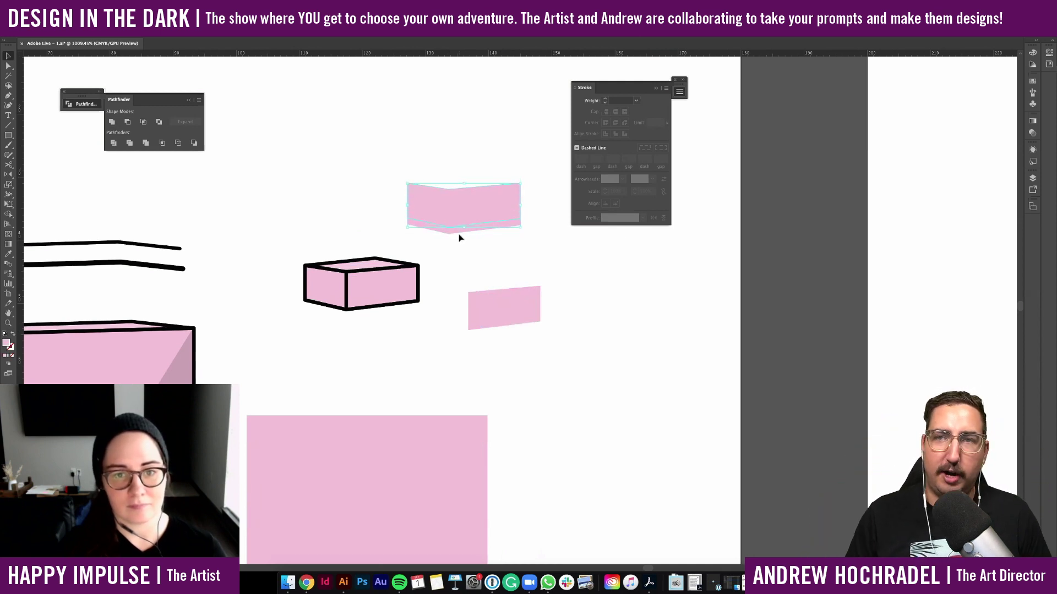
{"action": "left_click", "coordinate": [126, 122]}
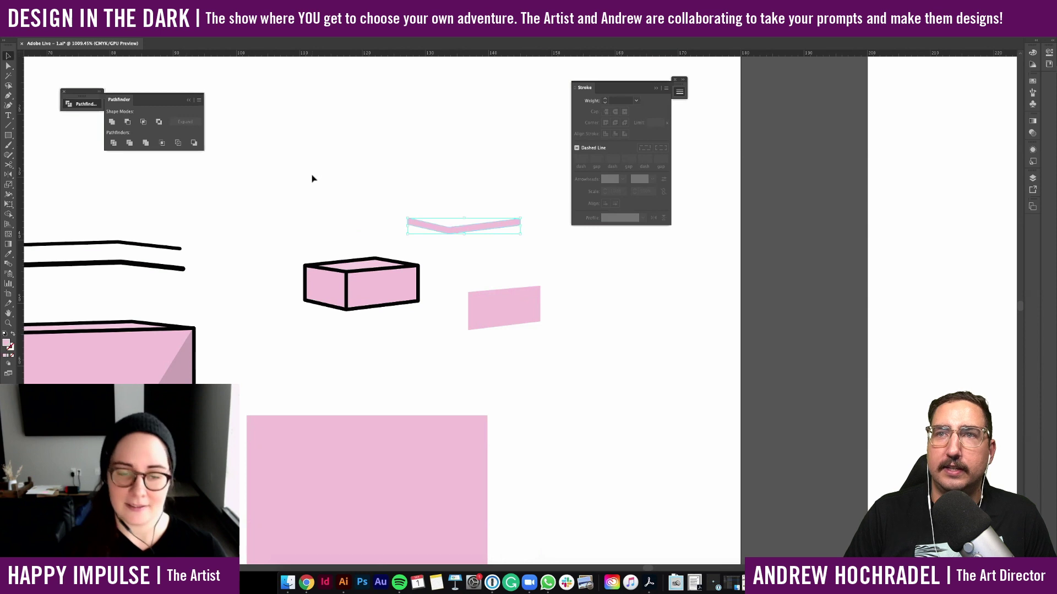
{"action": "scroll", "coordinate": [452, 251], "scroll_direction": "down", "scroll_amount": 3}
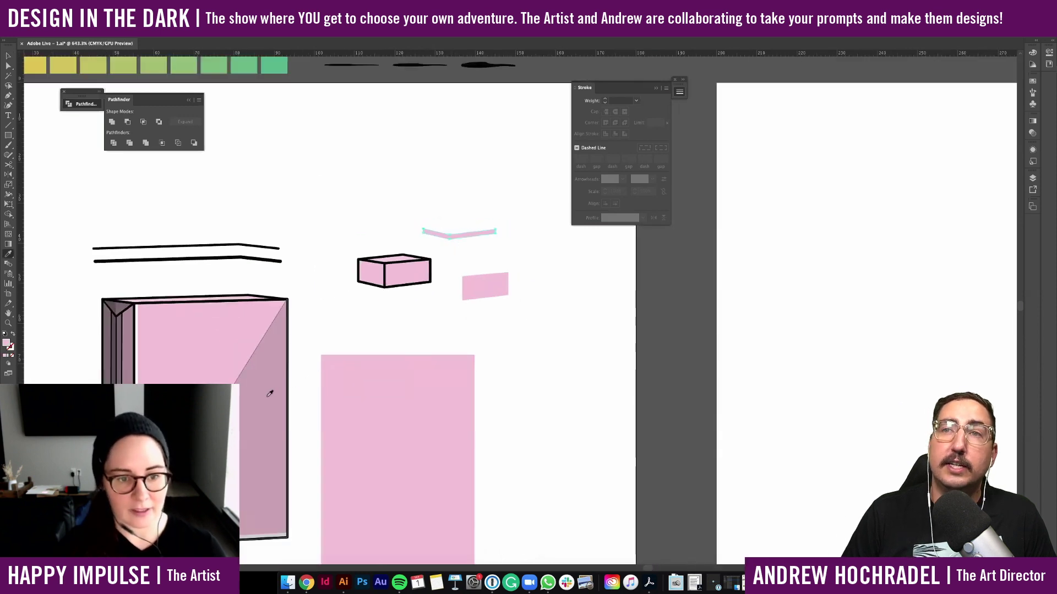
{"action": "left_click_drag", "start_coordinate": [468, 234], "coordinate": [406, 285]}
Shade the small box's left face with the bottom strip's shadow style and group all of the box's parts
{"action": "scroll", "coordinate": [406, 286], "scroll_direction": "up", "scroll_amount": 3}
{"action": "left_click", "coordinate": [314, 261]}
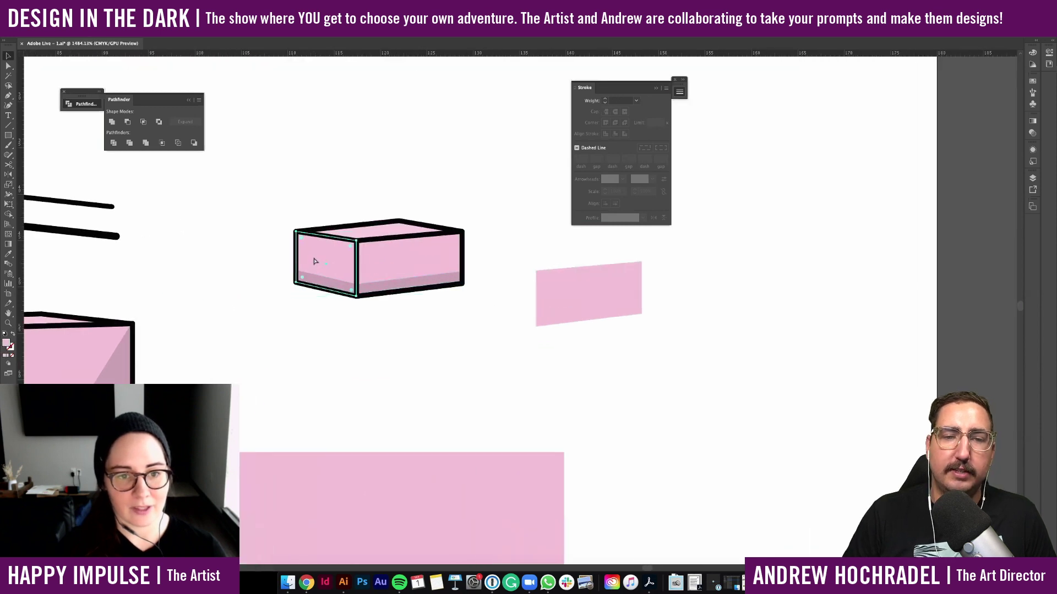
{"action": "key", "text": "i"}
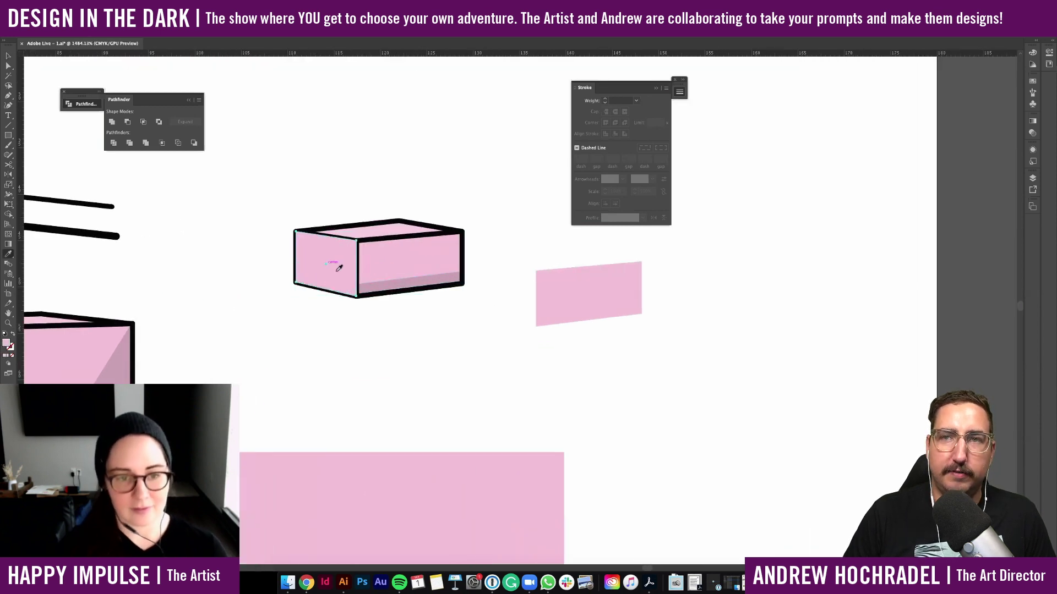
{"action": "left_click", "coordinate": [376, 287]}
{"action": "key", "text": "v"}
{"action": "left_click", "coordinate": [393, 330]}
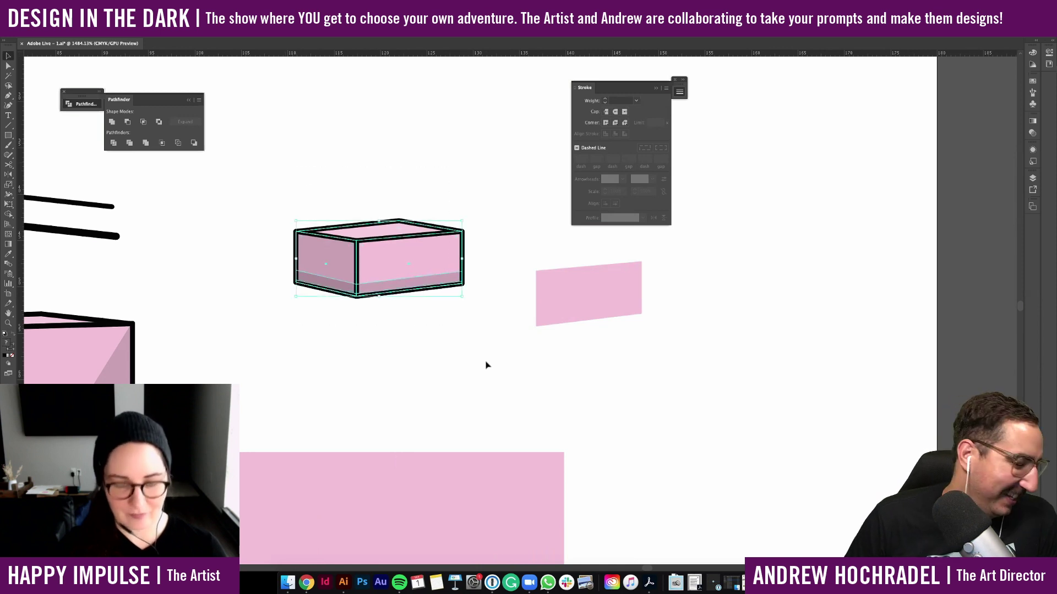
Nudge the back corner of the grouped small box's outline about 0.1 px to the left
{"action": "scroll", "coordinate": [485, 363], "scroll_direction": "down", "scroll_amount": 3}
{"action": "scroll", "coordinate": [487, 364], "scroll_direction": "down", "scroll_amount": 2}
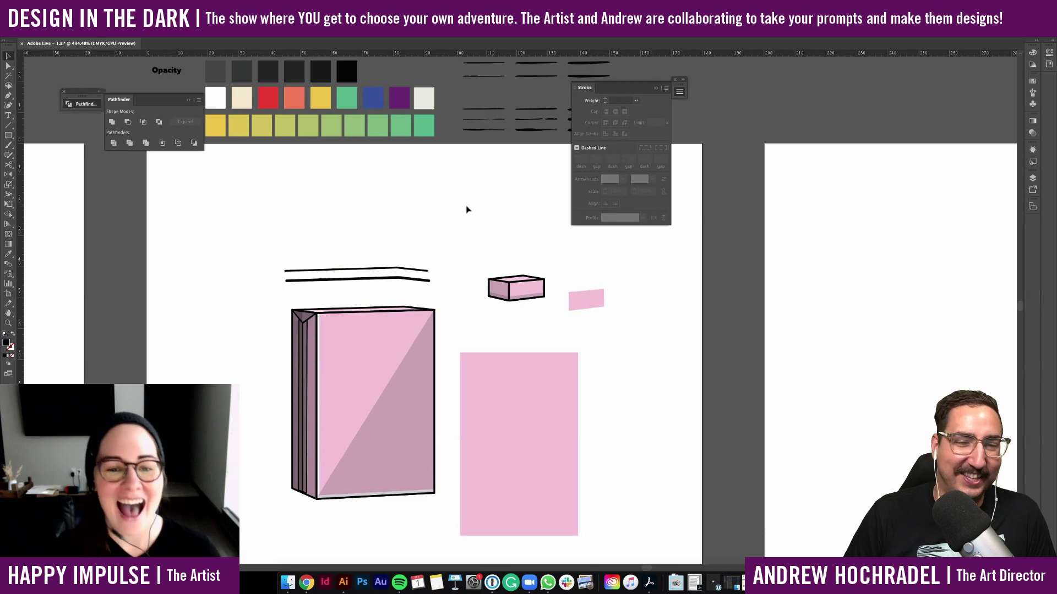
{"action": "scroll", "coordinate": [509, 272], "scroll_direction": "up", "scroll_amount": 4}
{"action": "key", "text": "a"}
{"action": "left_click", "coordinate": [561, 296]}
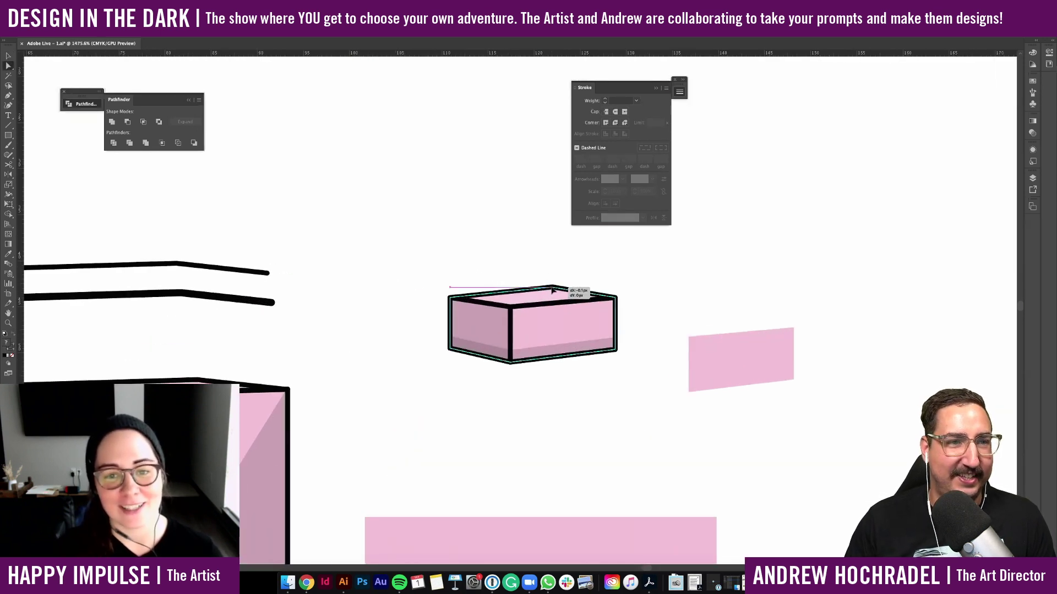
{"action": "left_click", "coordinate": [585, 278]}
{"action": "scroll", "coordinate": [586, 279], "scroll_direction": "down", "scroll_amount": 2}
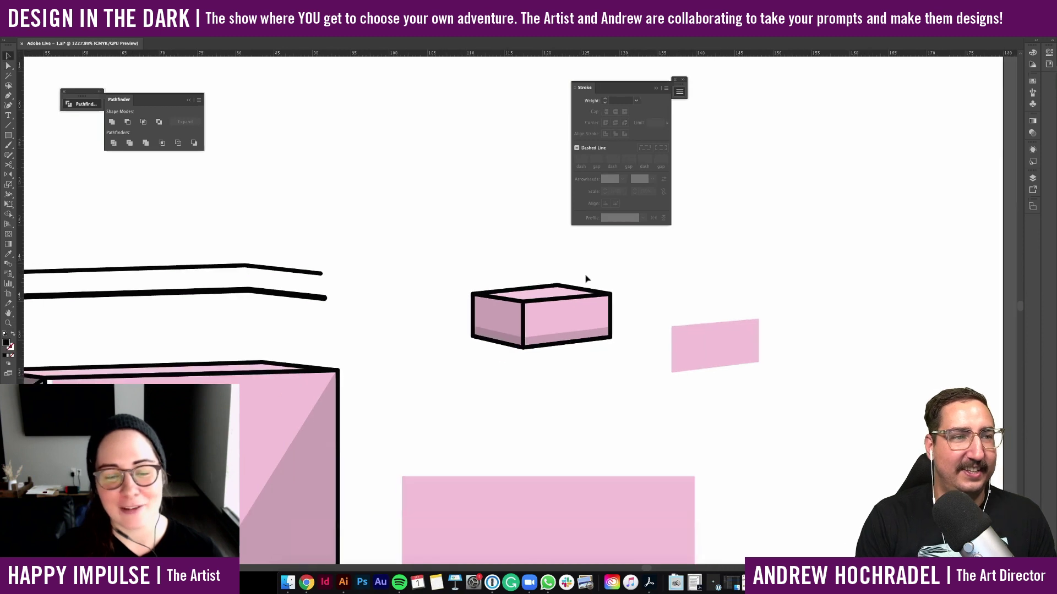
{"action": "left_click", "coordinate": [586, 304]}
{"action": "left_click", "coordinate": [487, 264]}
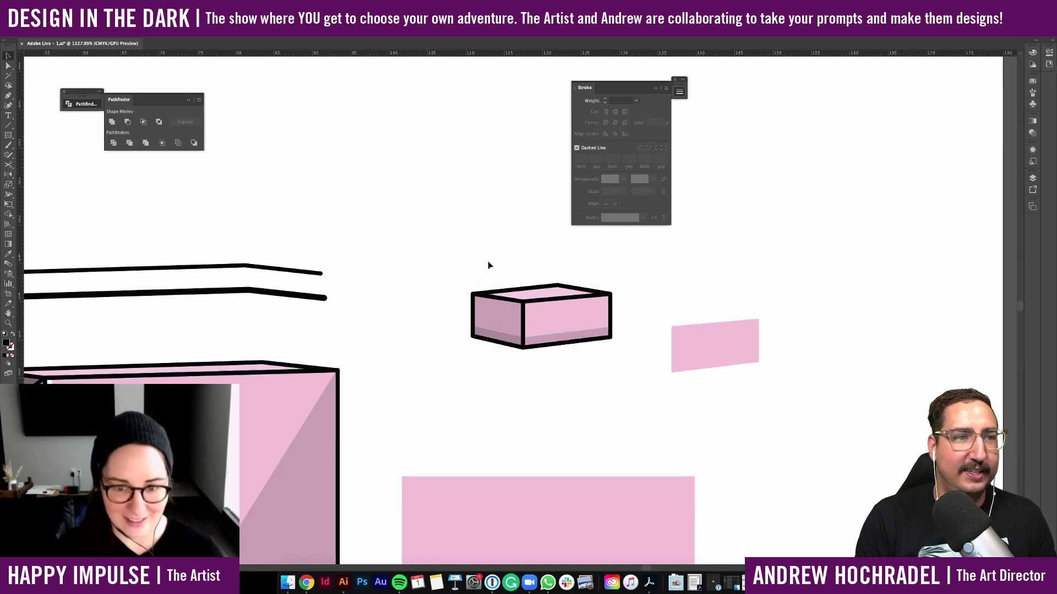
Isolate the small box's group and change the blending mode of the shadow strip along its bottom
{"action": "scroll", "coordinate": [488, 265], "scroll_direction": "up", "scroll_amount": 3}
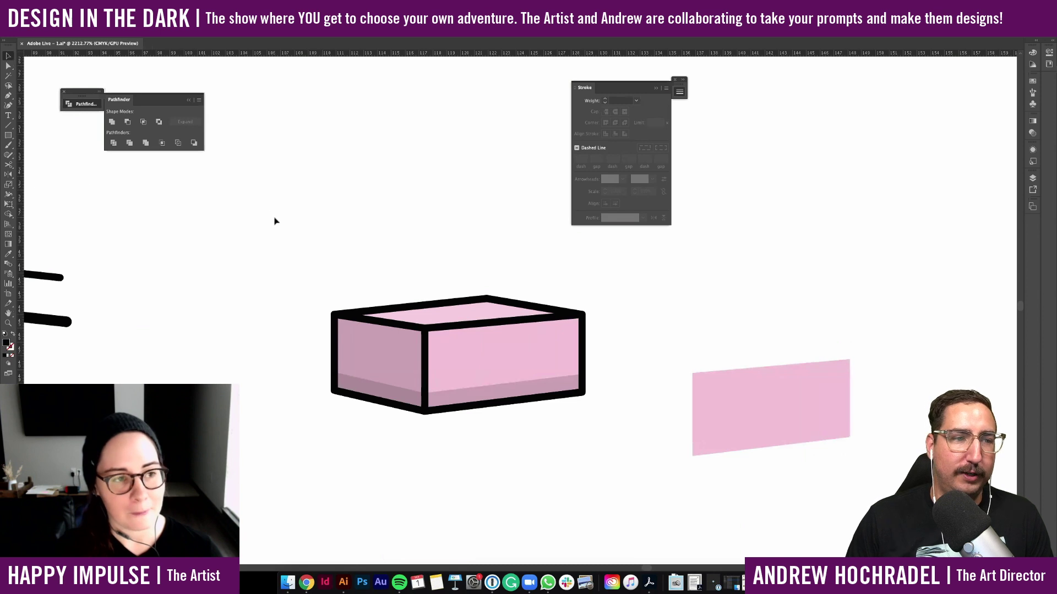
{"action": "double_click", "coordinate": [450, 398]}
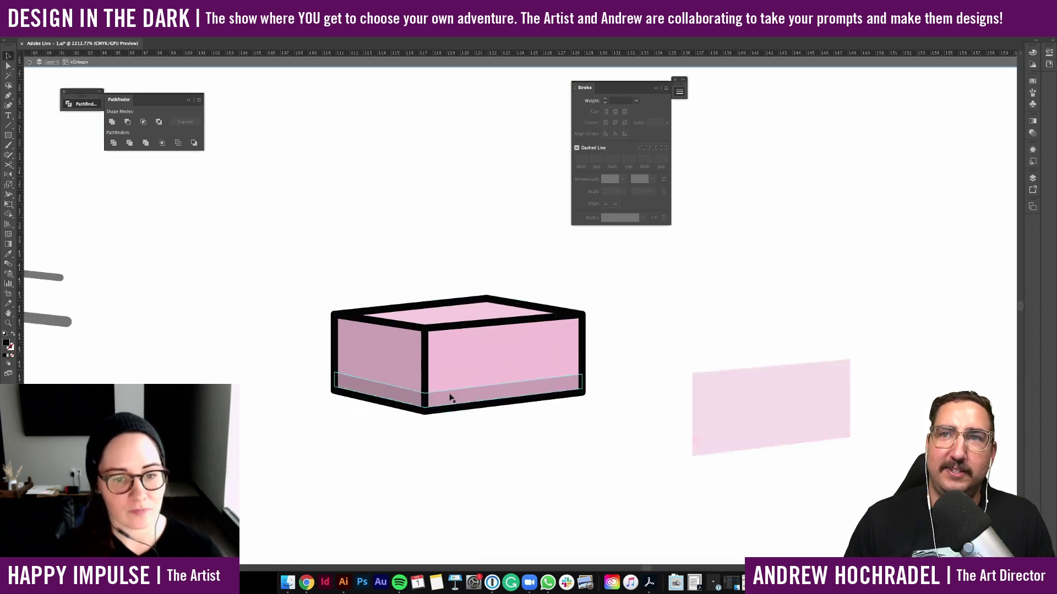
{"action": "left_click", "coordinate": [451, 397]}
{"action": "left_click", "coordinate": [241, 39]}
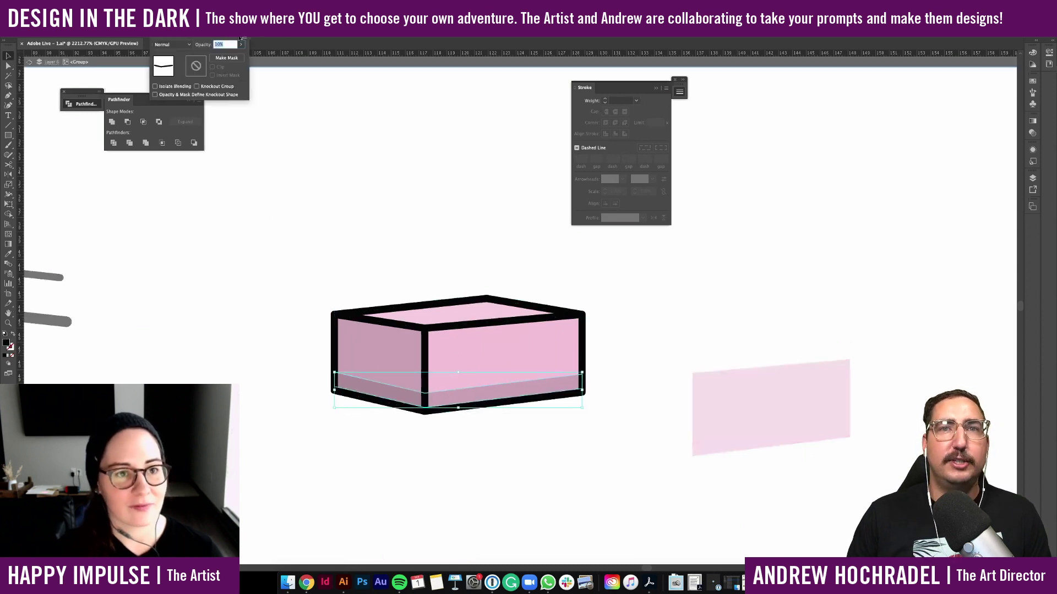
{"action": "left_click", "coordinate": [179, 44]}
{"action": "left_click", "coordinate": [177, 75]}
{"action": "left_click", "coordinate": [339, 220]}
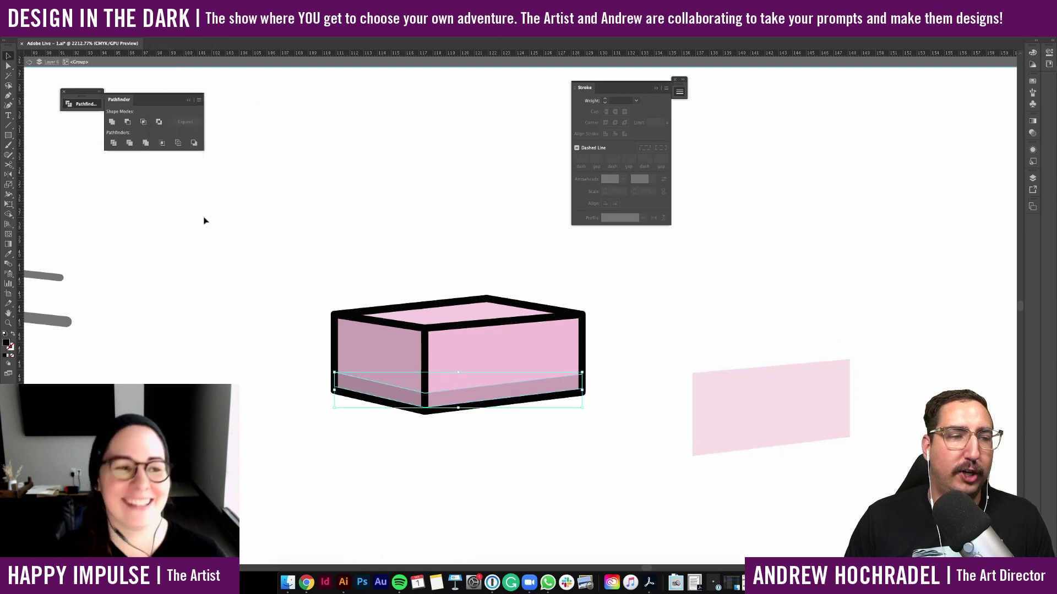
Recolour the shadow strip with the pink of the detached side panel and open its fill colour for editing
{"action": "key", "text": "i"}
{"action": "left_click", "coordinate": [791, 429]}
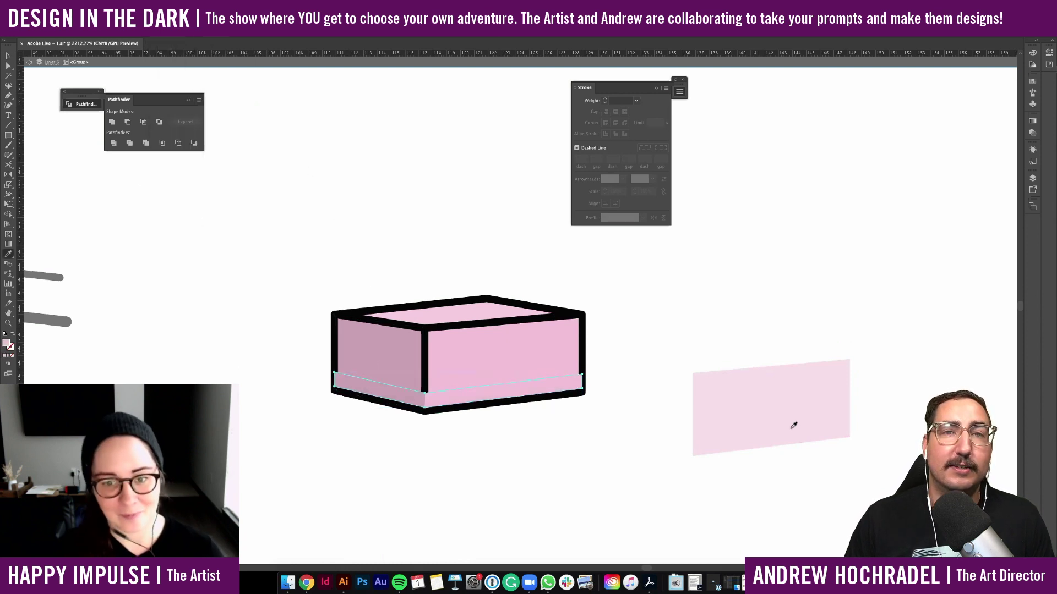
{"action": "key", "text": "v"}
{"action": "double_click", "coordinate": [6, 343]}
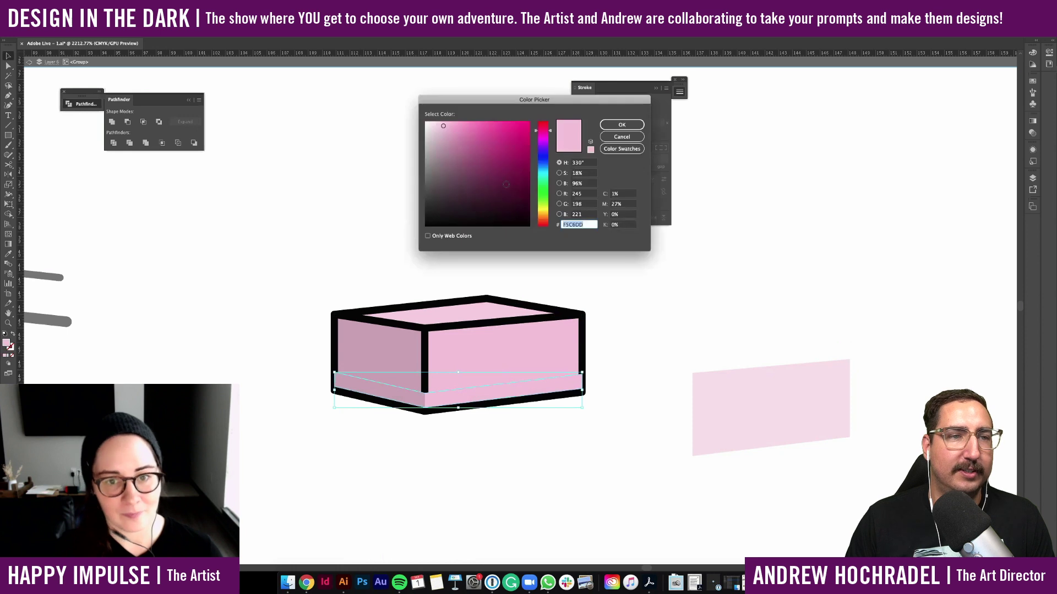
Recolor the shadow band along the bottom of the small pink box to a deeper pink
{"action": "left_click_drag", "start_coordinate": [444, 126], "coordinate": [447, 137]}
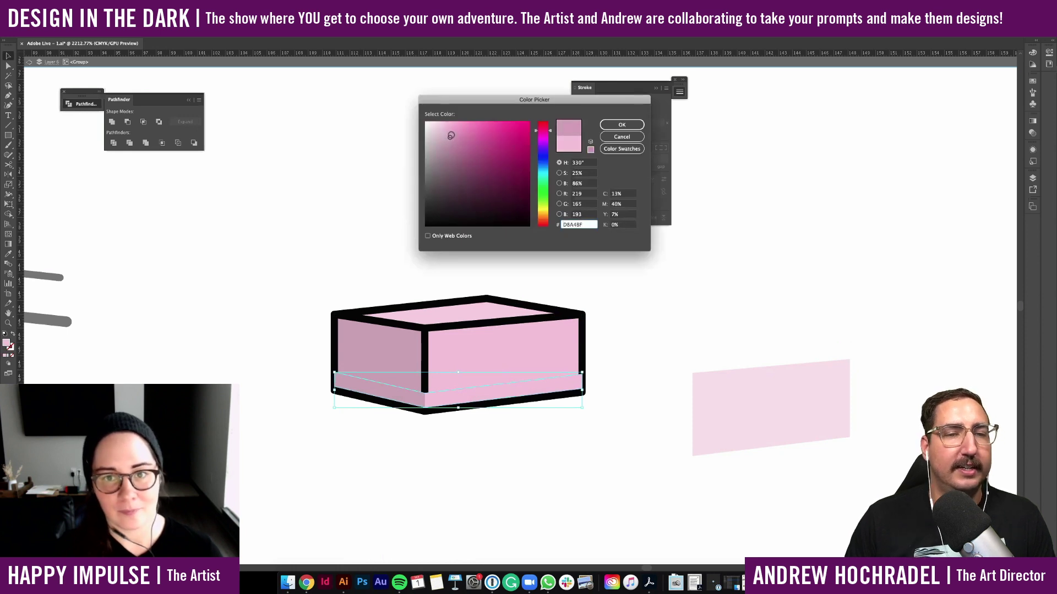
{"action": "left_click", "coordinate": [621, 125]}
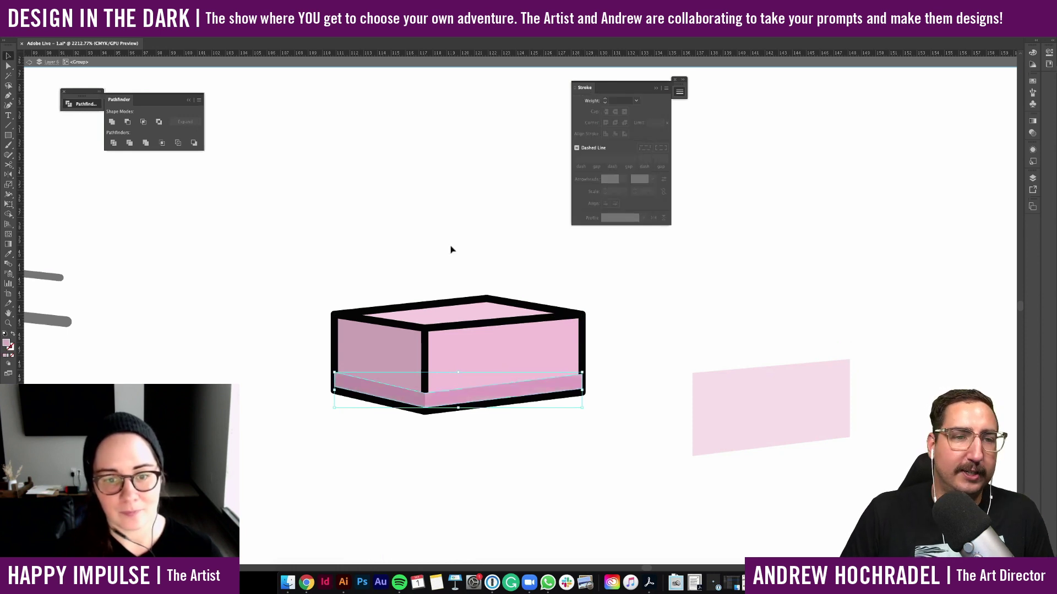
{"action": "left_click", "coordinate": [450, 250]}
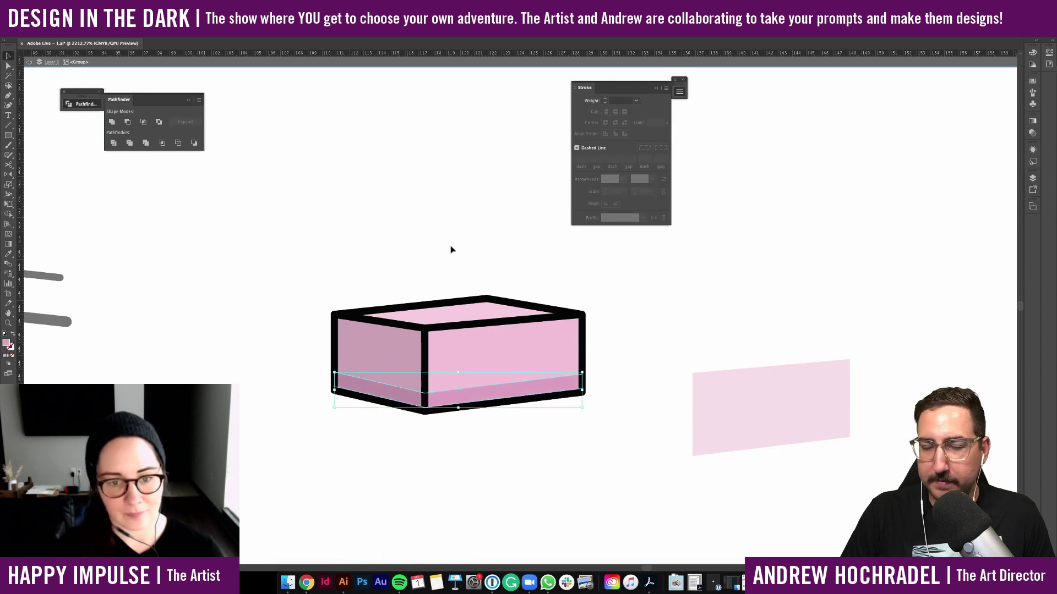
Sample the shadow band's pink onto the small box's left face and make that fill a deeper pink
{"action": "scroll", "coordinate": [447, 274], "scroll_direction": "down", "scroll_amount": 2}
{"action": "left_click", "coordinate": [401, 336]}
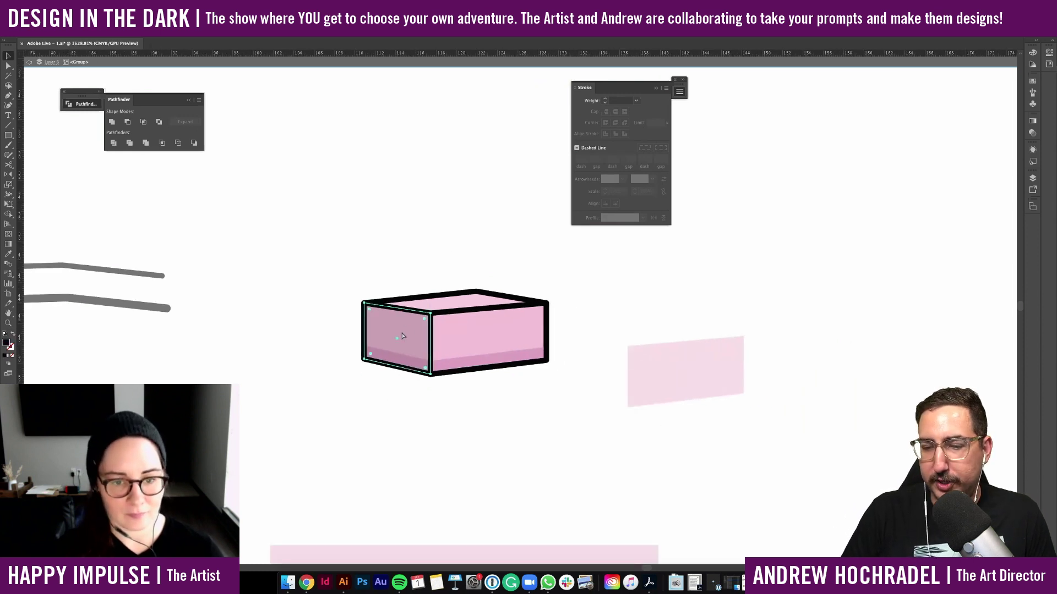
{"action": "key", "text": "i"}
{"action": "left_click", "coordinate": [460, 359]}
{"action": "key", "text": "v"}
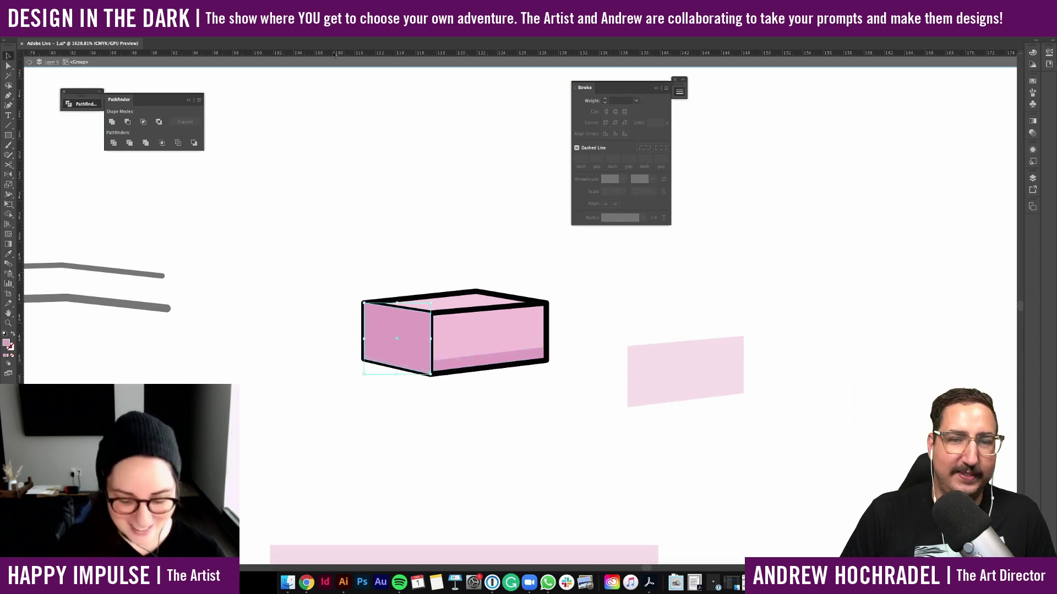
{"action": "double_click", "coordinate": [7, 343]}
{"action": "left_click", "coordinate": [456, 133]}
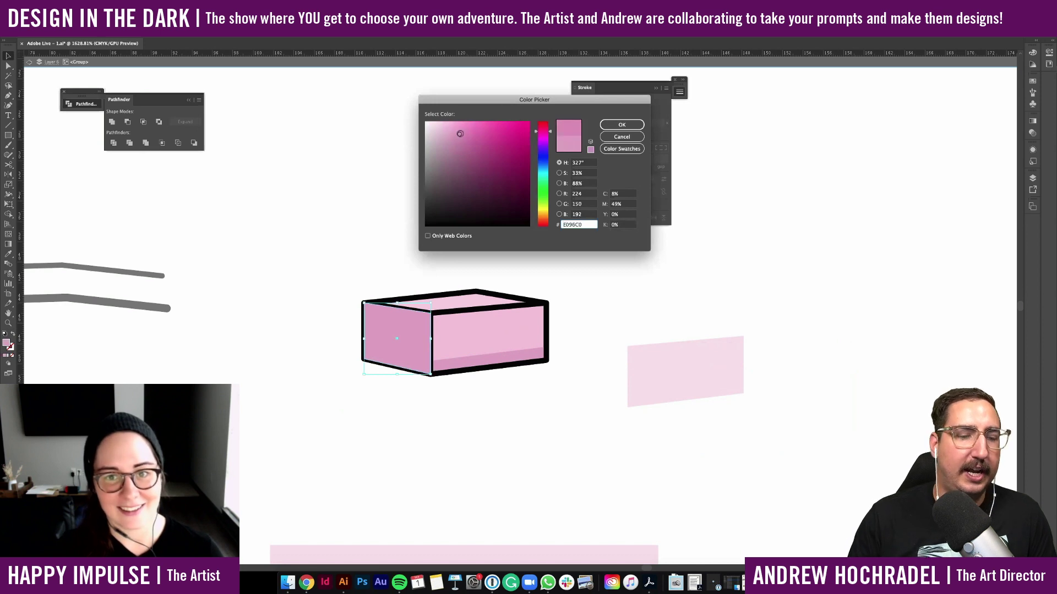
{"action": "left_click", "coordinate": [621, 124]}
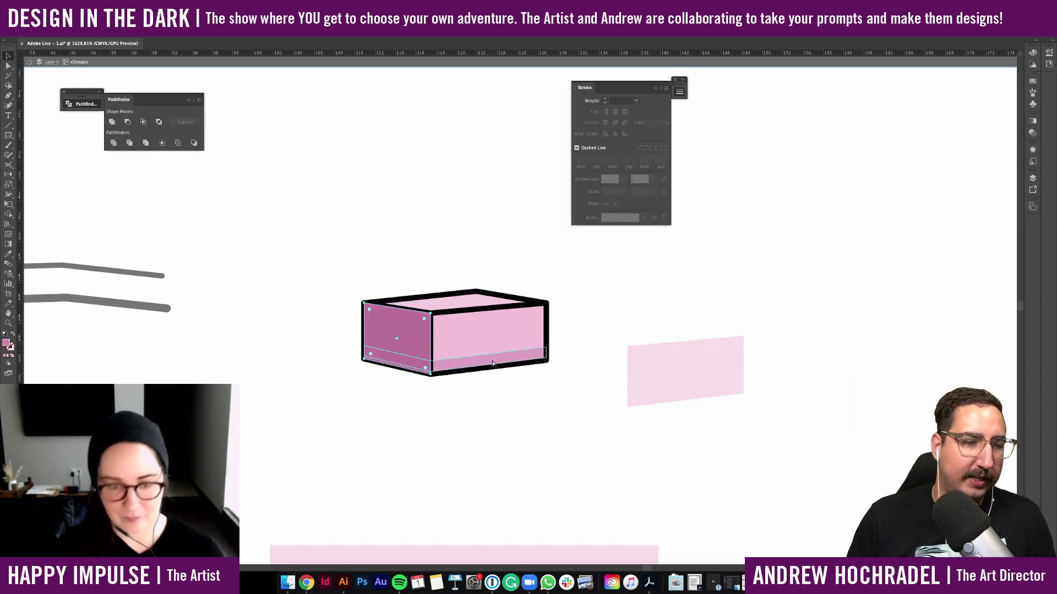
Send the small box's left face backward until the bottom shadow band lies over it
{"action": "key", "text": "super+["}
{"action": "key", "text": "super+["}
{"action": "key", "text": "super+["}
{"action": "key", "text": "super+["}
{"action": "key", "text": "super+]"}
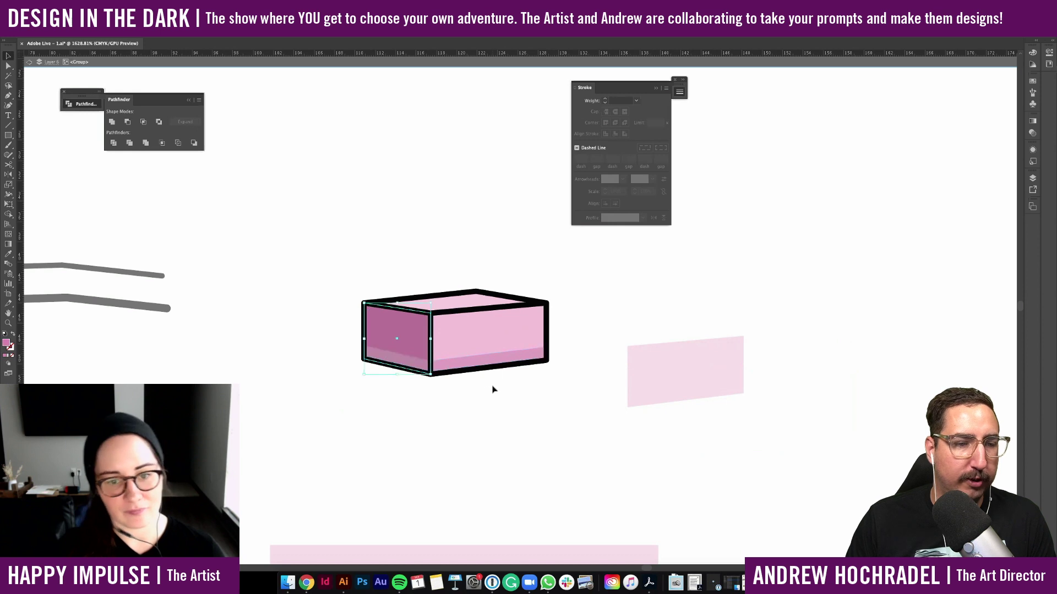
{"action": "left_click", "coordinate": [492, 386]}
Duplicate the shading on the small box's left face in place to darken that side
{"action": "left_click", "coordinate": [403, 352]}
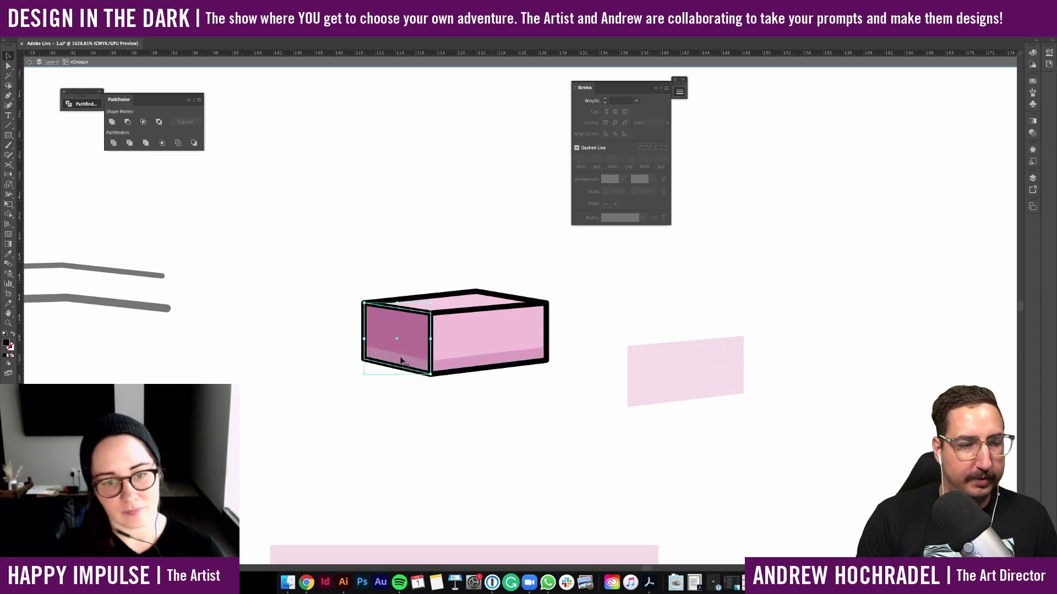
{"action": "key", "text": "super+c"}
{"action": "key", "text": "super+f"}
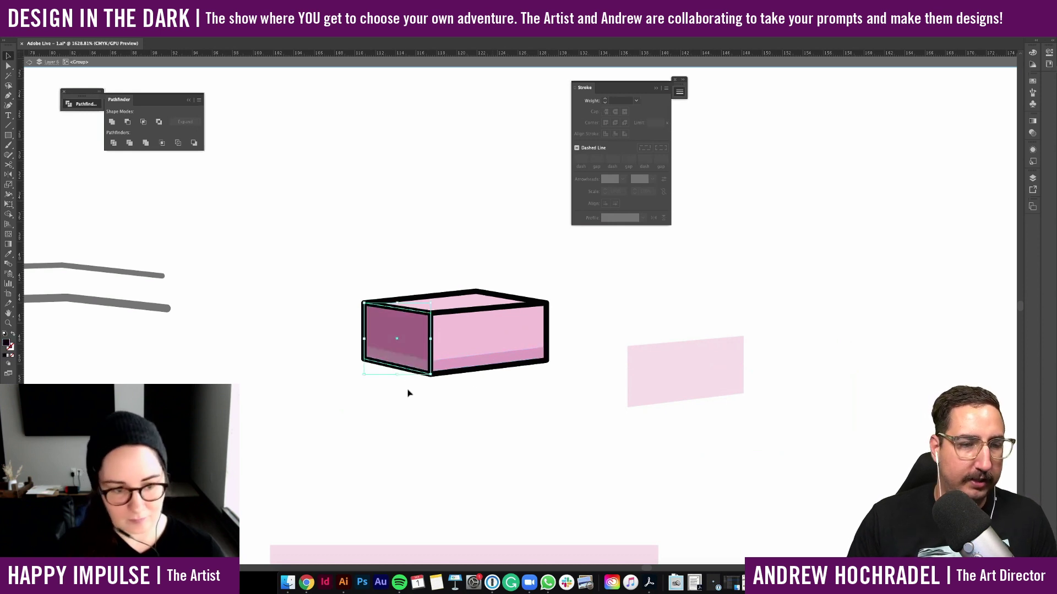
{"action": "key", "text": "i"}
Move the whole small box down onto the tall pink rectangle beside the juice box
{"action": "scroll", "coordinate": [295, 382], "scroll_direction": "down", "scroll_amount": 5}
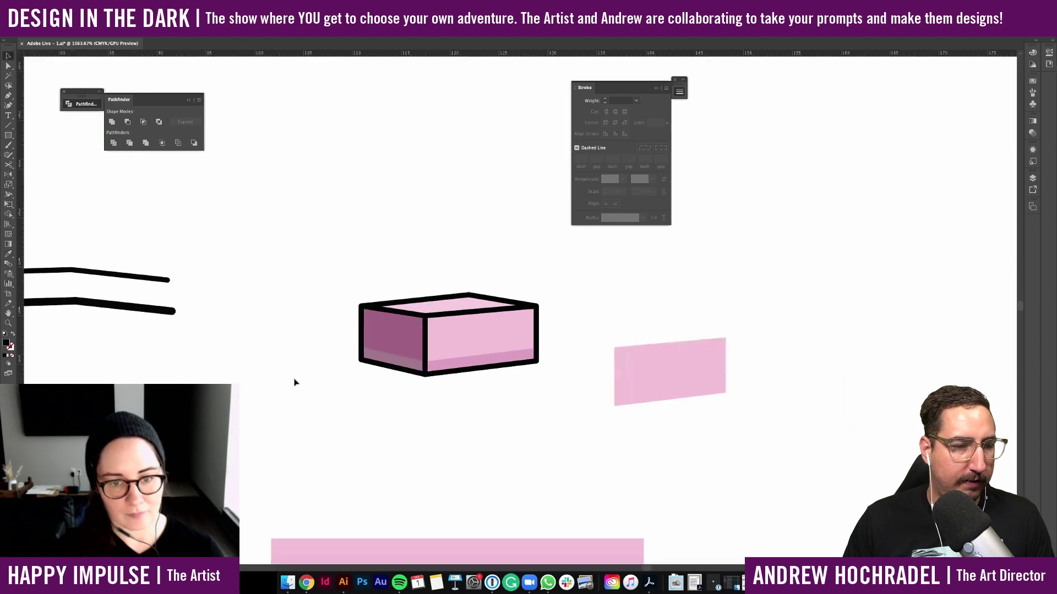
{"action": "scroll", "coordinate": [296, 380], "scroll_direction": "down", "scroll_amount": 2}
{"action": "scroll", "coordinate": [300, 369], "scroll_direction": "up", "scroll_amount": 4}
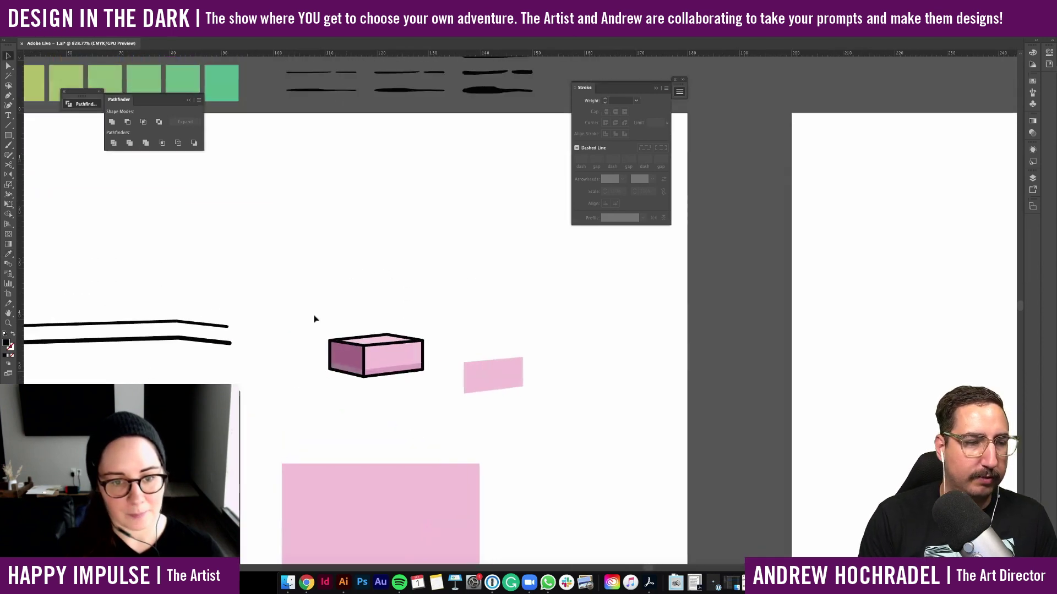
{"action": "left_click_drag", "start_coordinate": [427, 398], "coordinate": [427, 398]}
{"action": "left_click", "coordinate": [433, 411]}
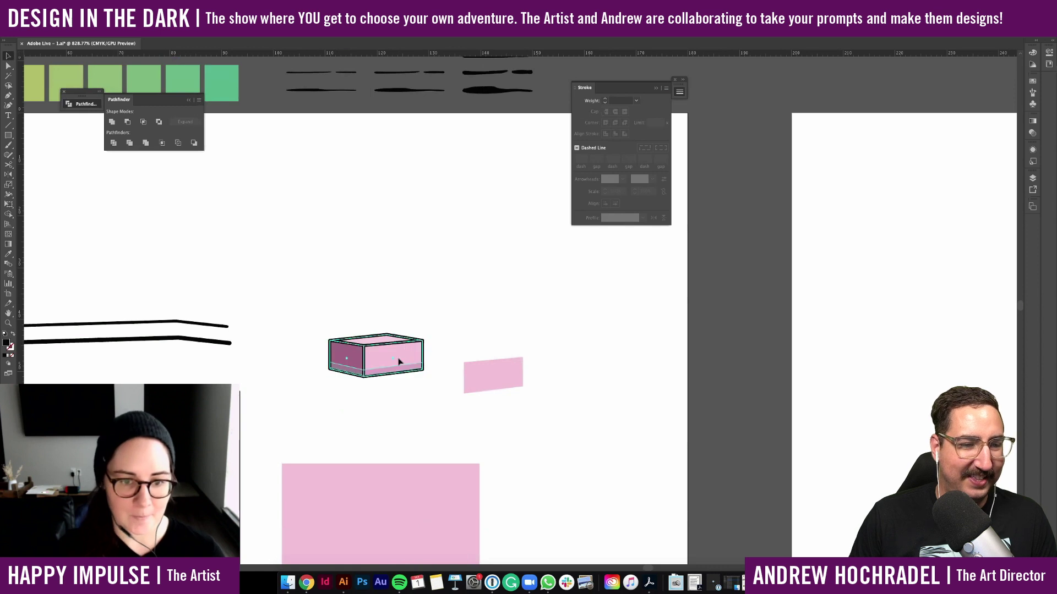
{"action": "left_click_drag", "start_coordinate": [153, 434], "coordinate": [153, 437]}
{"action": "scroll", "coordinate": [356, 415], "scroll_direction": "down", "scroll_amount": 4}
{"action": "key", "text": "ctrl+z"}
{"action": "scroll", "coordinate": [361, 399], "scroll_direction": "down", "scroll_amount": 6}
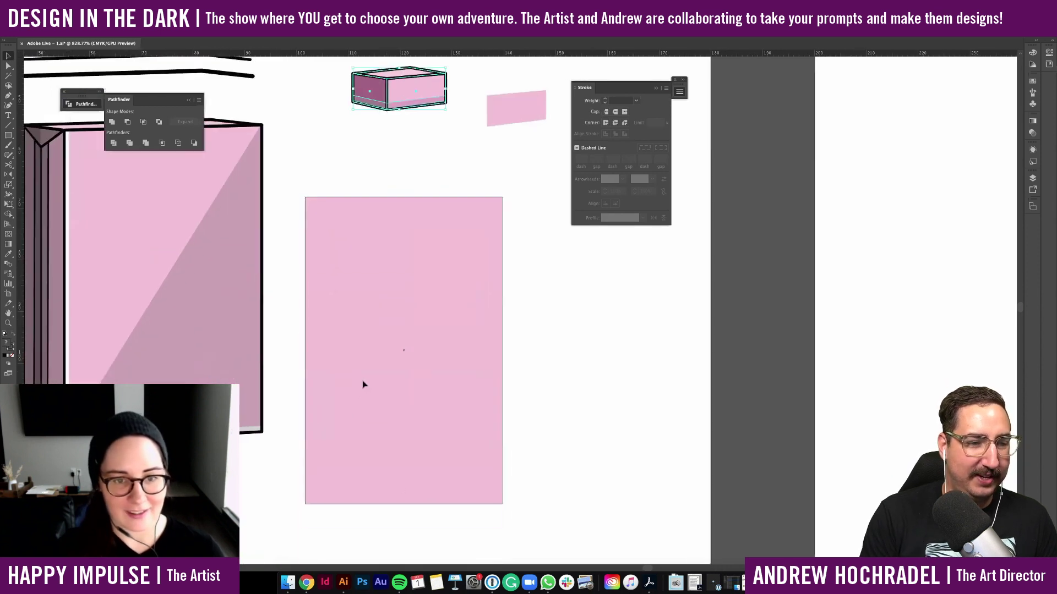
{"action": "left_click_drag", "start_coordinate": [411, 93], "coordinate": [410, 384]}
{"action": "scroll", "coordinate": [522, 356], "scroll_direction": "down", "scroll_amount": 3}
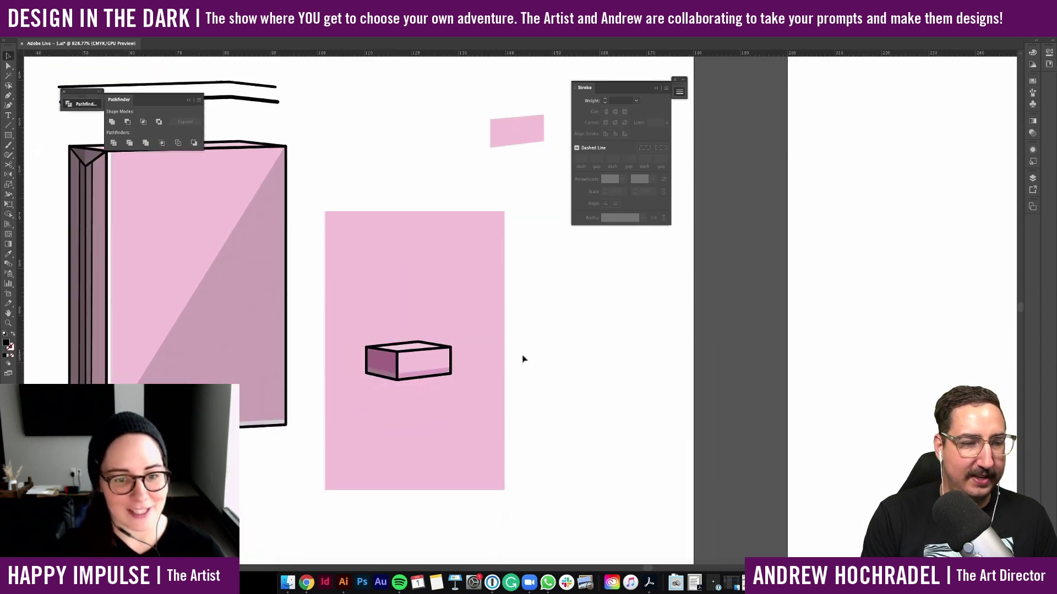
Select the forehead drip and the cheek drip on the koala popsicle with the large eyes
{"action": "scroll", "coordinate": [523, 359], "scroll_direction": "left", "scroll_amount": 15}
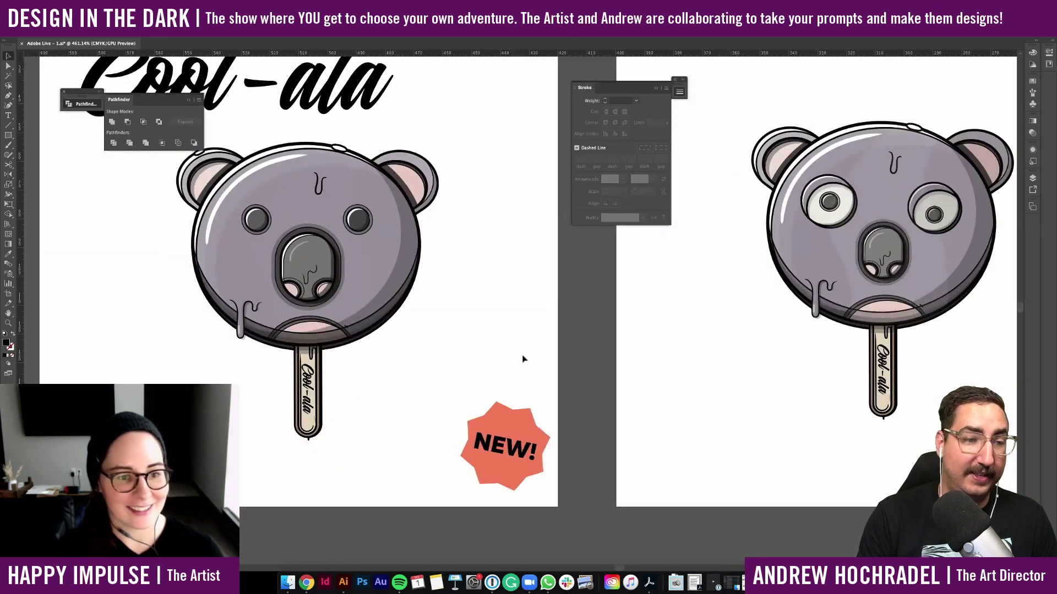
{"action": "scroll", "coordinate": [531, 362], "scroll_direction": "up", "scroll_amount": 3}
{"action": "scroll", "coordinate": [550, 360], "scroll_direction": "right", "scroll_amount": 3}
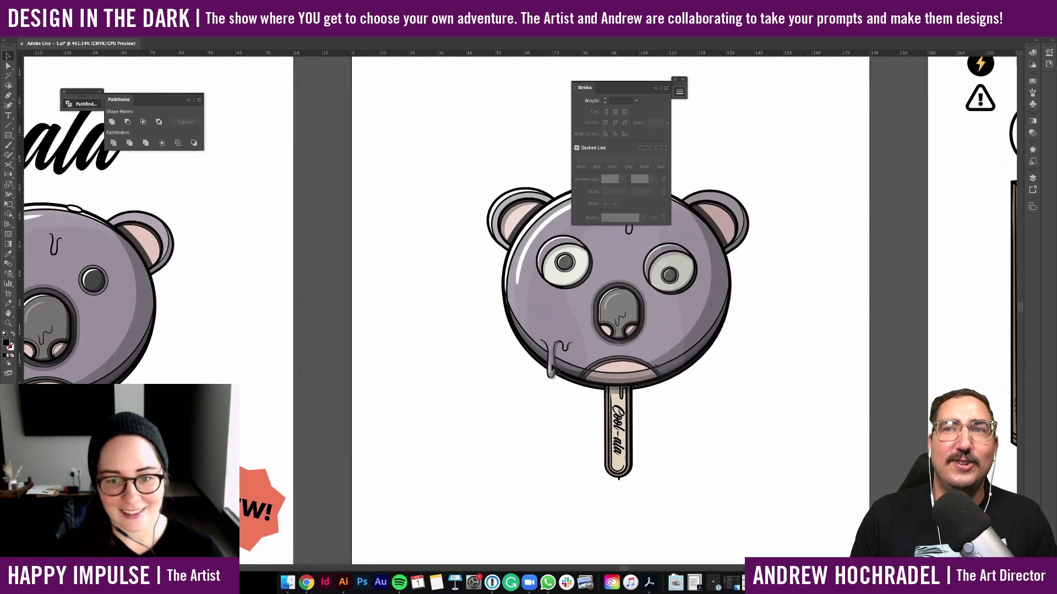
{"action": "scroll", "coordinate": [552, 367], "scroll_direction": "up", "scroll_amount": 4}
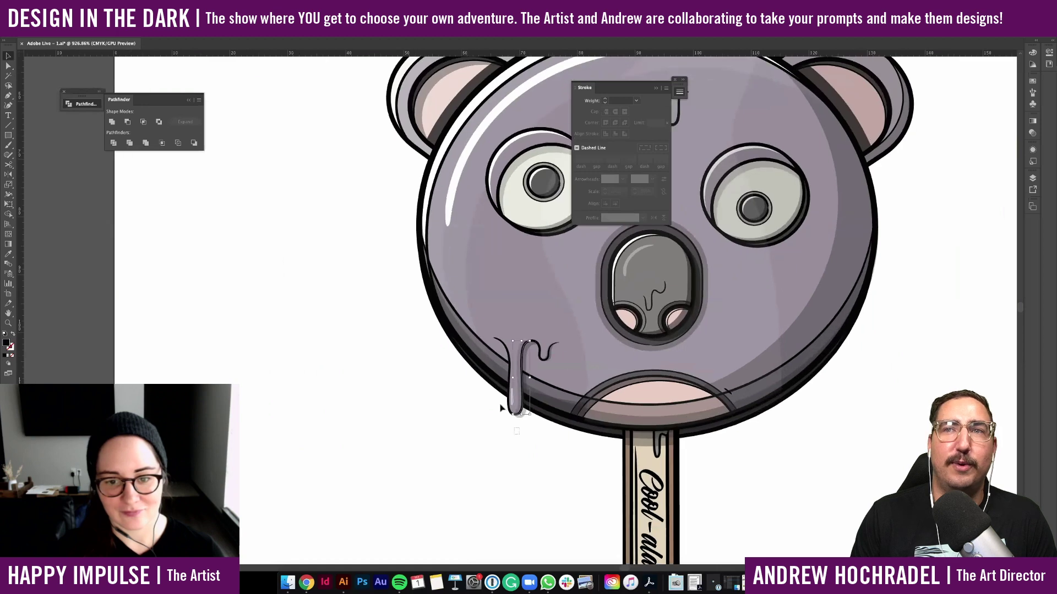
{"action": "scroll", "coordinate": [540, 342], "scroll_direction": "up", "scroll_amount": 3}
{"action": "scroll", "coordinate": [550, 297], "scroll_direction": "right", "scroll_amount": 3}
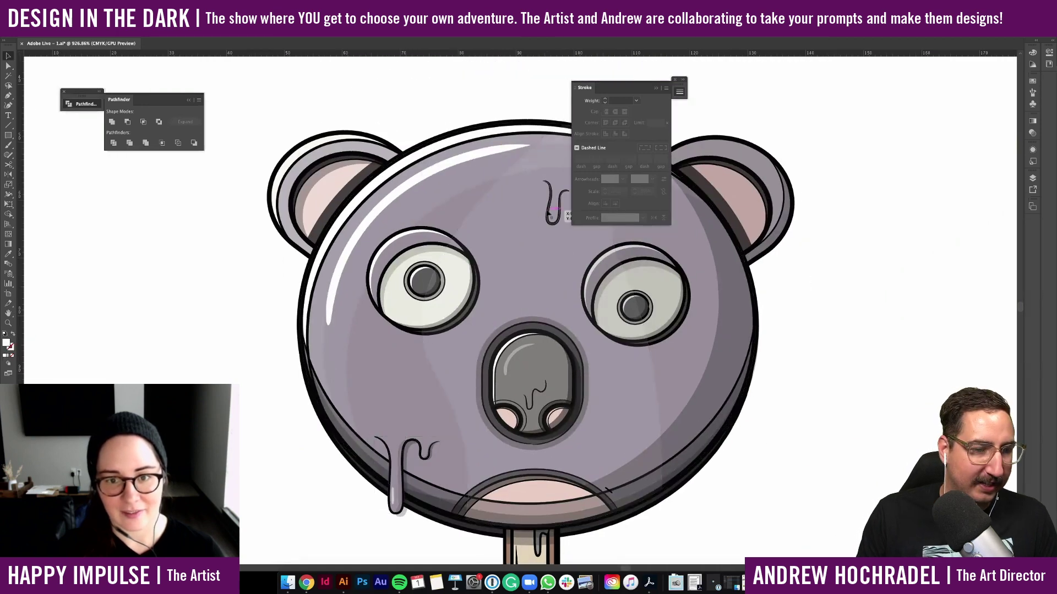
{"action": "left_click", "coordinate": [548, 212]}
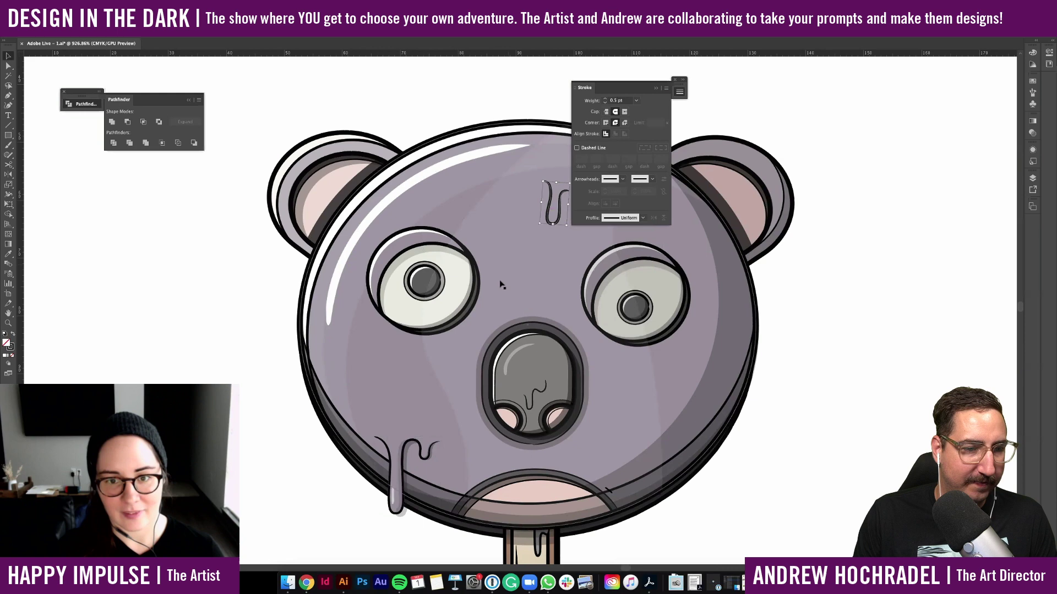
{"action": "left_click", "coordinate": [382, 509]}
{"action": "scroll", "coordinate": [395, 522], "scroll_direction": "up", "scroll_amount": 5}
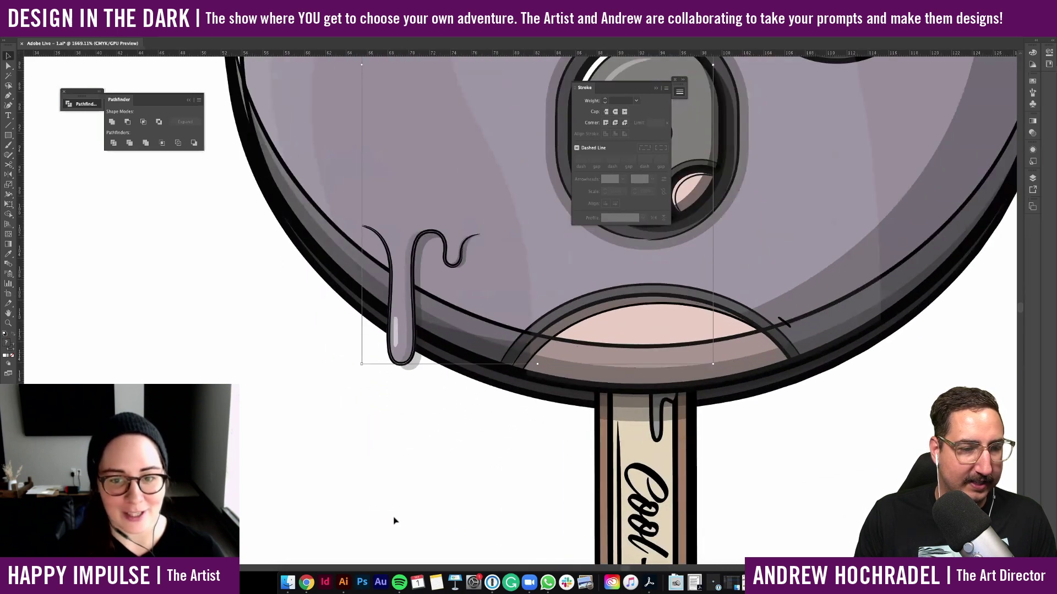
{"action": "scroll", "coordinate": [394, 520], "scroll_direction": "down", "scroll_amount": 6}
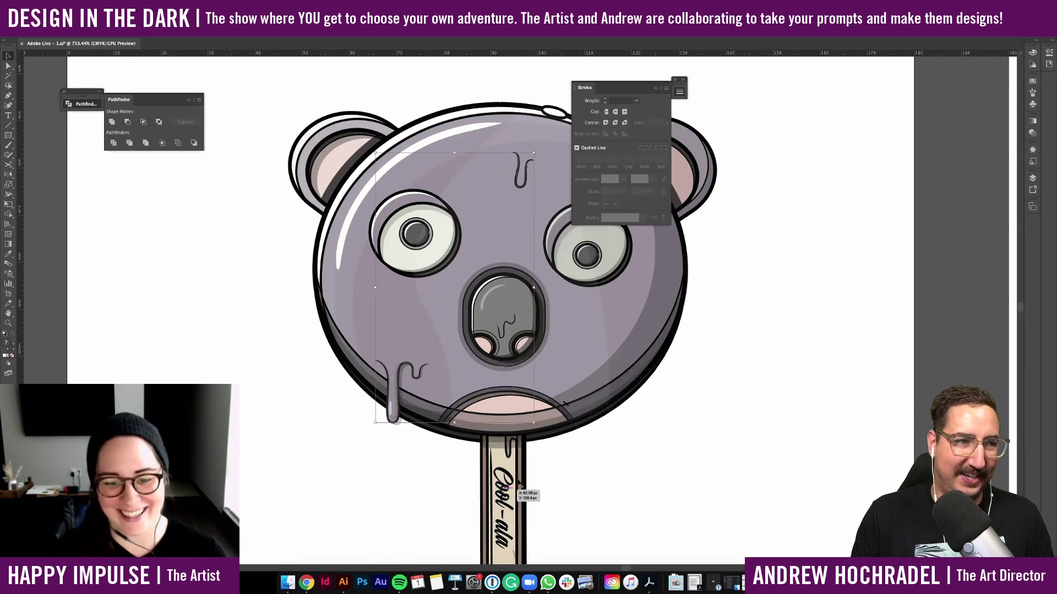
Copy the drip outline from the popsicle stick and place the copy on the blank area beside the koala head
{"action": "right_click", "coordinate": [512, 455]}
{"action": "left_click", "coordinate": [510, 455]}
{"action": "left_click", "coordinate": [509, 454]}
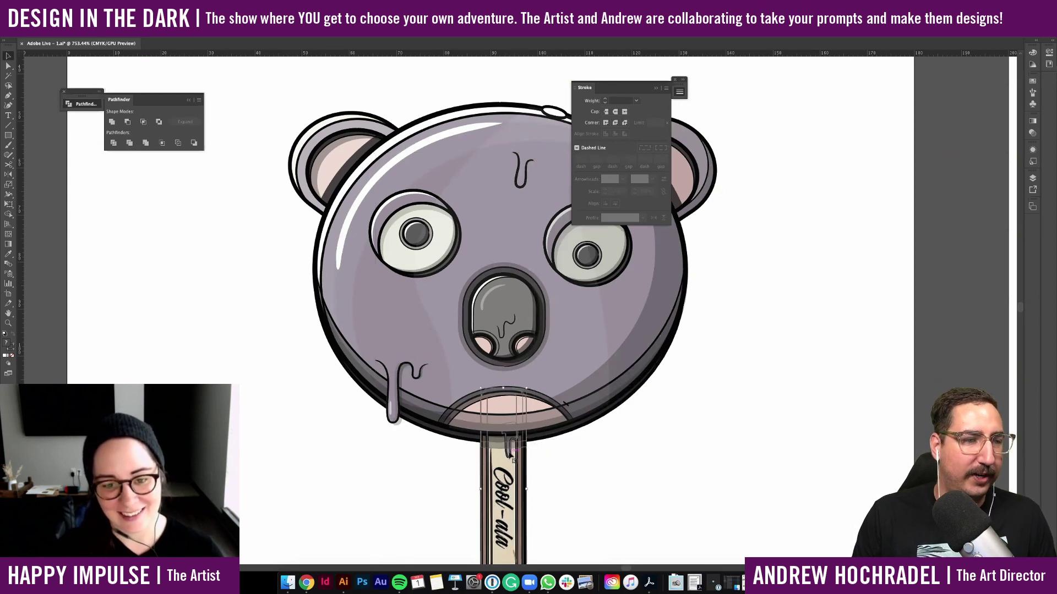
{"action": "double_click", "coordinate": [562, 468]}
{"action": "left_click", "coordinate": [525, 342]}
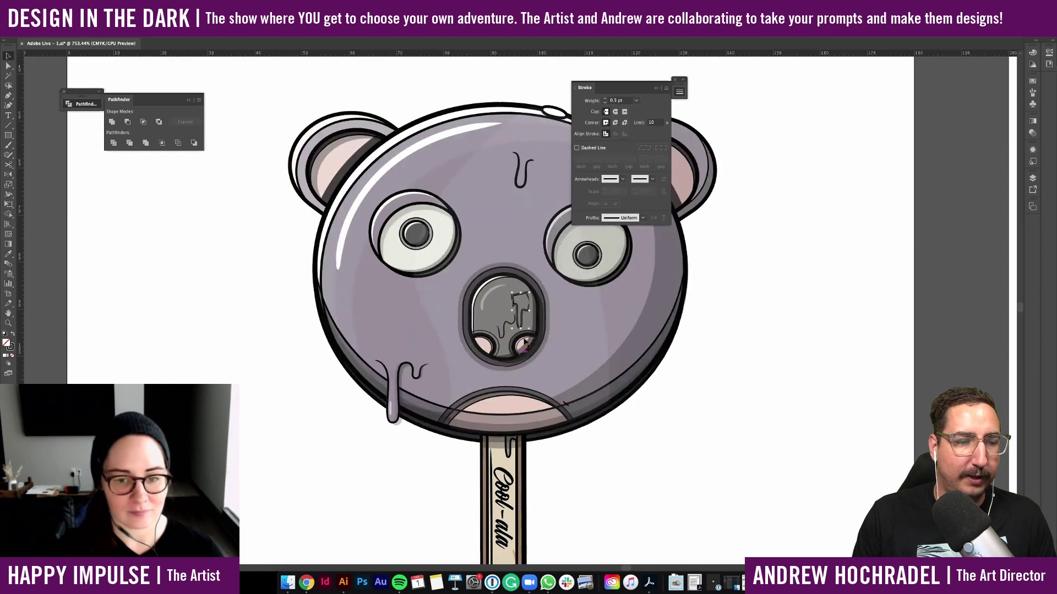
{"action": "left_click_drag", "start_coordinate": [521, 319], "coordinate": [237, 435]}
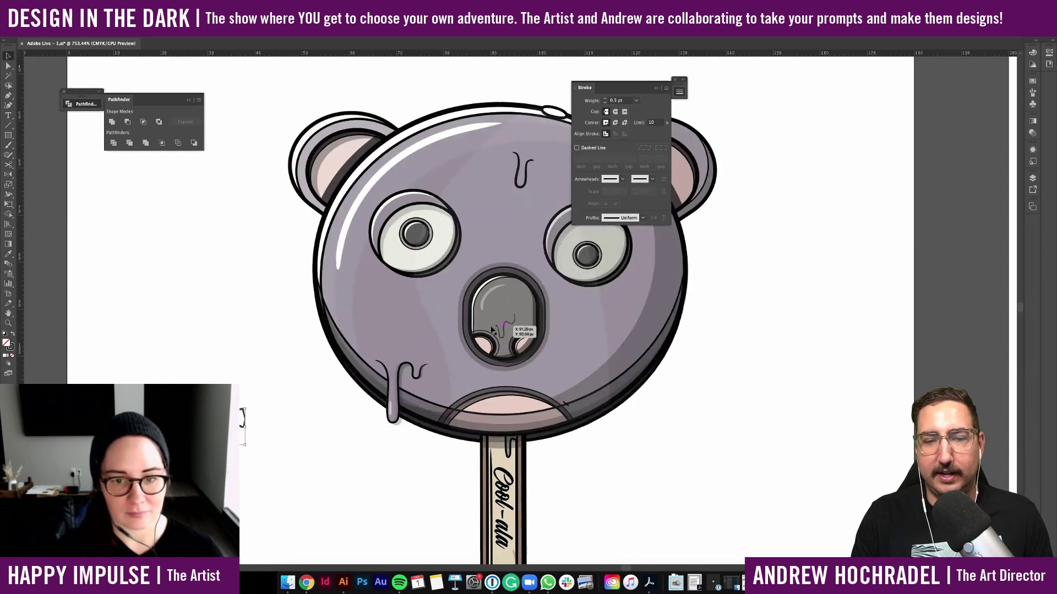
Copy the small drip line from the koala's nose and place the copy next to the other extracted drip
{"action": "left_click", "coordinate": [502, 332]}
{"action": "double_click", "coordinate": [504, 333]}
{"action": "left_click", "coordinate": [505, 333]}
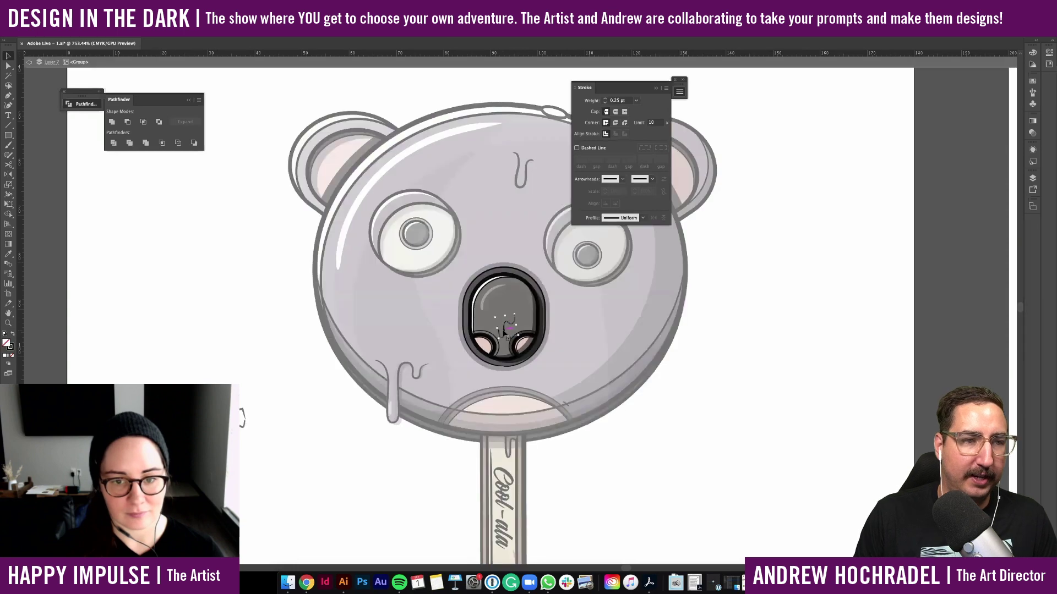
{"action": "double_click", "coordinate": [346, 482]}
{"action": "key", "text": "super+v"}
{"action": "left_click_drag", "start_coordinate": [522, 309], "coordinate": [261, 388]}
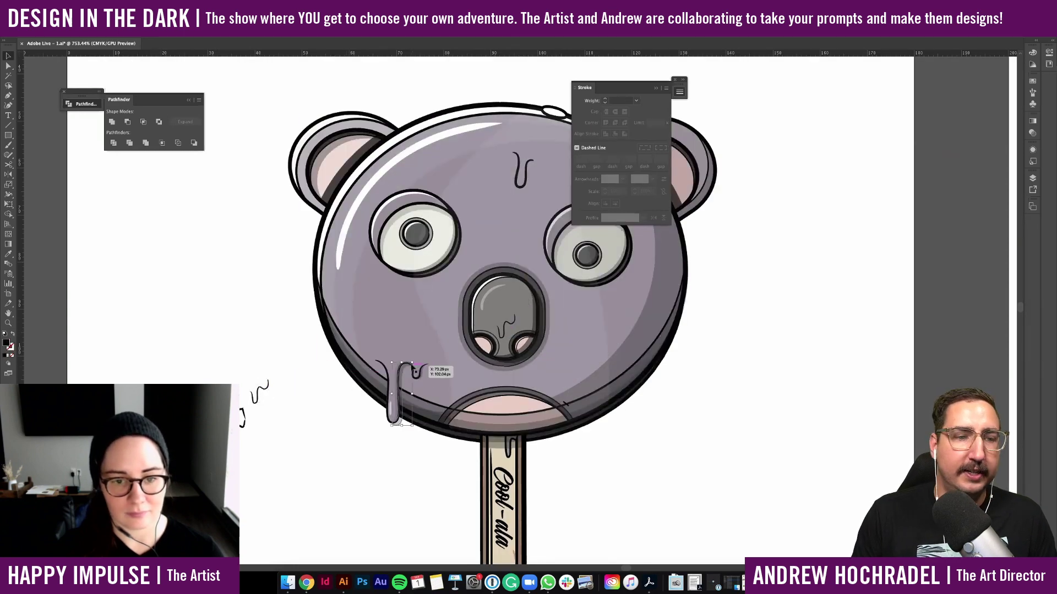
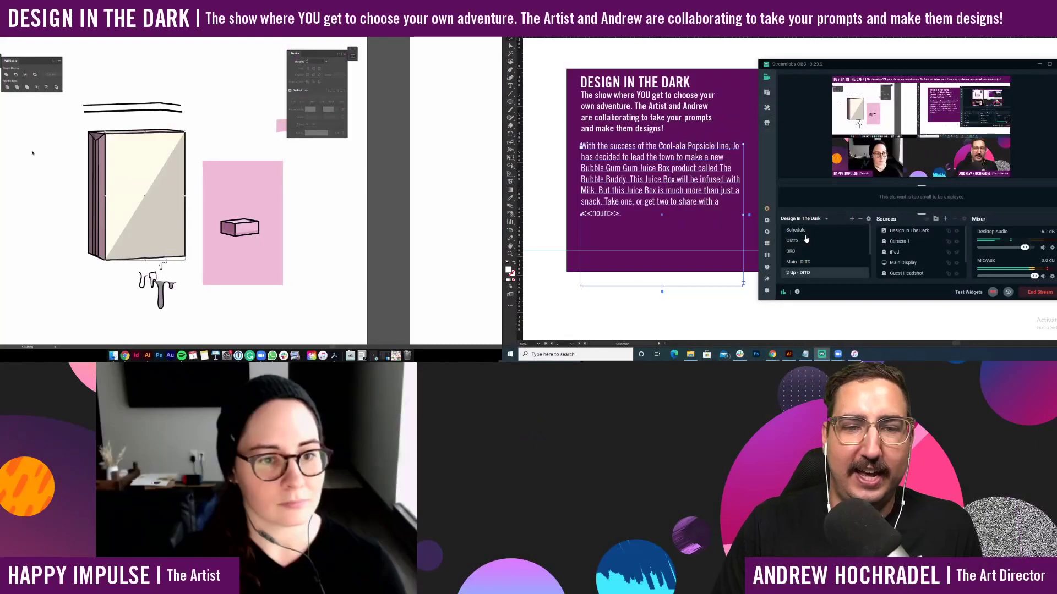
Recolor the juice box's side panel and top face to match the cream front panel
{"action": "left_click", "coordinate": [102, 147]}
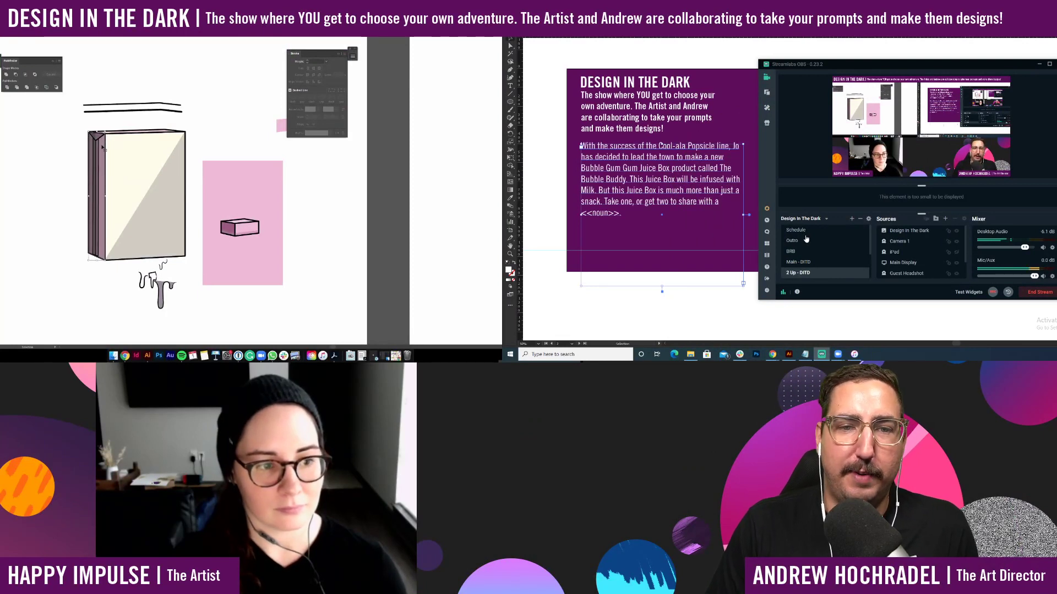
{"action": "left_click", "coordinate": [143, 133]}
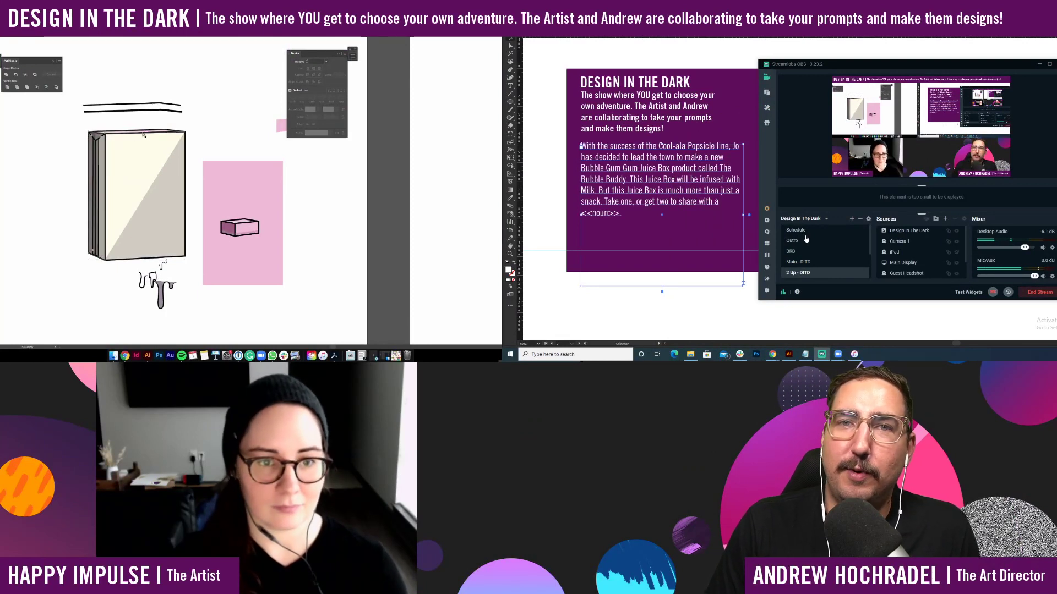
{"action": "left_click", "coordinate": [142, 132]}
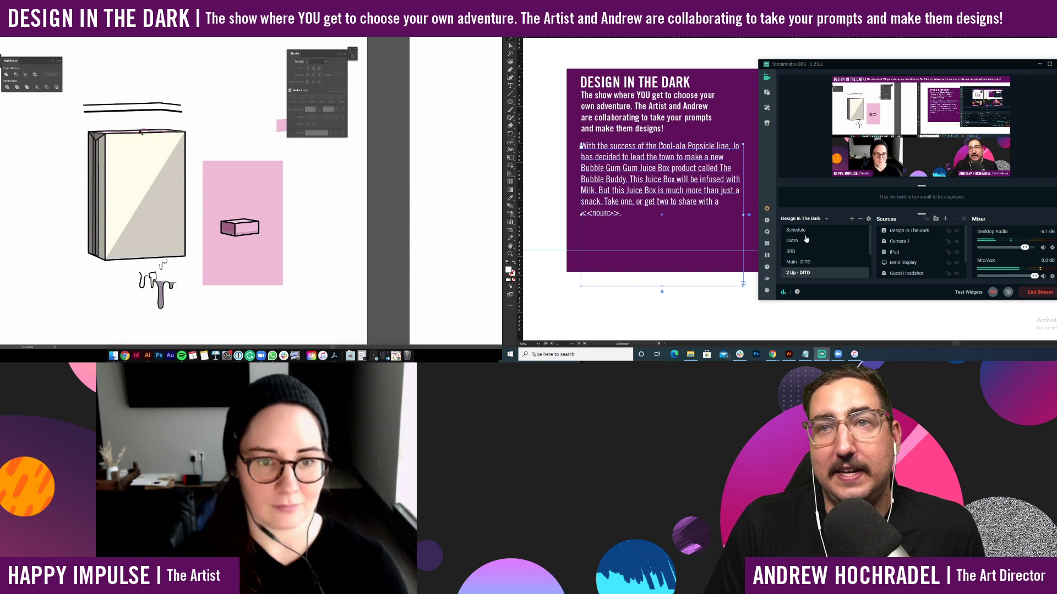
{"action": "left_click", "coordinate": [141, 132]}
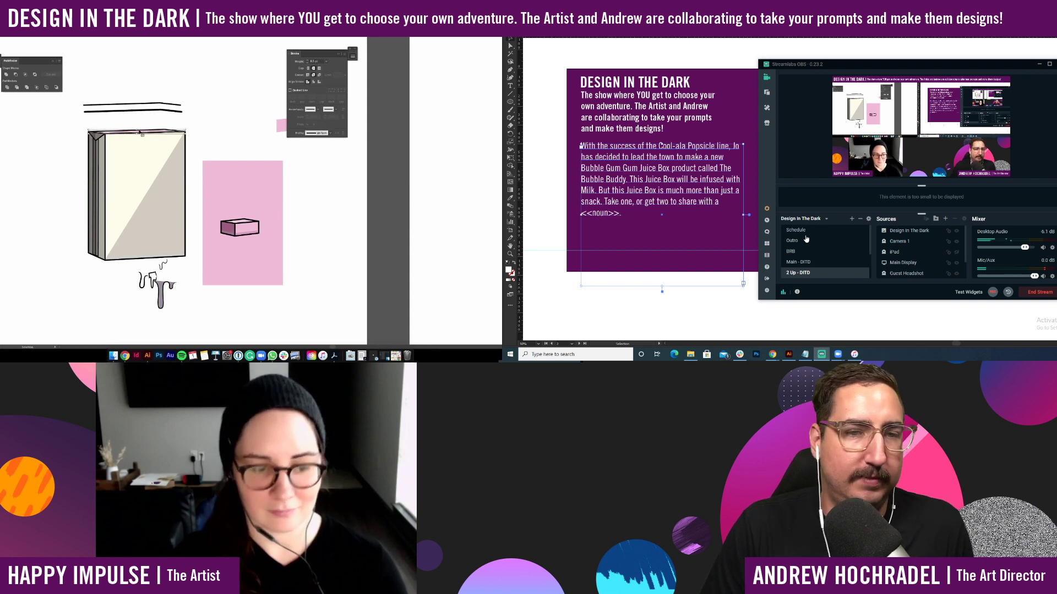
{"action": "key", "text": "i"}
{"action": "left_click", "coordinate": [131, 163]}
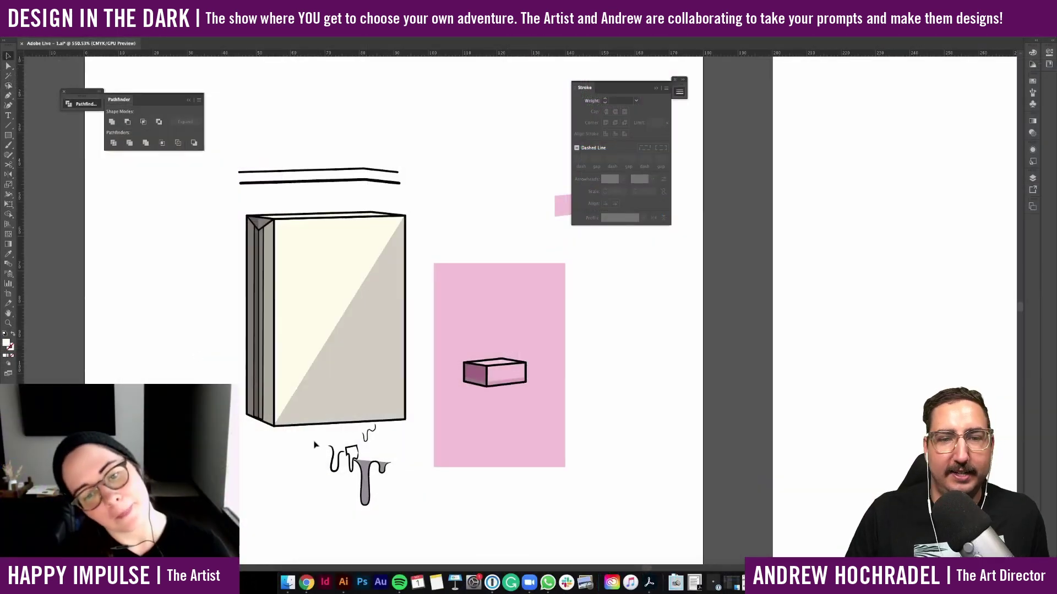
Turn the extracted drips upside down below the juice box and ungroup them
{"action": "left_click_drag", "start_coordinate": [325, 440], "coordinate": [418, 524]}
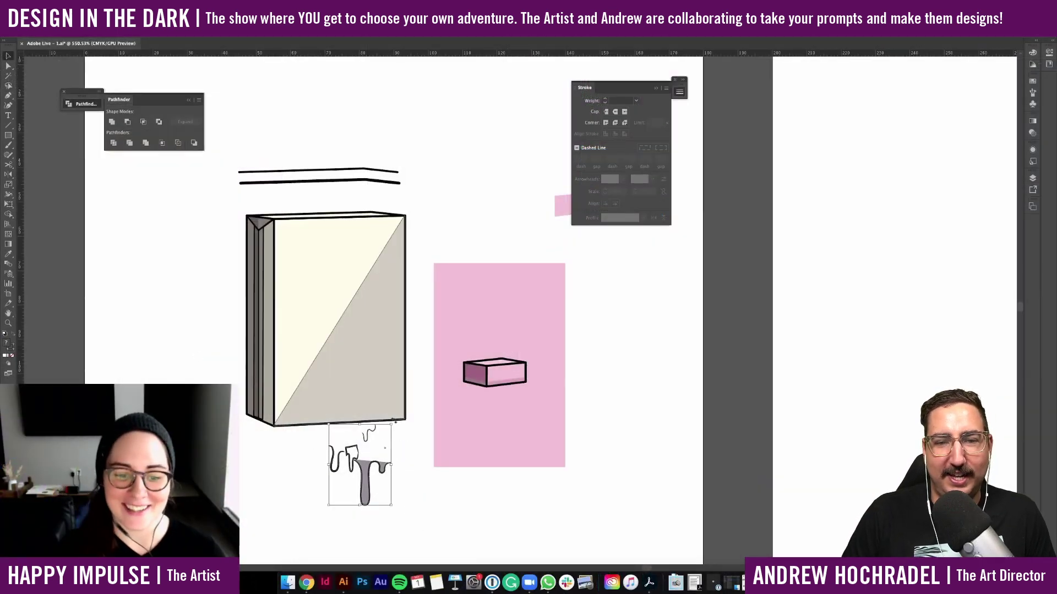
{"action": "left_click_drag", "start_coordinate": [395, 421], "coordinate": [324, 522]}
{"action": "left_click_drag", "start_coordinate": [353, 460], "coordinate": [353, 487]}
{"action": "left_click", "coordinate": [415, 513]}
{"action": "left_click", "coordinate": [96, 4]}
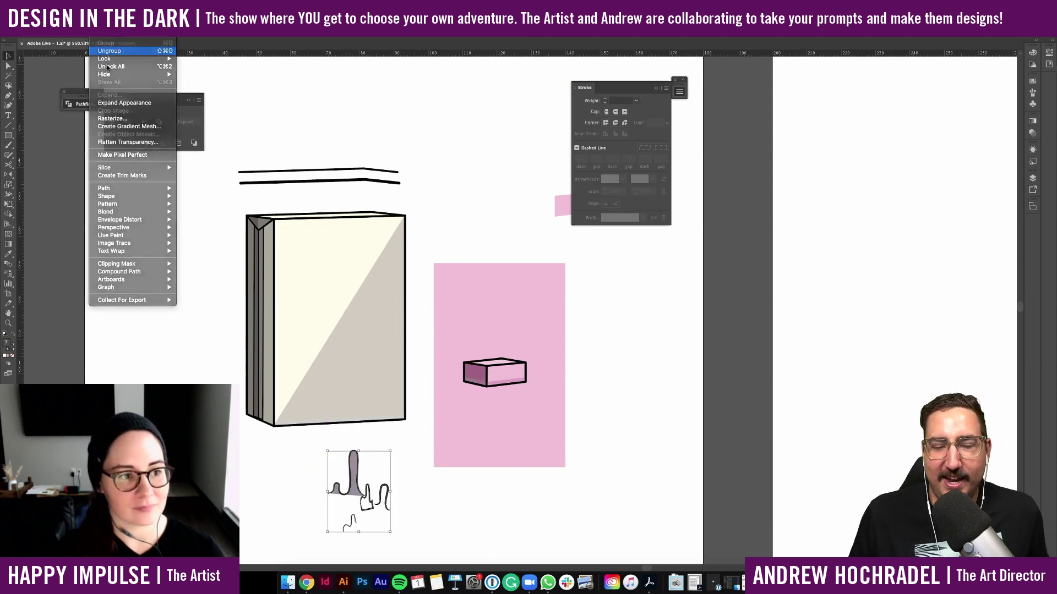
{"action": "left_click", "coordinate": [104, 51]}
{"action": "left_click", "coordinate": [61, 196]}
Tilt the grey drip diagonally and move the curvy drip line to its left side
{"action": "left_click_drag", "start_coordinate": [10, 136], "coordinate": [41, 152]}
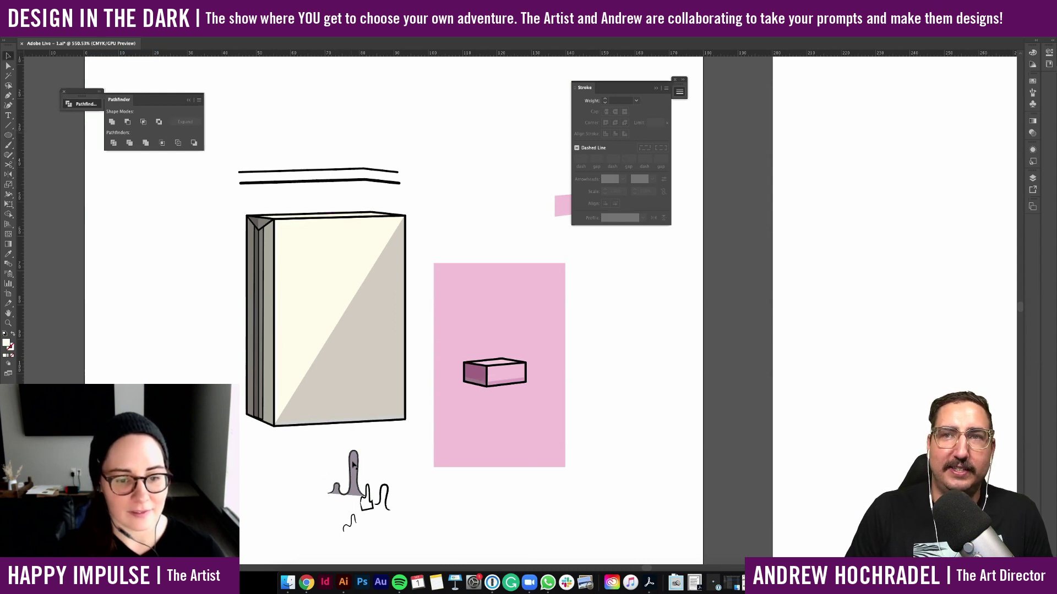
{"action": "left_click_drag", "start_coordinate": [354, 465], "coordinate": [378, 456]}
{"action": "left_click_drag", "start_coordinate": [388, 491], "coordinate": [347, 442]}
Draw an unfilled circle with a black 0.5 pt outline beside the curvy drip line, below the juice box
{"action": "left_click", "coordinate": [166, 333]}
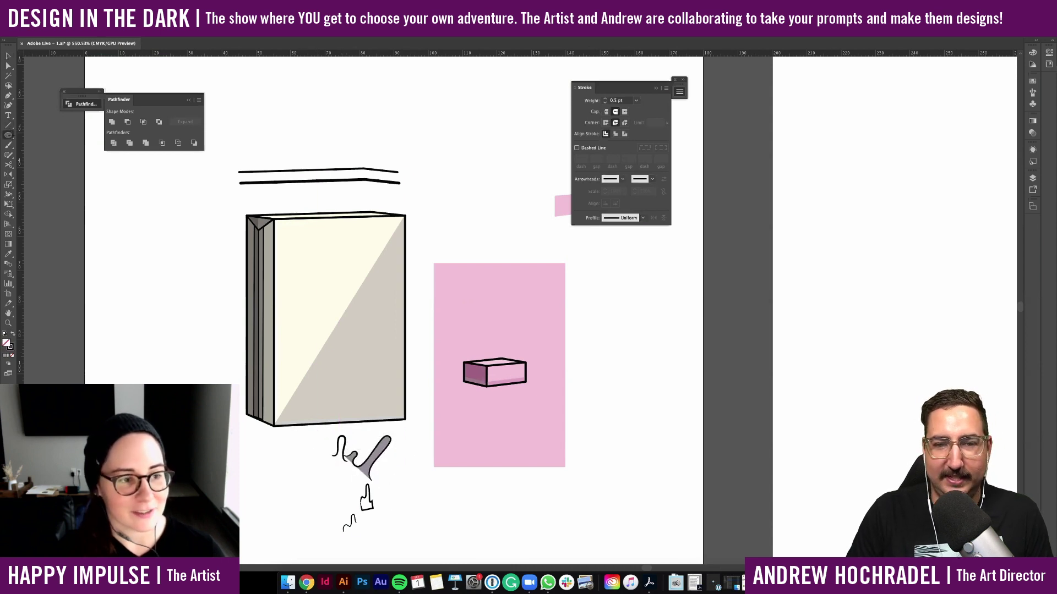
{"action": "mouse_move", "coordinate": [231, 456]}
{"action": "left_mouse_down"}
{"action": "mouse_move", "coordinate": [316, 515]}
{"action": "mouse_move", "coordinate": [314, 537]}
{"action": "mouse_move", "coordinate": [297, 520]}
{"action": "mouse_move", "coordinate": [339, 475]}
{"action": "left_mouse_up"}
{"action": "key", "text": "super+shift+a"}
{"action": "key", "text": "v"}
{"action": "left_click", "coordinate": [312, 517]}
{"action": "left_click", "coordinate": [376, 456]}
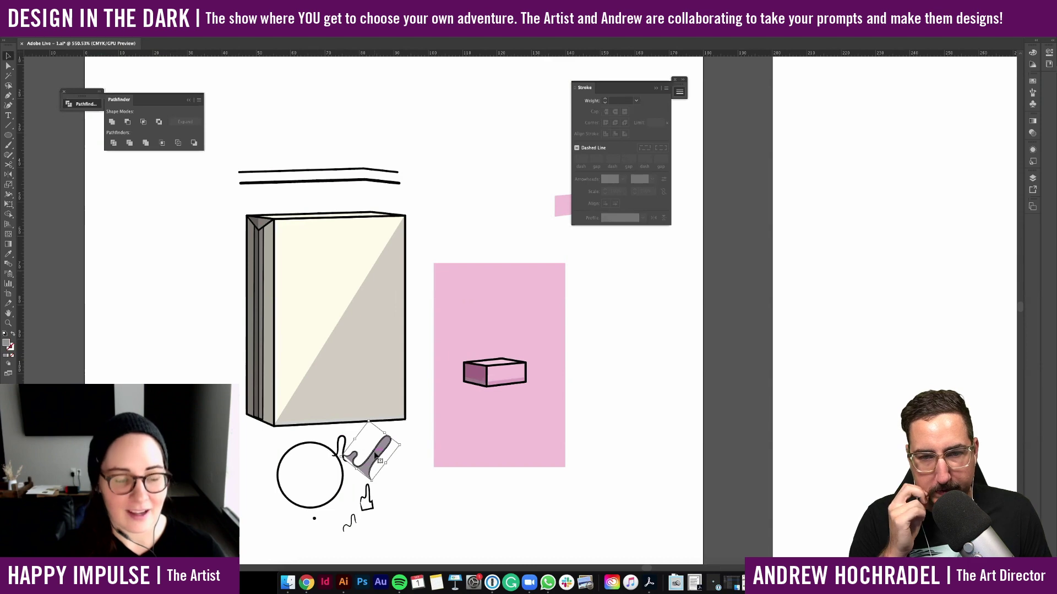
Draw a practice drip with the Pen tool as a narrow vertical stem with straight horizontal arms at its upper end
{"action": "scroll", "coordinate": [375, 456], "scroll_direction": "up", "scroll_amount": 5}
{"action": "scroll", "coordinate": [376, 454], "scroll_direction": "down", "scroll_amount": 3}
{"action": "left_click", "coordinate": [408, 448]}
{"action": "scroll", "coordinate": [407, 448], "scroll_direction": "down", "scroll_amount": 2}
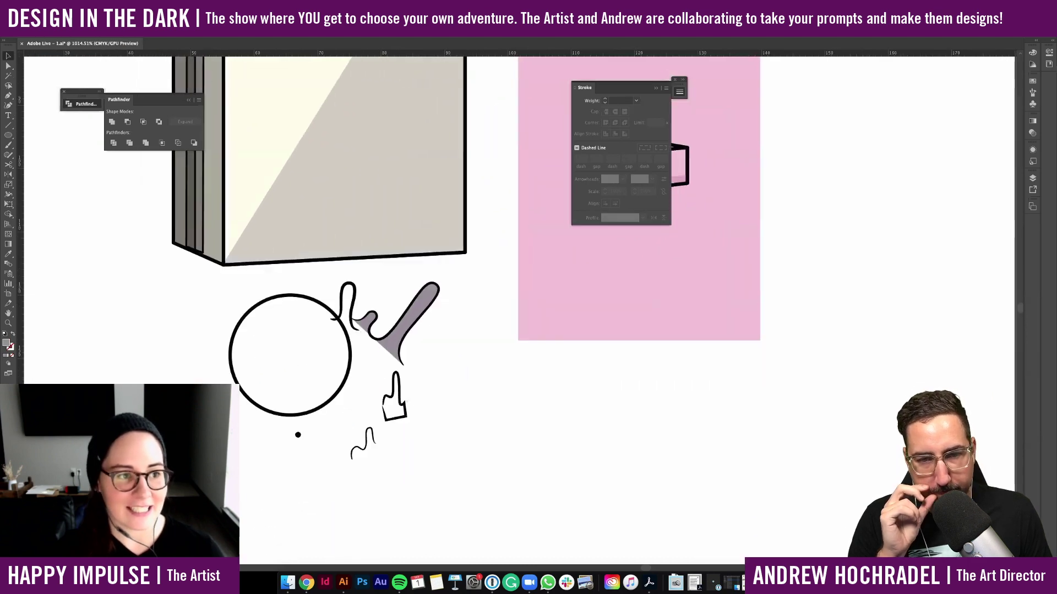
{"action": "key", "text": "p"}
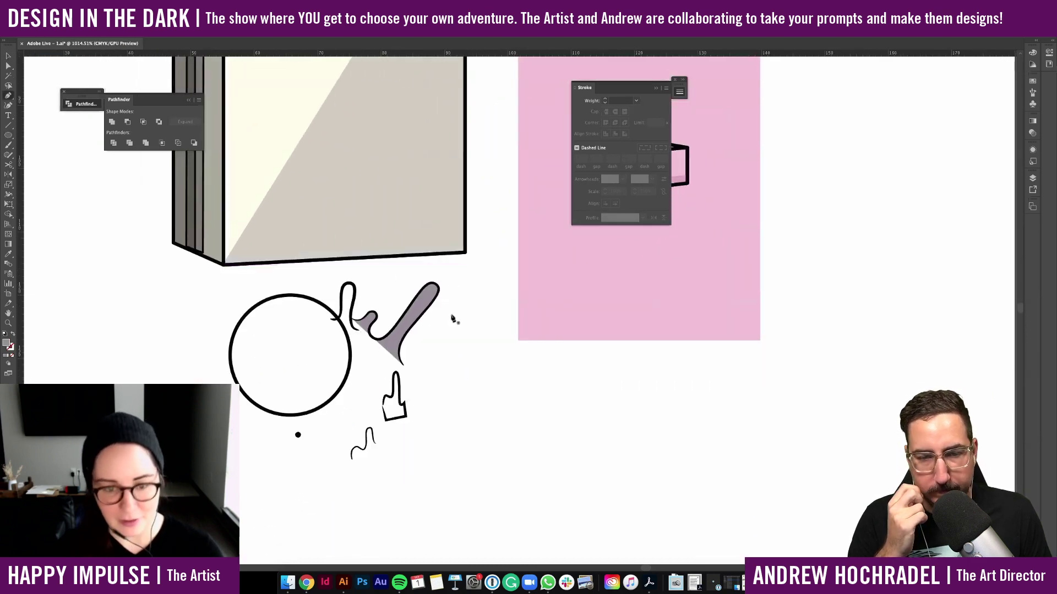
{"action": "left_click", "coordinate": [493, 389]}
{"action": "left_click", "coordinate": [492, 473]}
{"action": "left_click", "coordinate": [509, 473]}
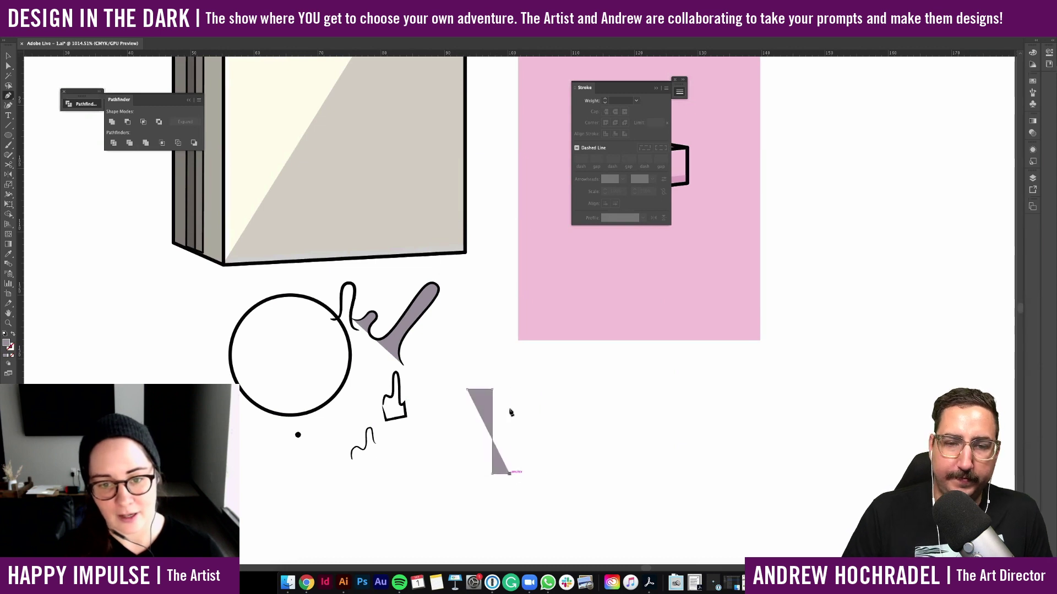
{"action": "left_click", "coordinate": [509, 389]}
{"action": "left_click", "coordinate": [540, 389]}
Smooth the two inner corners where the practice drip's stem meets its arms into curves
{"action": "key", "text": "a"}
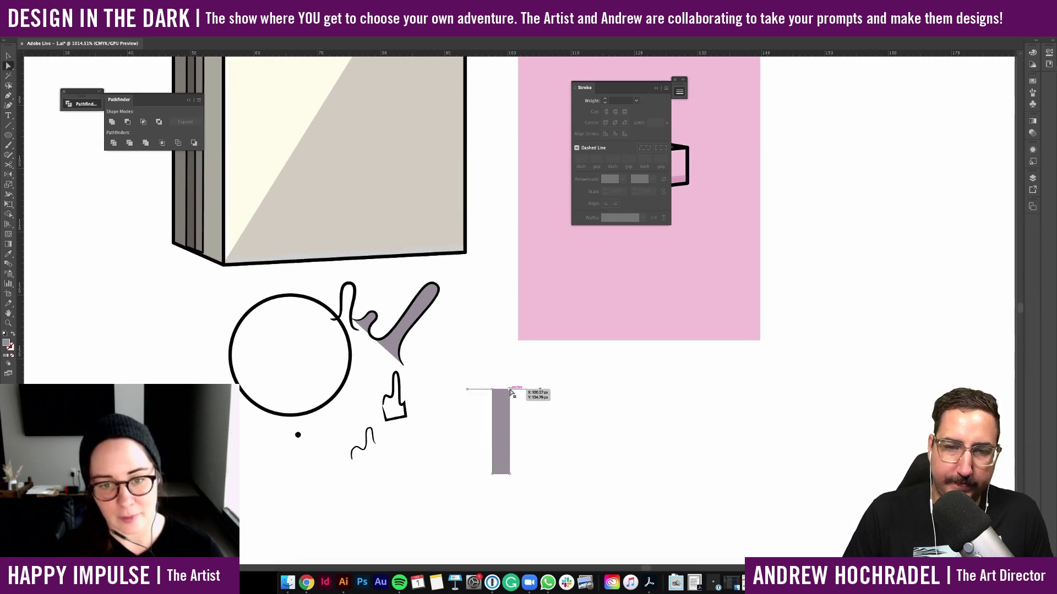
{"action": "left_click", "coordinate": [510, 390]}
{"action": "left_click", "coordinate": [91, 27]}
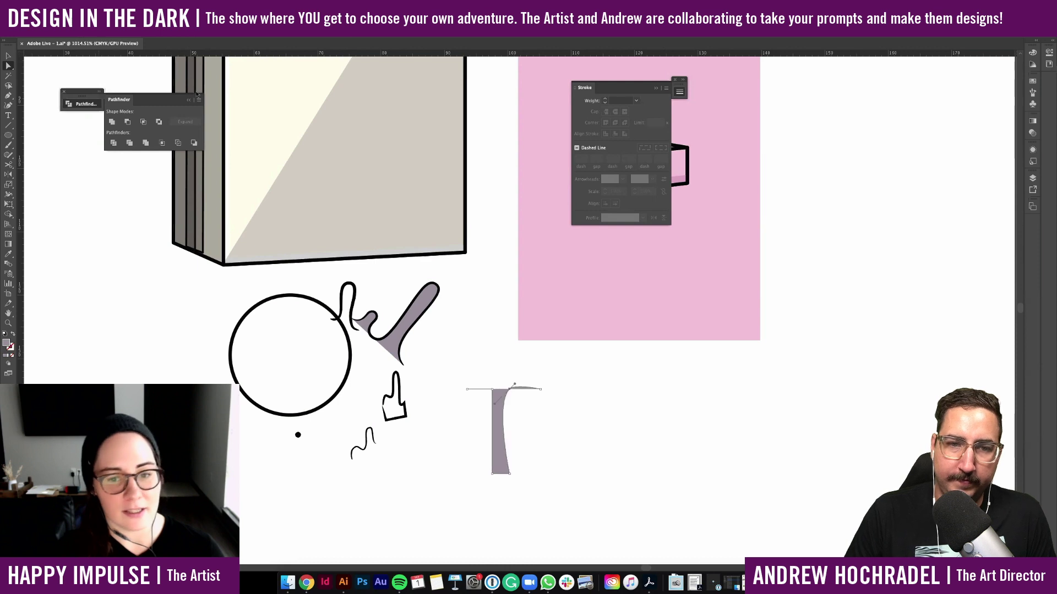
{"action": "left_click", "coordinate": [492, 389]}
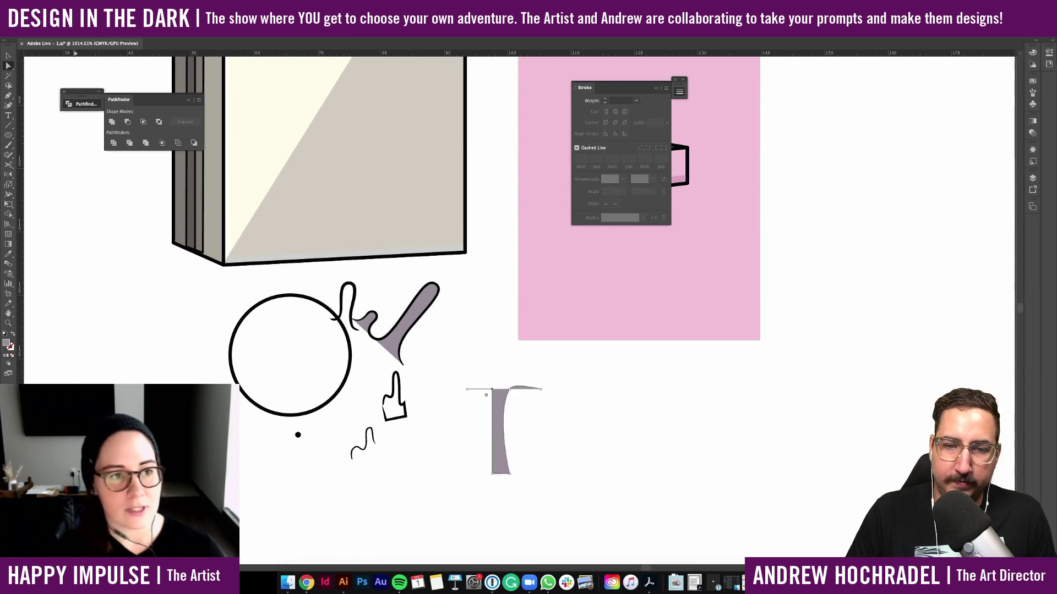
{"action": "left_click", "coordinate": [91, 28]}
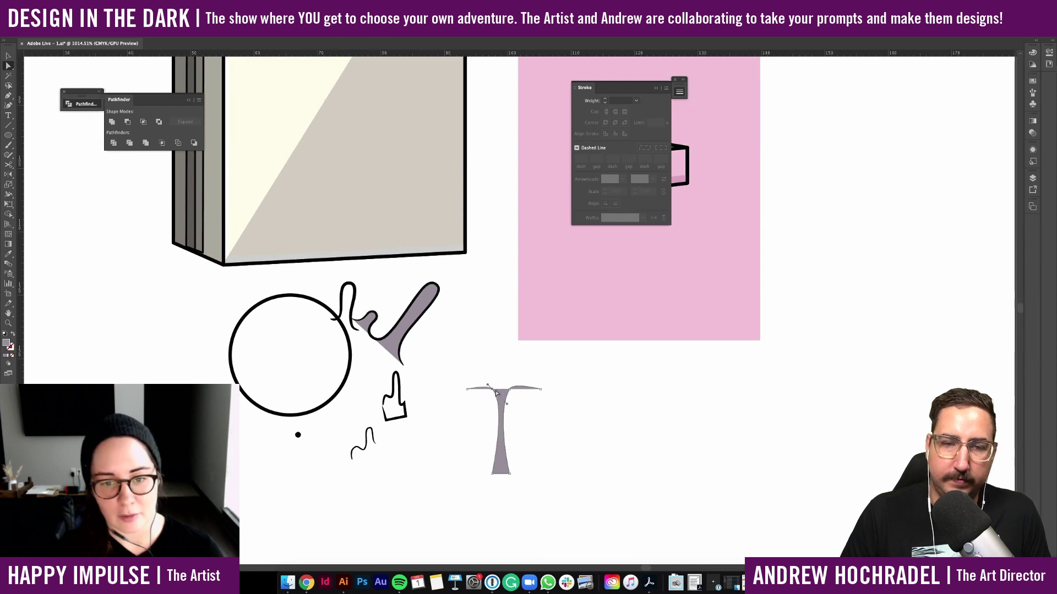
{"action": "left_click_drag", "start_coordinate": [496, 393], "coordinate": [485, 392]}
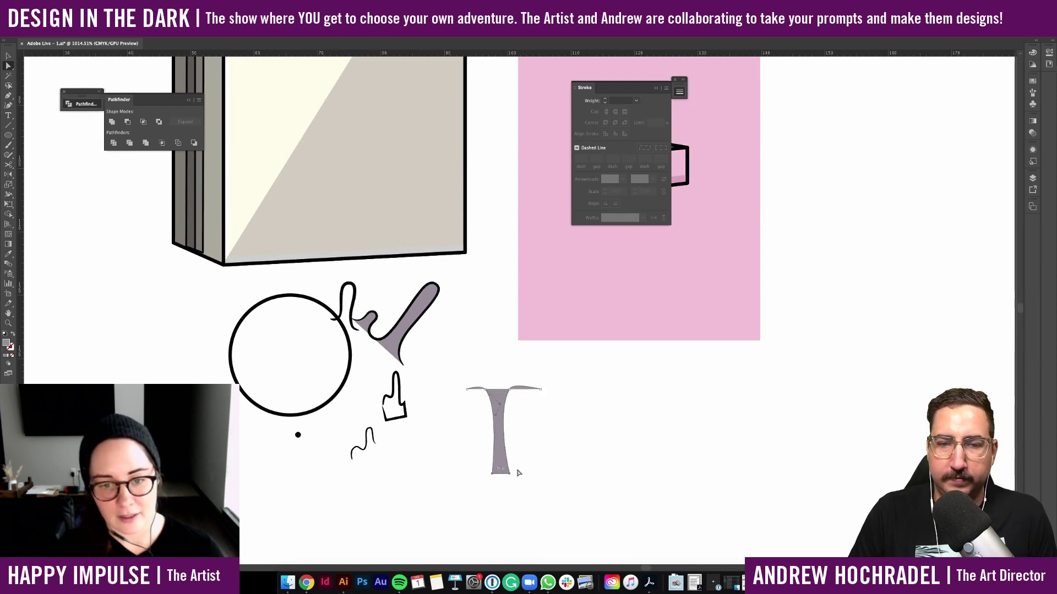
Round the lower end of the practice drip and pull in its arms
{"action": "left_click_drag", "start_coordinate": [503, 469], "coordinate": [477, 394]}
{"action": "left_click", "coordinate": [559, 406]}
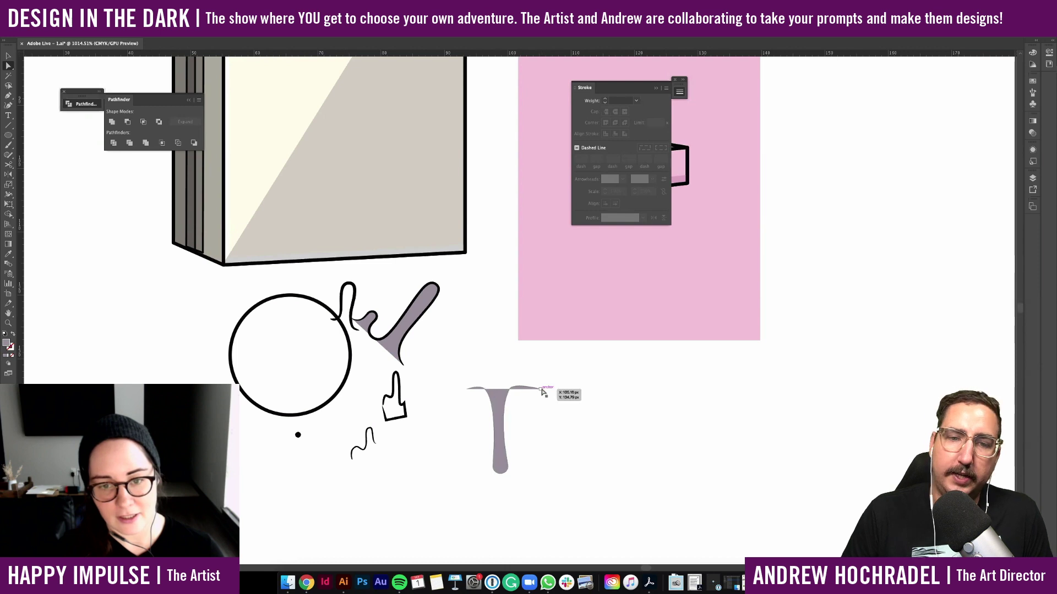
{"action": "left_click", "coordinate": [540, 392]}
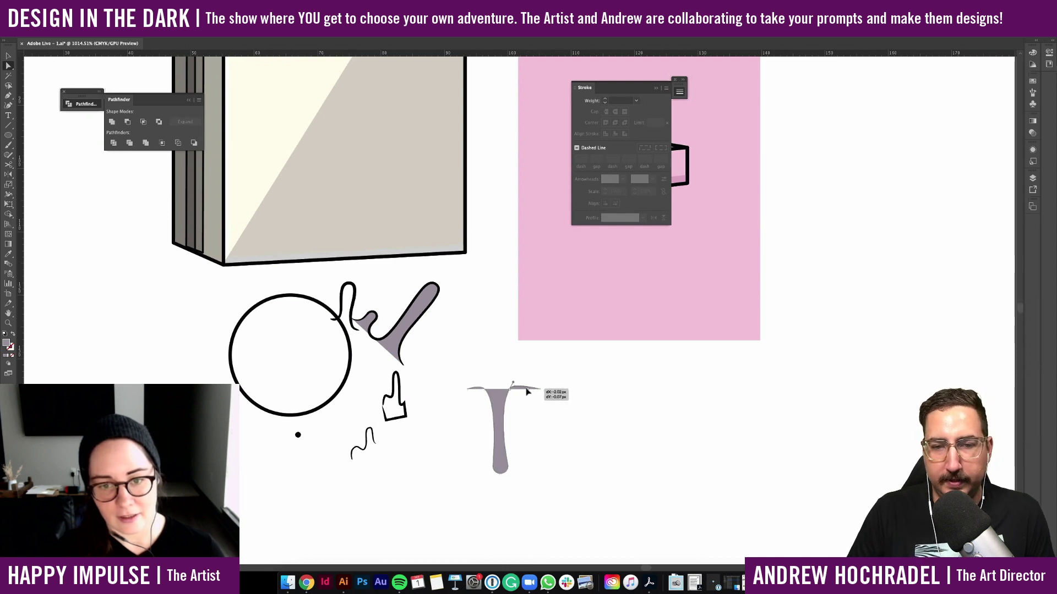
{"action": "left_click_drag", "start_coordinate": [524, 389], "coordinate": [469, 385]}
Delete the practice drip
{"action": "left_click", "coordinate": [549, 446]}
{"action": "key", "text": "v"}
{"action": "left_click", "coordinate": [499, 450]}
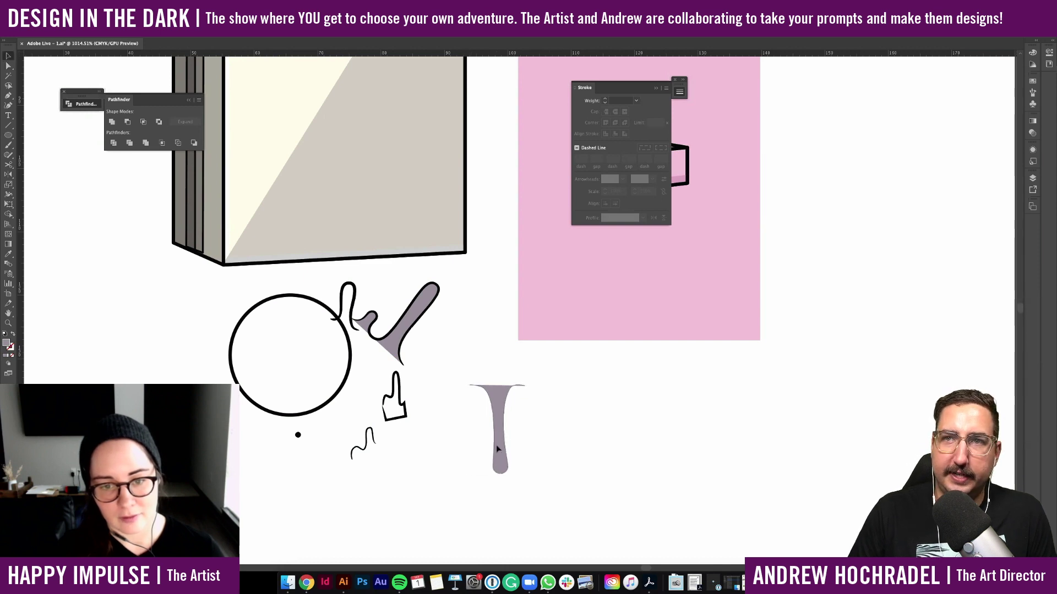
{"action": "key", "text": "BackSpace"}
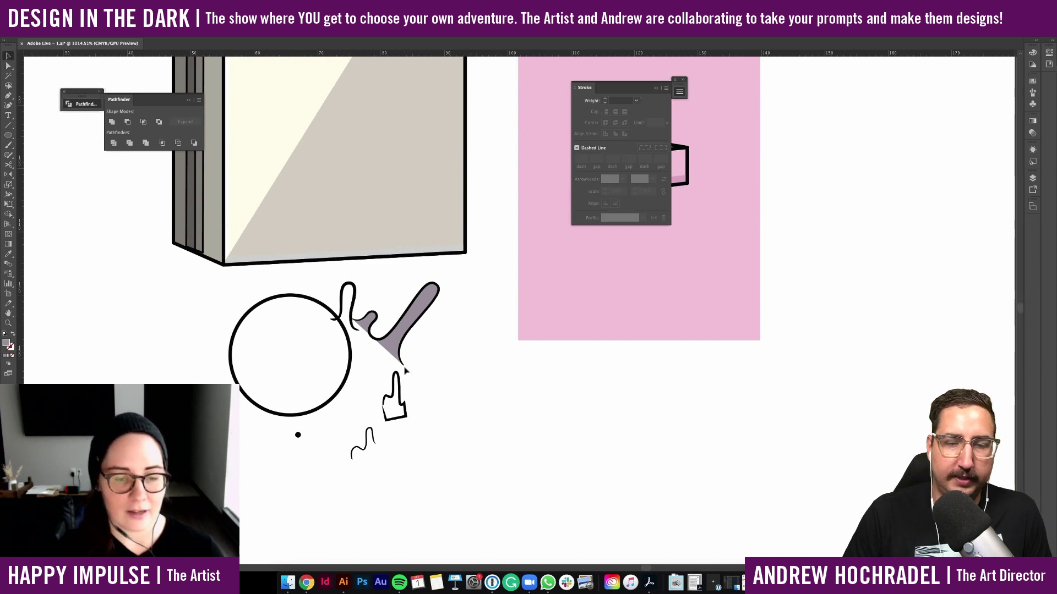
Place the looped drip line on the circle's upper edge and shift both further down, away from the juice box
{"action": "scroll", "coordinate": [405, 370], "scroll_direction": "left", "scroll_amount": 2}
{"action": "scroll", "coordinate": [405, 370], "scroll_direction": "up", "scroll_amount": 1}
{"action": "left_click", "coordinate": [395, 330]}
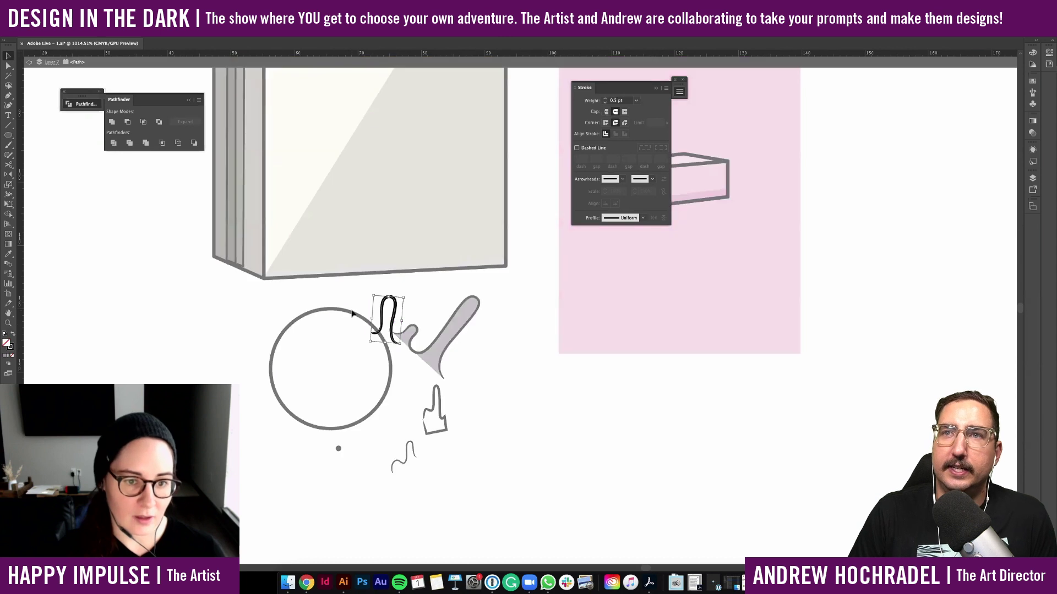
{"action": "left_click_drag", "start_coordinate": [400, 311], "coordinate": [354, 285]}
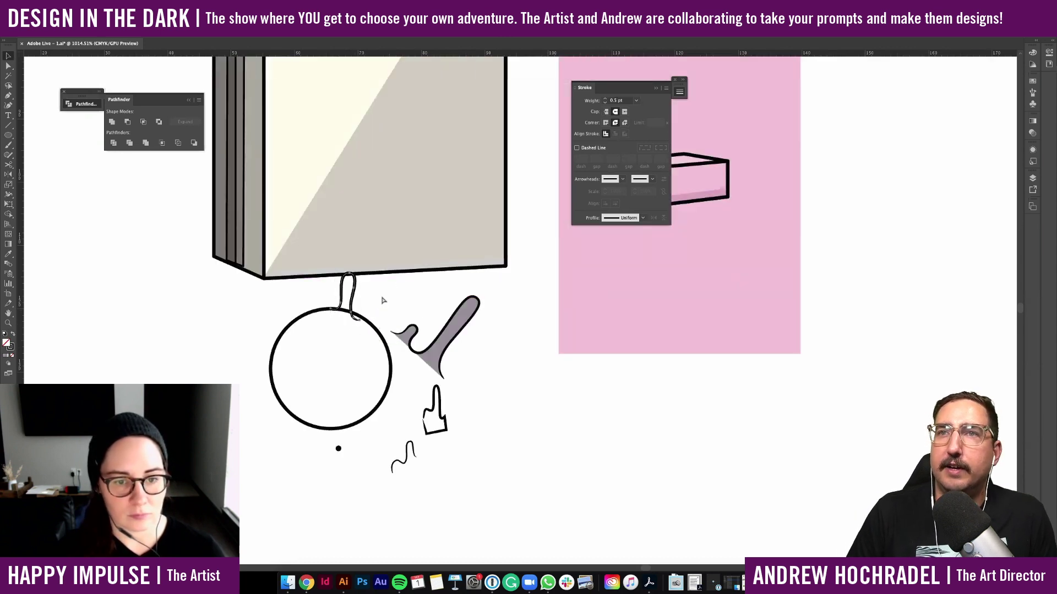
{"action": "left_click", "coordinate": [375, 344], "text": "shift"}
{"action": "left_click_drag", "start_coordinate": [370, 324], "coordinate": [291, 389]}
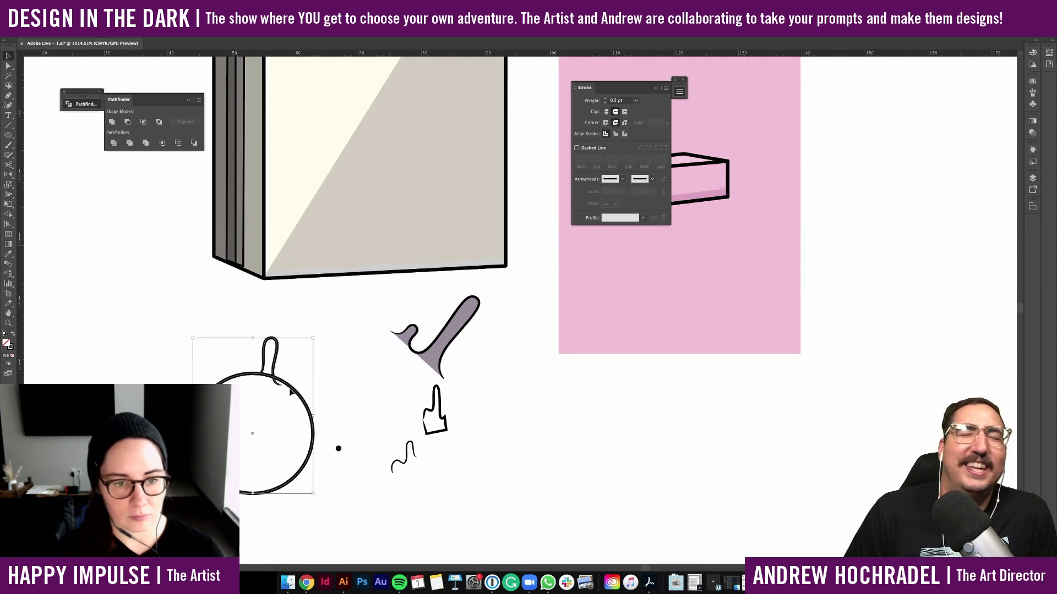
Rotate the grey drip so it hangs downward and place it across the circle's lower edge
{"action": "left_click", "coordinate": [441, 343]}
{"action": "left_click_drag", "start_coordinate": [440, 343], "coordinate": [295, 423]}
{"action": "left_click_drag", "start_coordinate": [352, 388], "coordinate": [329, 359]}
{"action": "left_click_drag", "start_coordinate": [281, 412], "coordinate": [246, 523]}
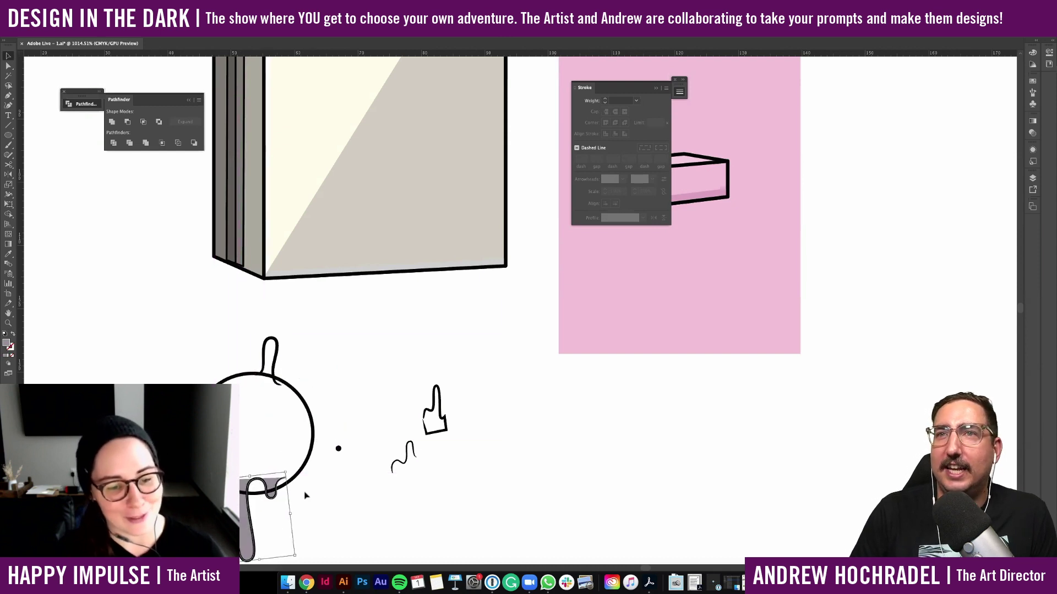
Apply the Roughen effect to the circle with relative size 2%, detail 47/in and smooth points
{"action": "left_click", "coordinate": [315, 449]}
{"action": "left_click", "coordinate": [100, 5]}
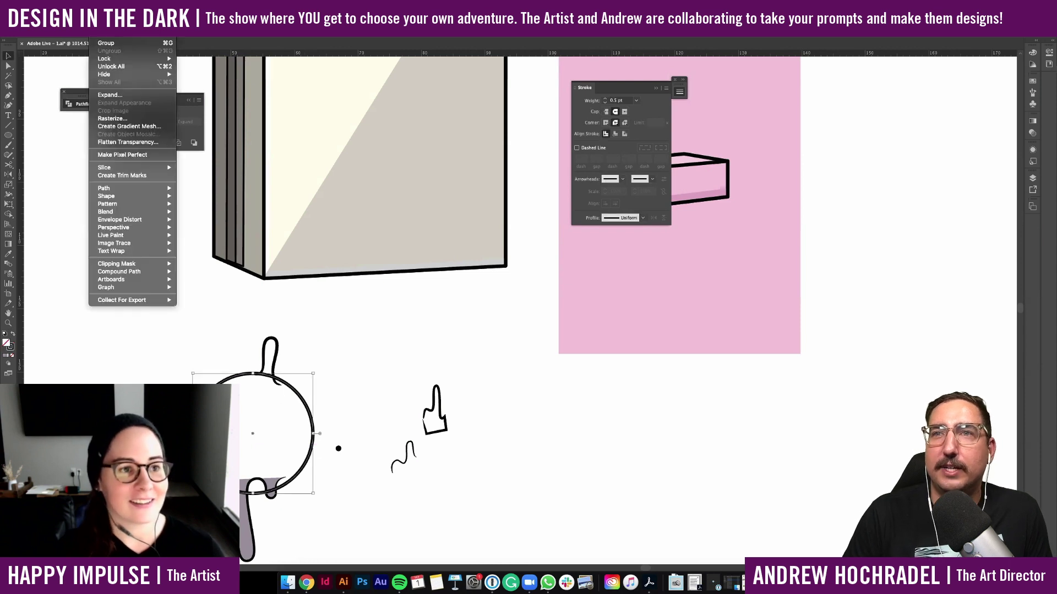
{"action": "mouse_move", "coordinate": [215, 5]}
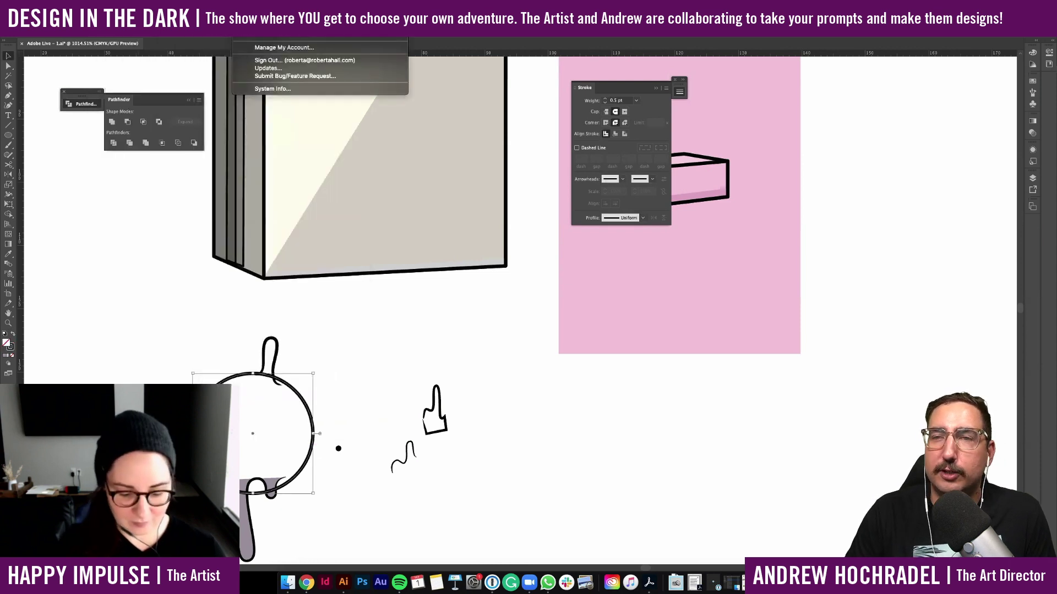
{"action": "type", "text": "rough"}
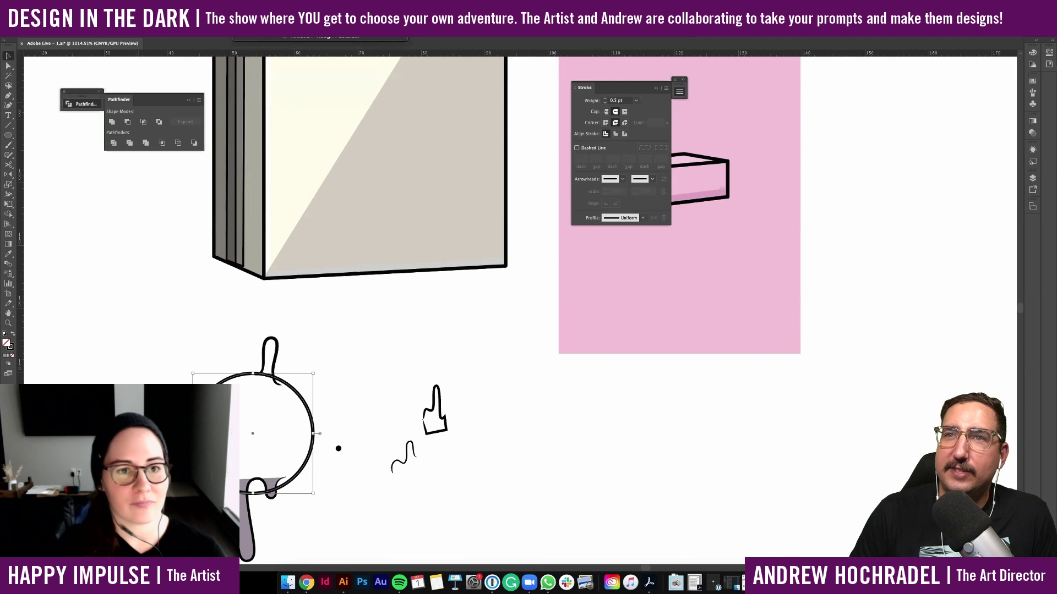
{"action": "mouse_move", "coordinate": [300, 38]}
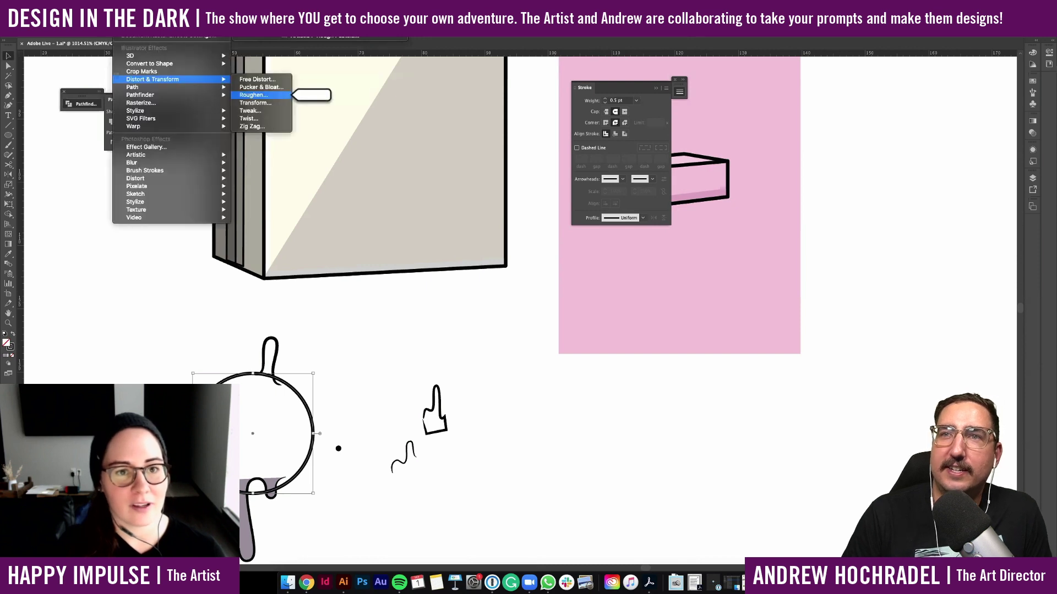
{"action": "left_click", "coordinate": [300, 28]}
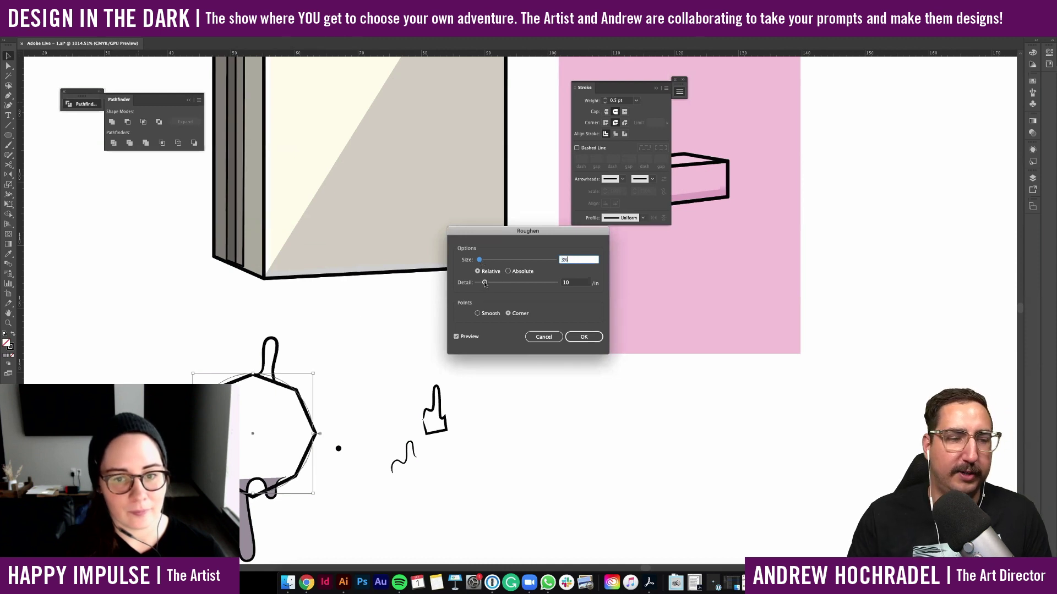
{"action": "left_click", "coordinate": [479, 314]}
{"action": "left_click_drag", "start_coordinate": [485, 287], "coordinate": [528, 287]}
{"action": "left_click_drag", "start_coordinate": [479, 260], "coordinate": [478, 259]}
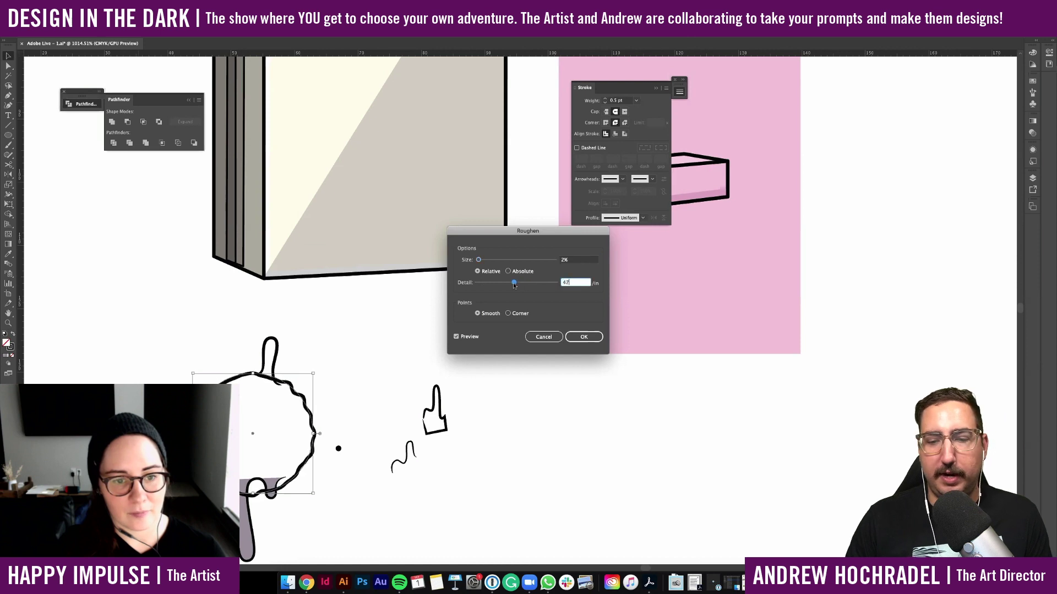
{"action": "left_click", "coordinate": [582, 337]}
Bring the grey drip in front of the roughened circle, keeping its position
{"action": "left_click", "coordinate": [322, 360]}
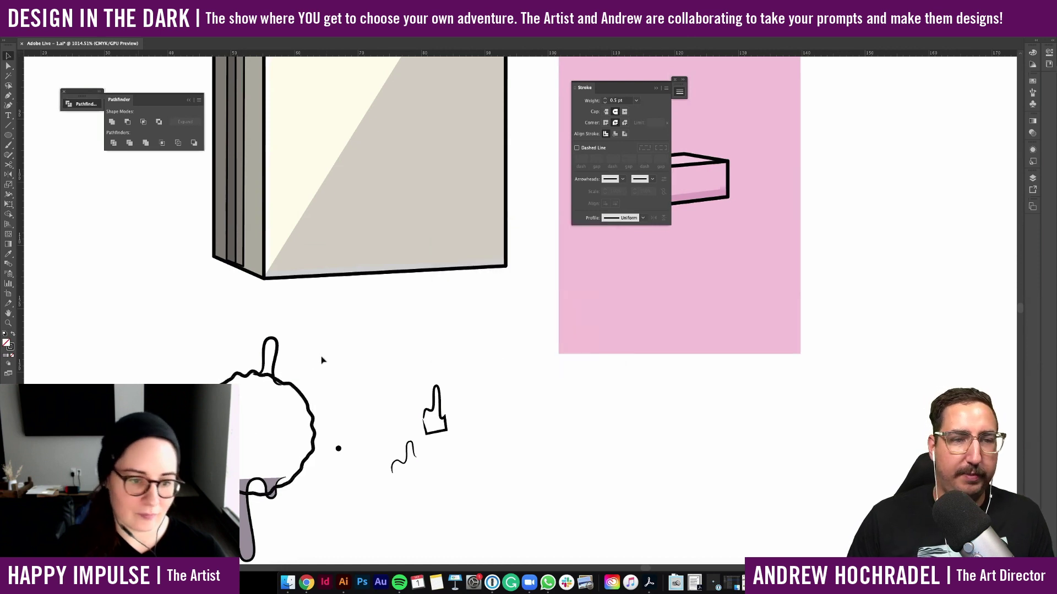
{"action": "left_click", "coordinate": [243, 510]}
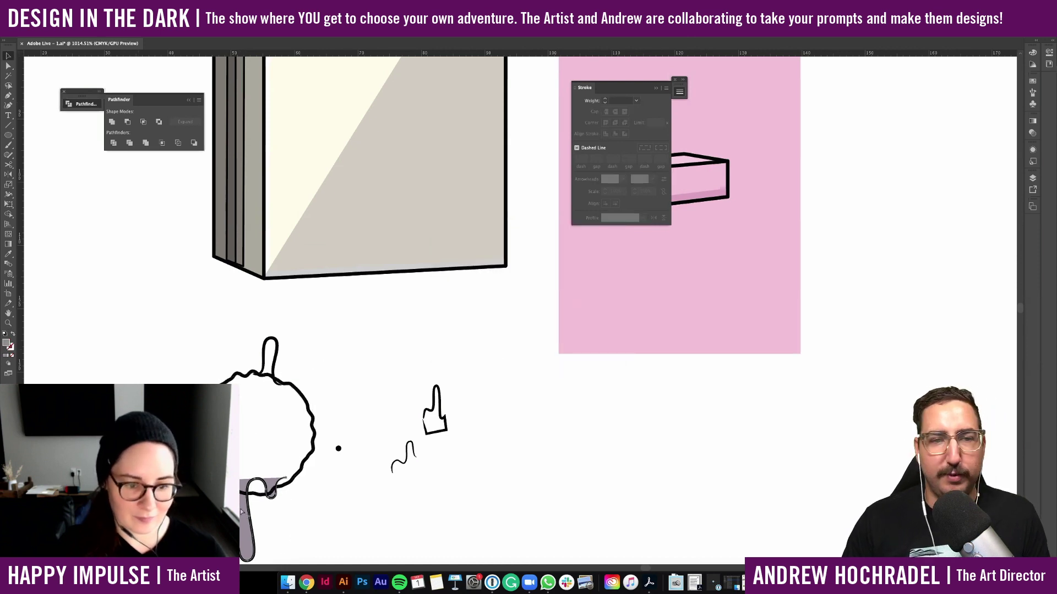
{"action": "key", "text": "super+x"}
{"action": "key", "text": "super+f"}
Expand the appearance of the roughened circle
{"action": "left_click", "coordinate": [263, 495]}
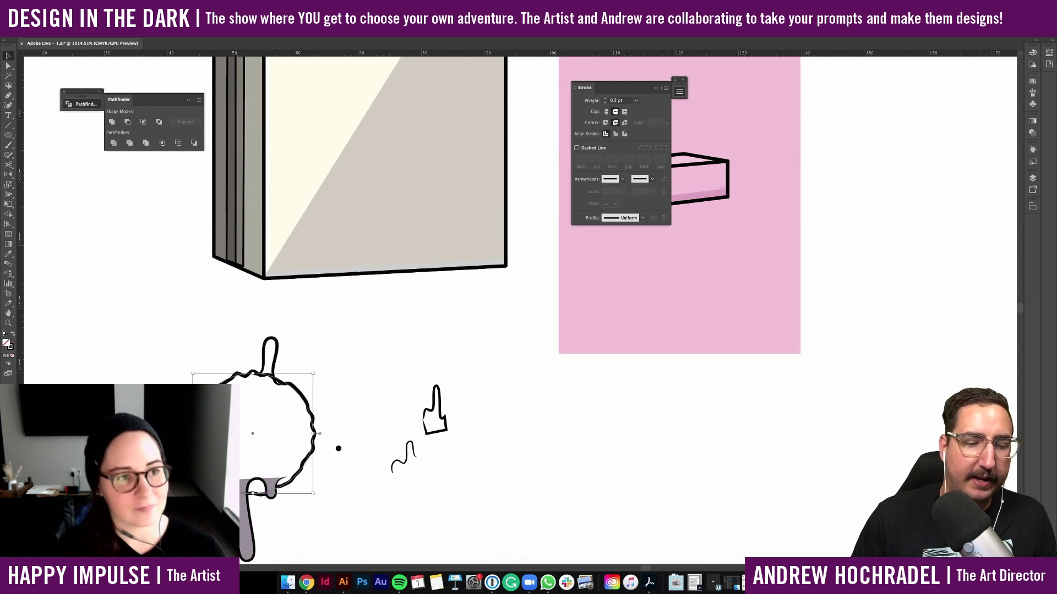
{"action": "left_click", "coordinate": [101, 5]}
{"action": "left_click", "coordinate": [124, 103]}
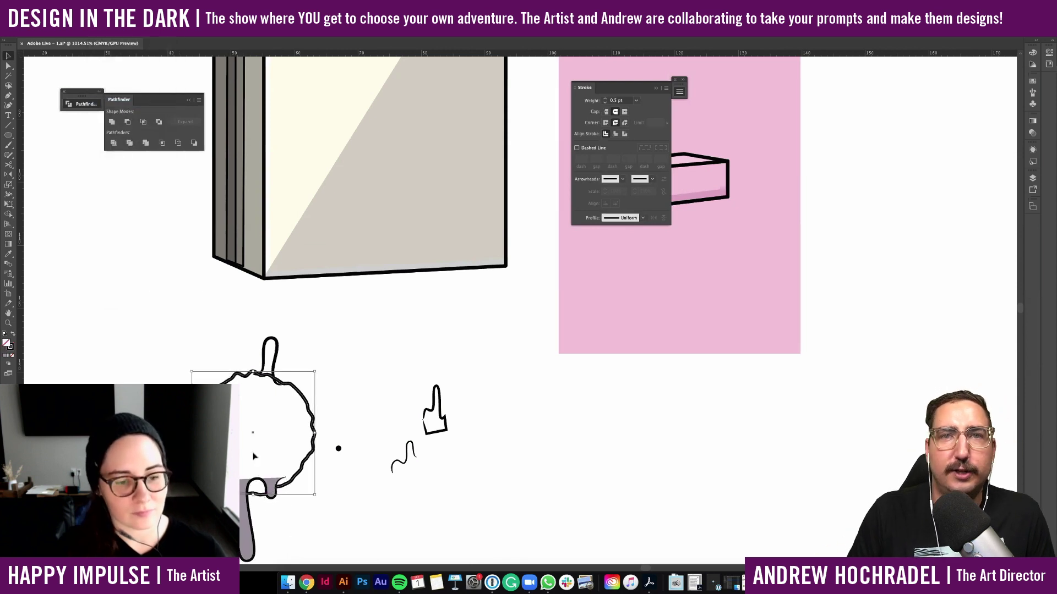
Paste the grey drip in place inside the expanded circle's group, in isolation mode
{"action": "left_click", "coordinate": [241, 509]}
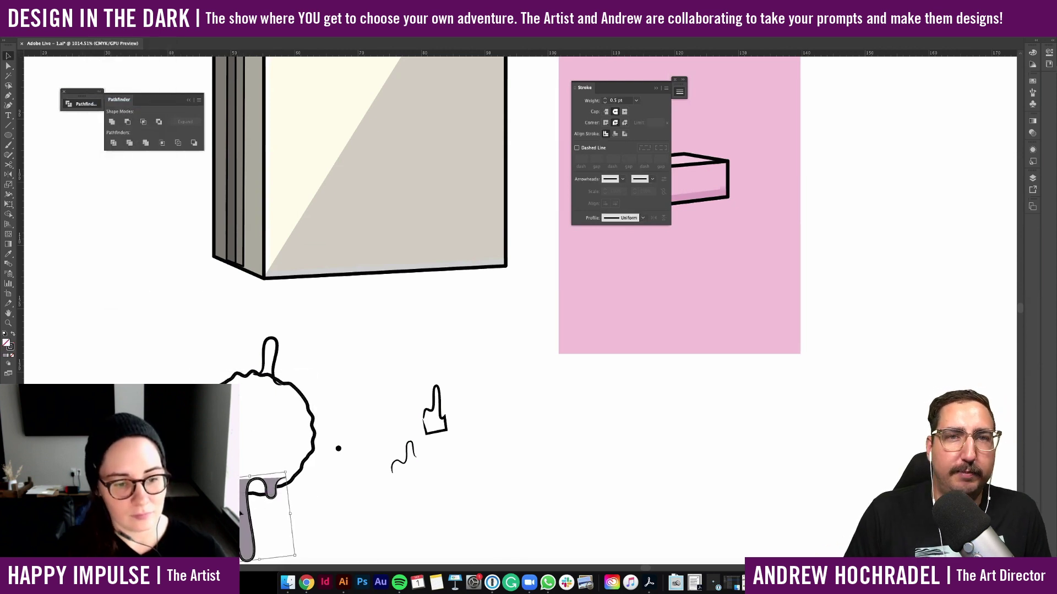
{"action": "left_click", "coordinate": [291, 482]}
{"action": "double_click", "coordinate": [290, 483]}
{"action": "key", "text": "super+f"}
{"action": "left_click_drag", "start_coordinate": [290, 483], "coordinate": [341, 418]}
Lower the two end points of the drip outline well below the roughened circle
{"action": "key", "text": "a"}
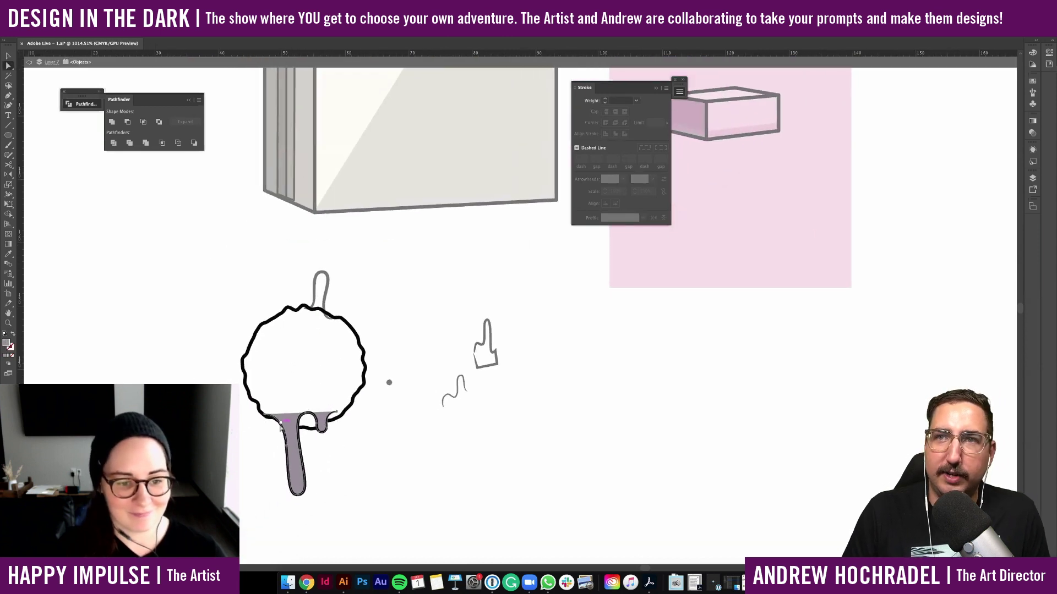
{"action": "left_click", "coordinate": [267, 418]}
{"action": "left_click", "coordinate": [278, 458]}
{"action": "left_click", "coordinate": [266, 416]}
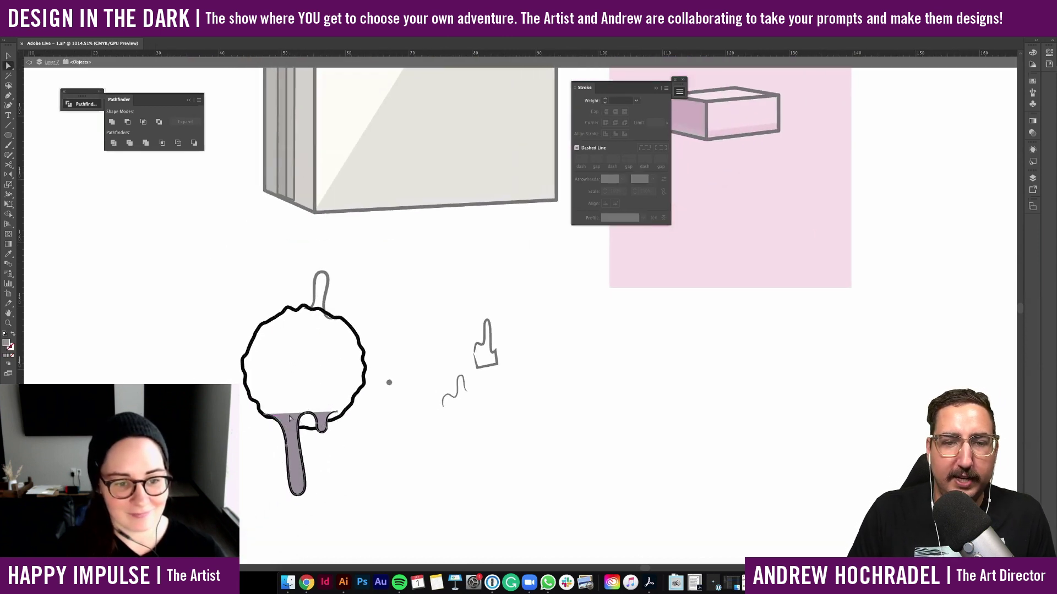
{"action": "mouse_move", "coordinate": [267, 416]}
{"action": "left_mouse_down"}
{"action": "mouse_move", "coordinate": [338, 412]}
{"action": "mouse_move", "coordinate": [360, 452]}
{"action": "left_mouse_up"}
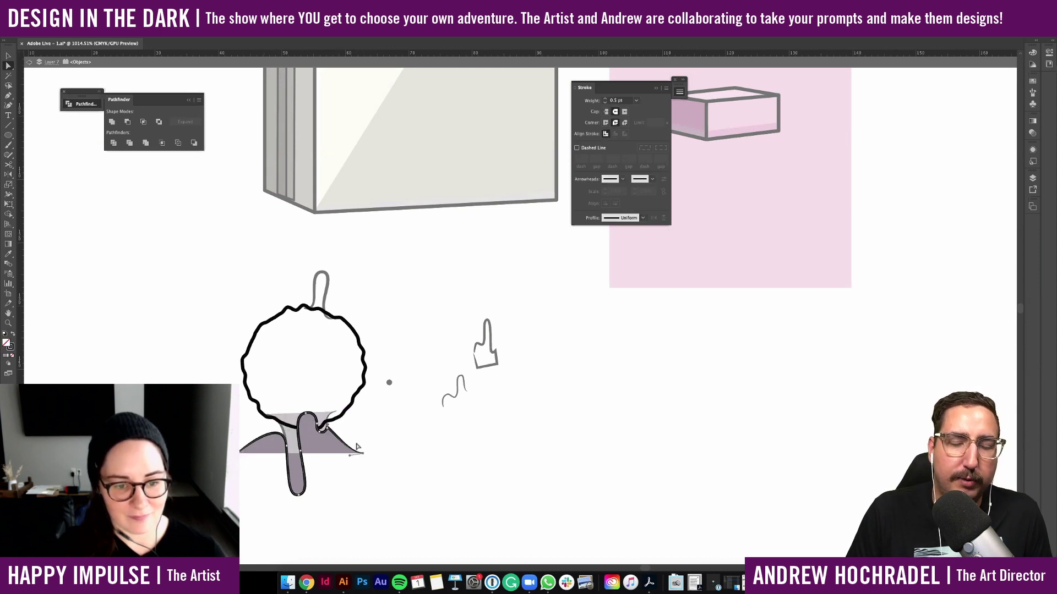
Close the drip outline with the Pen tool, drawing a large angular shape that spans the area beneath the circle
{"action": "key", "text": "p"}
{"action": "left_click", "coordinate": [364, 456]}
{"action": "key", "text": "super+z"}
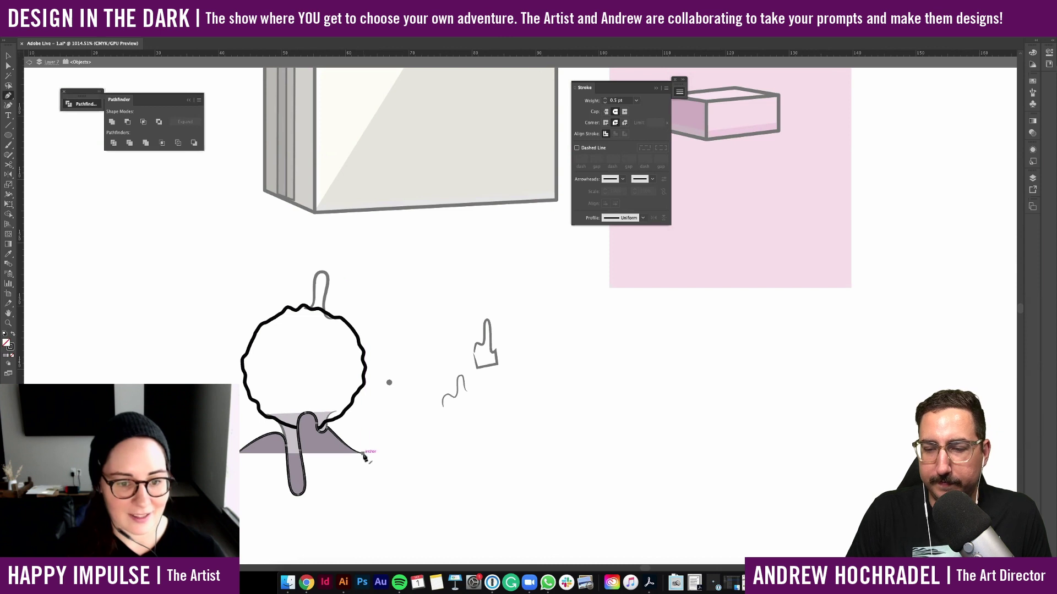
{"action": "left_click", "coordinate": [363, 454]}
{"action": "left_click", "coordinate": [407, 490]}
{"action": "left_click", "coordinate": [305, 524]}
{"action": "left_click", "coordinate": [234, 509]}
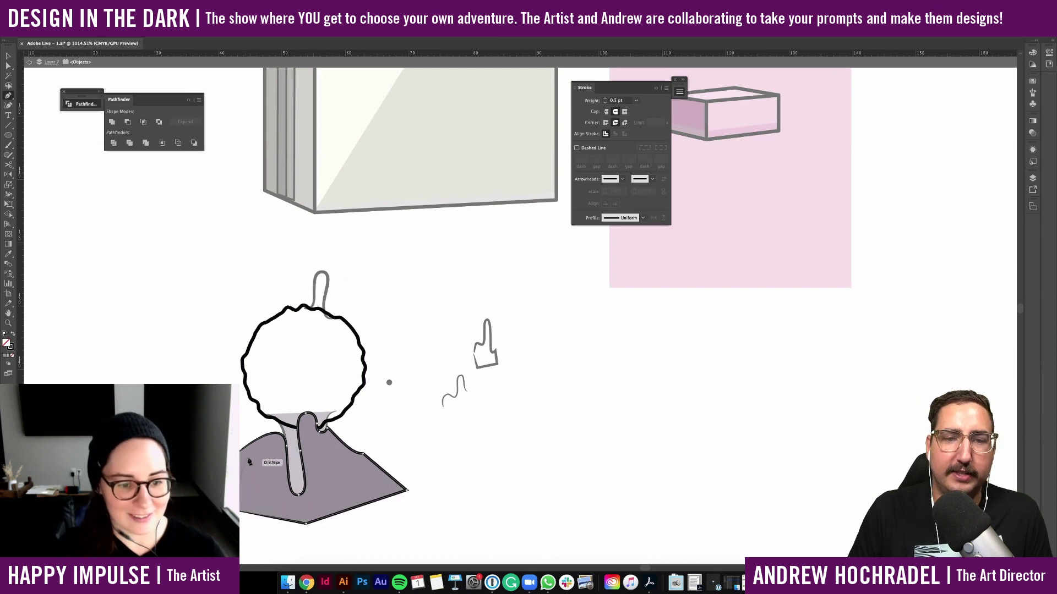
{"action": "left_click", "coordinate": [238, 455]}
Subtract the closed drip shape from the lower edge of the roughened circle with Minus Front, and leave isolation mode
{"action": "key", "text": "v"}
{"action": "left_click", "coordinate": [394, 445]}
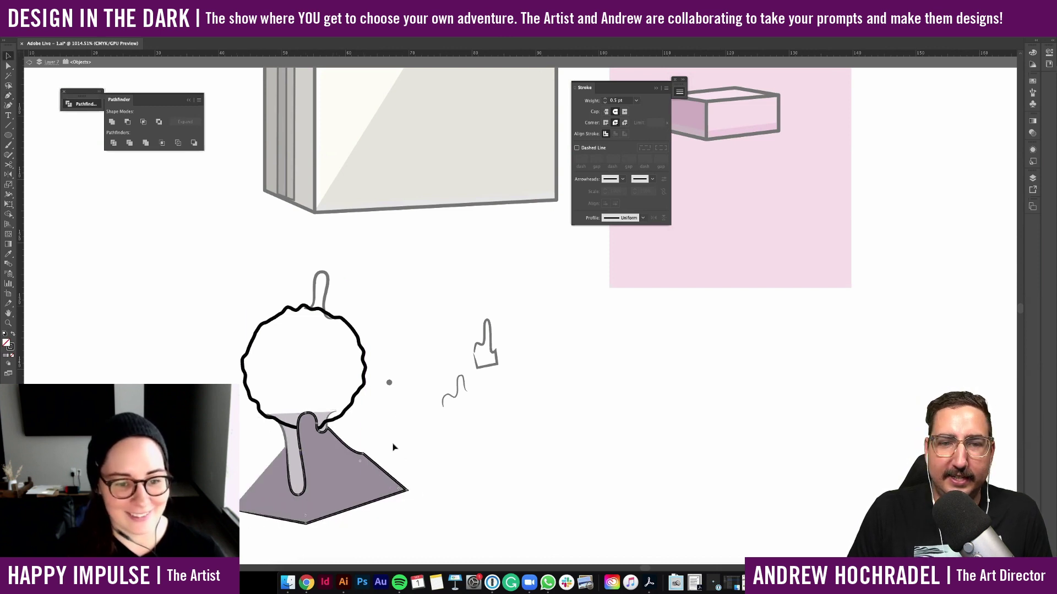
{"action": "left_click", "coordinate": [364, 476]}
{"action": "key", "text": "Delete"}
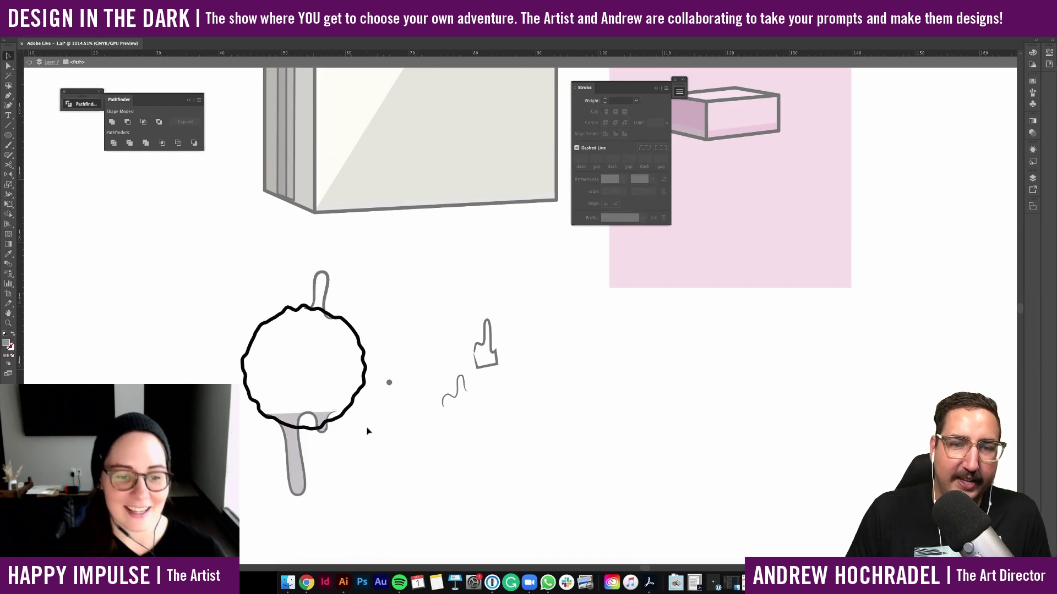
{"action": "double_click", "coordinate": [365, 427]}
{"action": "left_click", "coordinate": [342, 414]}
{"action": "key", "text": "ctrl+z"}
{"action": "key", "text": "ctrl+z"}
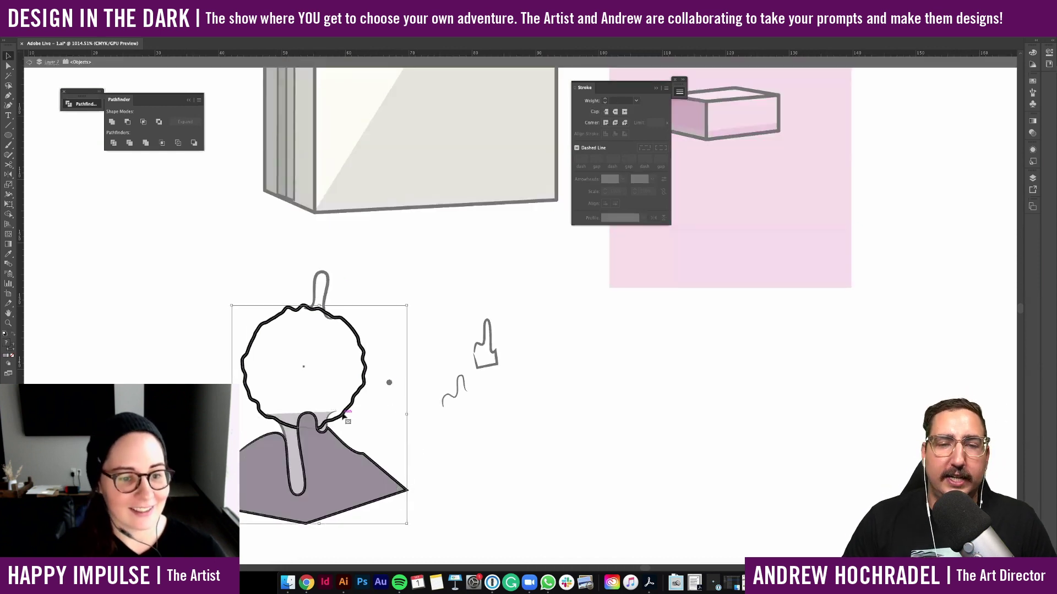
{"action": "left_click", "coordinate": [129, 121]}
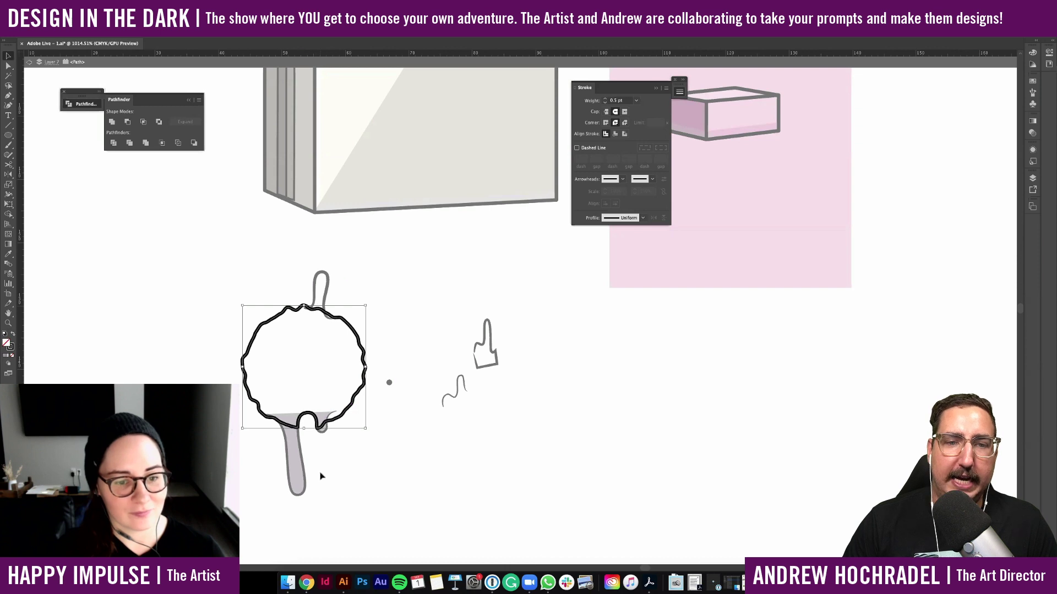
{"action": "double_click", "coordinate": [322, 476]}
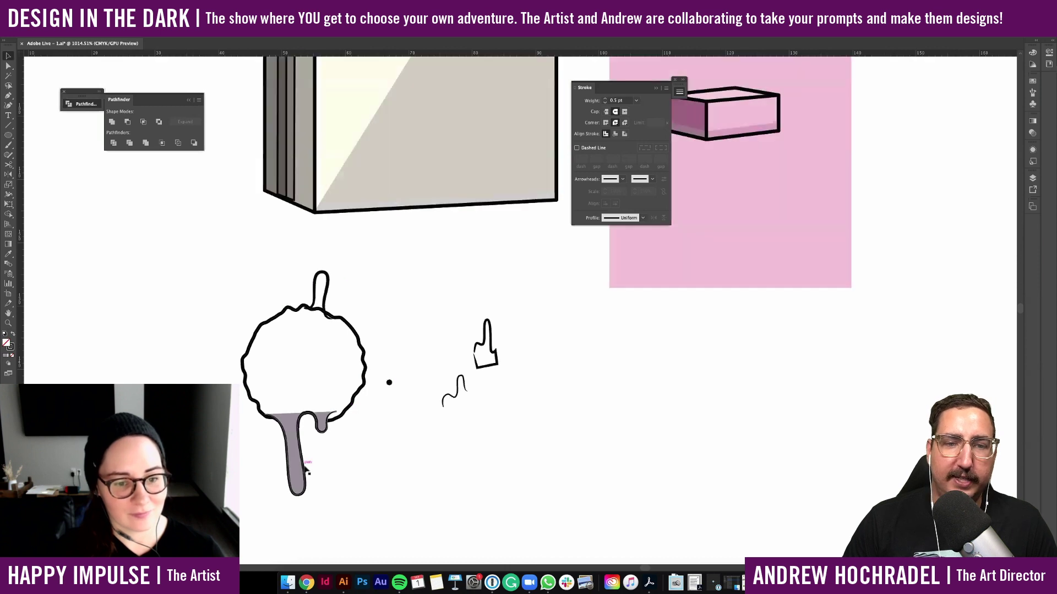
{"action": "left_click", "coordinate": [329, 295]}
{"action": "key", "text": "Delete"}
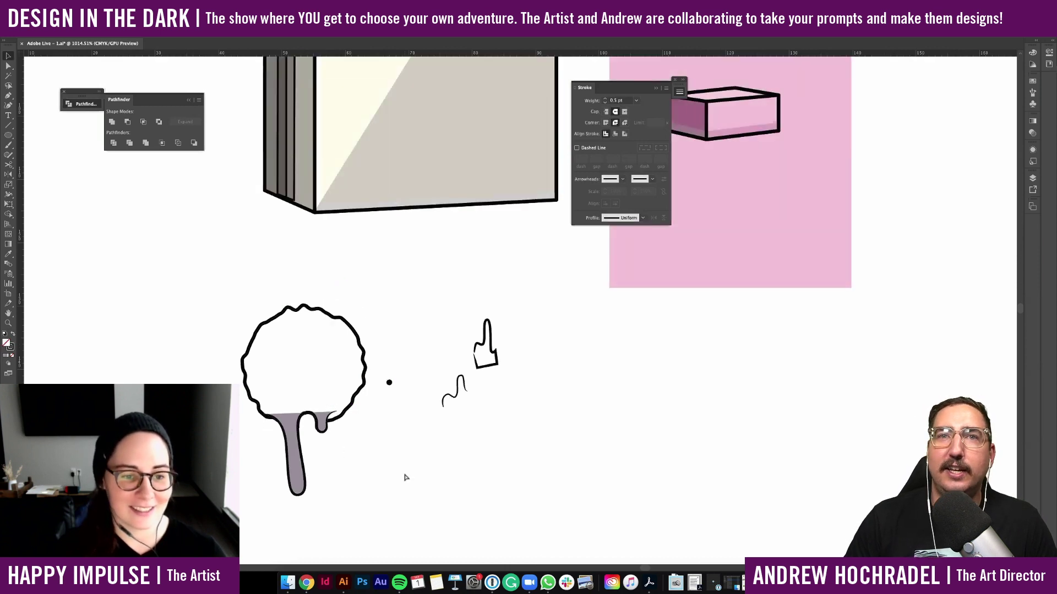
{"action": "key", "text": "super+z"}
Move the upright drip from the top of the circle to its lower-left edge, angled outward and downward
{"action": "left_click_drag", "start_coordinate": [331, 286], "coordinate": [165, 421]}
{"action": "left_click_drag", "start_coordinate": [258, 371], "coordinate": [272, 403]}
{"action": "key", "text": "i"}
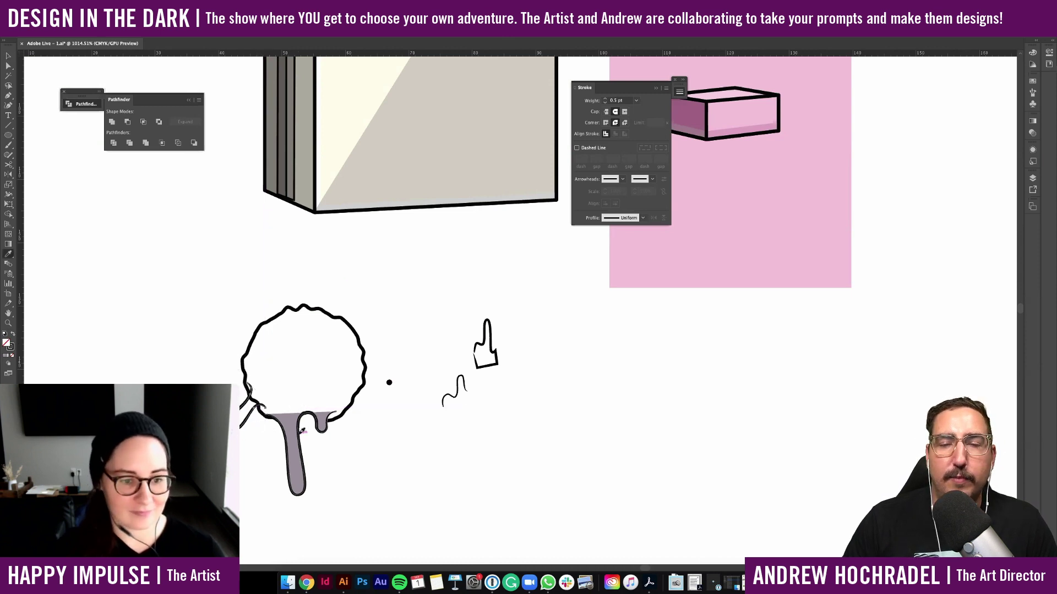
Unite the roughened circle, the left drip and the grey drips into one shape
{"action": "key", "text": "v"}
{"action": "key", "text": "i"}
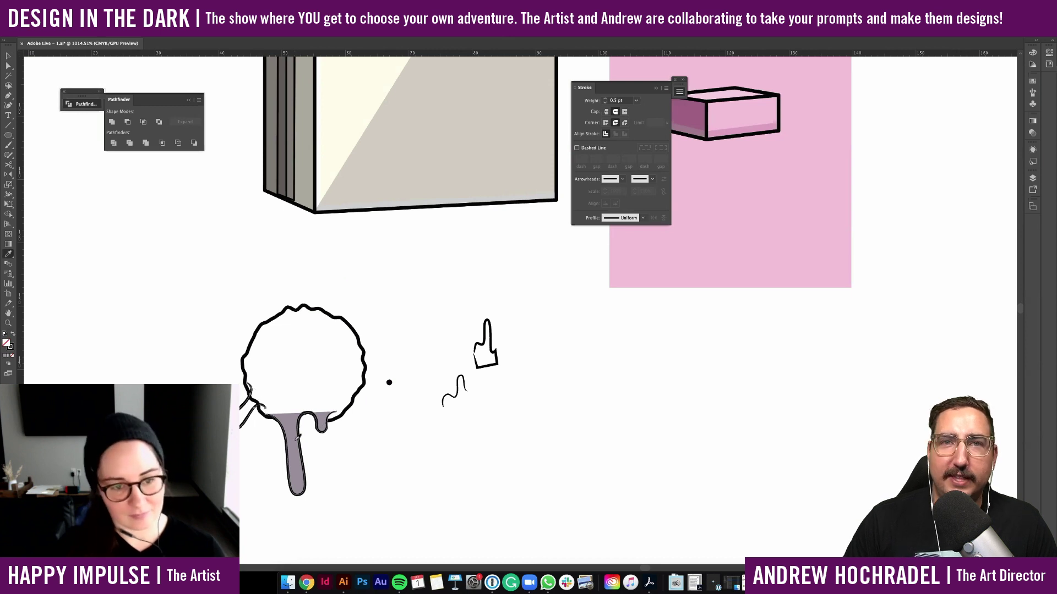
{"action": "key", "text": "v"}
{"action": "left_click_drag", "start_coordinate": [347, 472], "coordinate": [234, 369]}
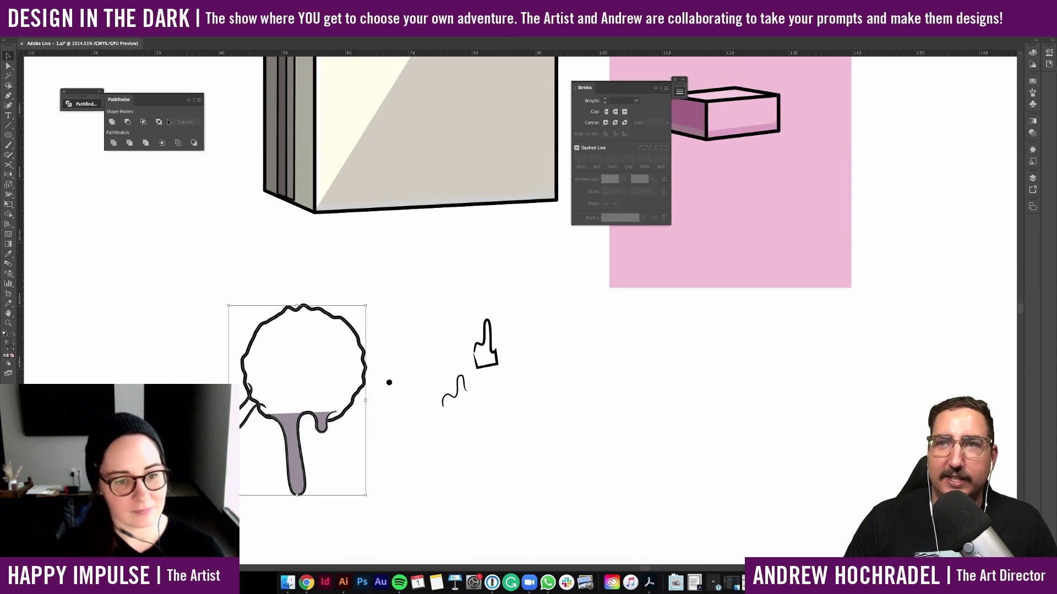
{"action": "left_click", "coordinate": [111, 121]}
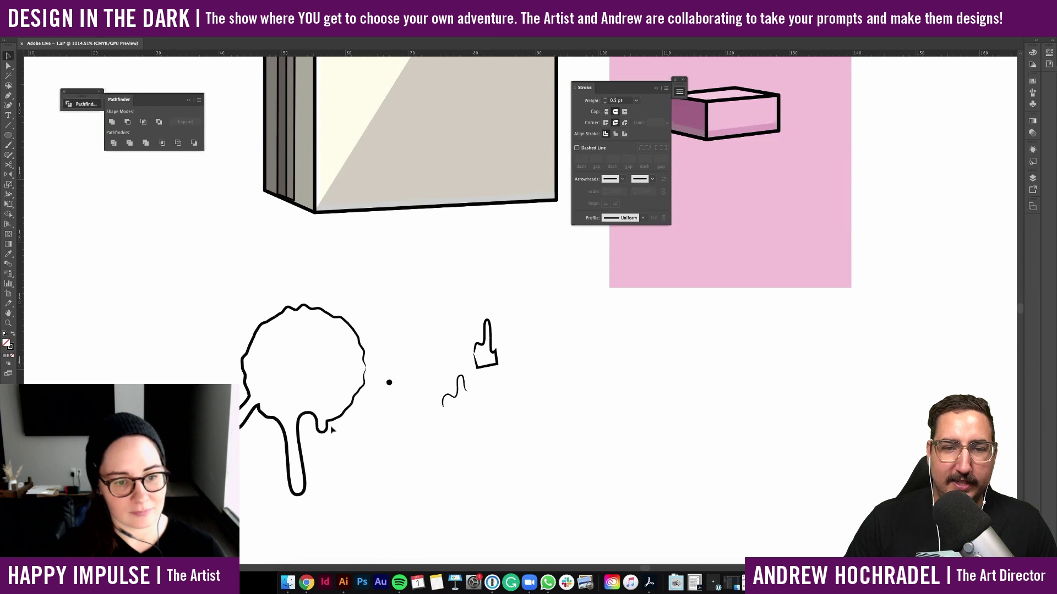
Remove the stray anchor point in the notch where the left drip meets the circle
{"action": "key", "text": "a"}
{"action": "left_click", "coordinate": [259, 406]}
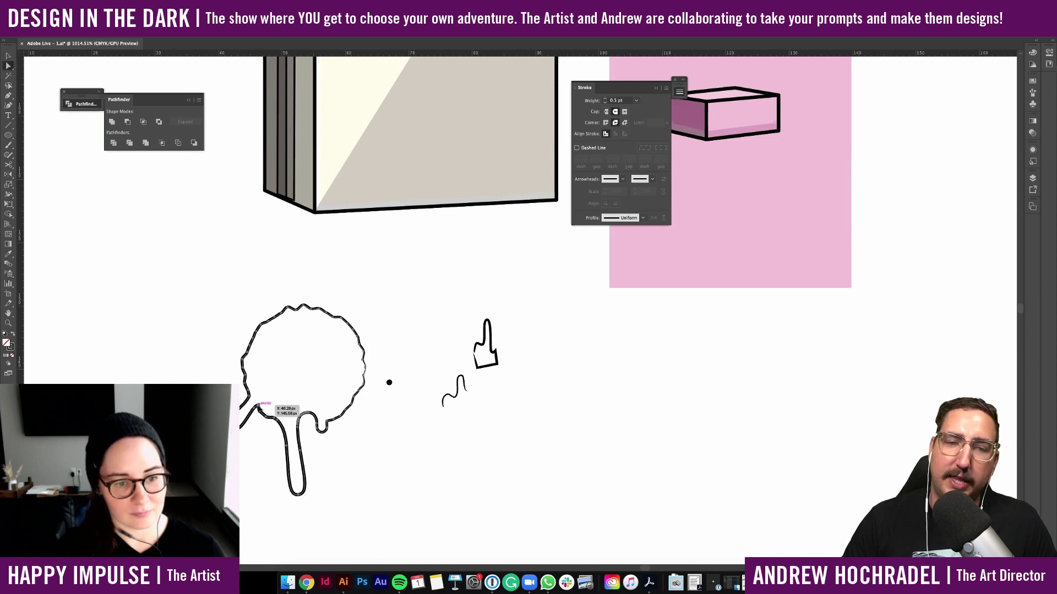
{"action": "left_click", "coordinate": [258, 406]}
{"action": "key", "text": "v"}
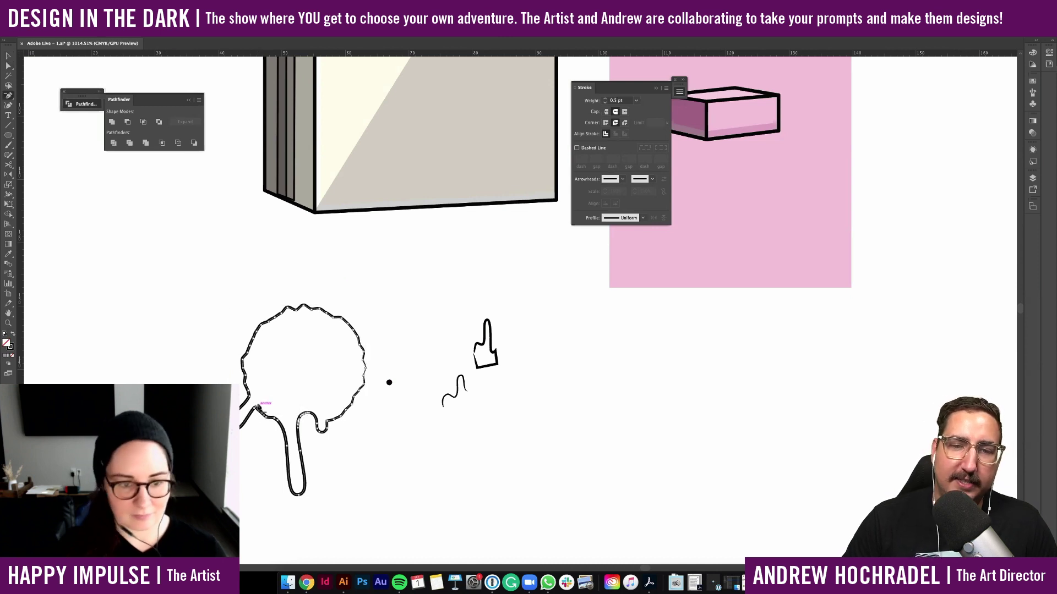
{"action": "left_click", "coordinate": [377, 472]}
Rotate the whole dripping gum shape slightly counterclockwise
{"action": "left_click", "coordinate": [482, 368]}
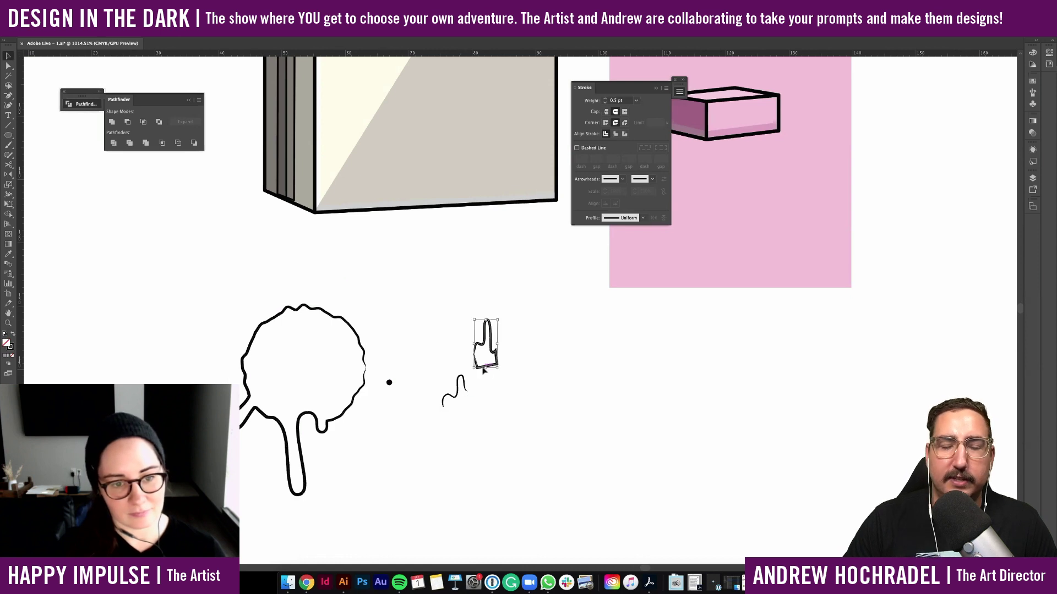
{"action": "left_click", "coordinate": [360, 331]}
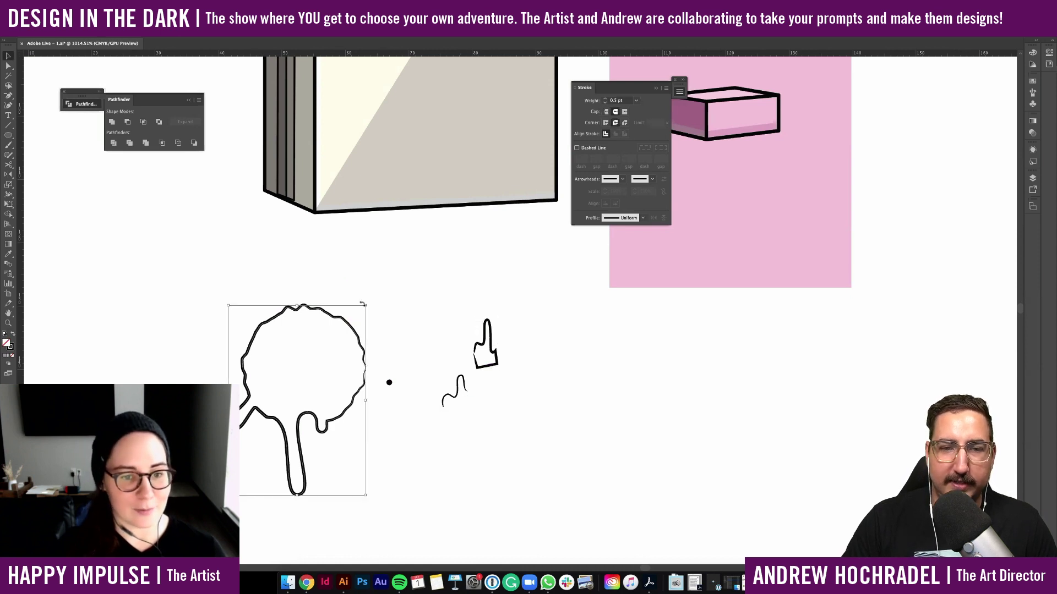
{"action": "left_click_drag", "start_coordinate": [368, 302], "coordinate": [330, 283]}
Select only the anchor points of the long and short lower drips and rotate them back to hang vertically
{"action": "key", "text": "a"}
{"action": "left_click_drag", "start_coordinate": [362, 511], "coordinate": [272, 392]}
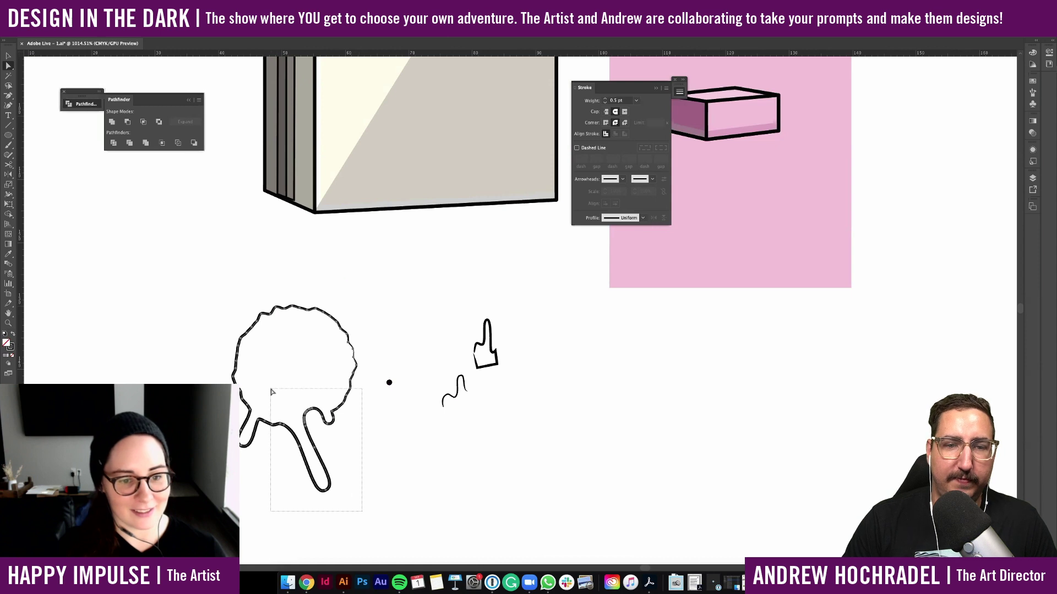
{"action": "left_click", "coordinate": [10, 136]}
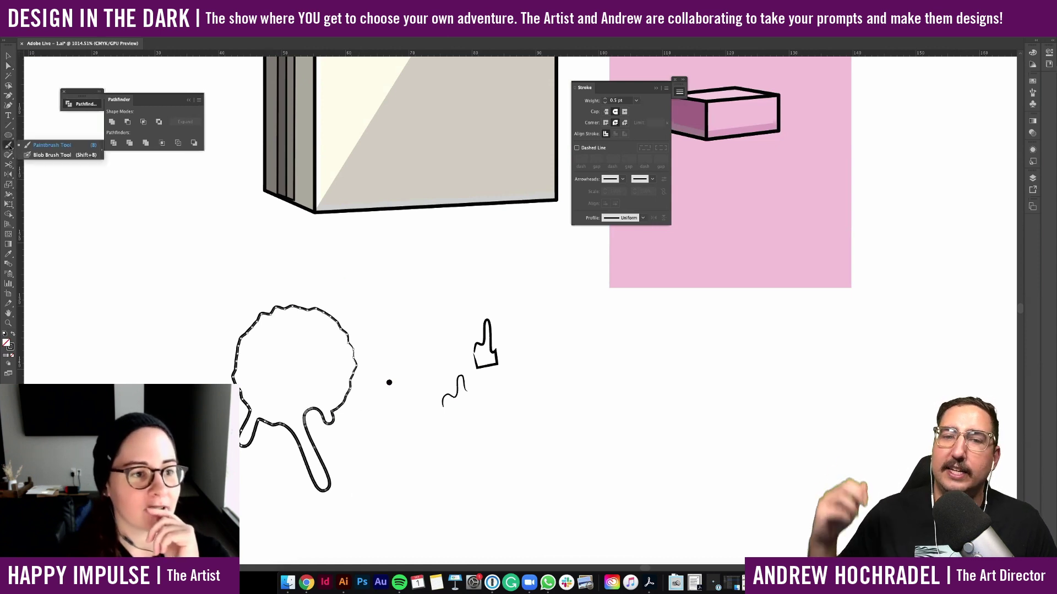
{"action": "left_click", "coordinate": [10, 155]}
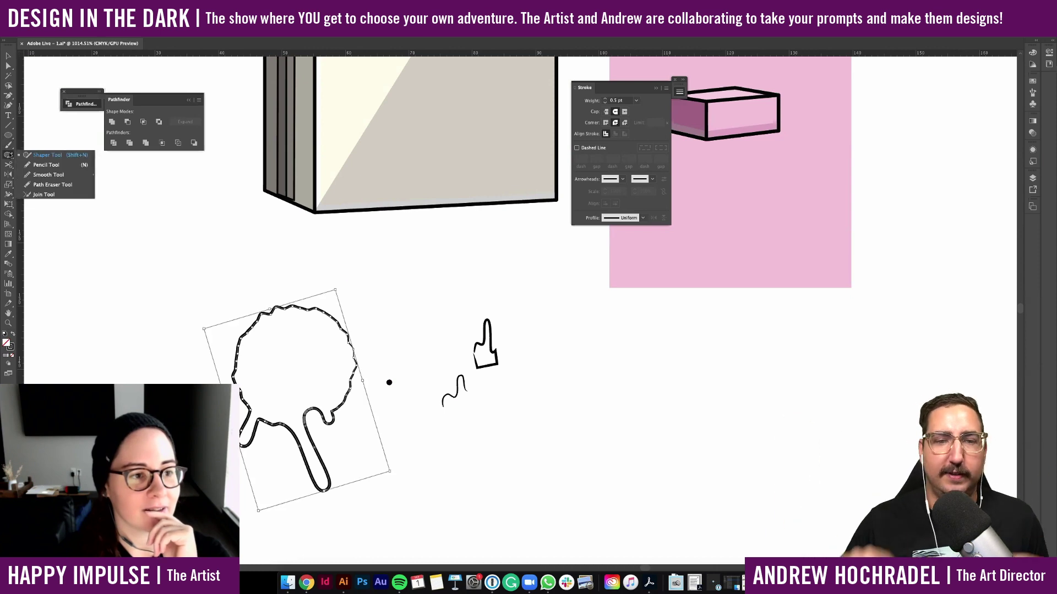
{"action": "left_click", "coordinate": [10, 165]}
{"action": "left_click", "coordinate": [10, 175]}
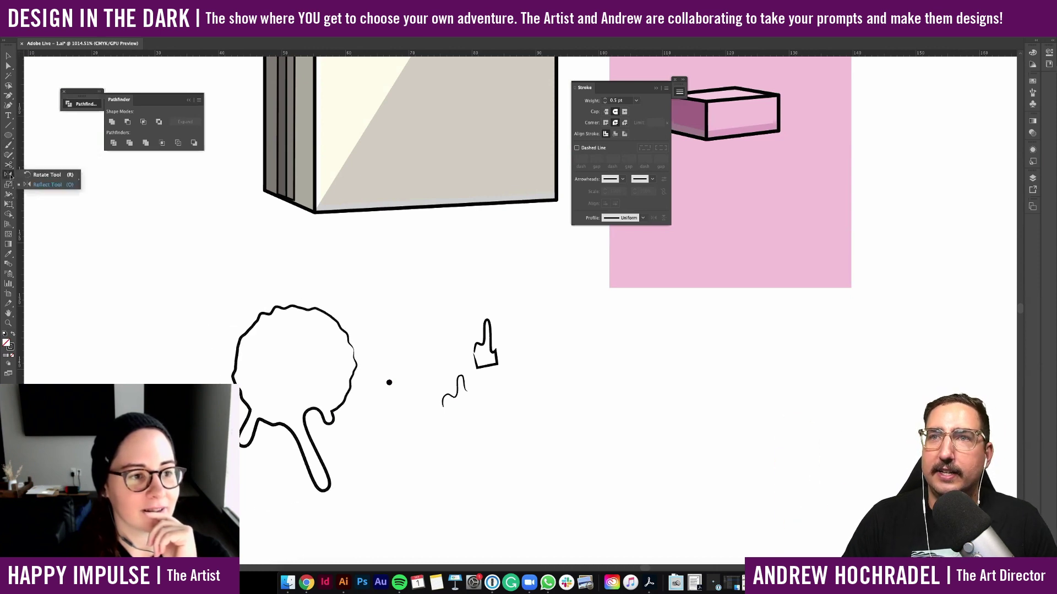
{"action": "left_click", "coordinate": [39, 175]}
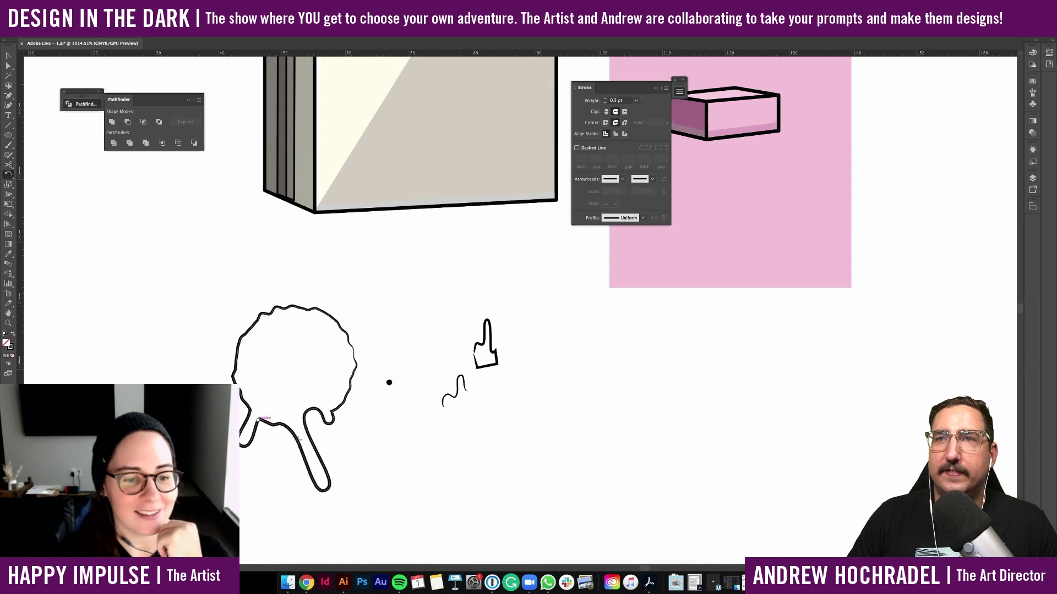
{"action": "key", "text": "a"}
{"action": "left_click", "coordinate": [268, 405]}
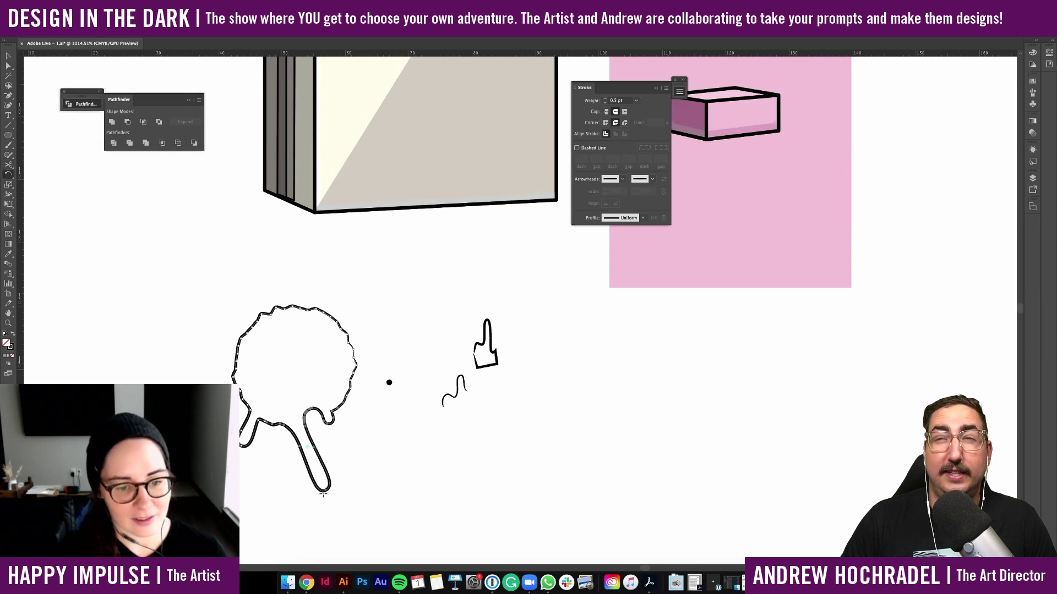
{"action": "left_click_drag", "start_coordinate": [323, 494], "coordinate": [312, 491]}
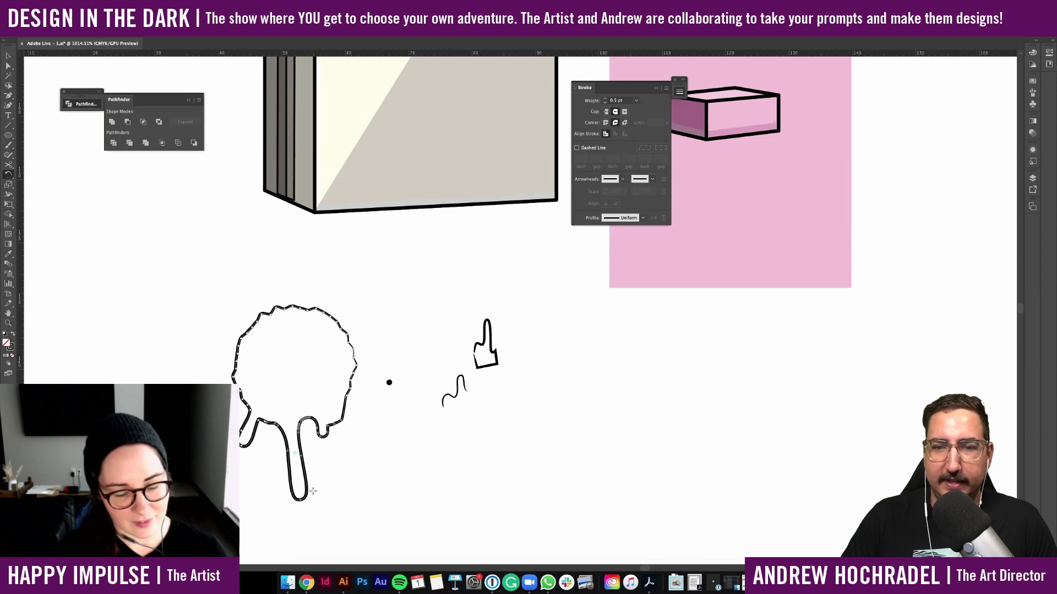
Nudge the straightened drips up closer to the circle and deselect them
{"action": "key", "text": "Up"}
{"action": "key", "text": "v"}
{"action": "key", "text": "a"}
{"action": "left_click", "coordinate": [353, 447]}
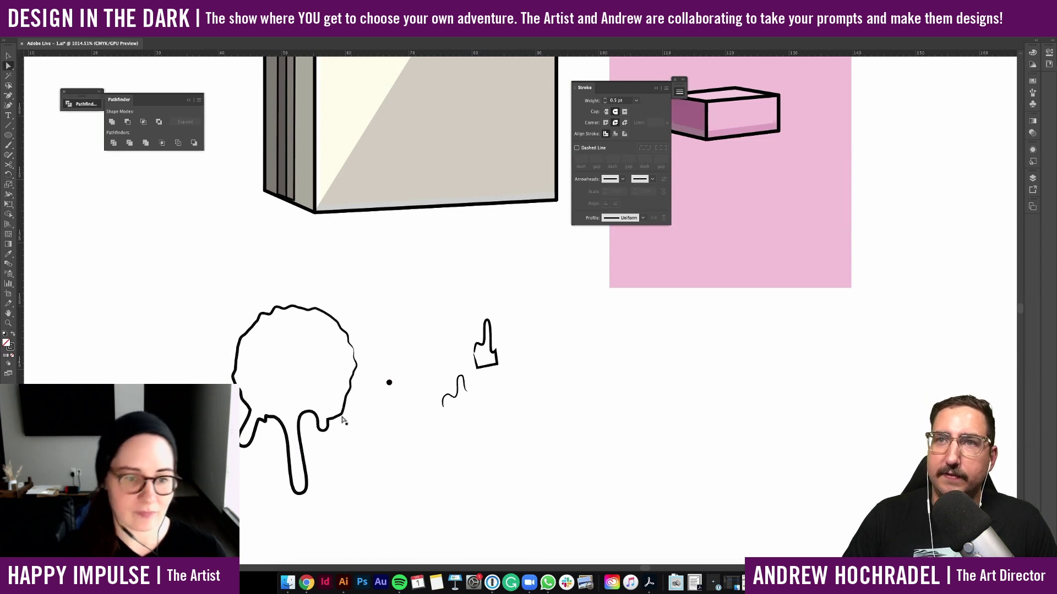
{"action": "key", "text": "v"}
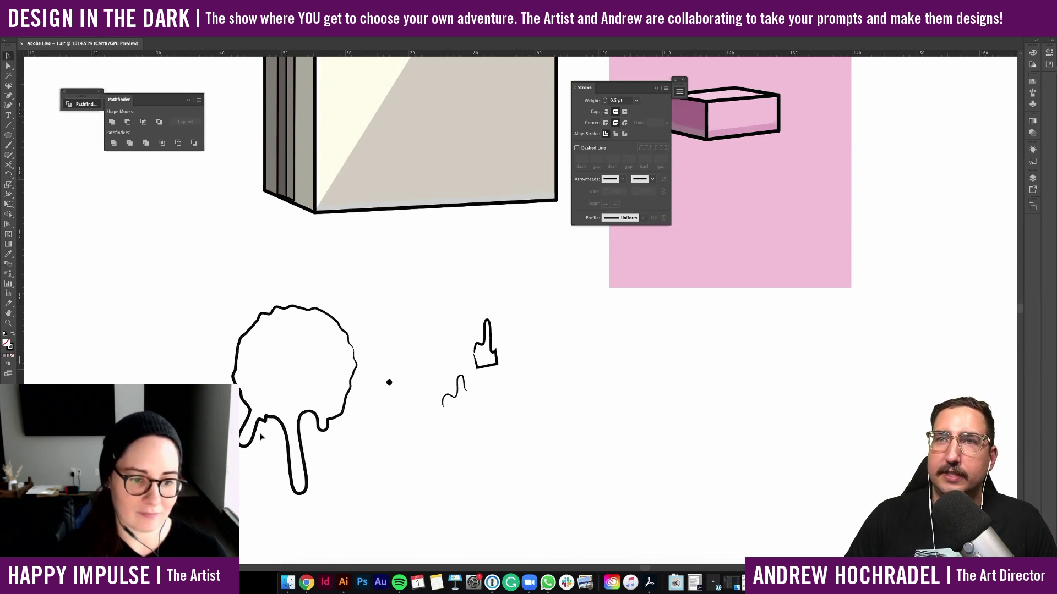
Scale down the dripping gum shape and give it a white fill with no stroke
{"action": "left_click", "coordinate": [262, 421]}
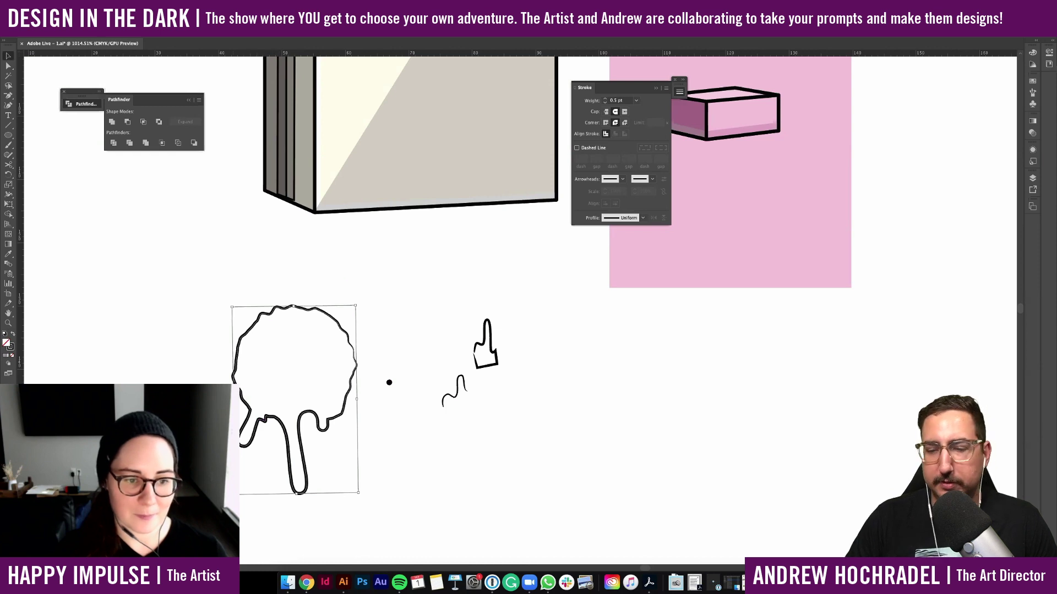
{"action": "left_click_drag", "start_coordinate": [232, 399], "coordinate": [278, 407]}
{"action": "key", "text": "i"}
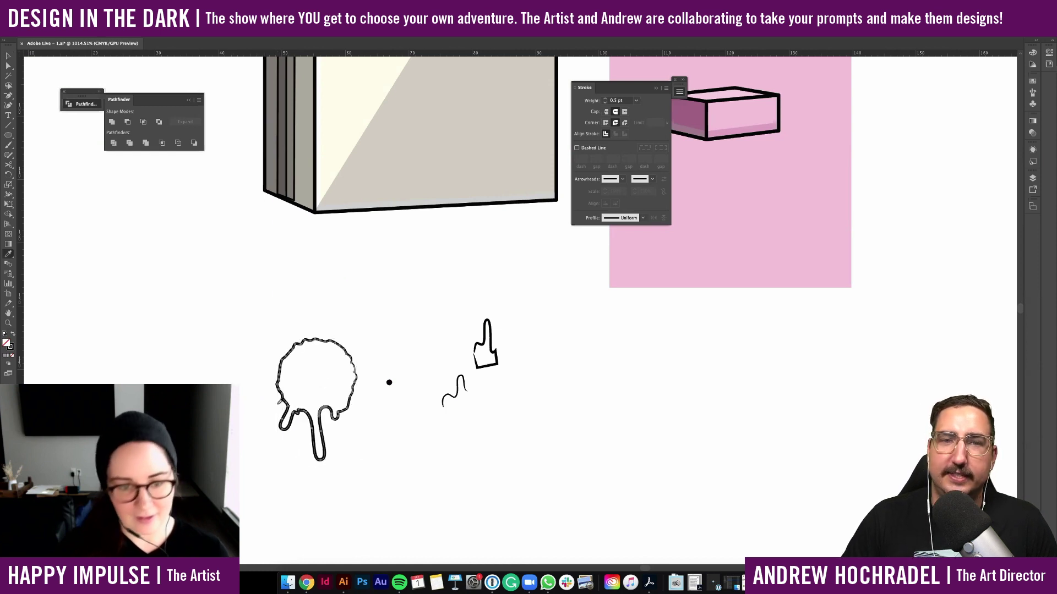
{"action": "key", "text": "v"}
Place the white gum shape on the front of the juice box and enlarge it to fill the panel's middle
{"action": "scroll", "coordinate": [338, 298], "scroll_direction": "down", "scroll_amount": 4}
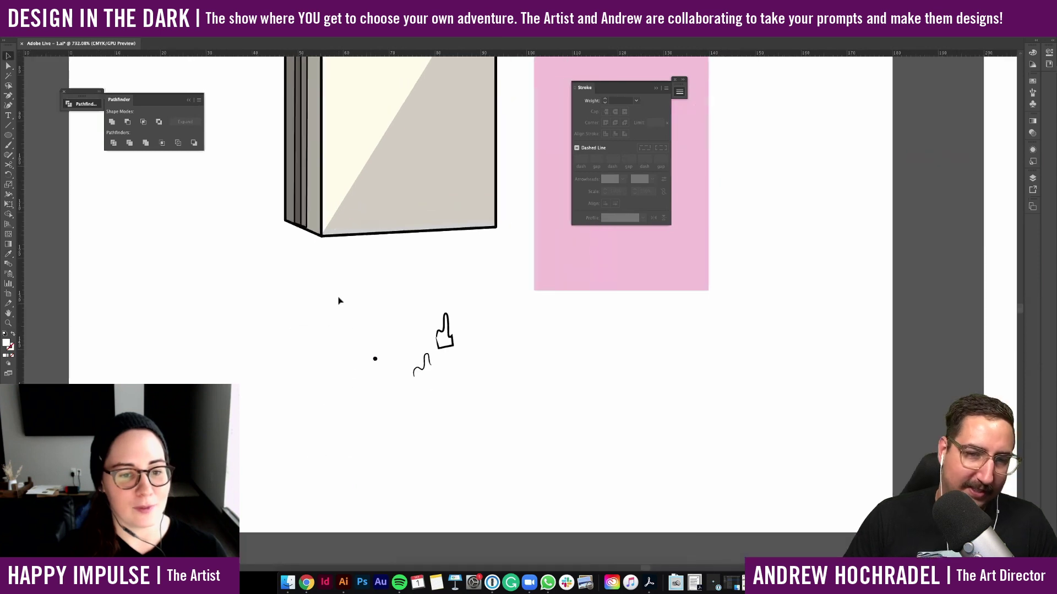
{"action": "left_click_drag", "start_coordinate": [325, 349], "coordinate": [363, 129]}
{"action": "scroll", "coordinate": [363, 129], "scroll_direction": "up", "scroll_amount": 4}
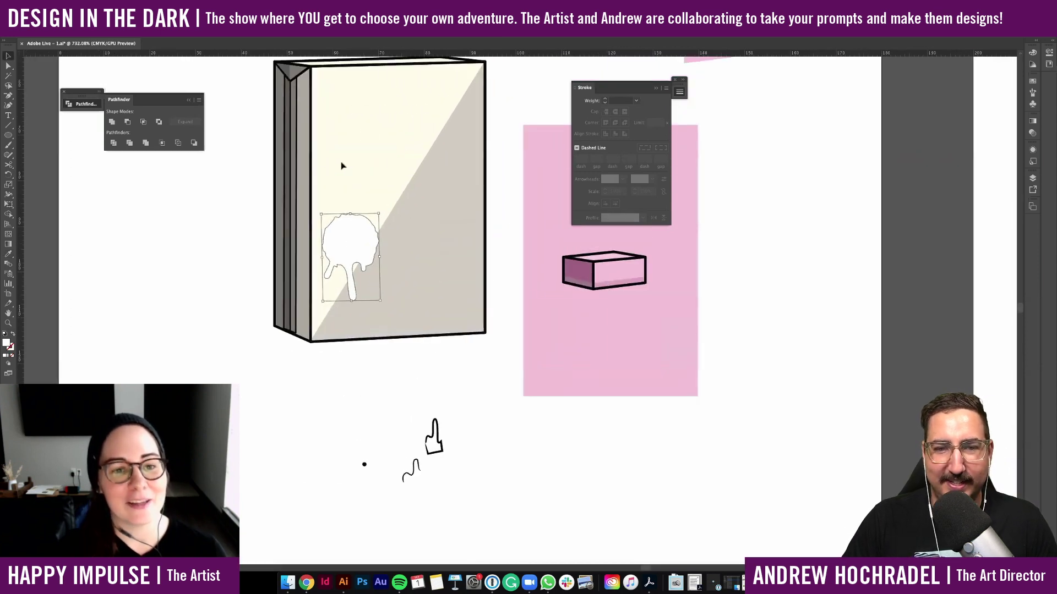
{"action": "left_click_drag", "start_coordinate": [340, 246], "coordinate": [455, 206]}
Move the large pink rectangle away from the small pink gum box and place a copy of the box above the original
{"action": "scroll", "coordinate": [441, 193], "scroll_direction": "up", "scroll_amount": 5}
{"action": "scroll", "coordinate": [441, 193], "scroll_direction": "right", "scroll_amount": 4}
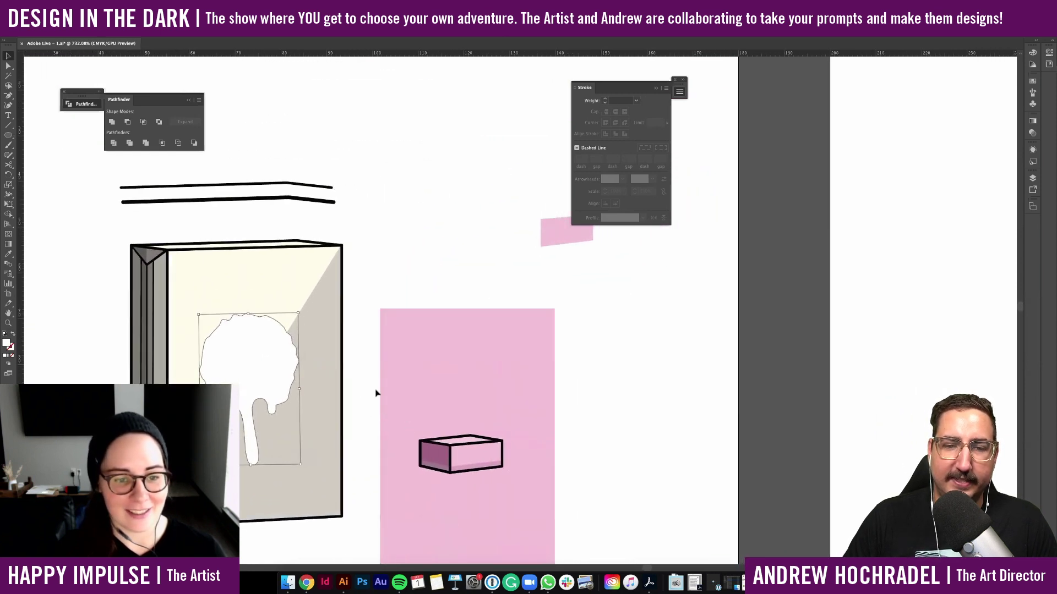
{"action": "left_click_drag", "start_coordinate": [382, 427], "coordinate": [515, 515]}
{"action": "left_click_drag", "start_coordinate": [416, 409], "coordinate": [476, 488]}
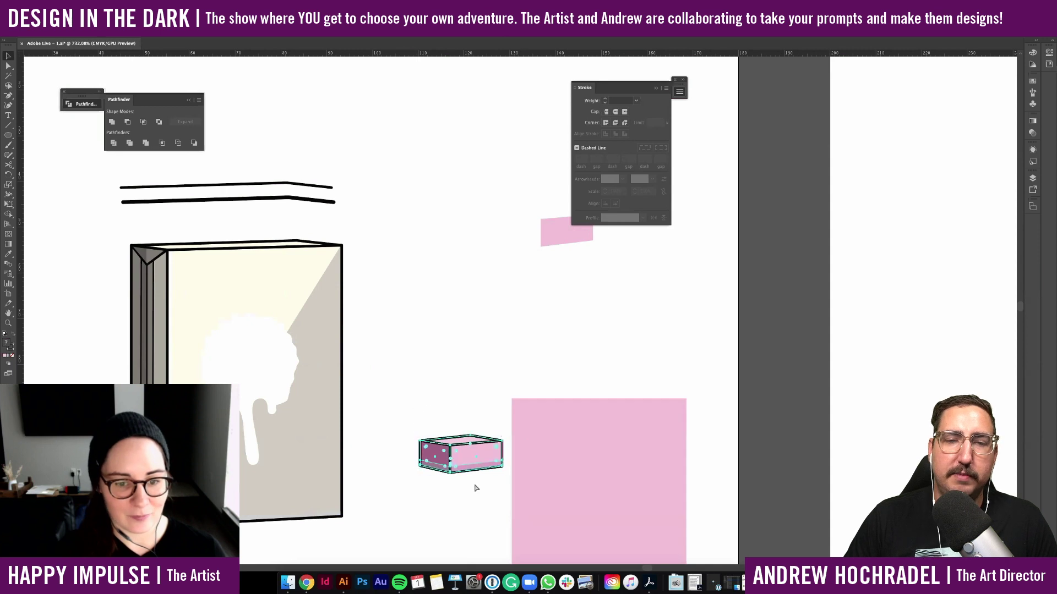
{"action": "key", "text": "ctrl+v"}
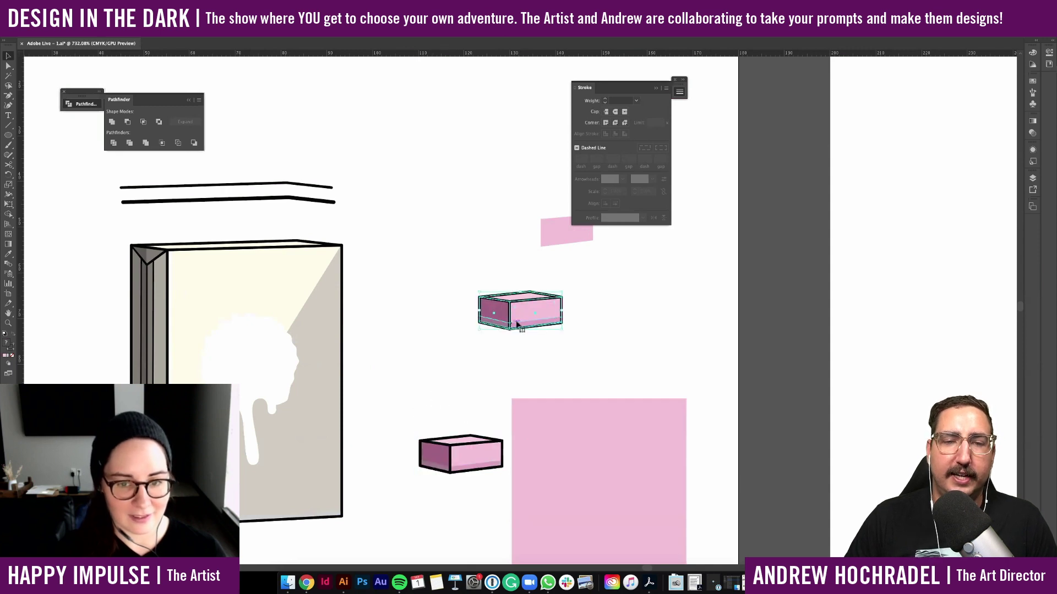
Place the copied gum box over the white gum shape and give the shape the black outline of the upper line
{"action": "left_click_drag", "start_coordinate": [518, 324], "coordinate": [252, 379]}
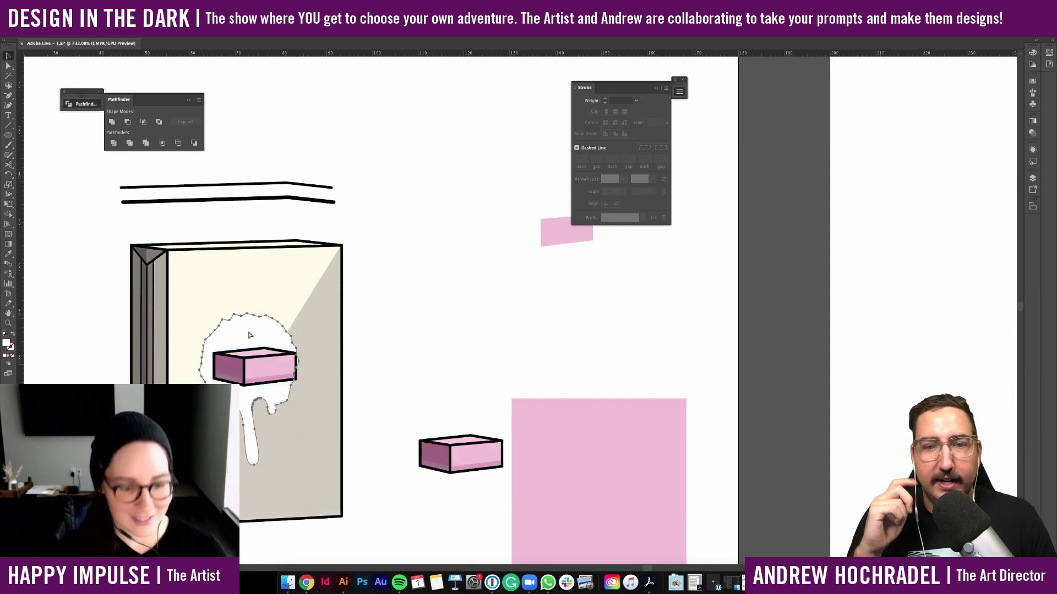
{"action": "key", "text": "i"}
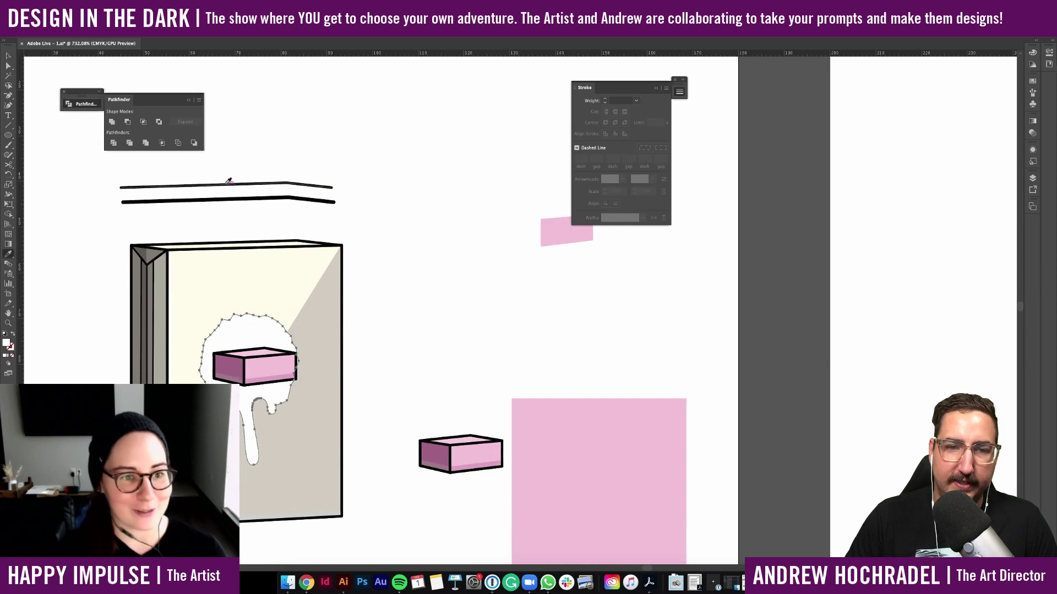
{"action": "left_click", "coordinate": [228, 183]}
{"action": "scroll", "coordinate": [376, 329], "scroll_direction": "left", "scroll_amount": 5}
{"action": "scroll", "coordinate": [376, 329], "scroll_direction": "down", "scroll_amount": 1}
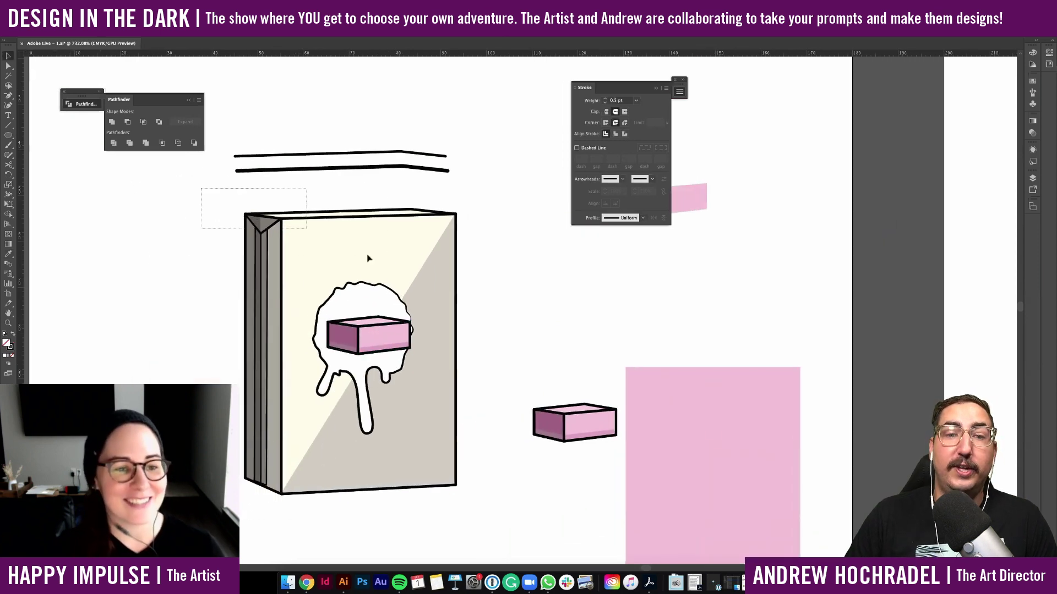
Lock the juice box artwork and shift the gum shape with its pink box slightly down and right on the front panel
{"action": "left_click_drag", "start_coordinate": [476, 264], "coordinate": [476, 266]}
{"action": "key", "text": "super+2"}
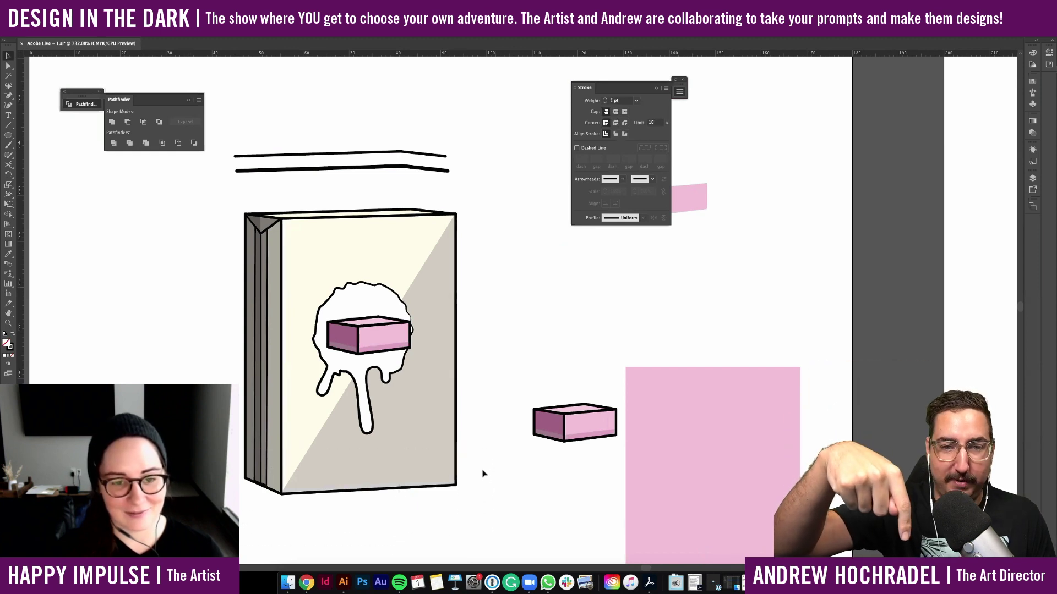
{"action": "left_click", "coordinate": [364, 308]}
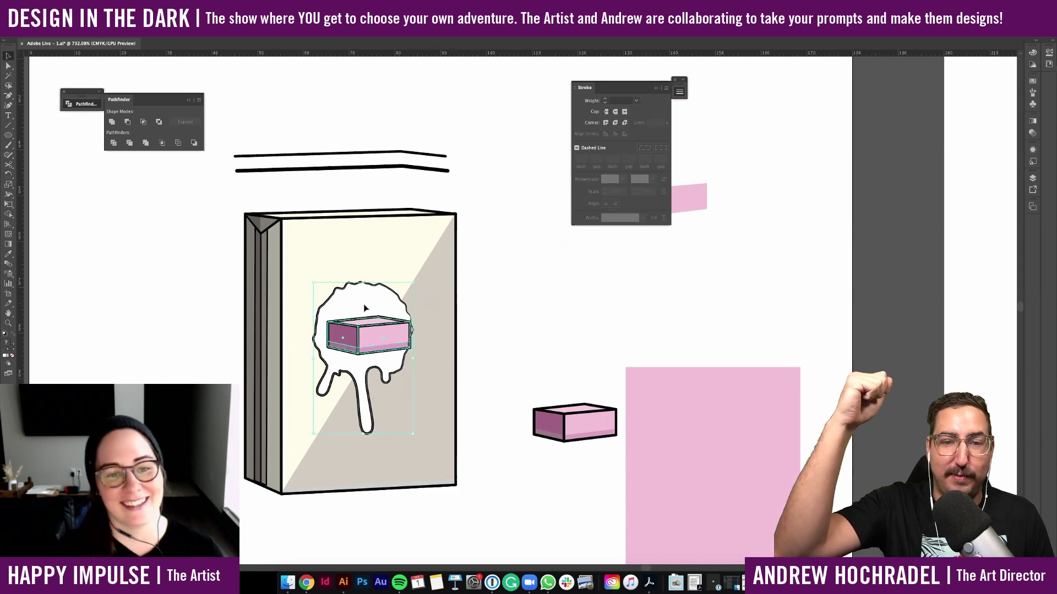
{"action": "left_click_drag", "start_coordinate": [365, 309], "coordinate": [373, 315]}
{"action": "left_click", "coordinate": [539, 344]}
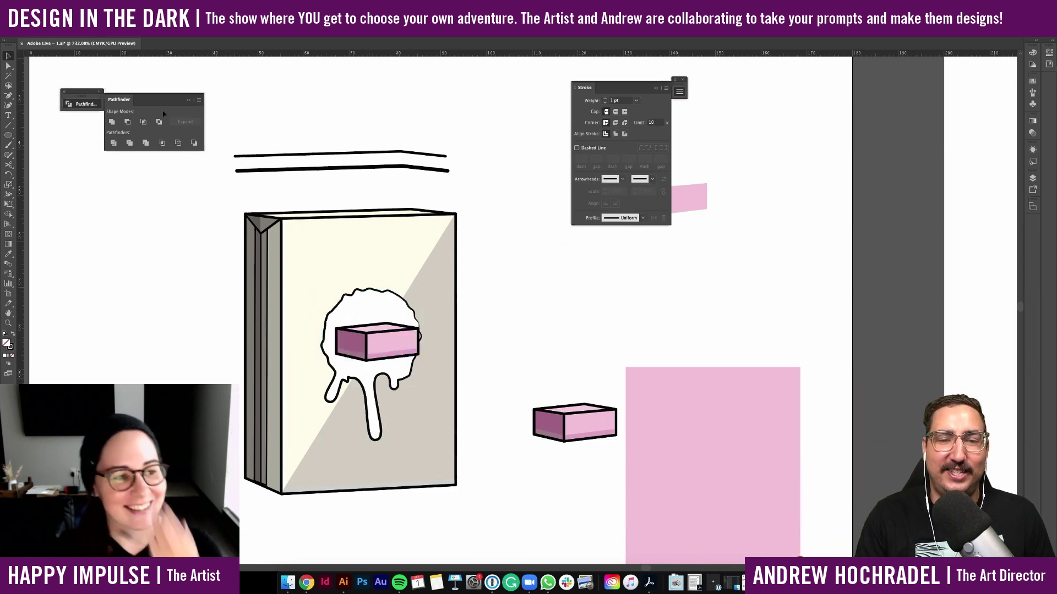
Rotate the lower bent line into a steep diagonal over the juice box and extend its lower end to the bottom of the front panel
{"action": "left_click", "coordinate": [418, 170]}
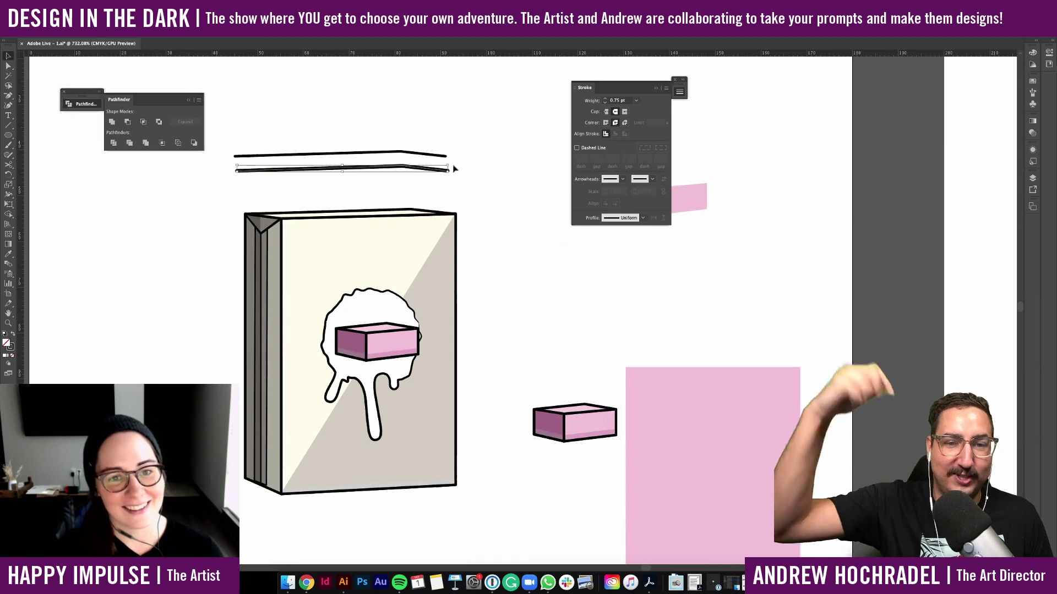
{"action": "mouse_move", "coordinate": [453, 170]}
{"action": "left_mouse_down"}
{"action": "mouse_move", "coordinate": [420, 126]}
{"action": "mouse_move", "coordinate": [364, 129]}
{"action": "mouse_move", "coordinate": [486, 180]}
{"action": "left_mouse_up"}
{"action": "key", "text": "a"}
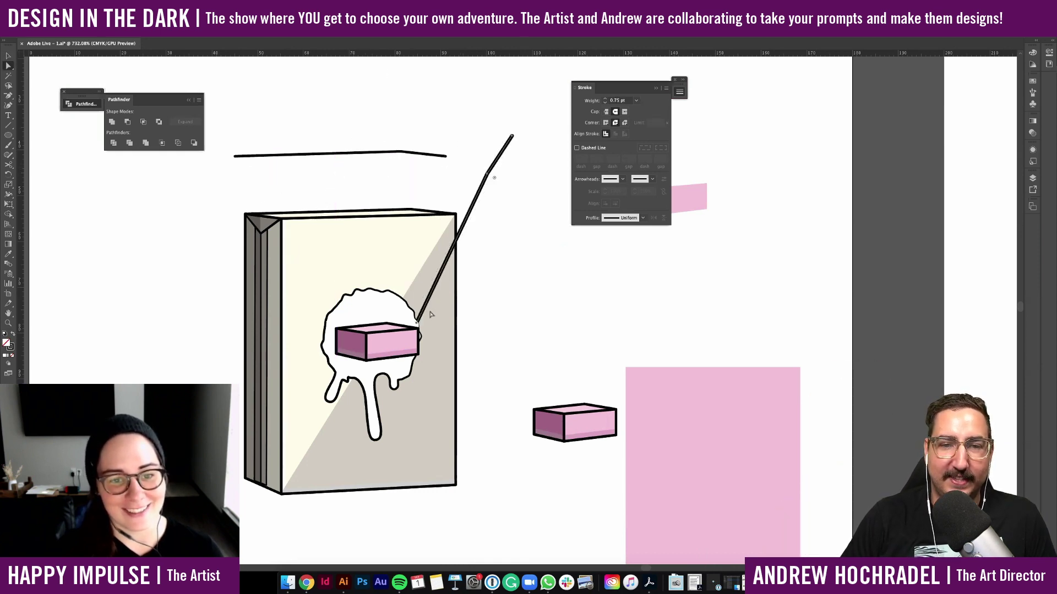
{"action": "left_click_drag", "start_coordinate": [420, 325], "coordinate": [419, 325]}
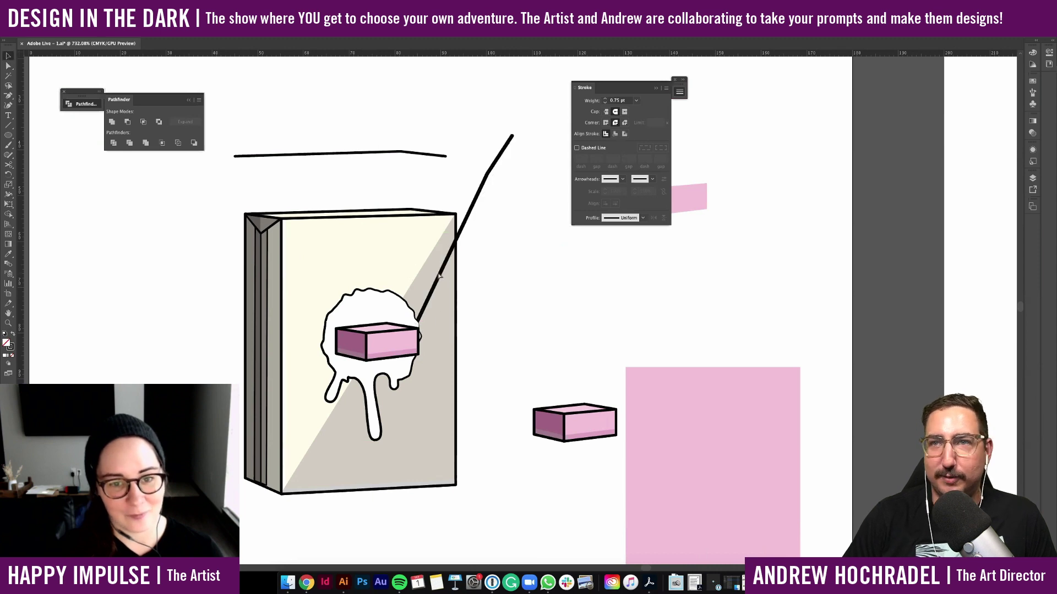
{"action": "left_click_drag", "start_coordinate": [417, 323], "coordinate": [317, 459]}
{"action": "key", "text": "v"}
{"action": "left_click", "coordinate": [340, 428]}
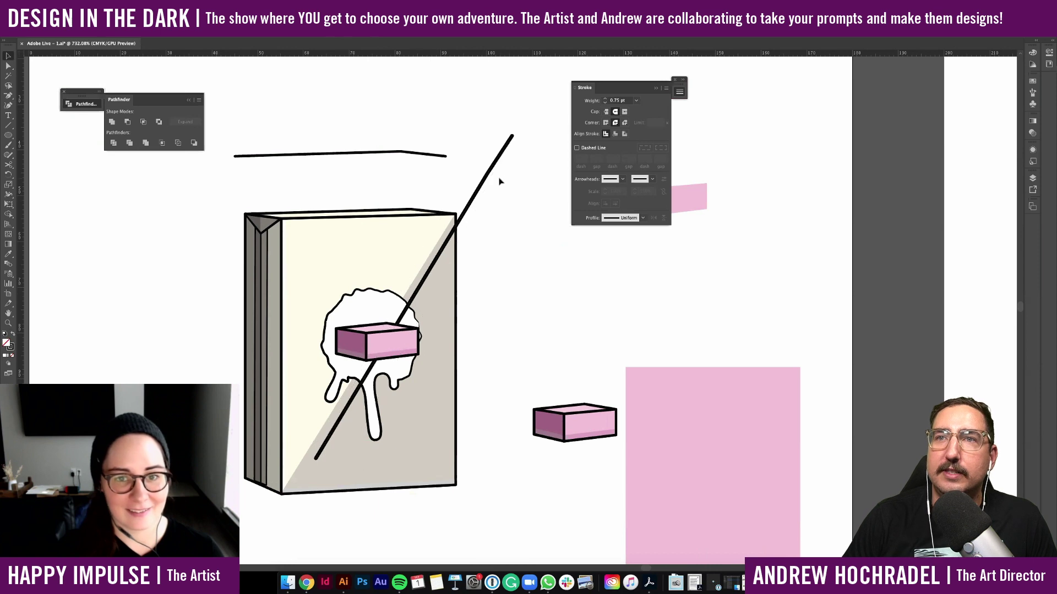
Reshape the diagonal line into a bendy straw with its bend just above the juice box and a short angled mouthpiece
{"action": "left_click", "coordinate": [491, 172]}
{"action": "key", "text": "a"}
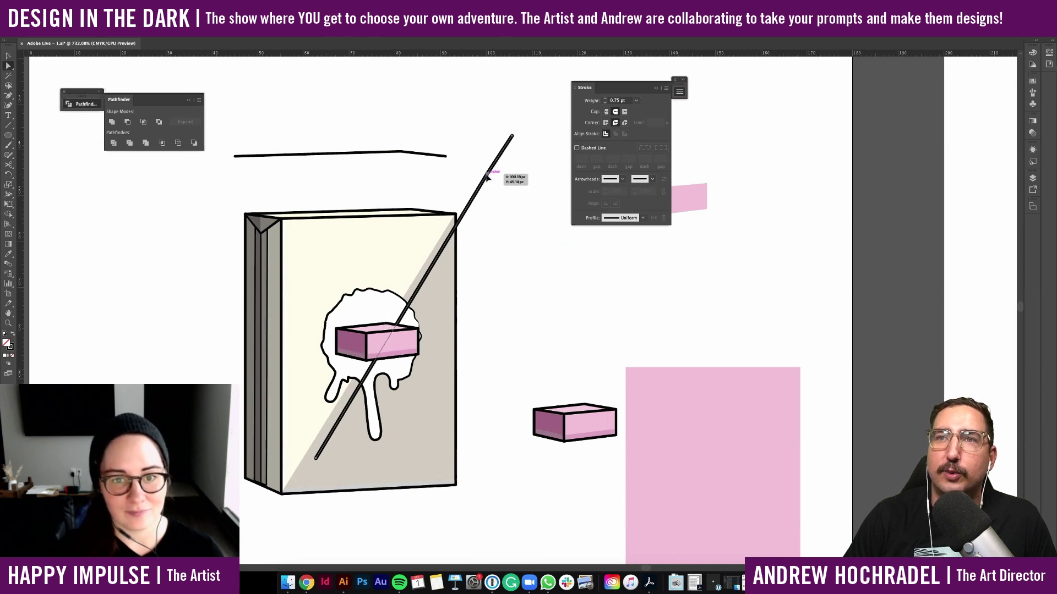
{"action": "left_click_drag", "start_coordinate": [487, 176], "coordinate": [432, 199]}
{"action": "key", "text": "v"}
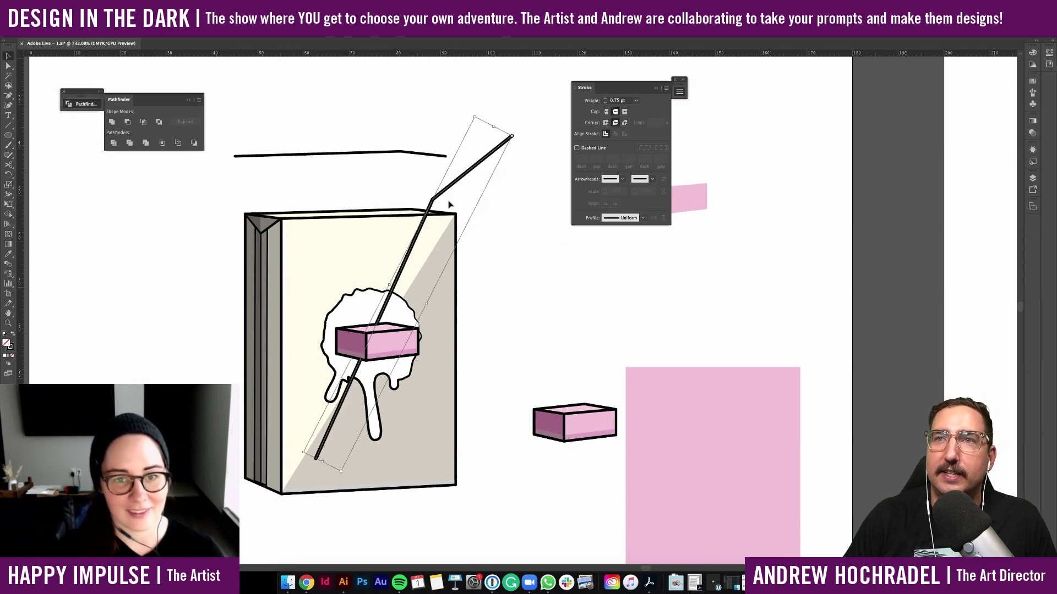
{"action": "key", "text": "a"}
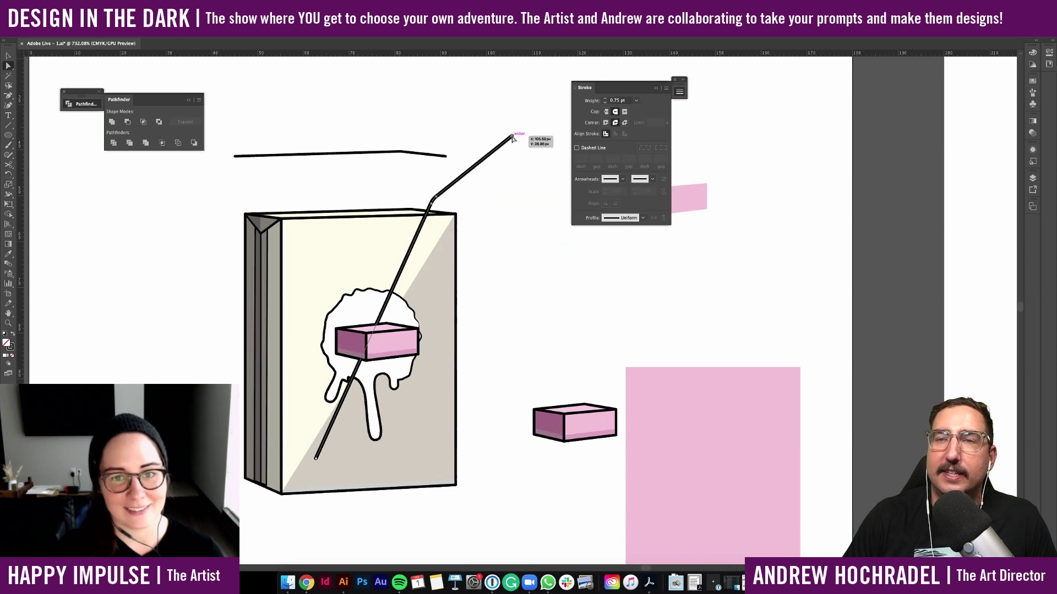
{"action": "left_click_drag", "start_coordinate": [479, 163], "coordinate": [480, 162]}
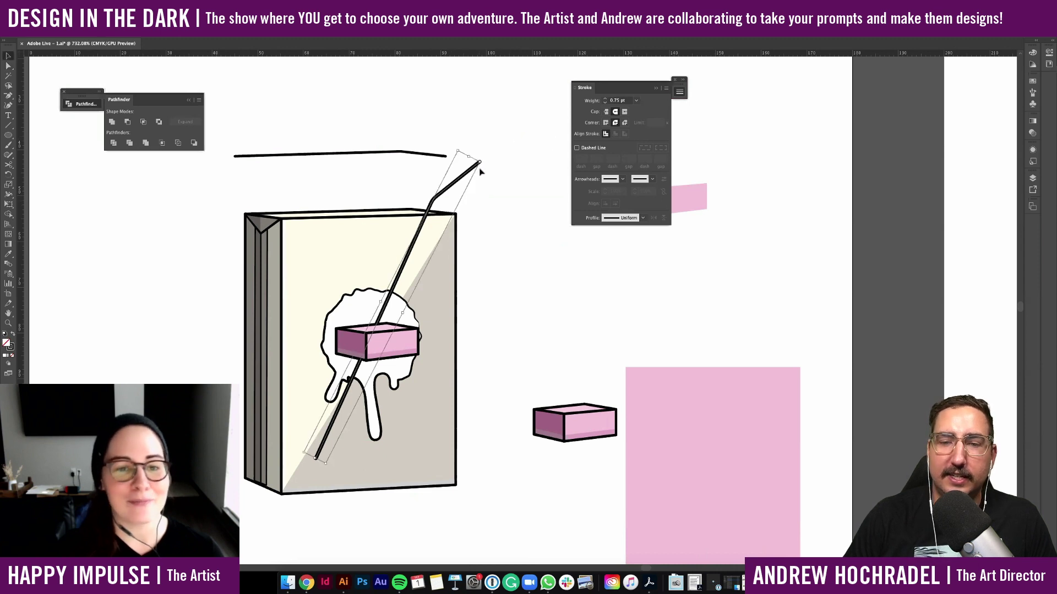
{"action": "left_click", "coordinate": [455, 184]}
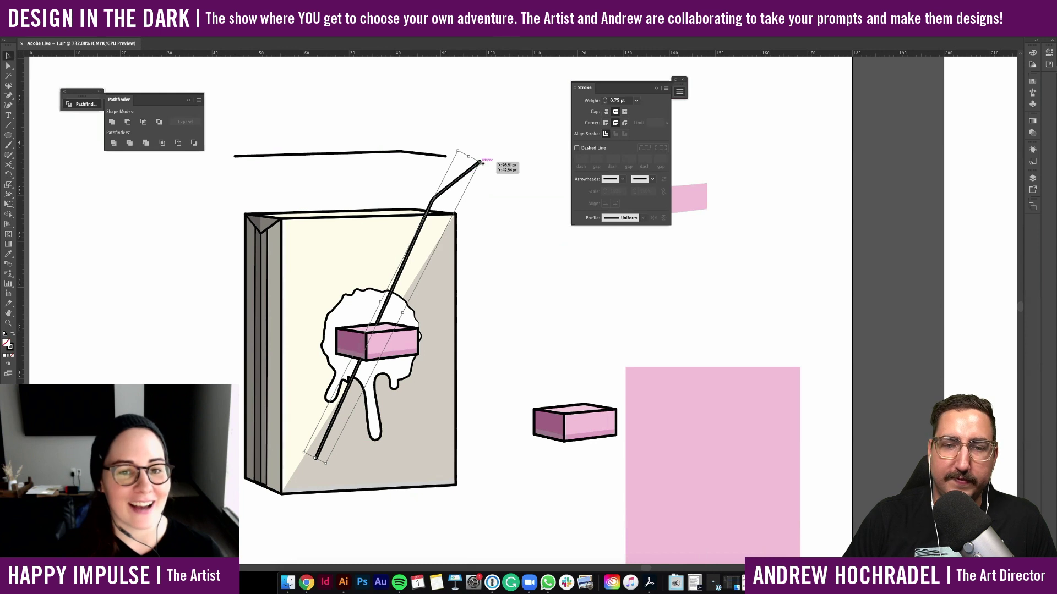
{"action": "left_click_drag", "start_coordinate": [480, 162], "coordinate": [497, 136]}
Set the straw line's stroke weight to 3 pt
{"action": "left_click", "coordinate": [605, 99]}
{"action": "left_click", "coordinate": [605, 99]}
{"action": "left_click", "coordinate": [605, 99]}
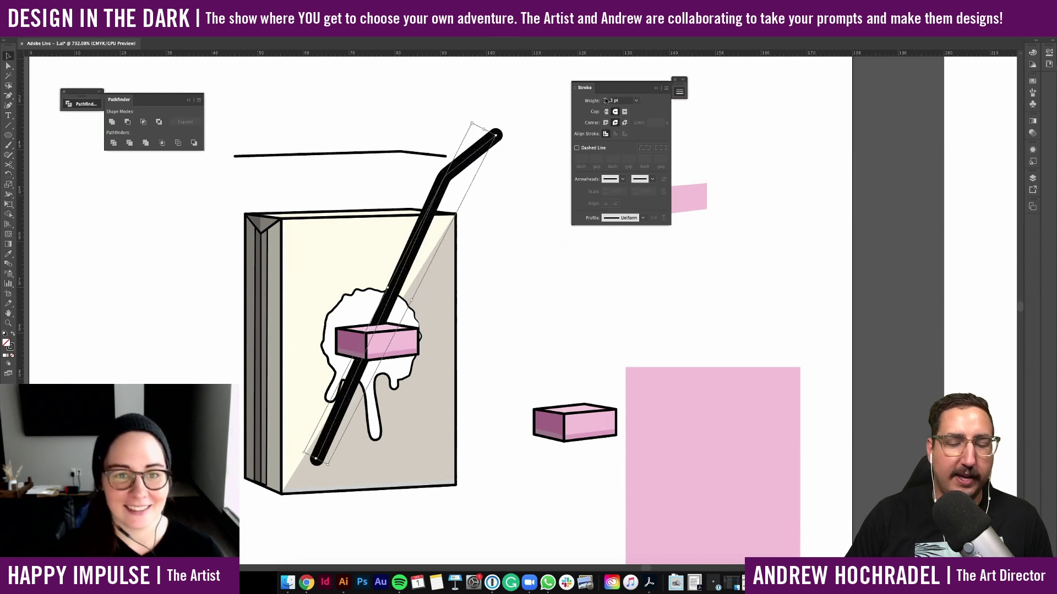
{"action": "left_click", "coordinate": [605, 99]}
{"action": "left_click", "coordinate": [605, 99]}
{"action": "left_click", "coordinate": [605, 99]}
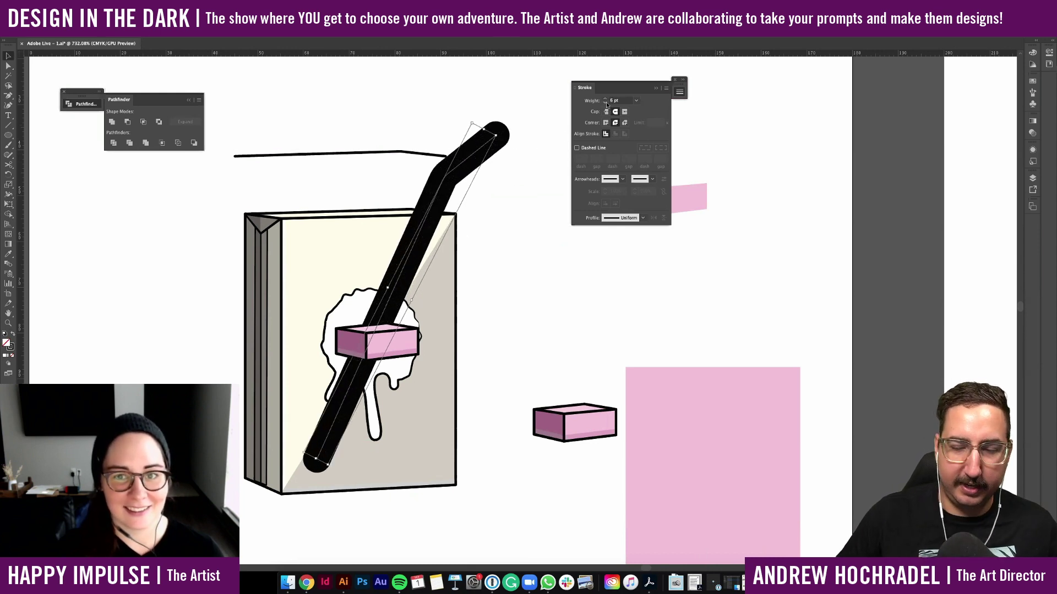
{"action": "left_click", "coordinate": [606, 104]}
{"action": "left_click", "coordinate": [605, 104]}
{"action": "left_click", "coordinate": [606, 104]}
{"action": "key", "text": "a"}
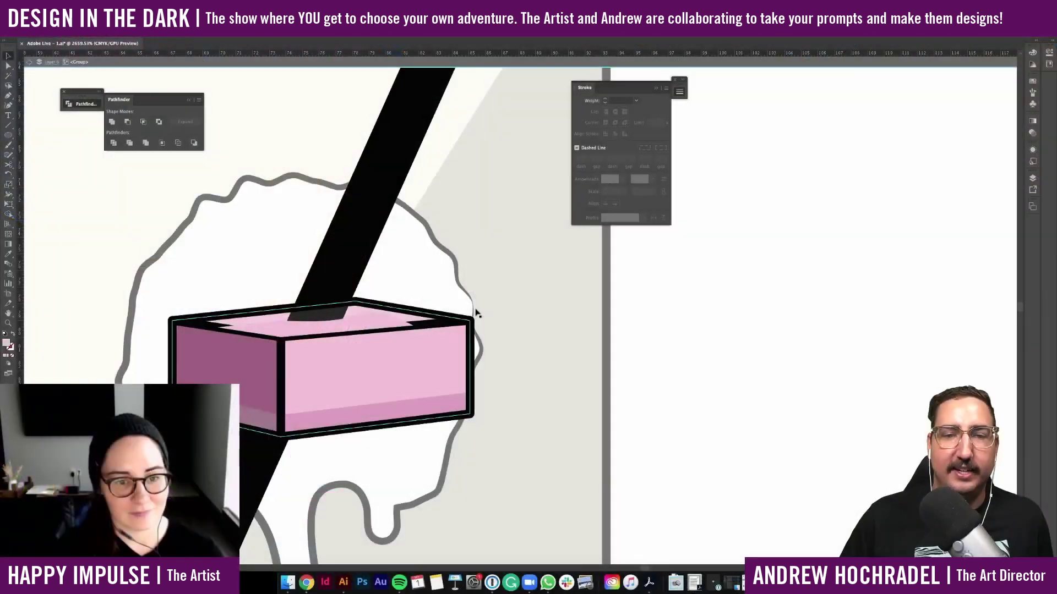
Isolate the group containing the straw and gum box, and outline the straw's stroke to make it a filled shape
{"action": "left_click", "coordinate": [423, 329]}
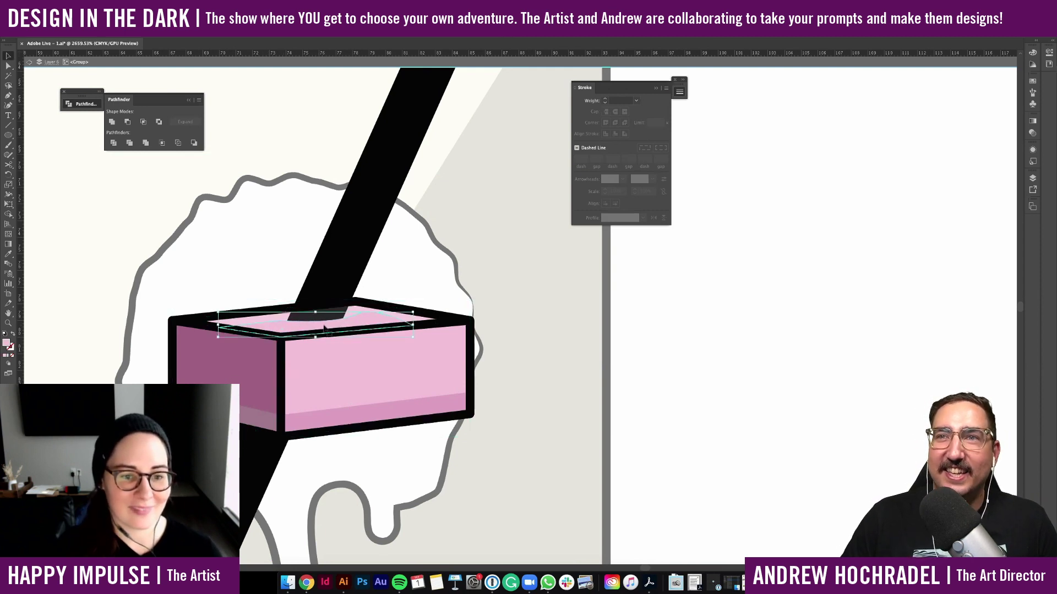
{"action": "scroll", "coordinate": [415, 271], "scroll_direction": "down", "scroll_amount": 8}
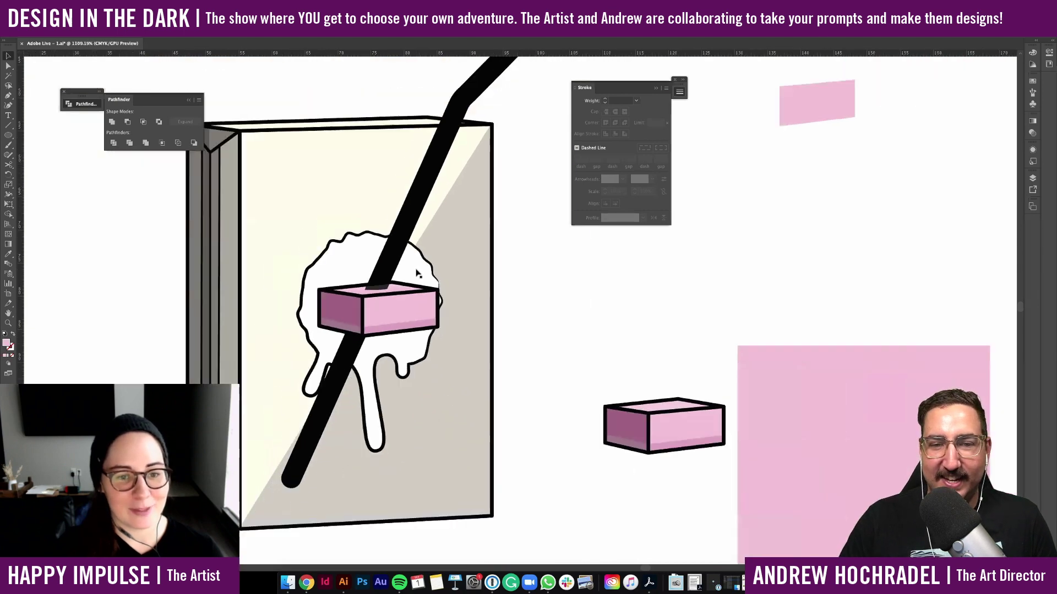
{"action": "scroll", "coordinate": [416, 272], "scroll_direction": "up", "scroll_amount": 3}
{"action": "scroll", "coordinate": [416, 271], "scroll_direction": "down", "scroll_amount": 2}
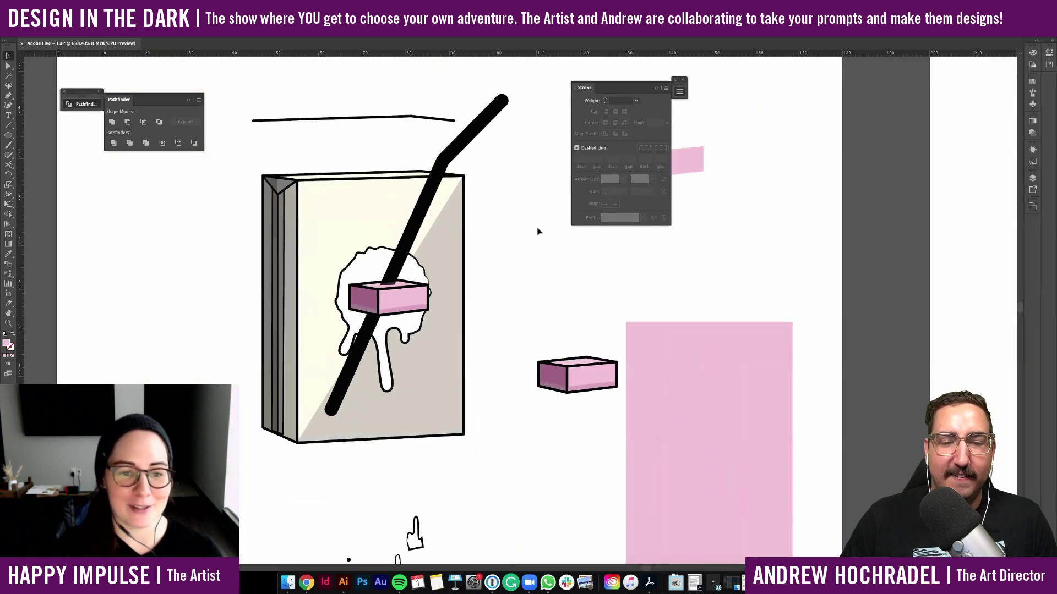
{"action": "scroll", "coordinate": [544, 229], "scroll_direction": "right", "scroll_amount": 3}
{"action": "double_click", "coordinate": [388, 218]}
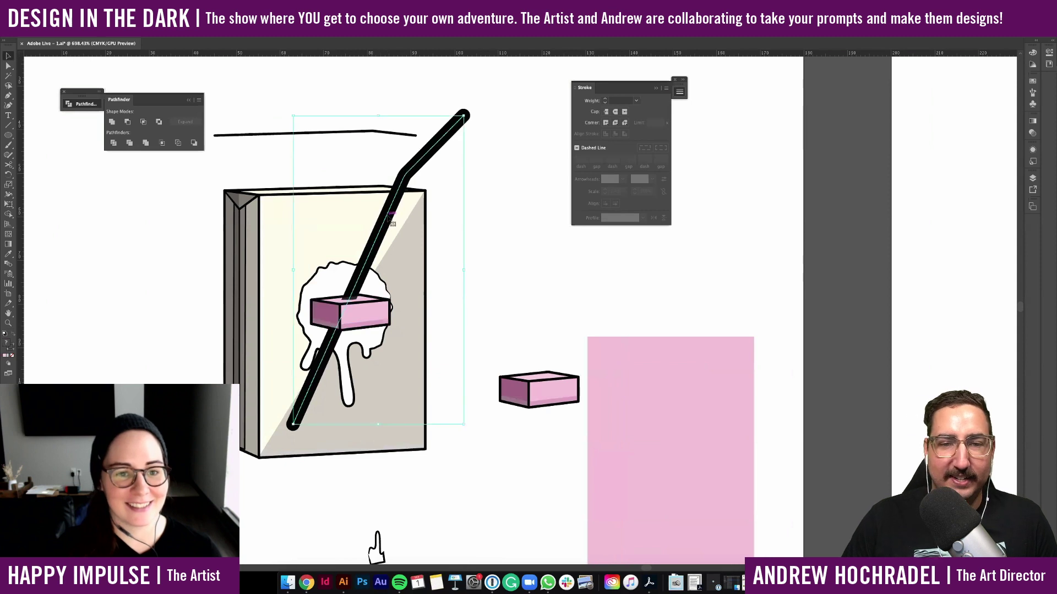
{"action": "left_click", "coordinate": [100, 5]}
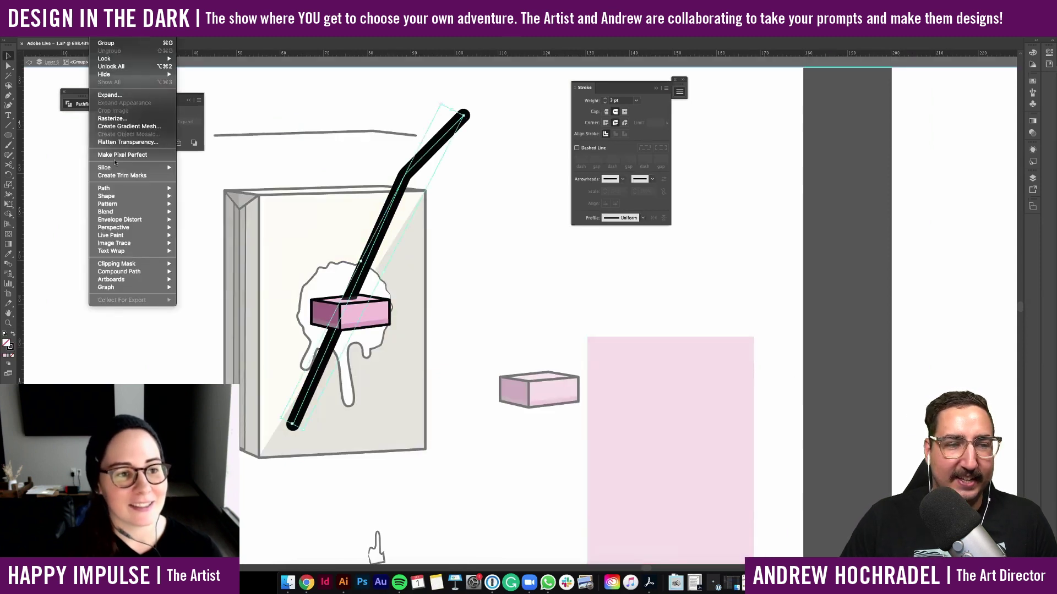
{"action": "mouse_move", "coordinate": [113, 189]}
{"action": "left_click", "coordinate": [216, 207]}
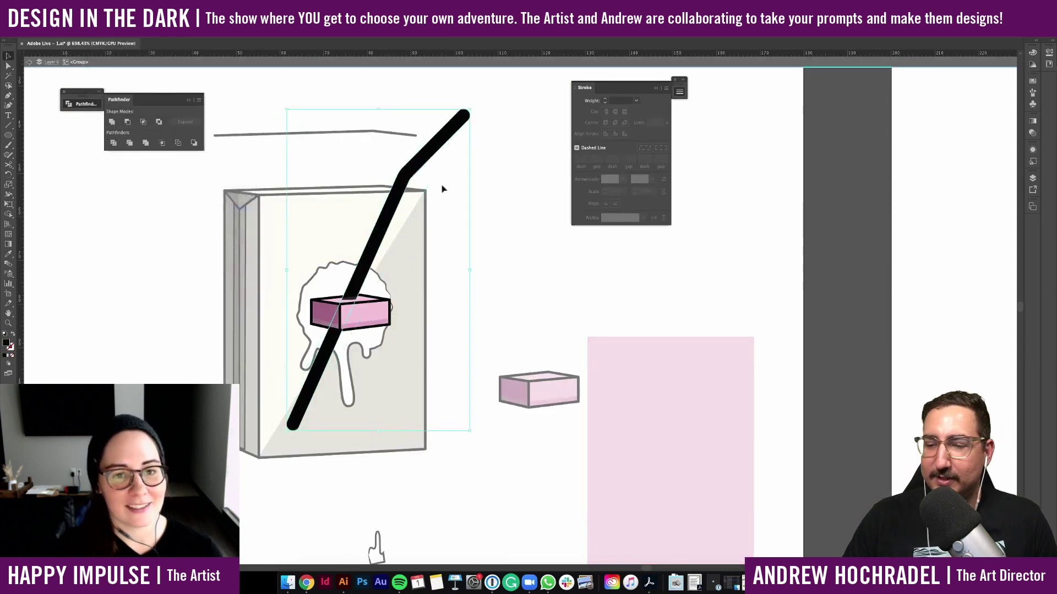
Give the straw shape the white fill of the gum shape and a black 0.25 pt stroke
{"action": "key", "text": "p"}
{"action": "left_click", "coordinate": [336, 284]}
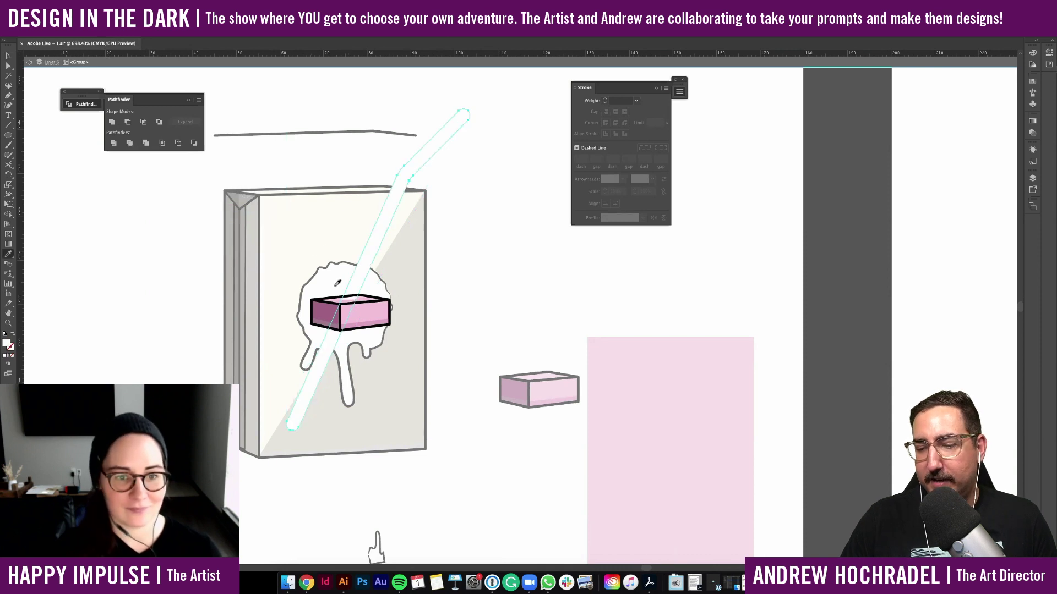
{"action": "key", "text": "v"}
{"action": "left_click", "coordinate": [40, 32]}
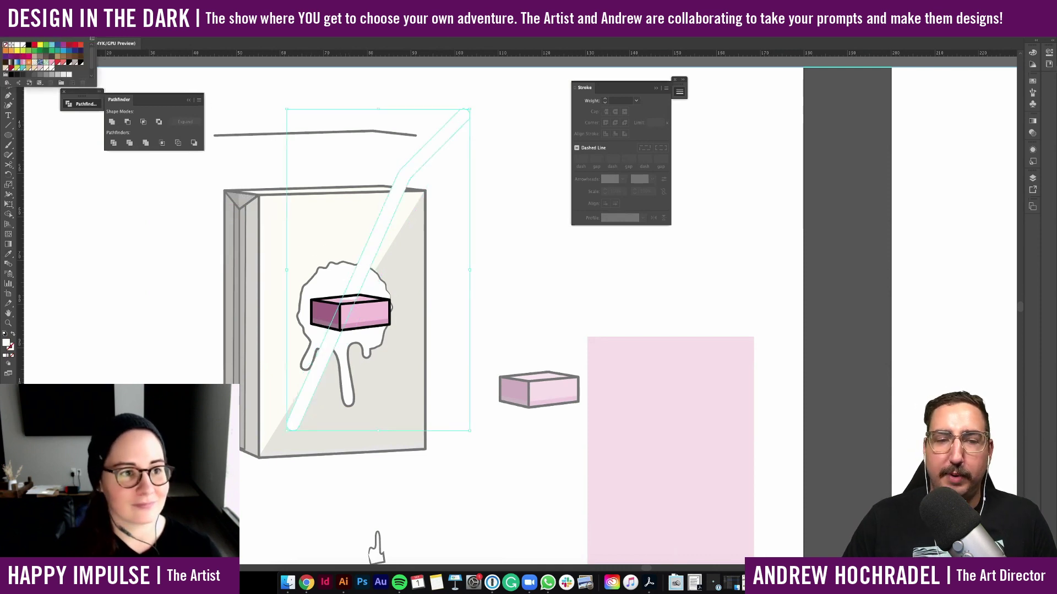
{"action": "left_click", "coordinate": [161, 32]}
{"action": "left_click", "coordinate": [160, 31]}
{"action": "left_click", "coordinate": [146, 39]}
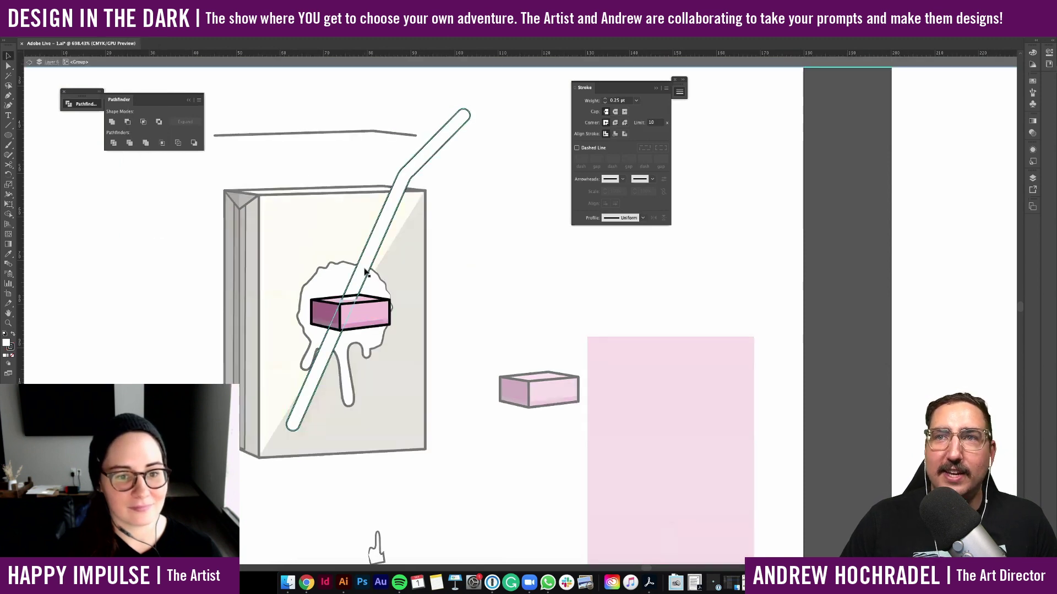
{"action": "left_click", "coordinate": [492, 293]}
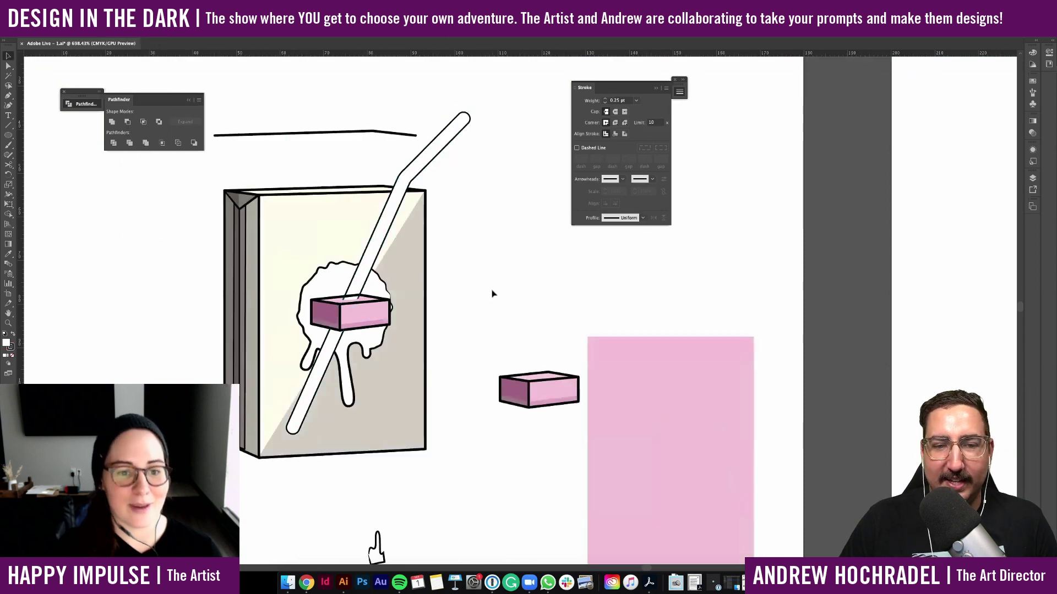
Check the stroke settings of the straw and the gum box outline inside their group
{"action": "double_click", "coordinate": [367, 271]}
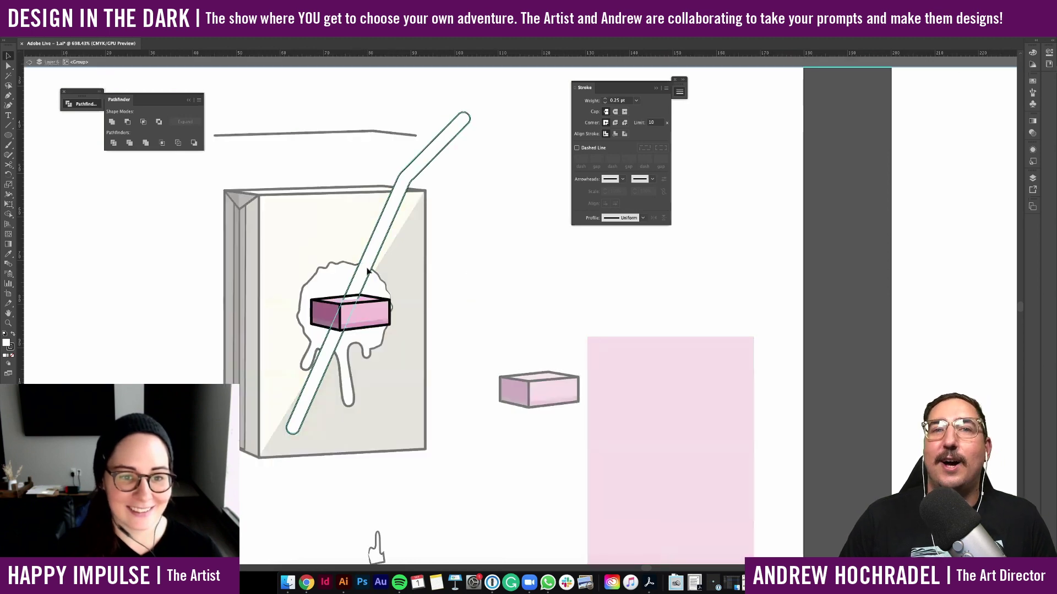
{"action": "left_click", "coordinate": [367, 271]}
{"action": "scroll", "coordinate": [368, 271], "scroll_direction": "up", "scroll_amount": 5, "text": "alt"}
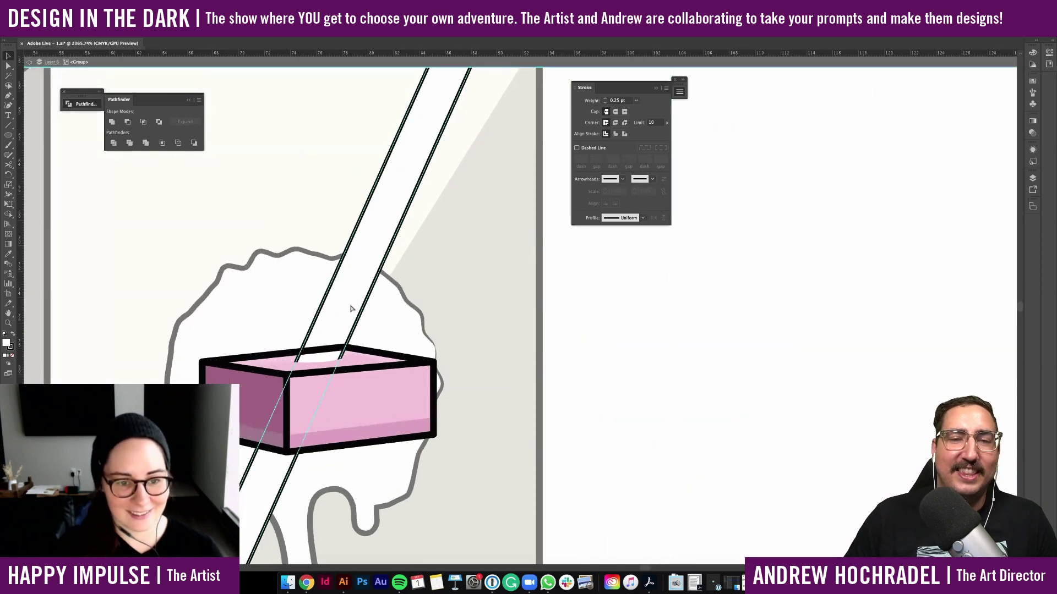
{"action": "left_click", "coordinate": [262, 358]}
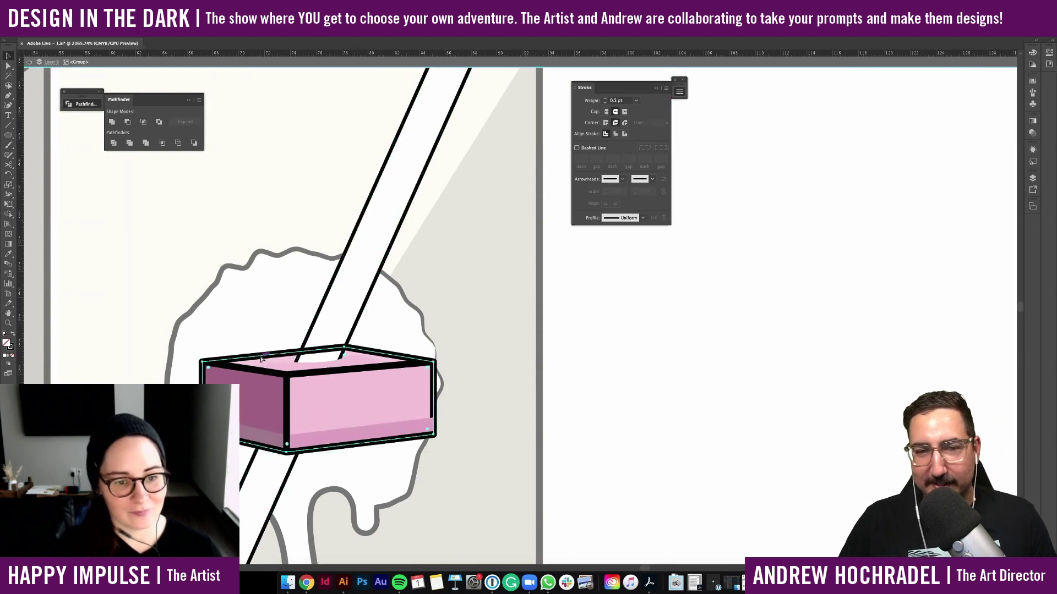
{"action": "double_click", "coordinate": [635, 358]}
{"action": "scroll", "coordinate": [634, 359], "scroll_direction": "down", "scroll_amount": 5, "text": "alt"}
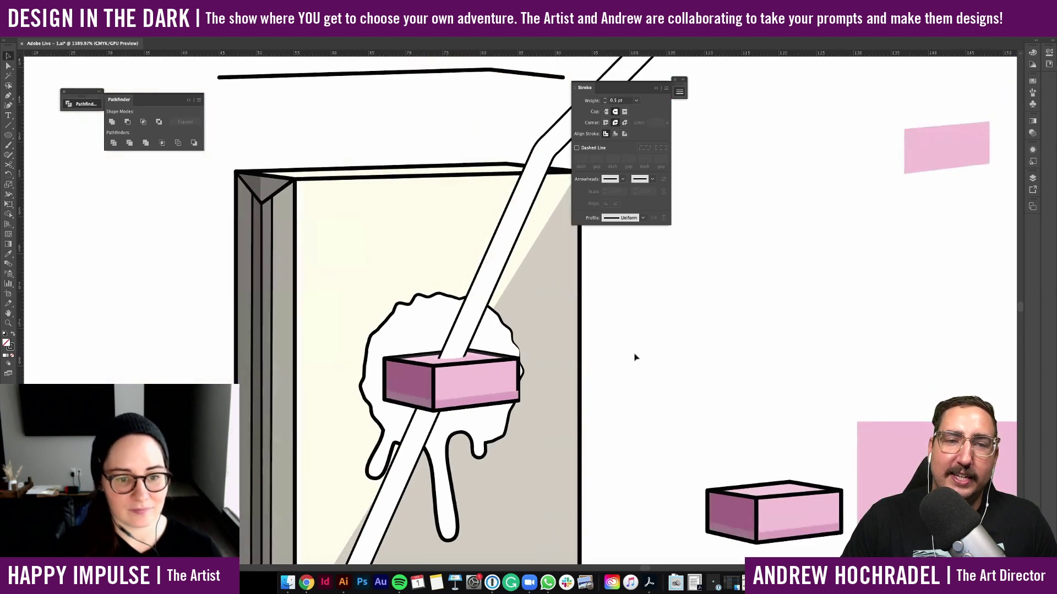
Try filling the dripping gum shape with the pink of the large rectangle
{"action": "left_click", "coordinate": [384, 355]}
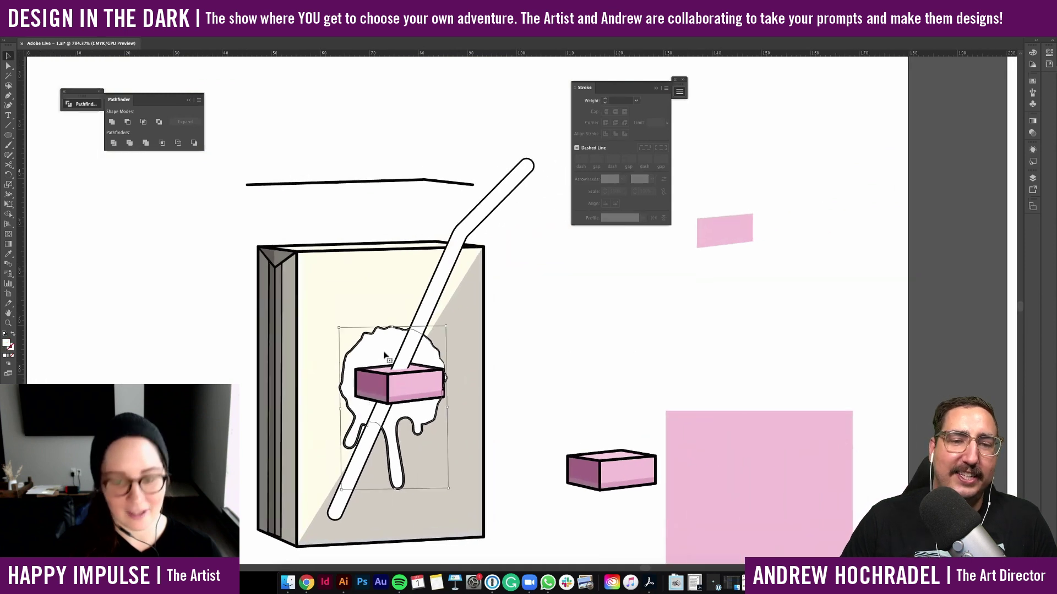
{"action": "key", "text": "i"}
{"action": "left_click", "coordinate": [387, 349]}
{"action": "left_click", "coordinate": [761, 482]}
{"action": "key", "text": "v"}
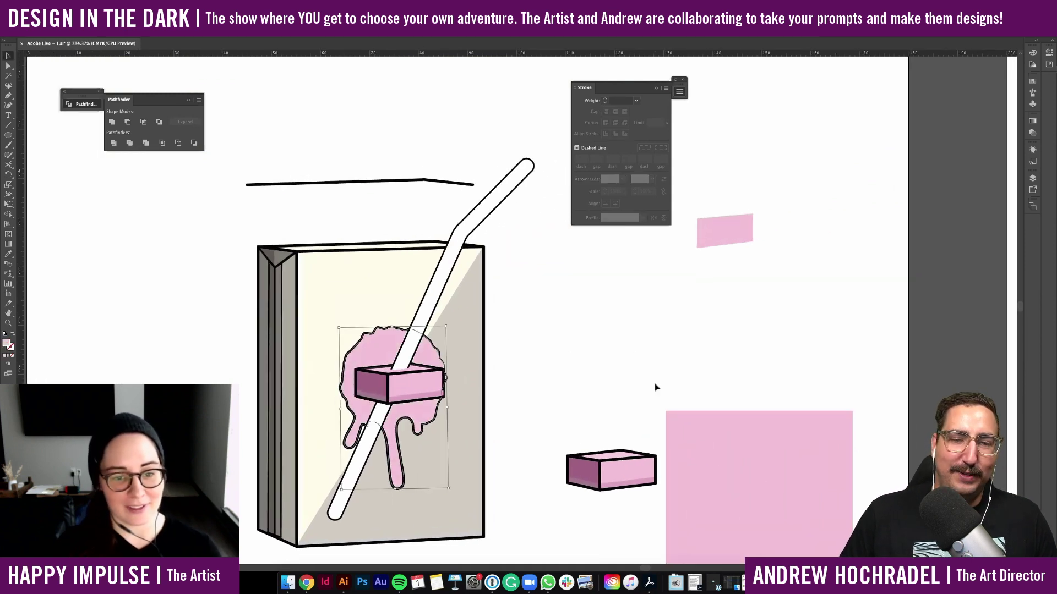
{"action": "left_click", "coordinate": [507, 441]}
{"action": "key", "text": "ctrl+z"}
{"action": "key", "text": "ctrl+z"}
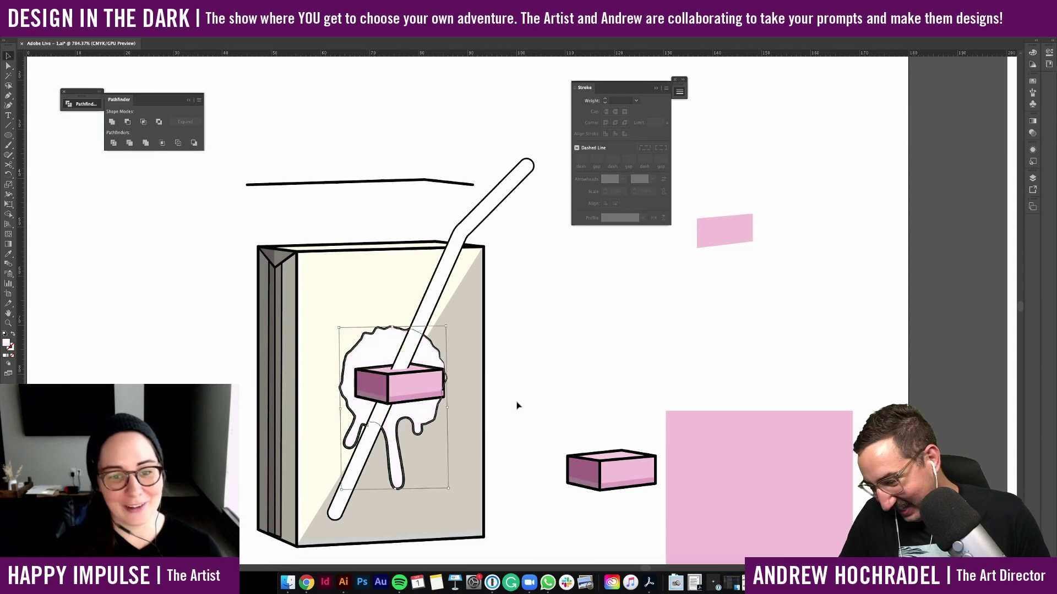
{"action": "scroll", "coordinate": [517, 404], "scroll_direction": "up", "scroll_amount": 3}
{"action": "double_click", "coordinate": [393, 356]}
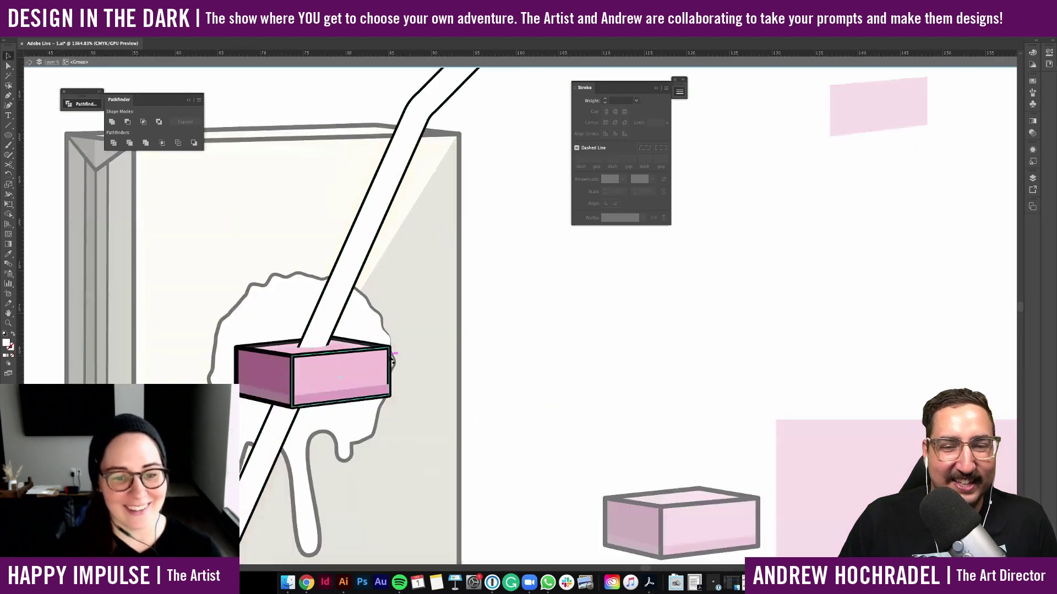
{"action": "double_click", "coordinate": [555, 361]}
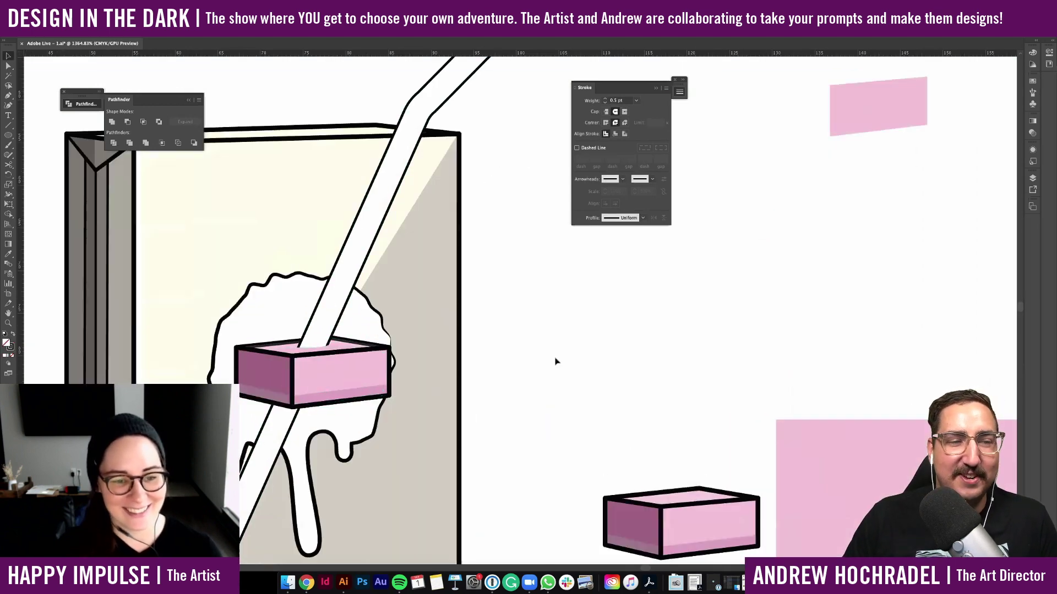
{"action": "scroll", "coordinate": [556, 361], "scroll_direction": "down", "scroll_amount": 2}
{"action": "scroll", "coordinate": [556, 361], "scroll_direction": "down", "scroll_amount": 1}
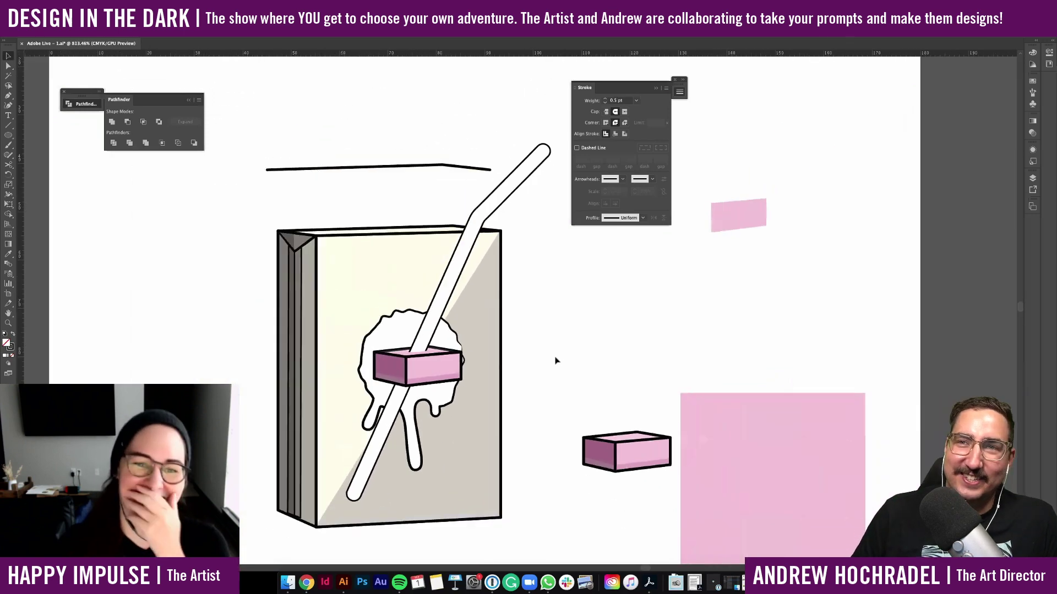
Duplicate the straw in place inside its group, enlarge and offset the copy, and subtract it to leave a strip along the straw's right-hand edge
{"action": "double_click", "coordinate": [504, 198]}
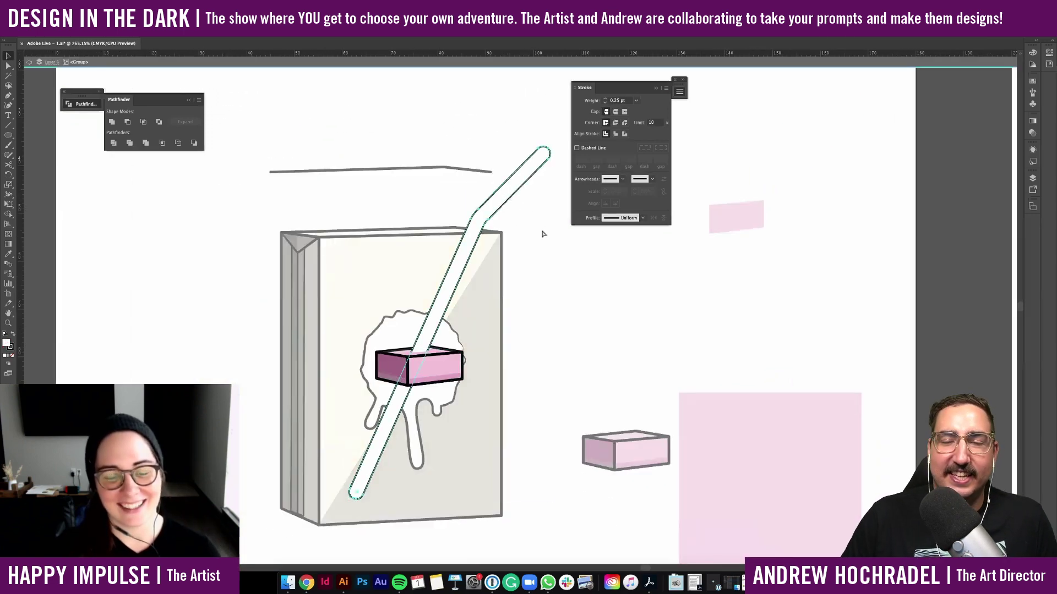
{"action": "key", "text": "super+f"}
{"action": "left_click_drag", "start_coordinate": [469, 233], "coordinate": [463, 230]}
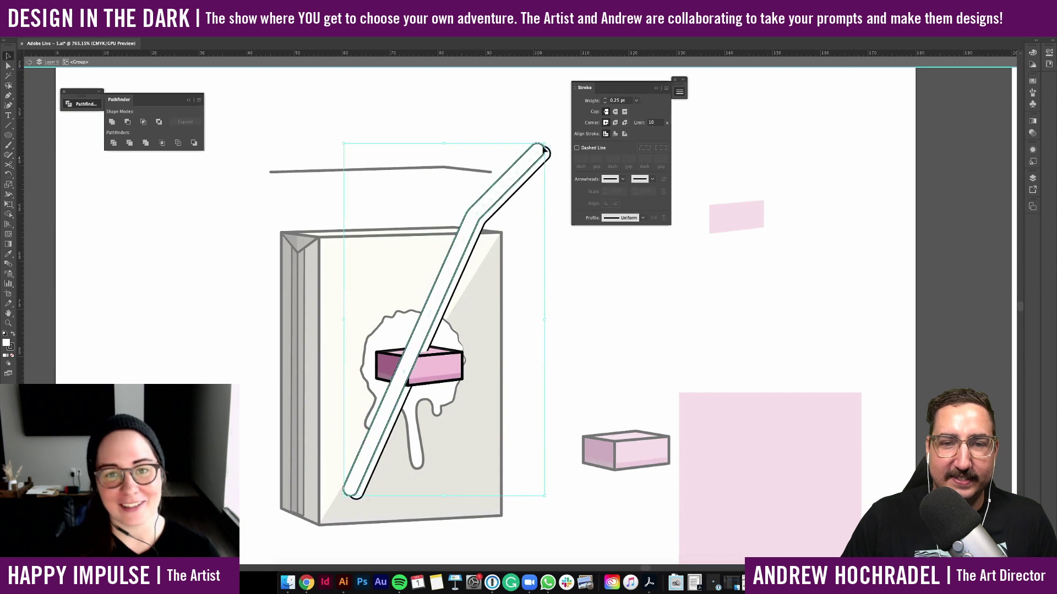
{"action": "left_click_drag", "start_coordinate": [547, 144], "coordinate": [565, 127]}
{"action": "left_click_drag", "start_coordinate": [505, 165], "coordinate": [543, 166]}
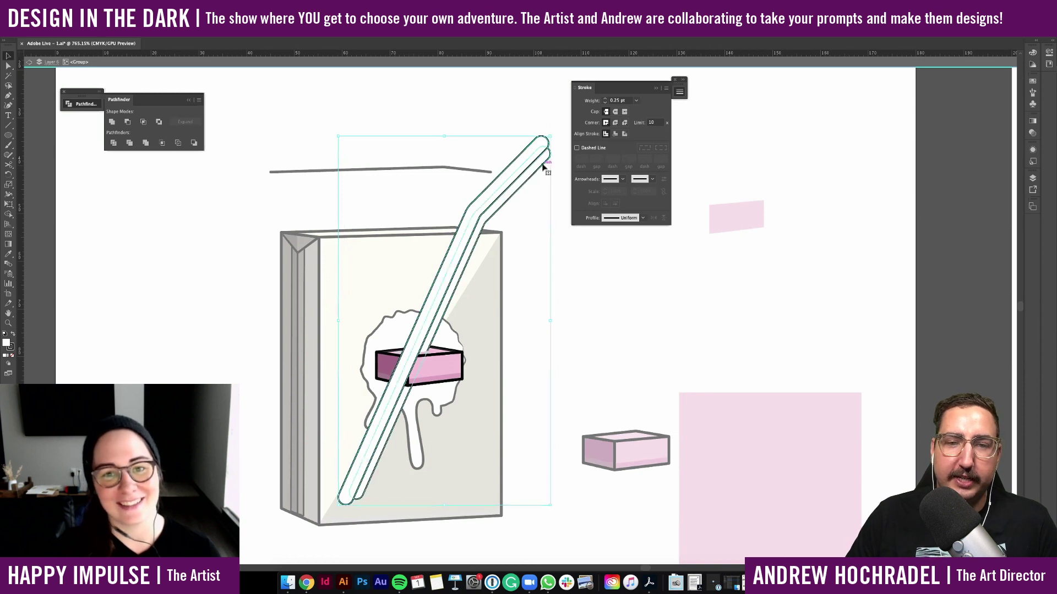
{"action": "left_click", "coordinate": [128, 122]}
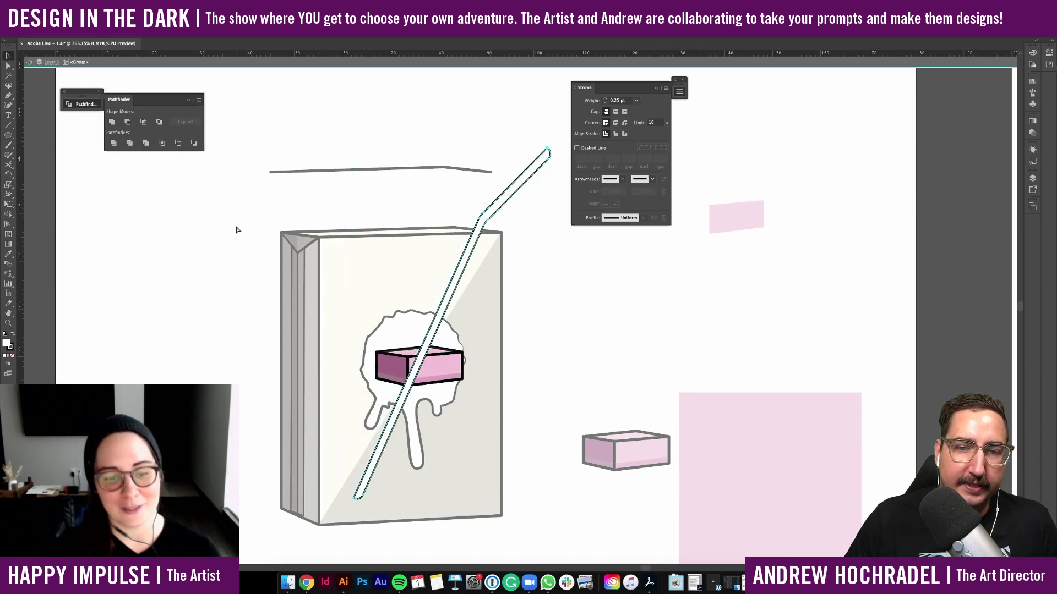
Redo the straw subtraction with another copy in place, keeping the full straw behind the thin shading strip
{"action": "key", "text": "super+f"}
{"action": "left_click", "coordinate": [563, 314]}
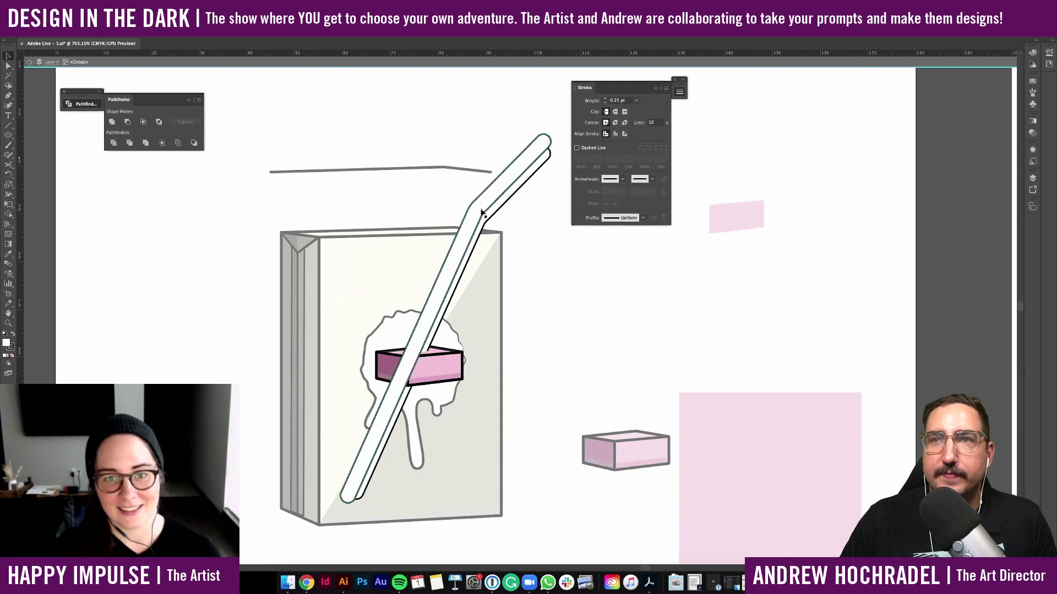
{"action": "left_click", "coordinate": [482, 213]}
{"action": "key", "text": "Delete"}
{"action": "left_click", "coordinate": [483, 212]}
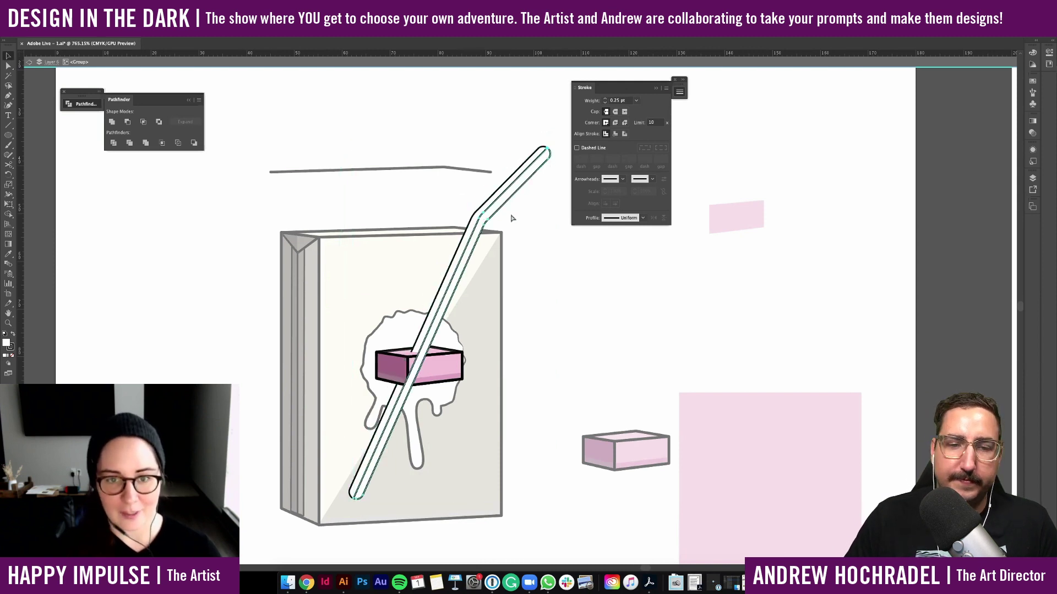
Give the straw's shading strip the semi-transparent shadow fill of the juice box front, and leave the straw's group
{"action": "key", "text": "i"}
{"action": "left_click", "coordinate": [466, 451]}
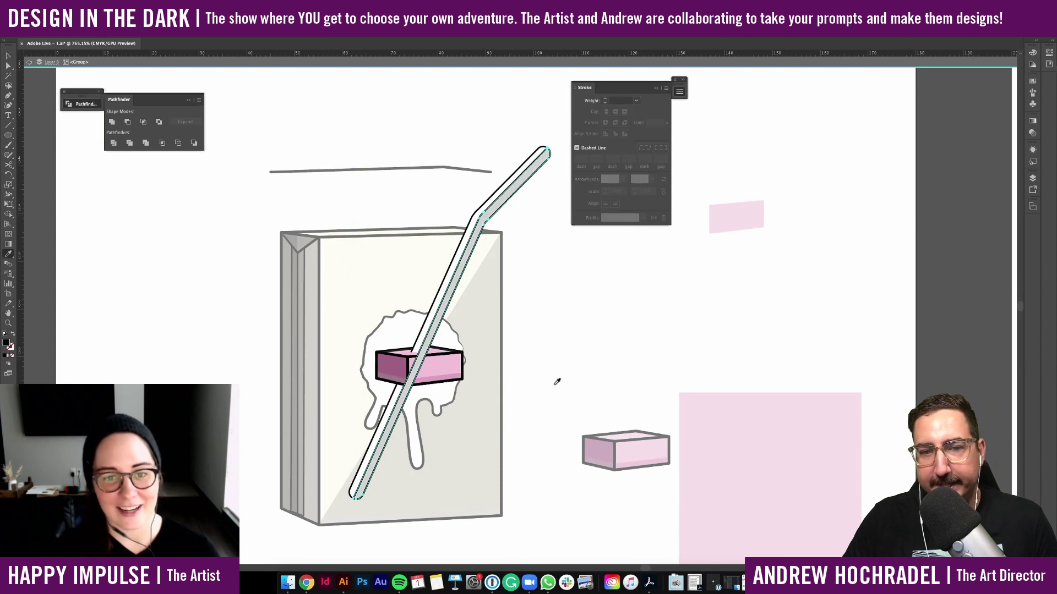
{"action": "key", "text": "v"}
{"action": "left_click", "coordinate": [565, 371]}
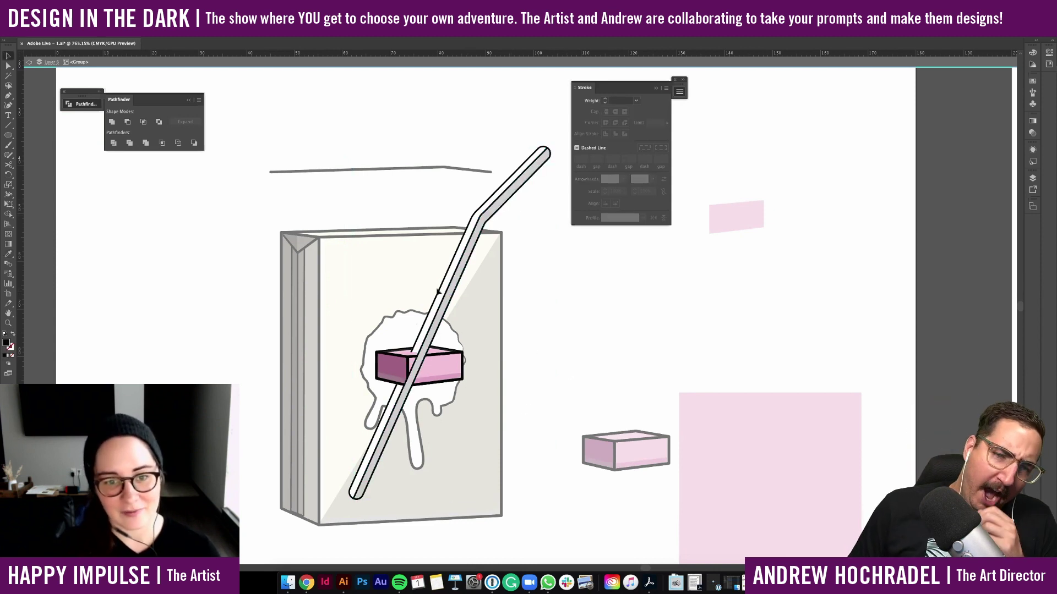
{"action": "left_click", "coordinate": [477, 216]}
{"action": "left_click", "coordinate": [475, 215], "text": "shift"}
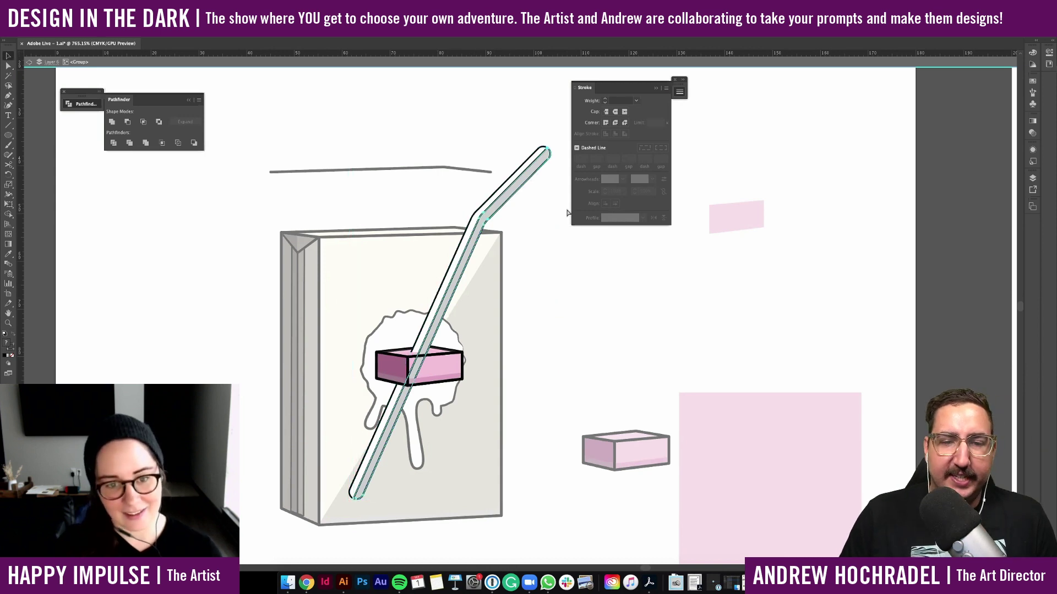
{"action": "key", "text": "v"}
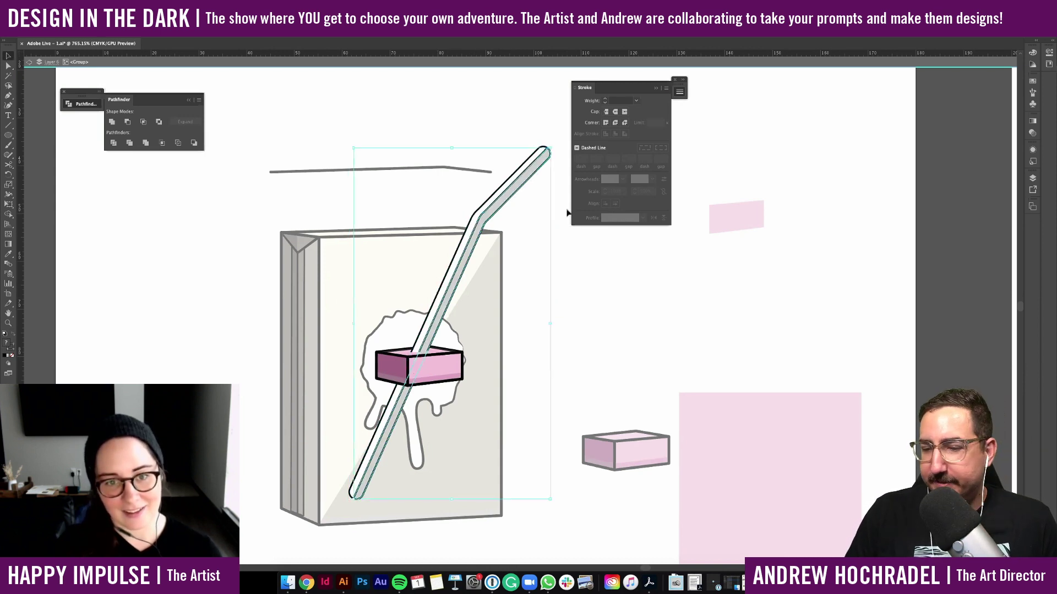
{"action": "double_click", "coordinate": [558, 239]}
Place a copy of the WATERMELON text across the upper part of the juice box's front face
{"action": "scroll", "coordinate": [558, 239], "scroll_direction": "down", "scroll_amount": 10}
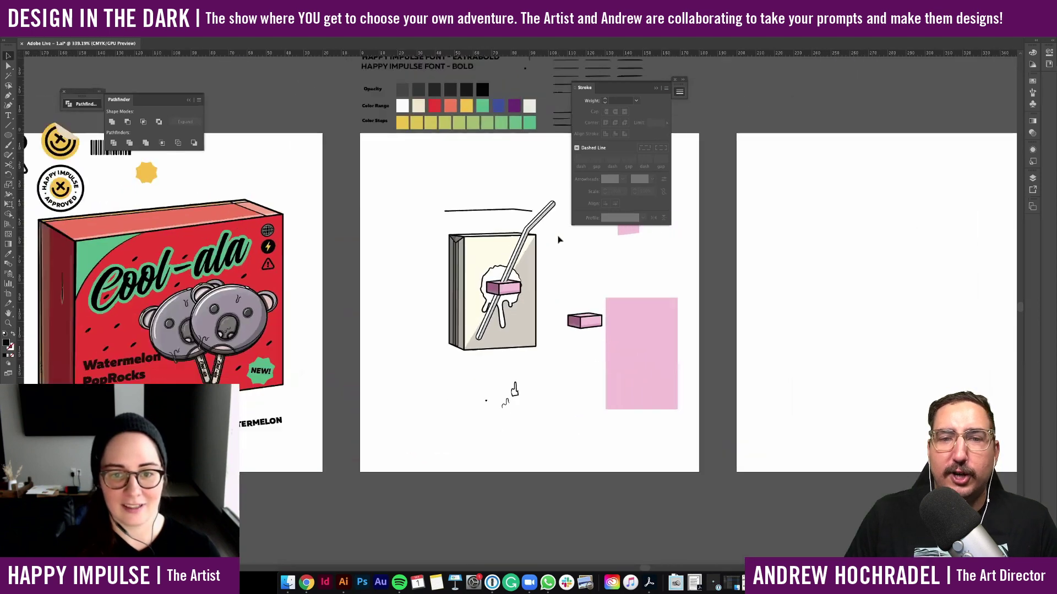
{"action": "scroll", "coordinate": [558, 239], "scroll_direction": "up", "scroll_amount": 10}
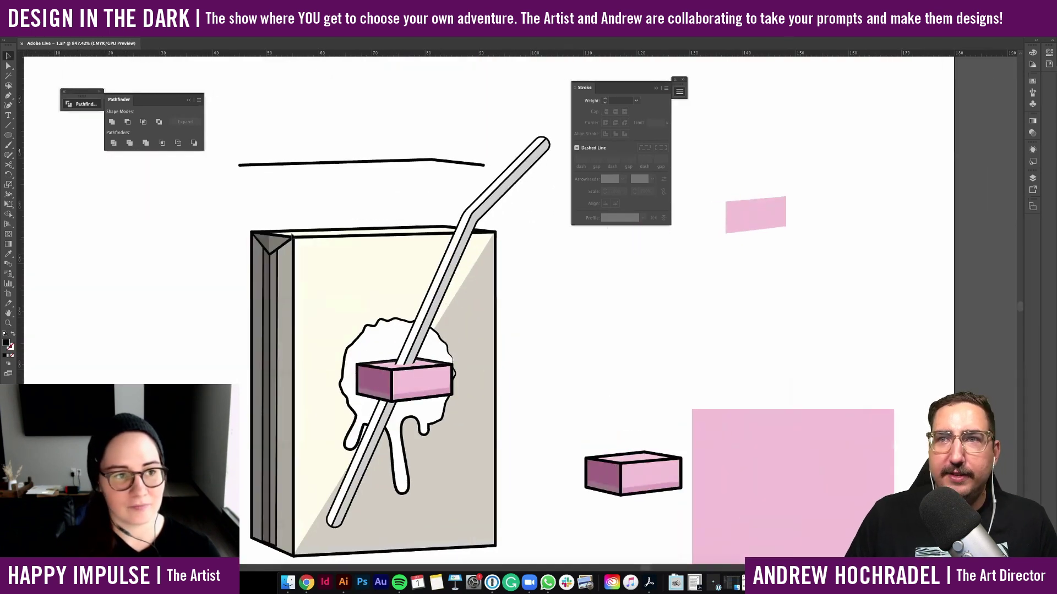
{"action": "scroll", "coordinate": [585, 208], "scroll_direction": "down", "scroll_amount": 8}
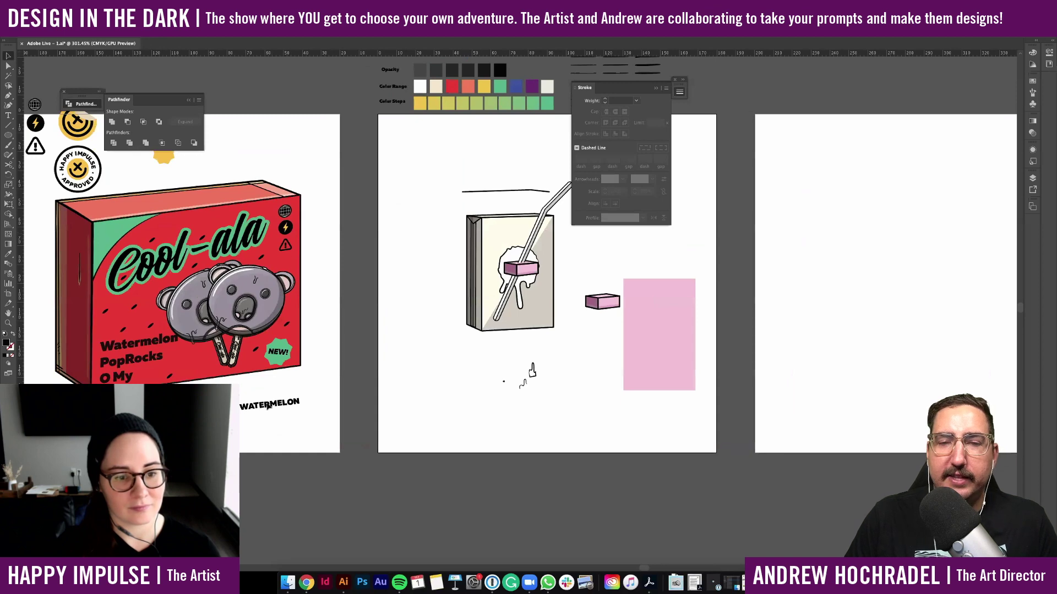
{"action": "left_click_drag", "start_coordinate": [268, 405], "coordinate": [526, 223]}
{"action": "scroll", "coordinate": [506, 335], "scroll_direction": "up", "scroll_amount": 7}
{"action": "left_click_drag", "start_coordinate": [435, 164], "coordinate": [487, 186]}
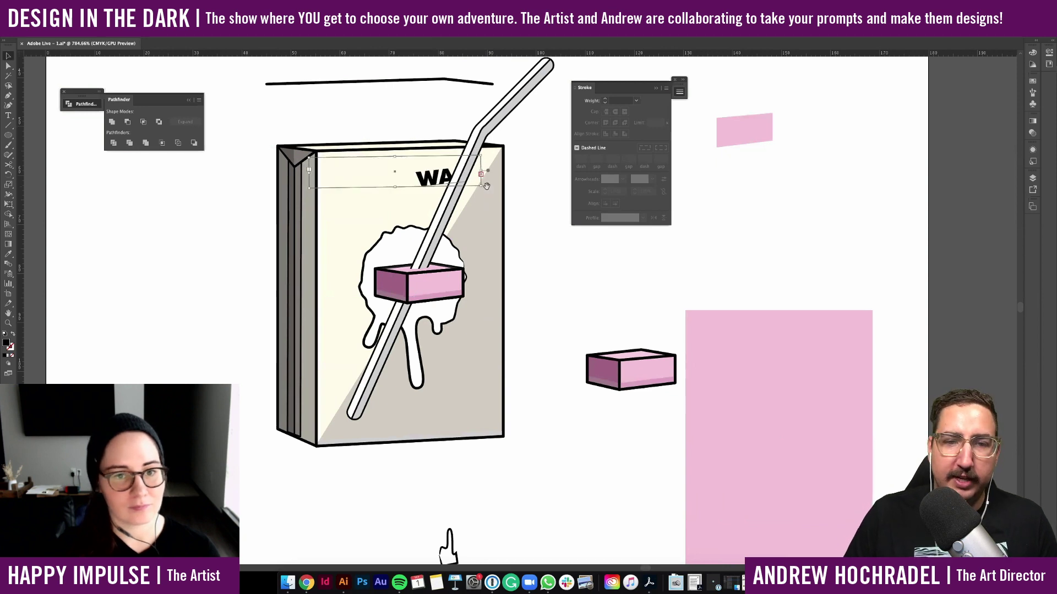
Draw a small black ellipse beside the juice box, and rotate and shift the WATERMELON text with it to follow the box's upper edge
{"action": "left_click_drag", "start_coordinate": [132, 204], "coordinate": [173, 226]}
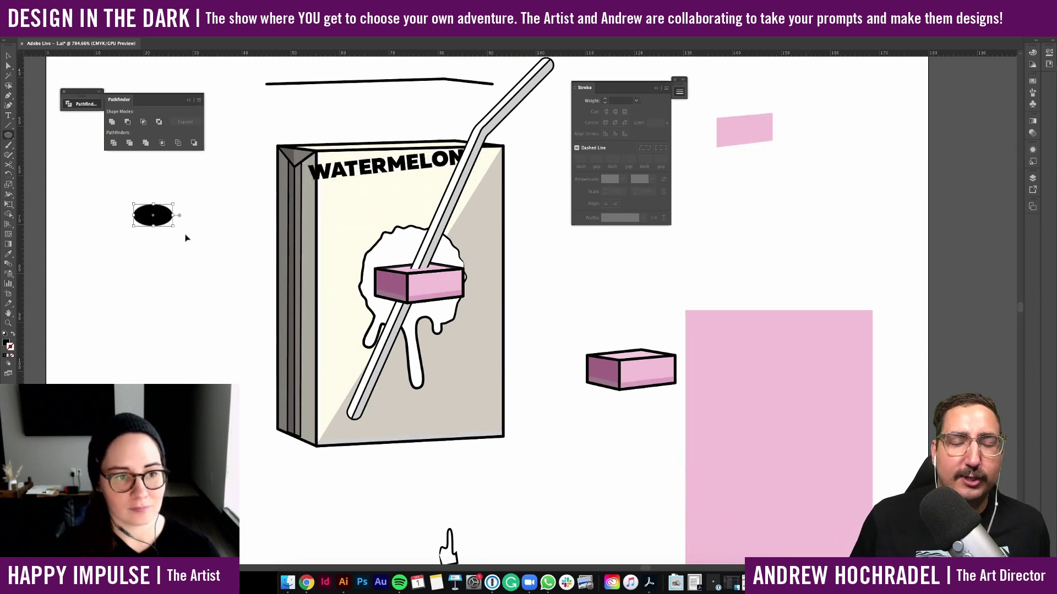
{"action": "left_click", "coordinate": [486, 186], "text": "shift"}
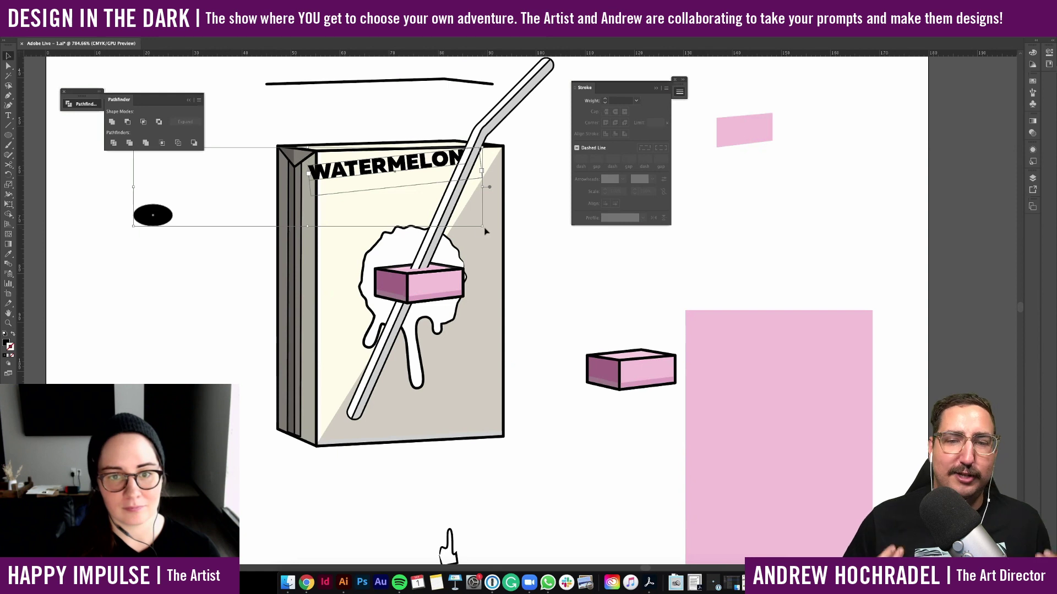
{"action": "left_click_drag", "start_coordinate": [486, 225], "coordinate": [485, 240]}
{"action": "left_click_drag", "start_coordinate": [374, 167], "coordinate": [386, 165]}
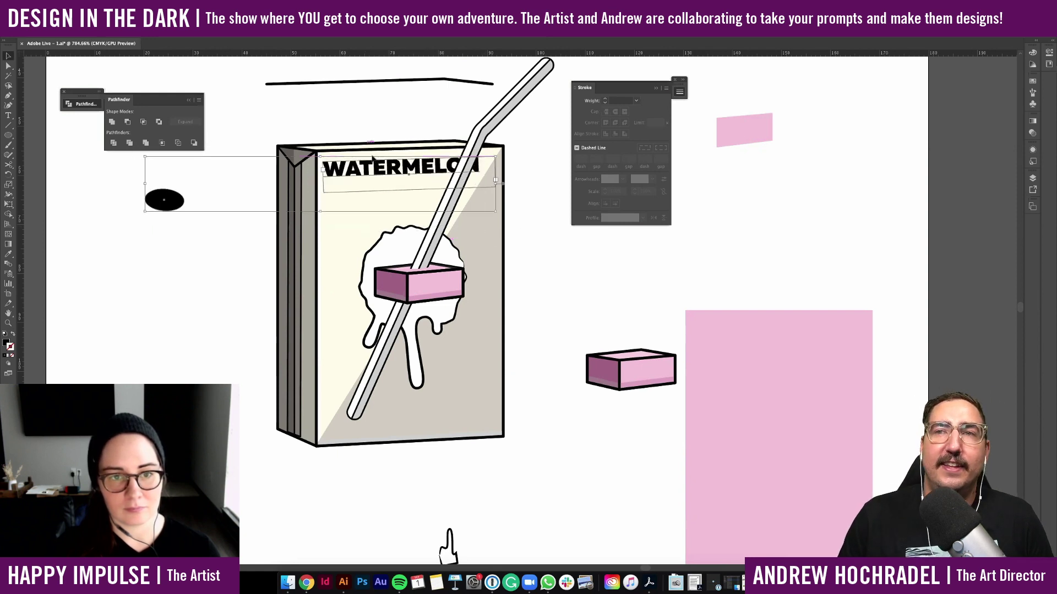
{"action": "left_click", "coordinate": [359, 140]}
Copy the orange starburst behind the NEW! text near the koala popsicle and paste it on the juice box artboard
{"action": "scroll", "coordinate": [358, 140], "scroll_direction": "down", "scroll_amount": 5}
{"action": "scroll", "coordinate": [358, 139], "scroll_direction": "left", "scroll_amount": 10}
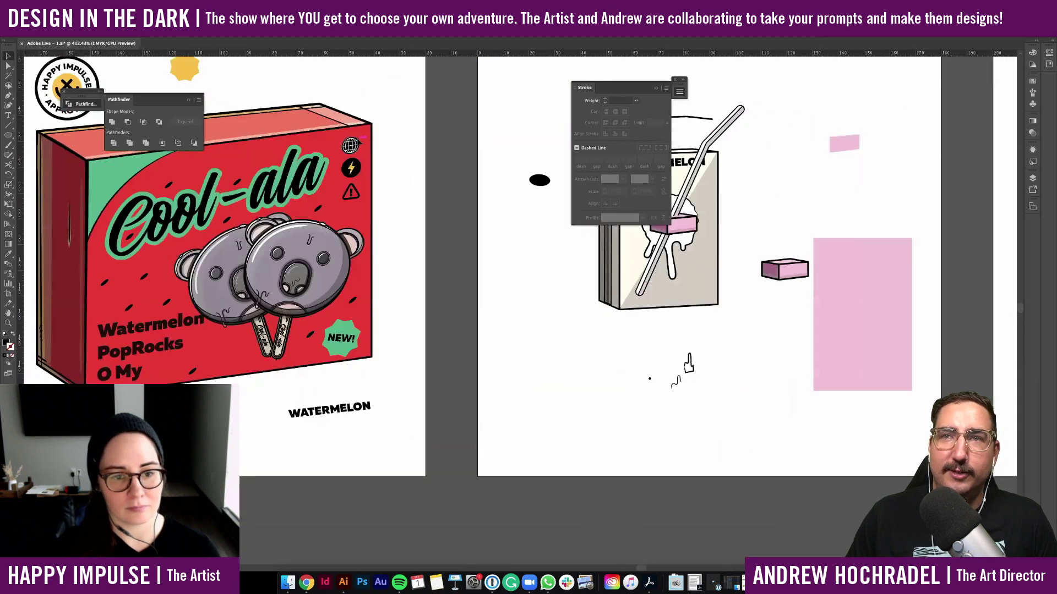
{"action": "scroll", "coordinate": [365, 344], "scroll_direction": "left", "scroll_amount": 20}
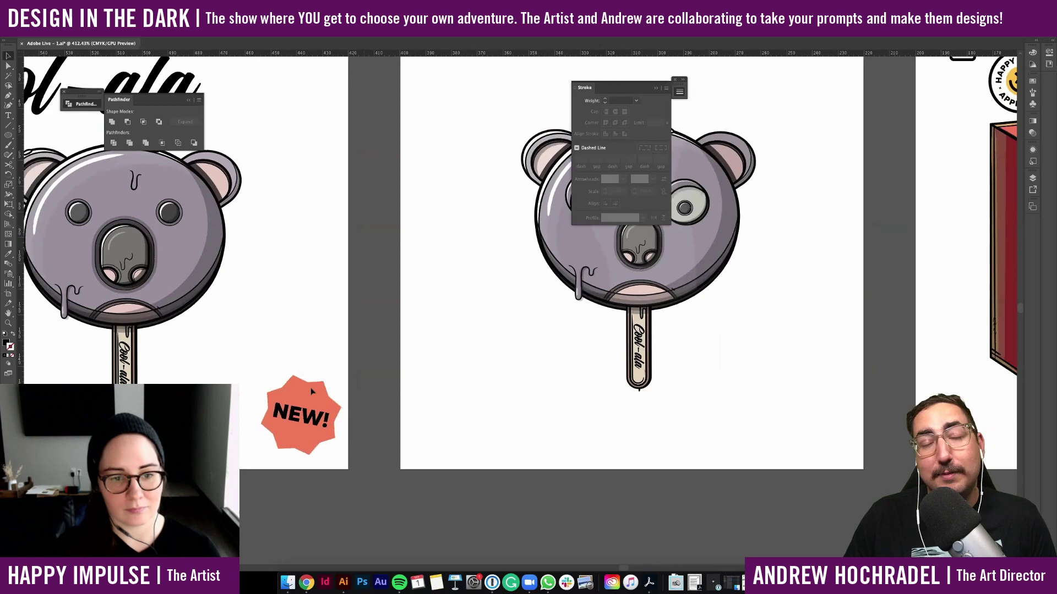
{"action": "double_click", "coordinate": [311, 392]}
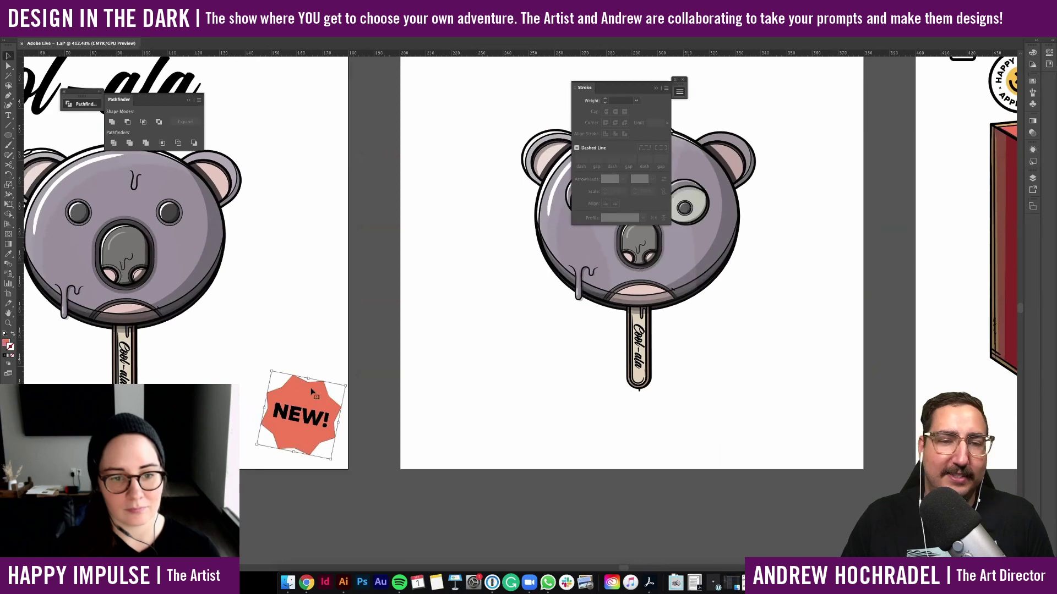
{"action": "double_click", "coordinate": [417, 363]}
{"action": "scroll", "coordinate": [417, 364], "scroll_direction": "right", "scroll_amount": 1}
{"action": "scroll", "coordinate": [417, 363], "scroll_direction": "right", "scroll_amount": 20}
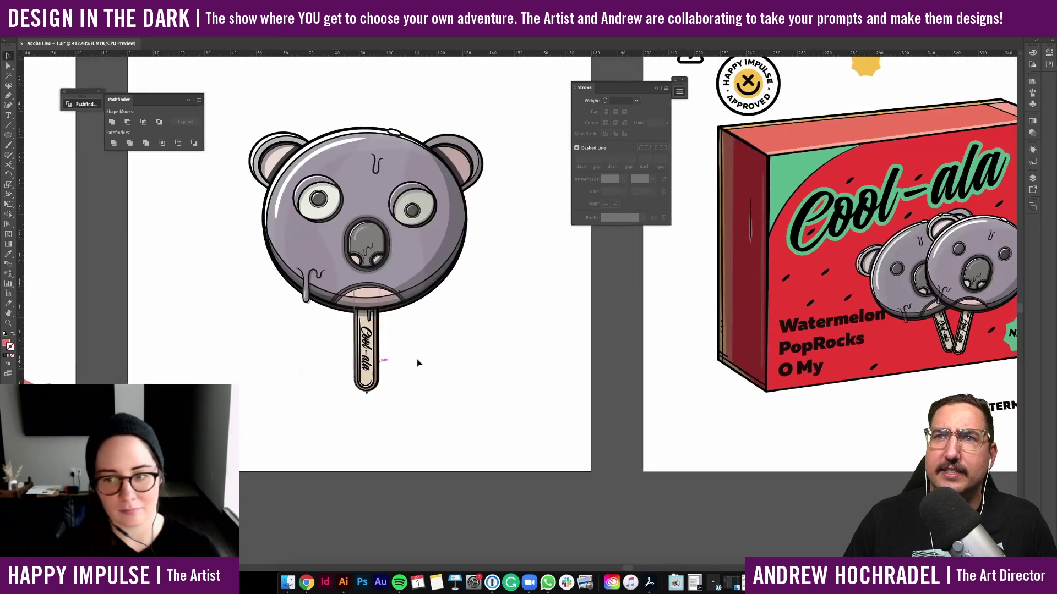
{"action": "scroll", "coordinate": [437, 339], "scroll_direction": "right", "scroll_amount": 3}
{"action": "key", "text": "super+v"}
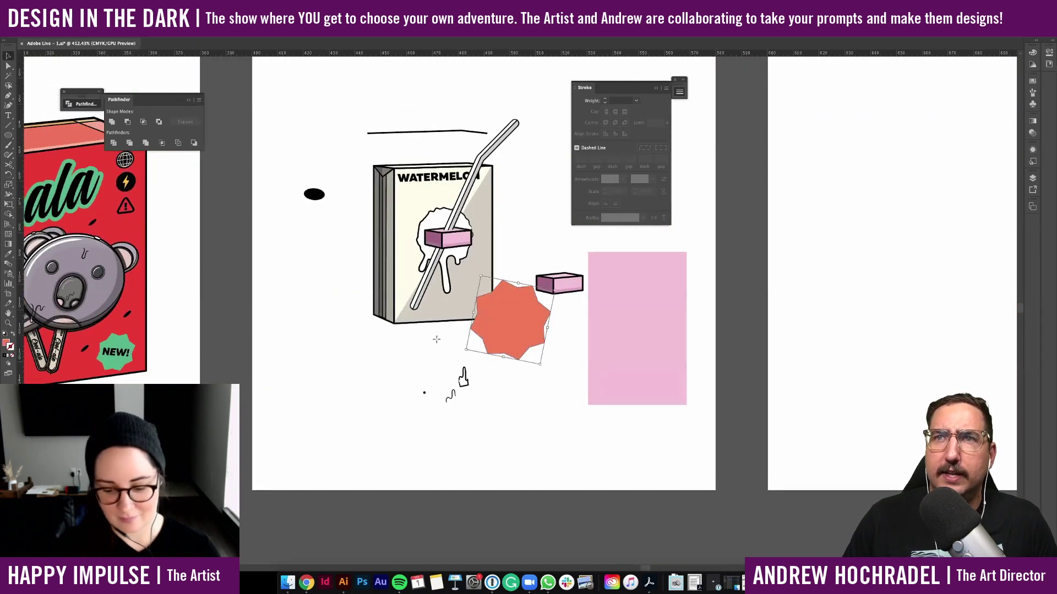
Fill the pasted starburst with the pink of the large rectangle
{"action": "key", "text": "o"}
{"action": "key", "text": "i"}
{"action": "left_click", "coordinate": [675, 311]}
{"action": "key", "text": "v"}
Shrink the pink starburst and place it in the lower-right corner of the juice box's front face
{"action": "scroll", "coordinate": [531, 338], "scroll_direction": "up", "scroll_amount": 5}
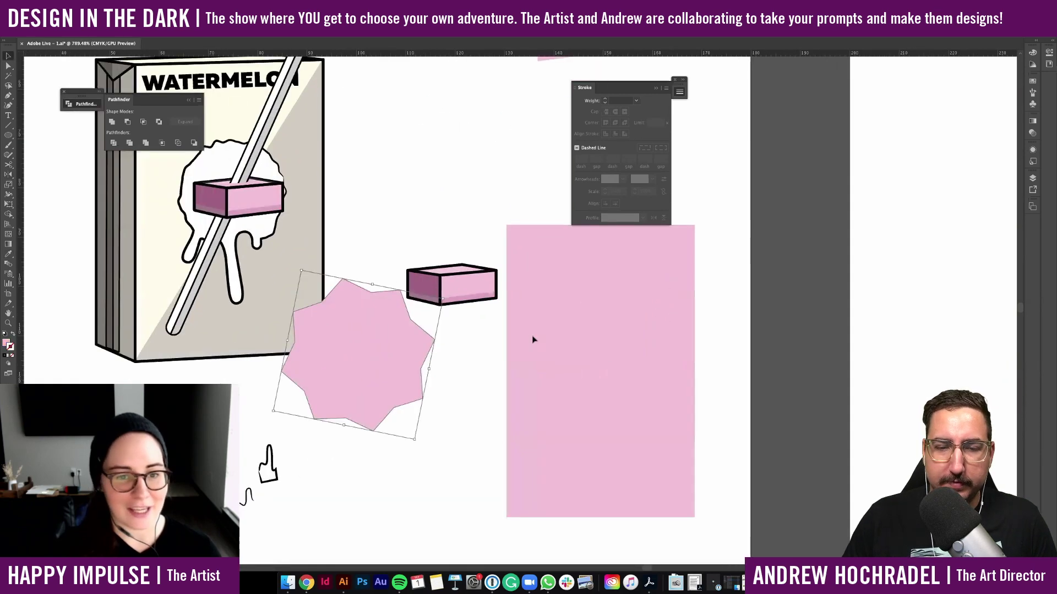
{"action": "left_click_drag", "start_coordinate": [503, 382], "coordinate": [375, 333]}
{"action": "scroll", "coordinate": [445, 380], "scroll_direction": "up", "scroll_amount": 2}
{"action": "scroll", "coordinate": [444, 380], "scroll_direction": "left", "scroll_amount": 5}
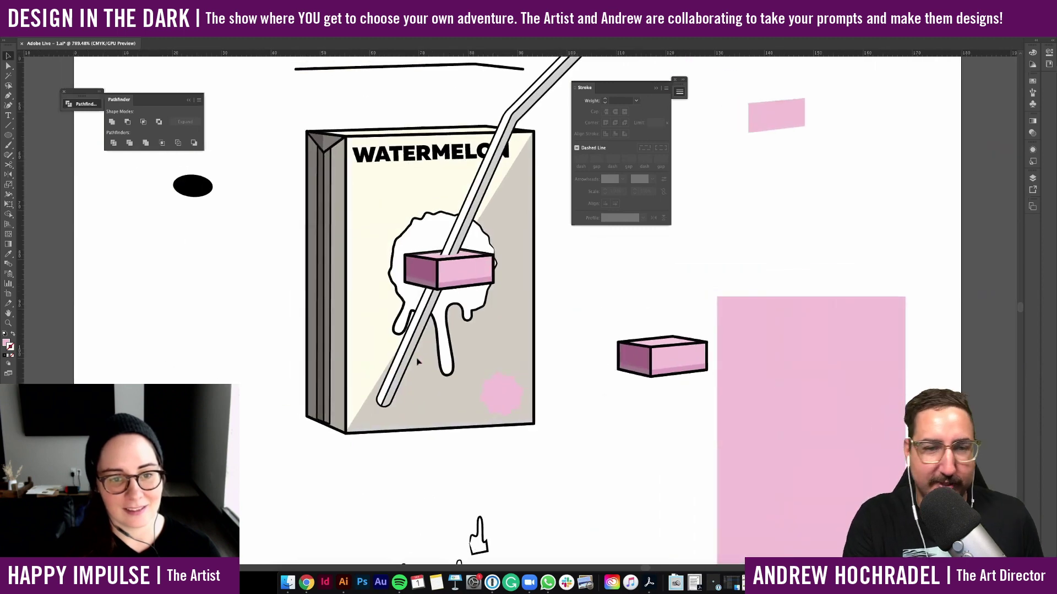
Give the starburst the black 0.5 pt outline of the separate gum piece
{"action": "key", "text": "i"}
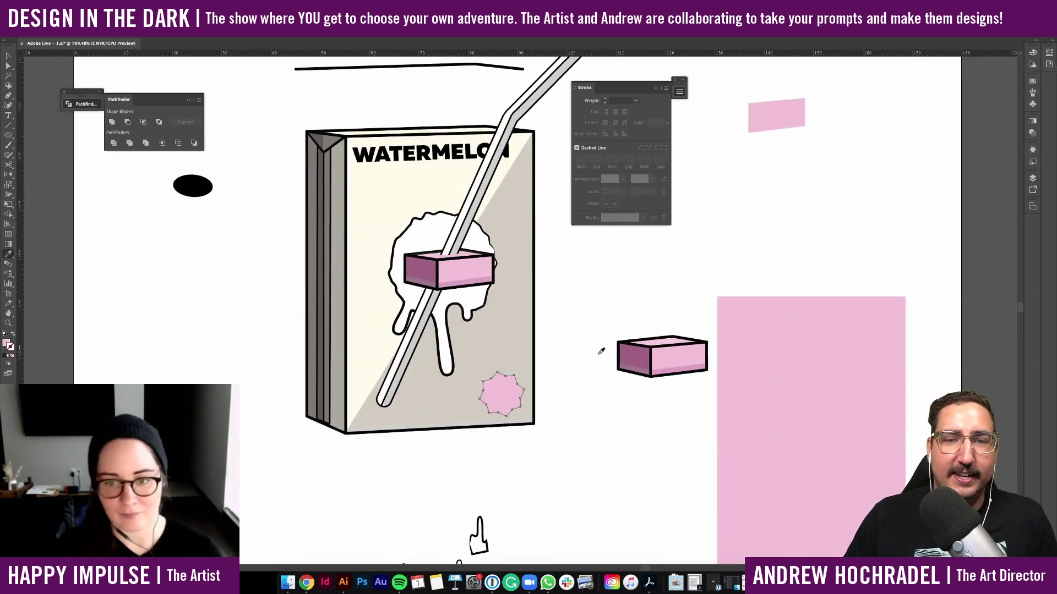
{"action": "left_click", "coordinate": [644, 342]}
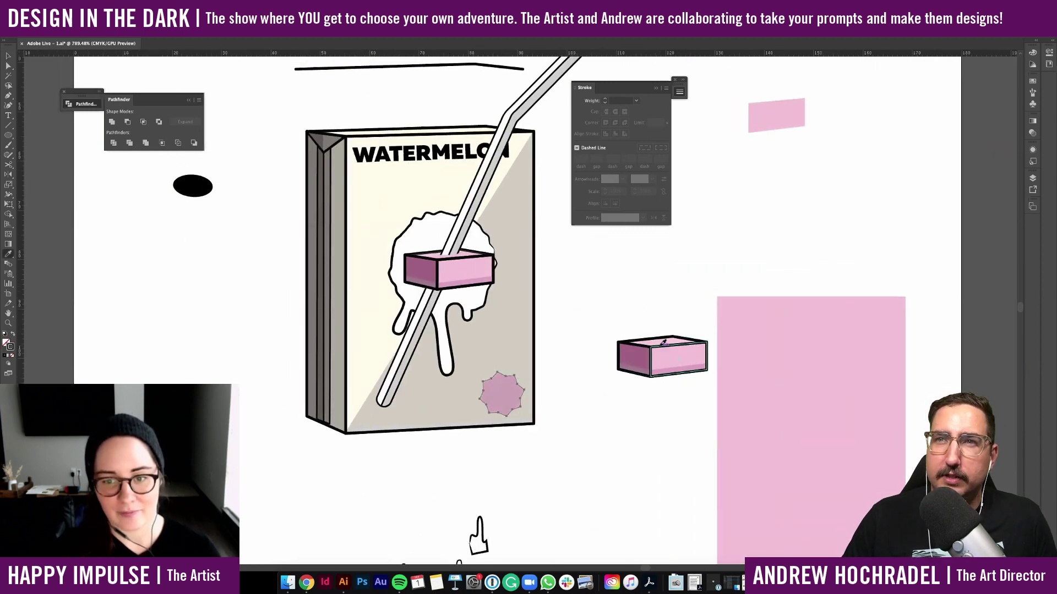
{"action": "left_click", "coordinate": [663, 343]}
{"action": "key", "text": "v"}
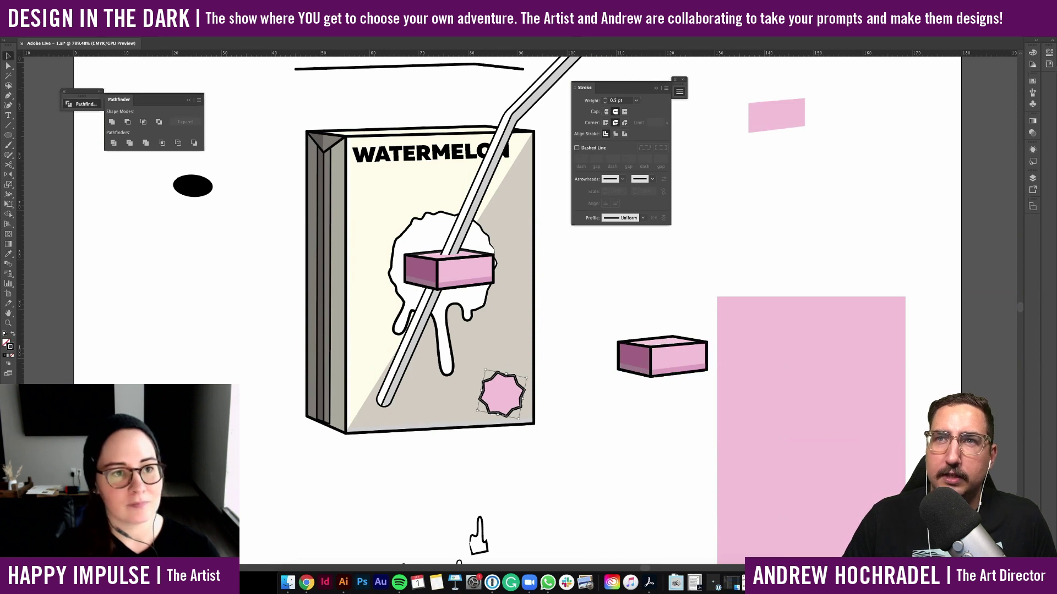
Apply a brush style to the starburst's outline and set its stroke weight to 0.5 pt
{"action": "left_click", "coordinate": [135, 35]}
{"action": "left_click", "coordinate": [136, 39]}
{"action": "left_click", "coordinate": [195, 35]}
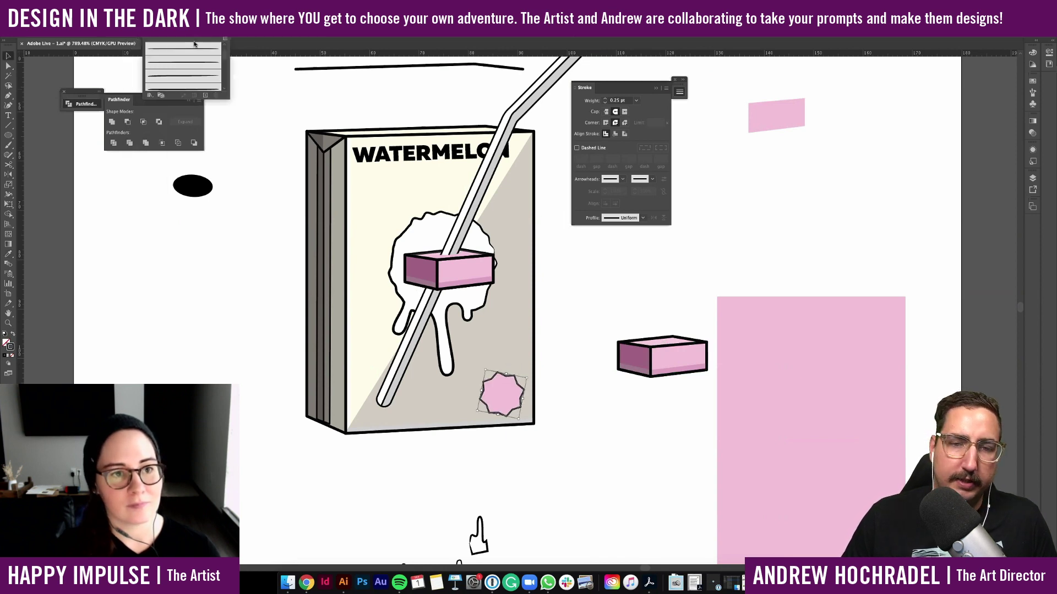
{"action": "left_click", "coordinate": [195, 51]}
{"action": "left_click", "coordinate": [194, 51]}
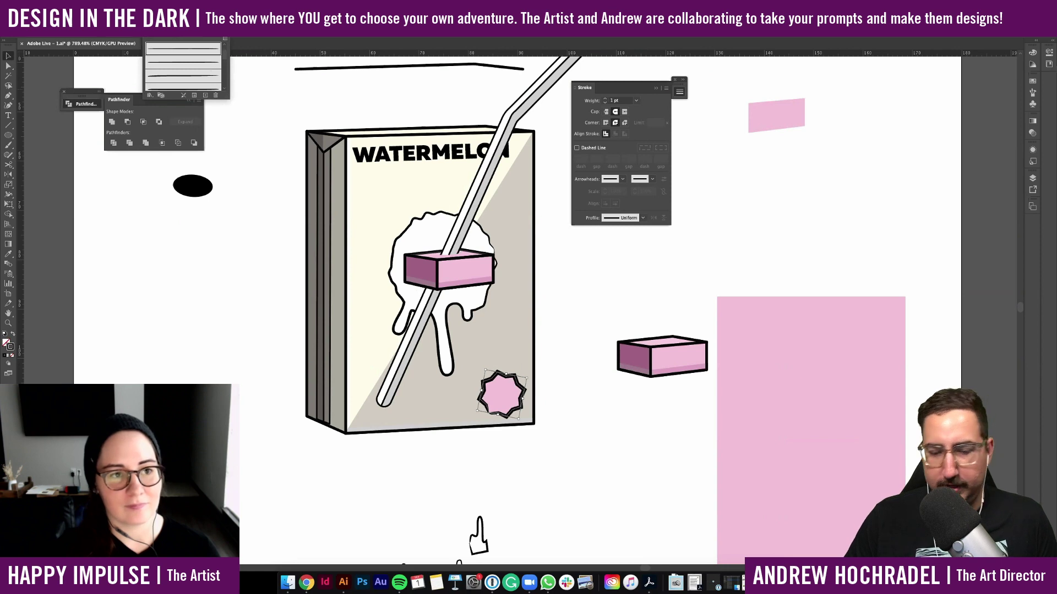
{"action": "left_click", "coordinate": [136, 36]}
{"action": "left_click", "coordinate": [136, 36]}
{"action": "left_click", "coordinate": [138, 45]}
Unlock all locked objects in the artwork
{"action": "key", "text": "b"}
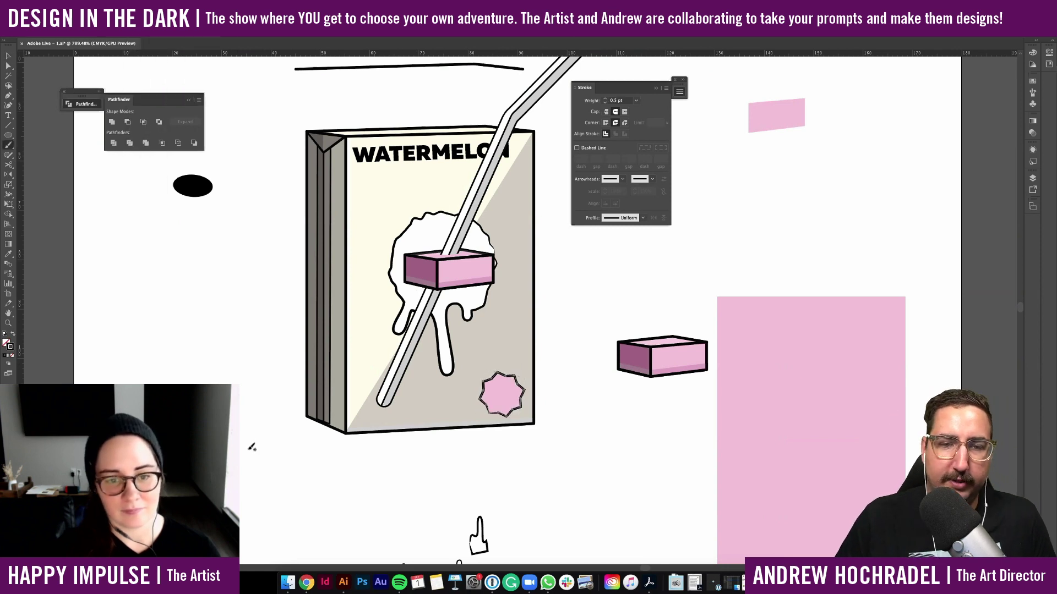
{"action": "scroll", "coordinate": [326, 401], "scroll_direction": "up", "scroll_amount": 3}
{"action": "scroll", "coordinate": [326, 401], "scroll_direction": "right", "scroll_amount": 3}
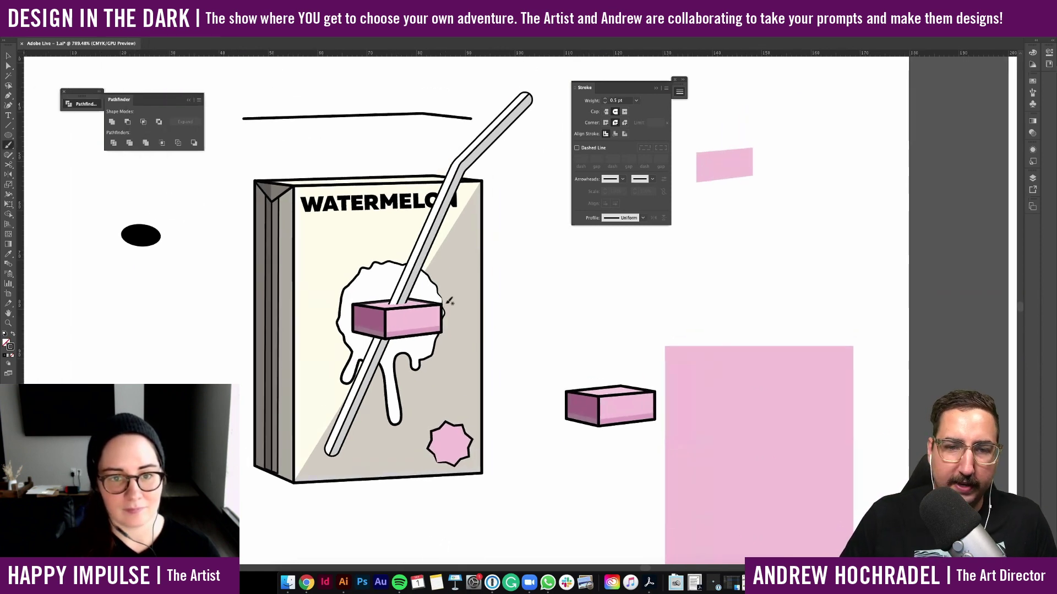
{"action": "key", "text": "v"}
{"action": "left_click", "coordinate": [98, 4]}
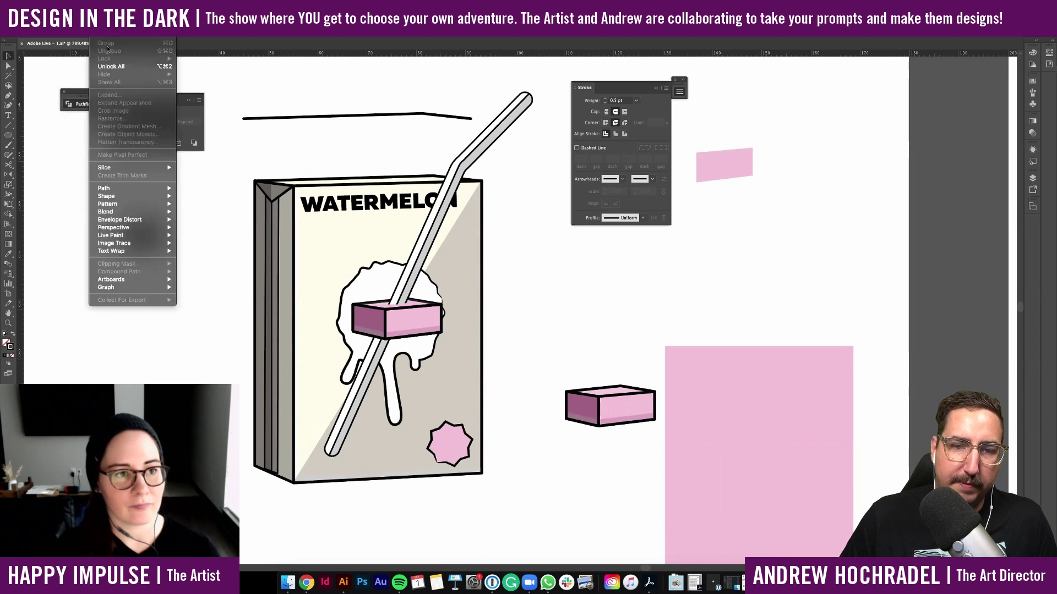
{"action": "left_click", "coordinate": [118, 66]}
{"action": "left_click", "coordinate": [125, 361]}
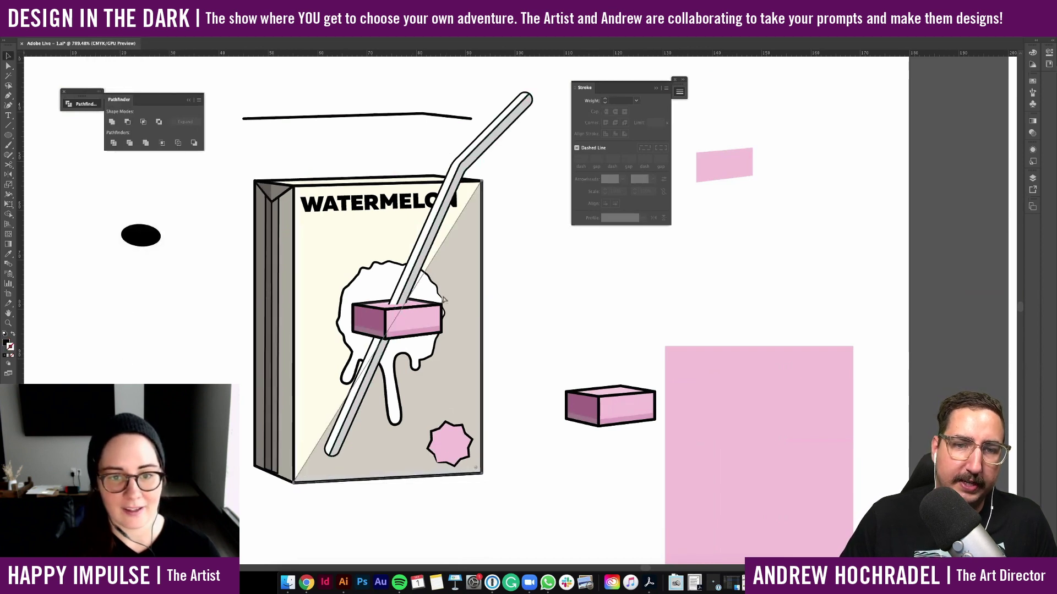
Bring the front face's diagonal shading in front of the gum drip, the starburst and the pink gum piece
{"action": "left_click", "coordinate": [441, 310]}
{"action": "left_click", "coordinate": [421, 322]}
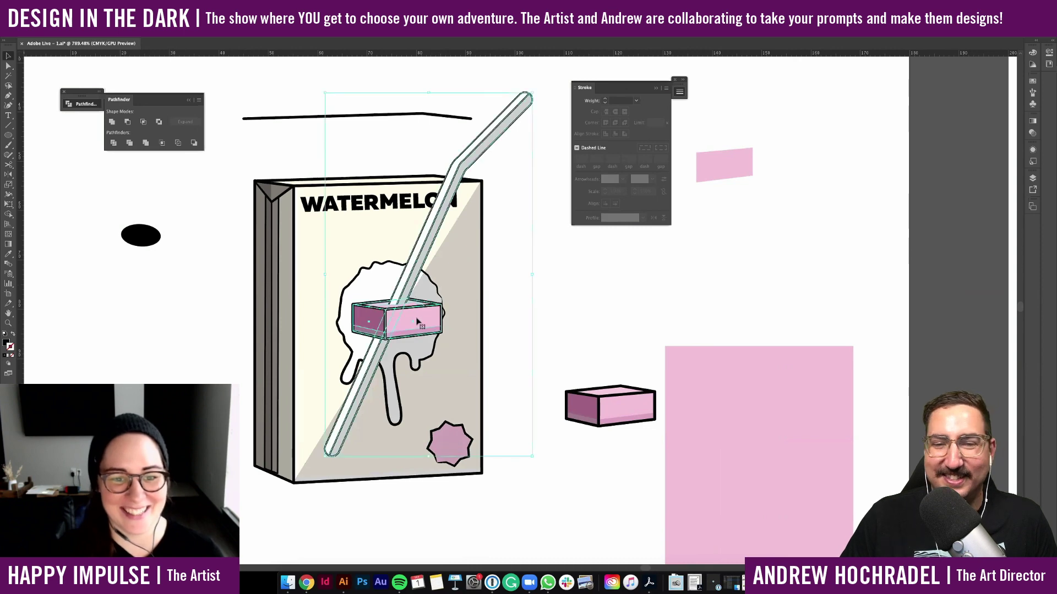
{"action": "left_click", "coordinate": [464, 277]}
{"action": "key", "text": "Delete"}
{"action": "left_click", "coordinate": [397, 328]}
{"action": "key", "text": "super+z"}
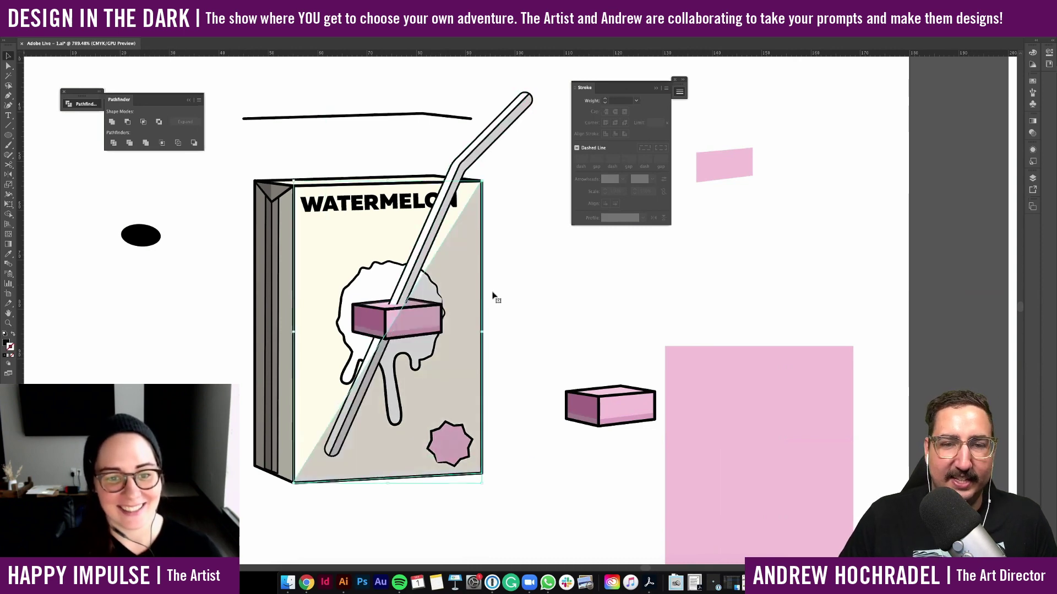
Rotate the bendy straw slightly clockwise inside its group, leaving the gum piece in place
{"action": "scroll", "coordinate": [527, 288], "scroll_direction": "down", "scroll_amount": 3}
{"action": "scroll", "coordinate": [527, 288], "scroll_direction": "up", "scroll_amount": 3}
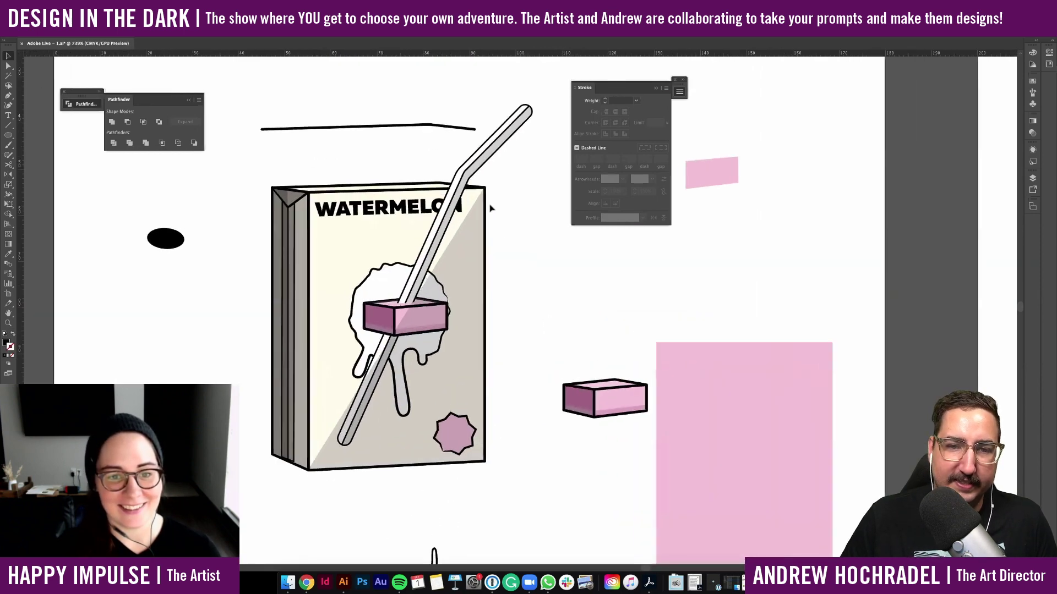
{"action": "double_click", "coordinate": [479, 160]}
{"action": "left_click_drag", "start_coordinate": [503, 160], "coordinate": [505, 161]}
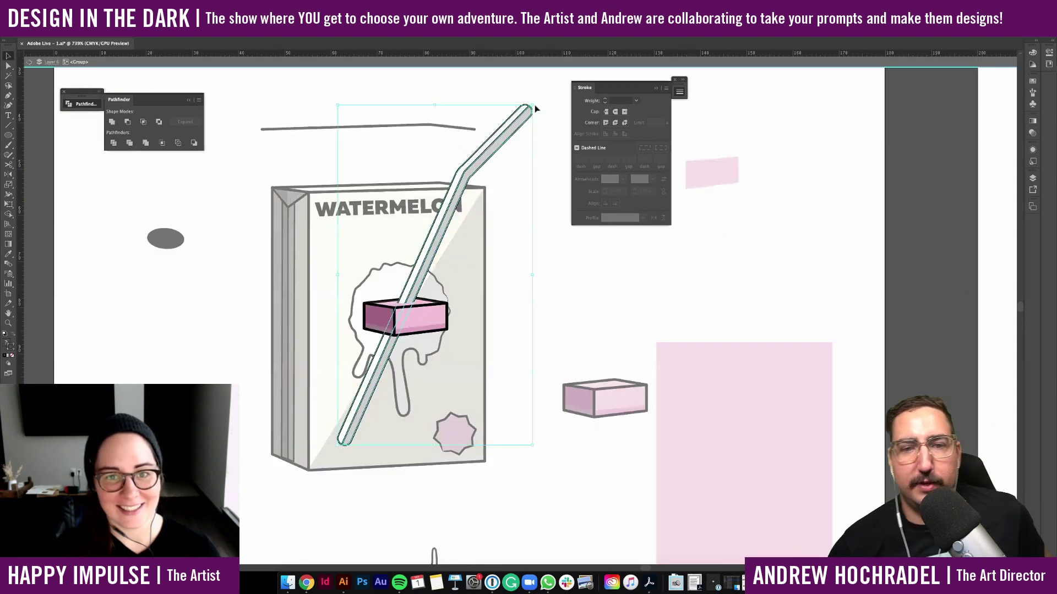
{"action": "left_click_drag", "start_coordinate": [535, 102], "coordinate": [552, 113]}
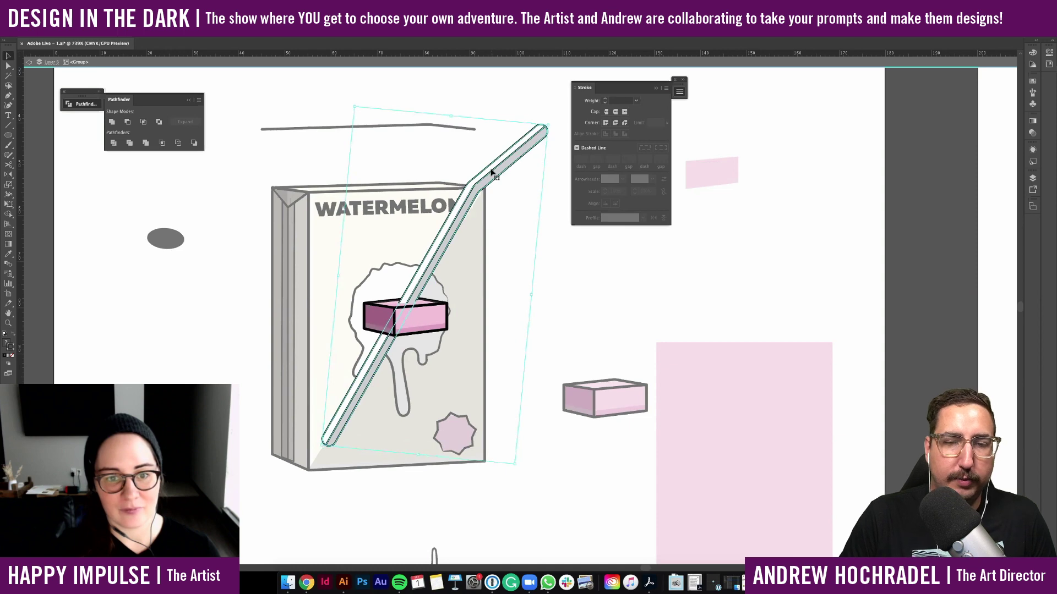
{"action": "key", "text": "Escape"}
Replace the WATERMELON lettering on the juice box with BUBBLE BUDDY on two lines, enlarging its text frame
{"action": "scroll", "coordinate": [494, 218], "scroll_direction": "down", "scroll_amount": 5}
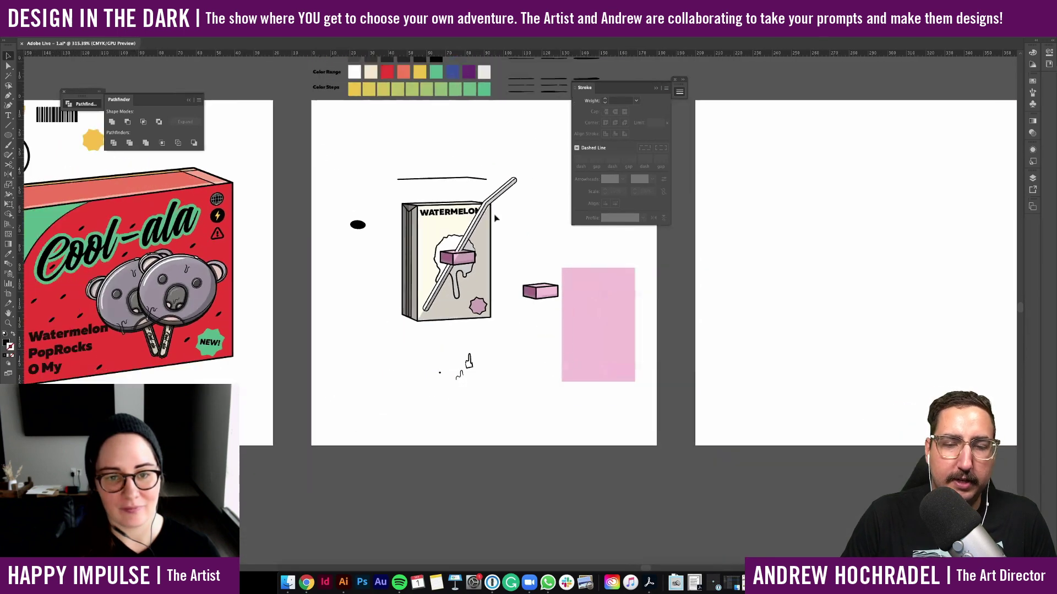
{"action": "scroll", "coordinate": [495, 219], "scroll_direction": "down", "scroll_amount": 2}
{"action": "scroll", "coordinate": [494, 219], "scroll_direction": "up", "scroll_amount": 7}
{"action": "double_click", "coordinate": [347, 215]}
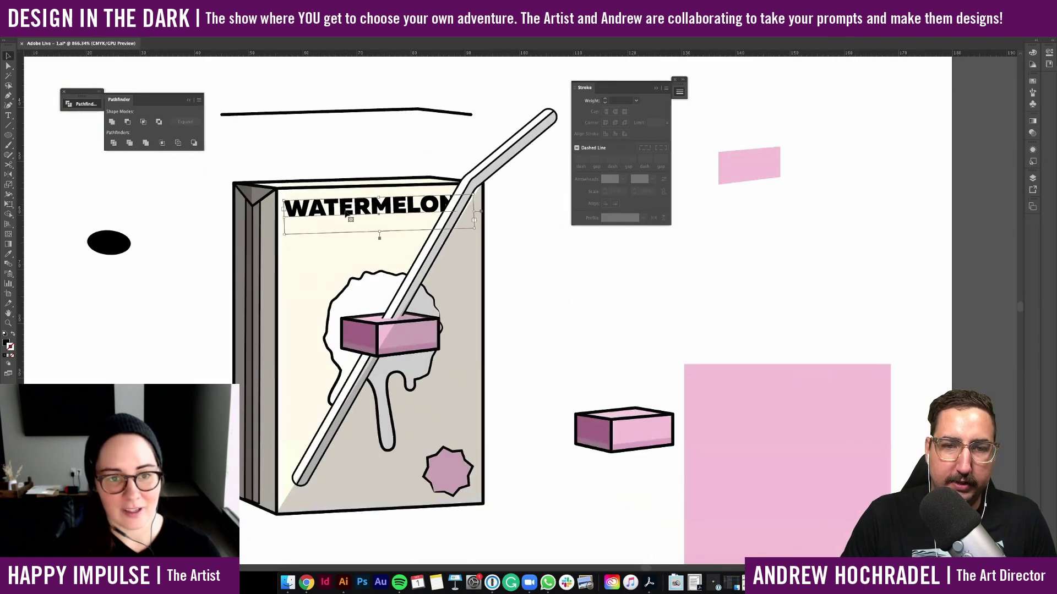
{"action": "key", "text": "super+a"}
{"action": "type", "text": "BUB"}
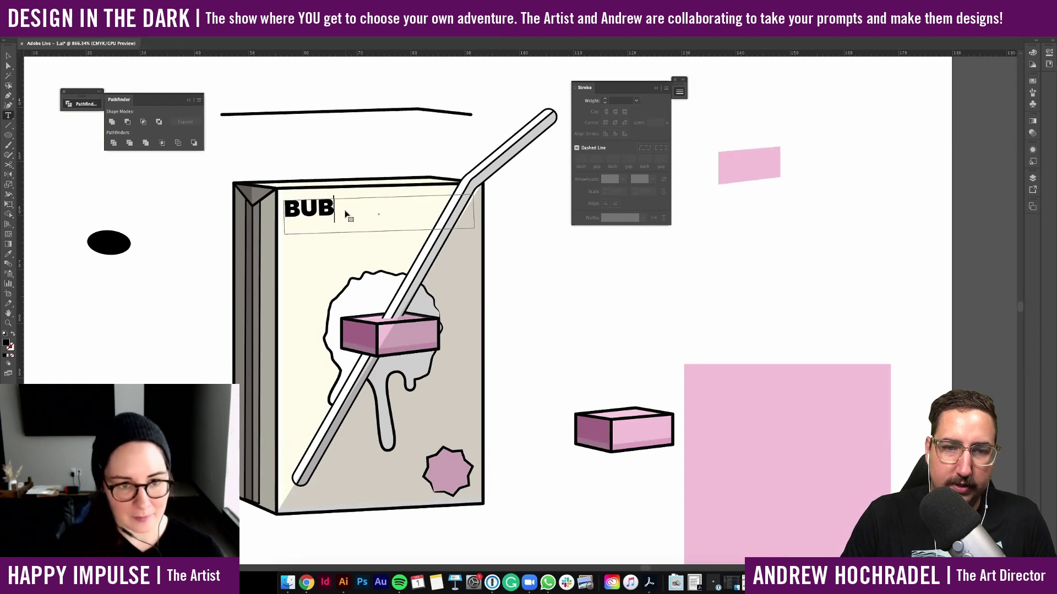
{"action": "type", "text": "BLE"}
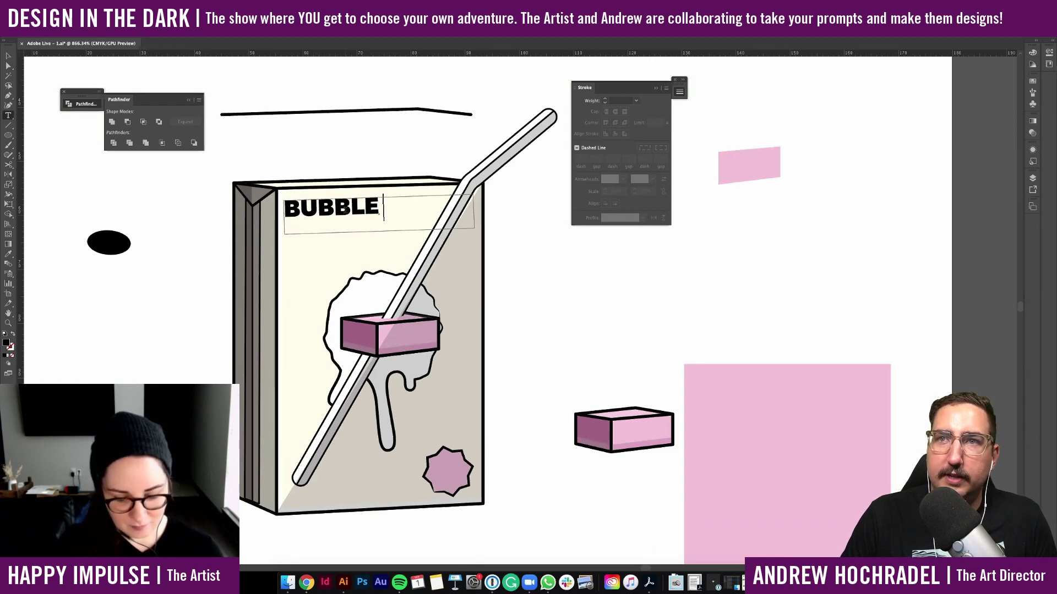
{"action": "type", "text": " BUD"}
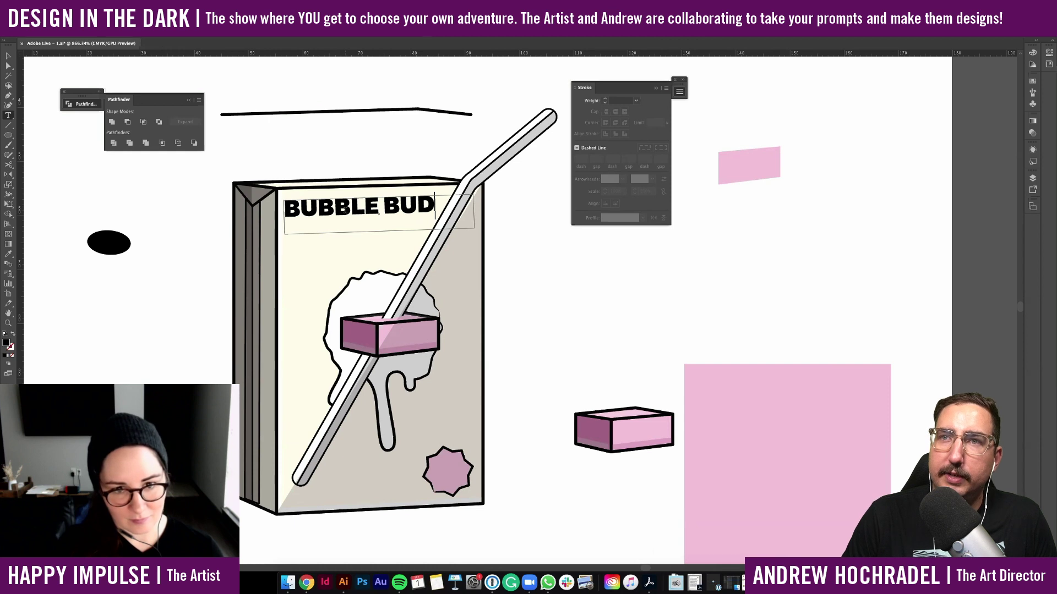
{"action": "type", "text": "DY"}
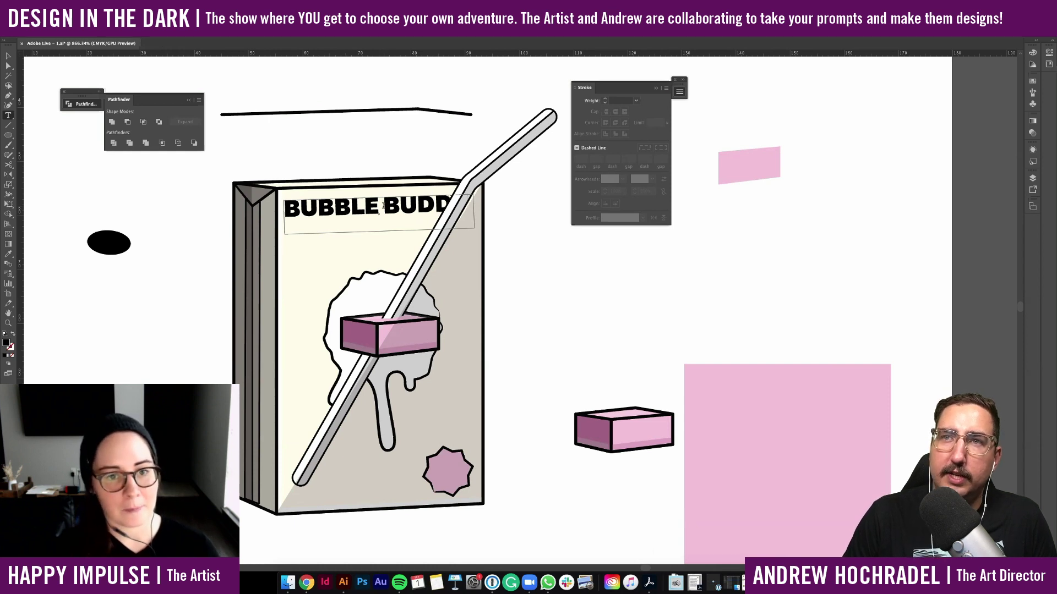
{"action": "key", "text": "BackSpace"}
{"action": "key", "text": "BackSpace"}
{"action": "key", "text": "BackSpace"}
{"action": "key", "text": "BackSpace"}
{"action": "key", "text": "BackSpace"}
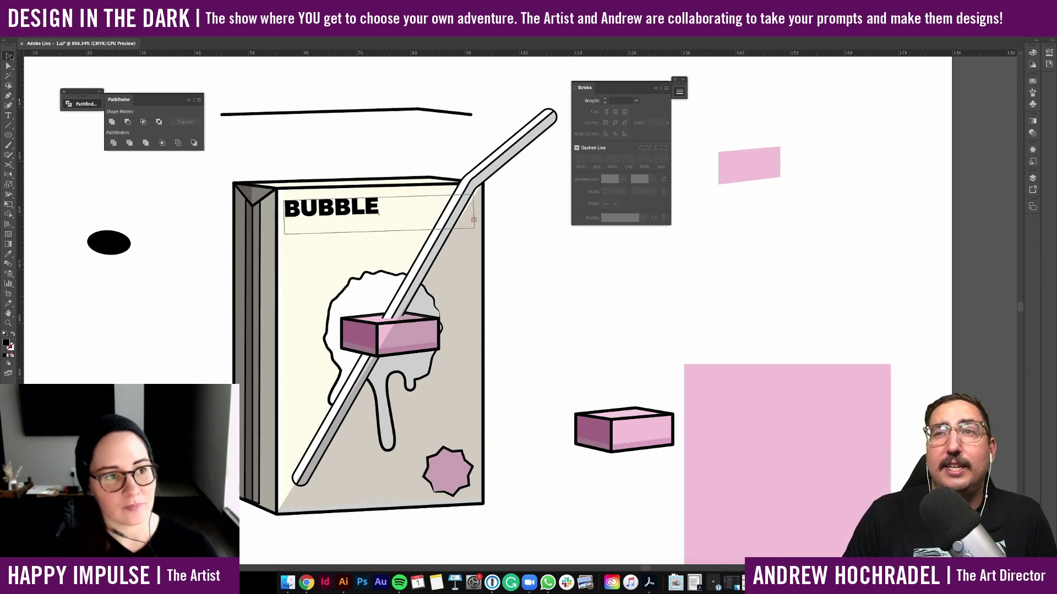
{"action": "key", "text": "ctrl+z"}
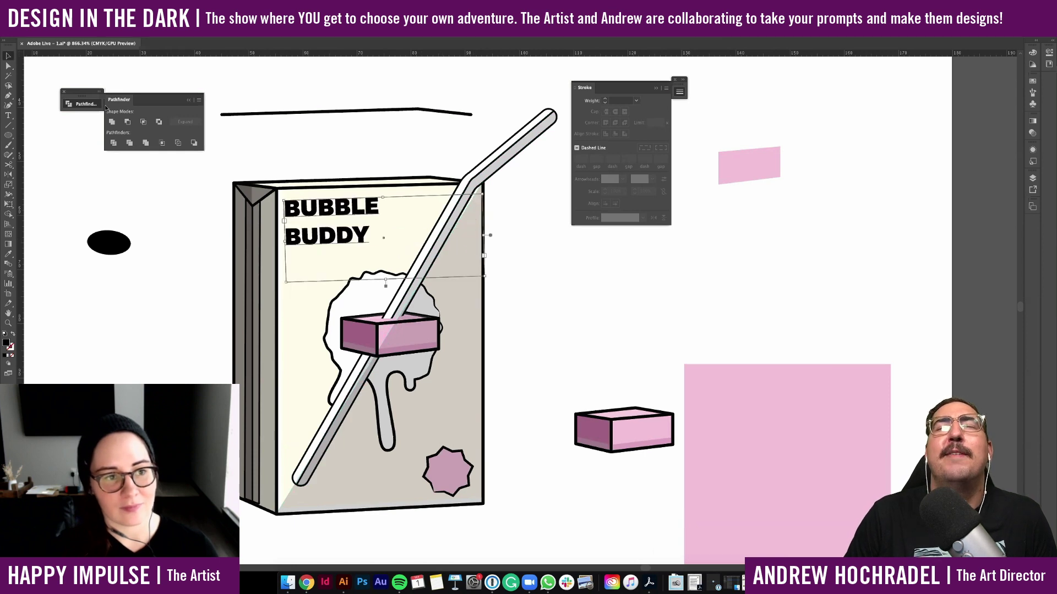
Draw a black ellipse above the juice box and scale it up together with the BUBBLE BUDDY lettering
{"action": "left_click_drag", "start_coordinate": [307, 135], "coordinate": [358, 169]}
{"action": "key", "text": "v"}
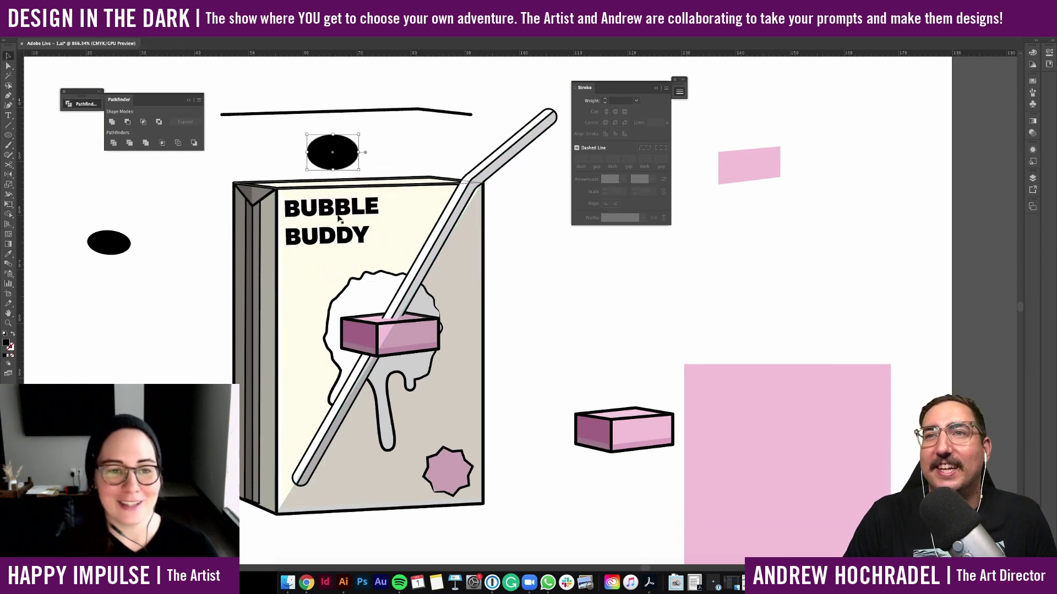
{"action": "left_click", "coordinate": [339, 213], "text": "shift"}
{"action": "left_click_drag", "start_coordinate": [488, 286], "coordinate": [548, 316]}
{"action": "left_click_drag", "start_coordinate": [345, 258], "coordinate": [355, 249]}
Set the font size of the whole BUBBLE BUDDY lettering to 6 pt
{"action": "double_click", "coordinate": [355, 249]}
{"action": "key", "text": "super+a"}
{"action": "left_click", "coordinate": [402, 246]}
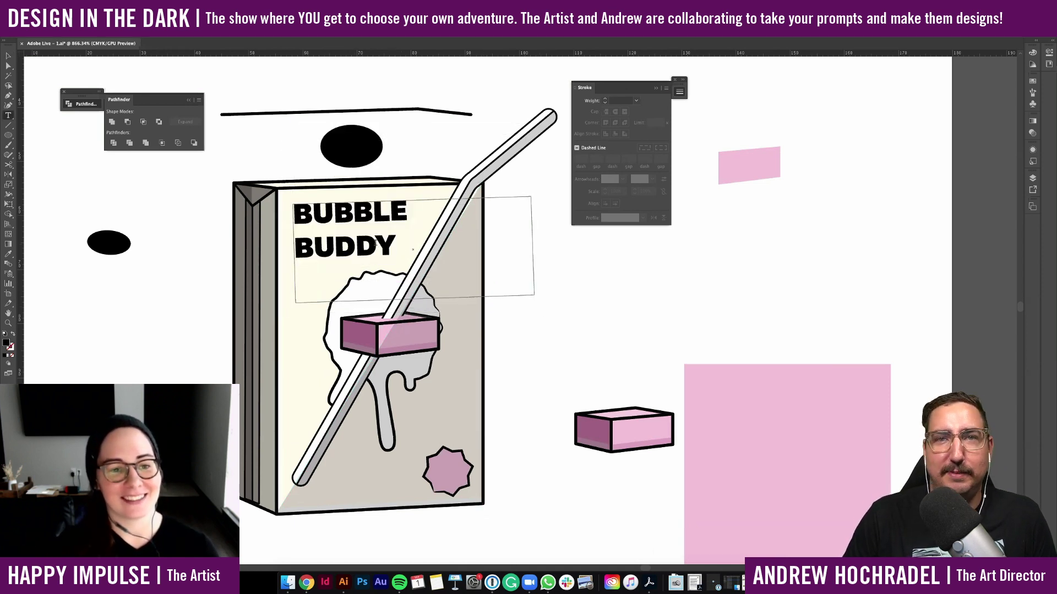
{"action": "key", "text": "super+a"}
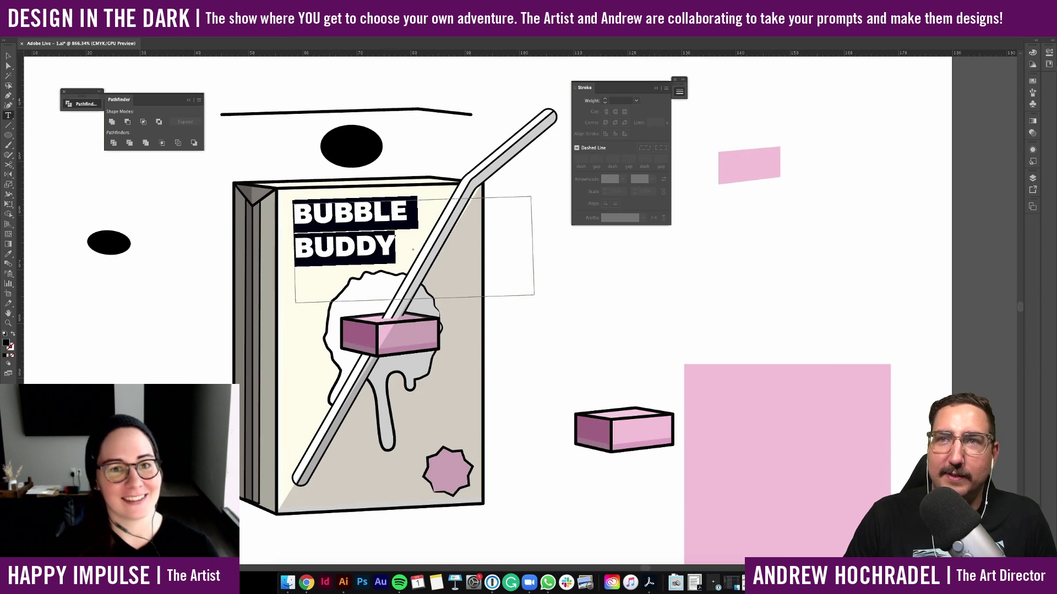
{"action": "triple_click", "coordinate": [315, 251]}
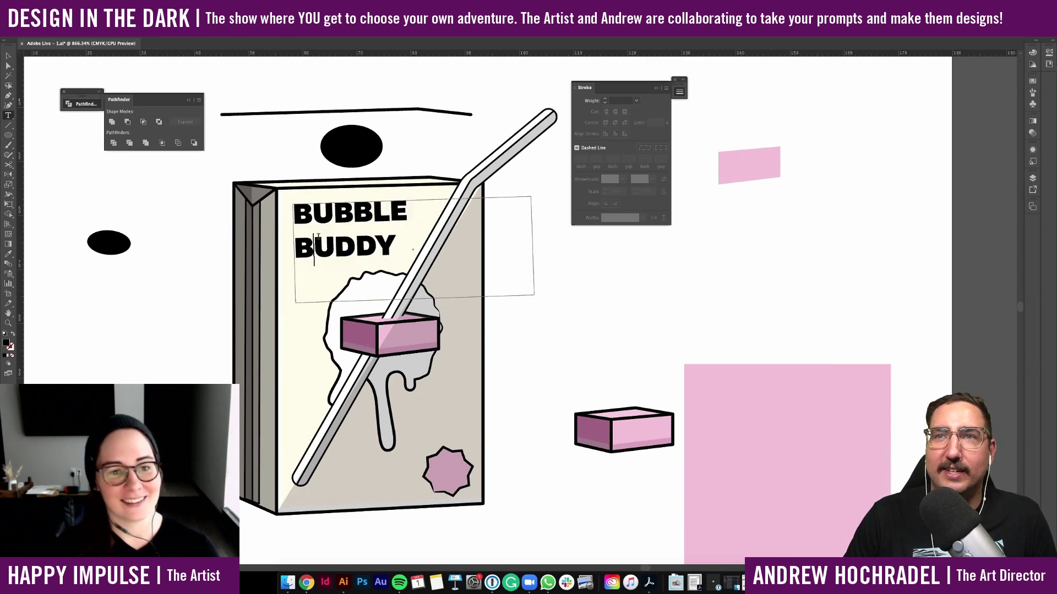
{"action": "left_click_drag", "start_coordinate": [455, 44], "coordinate": [456, 80]}
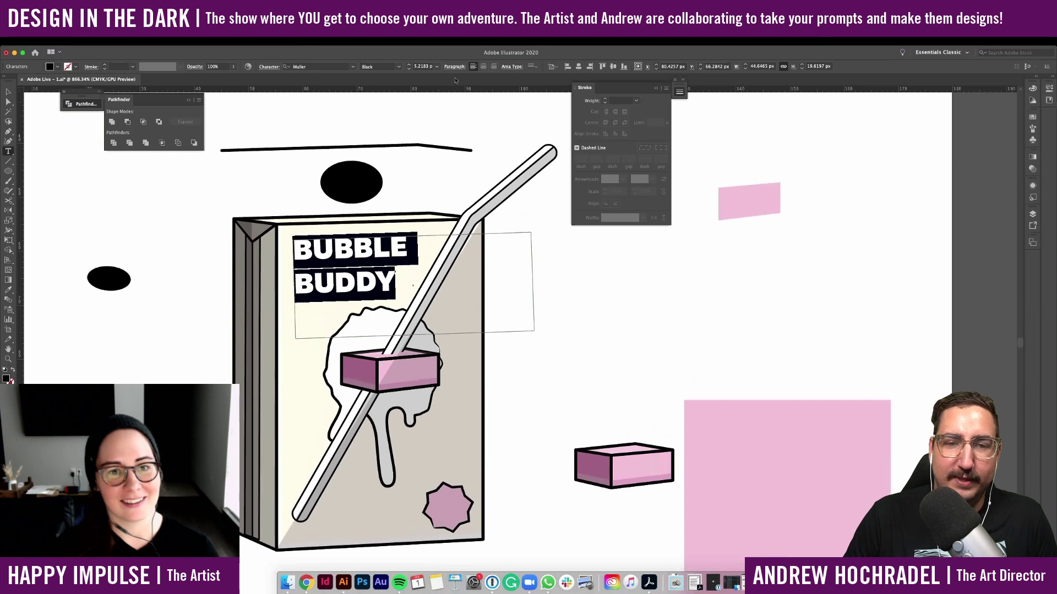
{"action": "left_click", "coordinate": [409, 65]}
{"action": "triple_click", "coordinate": [388, 272]}
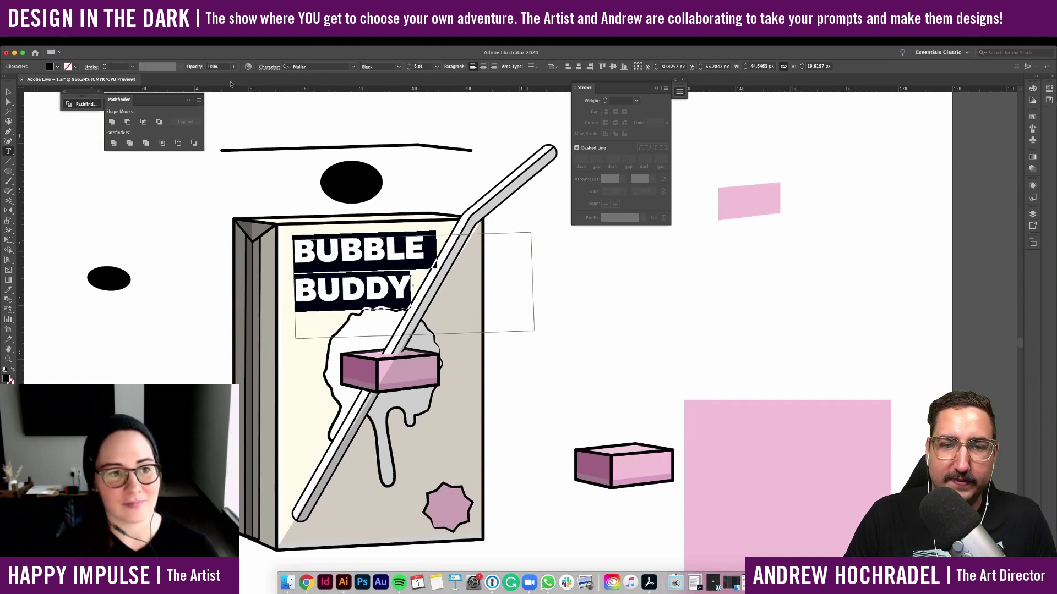
Tighten the BUBBLE BUDDY lettering's leading to 5 pt and put the character settings away
{"action": "left_click_drag", "start_coordinate": [199, 51], "coordinate": [199, 15]}
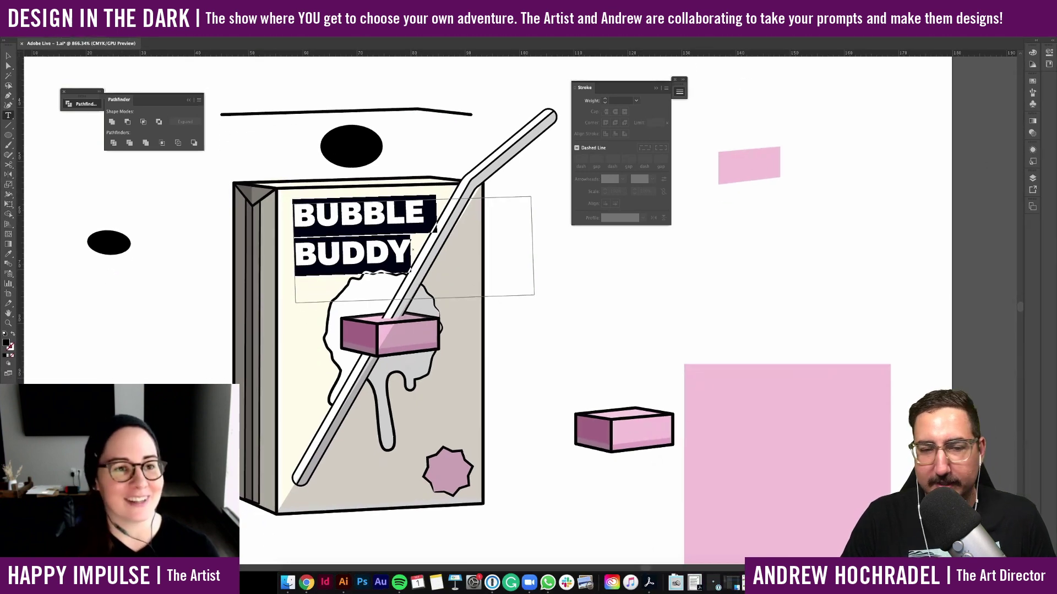
{"action": "left_click", "coordinate": [217, 5]}
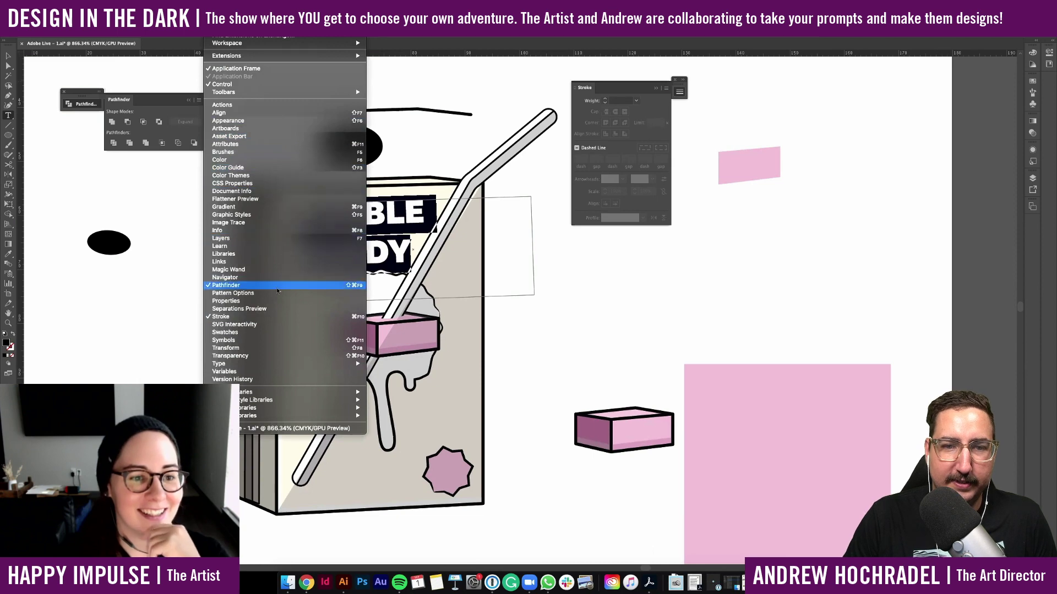
{"action": "mouse_move", "coordinate": [342, 364]}
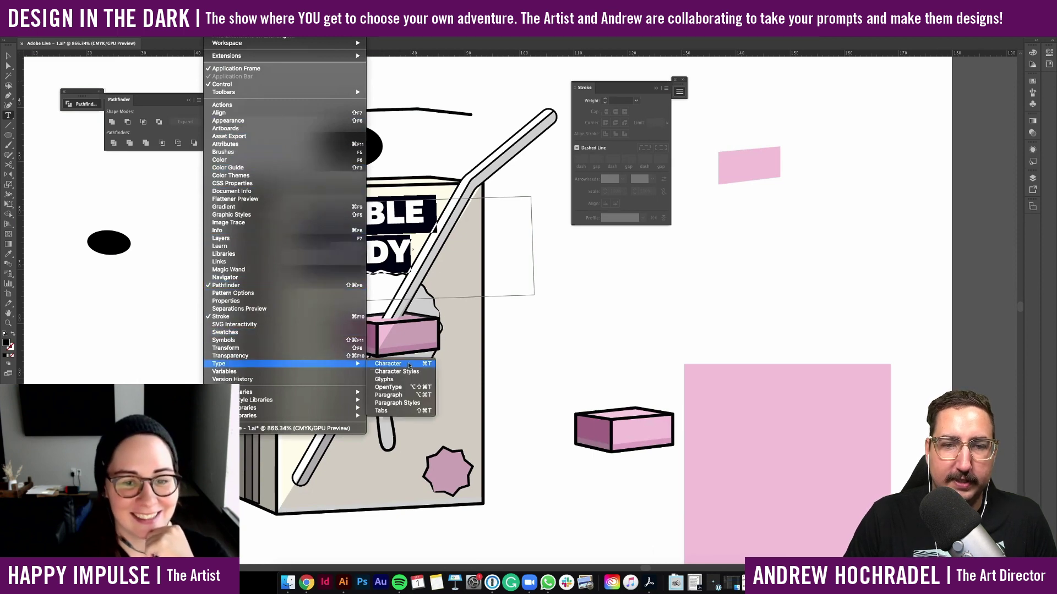
{"action": "left_click", "coordinate": [408, 364]}
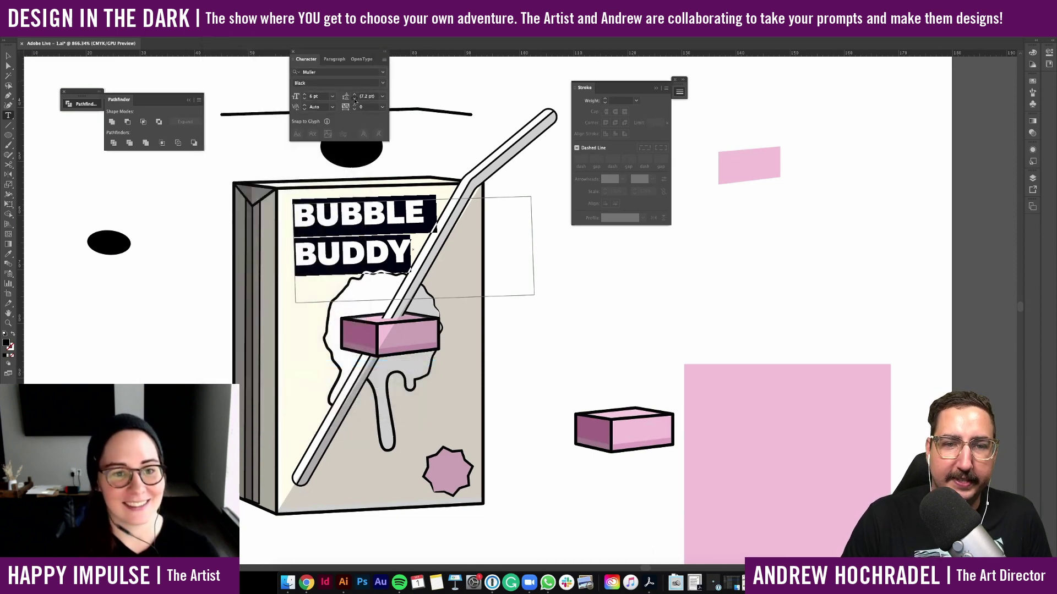
{"action": "left_click", "coordinate": [354, 98]}
{"action": "left_click", "coordinate": [354, 98]}
{"action": "left_click", "coordinate": [355, 99]}
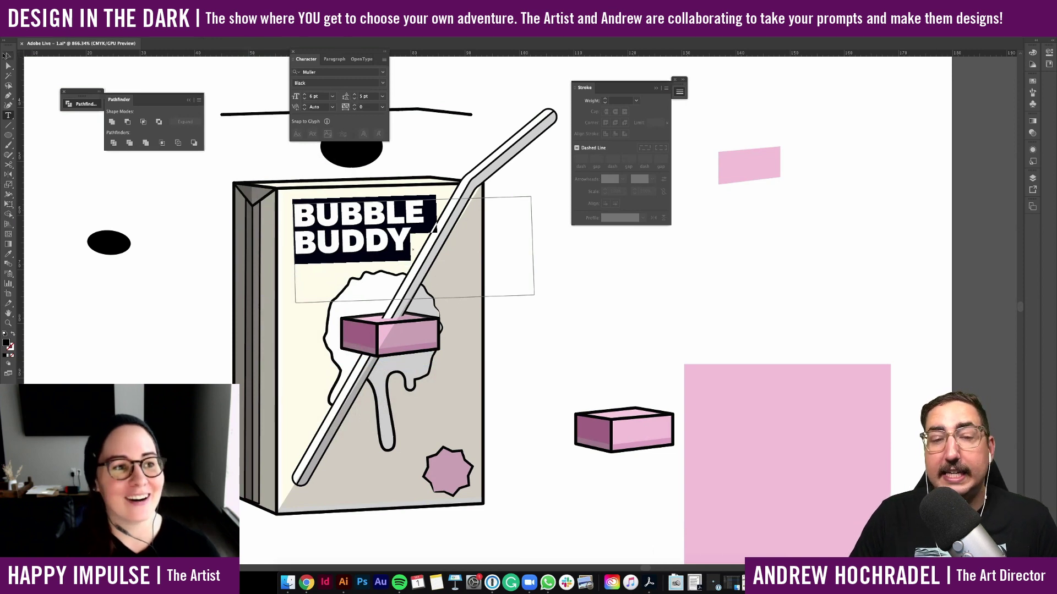
{"action": "left_click", "coordinate": [6, 55]}
{"action": "left_click", "coordinate": [147, 320]}
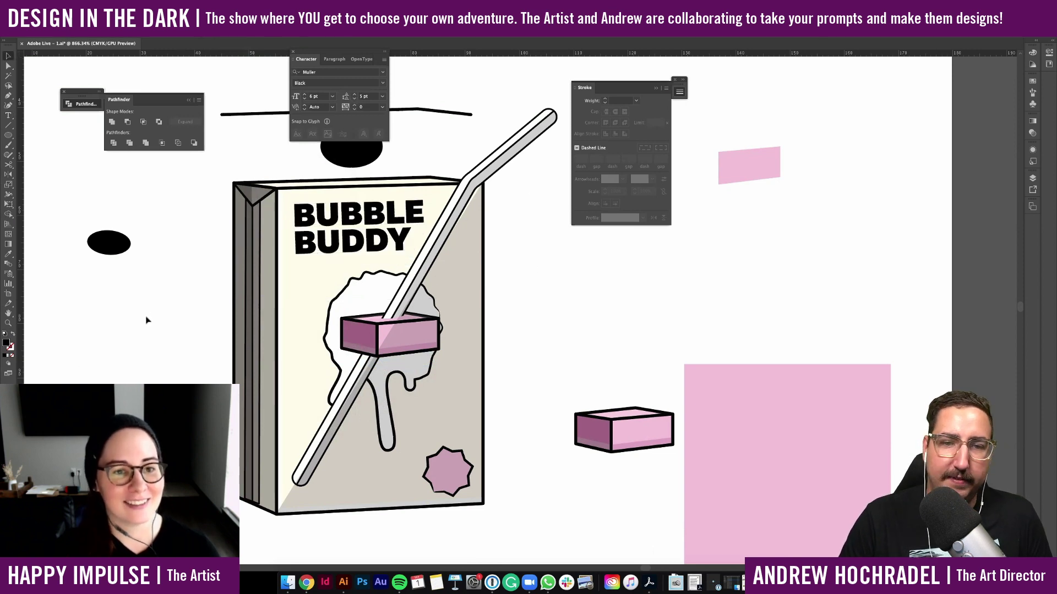
{"action": "left_click", "coordinate": [386, 53]}
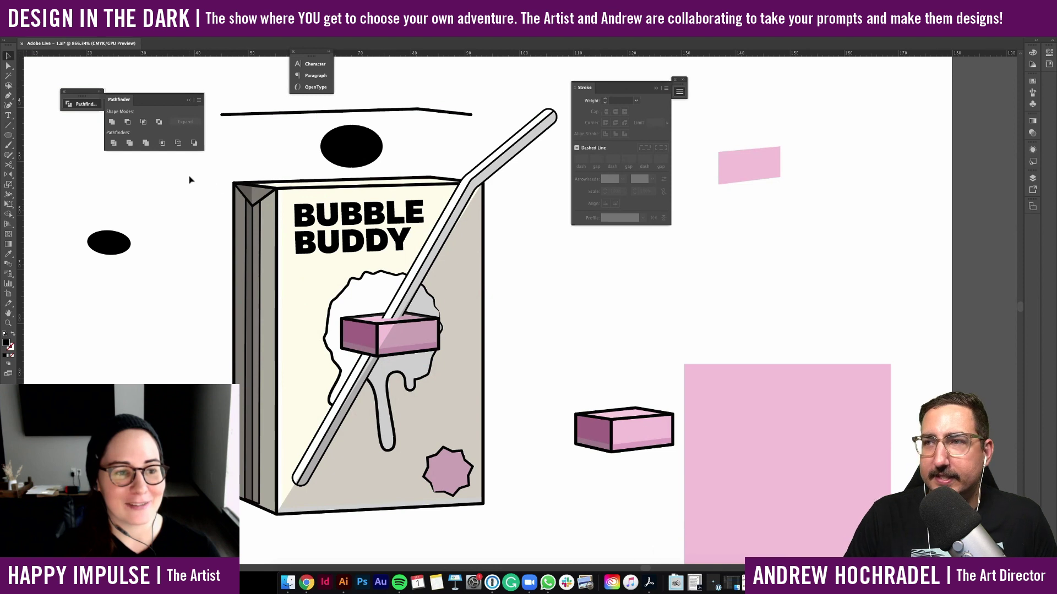
Convert the BUBBLE BUDDY lettering to outlines
{"action": "left_click", "coordinate": [332, 236]}
{"action": "left_click", "coordinate": [122, 7]}
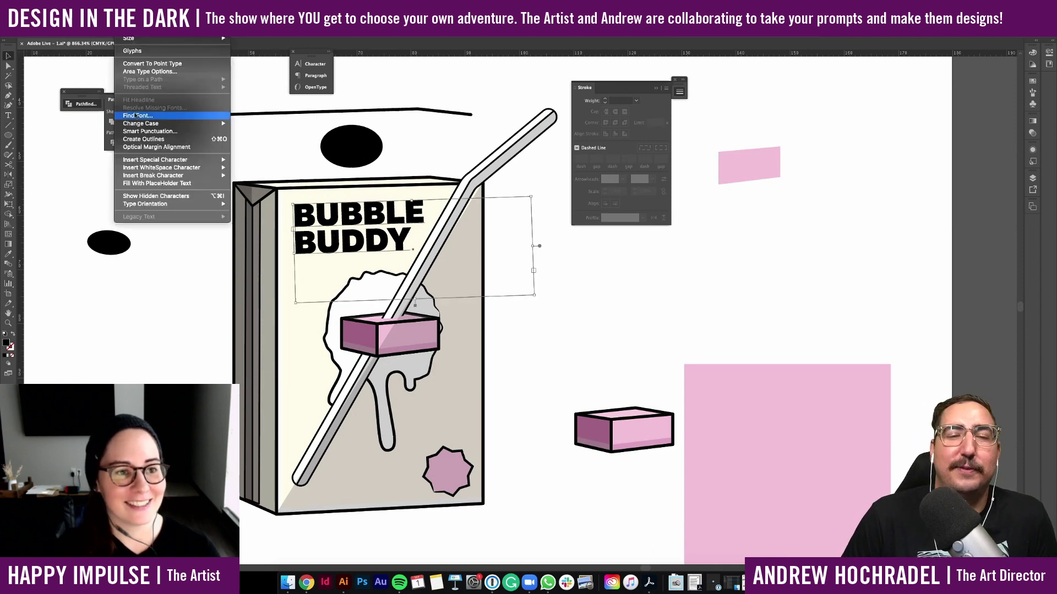
{"action": "left_click", "coordinate": [160, 140]}
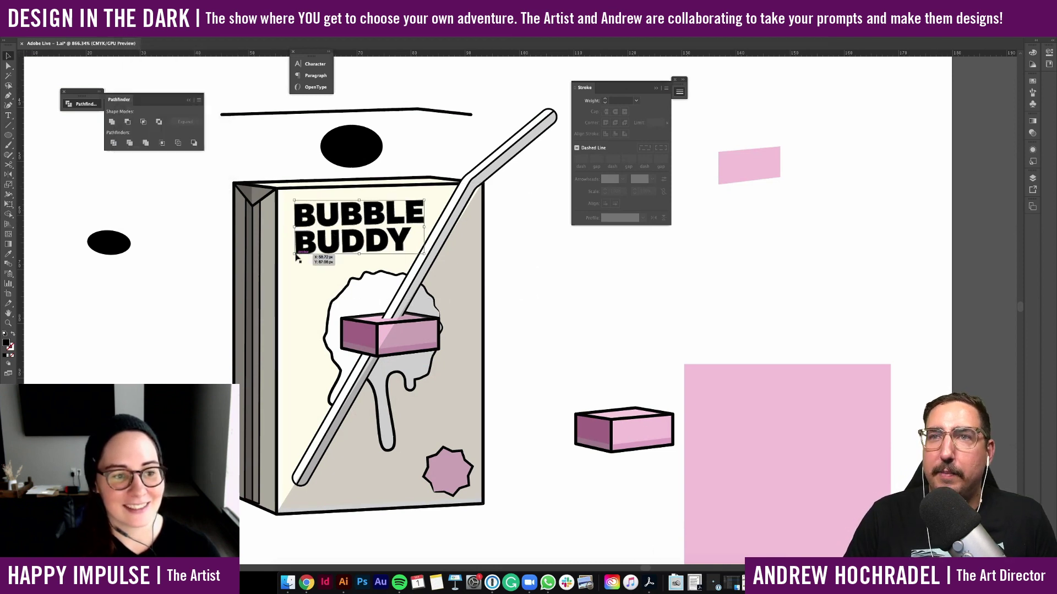
Distort the outlined BUBBLE BUDDY lettering by pulling its lower-left corner slightly outward with Free Transform
{"action": "left_click", "coordinate": [8, 204]}
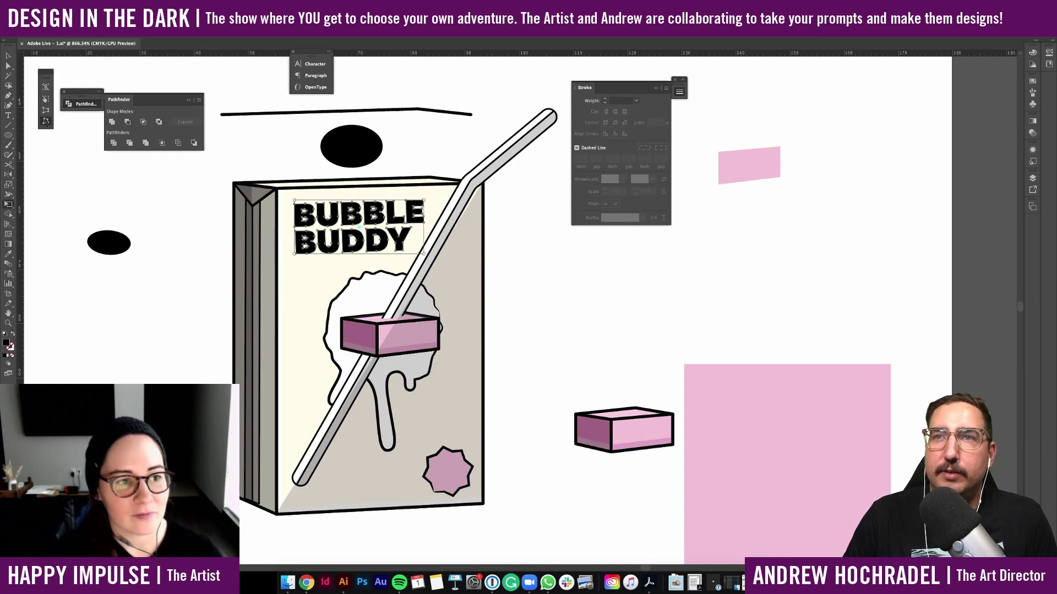
{"action": "left_click_drag", "start_coordinate": [296, 256], "coordinate": [291, 255]}
{"action": "scroll", "coordinate": [230, 288], "scroll_direction": "left", "scroll_amount": 2}
{"action": "scroll", "coordinate": [230, 288], "scroll_direction": "up", "scroll_amount": 1}
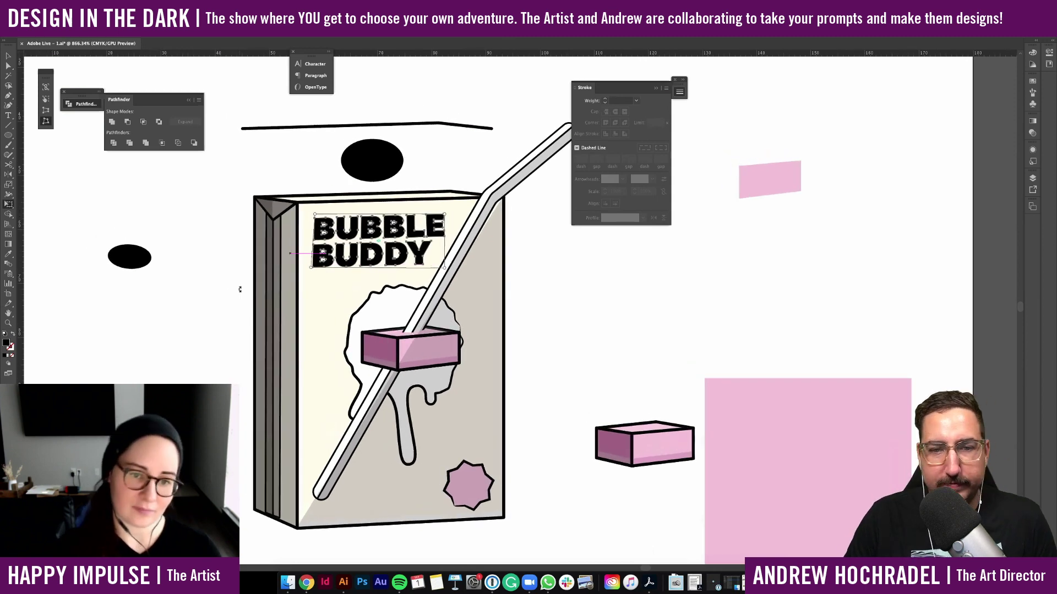
{"action": "key", "text": "v"}
{"action": "scroll", "coordinate": [240, 292], "scroll_direction": "up", "scroll_amount": 2}
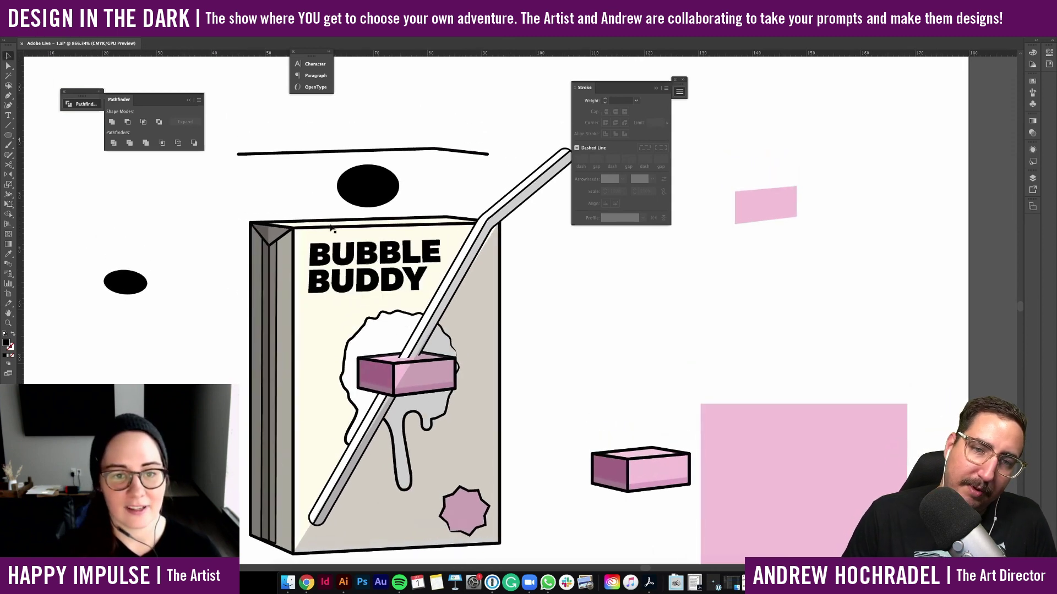
Enlarge the BUBBLE BUDDY lettering to span most of the box front and nudge it slightly down and right
{"action": "left_click_drag", "start_coordinate": [441, 293], "coordinate": [472, 305]}
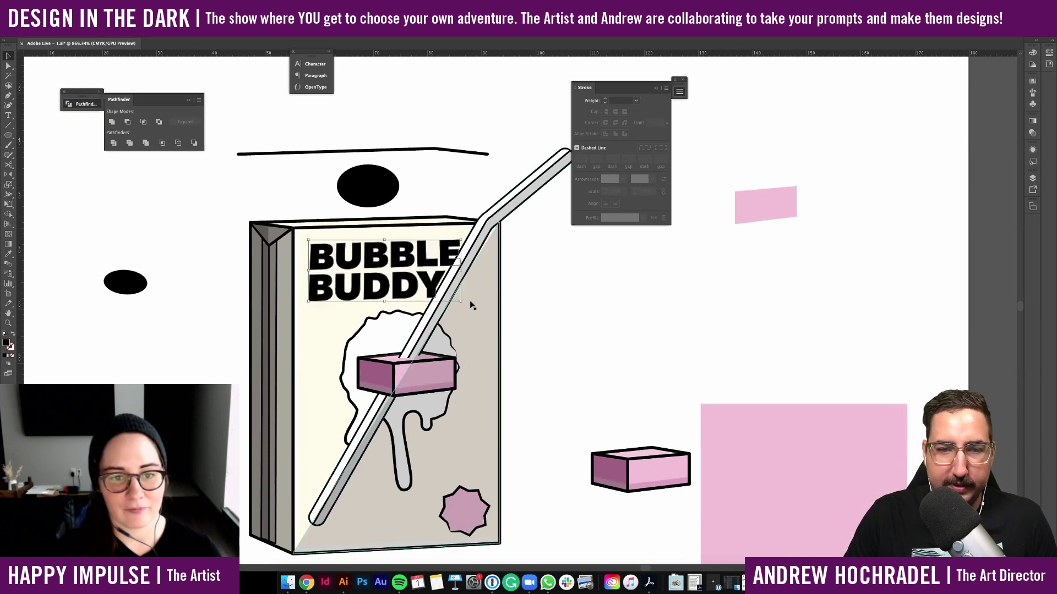
{"action": "mouse_move", "coordinate": [403, 261]}
{"action": "left_mouse_down"}
{"action": "mouse_move", "coordinate": [396, 253]}
{"action": "mouse_move", "coordinate": [405, 262]}
{"action": "left_mouse_up"}
{"action": "left_click", "coordinate": [298, 206]}
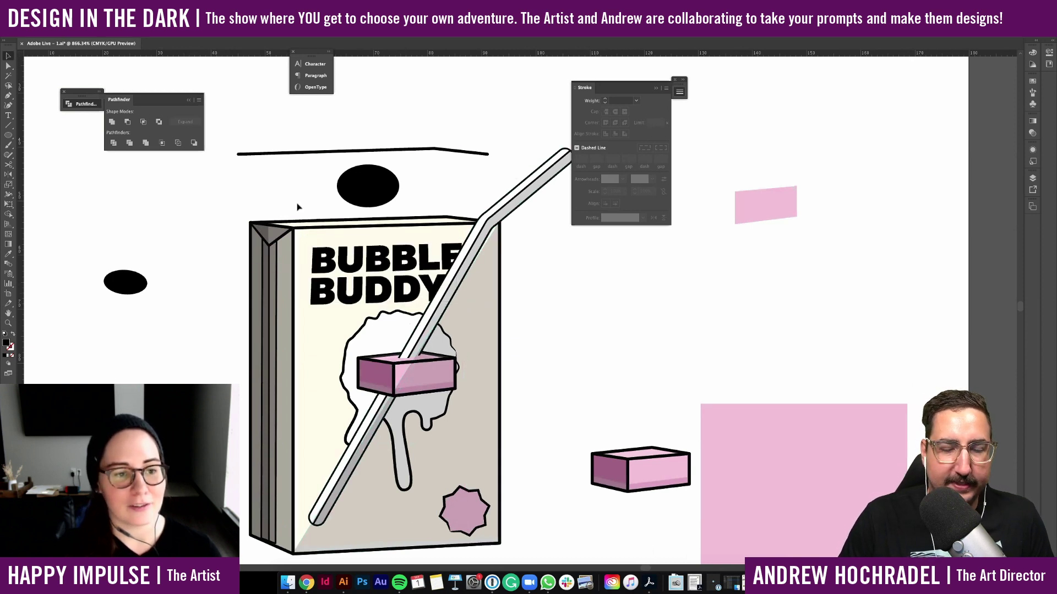
{"action": "mouse_move", "coordinate": [399, 186]}
{"action": "left_mouse_down"}
{"action": "mouse_move", "coordinate": [429, 187]}
{"action": "mouse_move", "coordinate": [370, 184]}
{"action": "mouse_move", "coordinate": [399, 186]}
{"action": "left_mouse_up"}
{"action": "left_click", "coordinate": [39, 135]}
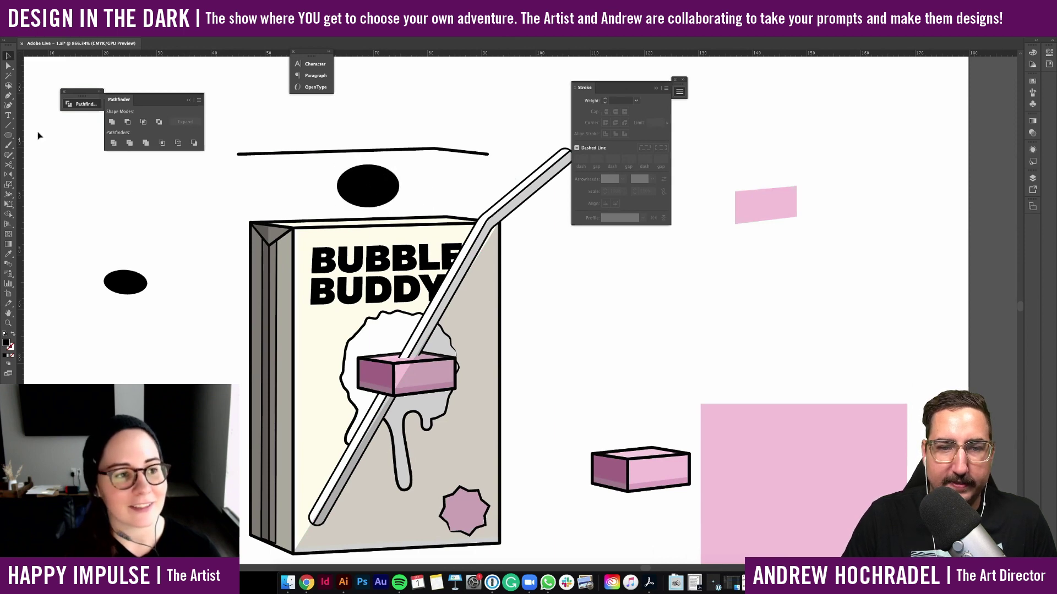
Draw a circle to the left of the juice box and give it the gum piece's unfilled 0.5 pt black outline with the Eyedropper
{"action": "left_click", "coordinate": [9, 136]}
{"action": "left_click_drag", "start_coordinate": [106, 171], "coordinate": [176, 238]}
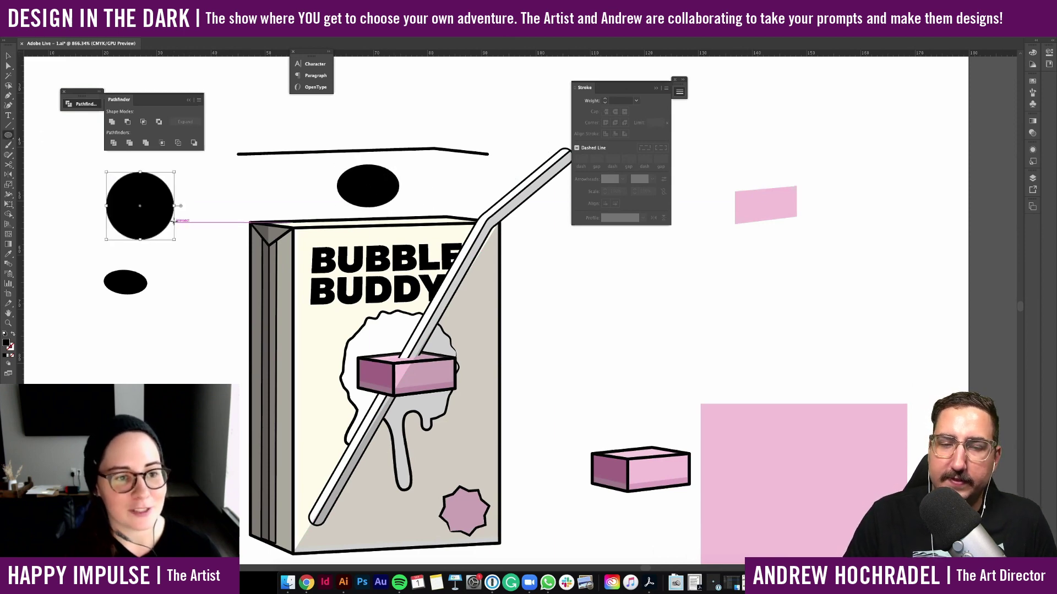
{"action": "scroll", "coordinate": [174, 221], "scroll_direction": "left", "scroll_amount": 5}
{"action": "scroll", "coordinate": [174, 220], "scroll_direction": "up", "scroll_amount": 2}
{"action": "key", "text": "i"}
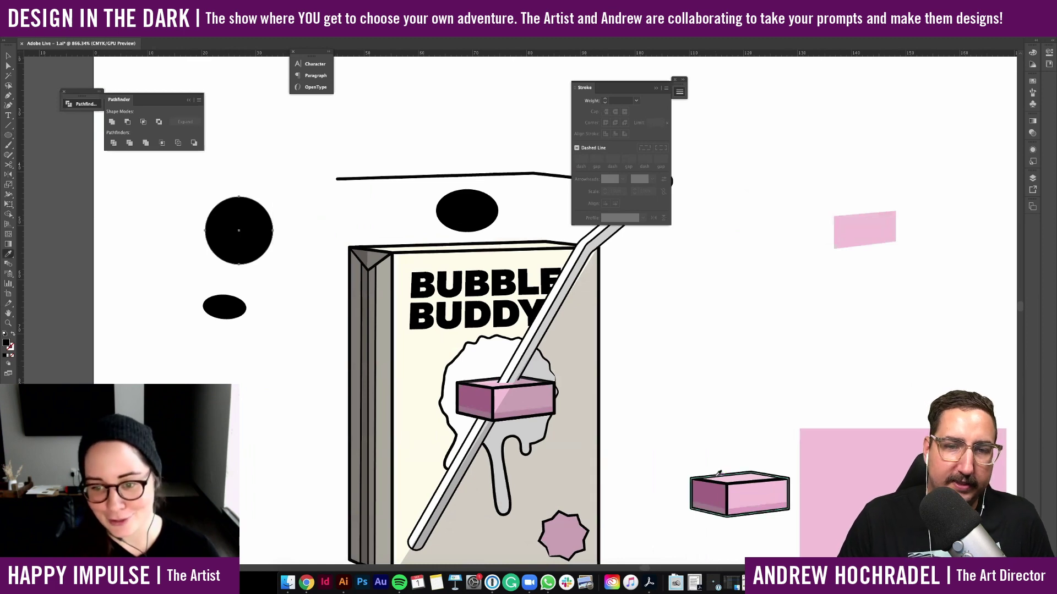
{"action": "left_click", "coordinate": [716, 475]}
{"action": "key", "text": "v"}
{"action": "scroll", "coordinate": [399, 367], "scroll_direction": "left", "scroll_amount": 5}
{"action": "scroll", "coordinate": [399, 367], "scroll_direction": "up", "scroll_amount": 7}
{"action": "scroll", "coordinate": [399, 367], "scroll_direction": "up", "scroll_amount": 4}
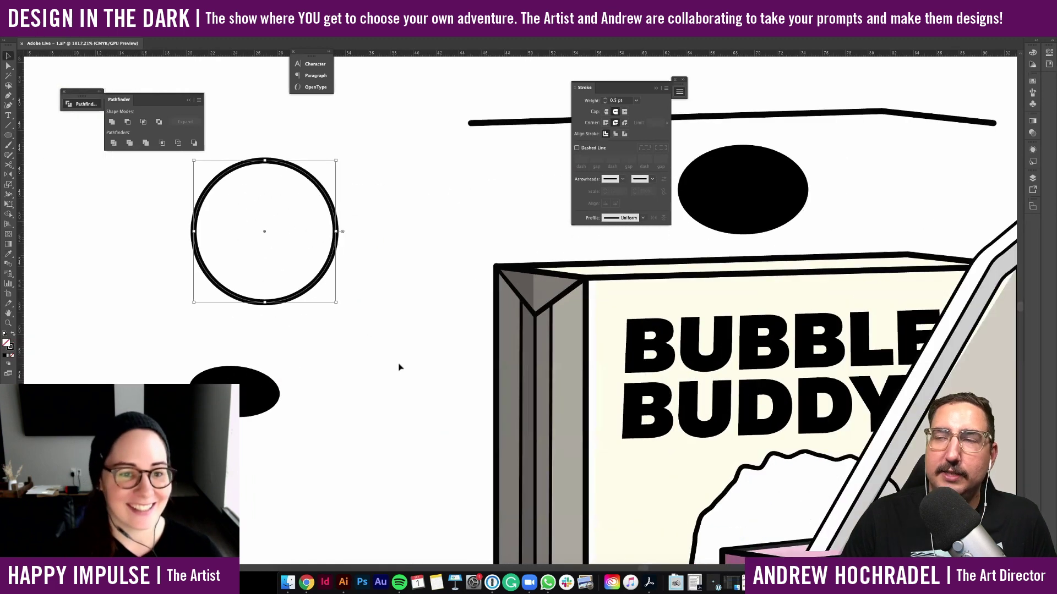
{"action": "scroll", "coordinate": [399, 367], "scroll_direction": "up", "scroll_amount": 2}
{"action": "scroll", "coordinate": [400, 367], "scroll_direction": "left", "scroll_amount": 2}
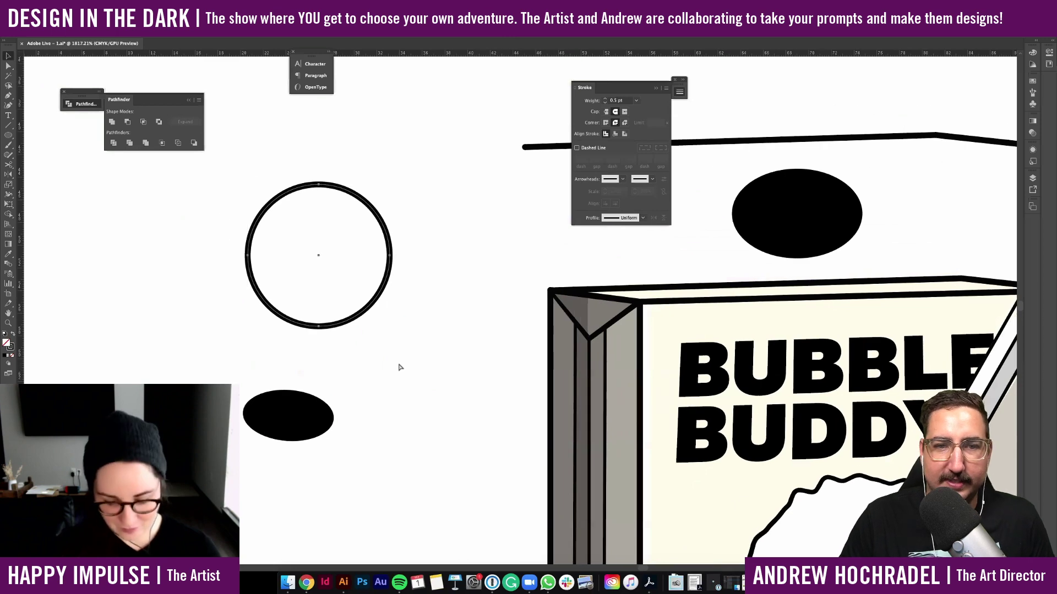
Duplicate the outlined circle, give the copy the pink of the loose gum swatch, and fit it inside the outline
{"action": "key", "text": "ctrl+c"}
{"action": "key", "text": "ctrl+v"}
{"action": "key", "text": "i"}
{"action": "scroll", "coordinate": [400, 363], "scroll_direction": "down", "scroll_amount": 5}
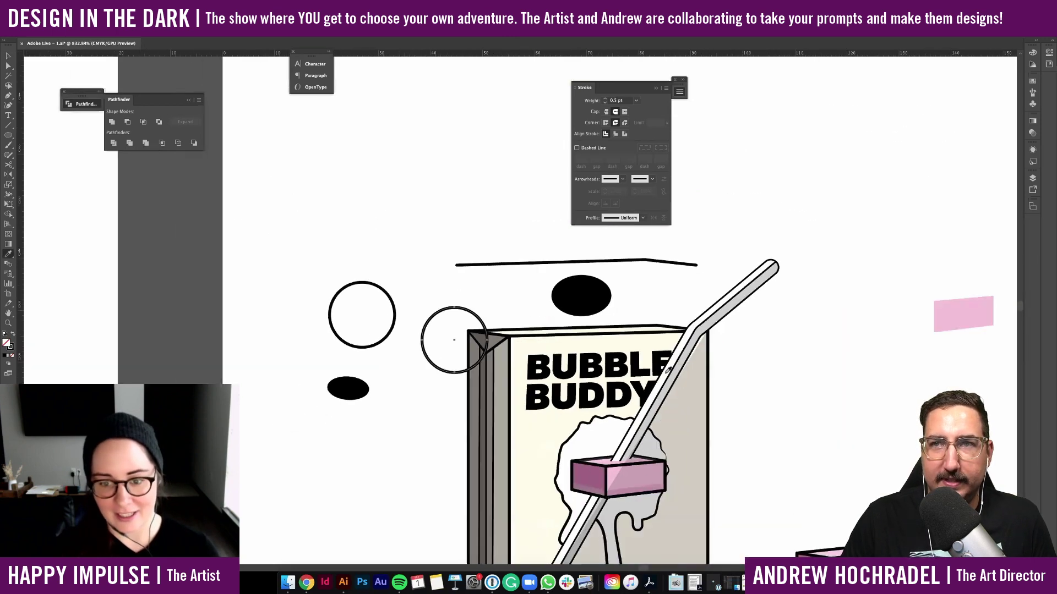
{"action": "scroll", "coordinate": [400, 363], "scroll_direction": "down", "scroll_amount": 2}
{"action": "left_click", "coordinate": [935, 271]}
{"action": "key", "text": "v"}
{"action": "scroll", "coordinate": [478, 250], "scroll_direction": "up", "scroll_amount": 4}
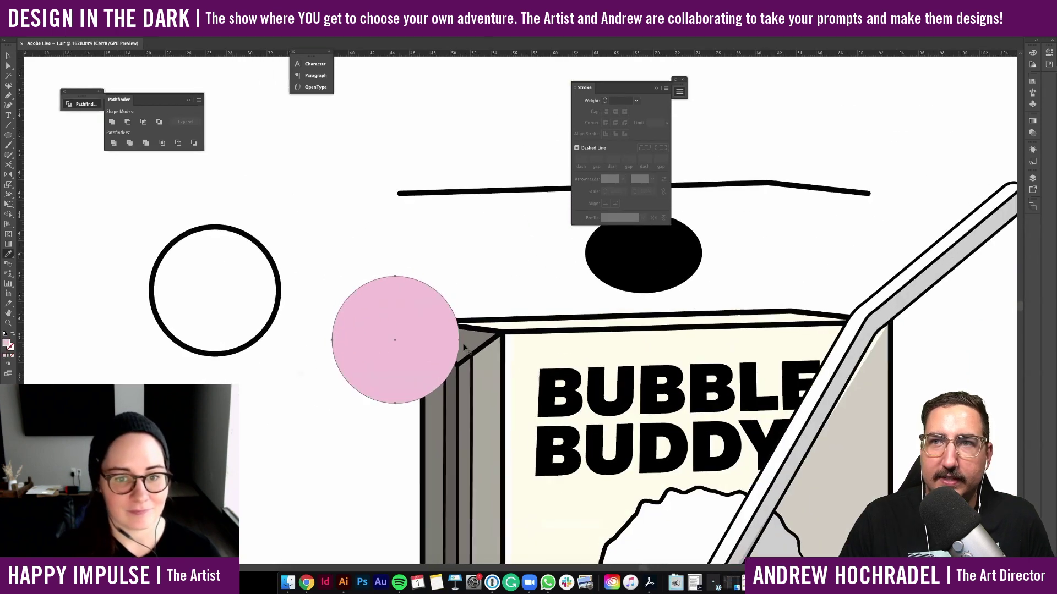
{"action": "left_click_drag", "start_coordinate": [282, 292], "coordinate": [284, 298]}
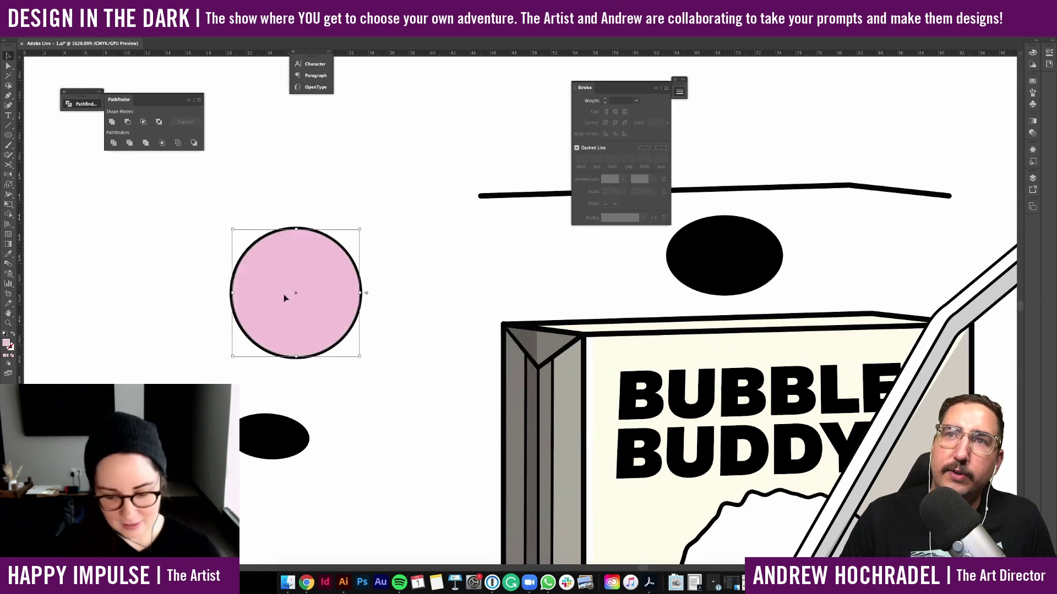
Paste two more pink circles, overlap them with a diagonal offset, and subtract the front one to leave a crescent
{"action": "key", "text": "super+v"}
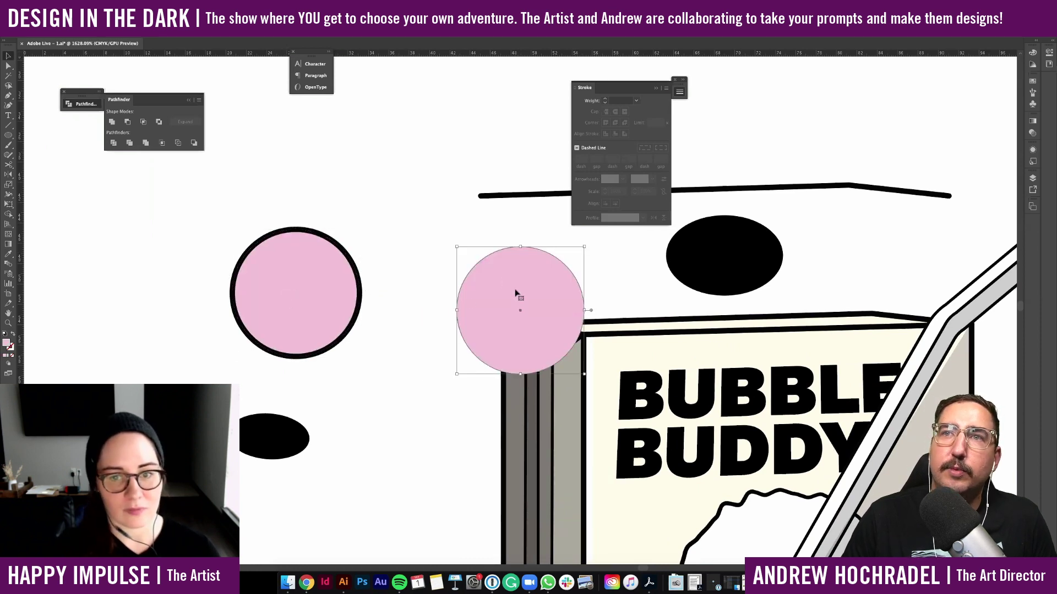
{"action": "left_click_drag", "start_coordinate": [519, 295], "coordinate": [420, 319]}
{"action": "key", "text": "super+v"}
{"action": "left_click_drag", "start_coordinate": [501, 284], "coordinate": [392, 320]}
{"action": "left_click", "coordinate": [447, 290], "text": "shift"}
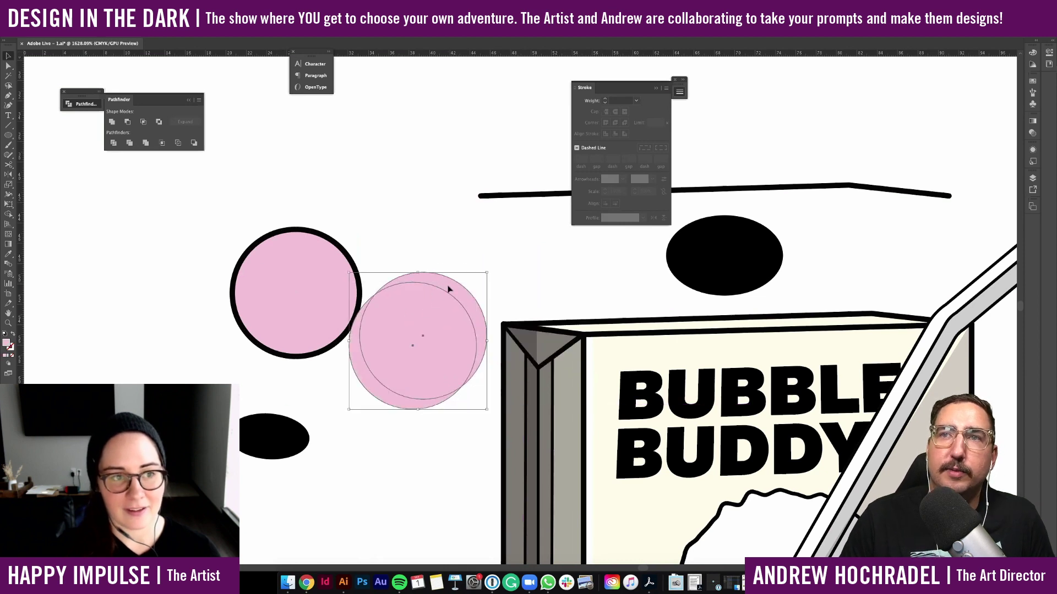
{"action": "left_click", "coordinate": [130, 124]}
Place the crescent along the pink ball's upper-right rim and colour it white as a highlight
{"action": "left_click_drag", "start_coordinate": [471, 299], "coordinate": [343, 255]}
{"action": "key", "text": "i"}
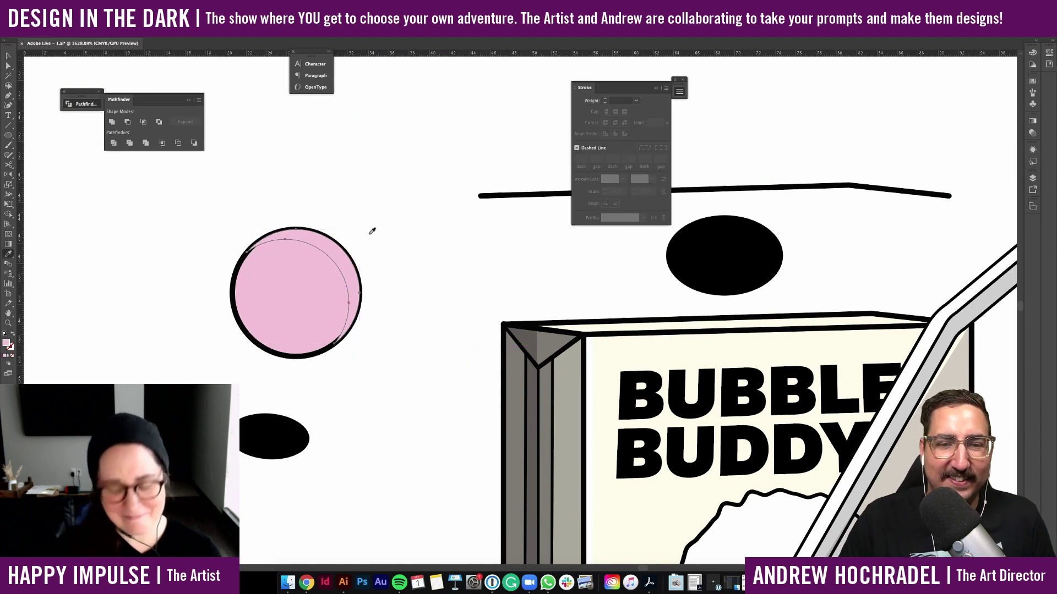
{"action": "left_click", "coordinate": [369, 235]}
{"action": "key", "text": "v"}
{"action": "left_click", "coordinate": [374, 273]}
Cut the ball's black outline and paste it in front of the pink fill and white crescent
{"action": "left_click", "coordinate": [241, 264]}
{"action": "key", "text": "super+x"}
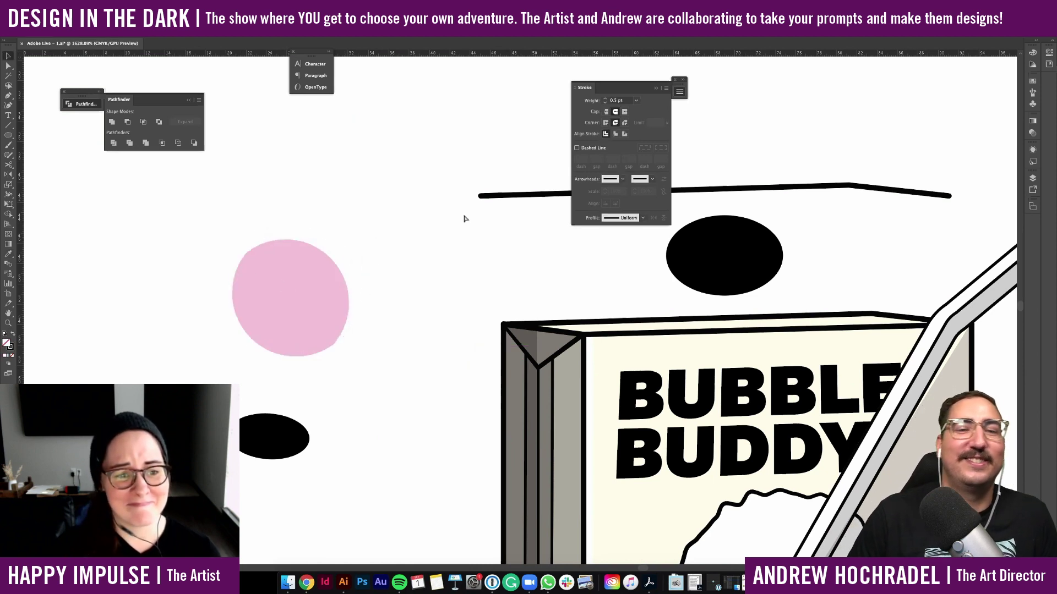
{"action": "key", "text": "super+f"}
{"action": "left_click", "coordinate": [359, 256]}
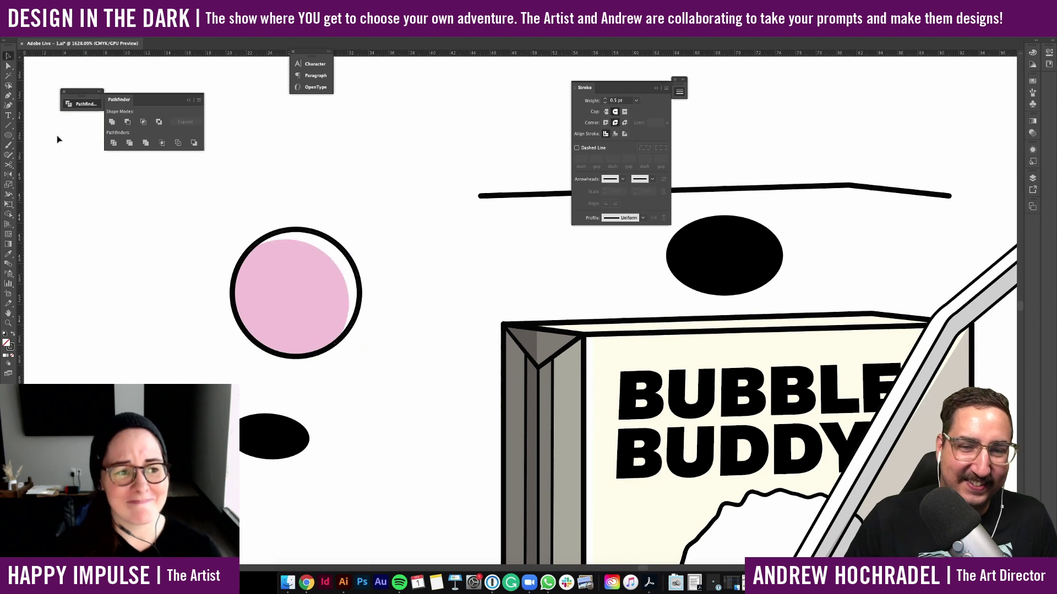
Add a small unstroked white circle as a shine spot on the ball's upper right and shrink it slightly
{"action": "mouse_move", "coordinate": [279, 182]}
{"action": "left_mouse_down"}
{"action": "mouse_move", "coordinate": [322, 217]}
{"action": "mouse_move", "coordinate": [336, 283]}
{"action": "mouse_move", "coordinate": [332, 272]}
{"action": "left_mouse_up"}
{"action": "key", "text": "shift+x"}
{"action": "key", "text": "v"}
{"action": "left_click", "coordinate": [398, 247]}
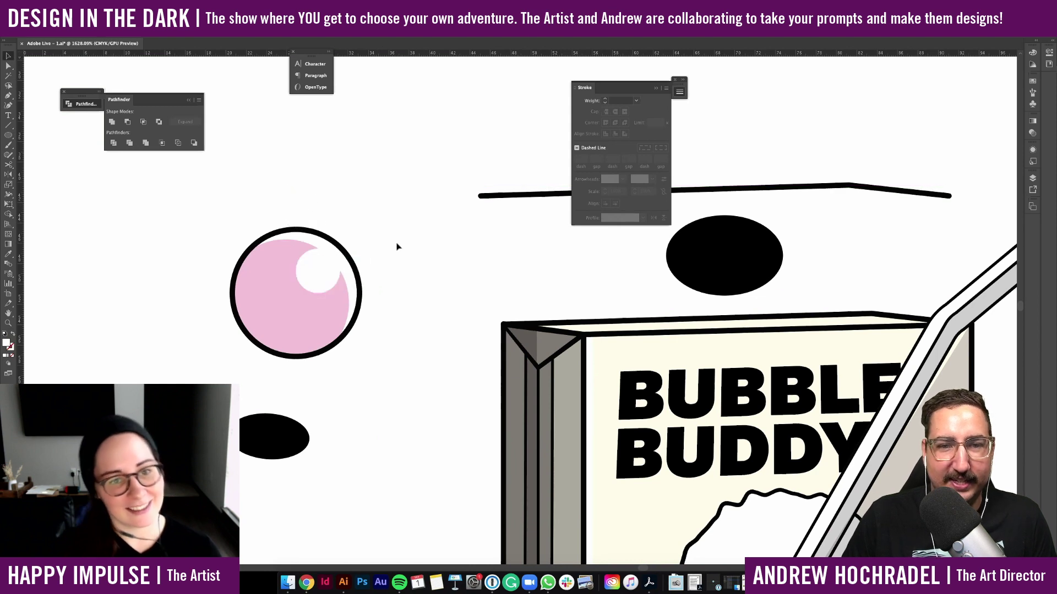
{"action": "left_click", "coordinate": [318, 275]}
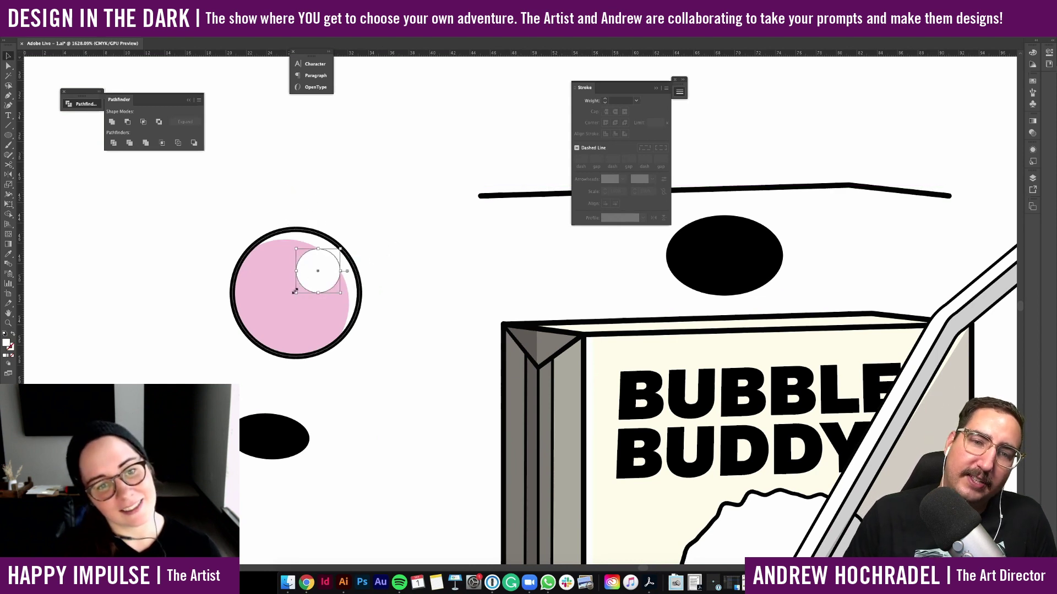
{"action": "left_click_drag", "start_coordinate": [295, 288], "coordinate": [300, 284]}
{"action": "left_click", "coordinate": [427, 243]}
Paste copies of the outline circle over the ball, offset one, and subtract it to leave a crescent along the lower-left rim
{"action": "left_click", "coordinate": [300, 321]}
{"action": "left_click", "coordinate": [382, 342]}
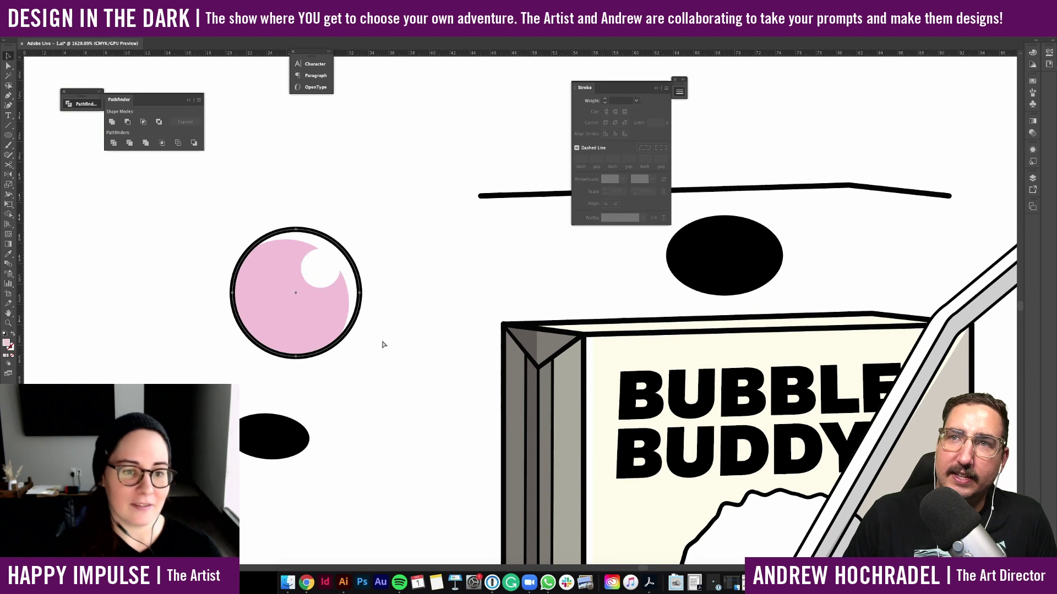
{"action": "key", "text": "ctrl+v"}
{"action": "key", "text": "i"}
{"action": "left_click", "coordinate": [329, 351]}
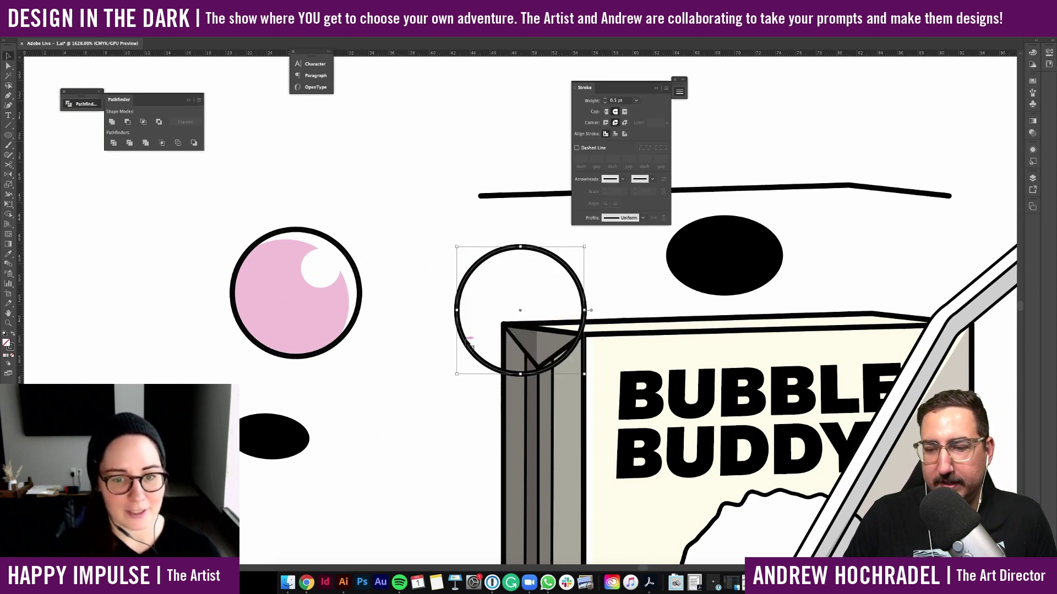
{"action": "left_click_drag", "start_coordinate": [469, 341], "coordinate": [251, 323]}
{"action": "left_click", "coordinate": [128, 123]}
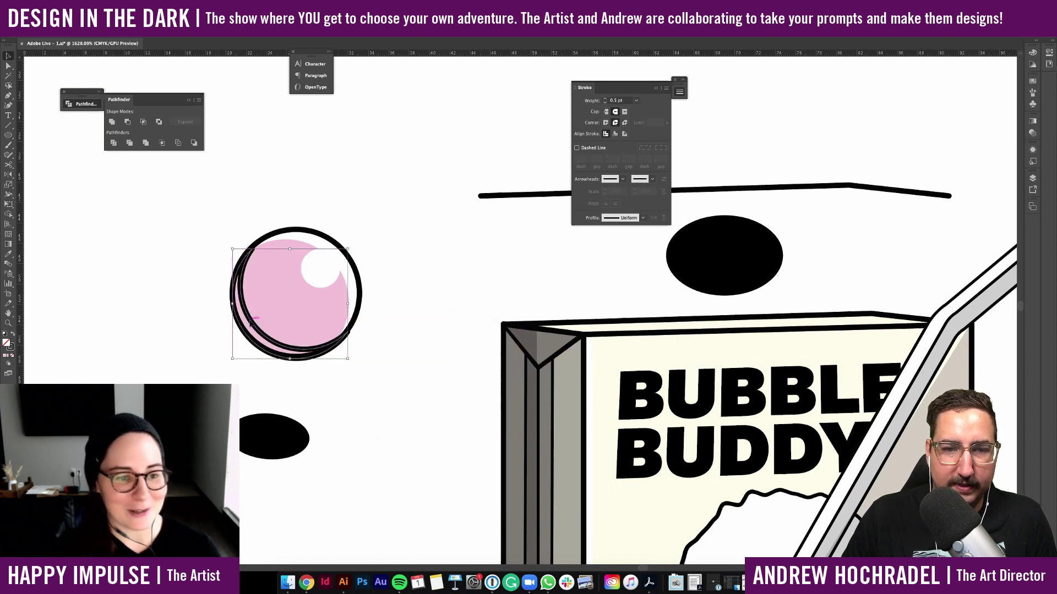
Swap the lower-left crescent's stroke for a solid black fill and make it semi-transparent as a shadow
{"action": "left_click", "coordinate": [13, 333]}
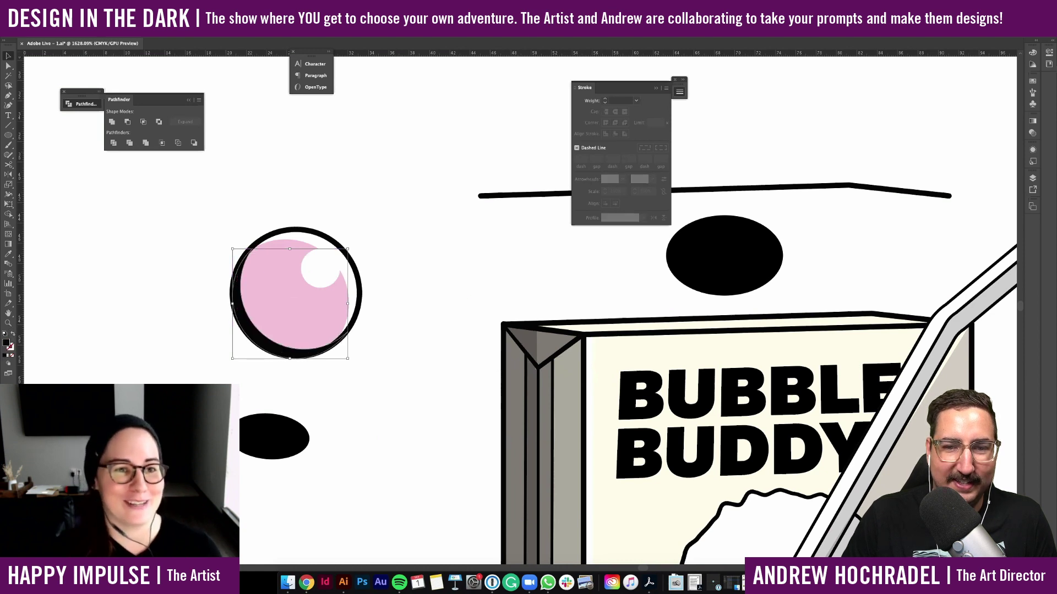
{"action": "key", "text": "Return"}
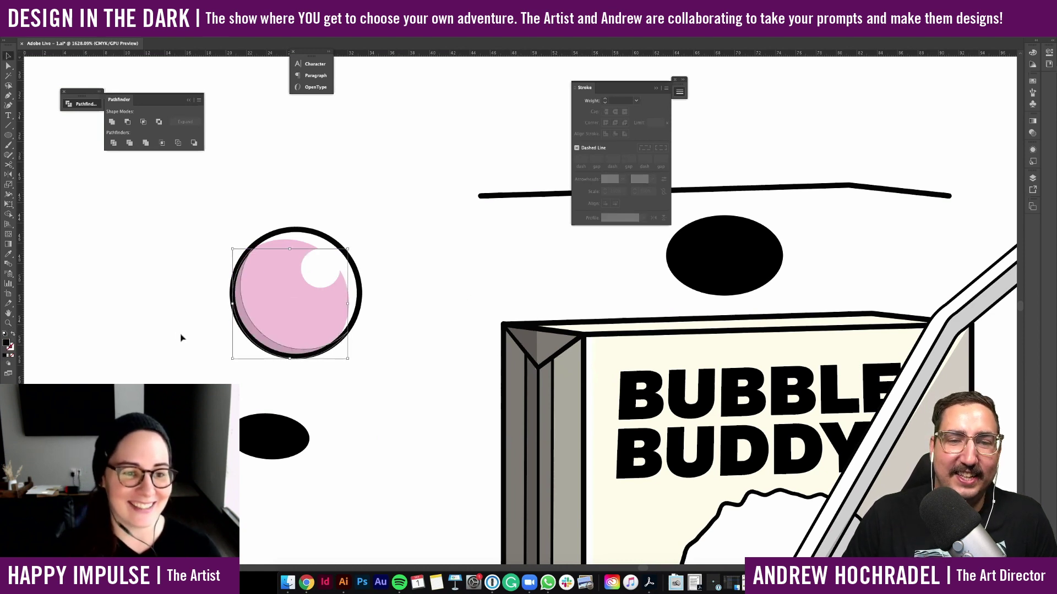
{"action": "left_click", "coordinate": [238, 305]}
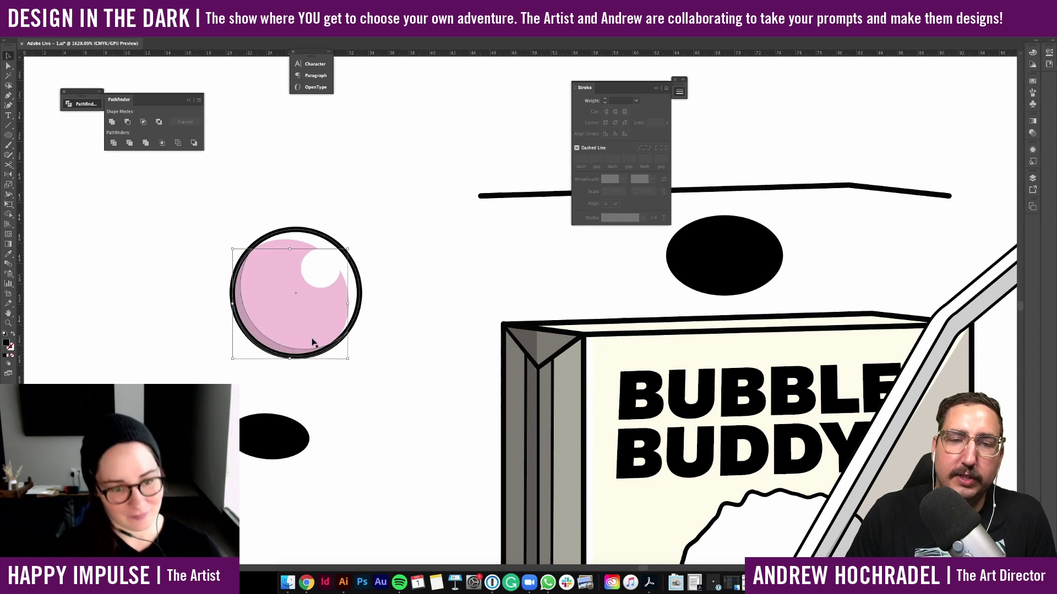
Paste a copy of the shadow crescent beside the ball and delete its two outer-curve anchor points to form a half-disc
{"action": "left_click_drag", "start_coordinate": [289, 355], "coordinate": [408, 439]}
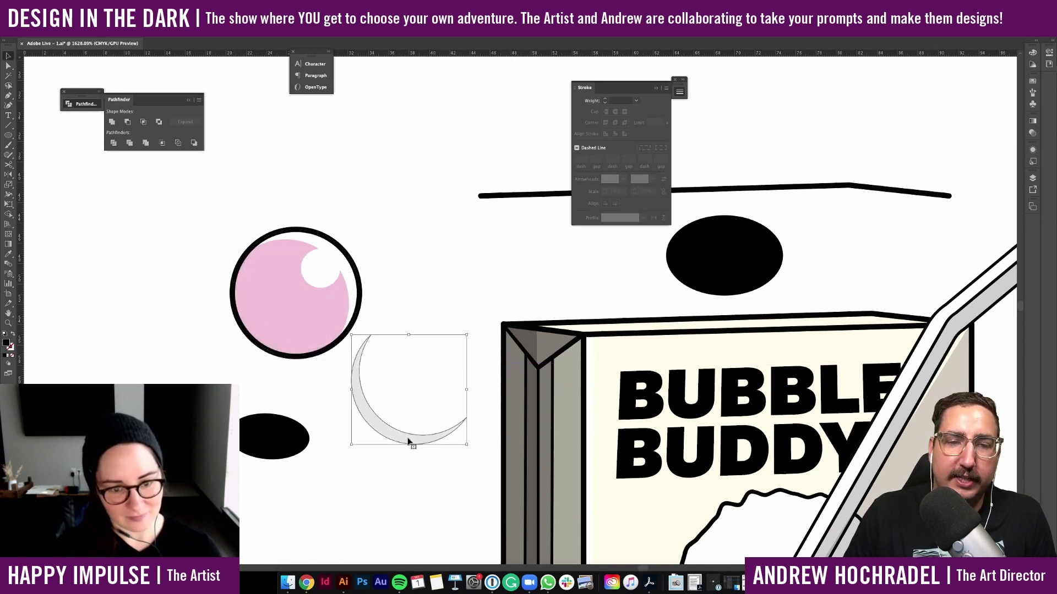
{"action": "key", "text": "super+z"}
{"action": "key", "text": "super+v"}
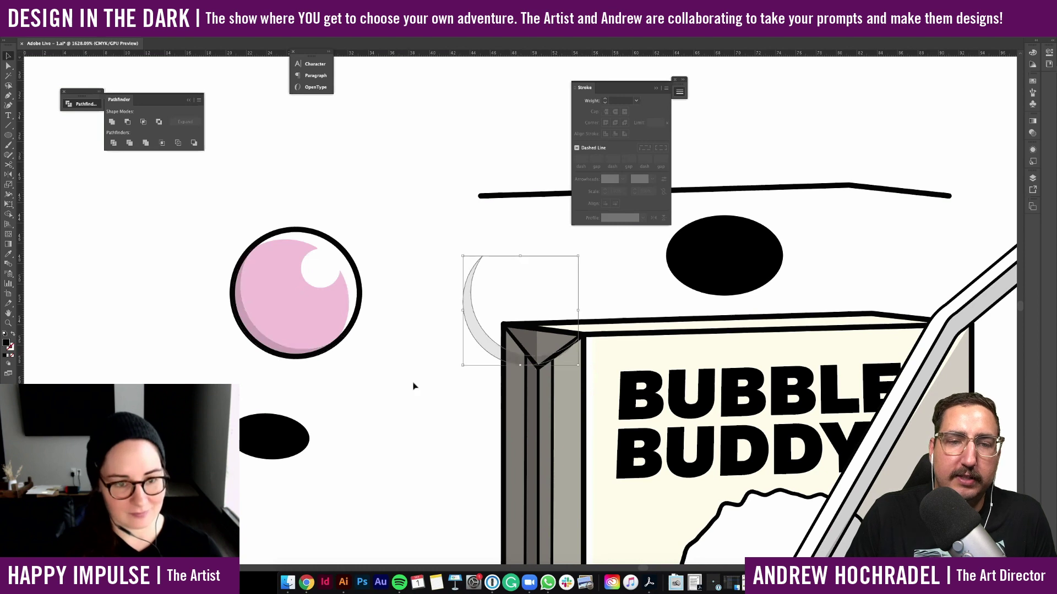
{"action": "left_click_drag", "start_coordinate": [470, 309], "coordinate": [357, 379]}
{"action": "key", "text": "a"}
{"action": "left_click", "coordinate": [351, 370]}
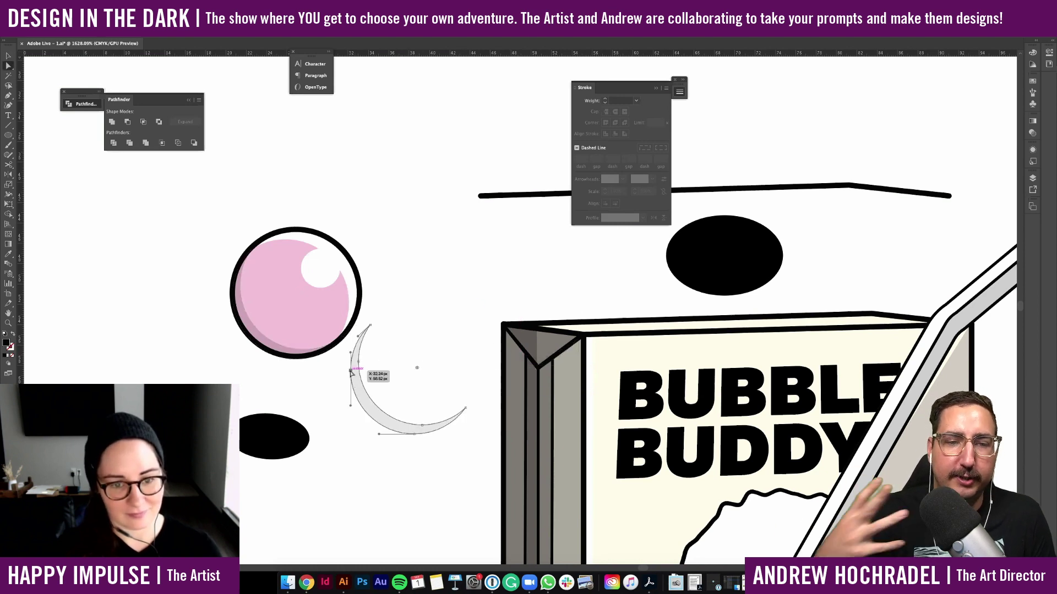
{"action": "key", "text": "Delete"}
{"action": "left_click", "coordinate": [414, 435]}
{"action": "key", "text": "Delete"}
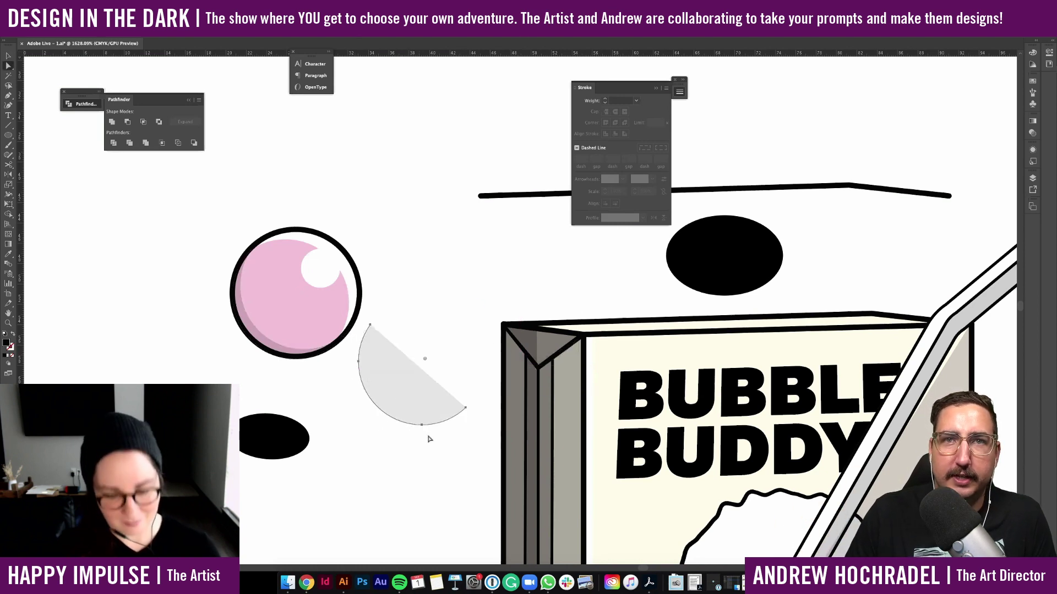
Move the translucent half-disc onto the ball and scale it down to fit inside the shadow crescent
{"action": "key", "text": "v"}
{"action": "left_click_drag", "start_coordinate": [397, 396], "coordinate": [290, 308]}
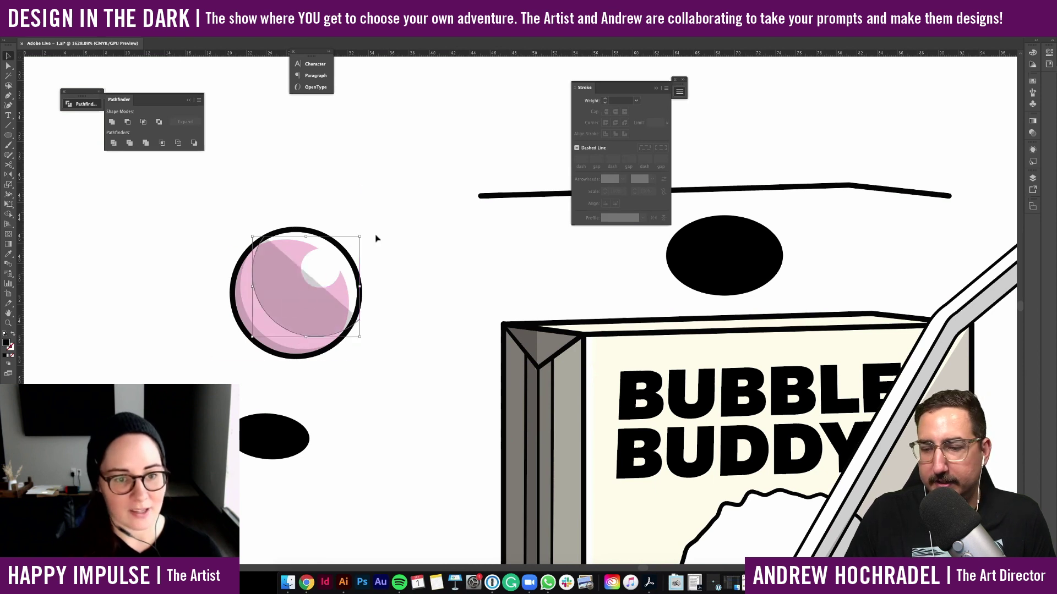
{"action": "left_click_drag", "start_coordinate": [361, 236], "coordinate": [334, 260]}
{"action": "key", "text": "c"}
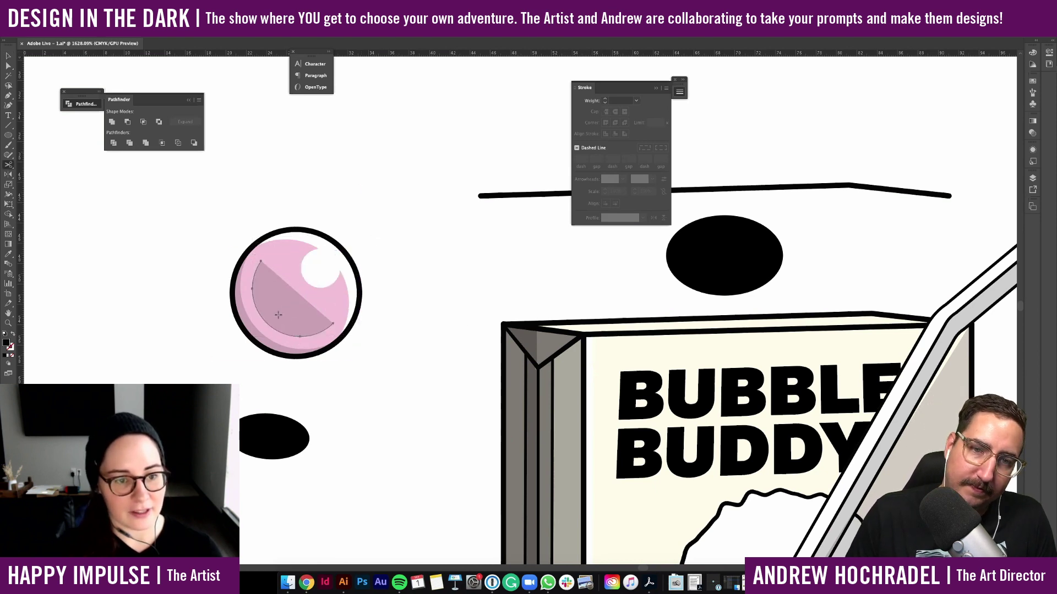
{"action": "key", "text": "v"}
Shrink the ball's shadow crescent slightly from its lower-left corner so it sits inside the black outline
{"action": "left_click", "coordinate": [265, 340]}
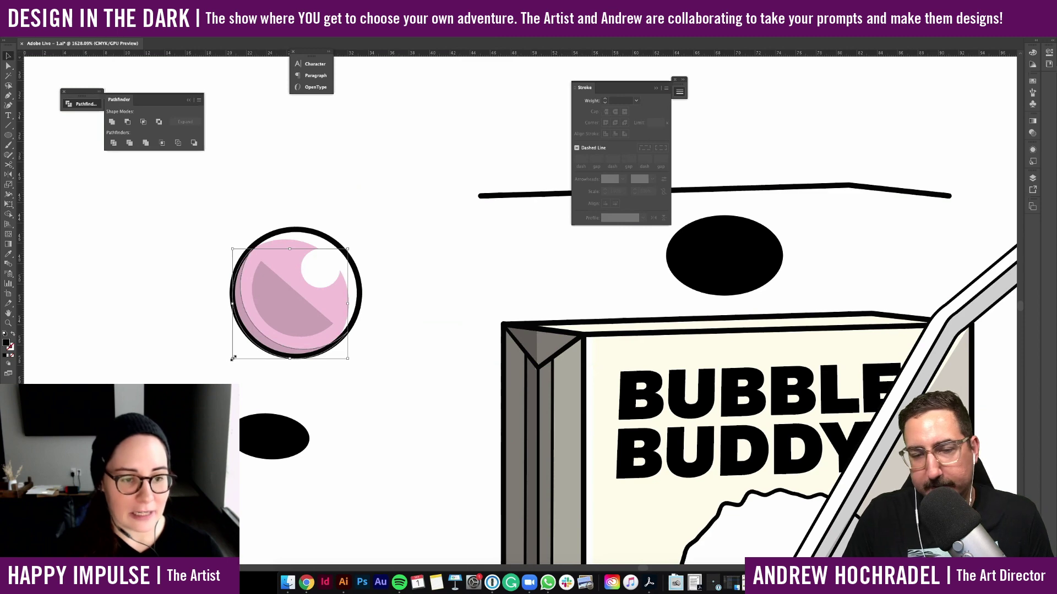
{"action": "left_click_drag", "start_coordinate": [233, 358], "coordinate": [238, 353]}
{"action": "left_click", "coordinate": [241, 370]}
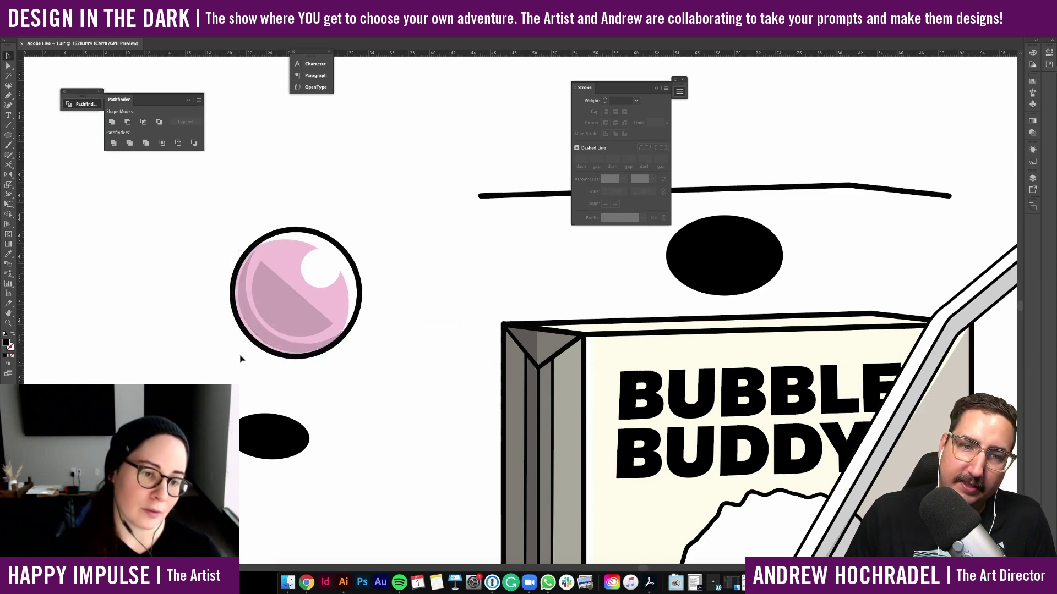
Move the translucent half-disc off the ball to the empty area at its lower right
{"action": "scroll", "coordinate": [240, 355], "scroll_direction": "up", "scroll_amount": 2, "text": "alt"}
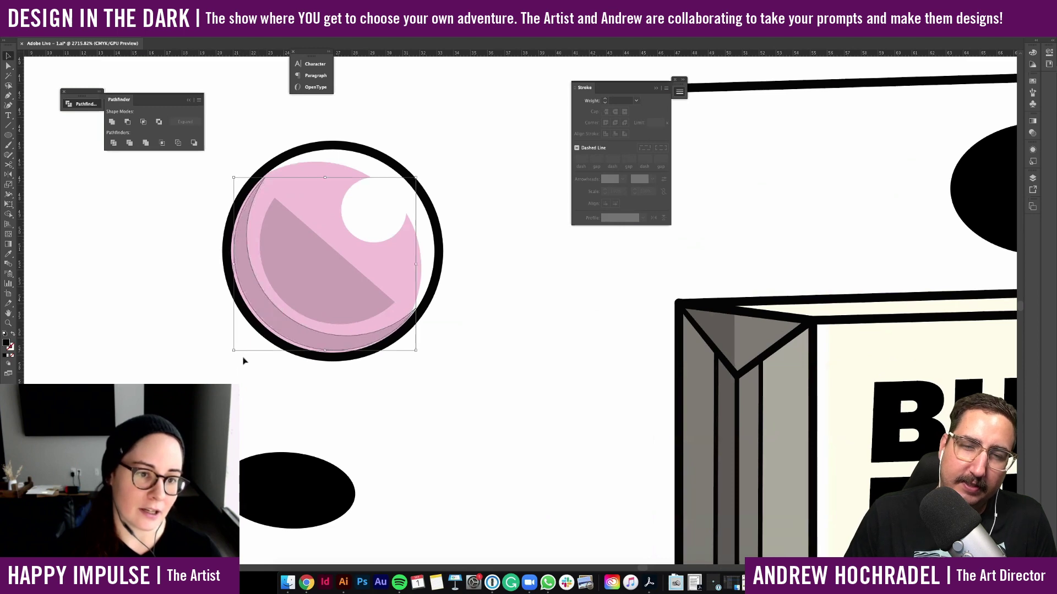
{"action": "left_click_drag", "start_coordinate": [315, 263], "coordinate": [465, 323]}
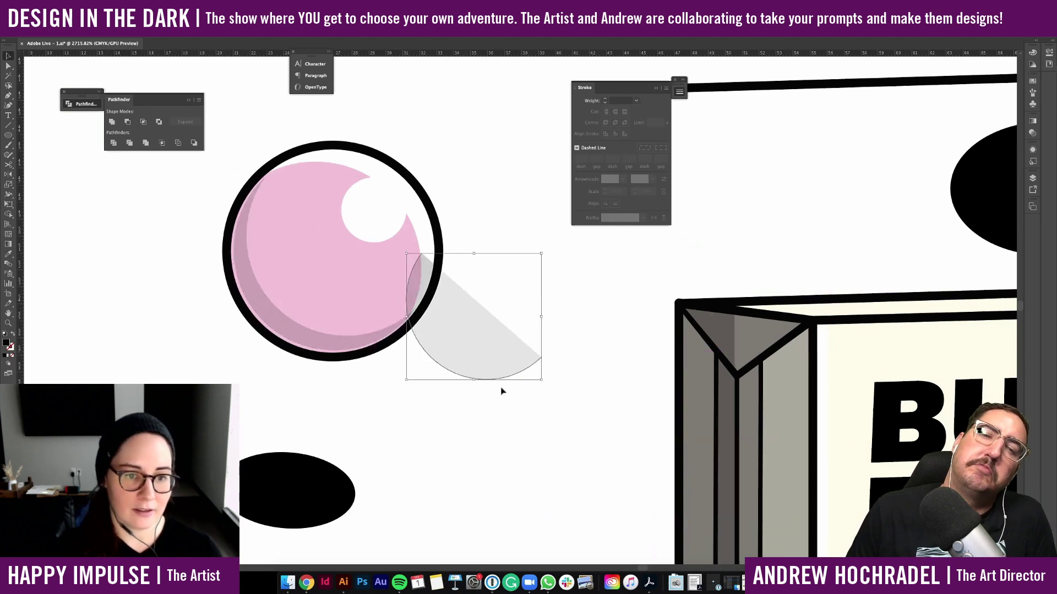
{"action": "scroll", "coordinate": [509, 413], "scroll_direction": "down", "scroll_amount": 3, "text": "alt"}
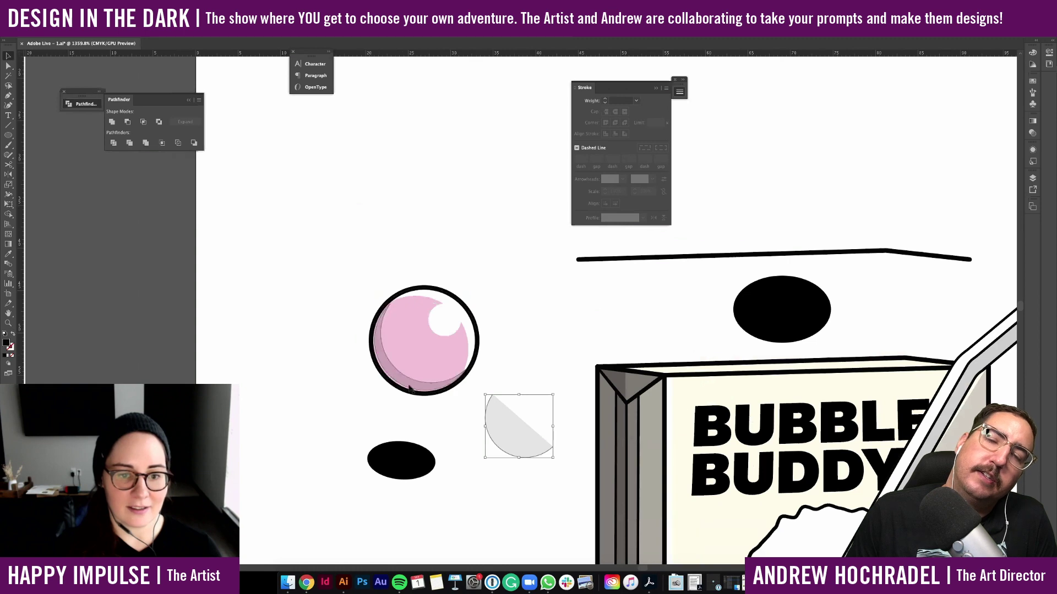
{"action": "scroll", "coordinate": [409, 388], "scroll_direction": "up", "scroll_amount": 2, "text": "alt"}
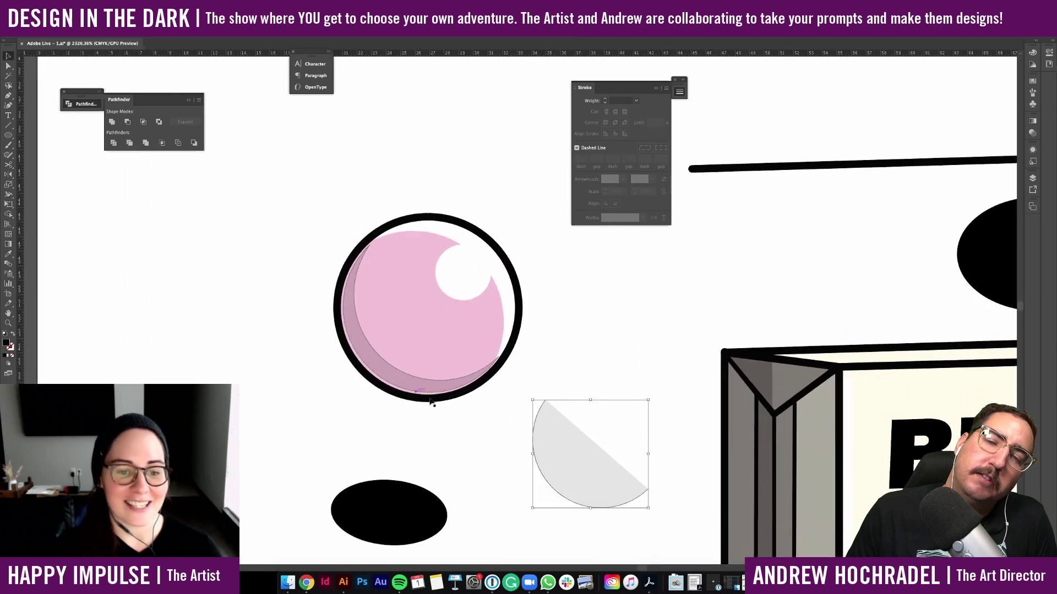
Shrink the ball's shadow crescent slightly from its upper-right corner so it stays inside the black outline
{"action": "left_click", "coordinate": [432, 400]}
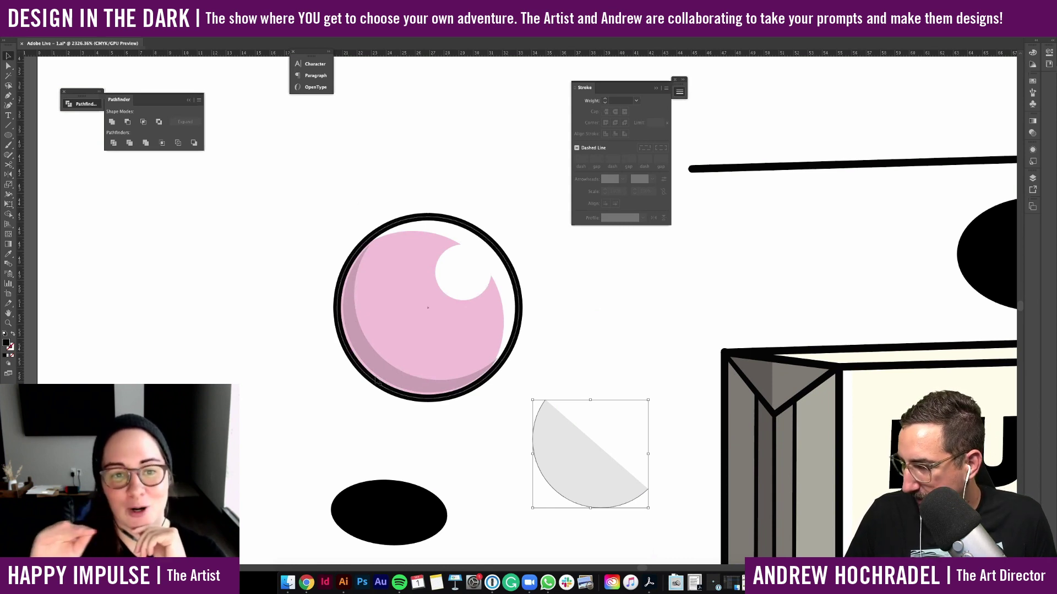
{"action": "left_click", "coordinate": [433, 374]}
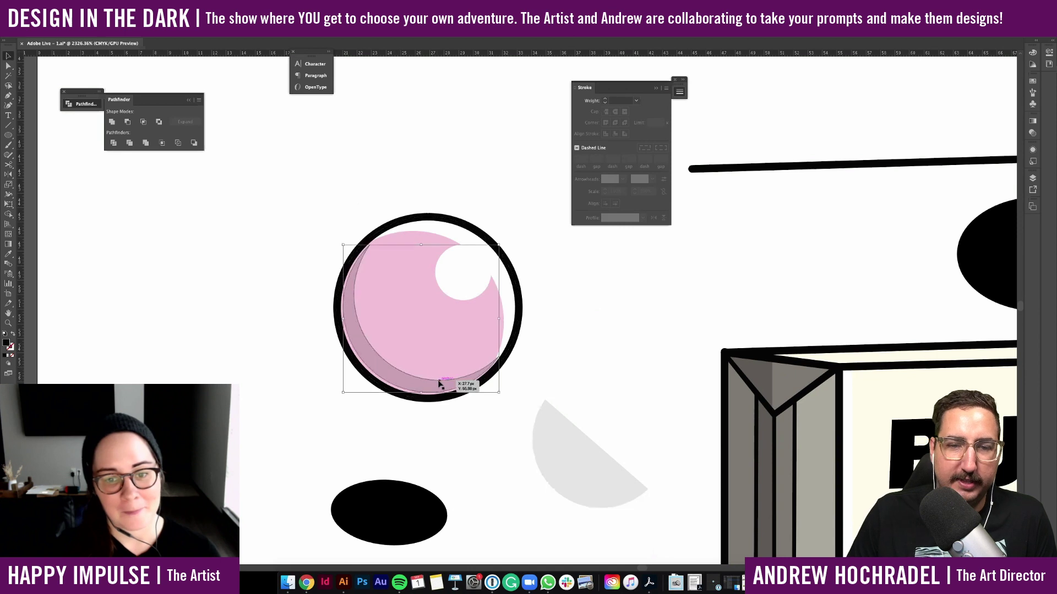
{"action": "left_click_drag", "start_coordinate": [503, 231], "coordinate": [497, 246]}
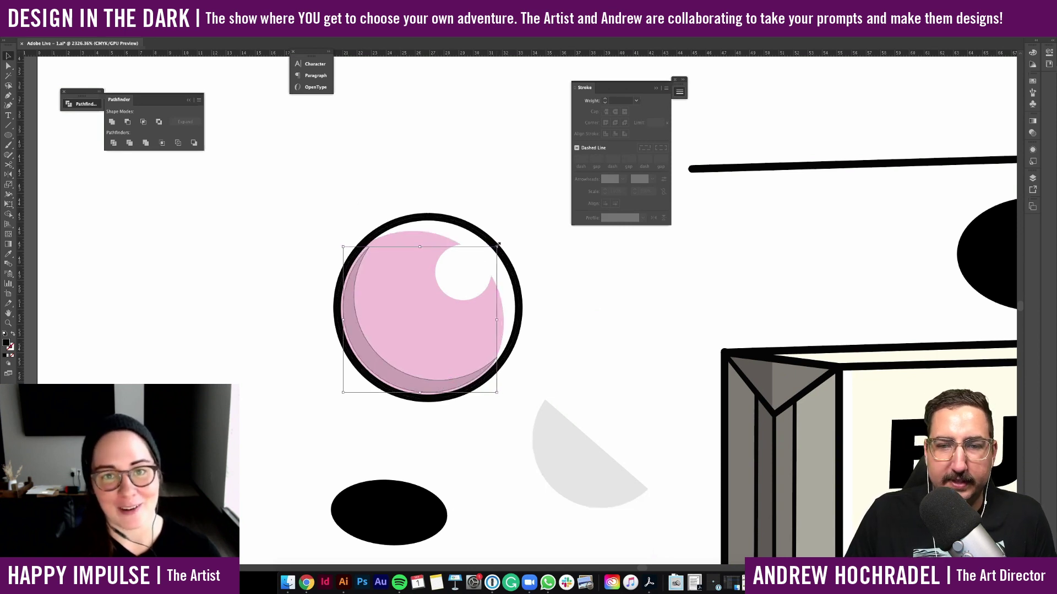
{"action": "left_click", "coordinate": [530, 269]}
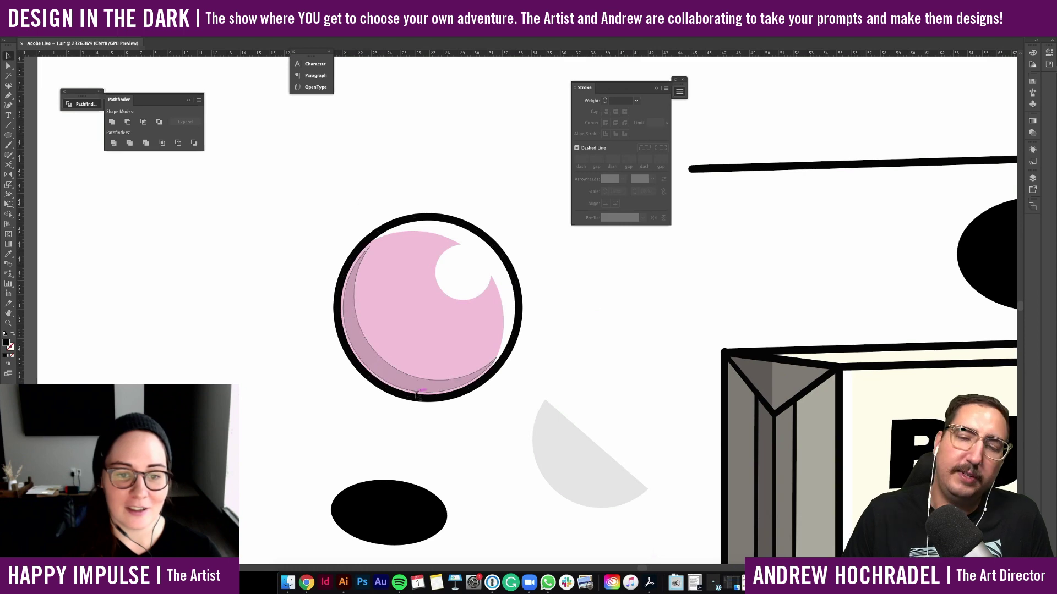
{"action": "left_click", "coordinate": [324, 407]}
Paste another copy of the shadow crescent beside the ball and delete its outer-curve anchor points to form a half-disc
{"action": "scroll", "coordinate": [392, 390], "scroll_direction": "down", "scroll_amount": 3}
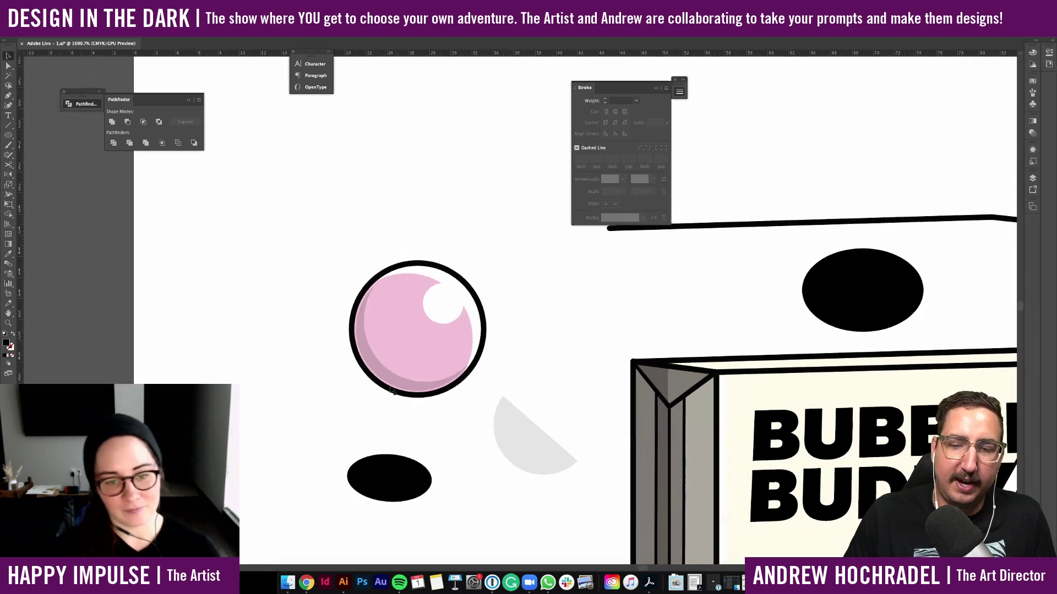
{"action": "key", "text": "super+v"}
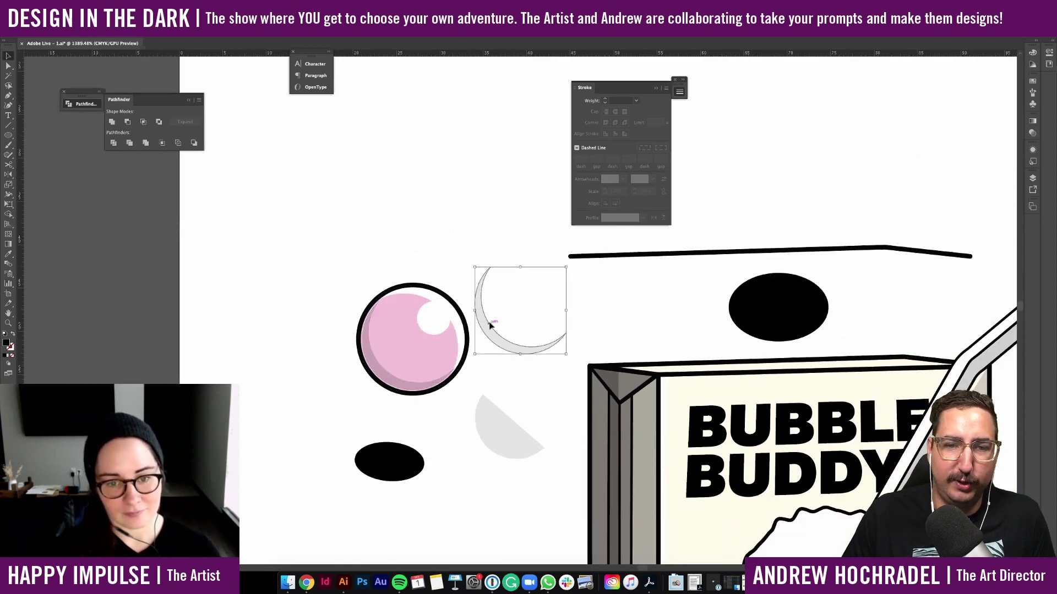
{"action": "key", "text": "s"}
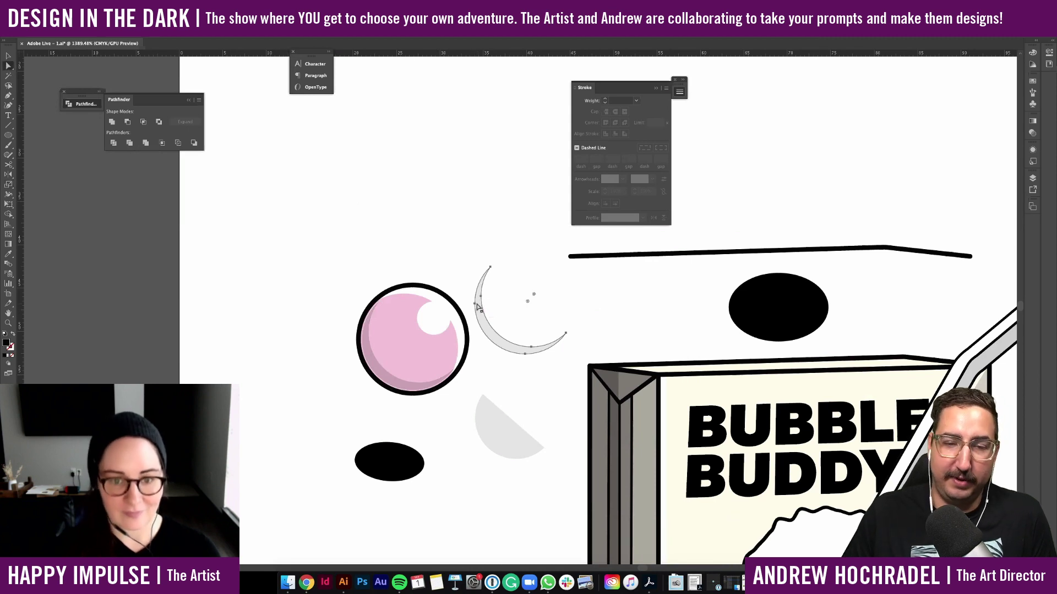
{"action": "left_click_drag", "start_coordinate": [477, 306], "coordinate": [525, 357]}
{"action": "key", "text": "v"}
Apply the white of the ball to the new half-disc, move it onto the ball and scale it down to fit inside
{"action": "key", "text": "i"}
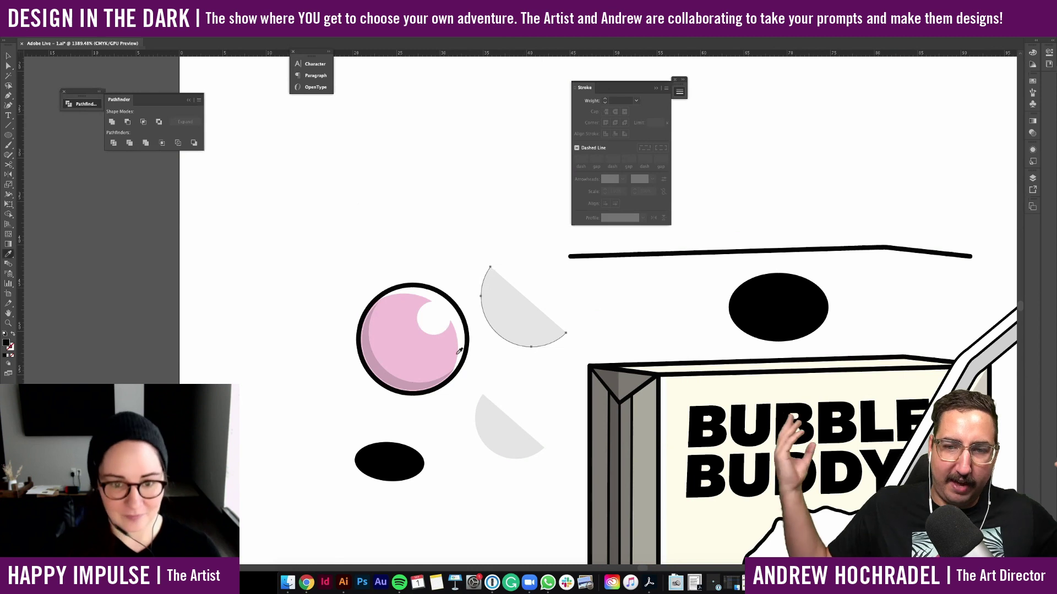
{"action": "left_click", "coordinate": [455, 322]}
{"action": "key", "text": "v"}
{"action": "left_click_drag", "start_coordinate": [495, 333], "coordinate": [392, 363]}
{"action": "left_click_drag", "start_coordinate": [460, 305], "coordinate": [445, 315]}
{"action": "left_click_drag", "start_coordinate": [407, 347], "coordinate": [406, 344]}
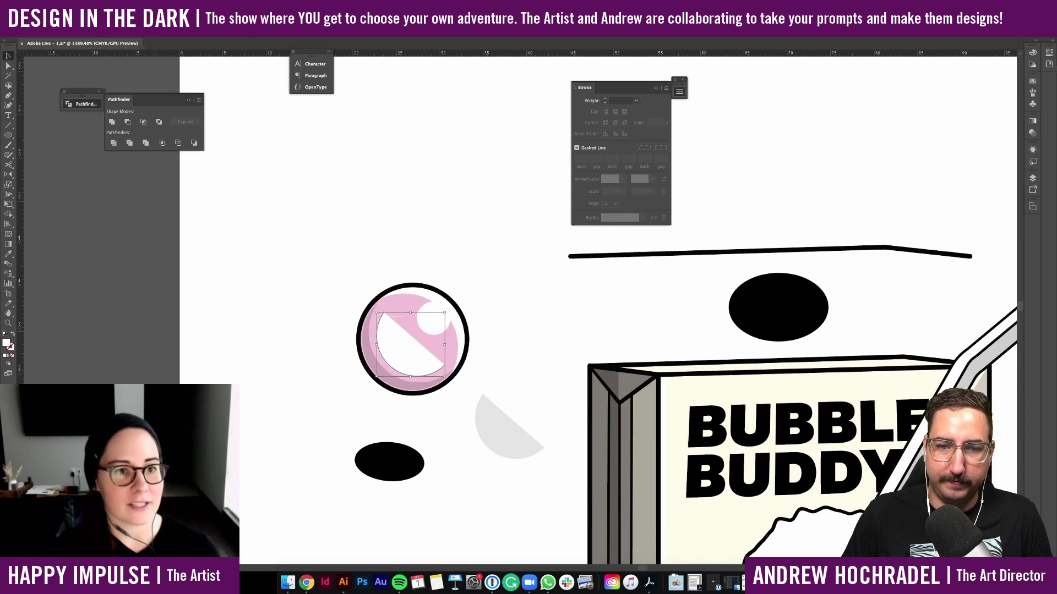
Turn the white half-disc into a curved highlight line with a 0.5 pt white stroke and no fill
{"action": "left_click", "coordinate": [187, 31]}
{"action": "left_click", "coordinate": [197, 63]}
{"action": "left_click", "coordinate": [134, 32]}
{"action": "left_click", "coordinate": [134, 32]}
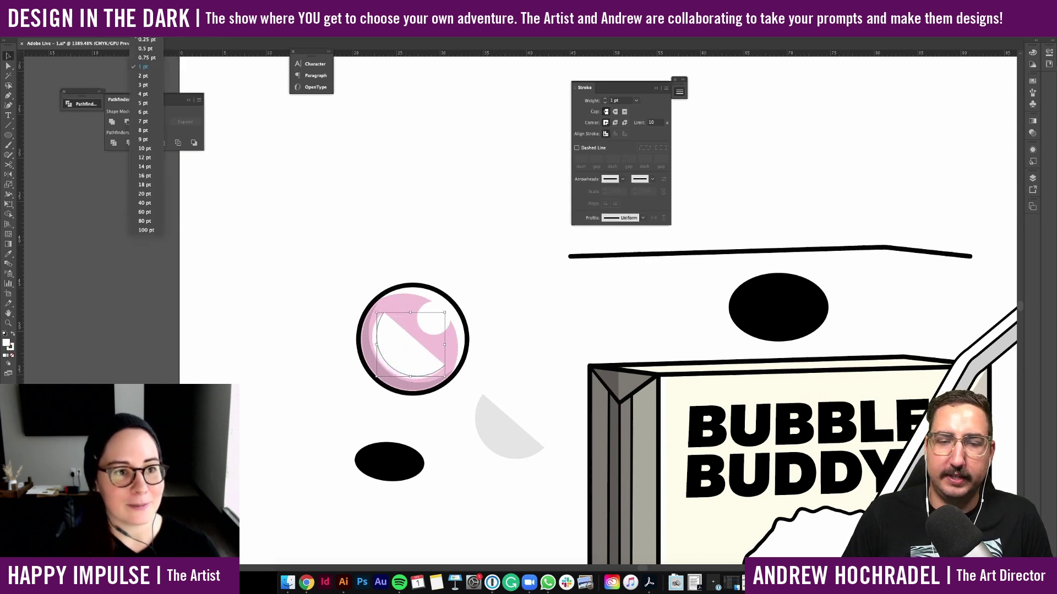
{"action": "left_click", "coordinate": [143, 49]}
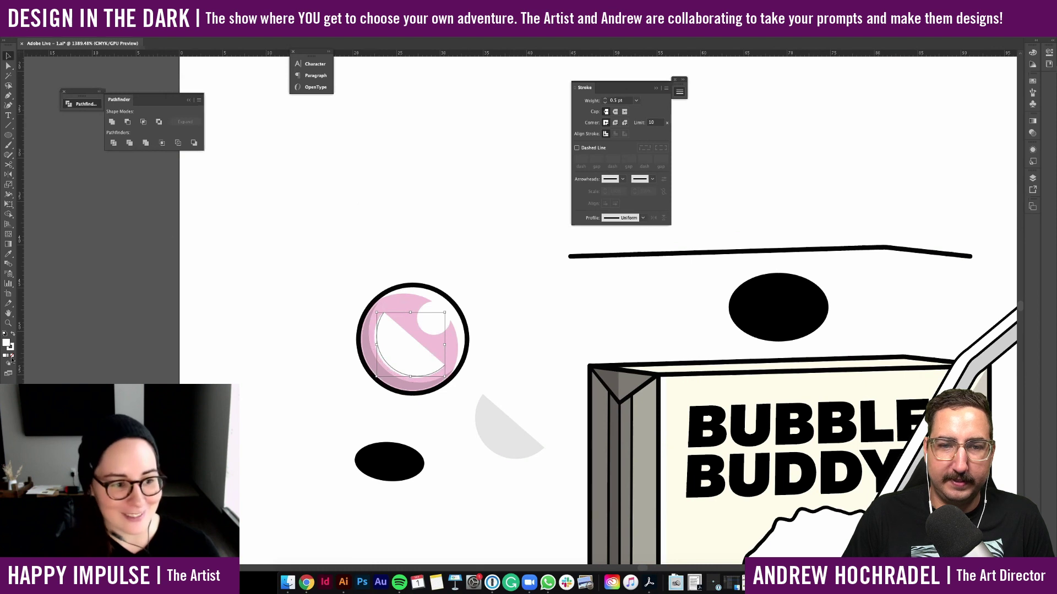
{"action": "key", "text": "slash"}
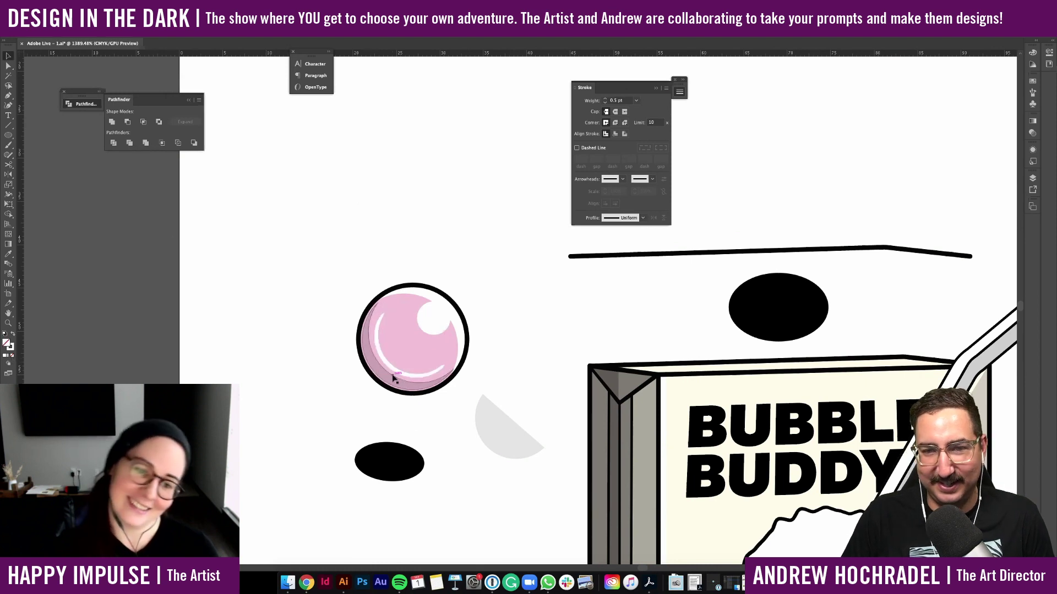
Add an anchor point on the lower-left part of the white highlight arc and delete the arc's upper-left portion
{"action": "key", "text": "plus"}
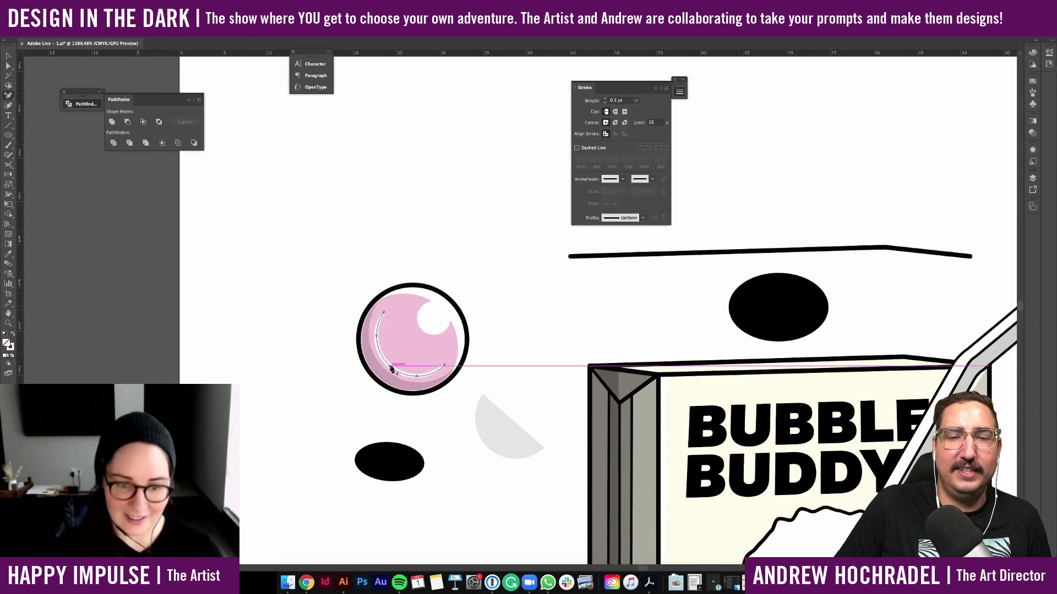
{"action": "left_click", "coordinate": [390, 368]}
{"action": "key", "text": "Return"}
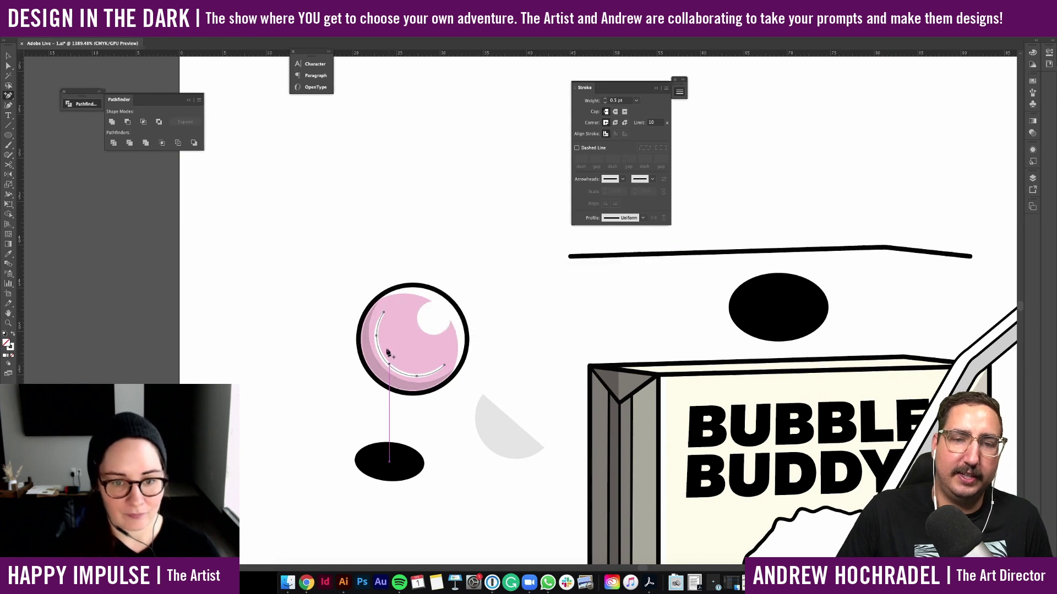
{"action": "key", "text": "a"}
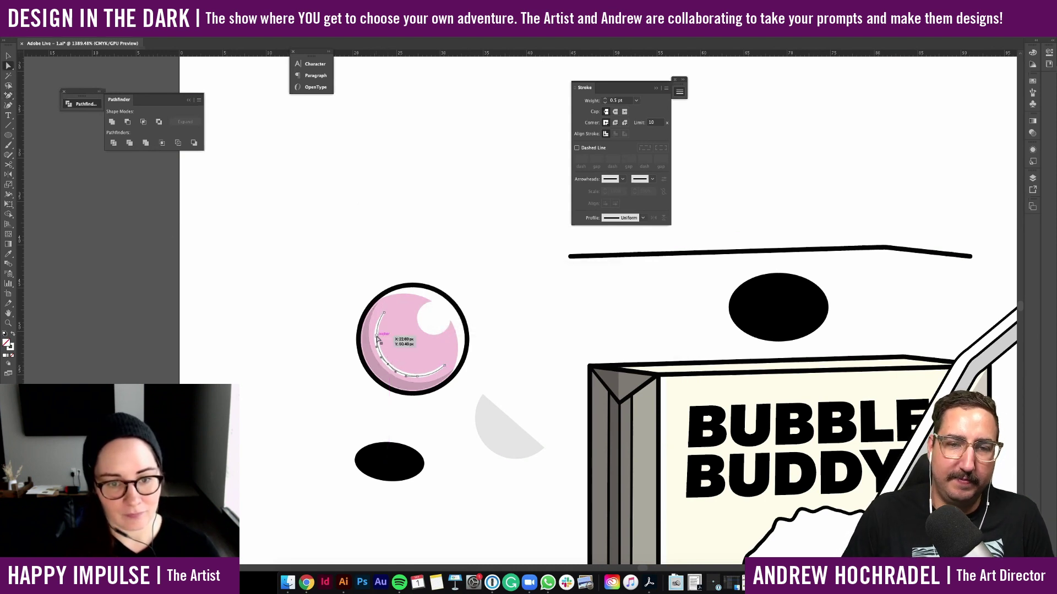
{"action": "left_click", "coordinate": [378, 338]}
{"action": "key", "text": "Delete"}
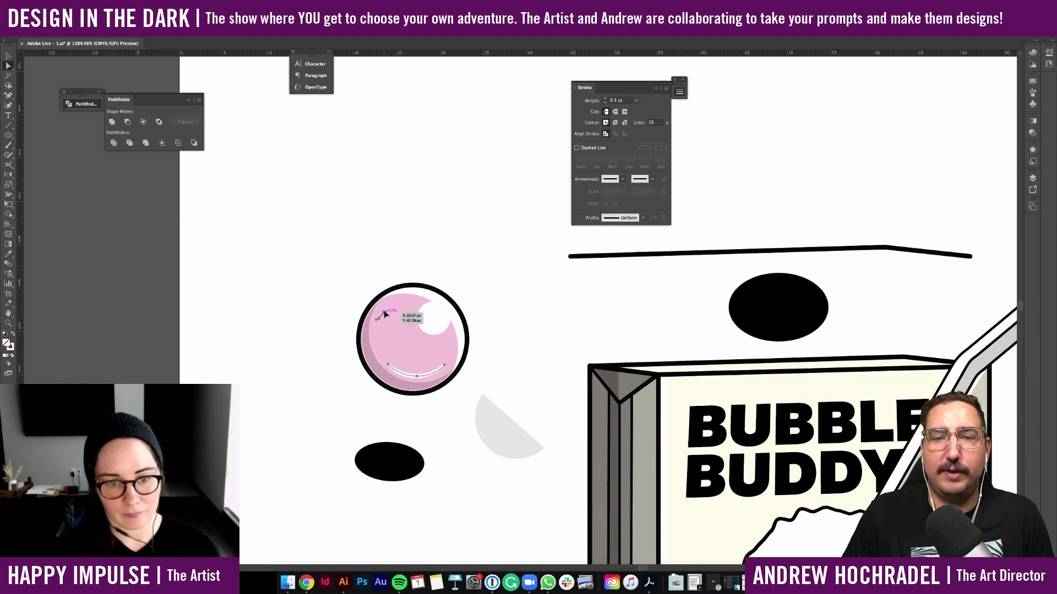
Rotate the shortened white highlight arc and move it to the ball's lower left, following the shadow crescent
{"action": "key", "text": "v"}
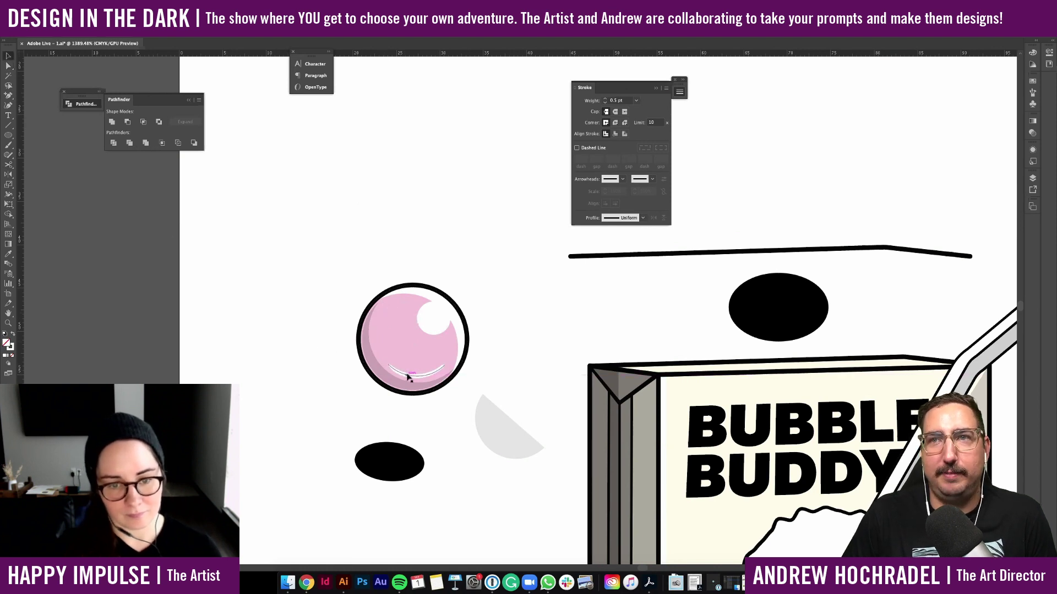
{"action": "left_click", "coordinate": [409, 362]}
{"action": "left_click_drag", "start_coordinate": [449, 346], "coordinate": [449, 353]}
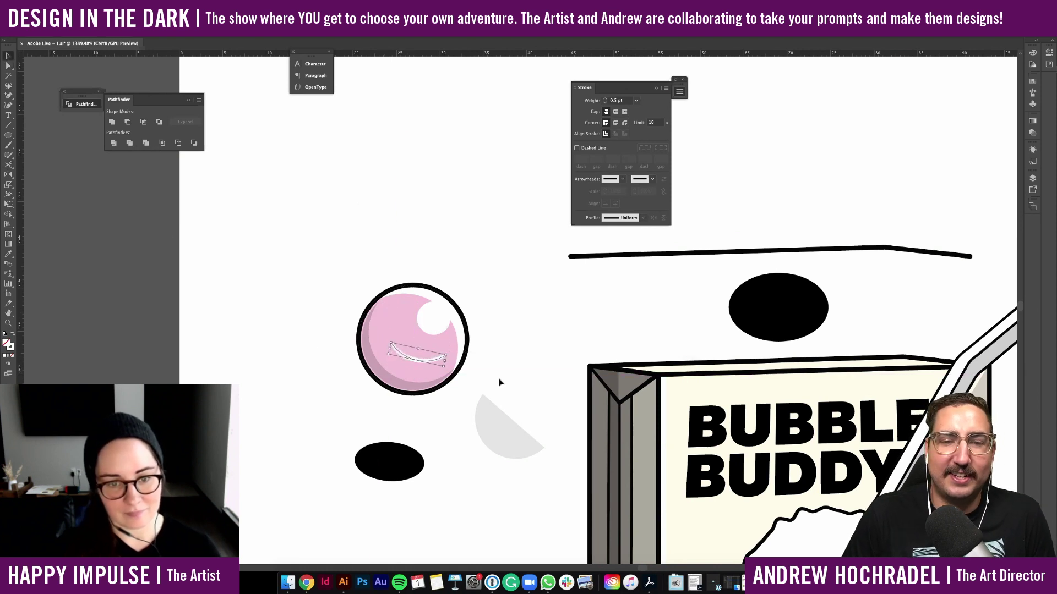
{"action": "left_click", "coordinate": [498, 381]}
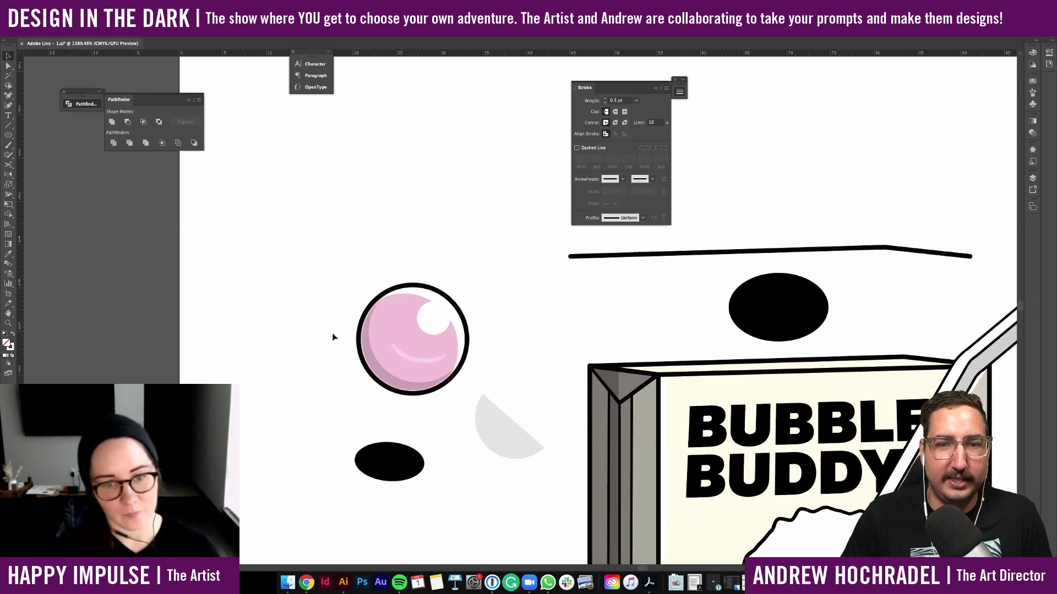
{"action": "mouse_move", "coordinate": [415, 359]}
{"action": "left_mouse_down"}
{"action": "mouse_move", "coordinate": [419, 348]}
{"action": "mouse_move", "coordinate": [457, 358]}
{"action": "mouse_move", "coordinate": [408, 373]}
{"action": "left_mouse_up"}
{"action": "left_click", "coordinate": [499, 362]}
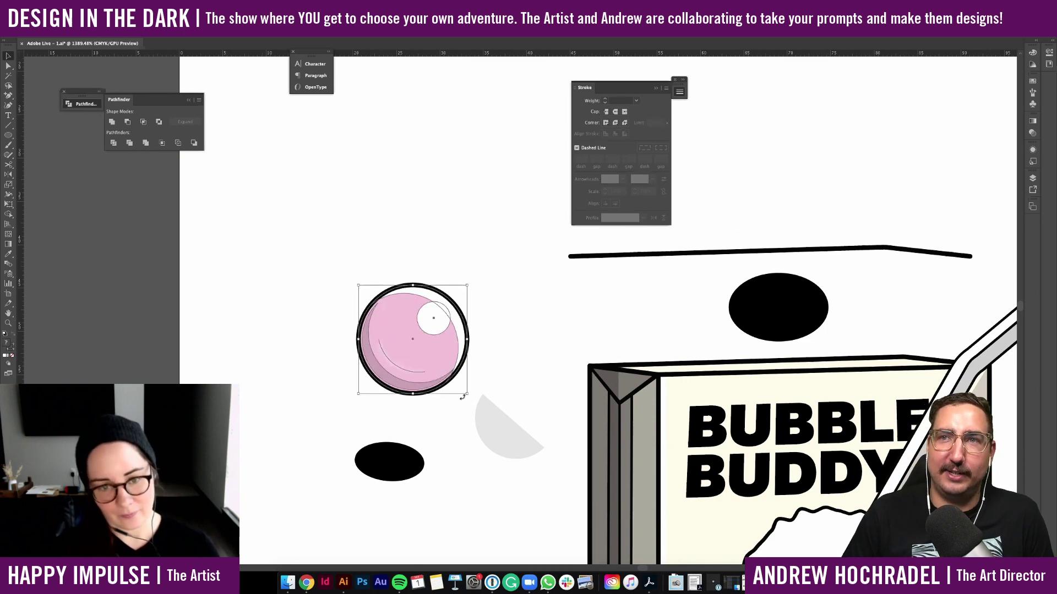
Bring the complete gum ball onto the carton's front face, stacked behind the straw
{"action": "scroll", "coordinate": [460, 429], "scroll_direction": "down", "scroll_amount": 3}
{"action": "scroll", "coordinate": [460, 430], "scroll_direction": "down", "scroll_amount": 4}
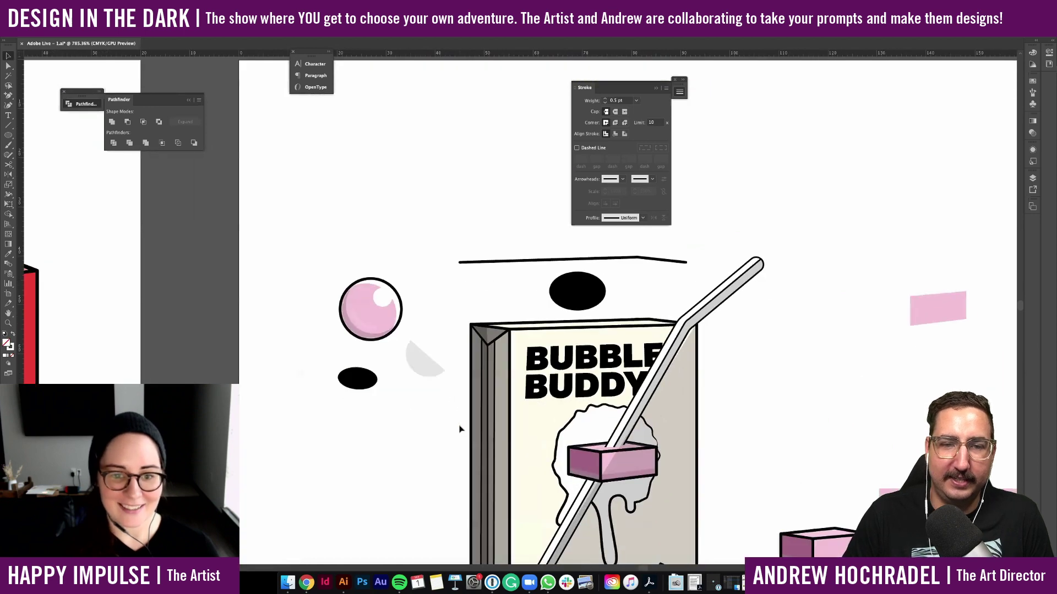
{"action": "scroll", "coordinate": [380, 364], "scroll_direction": "down", "scroll_amount": 1}
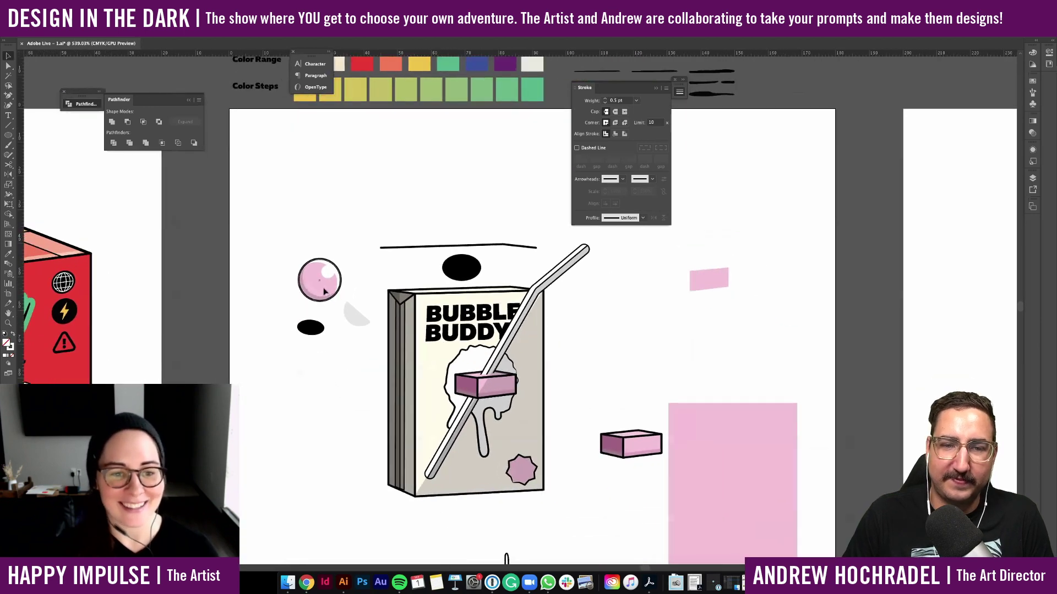
{"action": "left_click_drag", "start_coordinate": [324, 289], "coordinate": [488, 456]}
{"action": "key", "text": "super+z"}
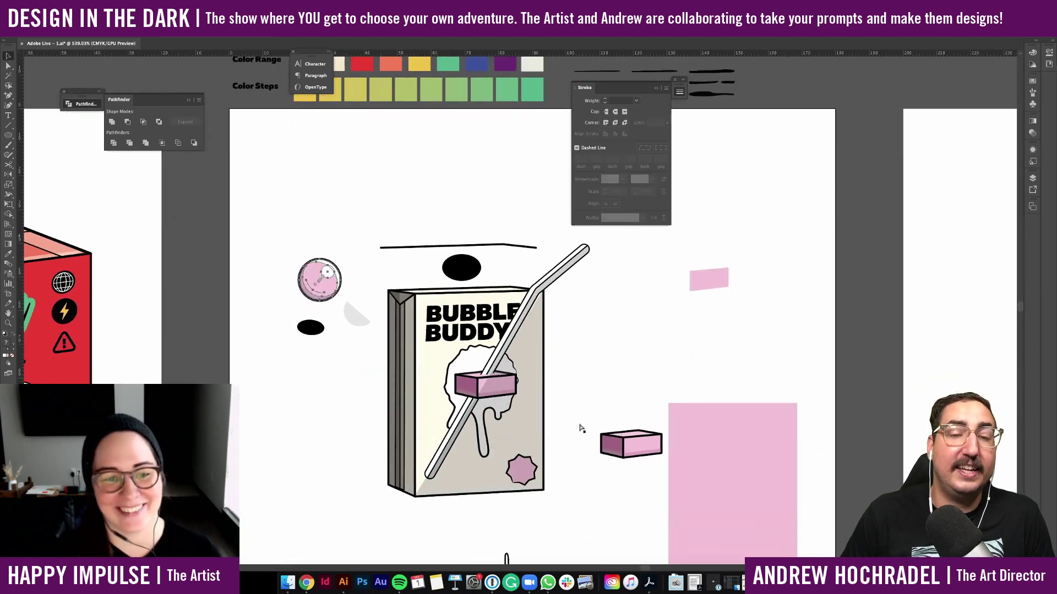
{"action": "key", "text": "Delete"}
{"action": "key", "text": "super+z"}
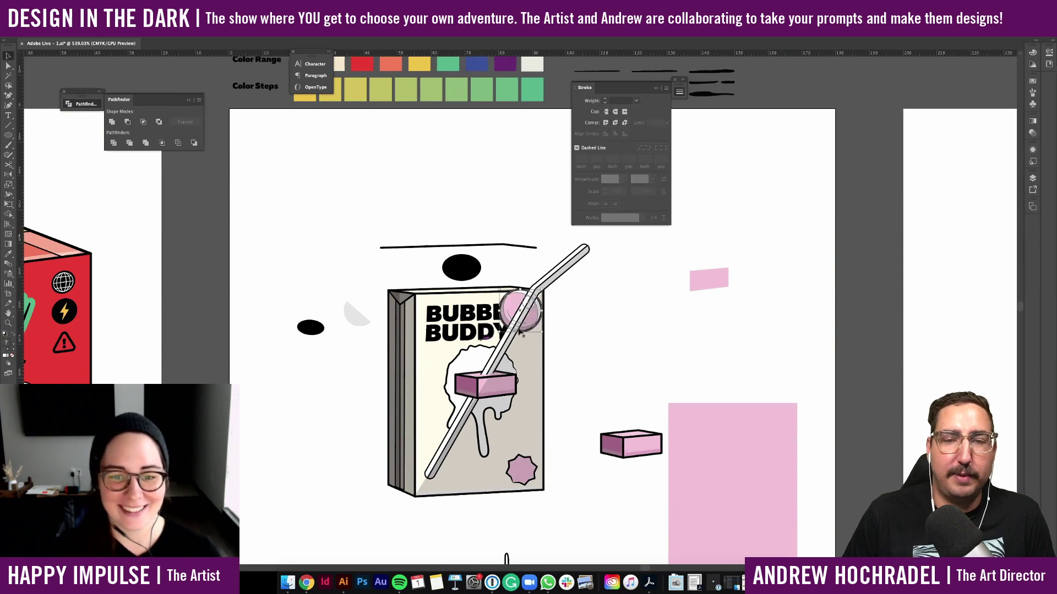
Move the gum ball to the left of the dripping gum on the carton and scale it down slightly
{"action": "left_click_drag", "start_coordinate": [530, 314], "coordinate": [448, 368]}
{"action": "key", "text": "super+z"}
{"action": "left_click", "coordinate": [615, 313]}
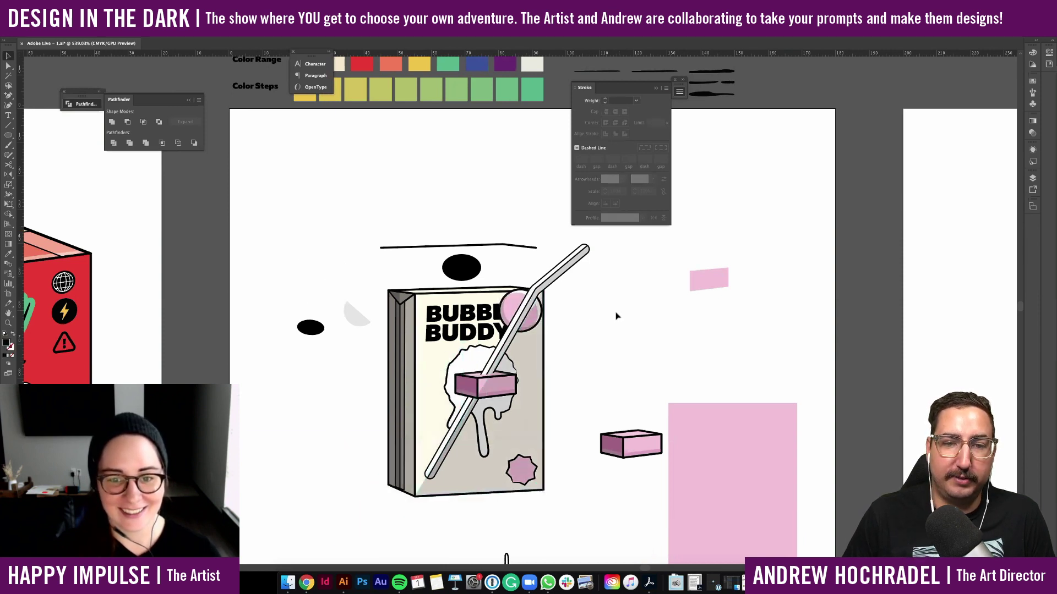
{"action": "left_click_drag", "start_coordinate": [507, 303], "coordinate": [443, 367]}
{"action": "scroll", "coordinate": [442, 367], "scroll_direction": "up", "scroll_amount": 4}
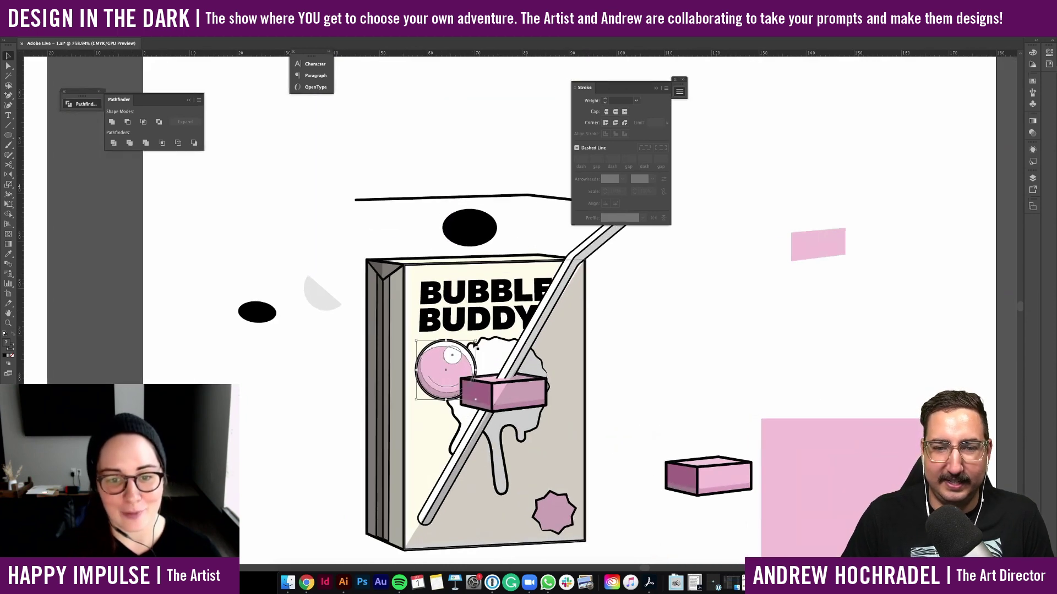
{"action": "left_click_drag", "start_coordinate": [476, 341], "coordinate": [466, 350]}
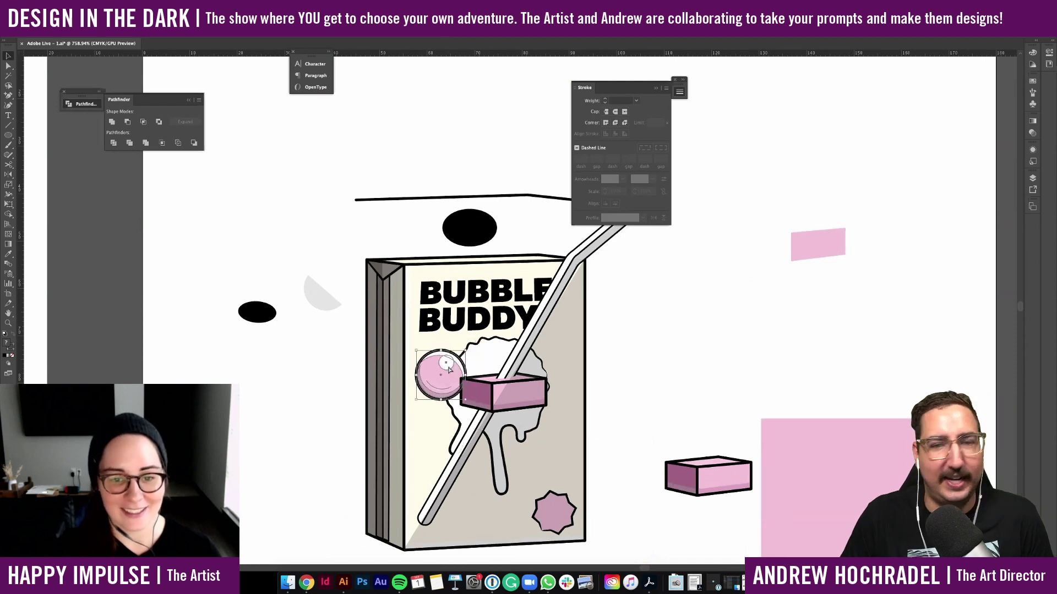
Copy the gum ball and place a duplicate near the carton's upper-right edge, behind the straw and the shading
{"action": "key", "text": "super+c"}
{"action": "key", "text": "super+v"}
{"action": "left_click_drag", "start_coordinate": [514, 313], "coordinate": [438, 298]}
{"action": "key", "text": "super+z"}
{"action": "key", "text": "super+2"}
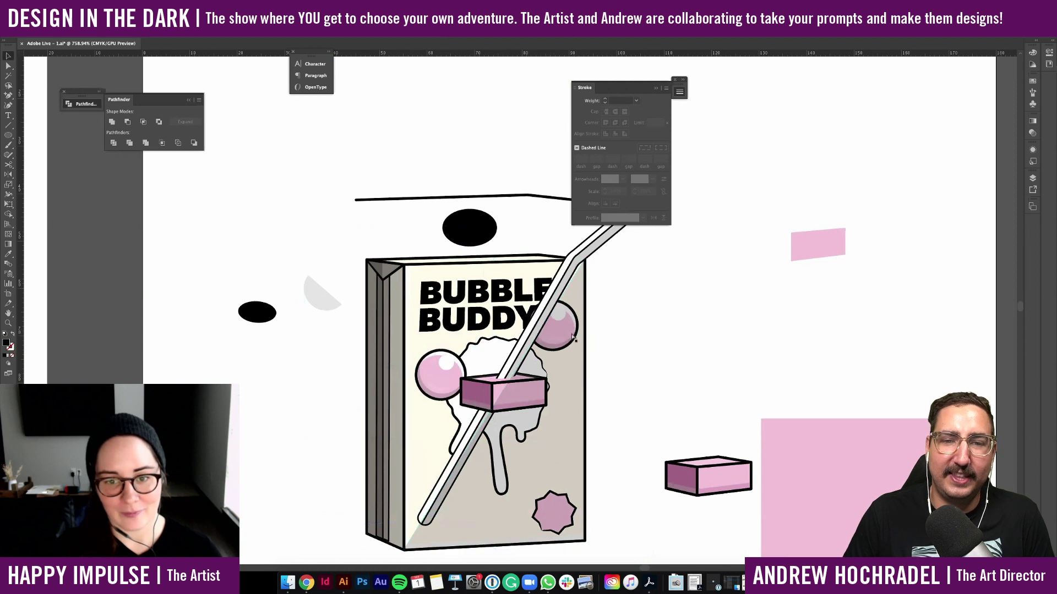
Paste another gum ball near the carton's lower-left corner and send it behind the straw and the shading
{"action": "key", "text": "super+v"}
{"action": "left_click_drag", "start_coordinate": [517, 322], "coordinate": [456, 511]}
{"action": "key", "text": "super+["}
{"action": "key", "text": "super+["}
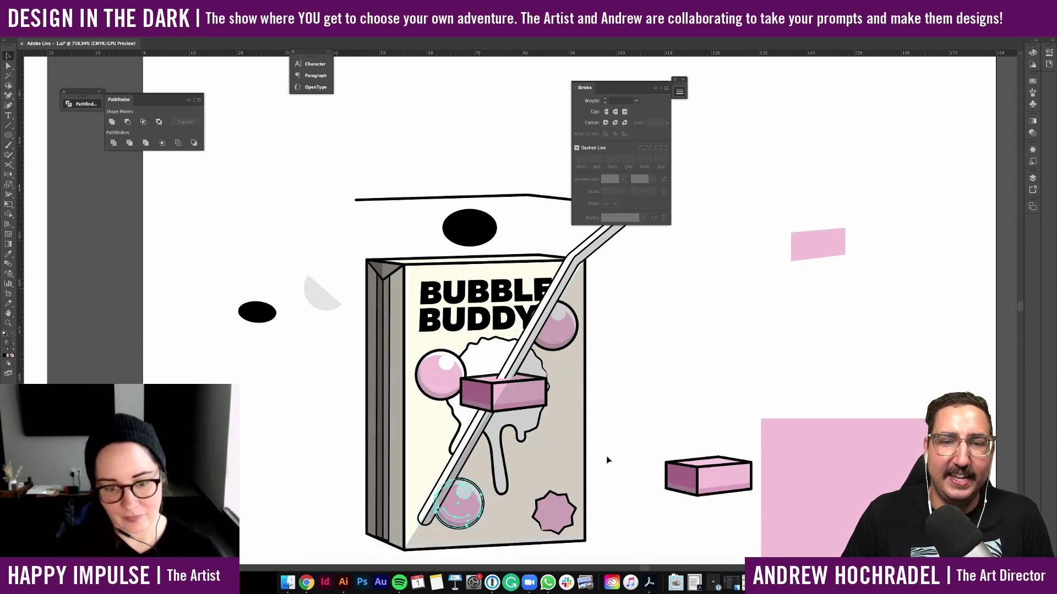
Paste a further gum ball, shrink it and place it behind the shading, between the gum drip and the starburst
{"action": "key", "text": "super+v"}
{"action": "left_click_drag", "start_coordinate": [531, 315], "coordinate": [543, 460]}
{"action": "key", "text": "super+z"}
{"action": "key", "text": "super+z"}
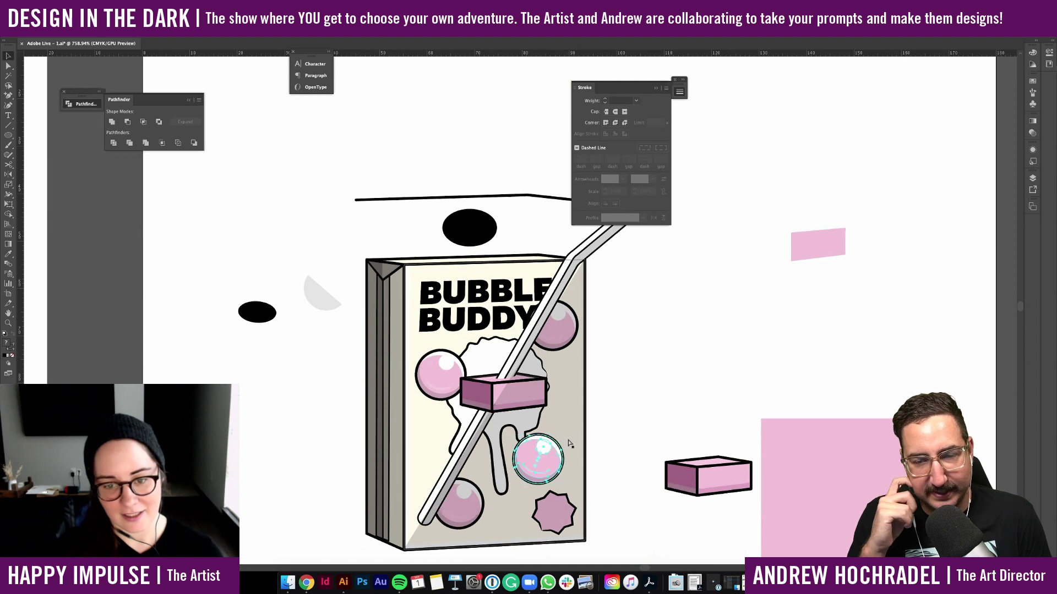
{"action": "key", "text": "super+shift+z"}
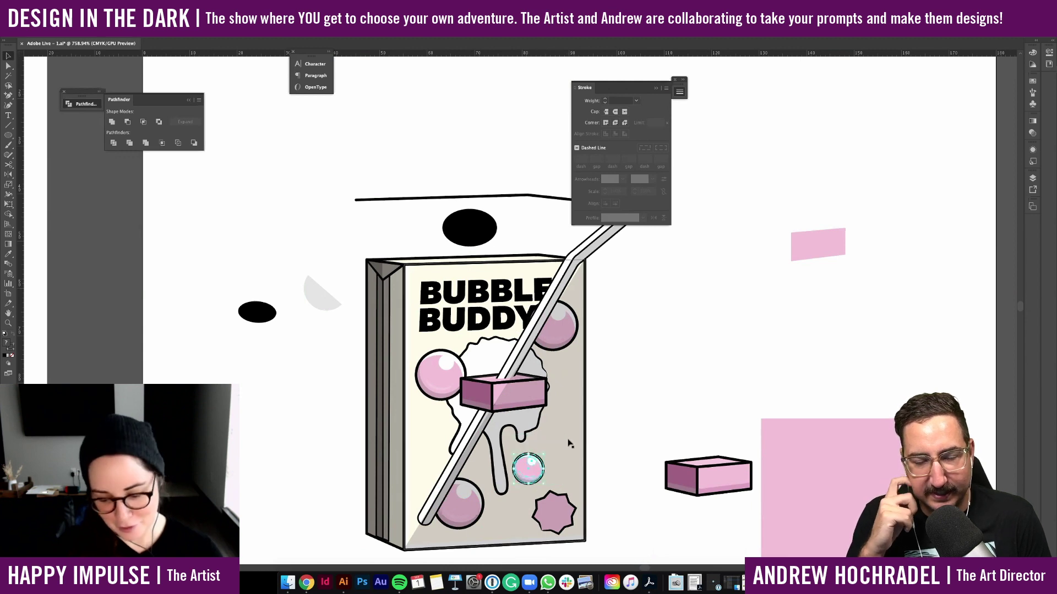
{"action": "left_click", "coordinate": [625, 432]}
Place another gum ball over the start of BUBBLE BUDDY, transfer it into the lettering group and send it behind the letters
{"action": "key", "text": "super+v"}
{"action": "left_click_drag", "start_coordinate": [510, 320], "coordinate": [449, 303]}
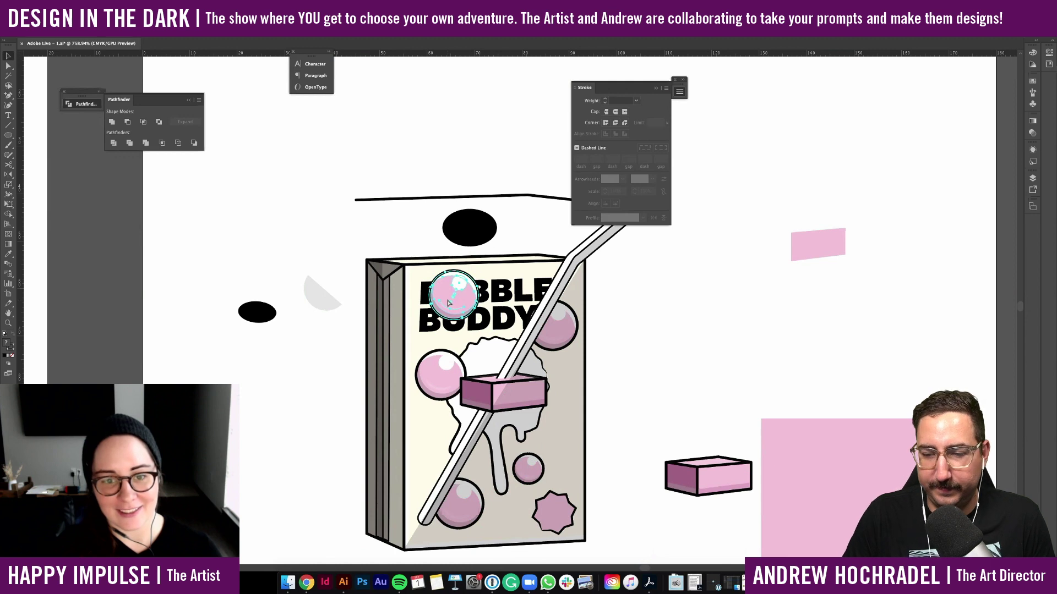
{"action": "key", "text": "BackSpace"}
{"action": "double_click", "coordinate": [478, 296]}
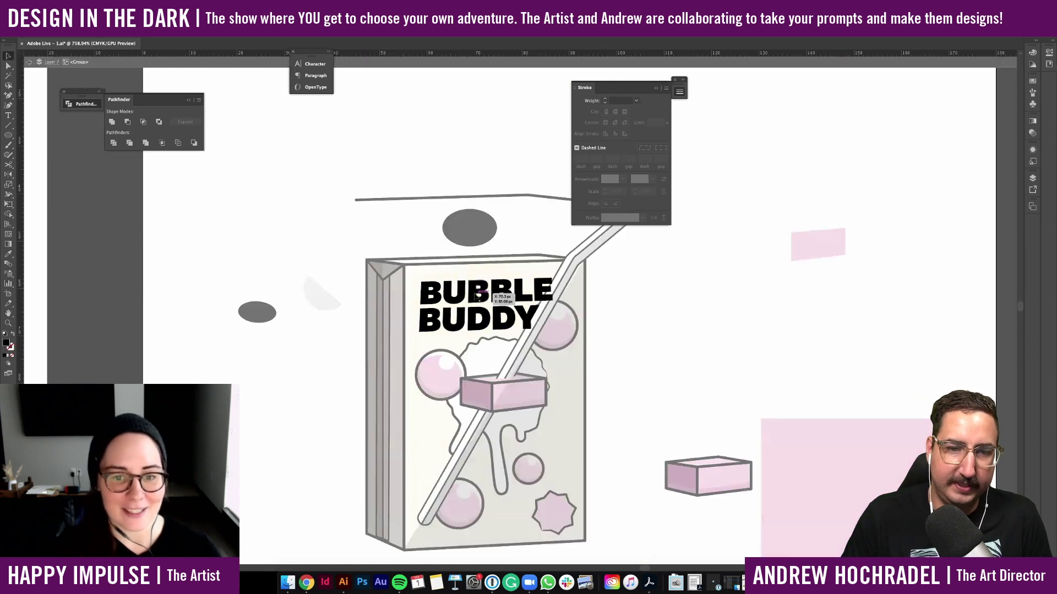
{"action": "key", "text": "ctrl+z"}
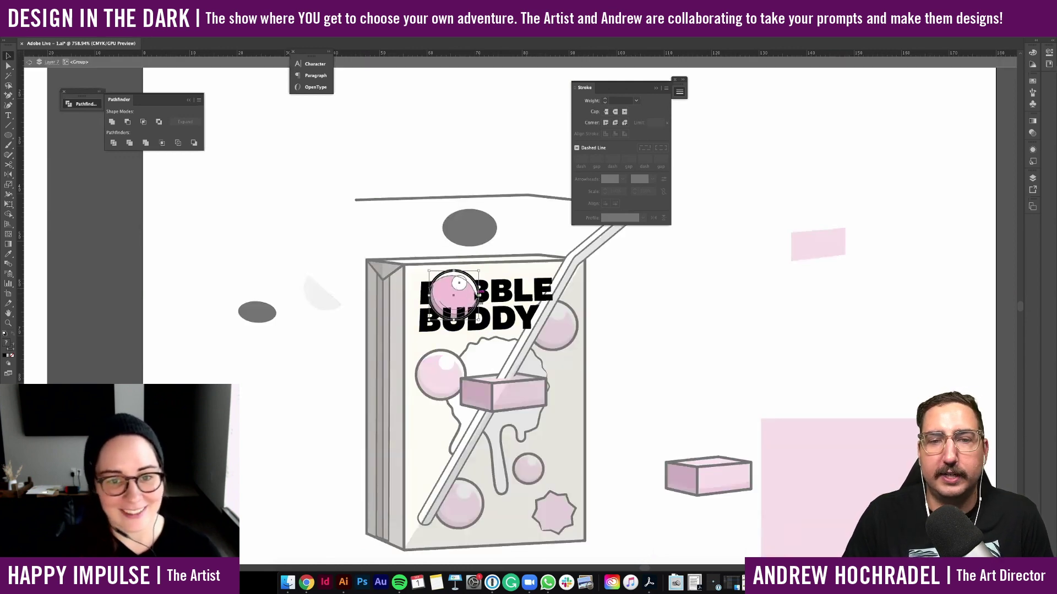
{"action": "key", "text": "ctrl+bracketleft"}
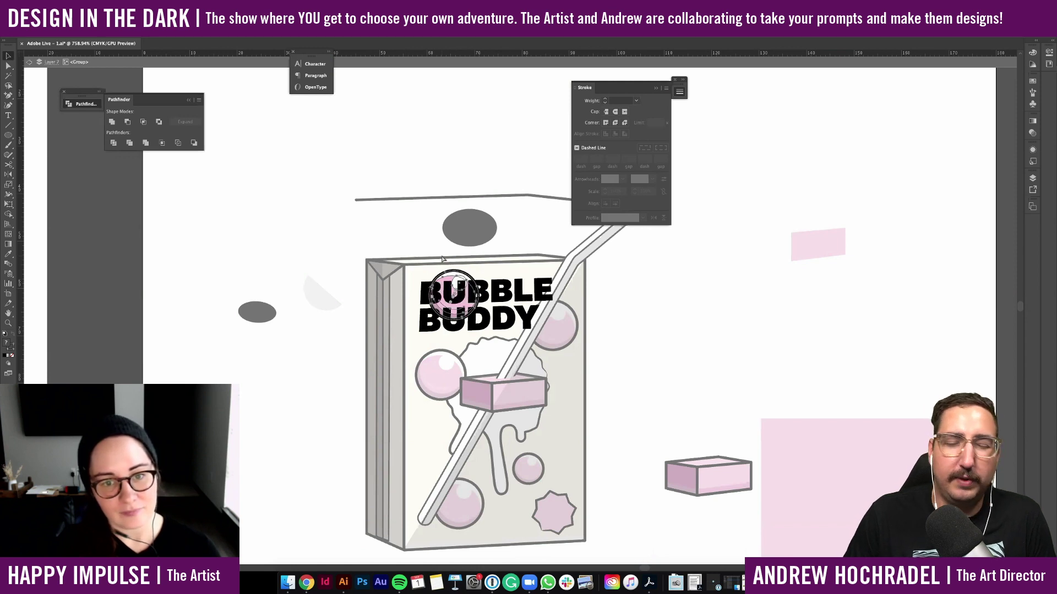
Nudge and shrink the gum ball behind the start of BUBBLE inside the lettering group, and leave the group
{"action": "left_click_drag", "start_coordinate": [451, 284], "coordinate": [453, 280]}
{"action": "left_click_drag", "start_coordinate": [456, 317], "coordinate": [576, 420]}
{"action": "left_click", "coordinate": [413, 237]}
{"action": "double_click", "coordinate": [414, 236]}
Paste a small gum ball near the carton's right edge and move its white highlight toward the ball's center
{"action": "key", "text": "super+v"}
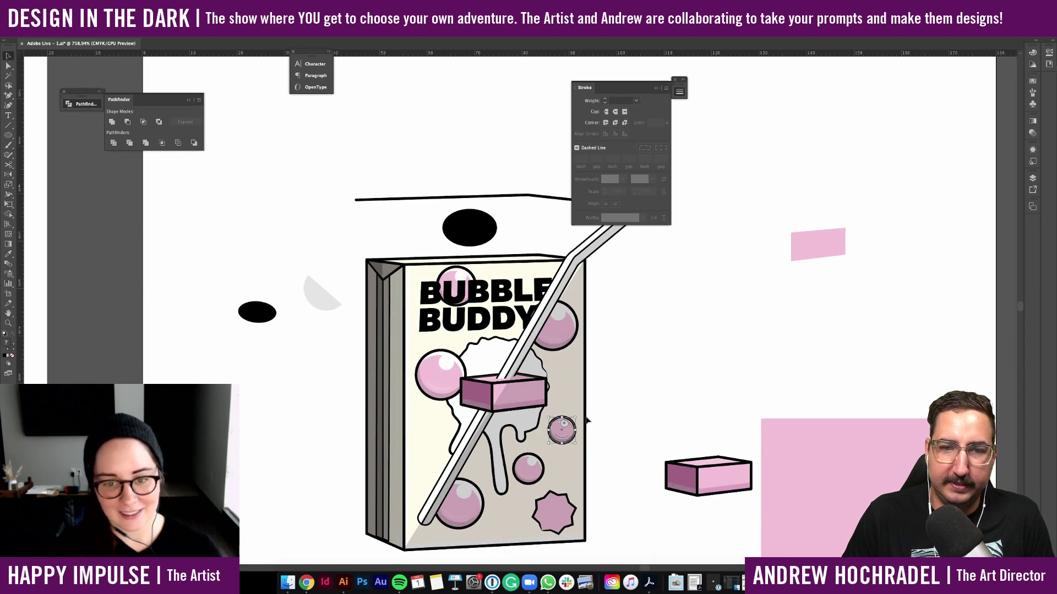
{"action": "left_click", "coordinate": [605, 433]}
{"action": "scroll", "coordinate": [604, 432], "scroll_direction": "up", "scroll_amount": 5}
{"action": "double_click", "coordinate": [497, 418]}
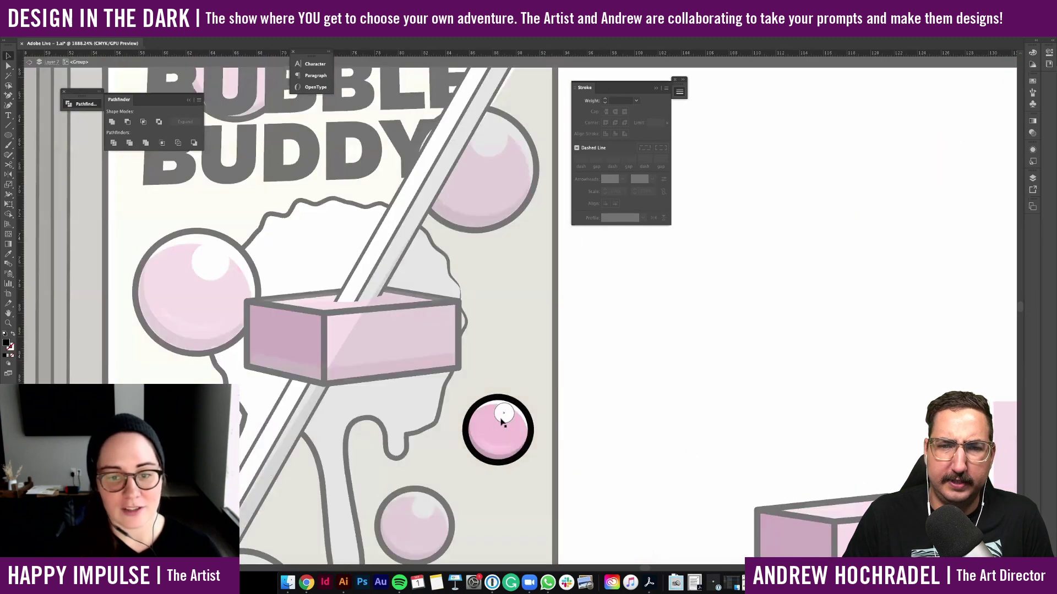
{"action": "left_click_drag", "start_coordinate": [501, 420], "coordinate": [522, 423]}
{"action": "left_click", "coordinate": [561, 435]}
{"action": "left_click", "coordinate": [498, 449]}
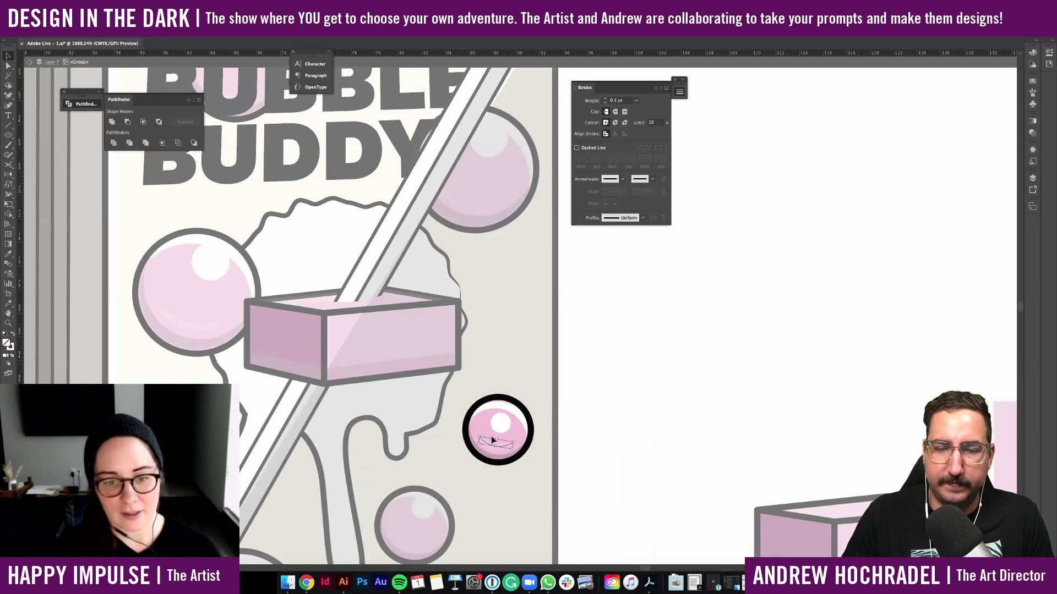
{"action": "left_click", "coordinate": [159, 30]}
{"action": "left_click", "coordinate": [138, 41]}
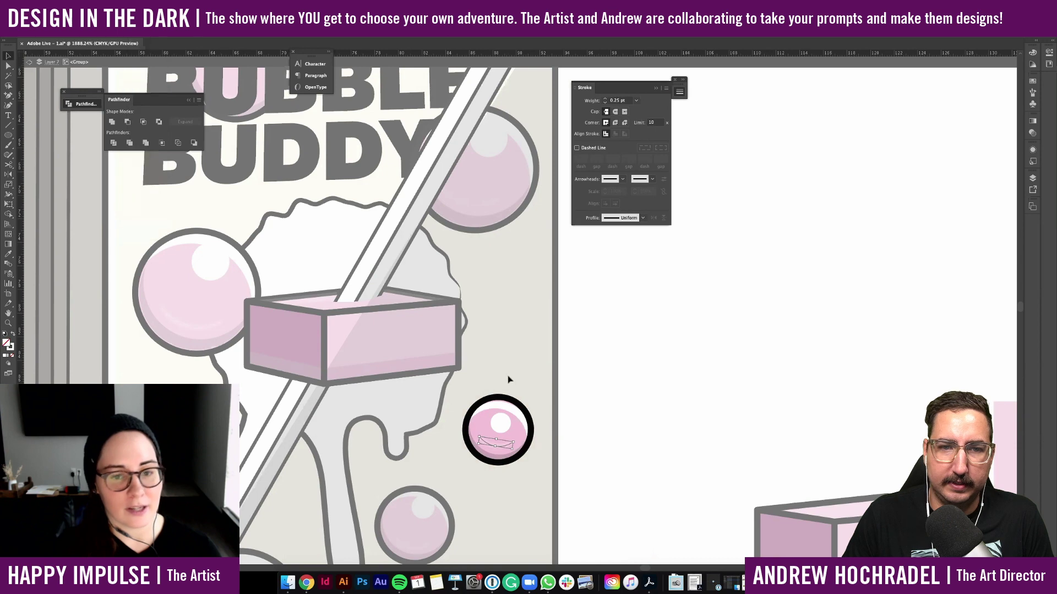
{"action": "key", "text": "ctrl+z"}
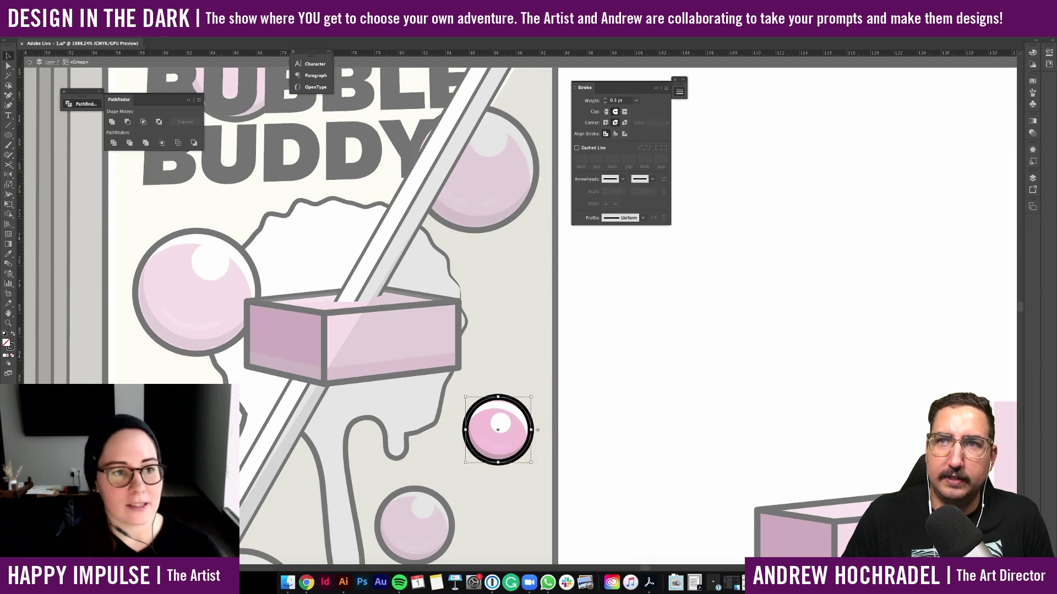
Set the small gum ball's outline weight to 0.25 pt and leave its group
{"action": "left_click", "coordinate": [159, 30]}
{"action": "left_click", "coordinate": [138, 40]}
{"action": "double_click", "coordinate": [569, 405]}
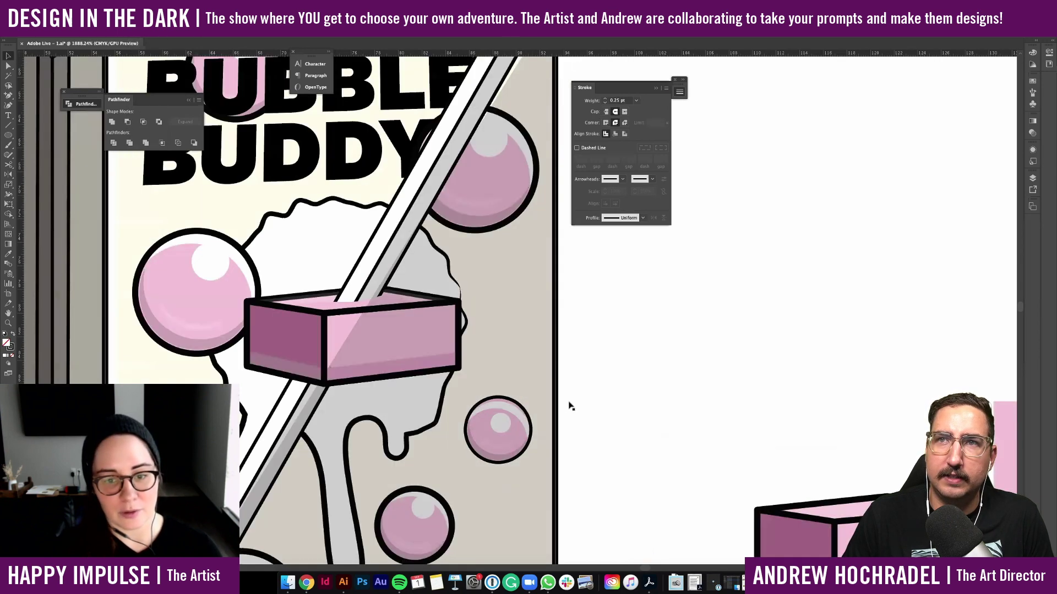
Shrink the gum ball near the carton's right edge further and position it beside the gum drip
{"action": "left_click", "coordinate": [503, 426]}
{"action": "left_click_drag", "start_coordinate": [531, 397], "coordinate": [498, 426]}
{"action": "double_click", "coordinate": [517, 421]}
{"action": "double_click", "coordinate": [728, 417]}
{"action": "scroll", "coordinate": [728, 418], "scroll_direction": "down", "scroll_amount": 5}
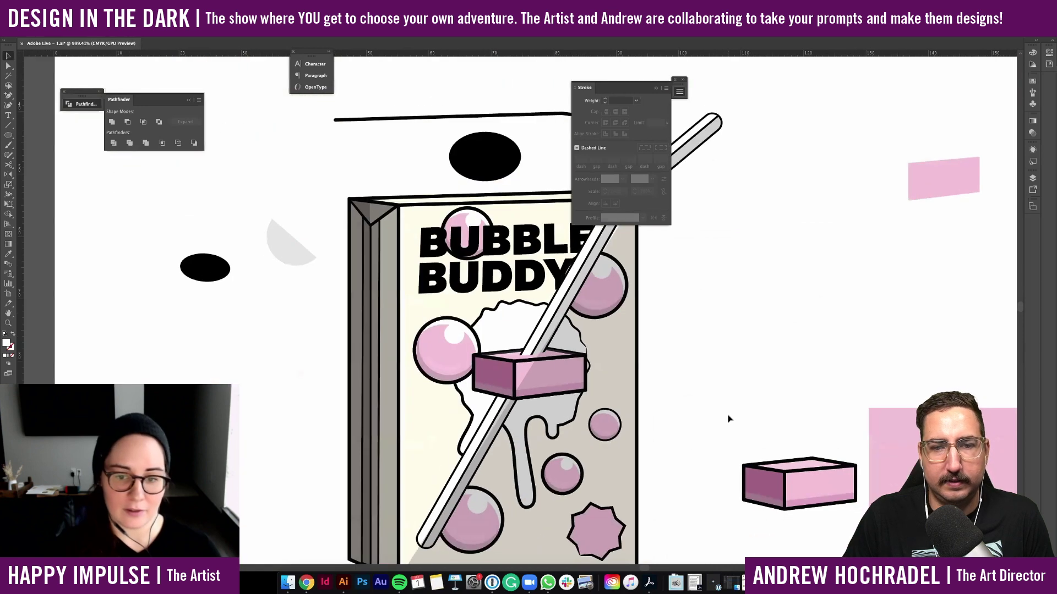
{"action": "scroll", "coordinate": [709, 425], "scroll_direction": "down", "scroll_amount": 2}
{"action": "scroll", "coordinate": [707, 426], "scroll_direction": "right", "scroll_amount": 1}
{"action": "scroll", "coordinate": [706, 426], "scroll_direction": "right", "scroll_amount": 2}
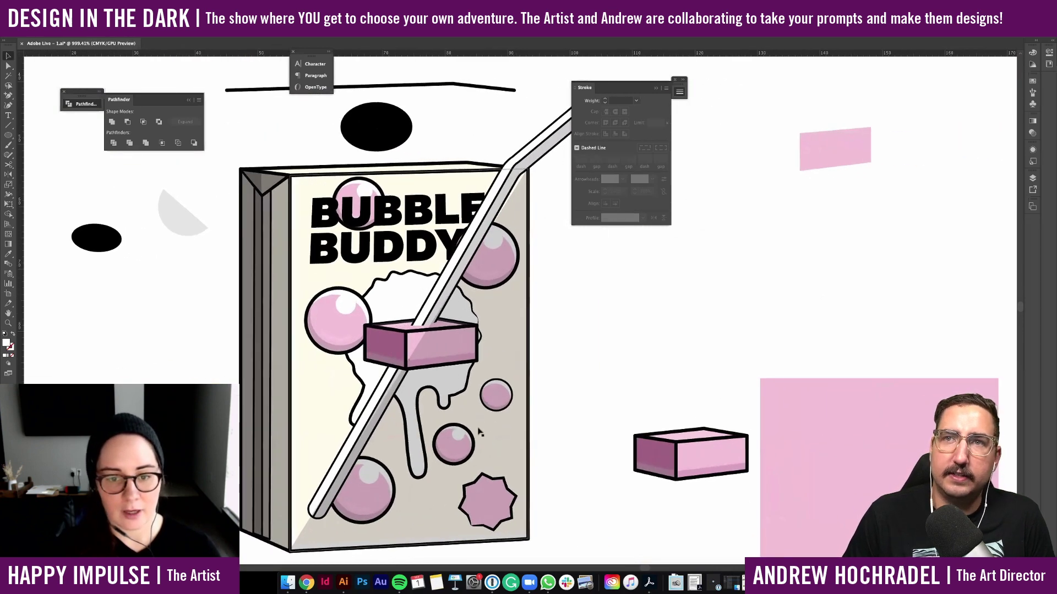
{"action": "left_click", "coordinate": [505, 388]}
{"action": "left_click", "coordinate": [505, 401]}
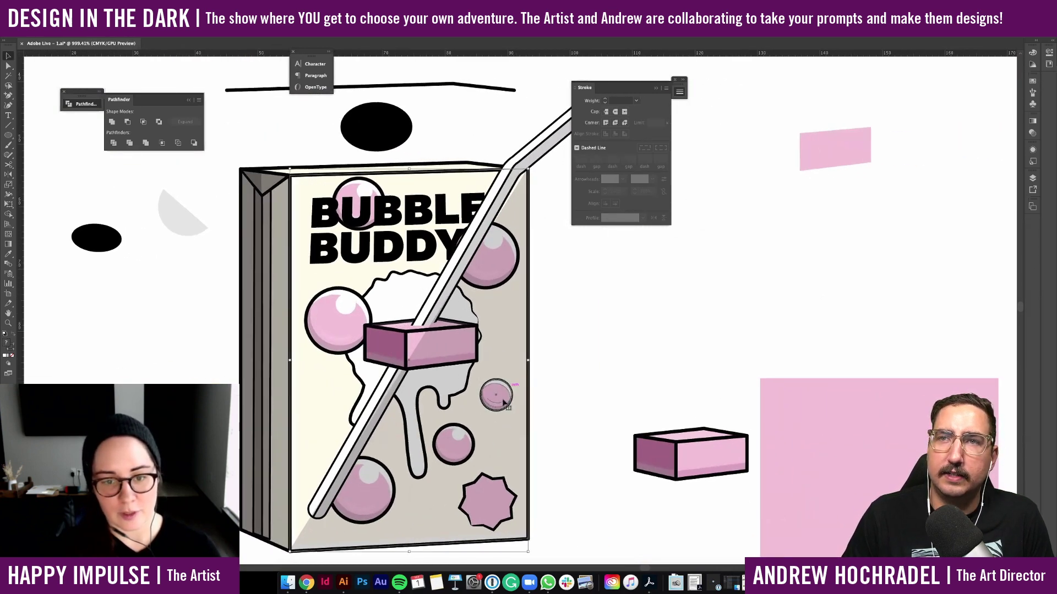
{"action": "left_click", "coordinate": [509, 396]}
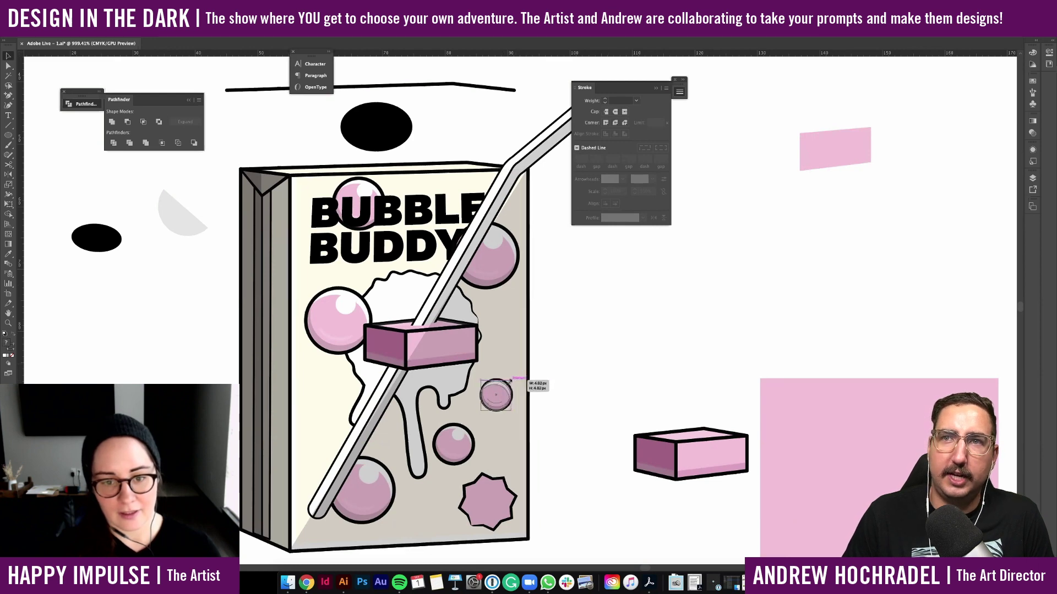
{"action": "scroll", "coordinate": [566, 370], "scroll_direction": "down", "scroll_amount": 5}
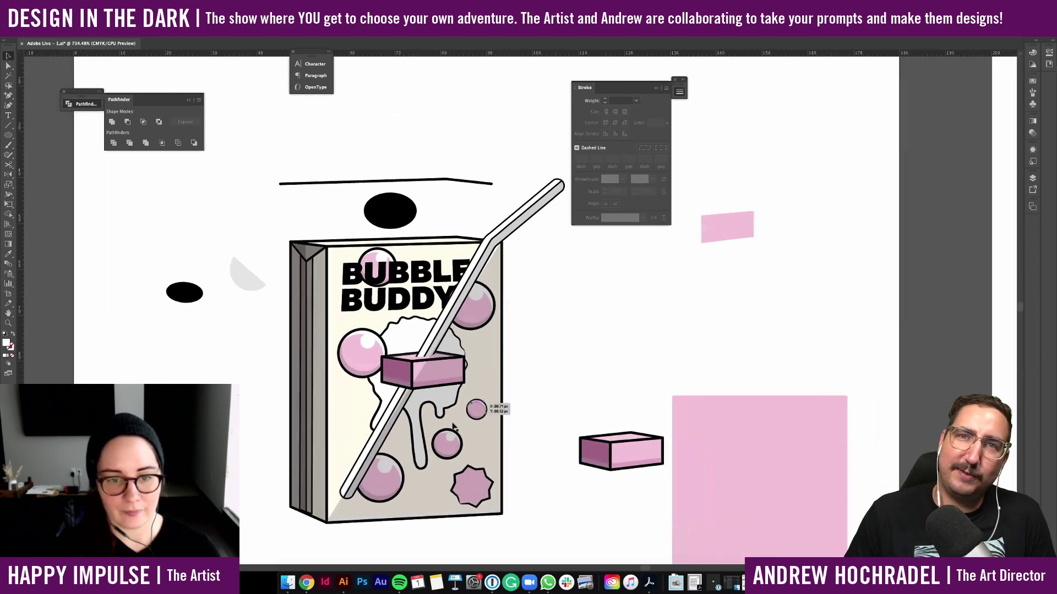
Duplicate the gum ball beside the drip onto the lower straw, and delete the leftover line and ovals around the carton
{"action": "left_click", "coordinate": [447, 443]}
{"action": "left_click_drag", "start_coordinate": [447, 443], "coordinate": [375, 418]}
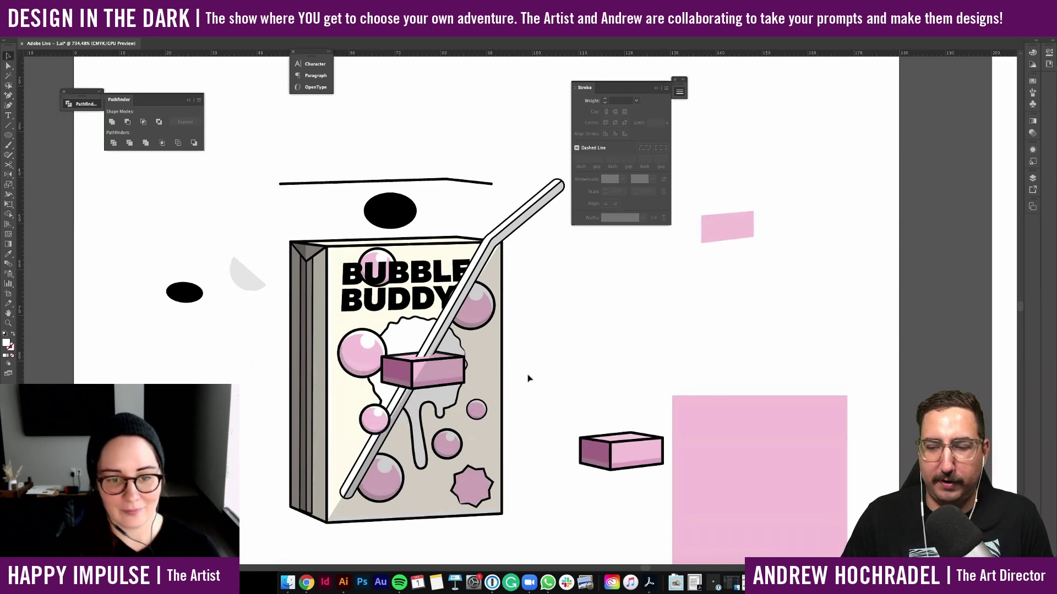
{"action": "scroll", "coordinate": [517, 400], "scroll_direction": "down", "scroll_amount": 2}
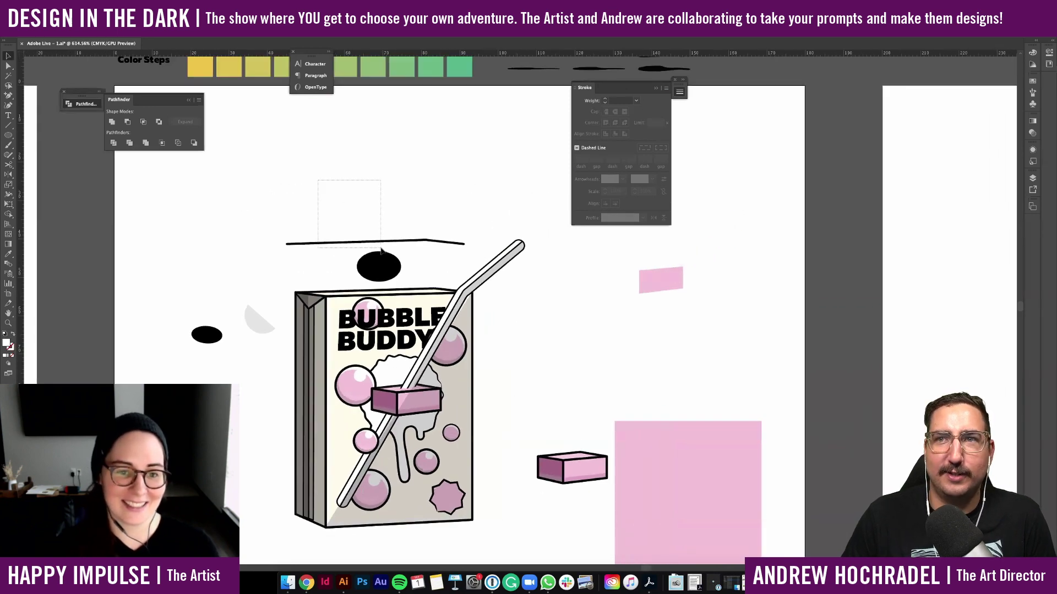
{"action": "scroll", "coordinate": [266, 342], "scroll_direction": "up", "scroll_amount": 3}
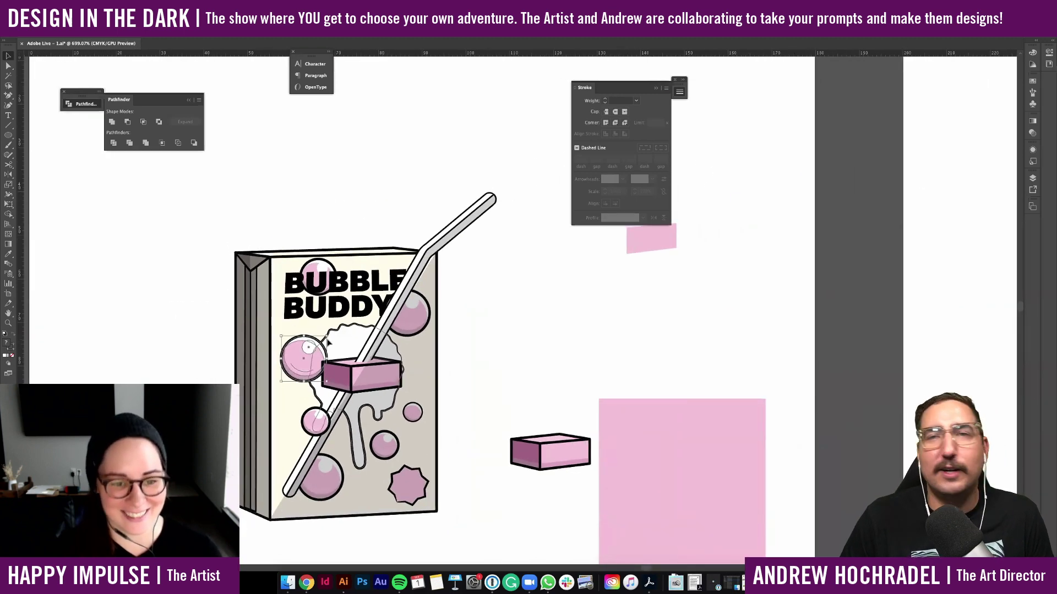
Try recoloring the gum splat by sampling the loose pink shape, and undo it
{"action": "left_click", "coordinate": [348, 342]}
{"action": "key", "text": "i"}
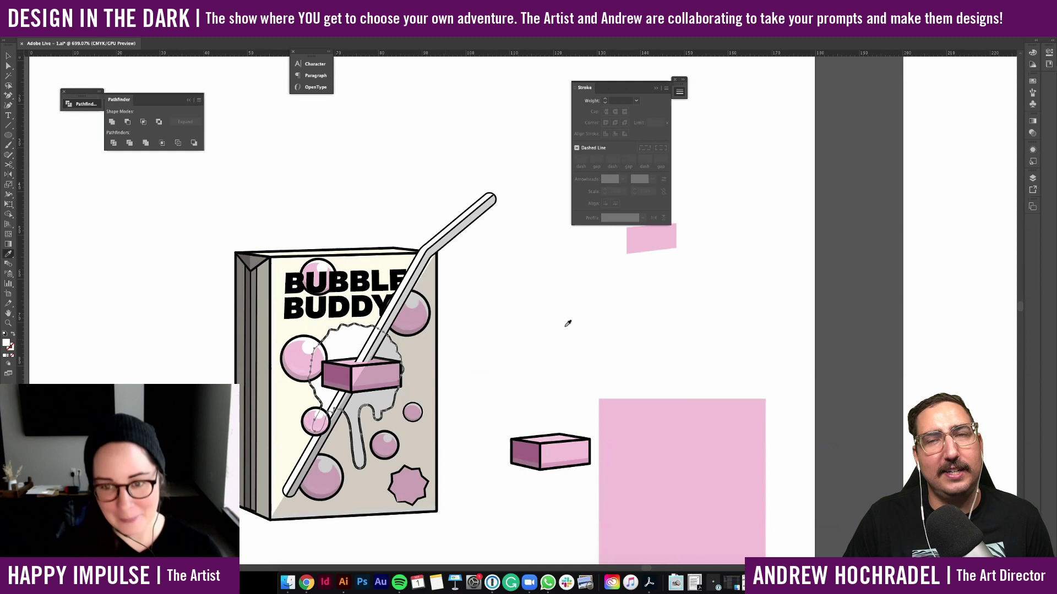
{"action": "left_click", "coordinate": [638, 243]}
{"action": "key", "text": "v"}
{"action": "left_click", "coordinate": [534, 332]}
{"action": "key", "text": "super+z"}
{"action": "left_click", "coordinate": [534, 332]}
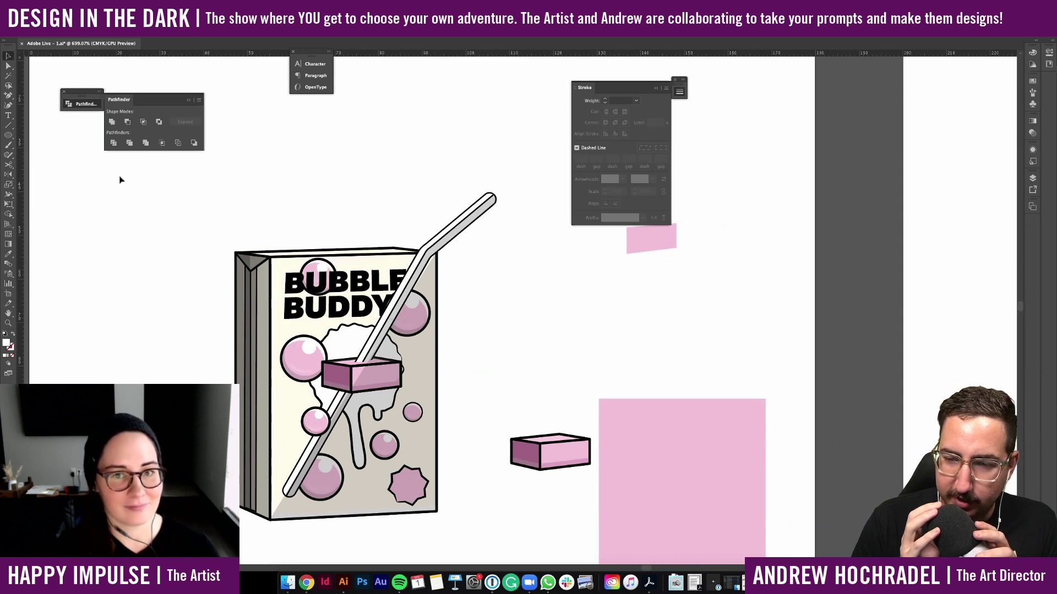
Copy the yellow smiley sticker with the peeled corner from above the Cool-ala box and return to the carton
{"action": "scroll", "coordinate": [115, 218], "scroll_direction": "down", "scroll_amount": 6}
{"action": "scroll", "coordinate": [115, 218], "scroll_direction": "left", "scroll_amount": 7}
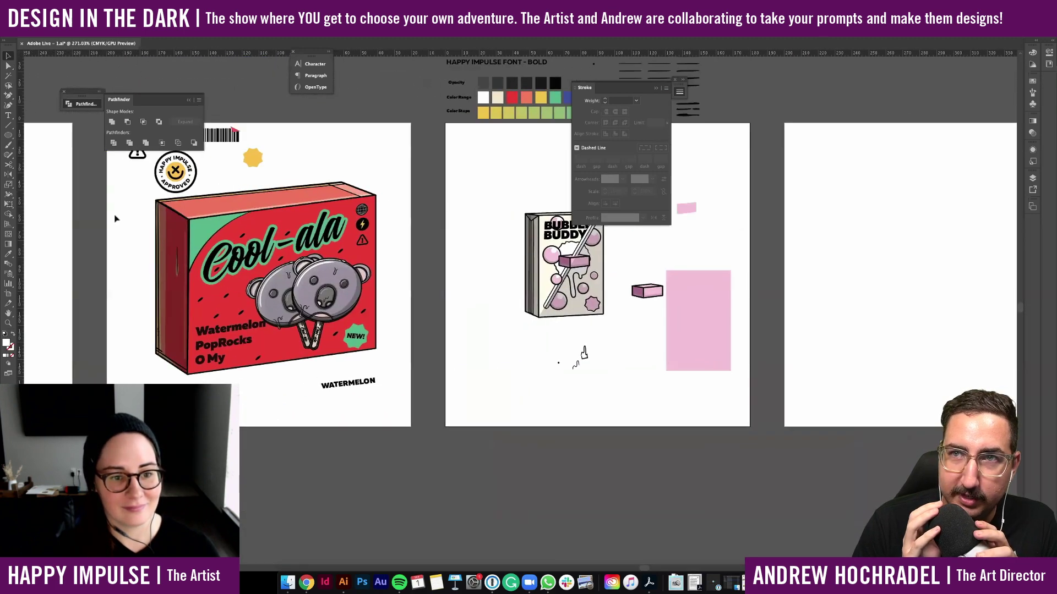
{"action": "scroll", "coordinate": [115, 219], "scroll_direction": "up", "scroll_amount": 2}
{"action": "scroll", "coordinate": [115, 219], "scroll_direction": "left", "scroll_amount": 5}
{"action": "scroll", "coordinate": [115, 218], "scroll_direction": "up", "scroll_amount": 2}
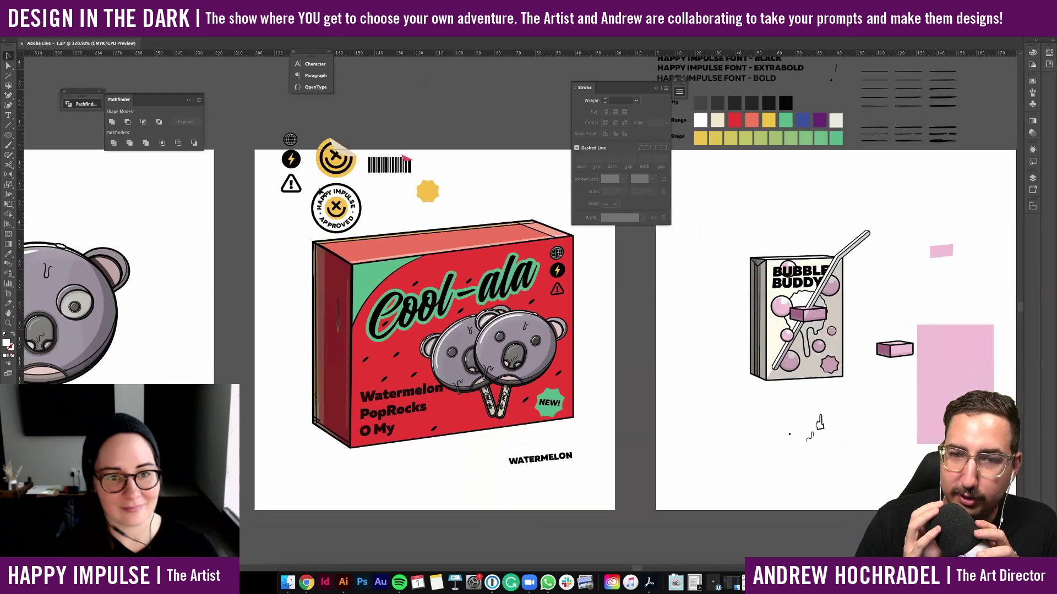
{"action": "left_click", "coordinate": [334, 202]}
{"action": "double_click", "coordinate": [343, 173]}
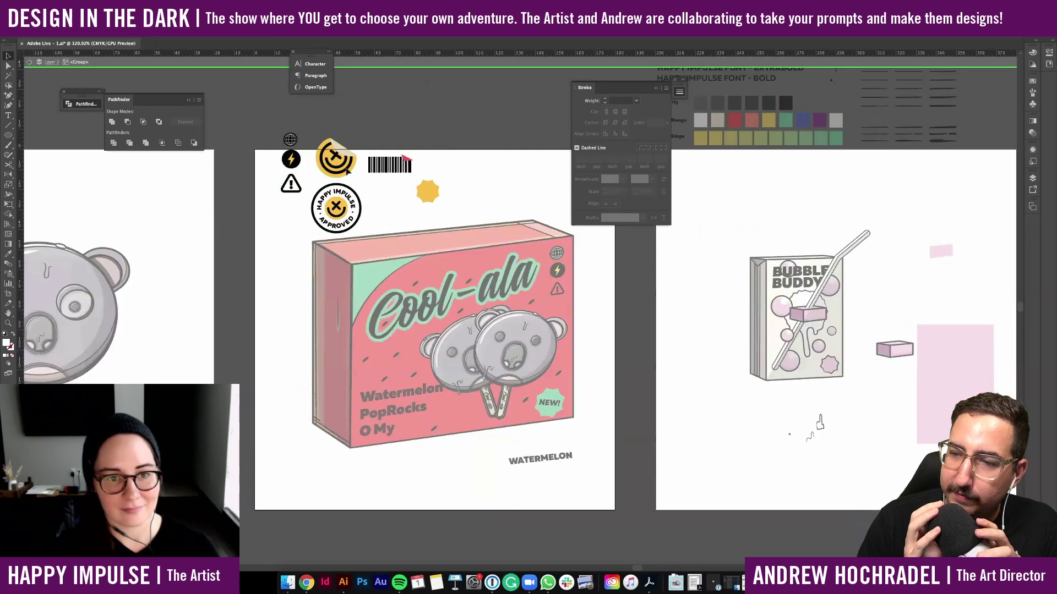
{"action": "left_click", "coordinate": [348, 170]}
{"action": "double_click", "coordinate": [383, 145]}
{"action": "scroll", "coordinate": [382, 141], "scroll_direction": "right", "scroll_amount": 8}
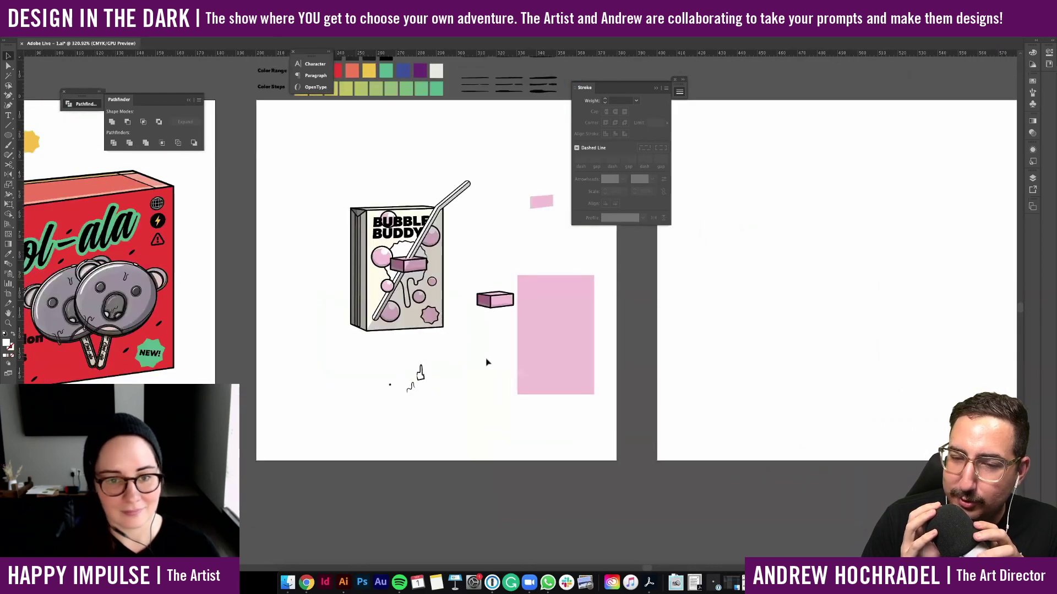
{"action": "scroll", "coordinate": [473, 341], "scroll_direction": "up", "scroll_amount": 5}
{"action": "scroll", "coordinate": [453, 322], "scroll_direction": "up", "scroll_amount": 2}
{"action": "scroll", "coordinate": [453, 322], "scroll_direction": "left", "scroll_amount": 1}
{"action": "key", "text": "super+v"}
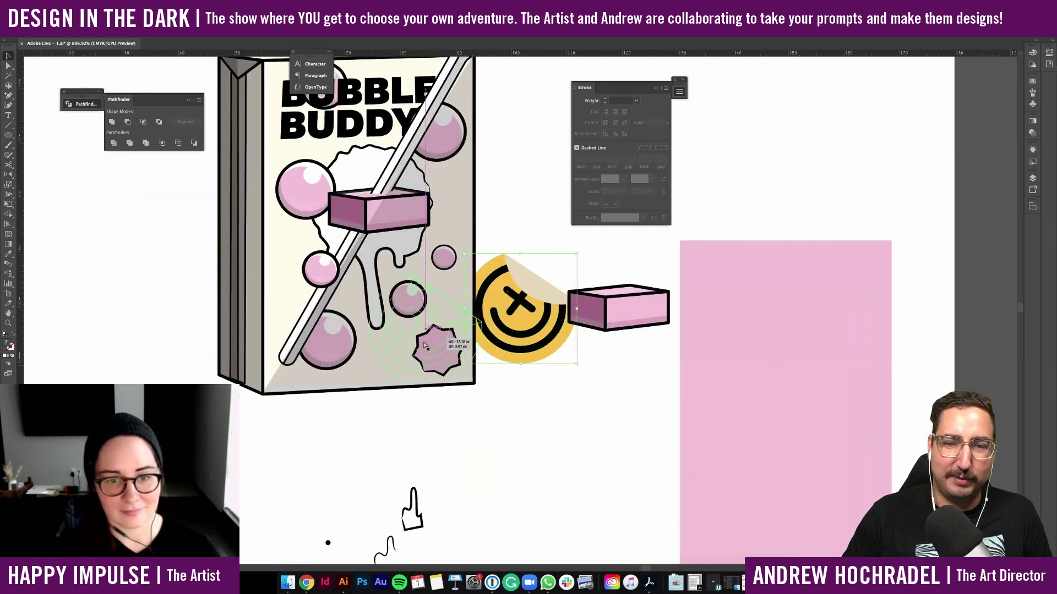
{"action": "key", "text": "super+z"}
{"action": "key", "text": "super+v"}
{"action": "key", "text": "super+z"}
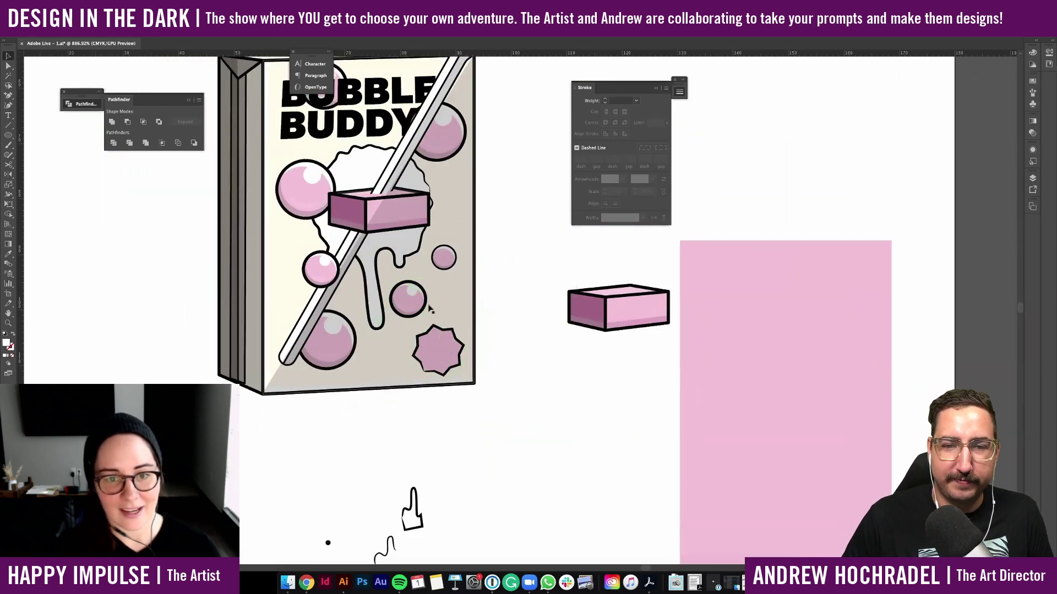
Replace the starburst badge near the carton's lower-right corner with a shrunken paste of the smiley sticker
{"action": "key", "text": "super+v"}
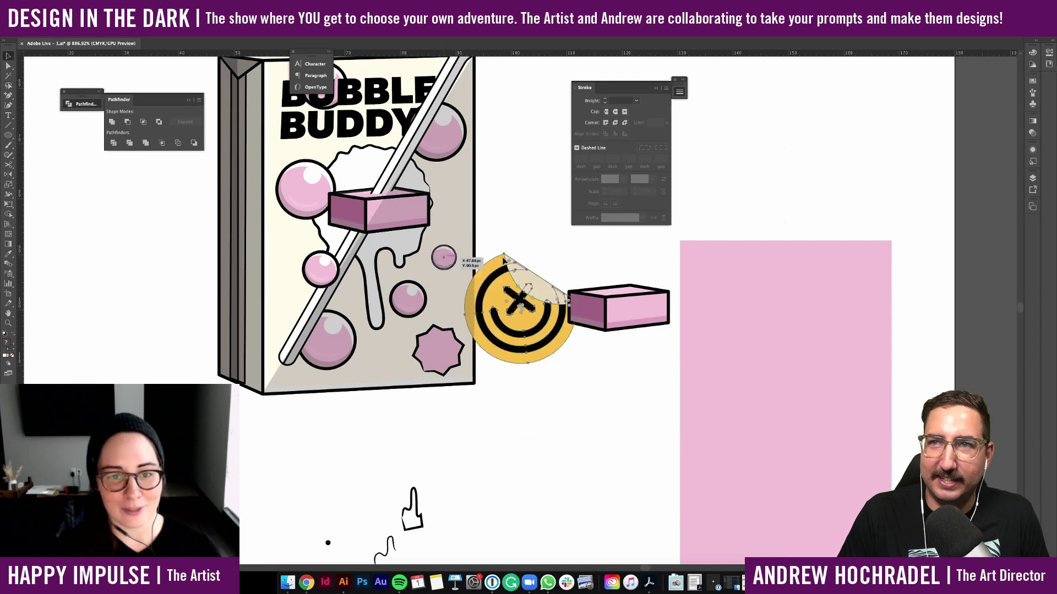
{"action": "left_click_drag", "start_coordinate": [516, 279], "coordinate": [439, 346]}
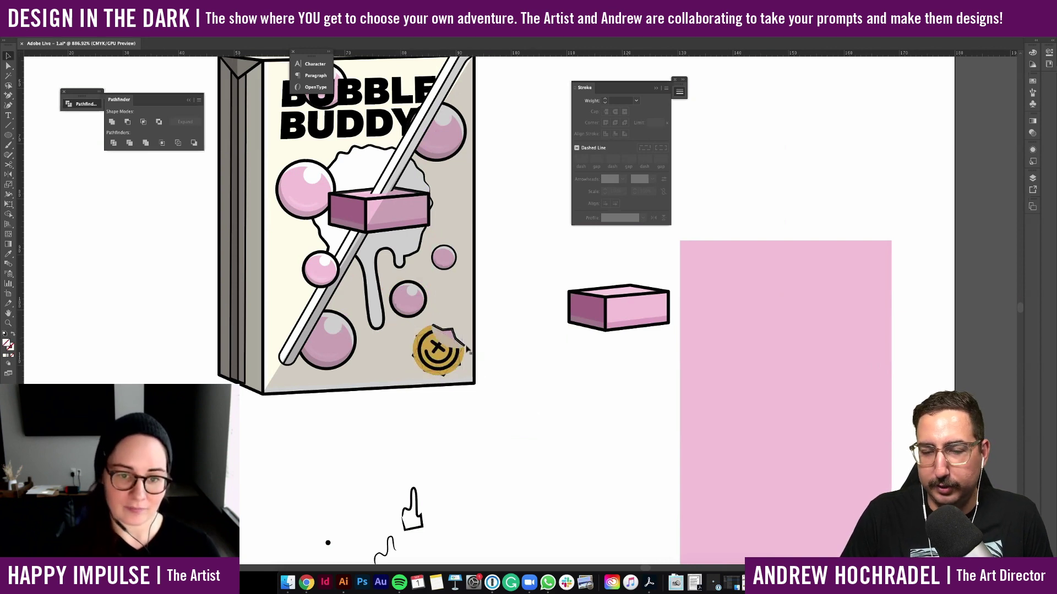
{"action": "left_click_drag", "start_coordinate": [459, 341], "coordinate": [531, 402]}
{"action": "key", "text": "Delete"}
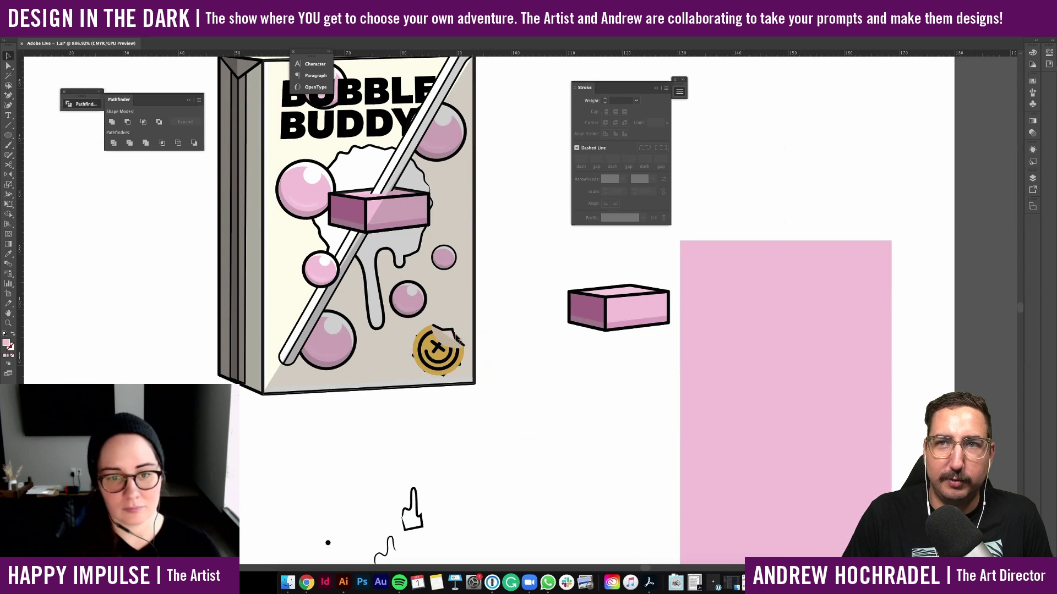
{"action": "scroll", "coordinate": [527, 378], "scroll_direction": "down", "scroll_amount": 3}
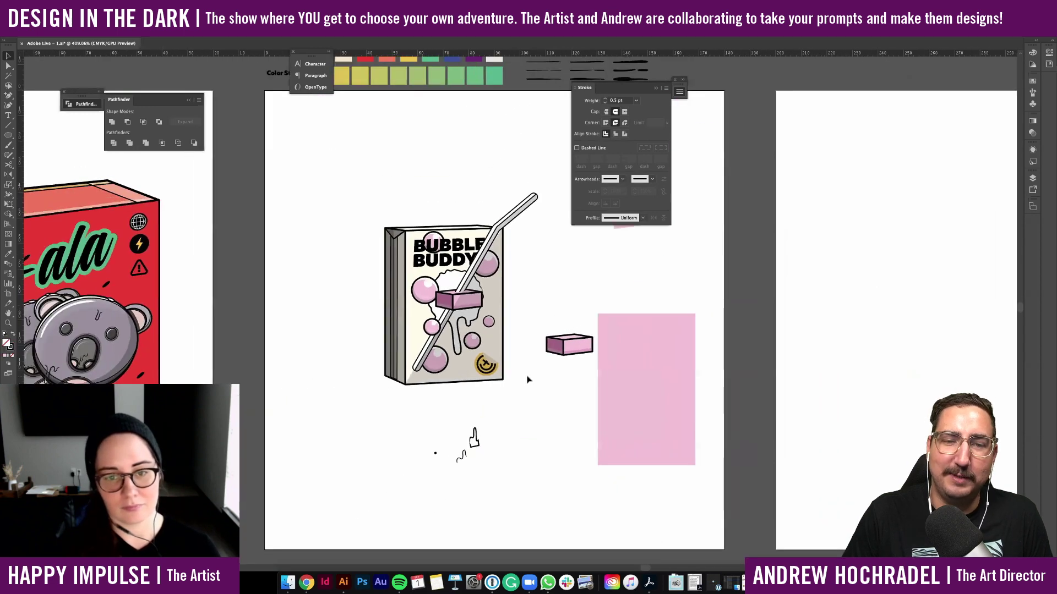
{"action": "scroll", "coordinate": [527, 379], "scroll_direction": "up", "scroll_amount": 3}
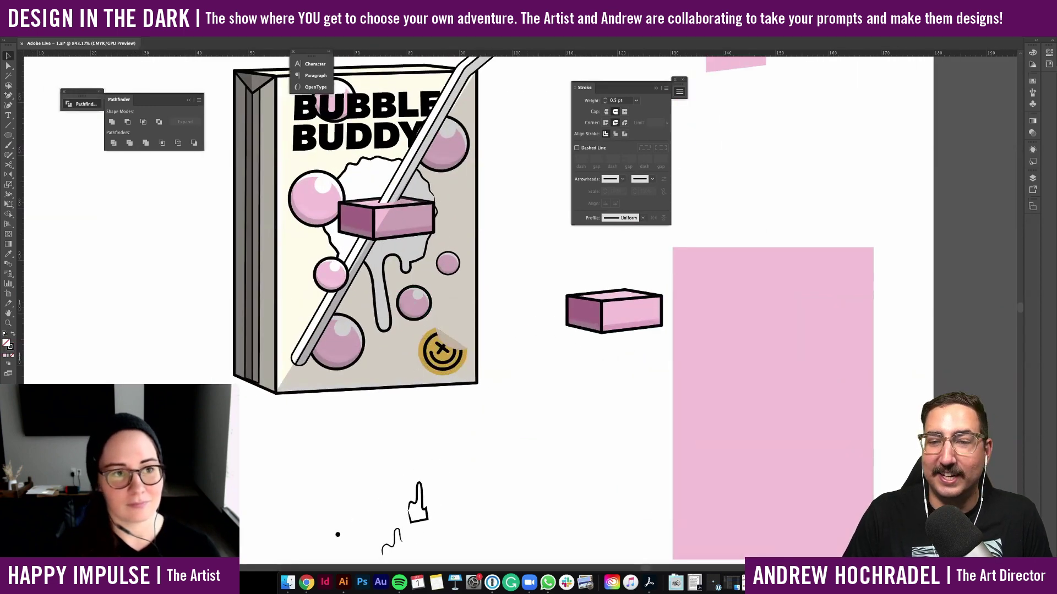
{"action": "left_click", "coordinate": [96, 3]}
{"action": "left_click", "coordinate": [129, 68]}
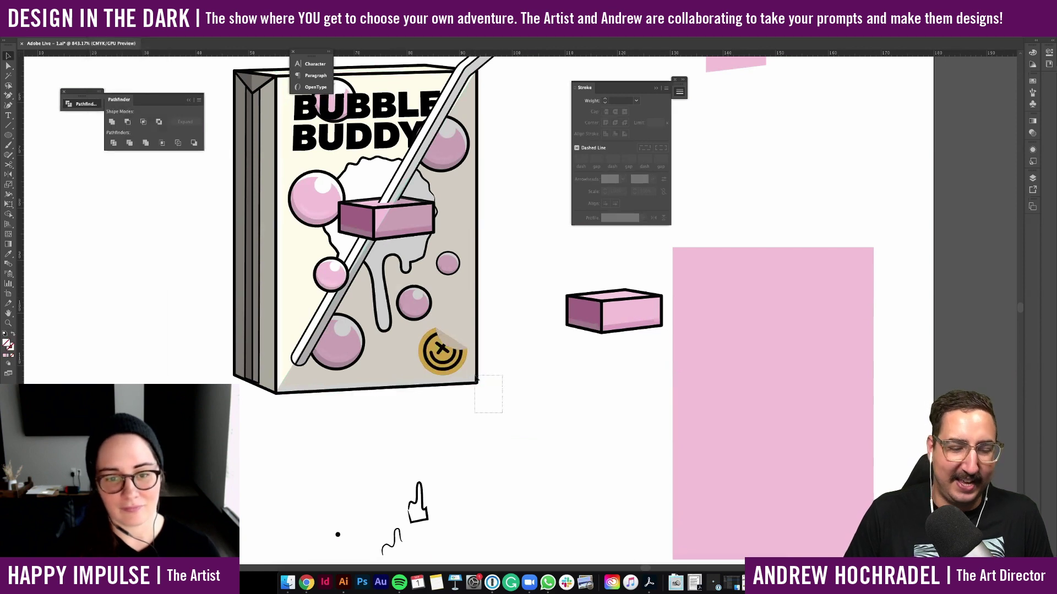
{"action": "left_click_drag", "start_coordinate": [476, 376], "coordinate": [473, 374]}
{"action": "key", "text": "Delete"}
{"action": "key", "text": "super+z"}
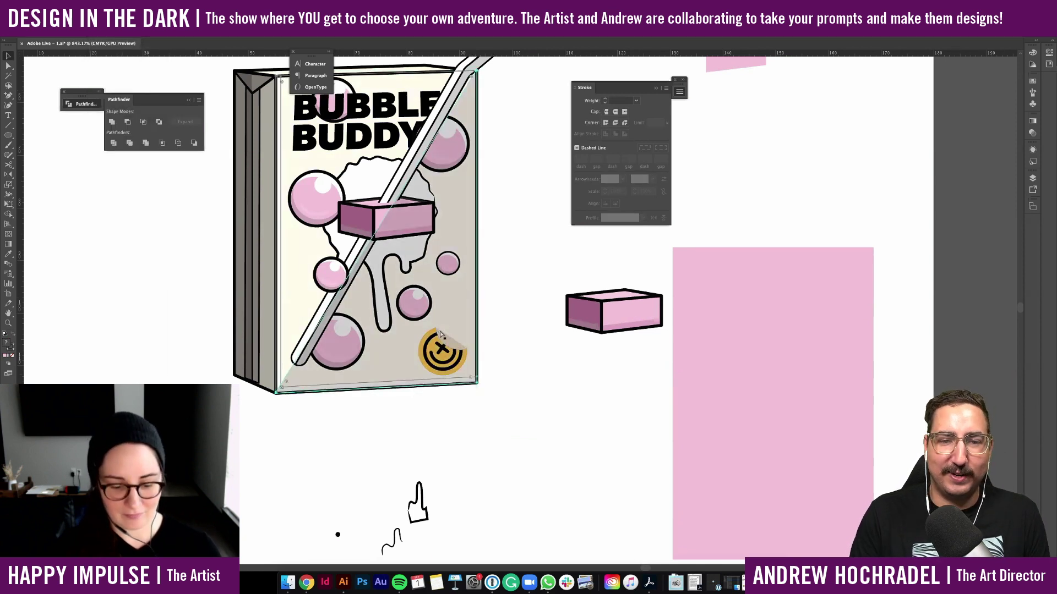
{"action": "key", "text": "super+z"}
Shrink the smiley sticker slightly and tuck it closer to the carton's lower-right corner
{"action": "left_click", "coordinate": [456, 367]}
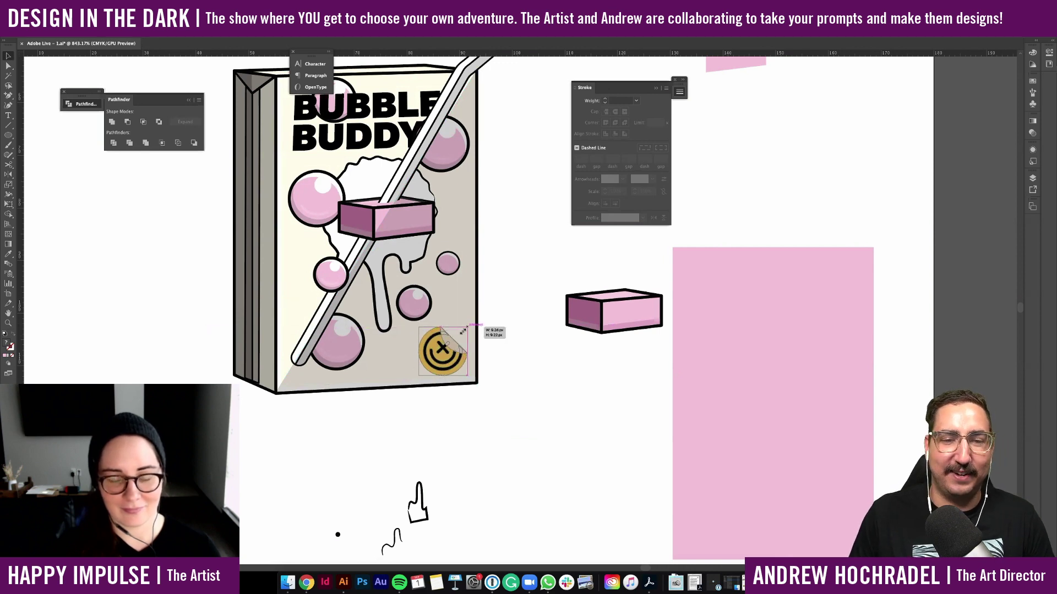
{"action": "left_click_drag", "start_coordinate": [463, 332], "coordinate": [455, 353]}
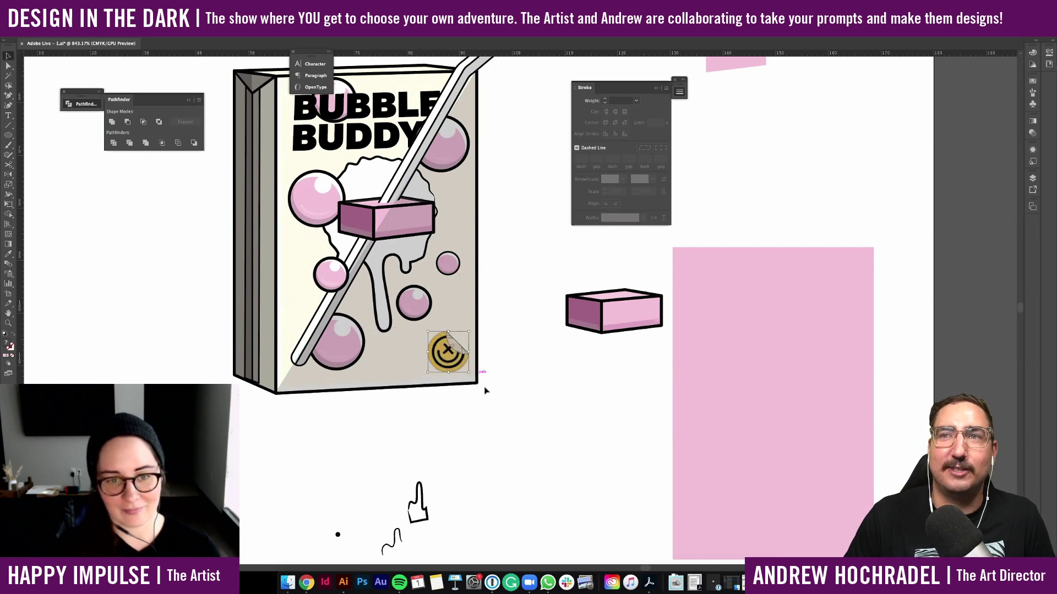
{"action": "left_click", "coordinate": [484, 390]}
{"action": "scroll", "coordinate": [484, 391], "scroll_direction": "down", "scroll_amount": 5}
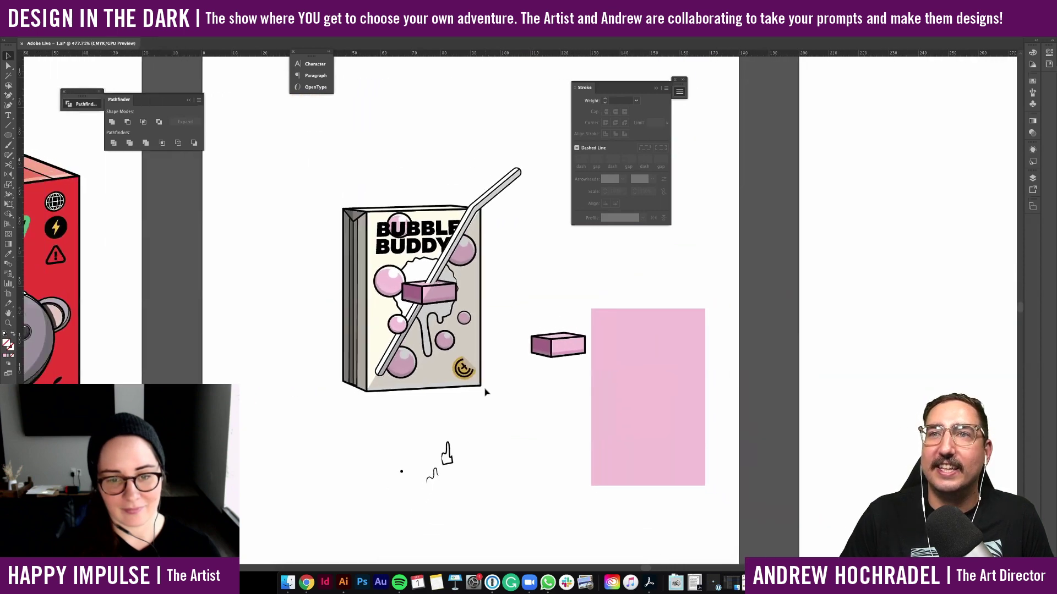
{"action": "scroll", "coordinate": [486, 392], "scroll_direction": "up", "scroll_amount": 2}
{"action": "scroll", "coordinate": [358, 365], "scroll_direction": "up", "scroll_amount": 3}
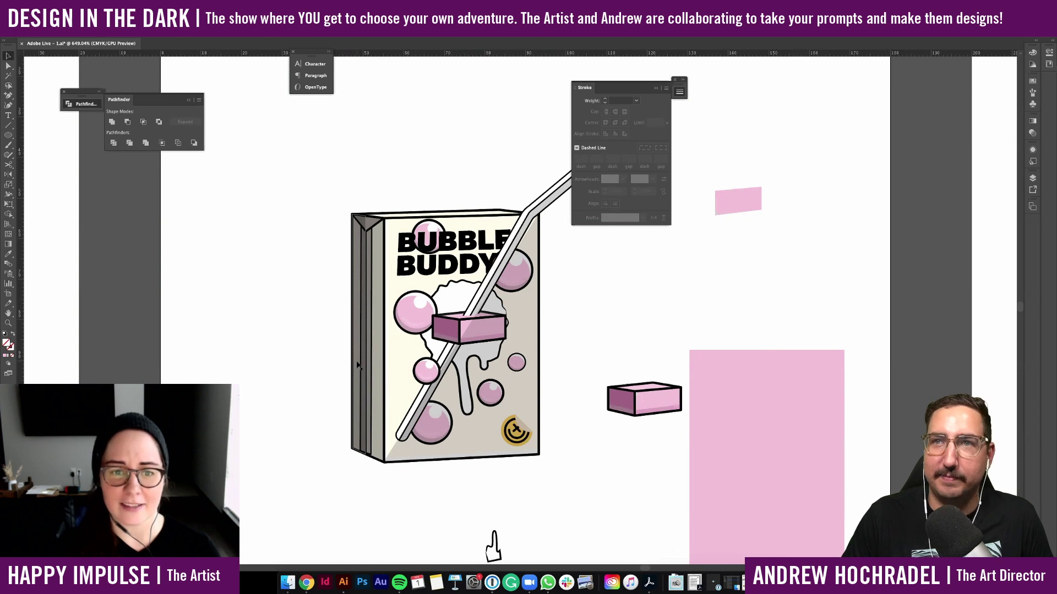
{"action": "scroll", "coordinate": [358, 364], "scroll_direction": "right", "scroll_amount": 3}
{"action": "scroll", "coordinate": [357, 365], "scroll_direction": "up", "scroll_amount": 2}
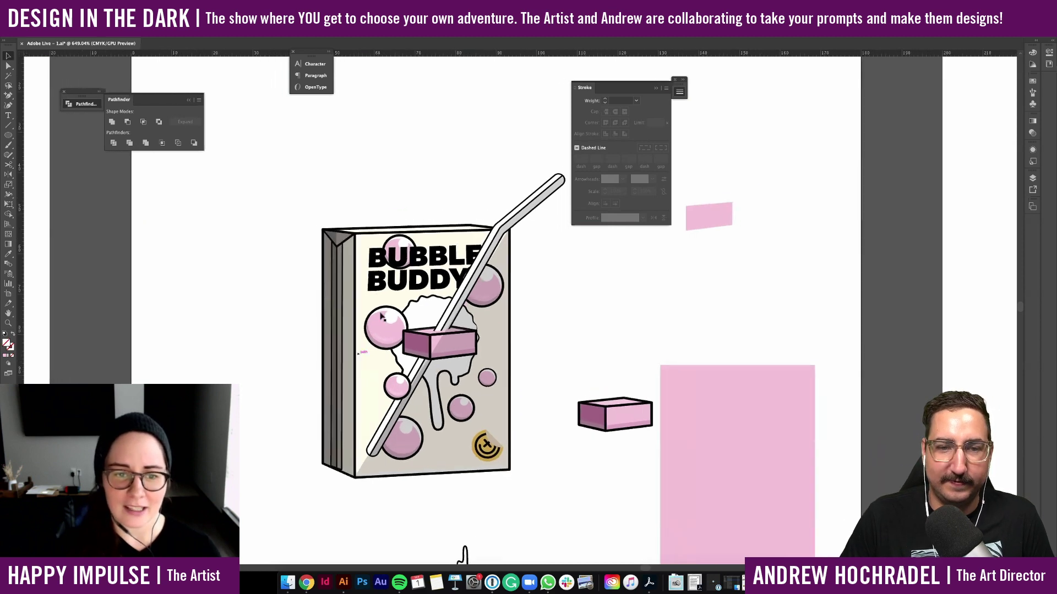
{"action": "left_click", "coordinate": [459, 255]}
{"action": "left_click", "coordinate": [427, 205]}
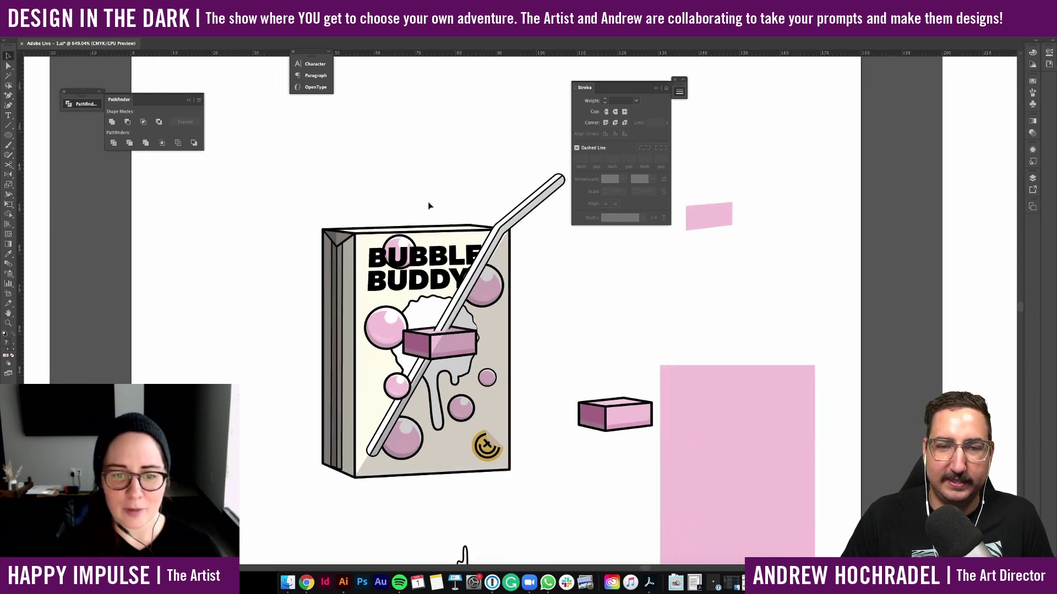
Close the expanded stroke settings beside the carton and deselect the straw and gum block
{"action": "scroll", "coordinate": [429, 205], "scroll_direction": "right", "scroll_amount": 3}
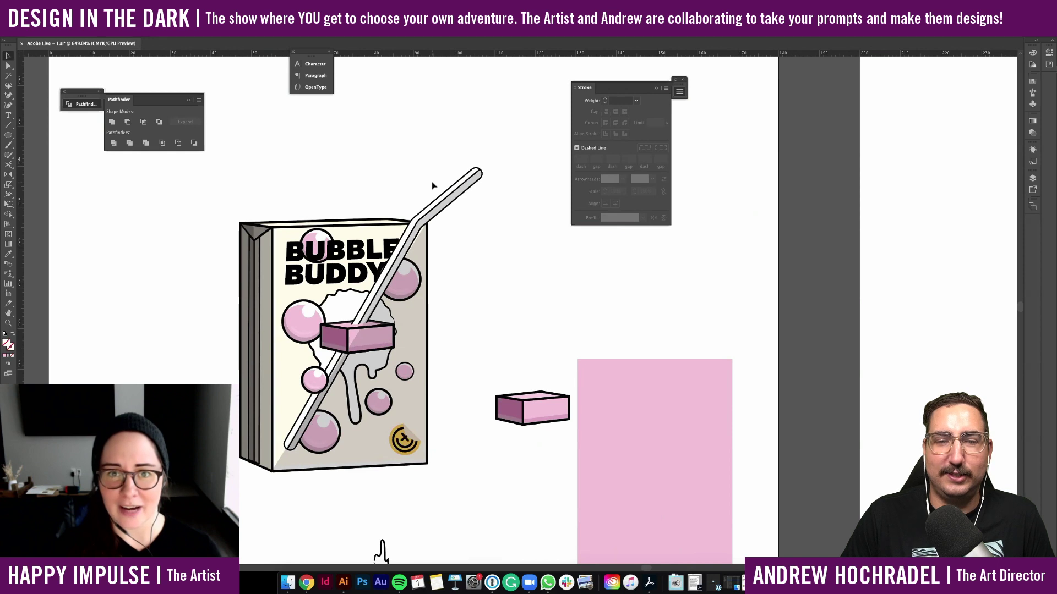
{"action": "left_click_drag", "start_coordinate": [484, 195], "coordinate": [485, 186]}
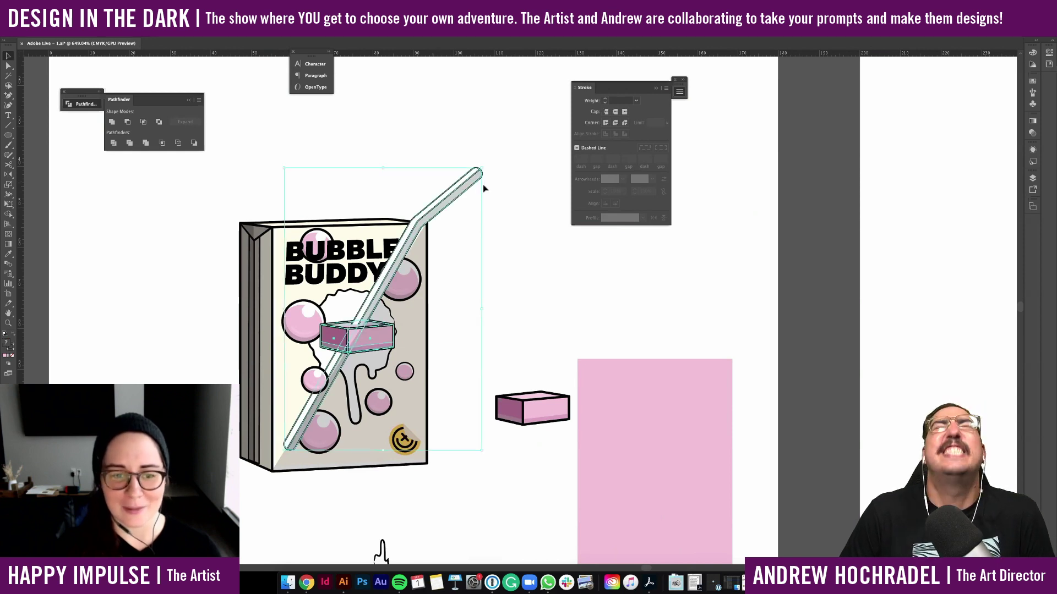
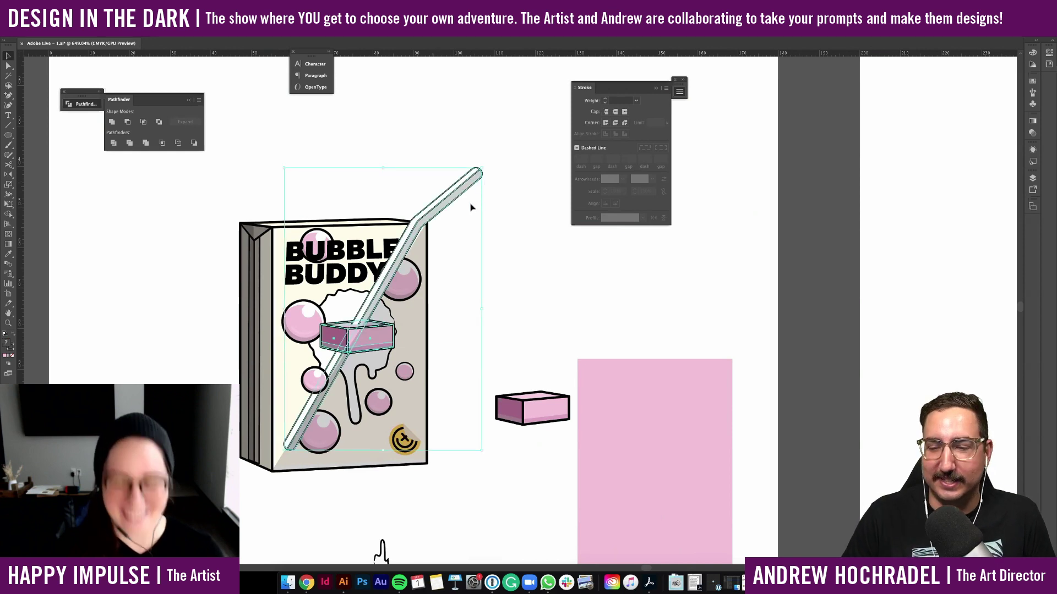
{"action": "left_click", "coordinate": [655, 89]}
{"action": "left_click", "coordinate": [590, 203]}
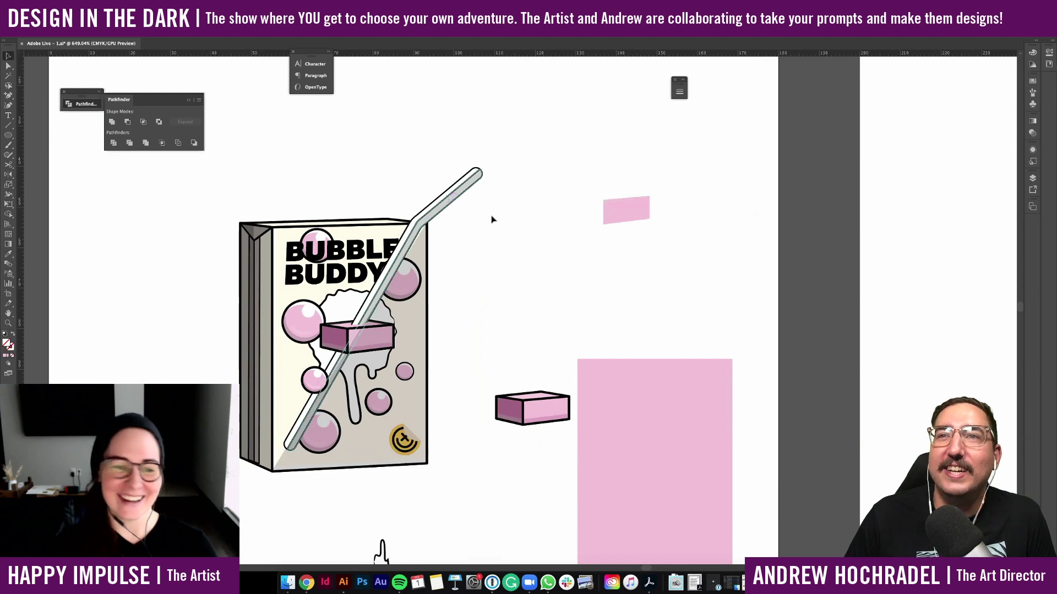
Try a shrunken pasted copy of the gum ball beside the carton, and delete it
{"action": "scroll", "coordinate": [467, 204], "scroll_direction": "down", "scroll_amount": 3}
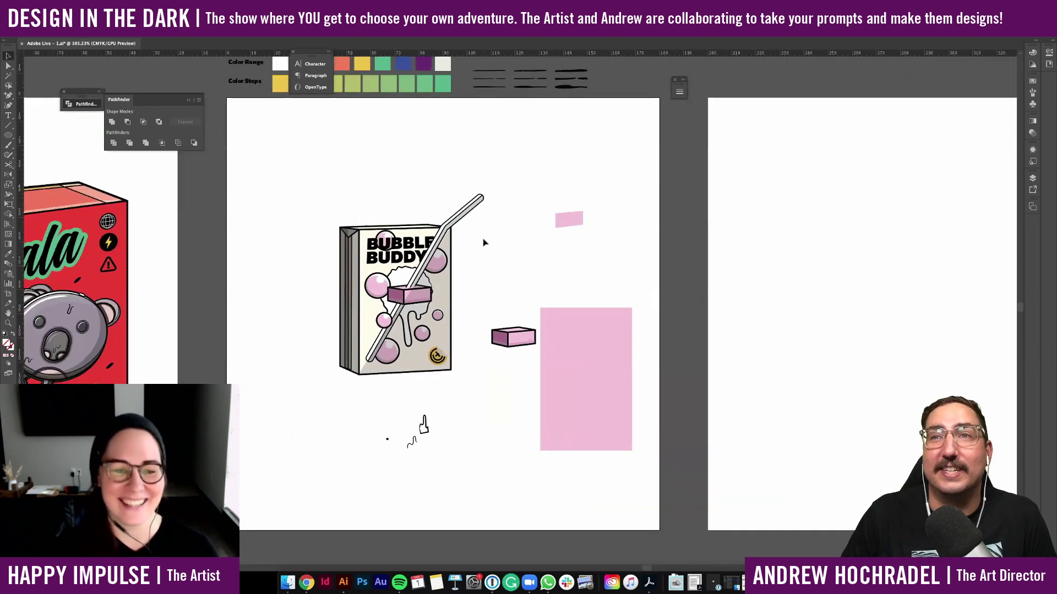
{"action": "scroll", "coordinate": [483, 243], "scroll_direction": "up", "scroll_amount": 3}
{"action": "left_click", "coordinate": [403, 277]}
{"action": "key", "text": "super+v"}
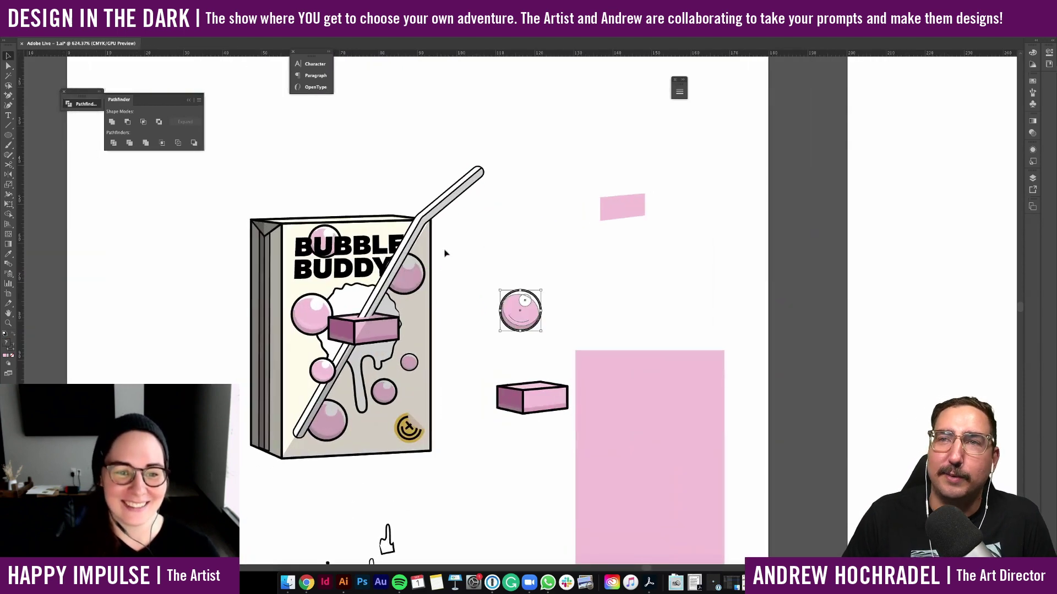
{"action": "left_click_drag", "start_coordinate": [542, 290], "coordinate": [520, 311]}
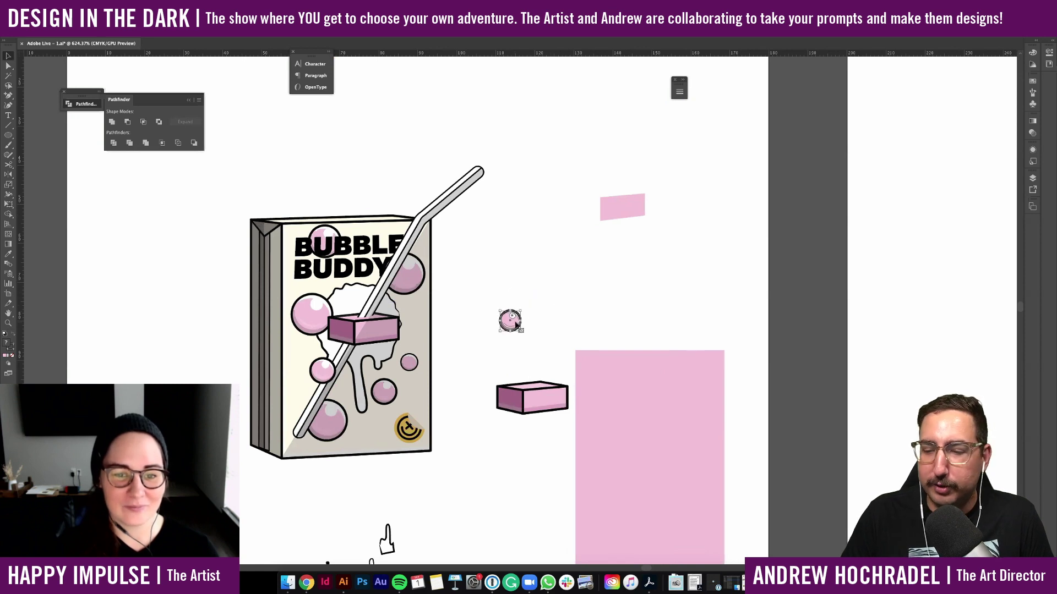
{"action": "key", "text": "super+z"}
{"action": "key", "text": "Delete"}
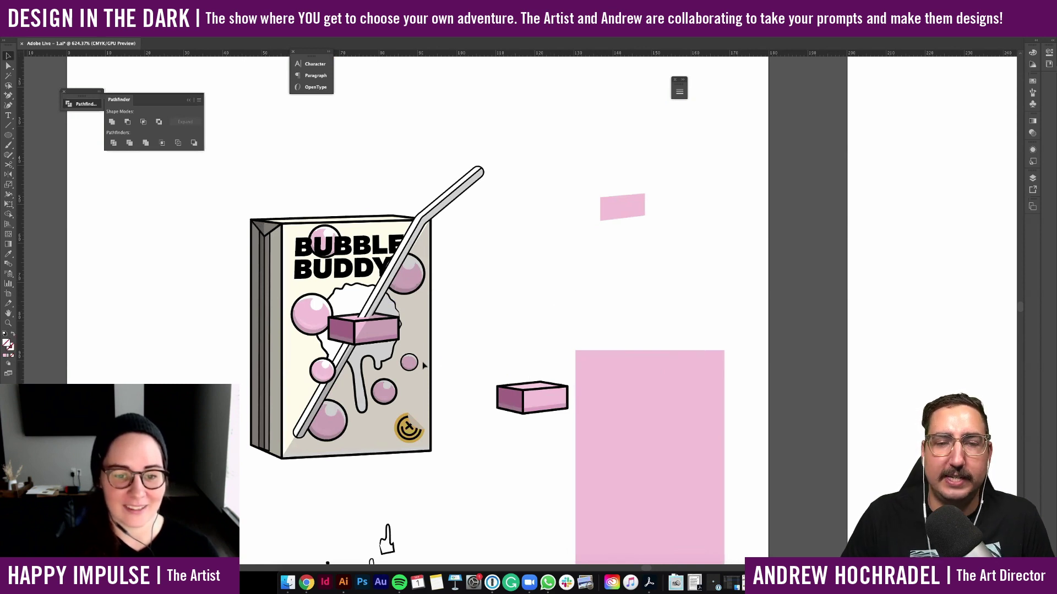
{"action": "left_click", "coordinate": [337, 259]}
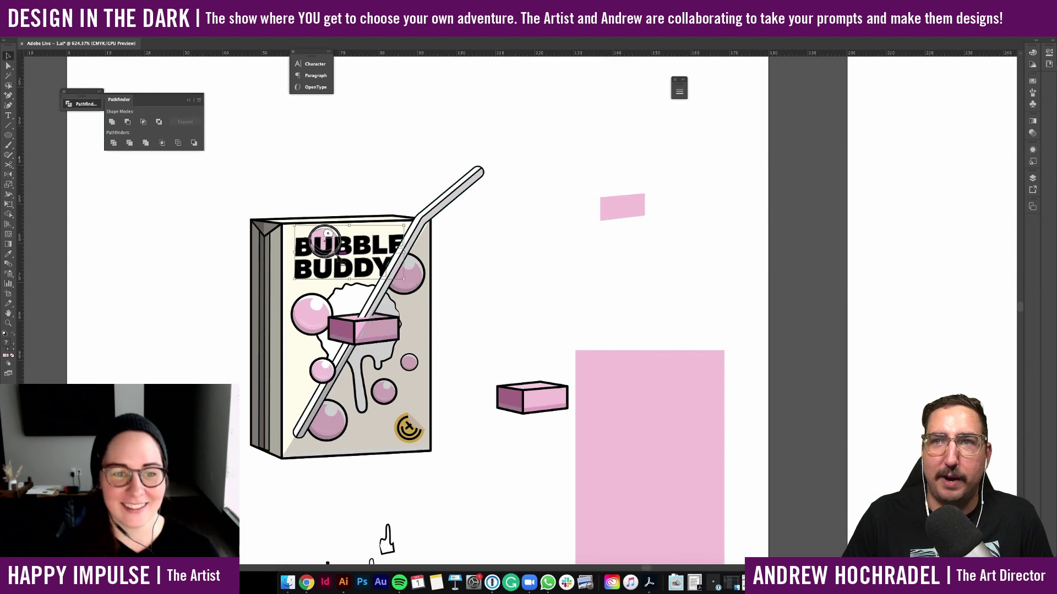
{"action": "double_click", "coordinate": [343, 269]}
{"action": "double_click", "coordinate": [182, 355]}
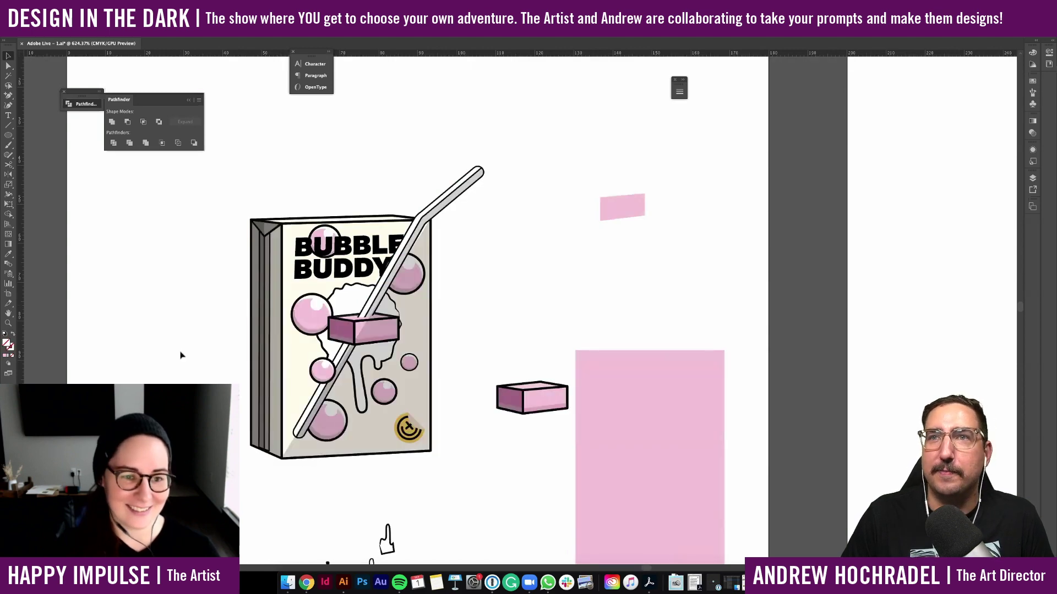
Bring a copy of the NOW WITH POP ROCKS line from the Cool-ala popsicle artwork to the base of the carton
{"action": "scroll", "coordinate": [182, 355], "scroll_direction": "down", "scroll_amount": 5}
{"action": "scroll", "coordinate": [182, 355], "scroll_direction": "left", "scroll_amount": 8}
{"action": "scroll", "coordinate": [182, 355], "scroll_direction": "left", "scroll_amount": 10}
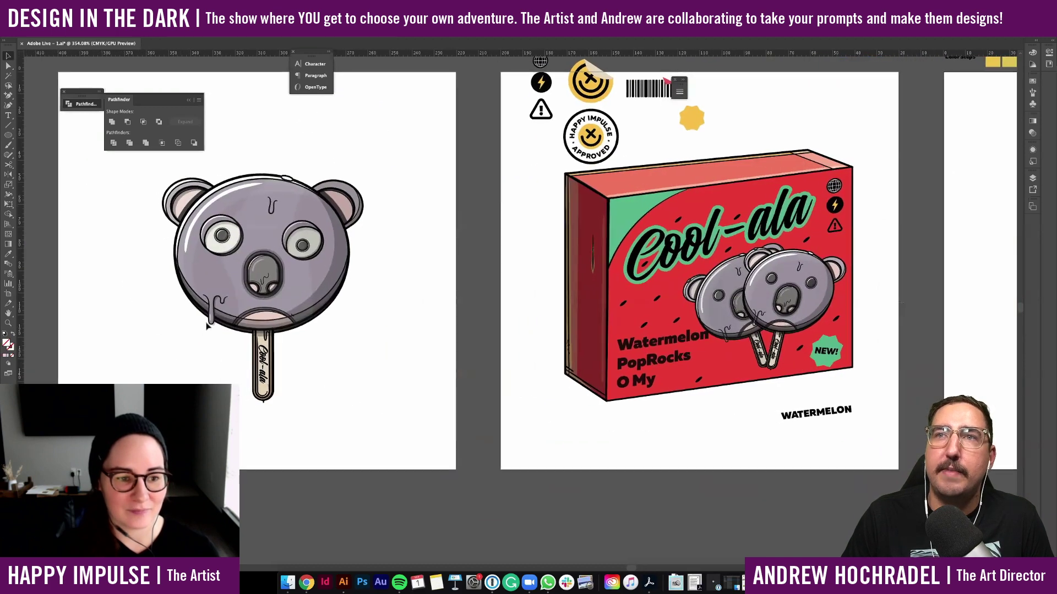
{"action": "scroll", "coordinate": [173, 358], "scroll_direction": "left", "scroll_amount": 10}
{"action": "scroll", "coordinate": [568, 430], "scroll_direction": "left", "scroll_amount": 3}
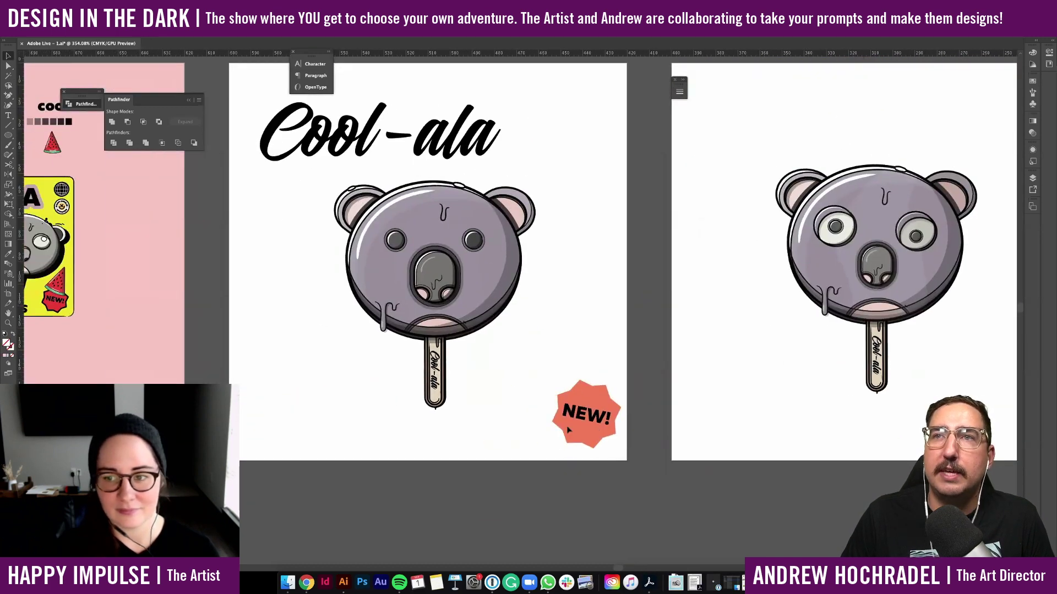
{"action": "scroll", "coordinate": [568, 430], "scroll_direction": "right", "scroll_amount": 15}
{"action": "scroll", "coordinate": [568, 429], "scroll_direction": "right", "scroll_amount": 15}
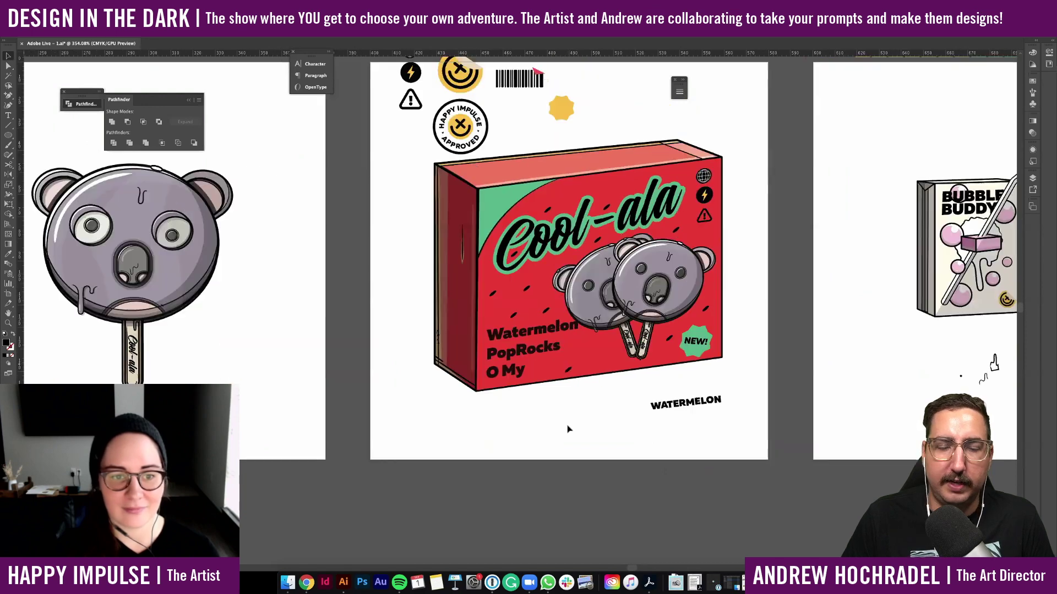
{"action": "scroll", "coordinate": [377, 305], "scroll_direction": "right", "scroll_amount": 3}
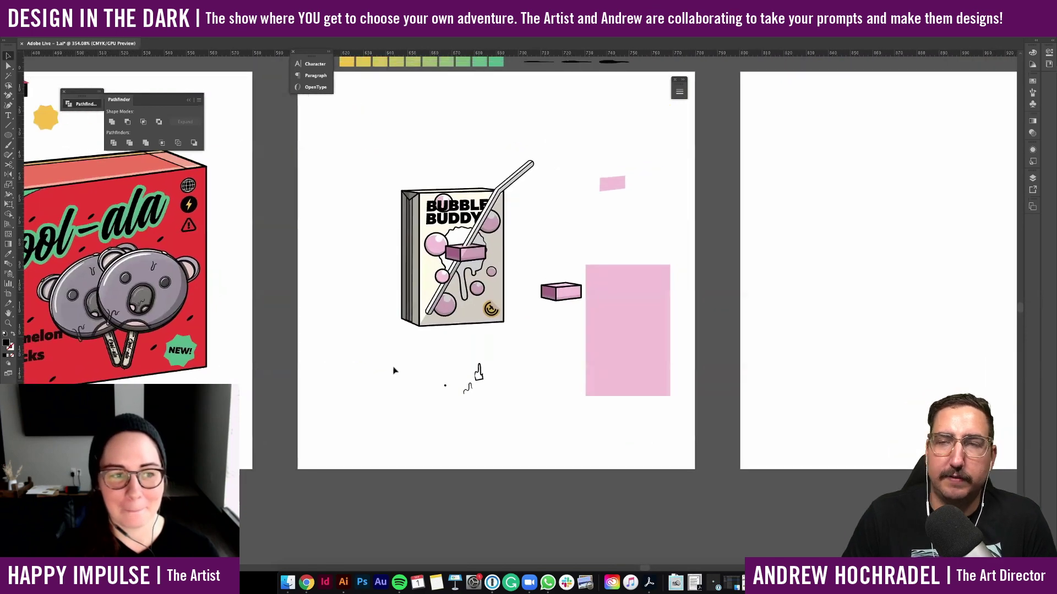
{"action": "scroll", "coordinate": [490, 331], "scroll_direction": "up", "scroll_amount": 5}
{"action": "scroll", "coordinate": [507, 368], "scroll_direction": "up", "scroll_amount": 2}
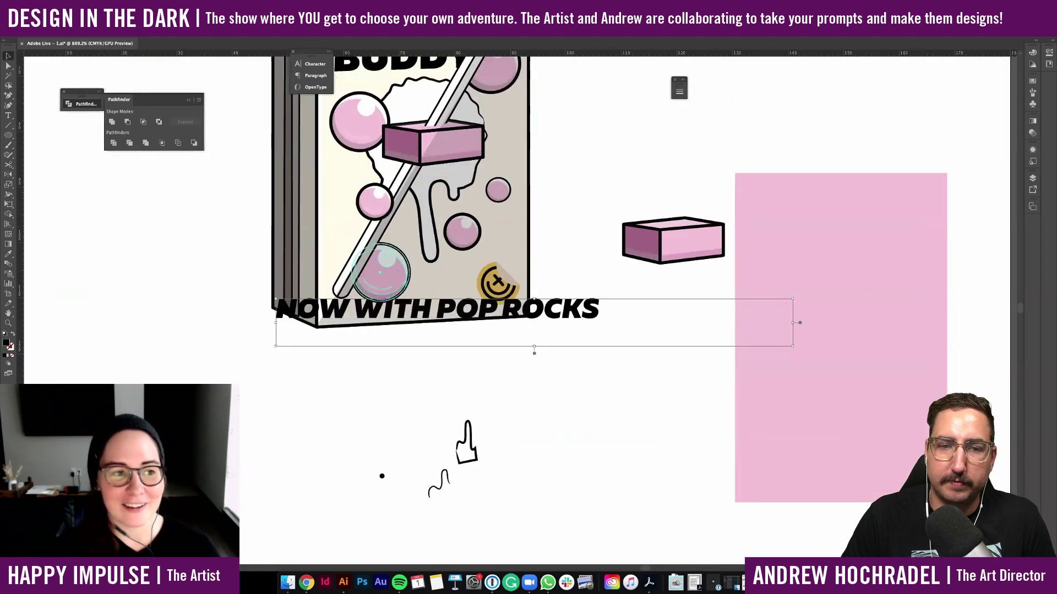
Draw a black ellipse about 5.9 by 7.6 px beside the carton's lower side, leaving the numeric ellipse settings unused
{"action": "key", "text": "l"}
{"action": "left_click_drag", "start_coordinate": [212, 279], "coordinate": [247, 321]}
{"action": "left_click", "coordinate": [289, 352]}
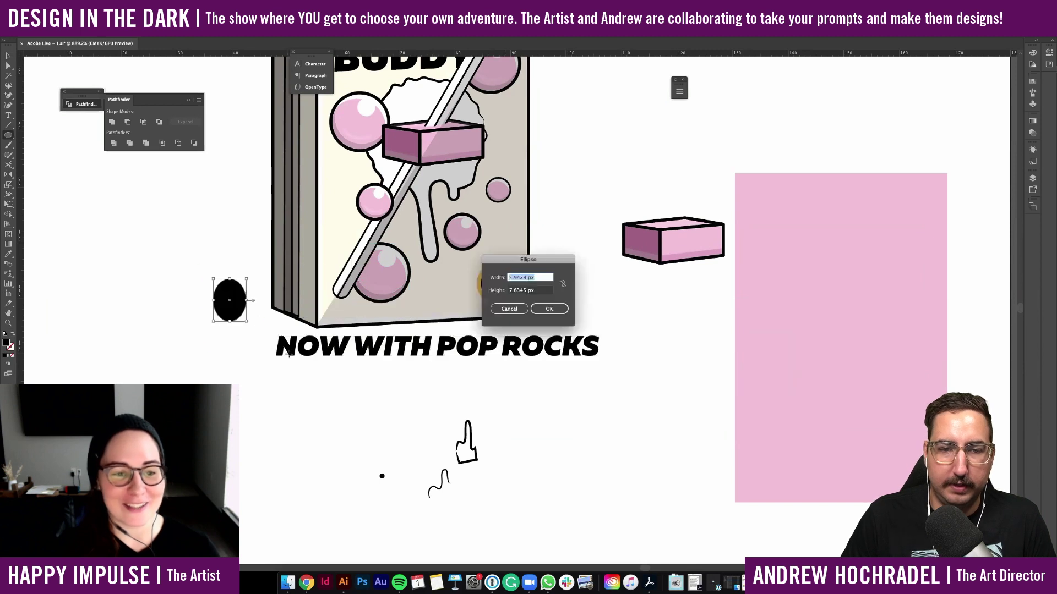
{"action": "left_click", "coordinate": [509, 308]}
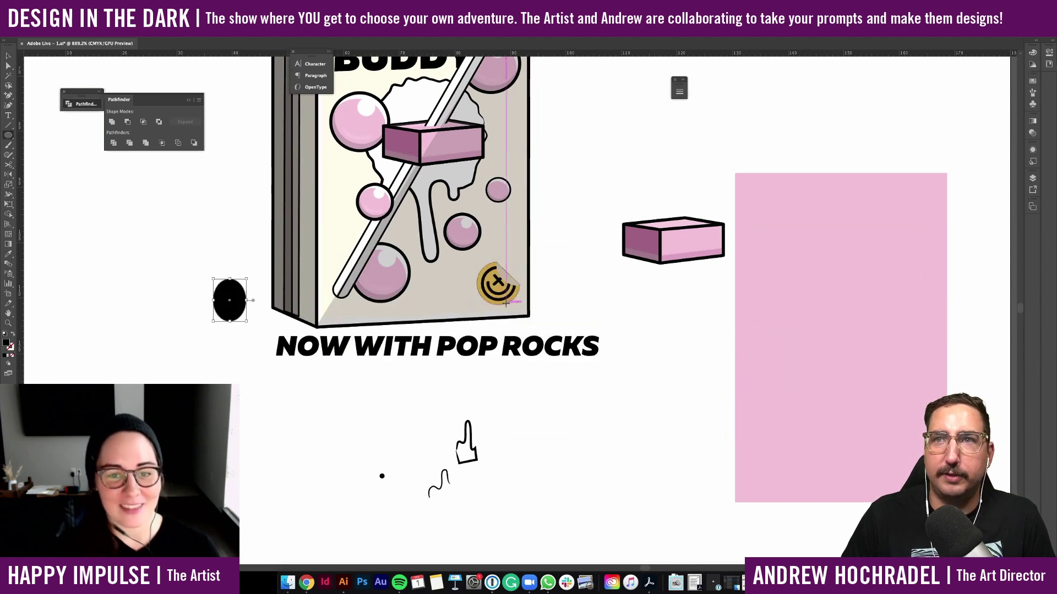
Scale down the NOW WITH POP ROCKS line together with the black ellipse and position them below the carton
{"action": "left_click", "coordinate": [441, 348], "text": "shift"}
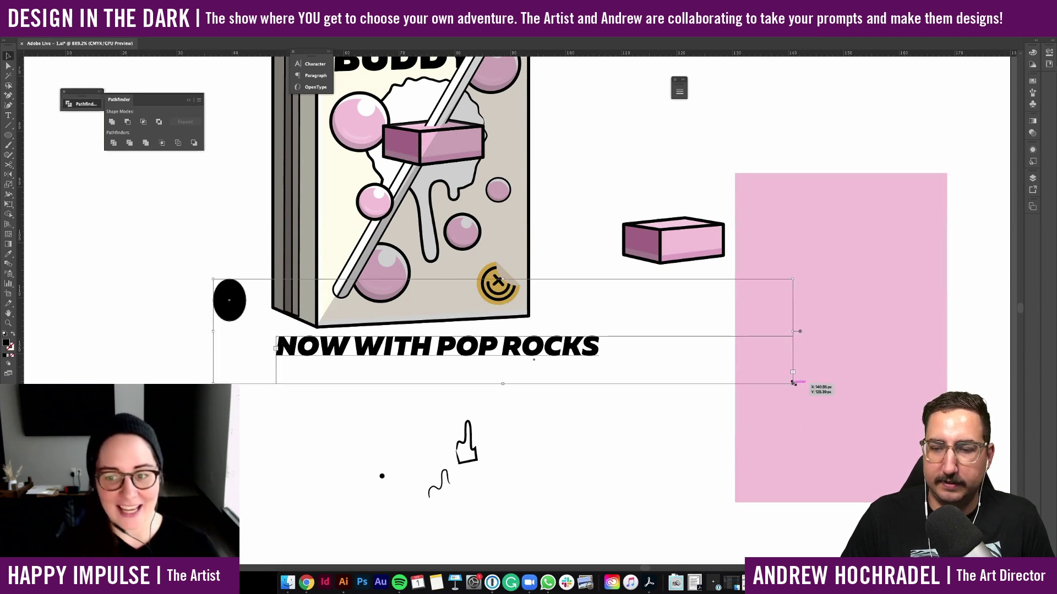
{"action": "left_click_drag", "start_coordinate": [793, 382], "coordinate": [659, 344]}
{"action": "left_click_drag", "start_coordinate": [380, 327], "coordinate": [429, 380]}
Draw a larger black circle beside the carton and move it with the ellipse and NOW WITH POP ROCKS line up to the carton's base
{"action": "left_click", "coordinate": [9, 135]}
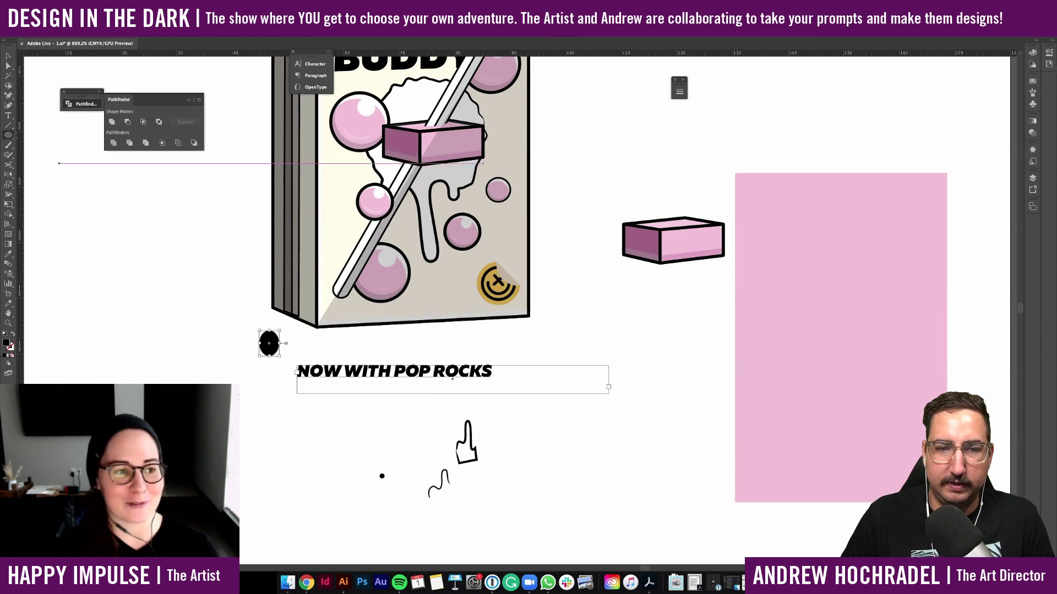
{"action": "left_click_drag", "start_coordinate": [129, 232], "coordinate": [196, 300]}
{"action": "key", "text": "v"}
{"action": "left_click", "coordinate": [363, 380], "text": "shift"}
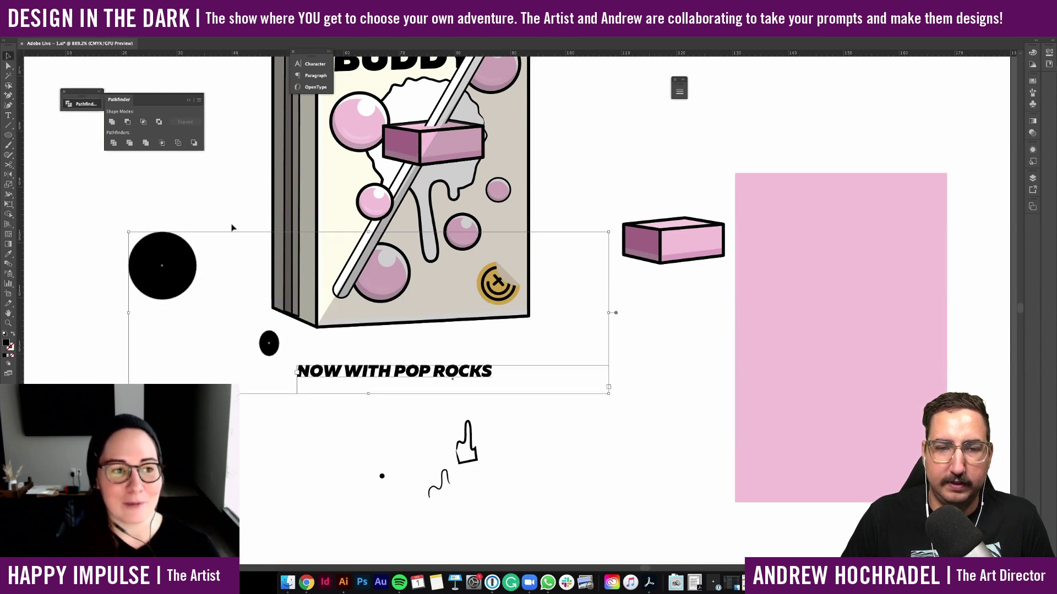
{"action": "left_click_drag", "start_coordinate": [426, 379], "coordinate": [450, 322]}
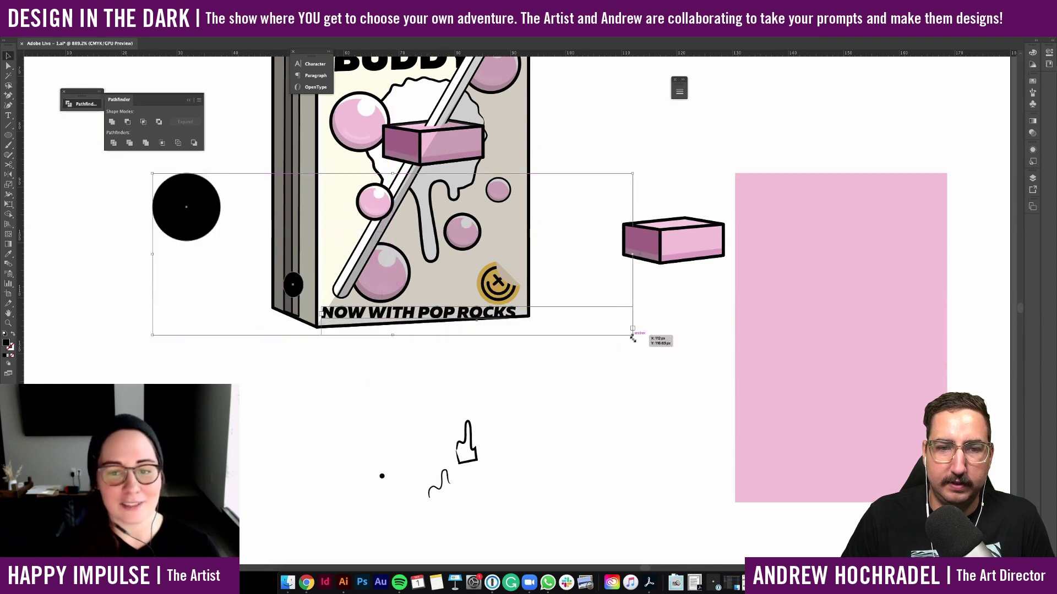
Shrink the NOW WITH POP ROCKS line and black shapes slightly, and tilt them to follow the carton's bottom edge
{"action": "left_click_drag", "start_coordinate": [632, 330], "coordinate": [604, 322]}
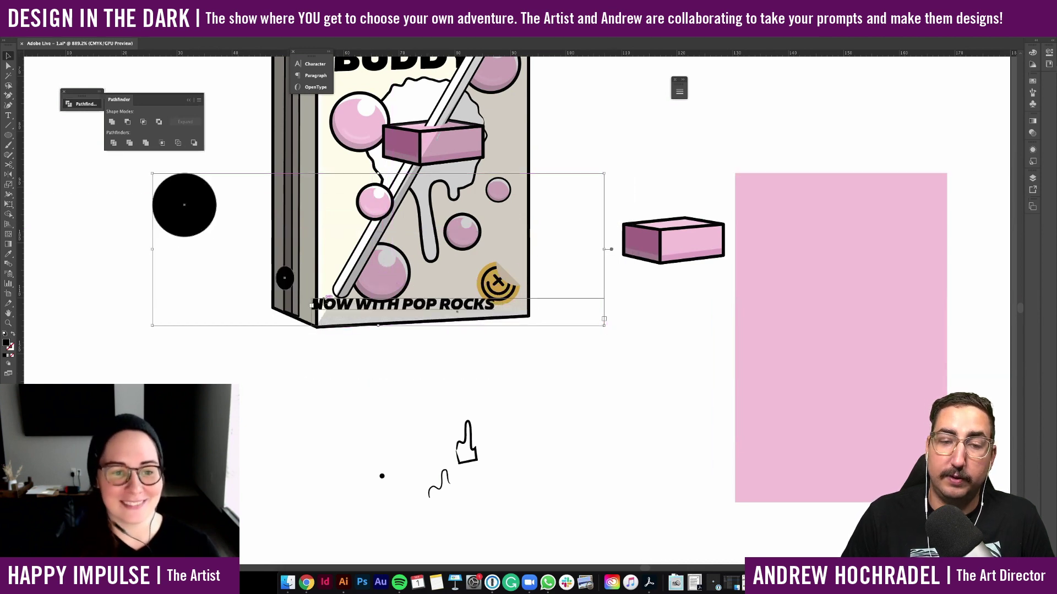
{"action": "left_click_drag", "start_coordinate": [325, 301], "coordinate": [335, 313]}
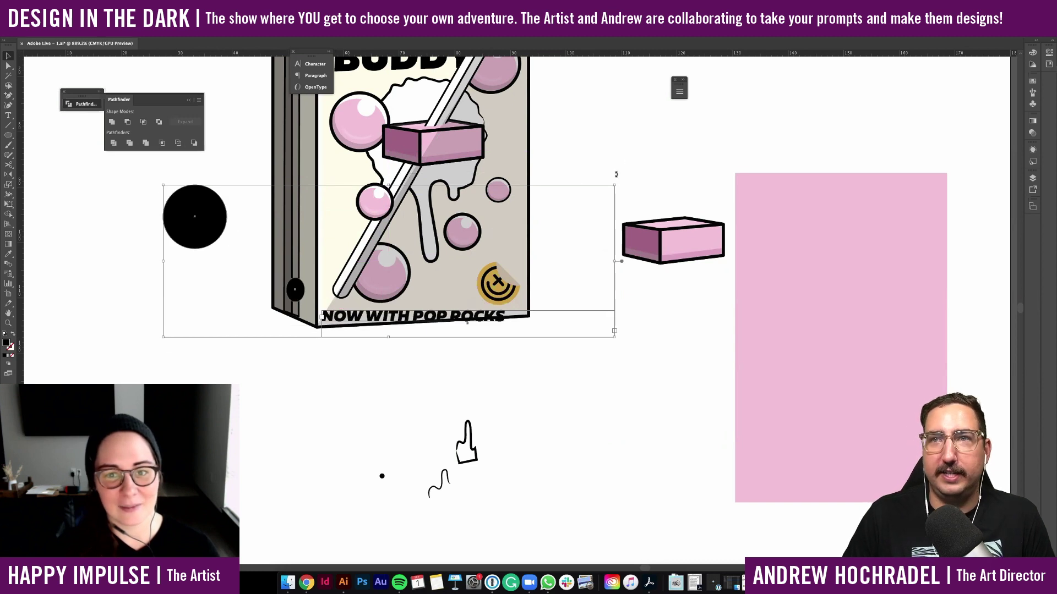
{"action": "left_click_drag", "start_coordinate": [616, 173], "coordinate": [615, 175]}
{"action": "left_click_drag", "start_coordinate": [365, 313], "coordinate": [365, 308]}
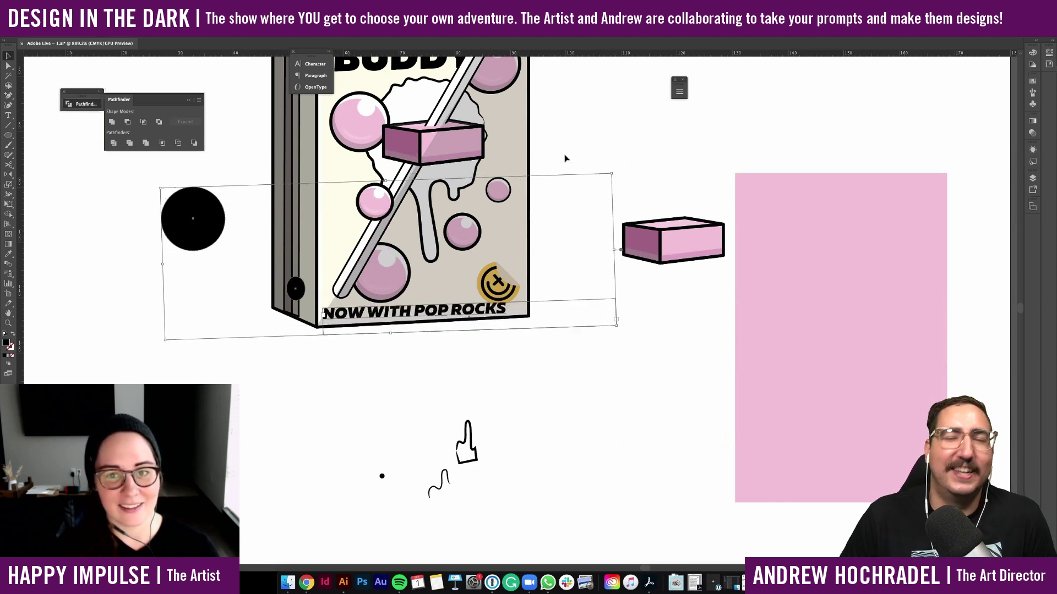
{"action": "left_click_drag", "start_coordinate": [614, 171], "coordinate": [615, 167]}
{"action": "key", "text": "super+shift+a"}
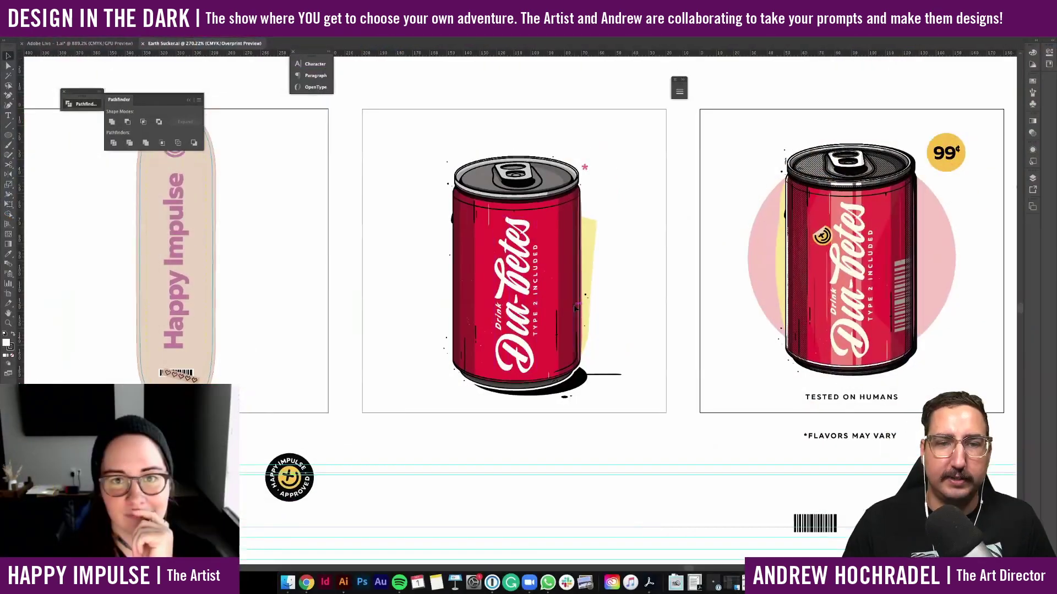
Look through the Earth Sucks artboards, from the Dia-betes cans past the skateboard, matches and badges to the grenade and globe designs
{"action": "scroll", "coordinate": [574, 308], "scroll_direction": "right", "scroll_amount": 2}
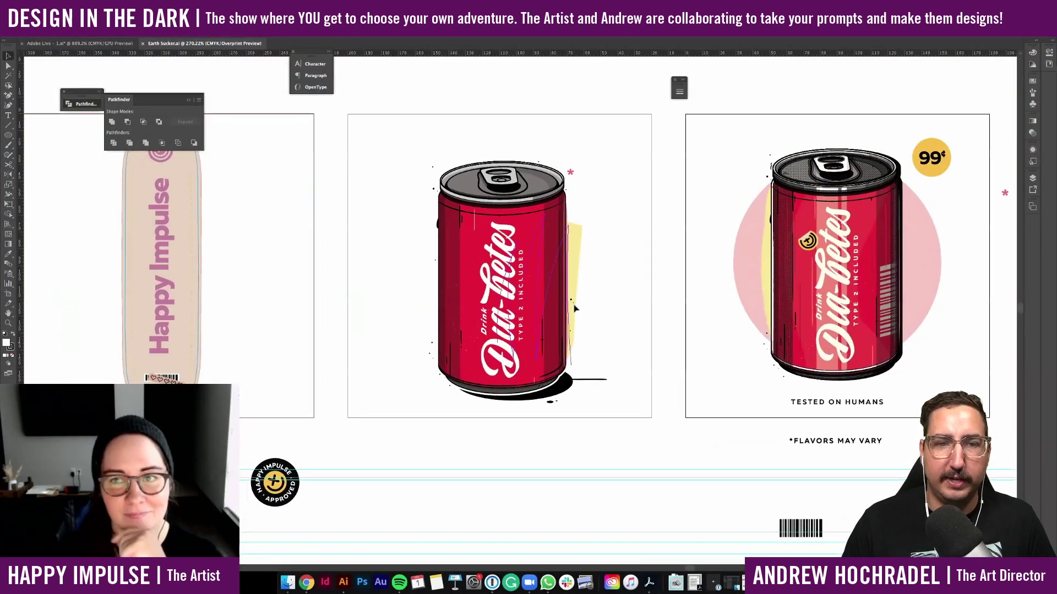
{"action": "scroll", "coordinate": [574, 309], "scroll_direction": "right", "scroll_amount": 3}
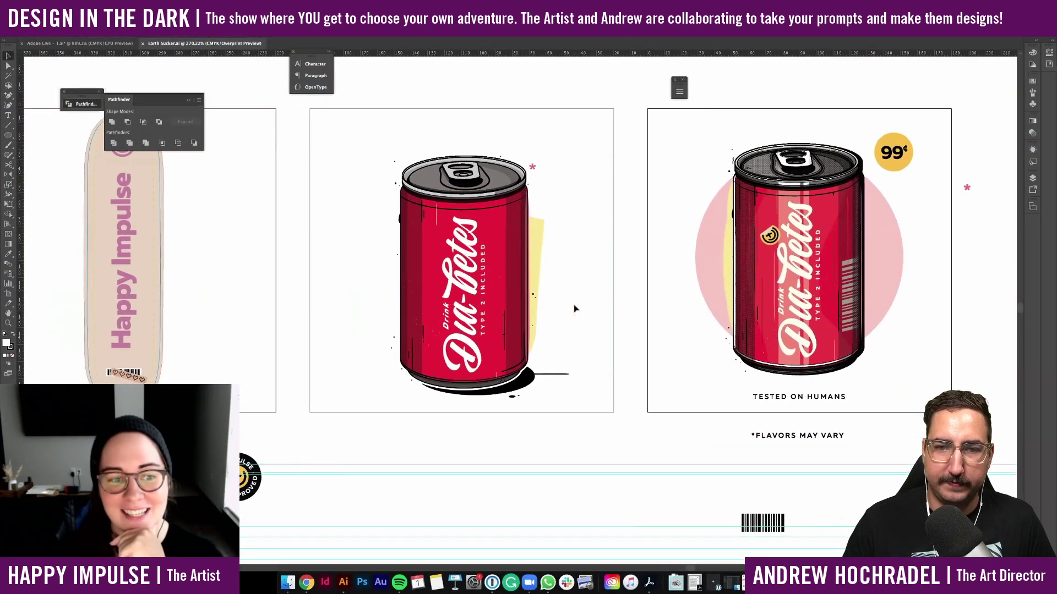
{"action": "scroll", "coordinate": [574, 308], "scroll_direction": "left", "scroll_amount": 10}
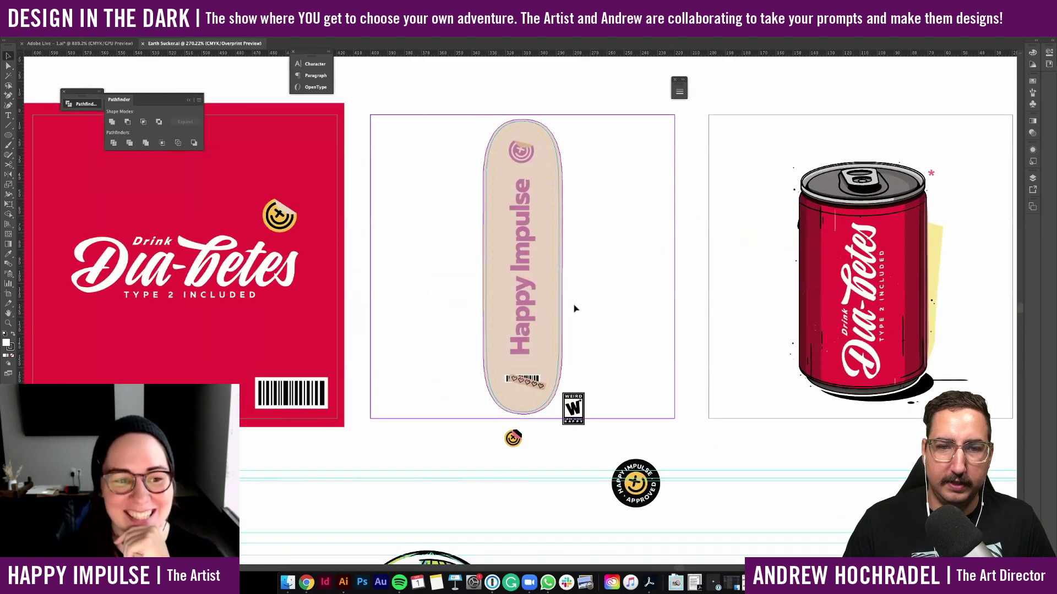
{"action": "scroll", "coordinate": [574, 308], "scroll_direction": "left", "scroll_amount": 8}
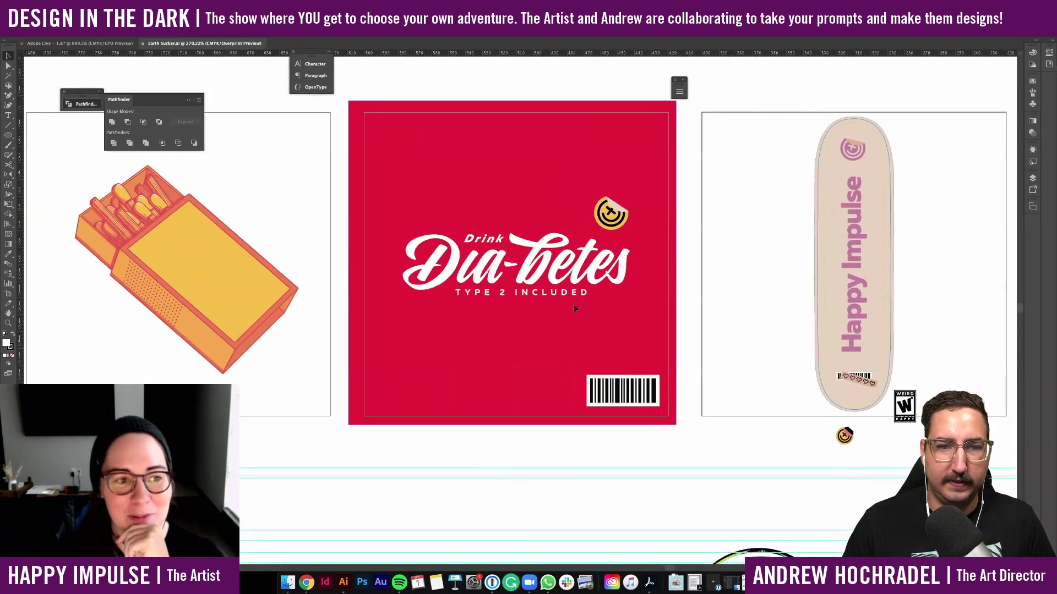
{"action": "scroll", "coordinate": [574, 307], "scroll_direction": "left", "scroll_amount": 8}
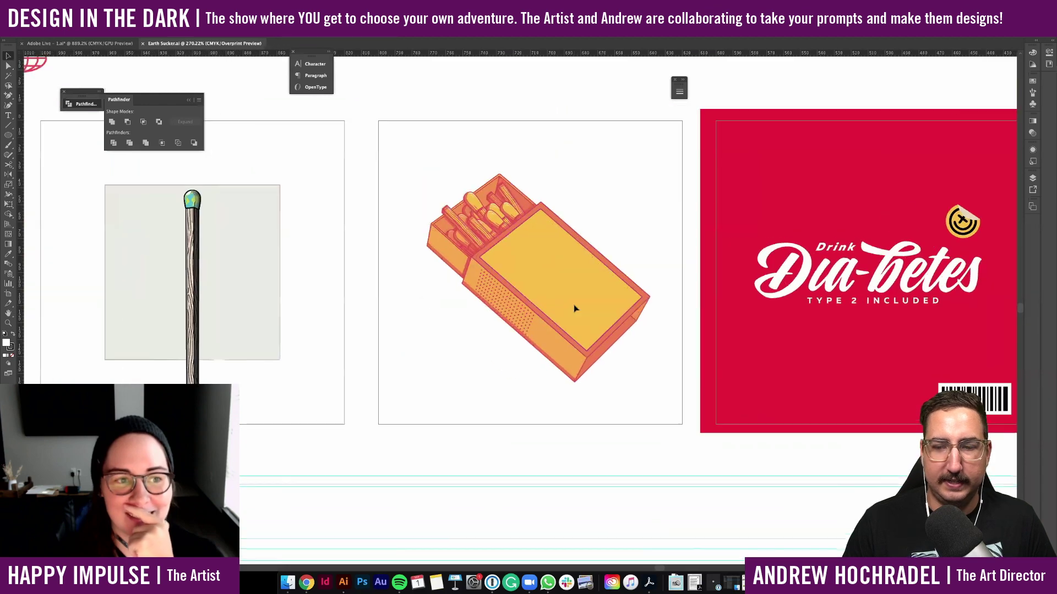
{"action": "scroll", "coordinate": [574, 308], "scroll_direction": "left", "scroll_amount": 8}
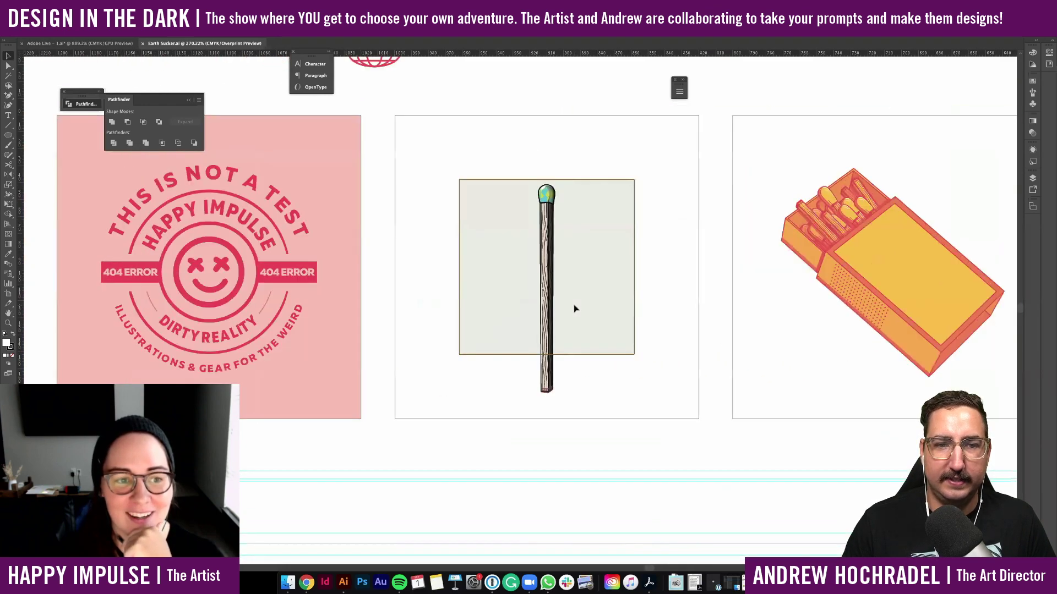
{"action": "scroll", "coordinate": [574, 308], "scroll_direction": "left", "scroll_amount": 8}
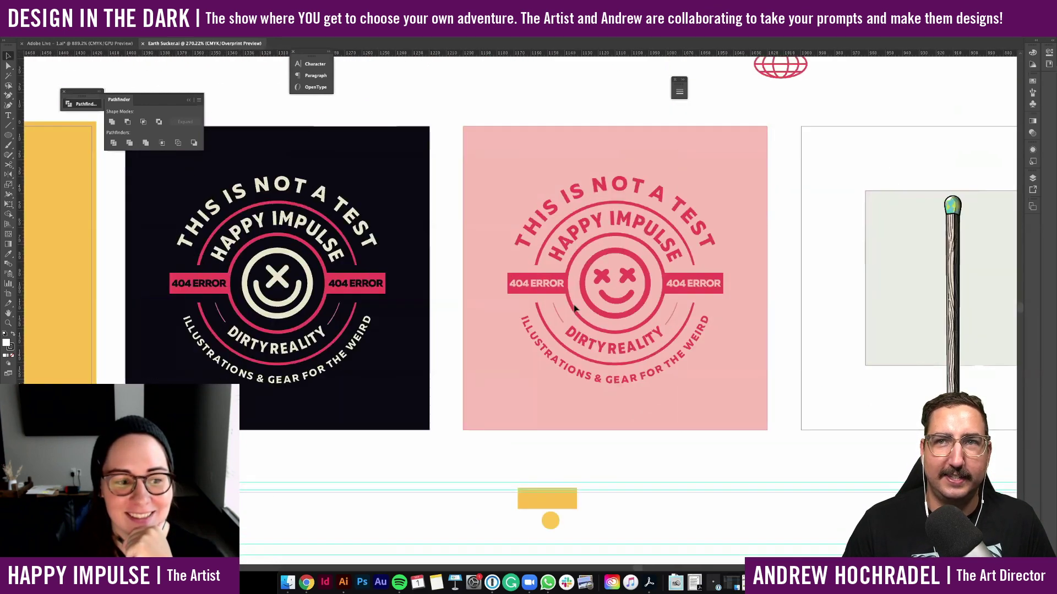
{"action": "scroll", "coordinate": [574, 308], "scroll_direction": "left", "scroll_amount": 5}
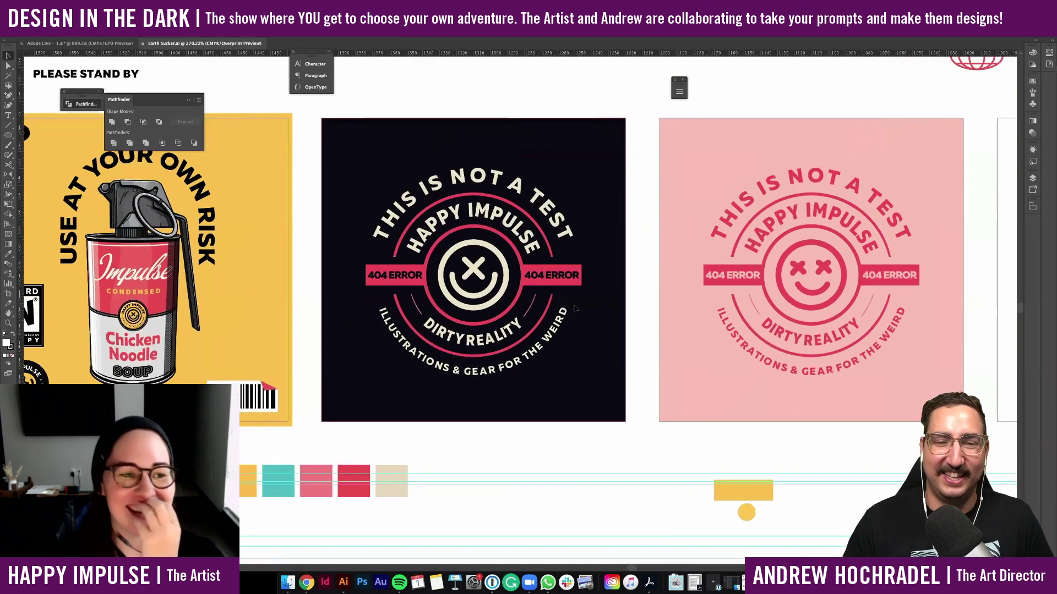
{"action": "scroll", "coordinate": [574, 308], "scroll_direction": "left", "scroll_amount": 4}
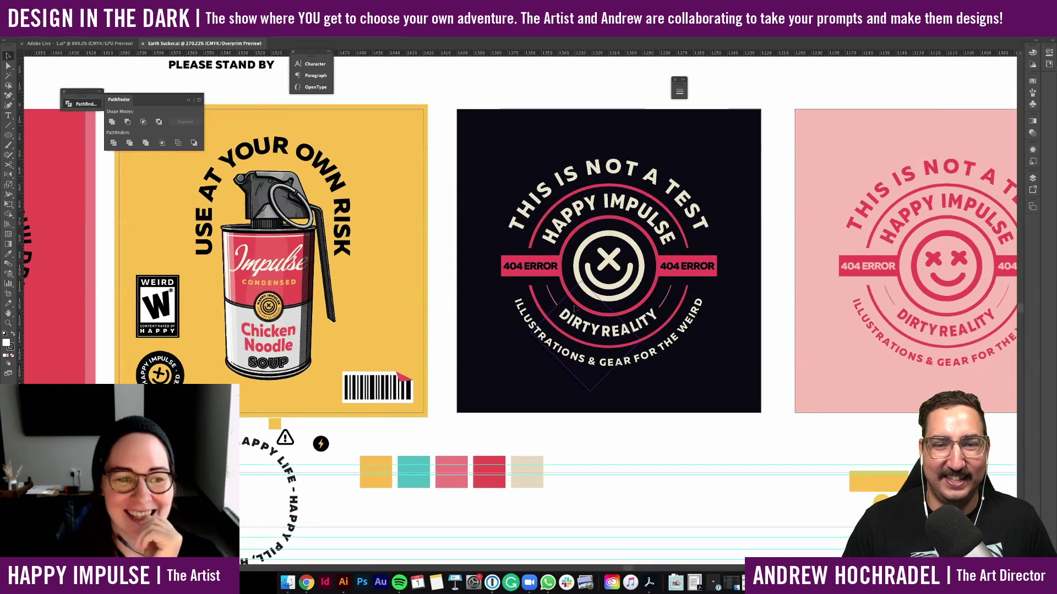
{"action": "scroll", "coordinate": [574, 308], "scroll_direction": "left", "scroll_amount": 2}
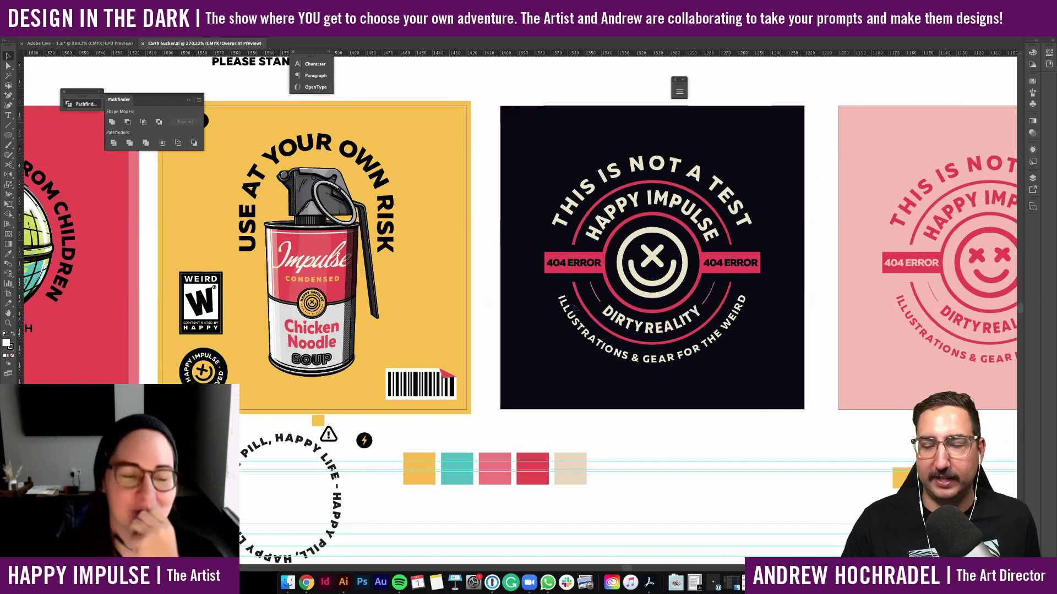
{"action": "scroll", "coordinate": [574, 308], "scroll_direction": "left", "scroll_amount": 5}
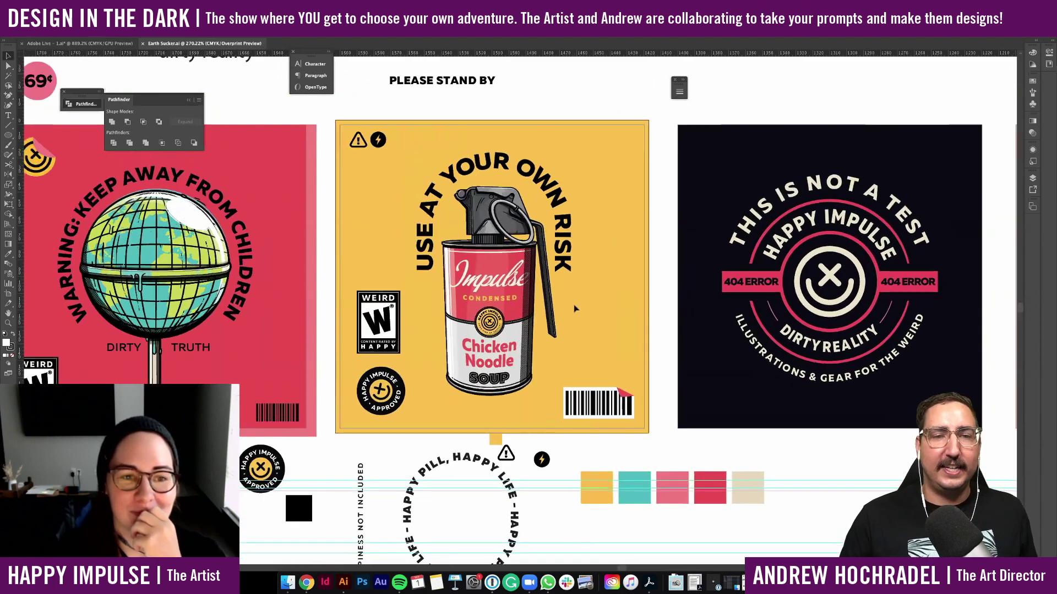